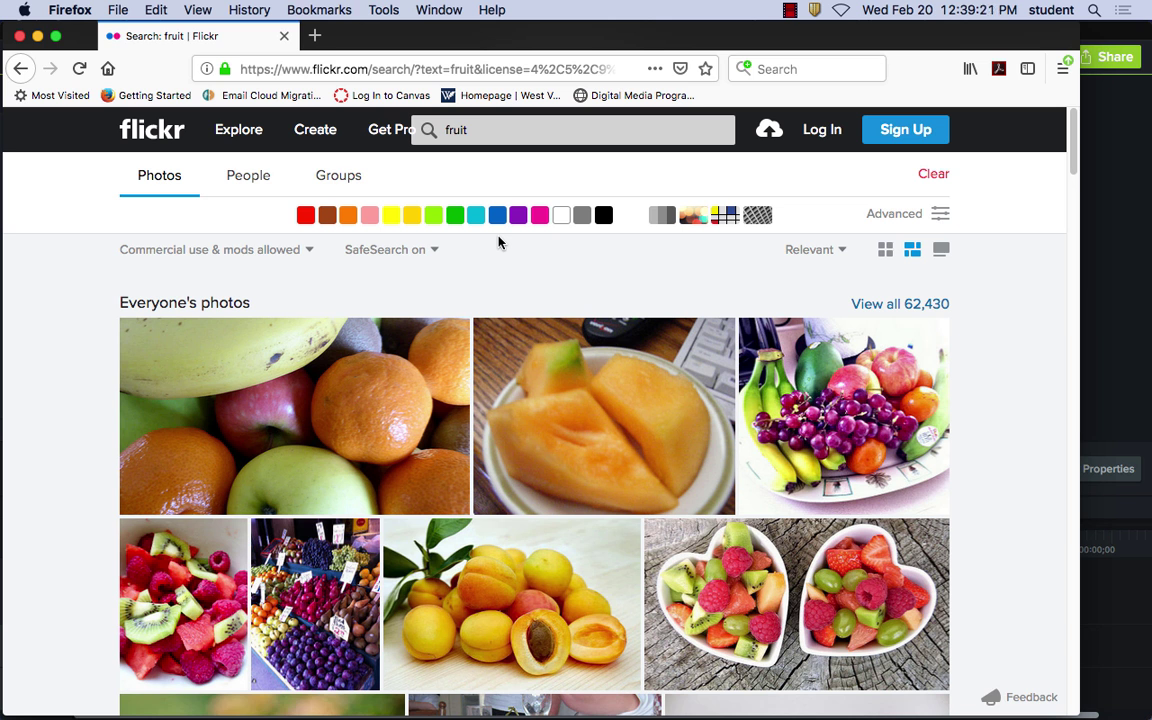
# Open a new Firefox window and load google.com
pyautogui.click(117, 10)
pyautogui.click(120, 48)
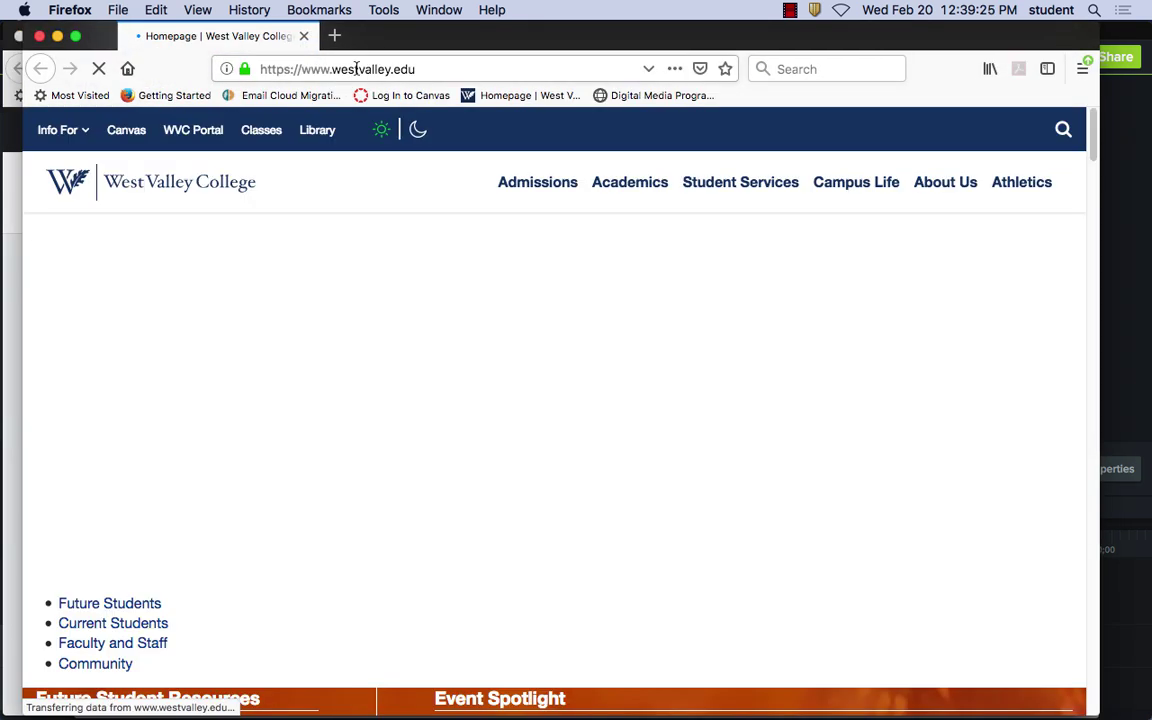
pyautogui.click(356, 68)
pyautogui.write('google.com/')
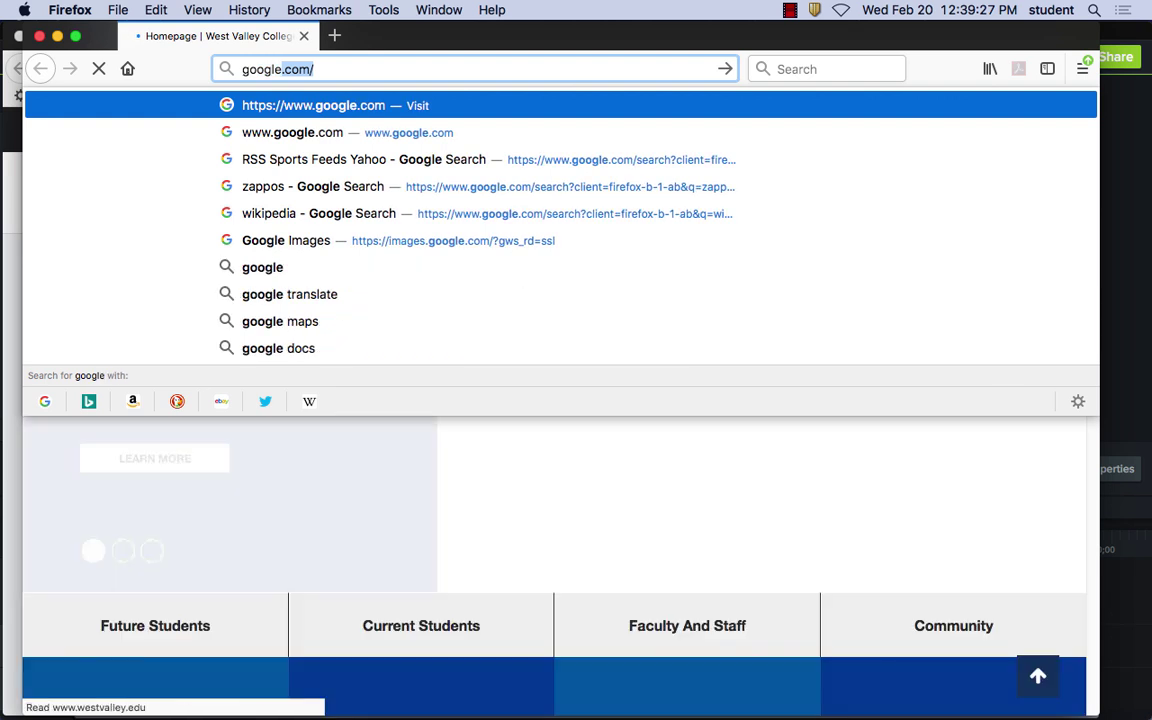
pyautogui.press('Return')
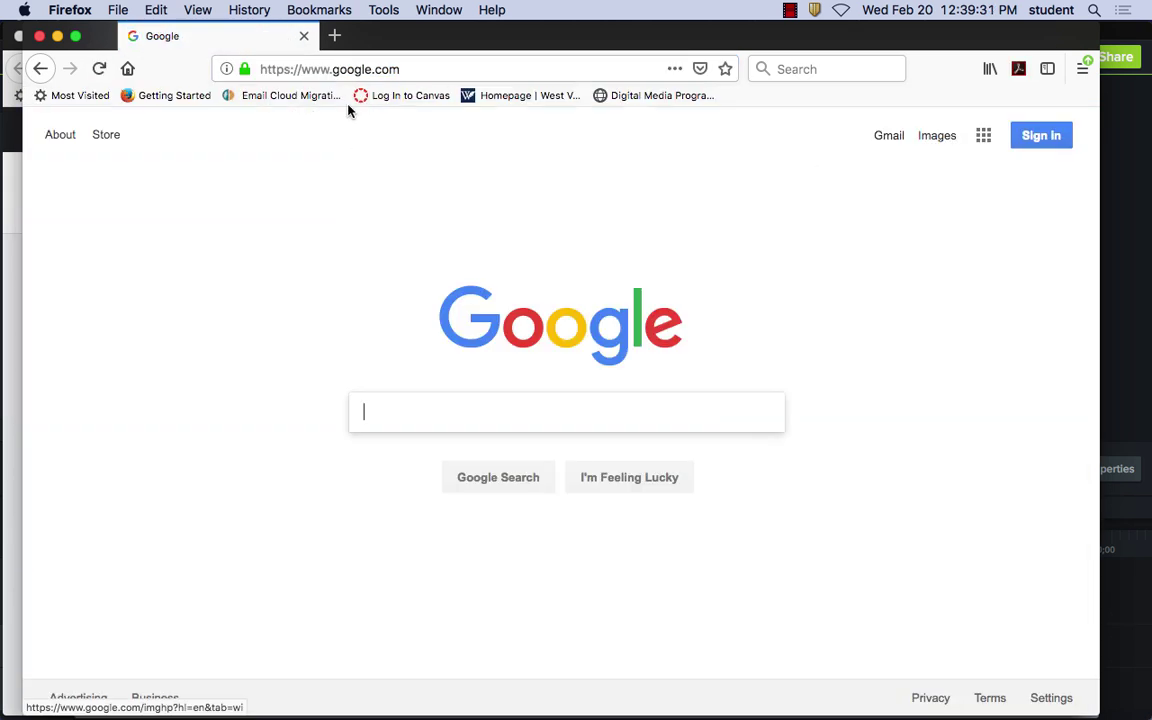
# Go to Google Images and enter 'fruit' in the search box
pyautogui.rightClick(940, 137)
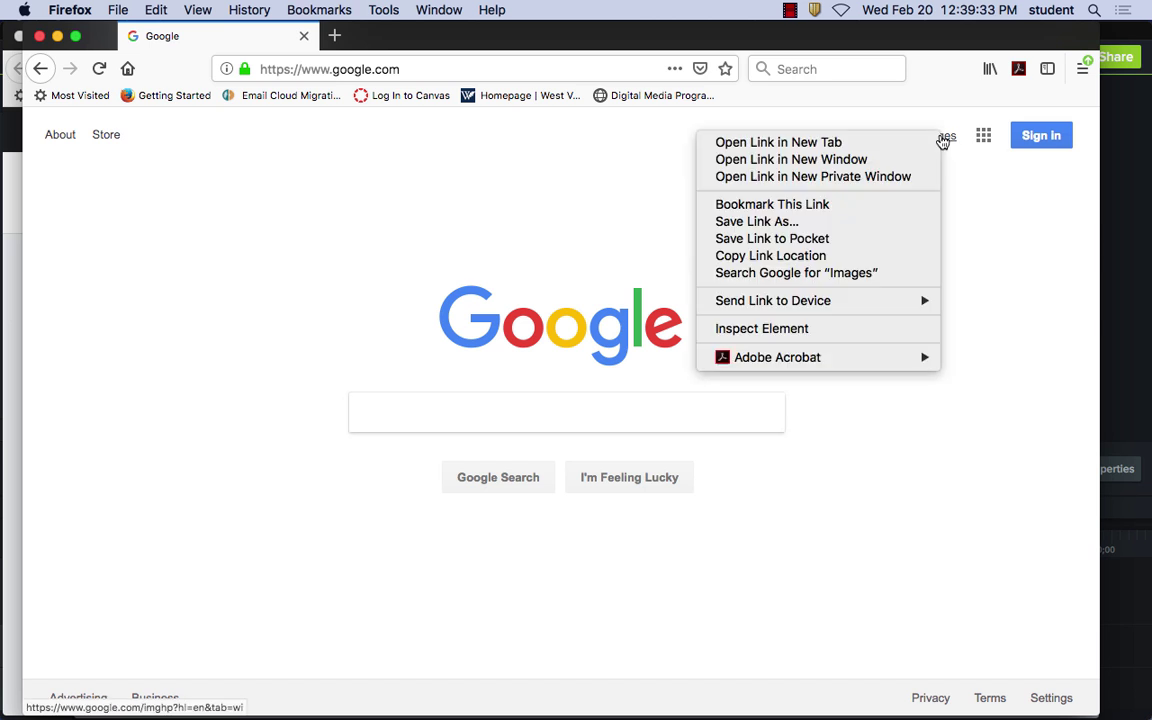
pyautogui.press('Escape')
pyautogui.click(937, 136)
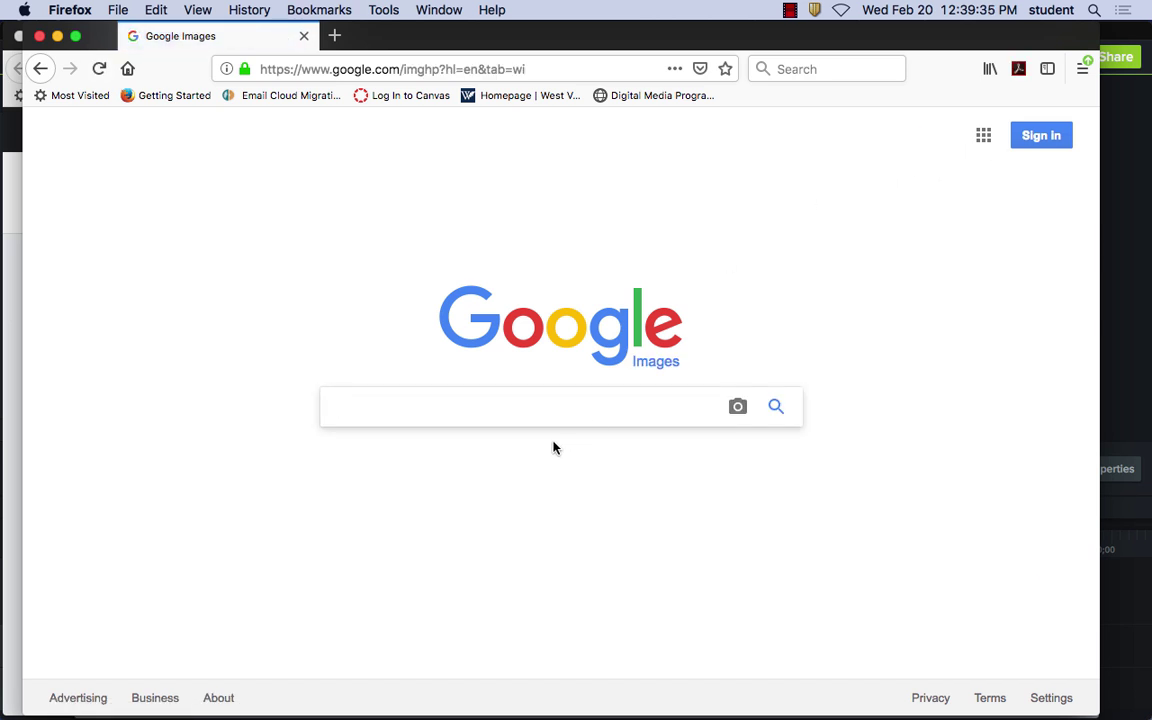
pyautogui.write('fruit')
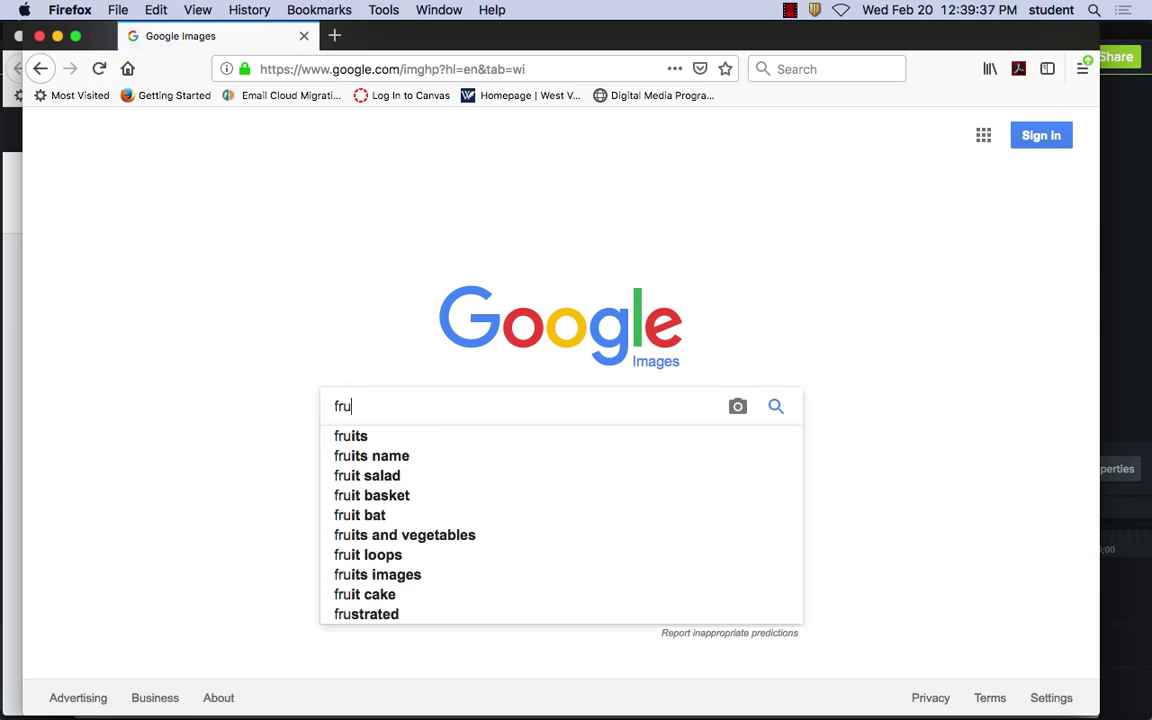
# Search for fruit and filter results to Large size and Labeled for reuse with modification
pyautogui.click(776, 407)
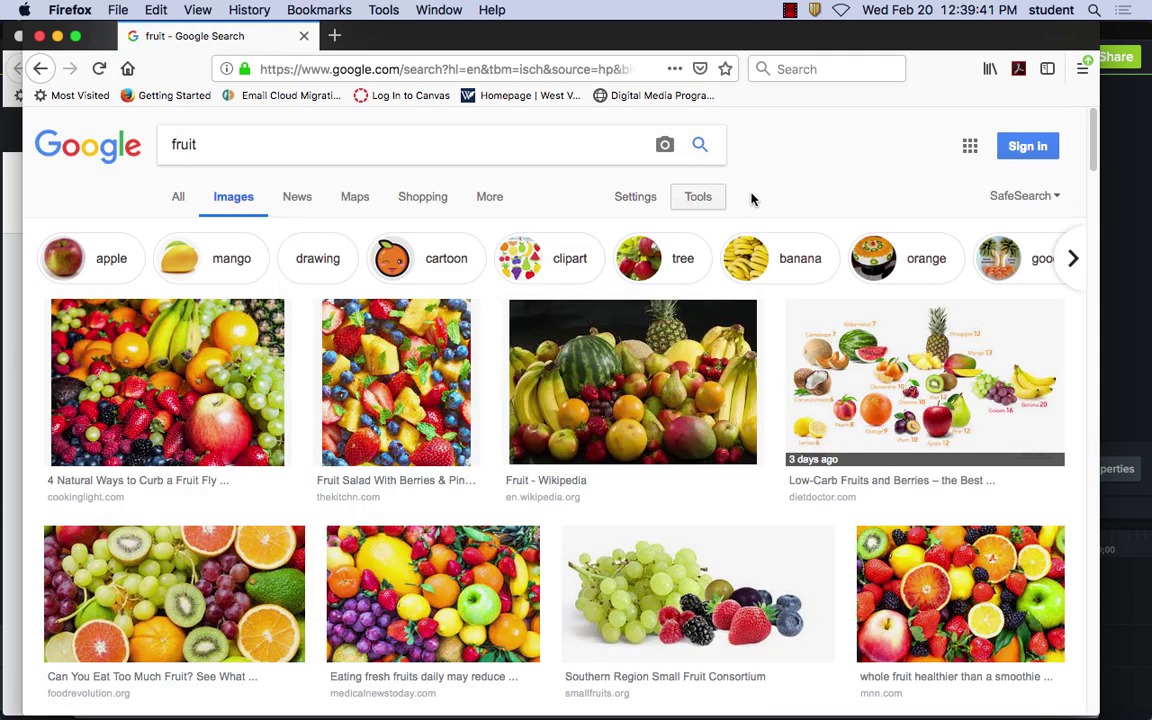
pyautogui.click(696, 201)
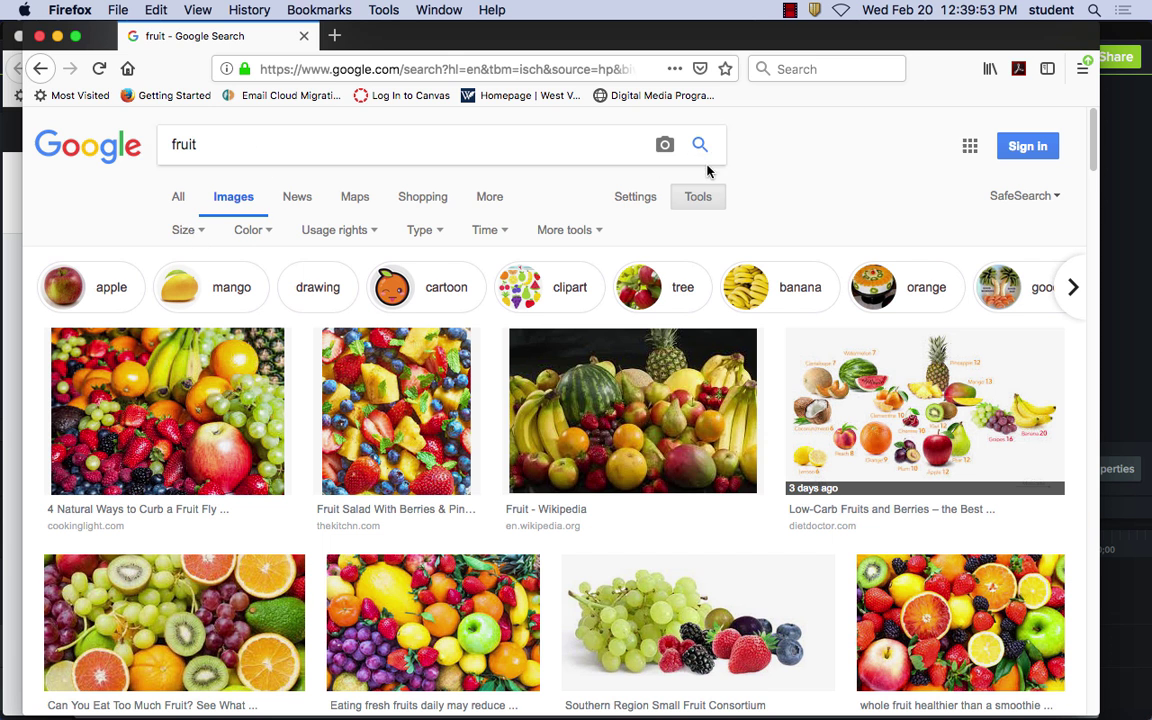
pyautogui.click(199, 231)
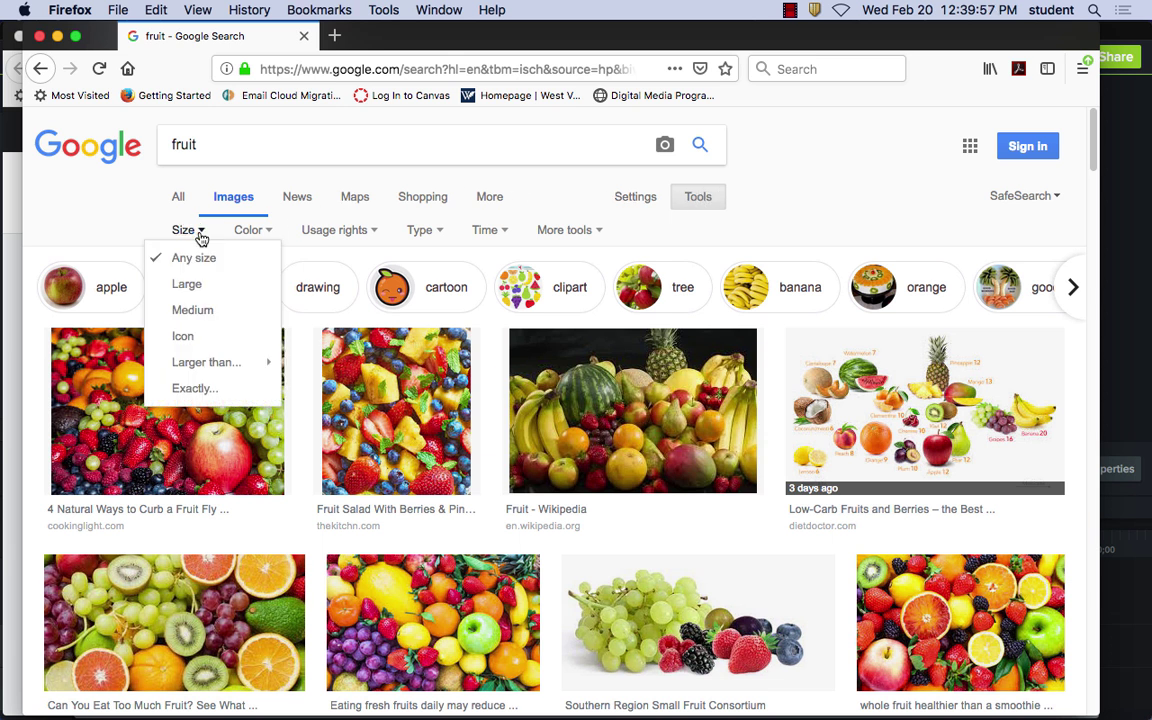
pyautogui.click(190, 285)
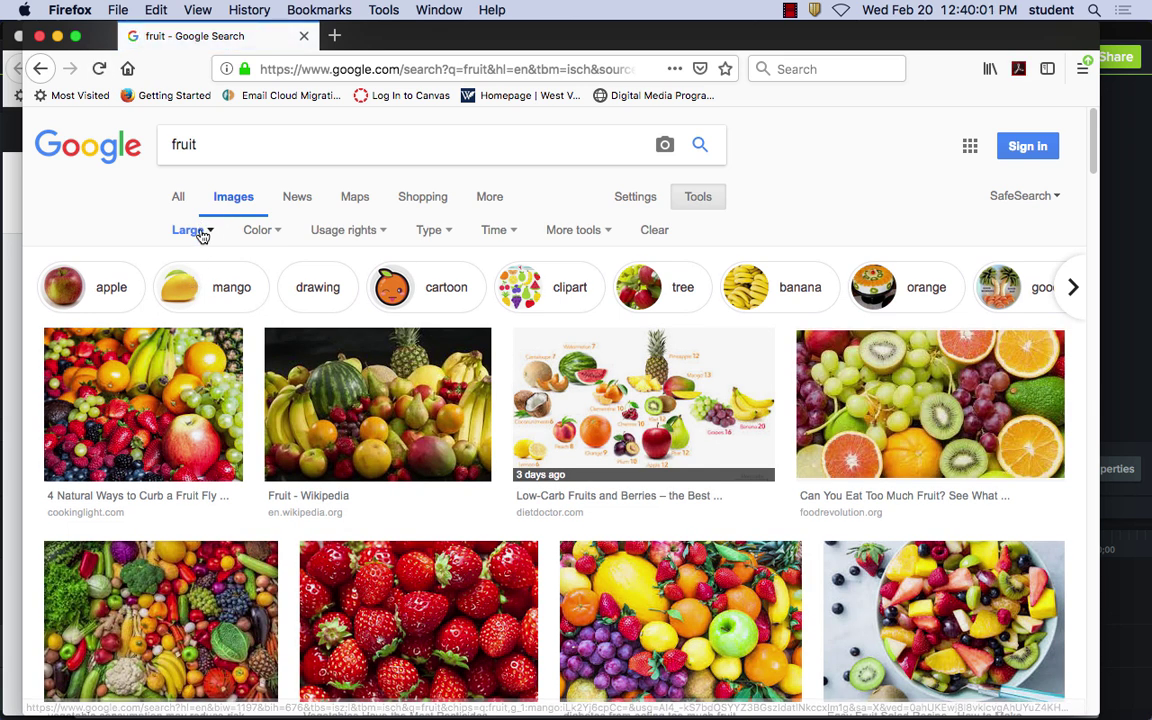
pyautogui.click(378, 234)
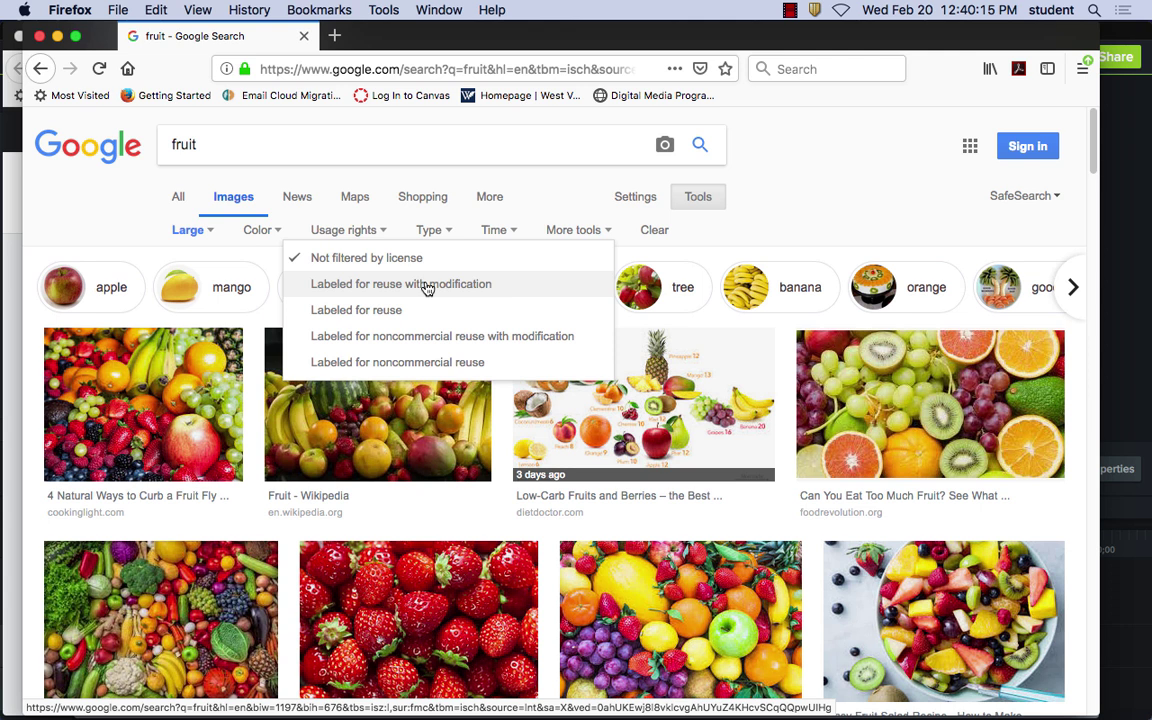
pyautogui.click(427, 287)
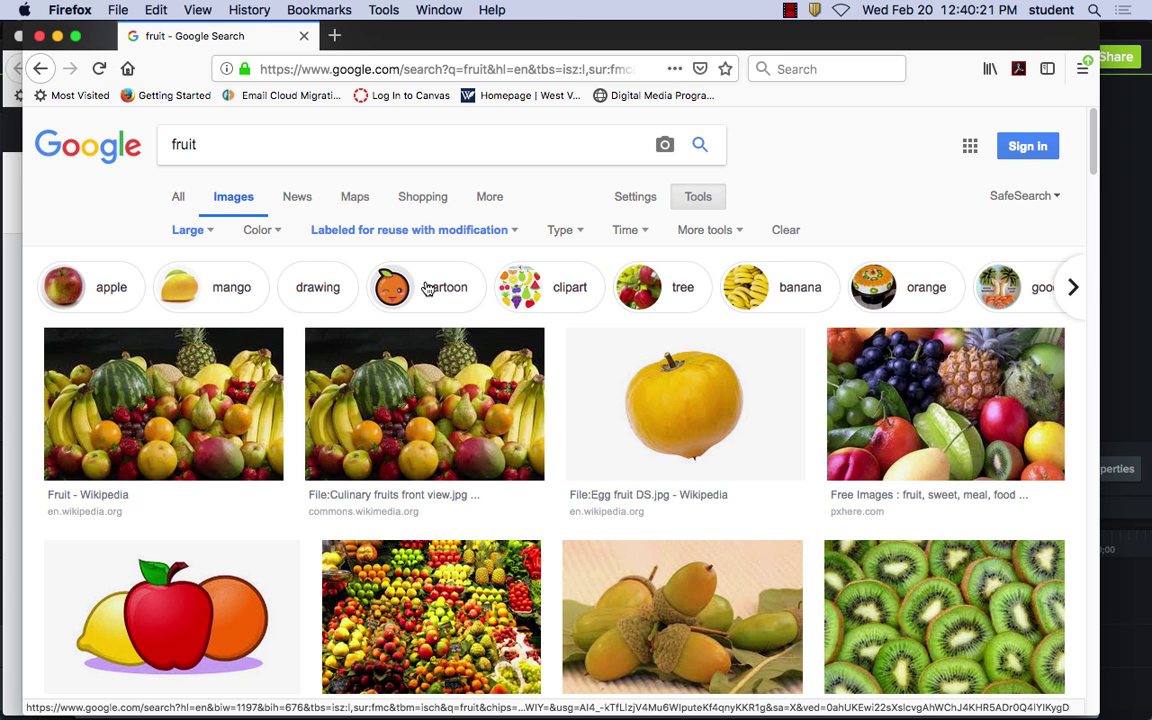
# Scroll down the fruit results and preview the Pexels orange-slice photo
pyautogui.scroll(-1, 750, 552)
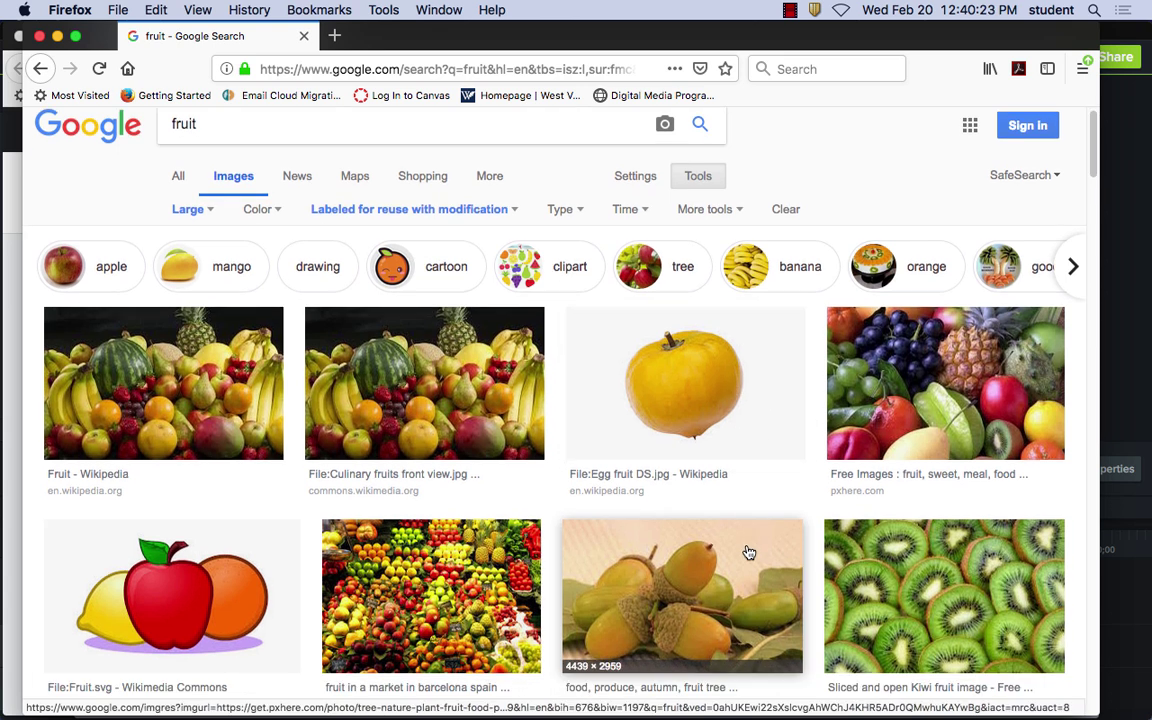
pyautogui.scroll(-3, 750, 552)
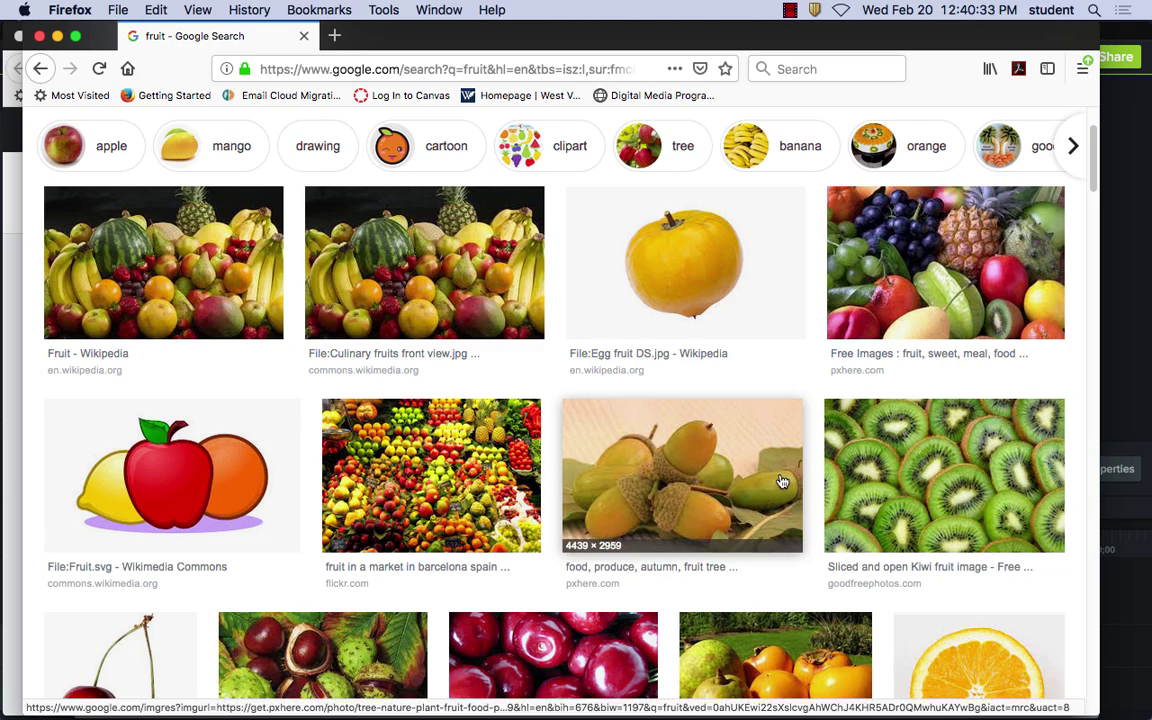
pyautogui.scroll(-1, 779, 481)
pyautogui.scroll(-5, 779, 481)
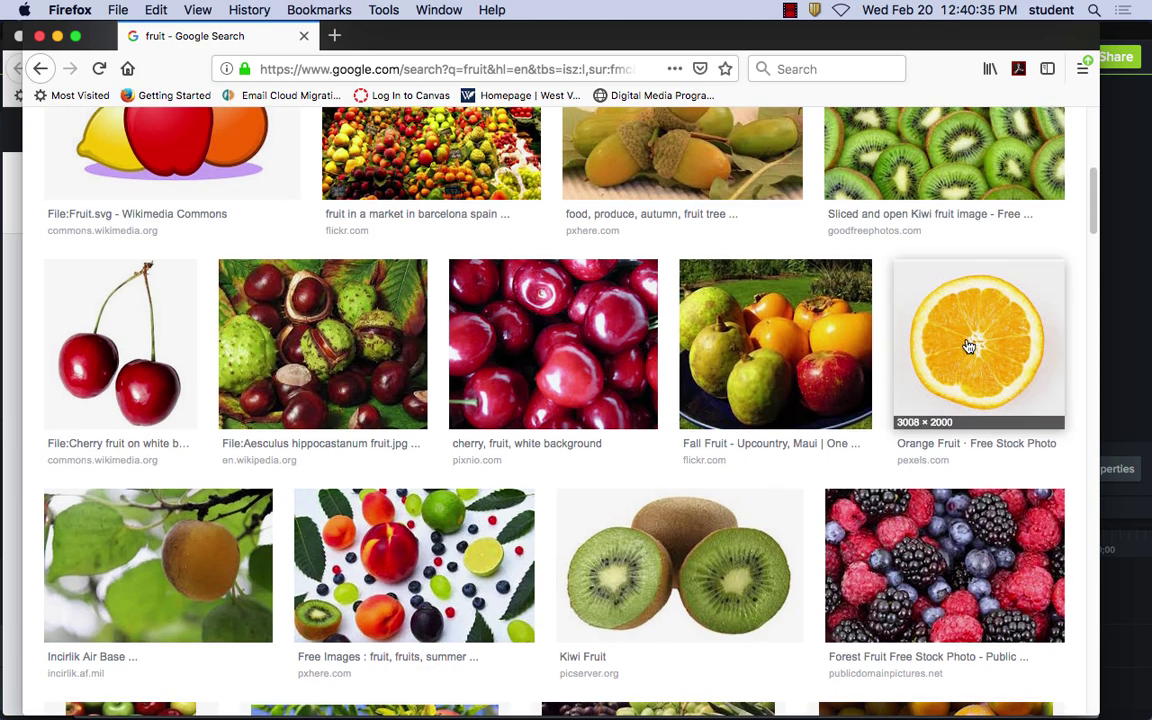
pyautogui.click(968, 343)
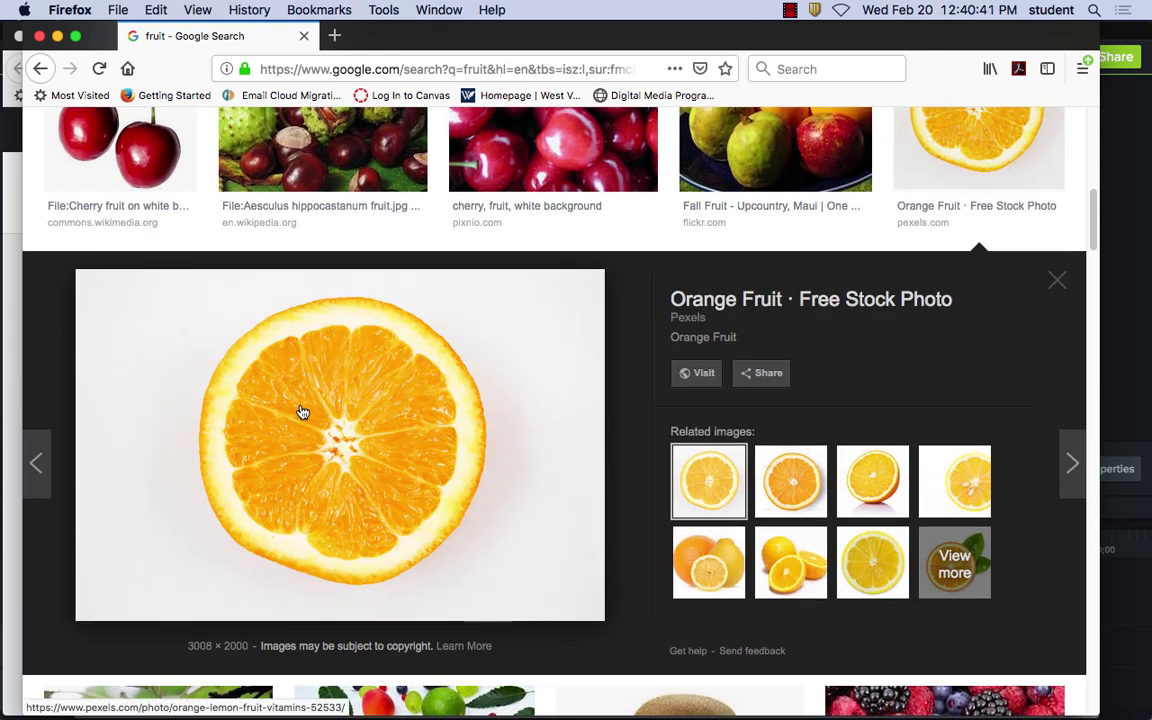
# Copy the orange-slice image from the preview to the clipboard
pyautogui.rightClick(303, 358)
pyautogui.click(303, 405)
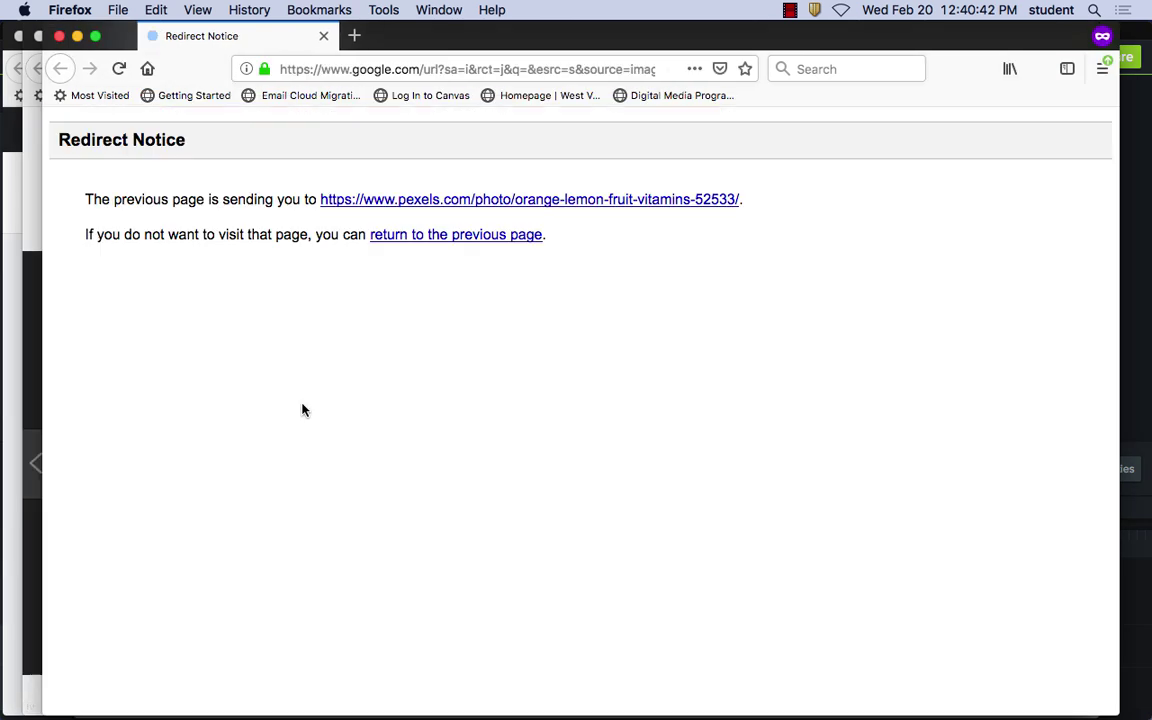
pyautogui.click(59, 36)
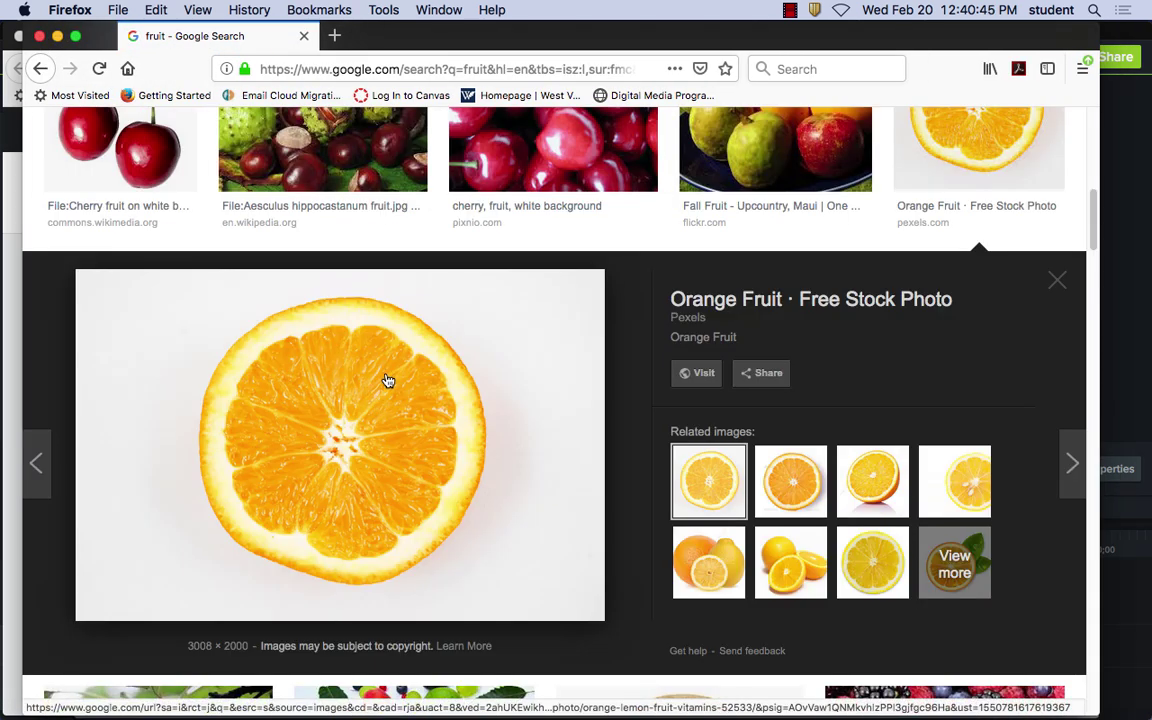
pyautogui.rightClick(388, 381)
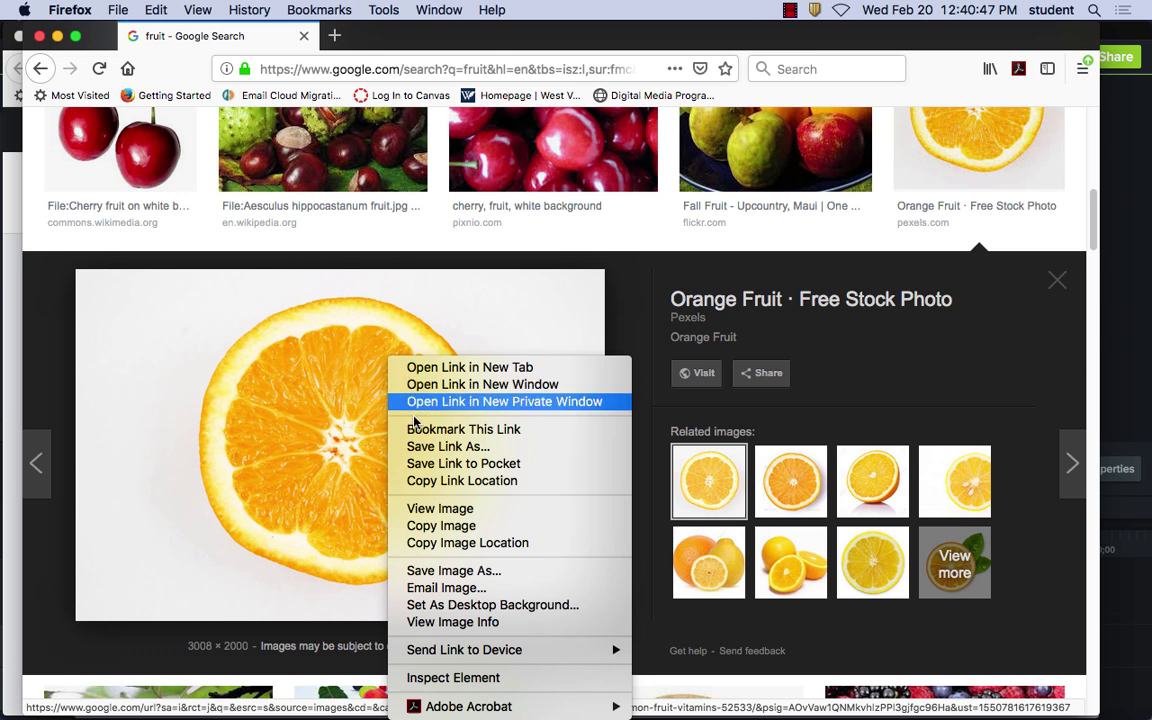
pyautogui.click(460, 525)
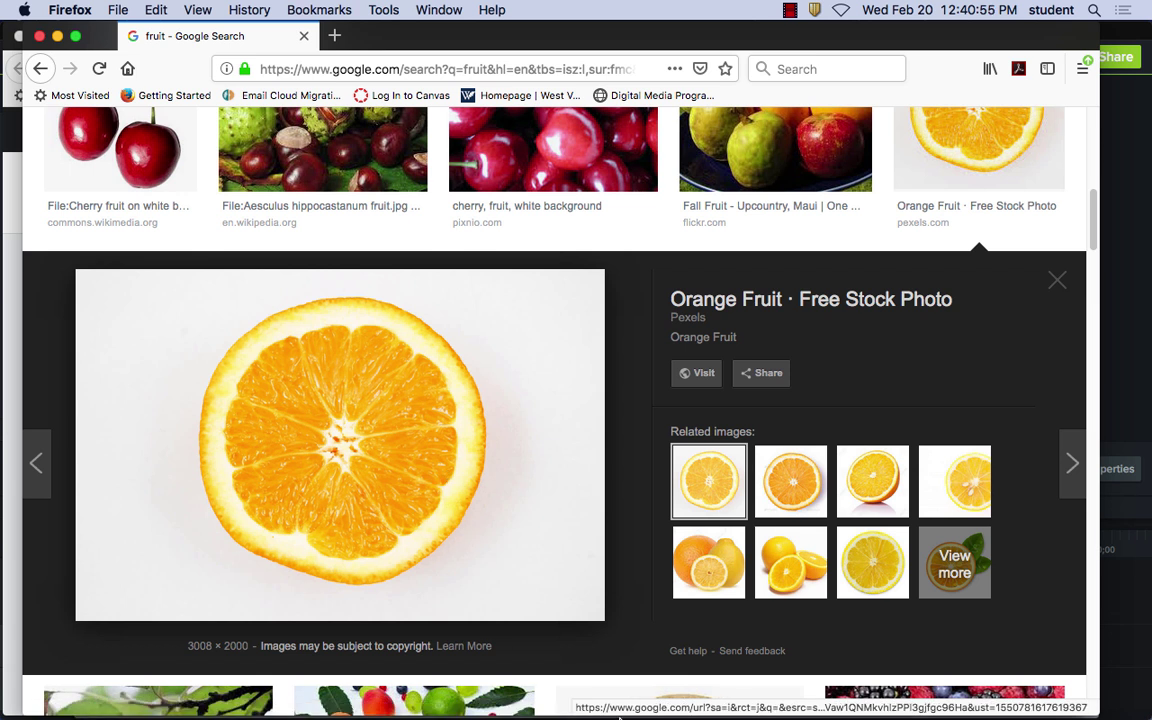
# Launch Photoshop from the Dock, then return to Firefox's Flickr fruit search window
pyautogui.click(558, 689)
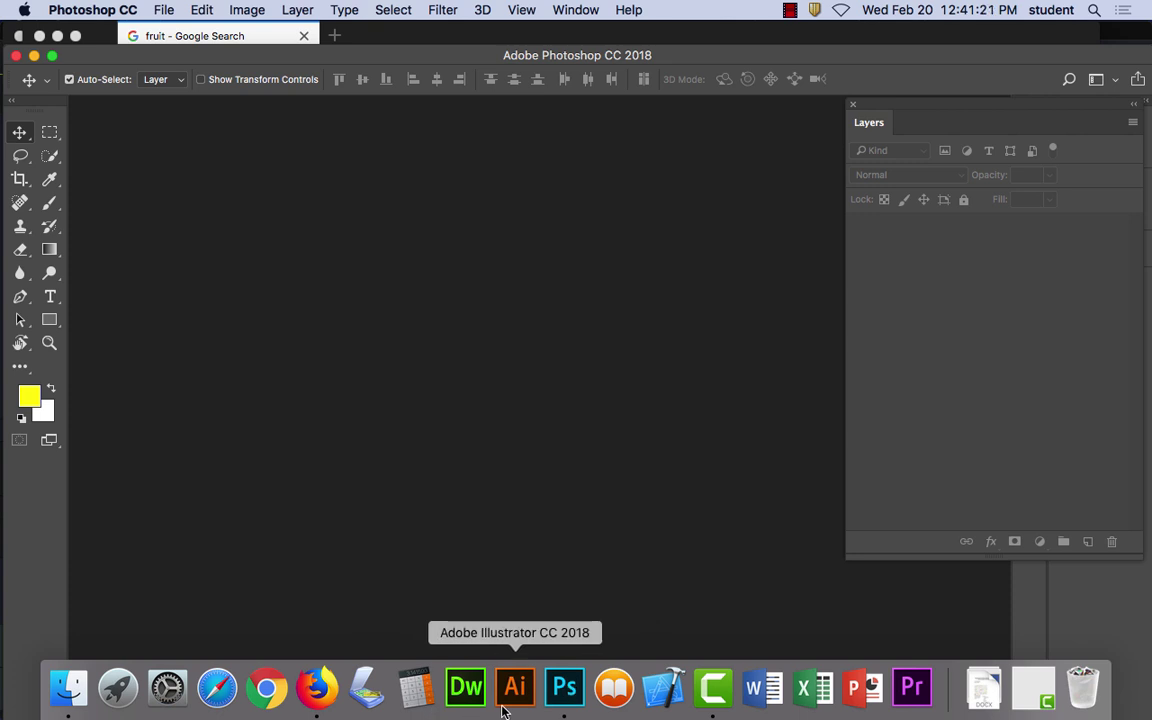
pyautogui.click(318, 688)
pyautogui.click(439, 9)
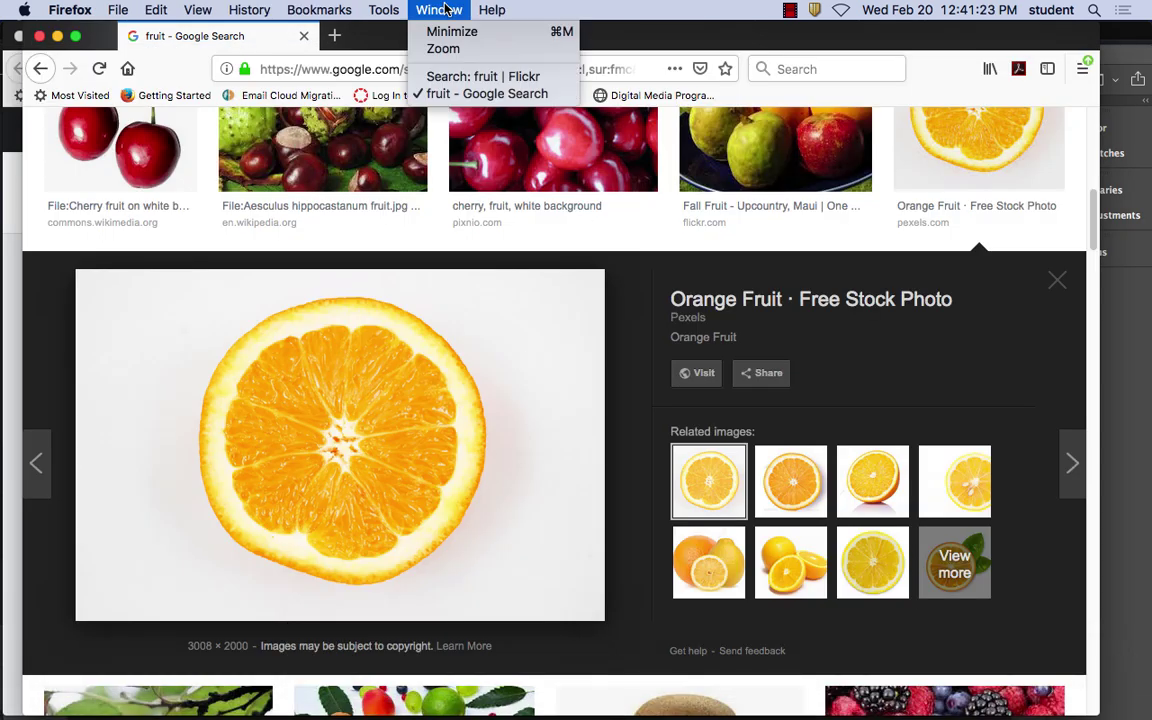
pyautogui.click(453, 77)
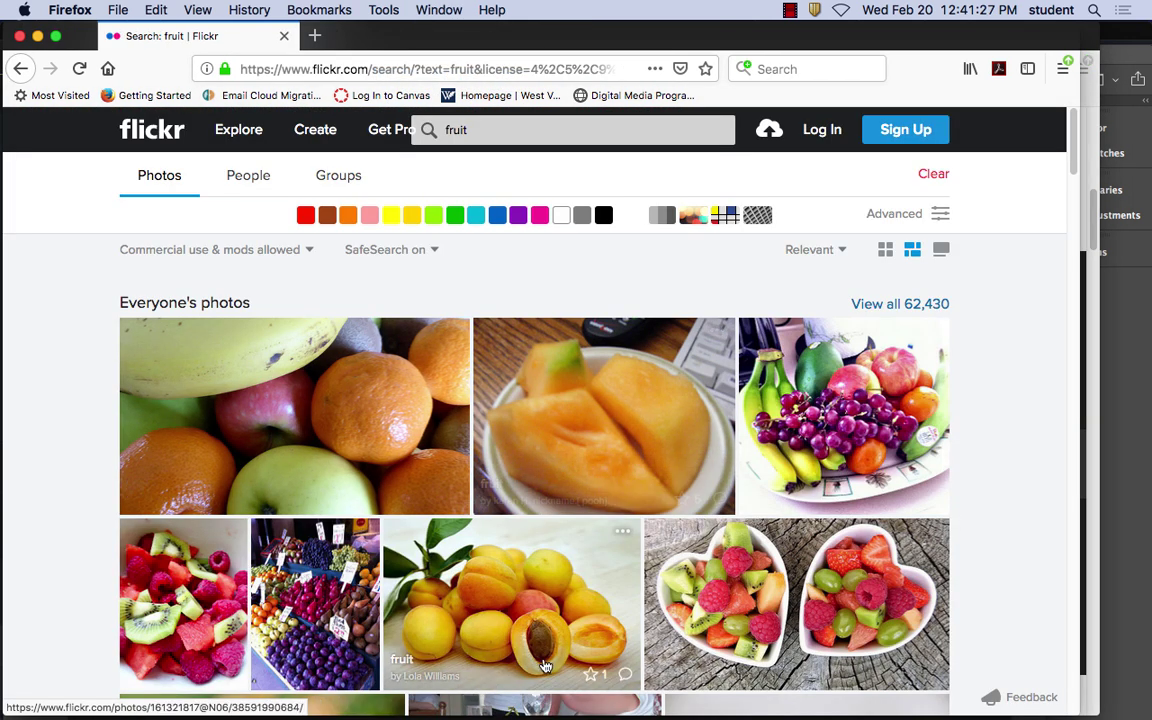
# Scroll the Flickr results and open the two-strawberries 'Fraises du jardin' photo
pyautogui.scroll(-5, 727, 588)
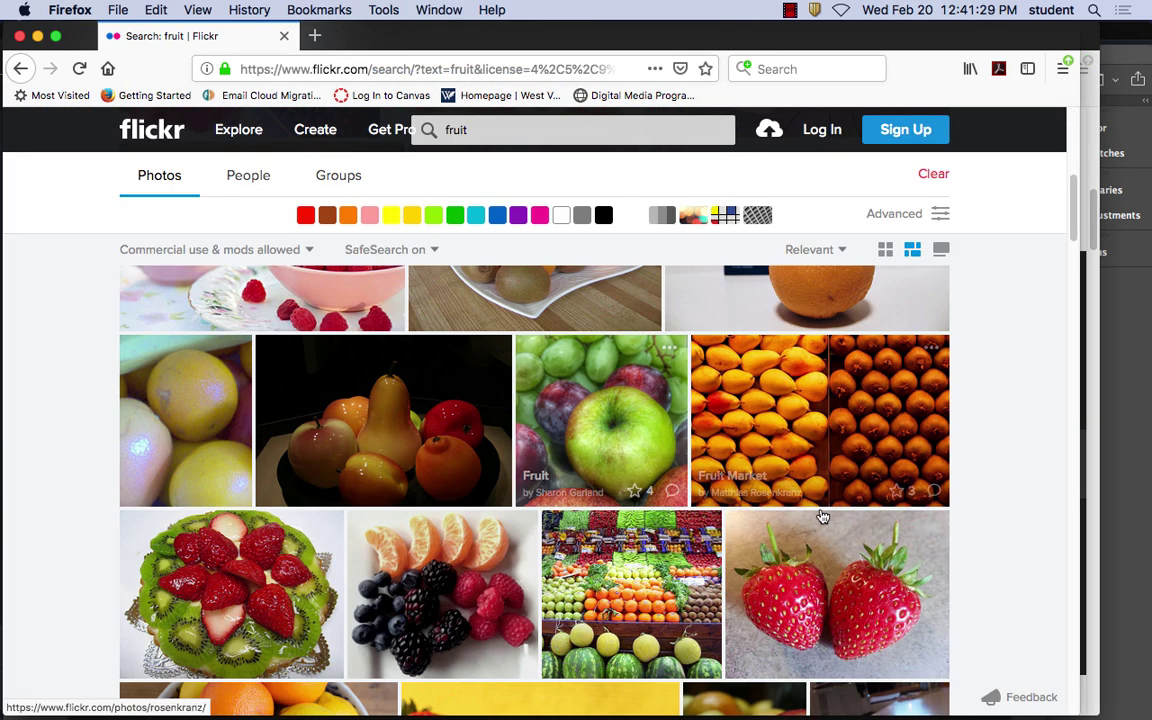
pyautogui.click(843, 576)
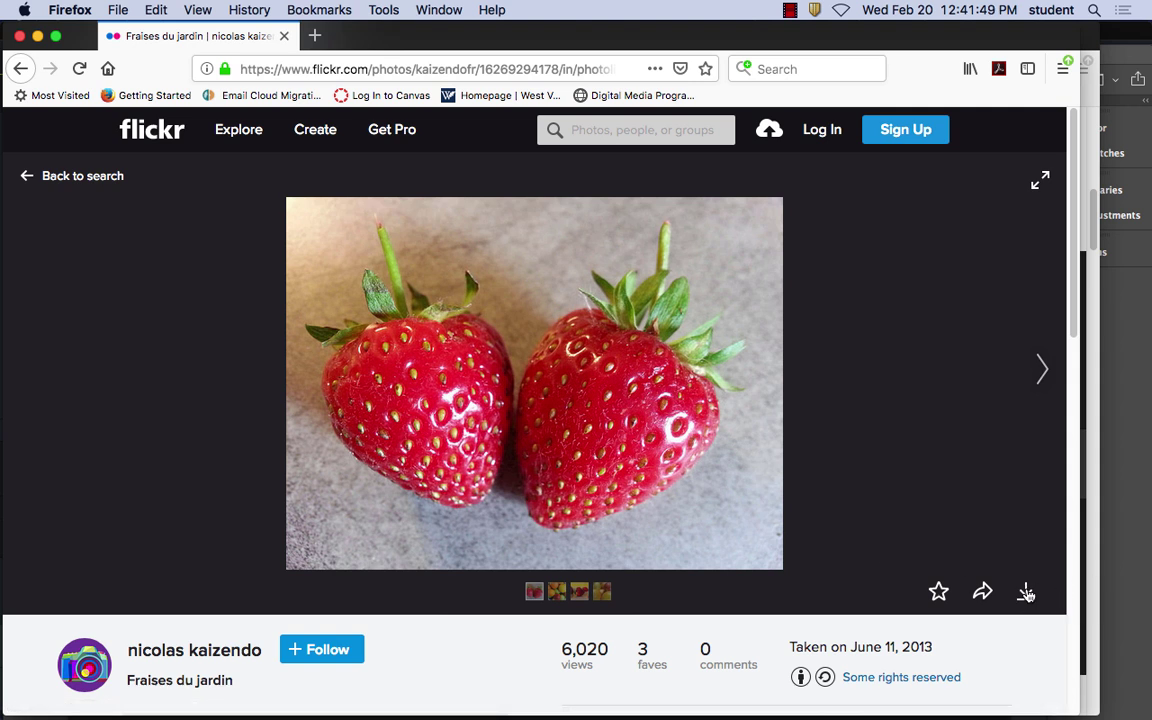
# Download the original 3264 × 2448 strawberry photo, choosing to open it with an app
pyautogui.click(1026, 593)
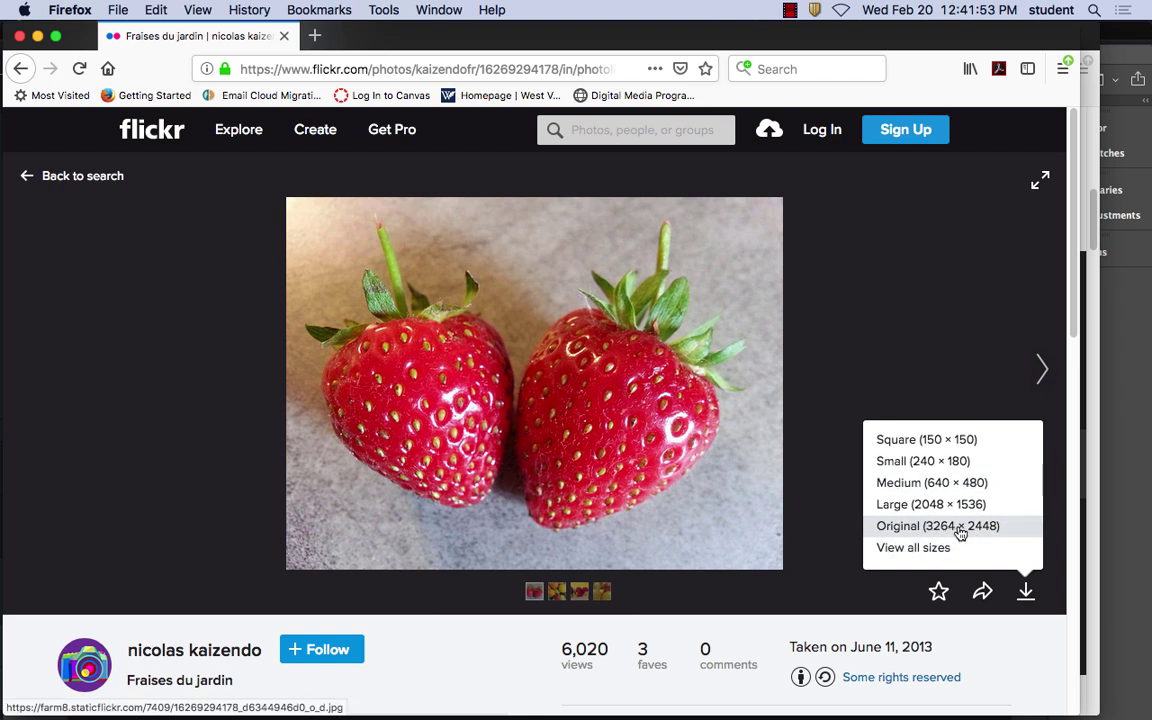
pyautogui.click(960, 529)
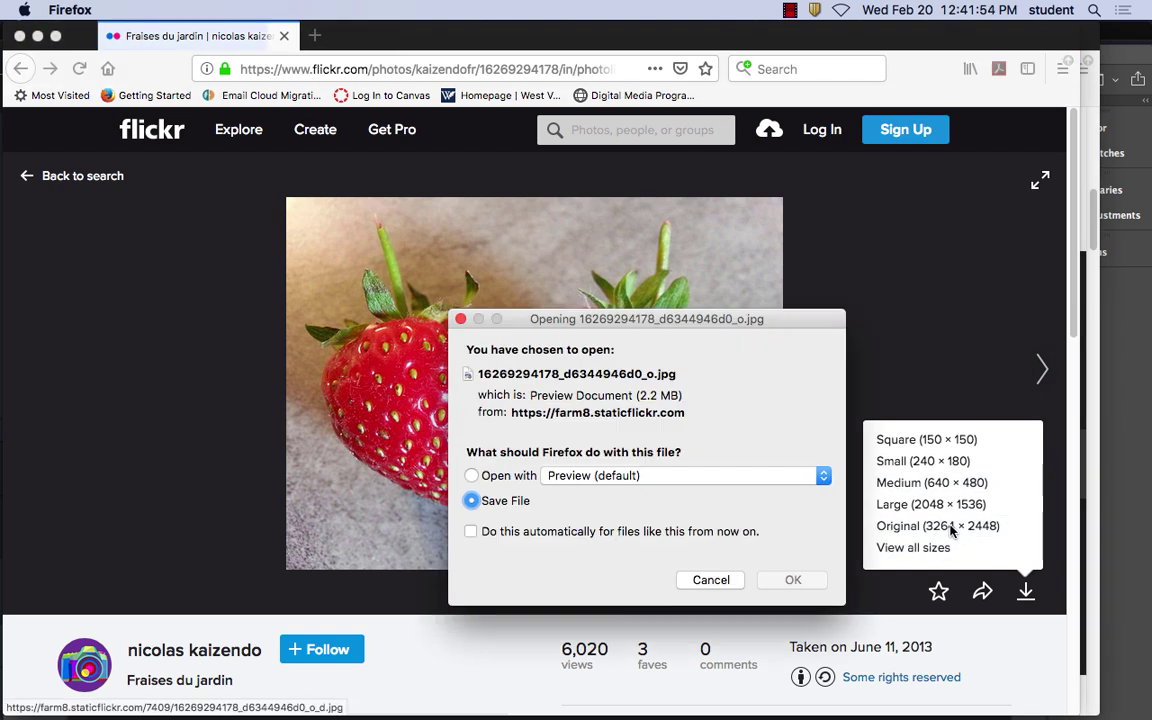
pyautogui.click(522, 477)
pyautogui.click(594, 477)
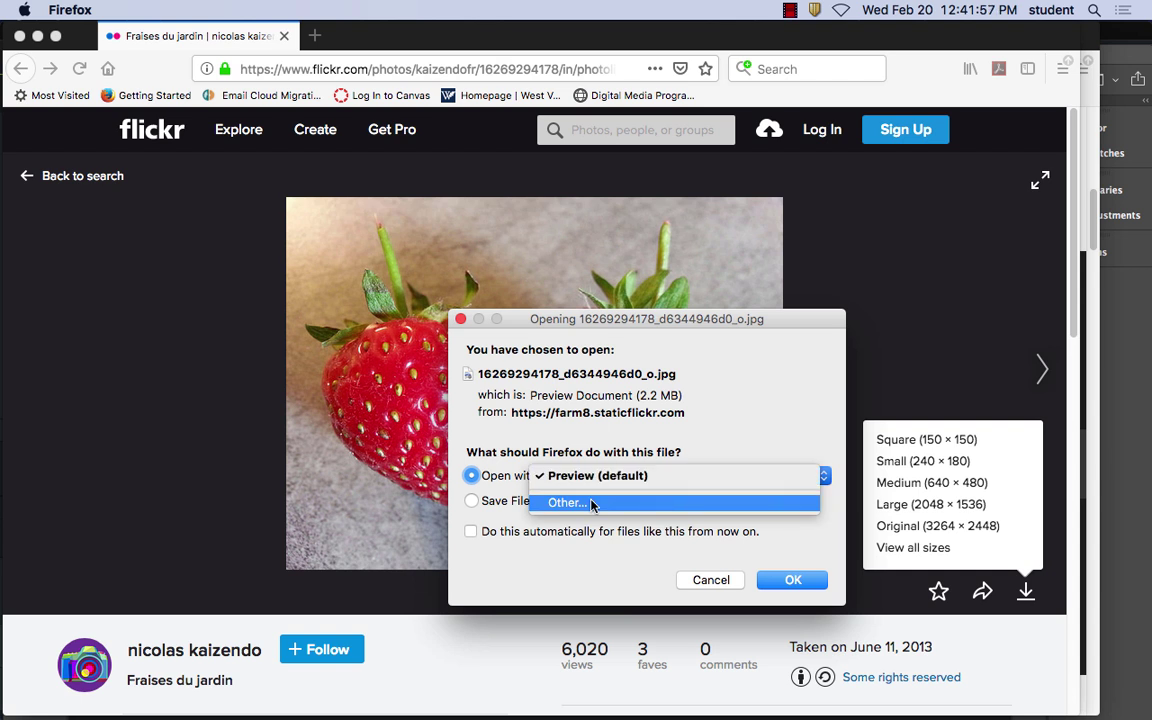
# Pick Adobe Photoshop CC 2018 as the app so the strawberry photo opens in it
pyautogui.click(594, 503)
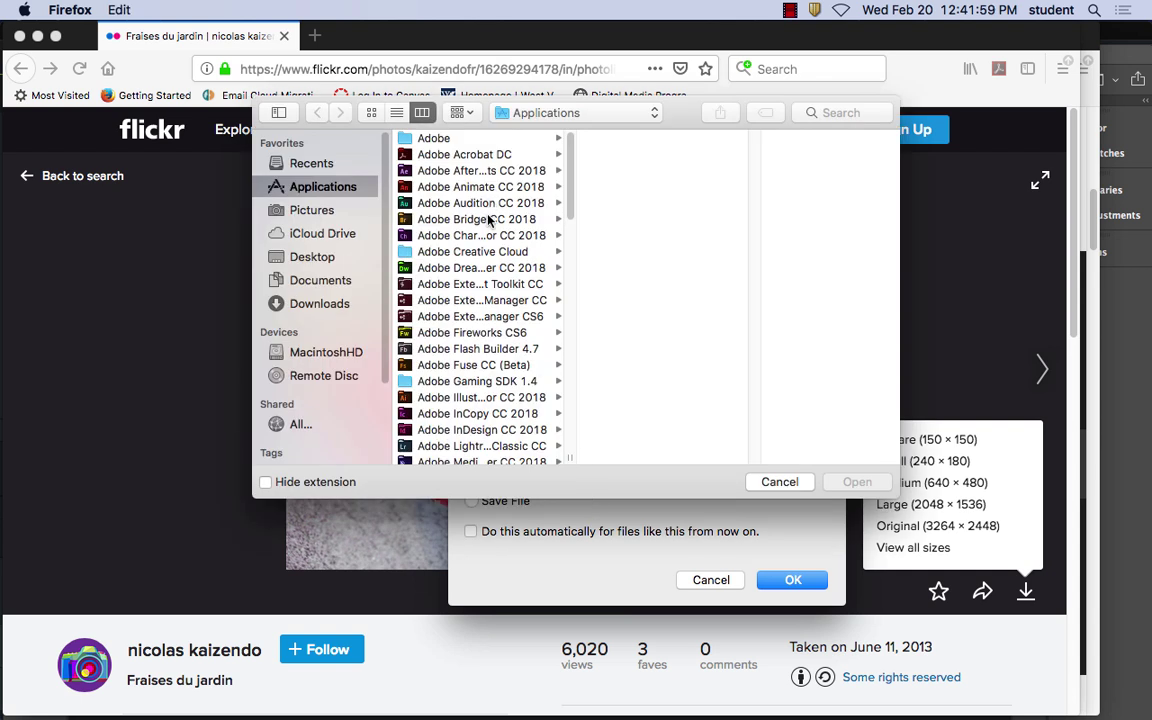
pyautogui.scroll(-5, 571, 222)
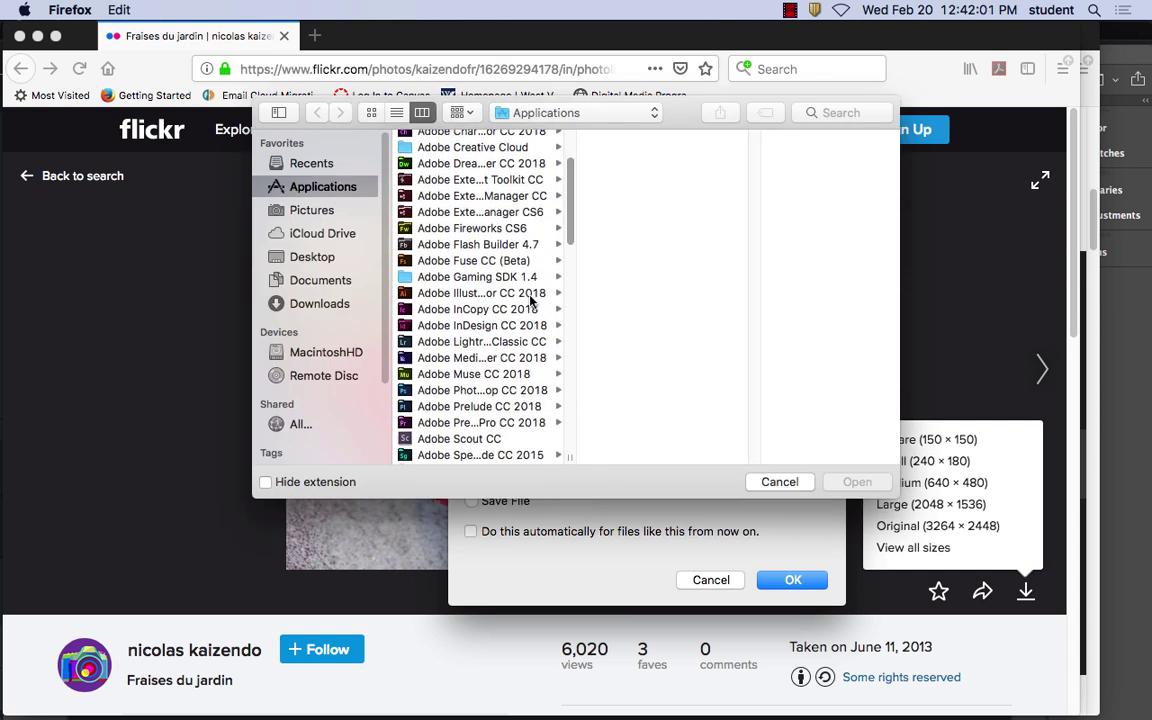
pyautogui.click(496, 392)
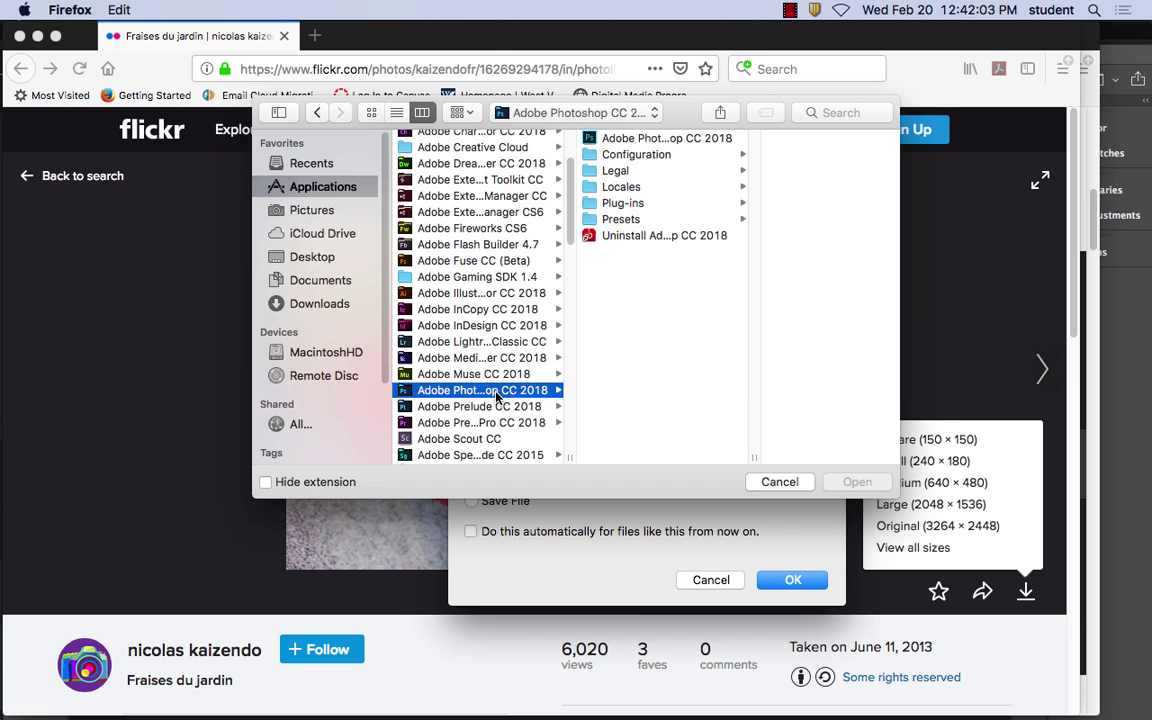
pyautogui.click(650, 139)
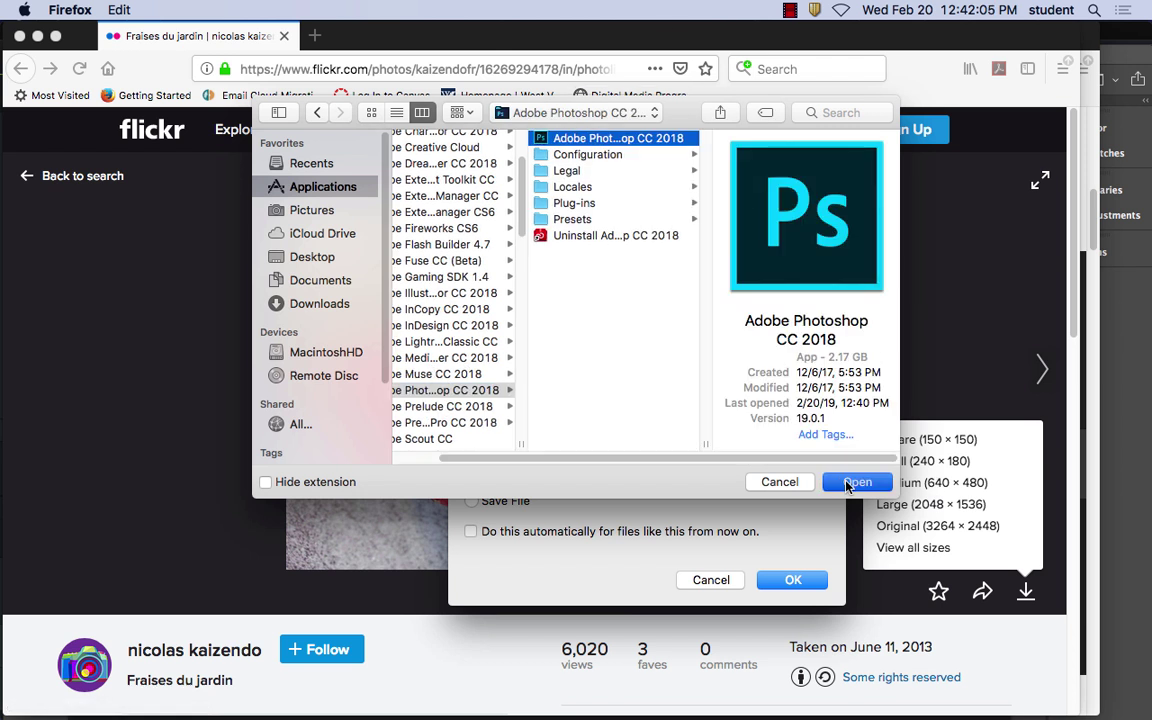
pyautogui.click(856, 483)
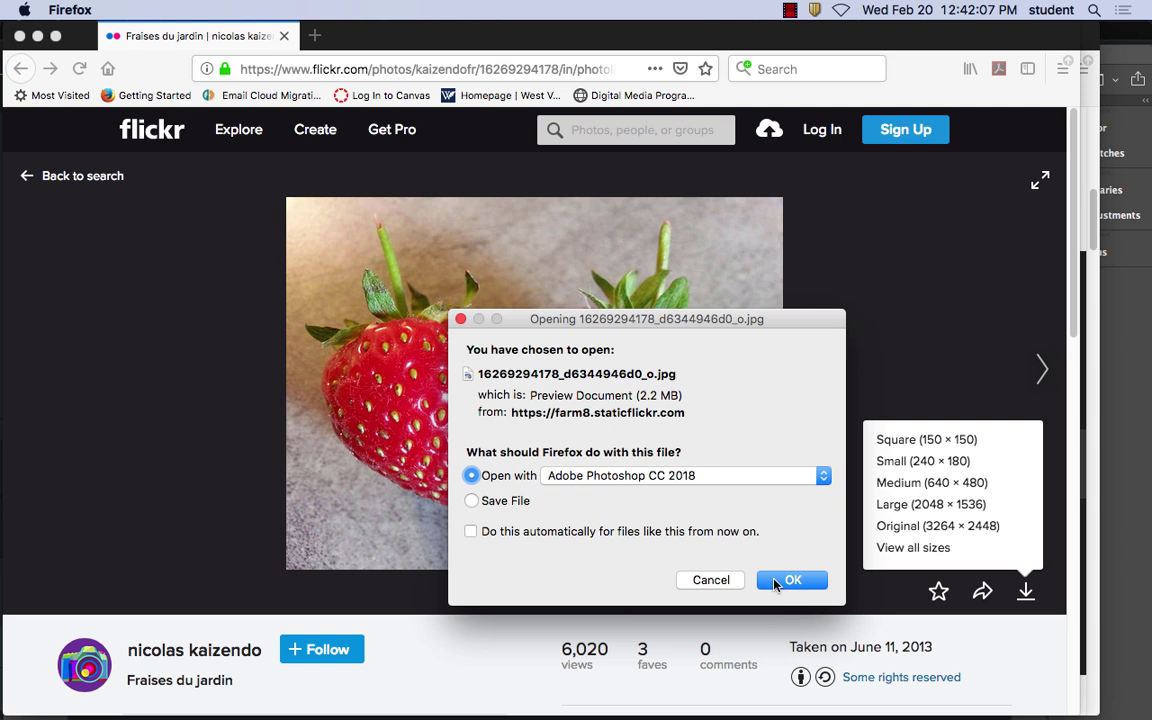
pyautogui.click(780, 581)
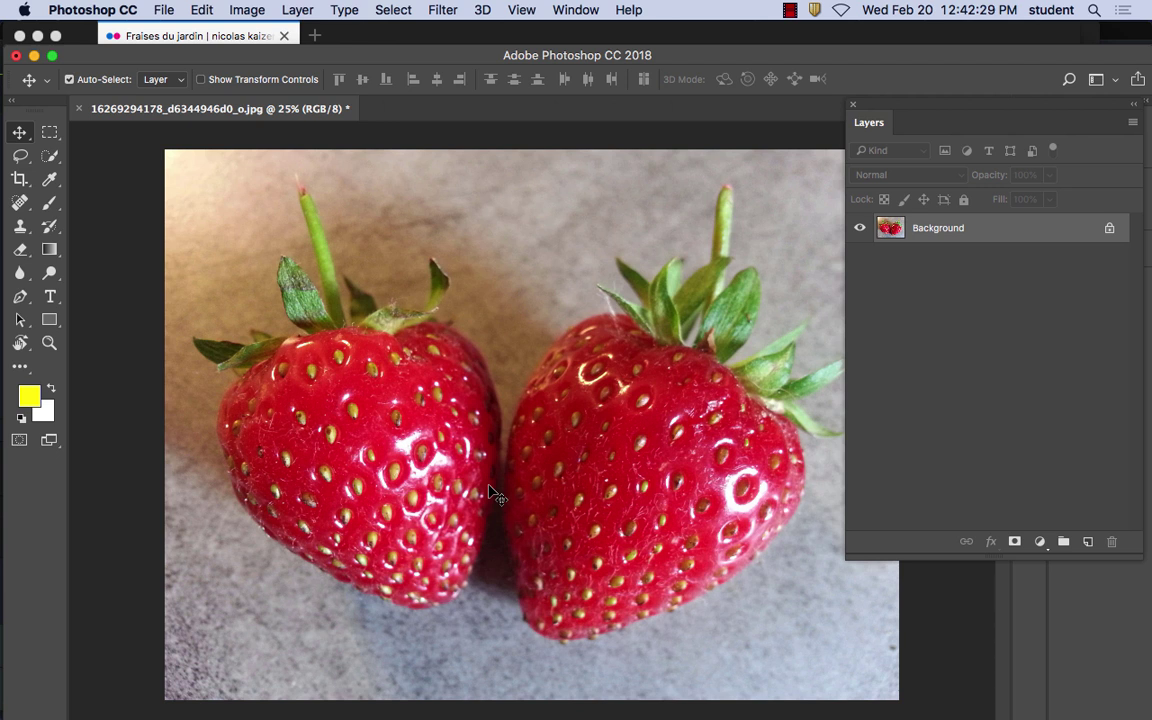
# Nudge the Photoshop window up slightly and bring up the File menu
pyautogui.moveTo(366, 43); pyautogui.dragTo(365, 33)
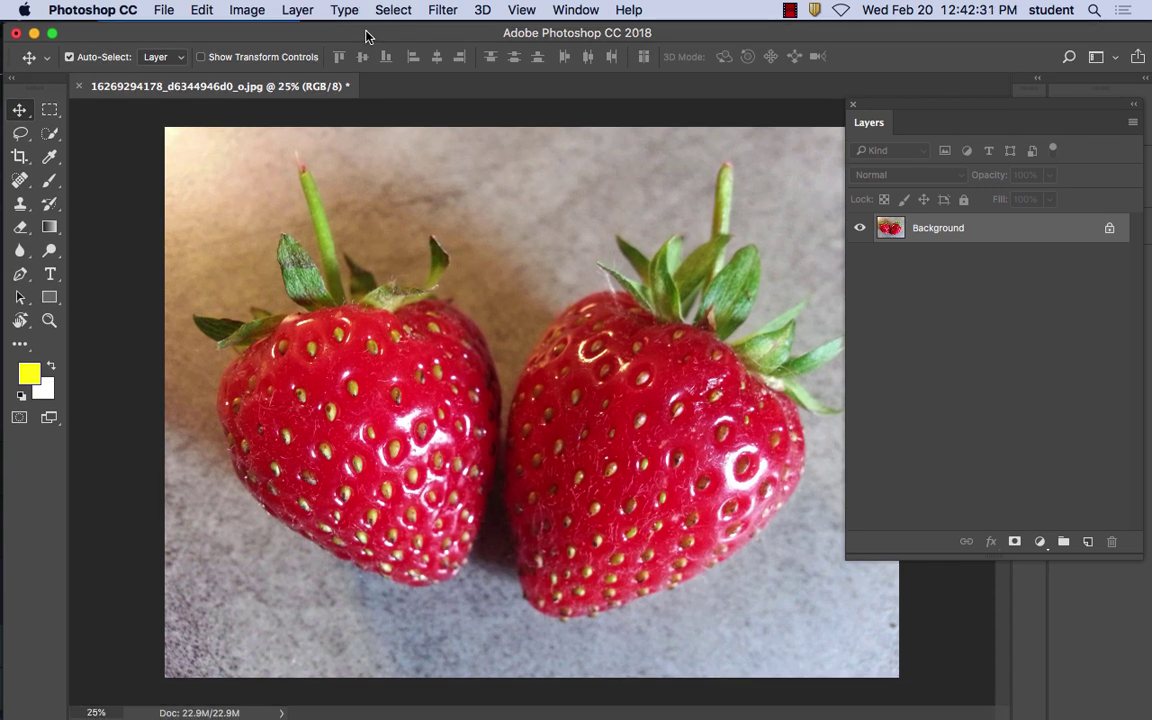
pyautogui.click(160, 10)
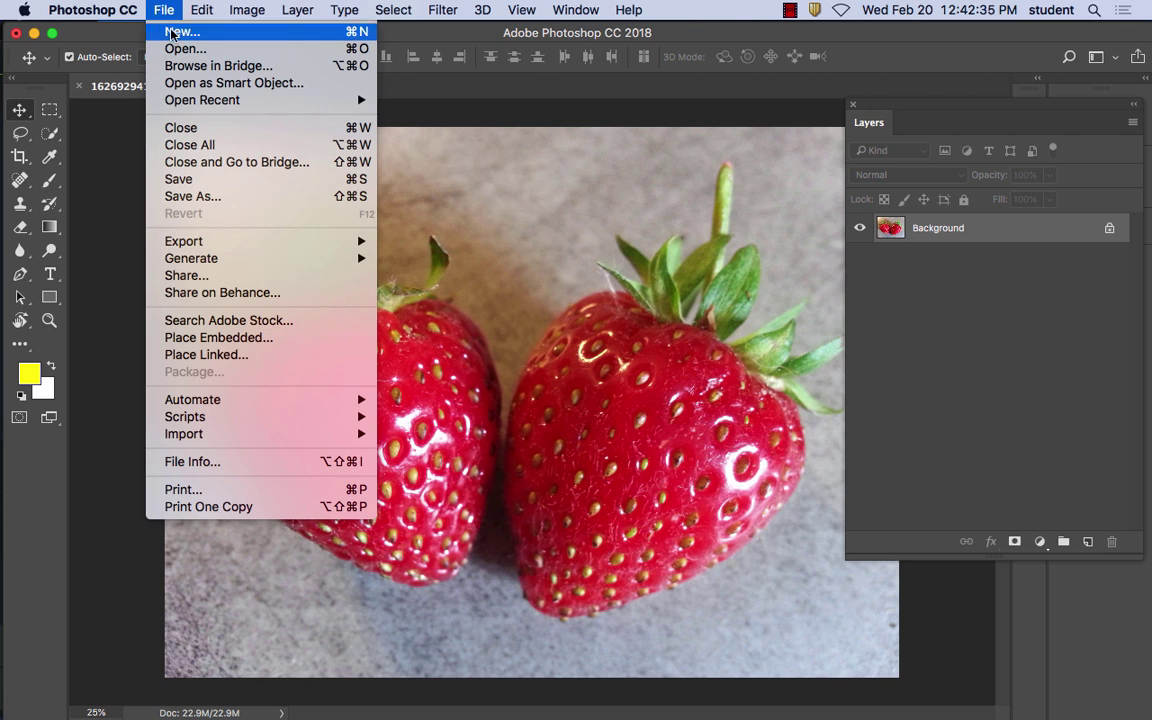
# Set up a new document of 1200 × 1200 pixels at 150 Pixels/Inch, RGB Color
pyautogui.click(172, 33)
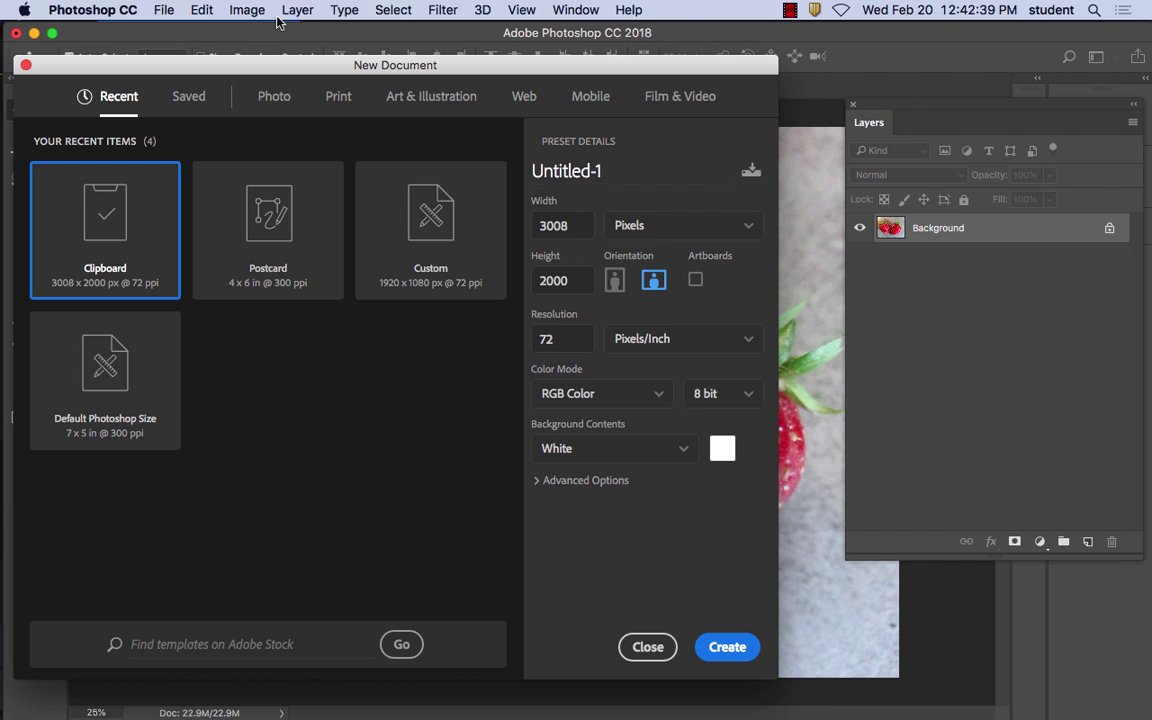
pyautogui.moveTo(290, 65); pyautogui.dragTo(323, 47)
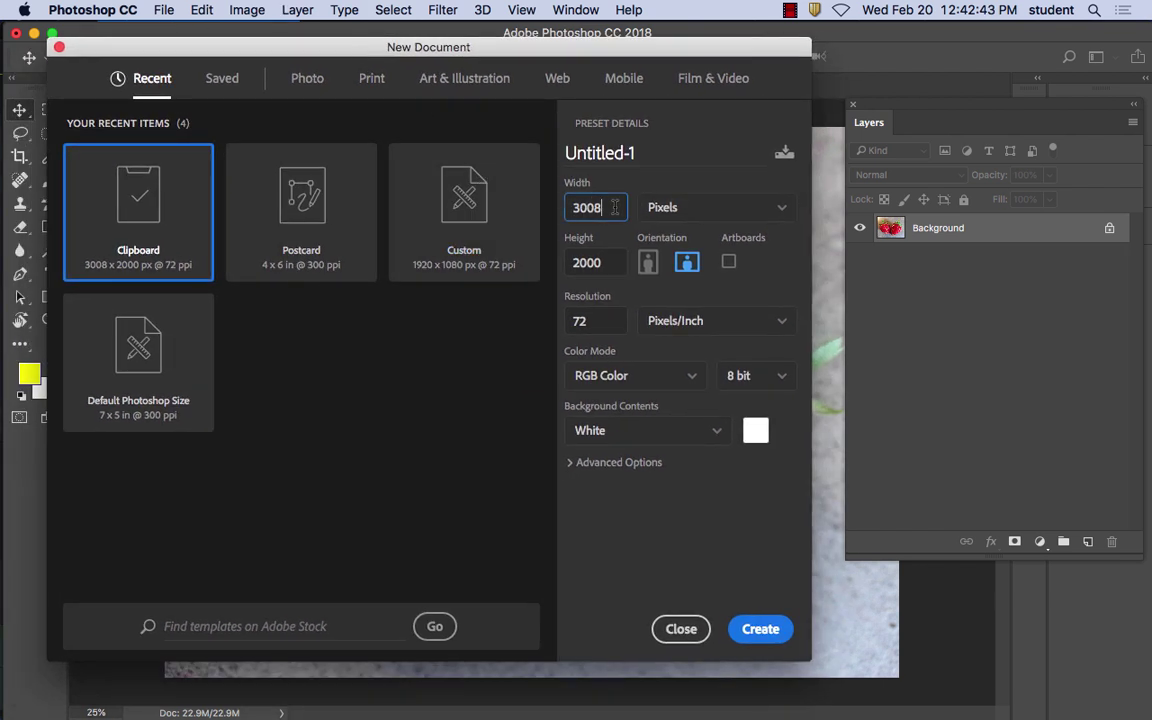
pyautogui.moveTo(609, 207); pyautogui.dragTo(555, 206)
pyautogui.write('1200')
pyautogui.press('Tab')
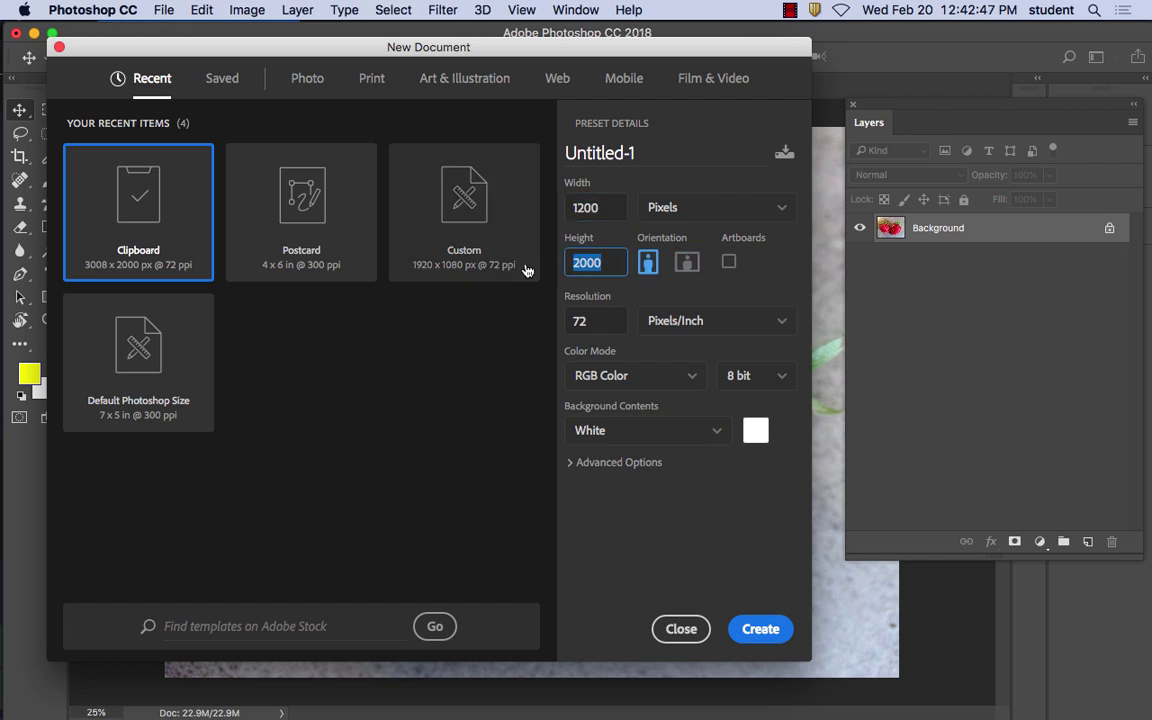
pyautogui.write('1200')
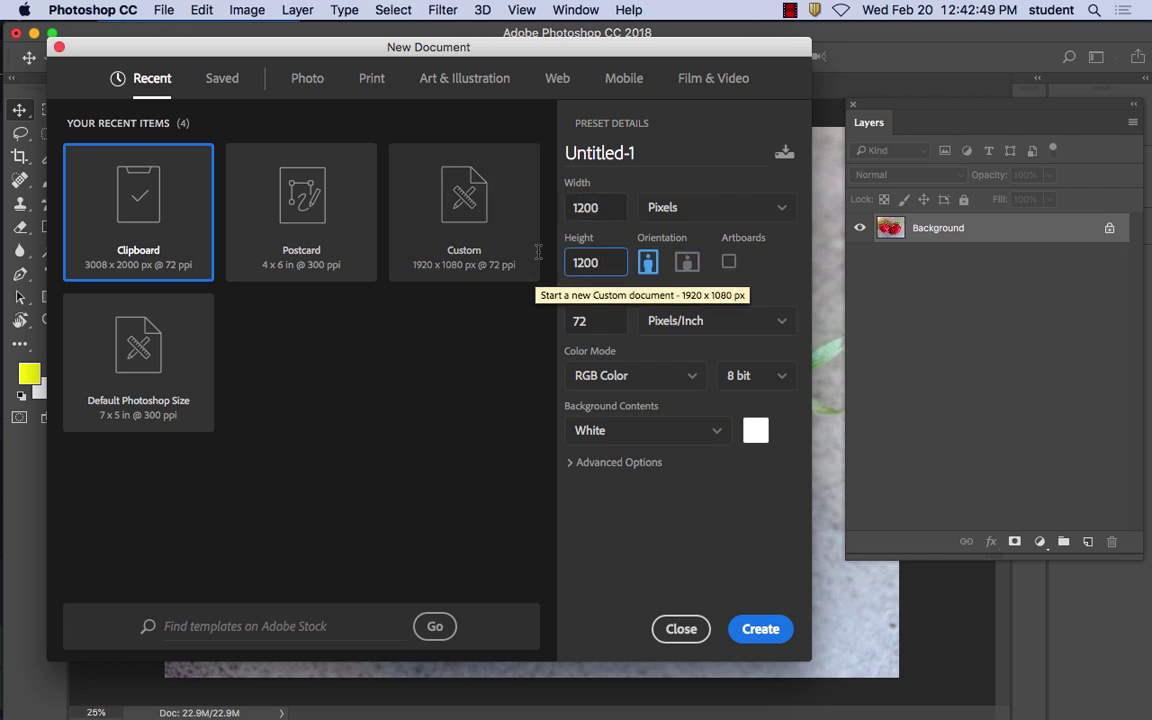
pyautogui.press('Tab')
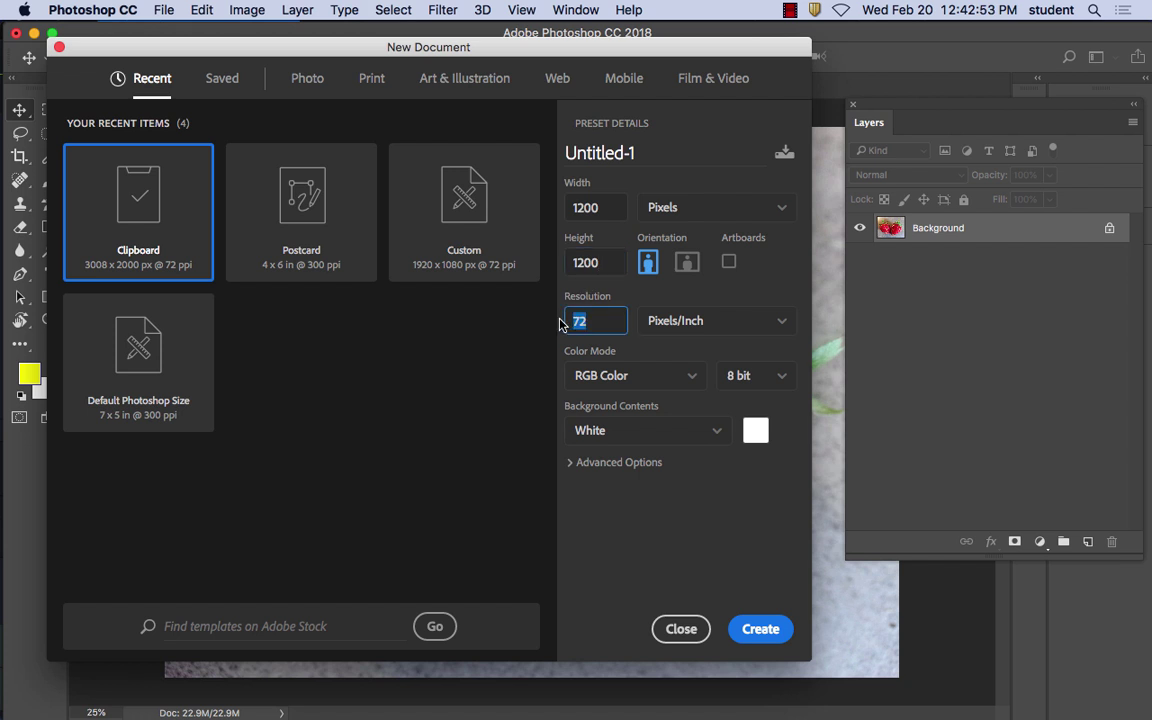
pyautogui.write('150')
pyautogui.click(684, 375)
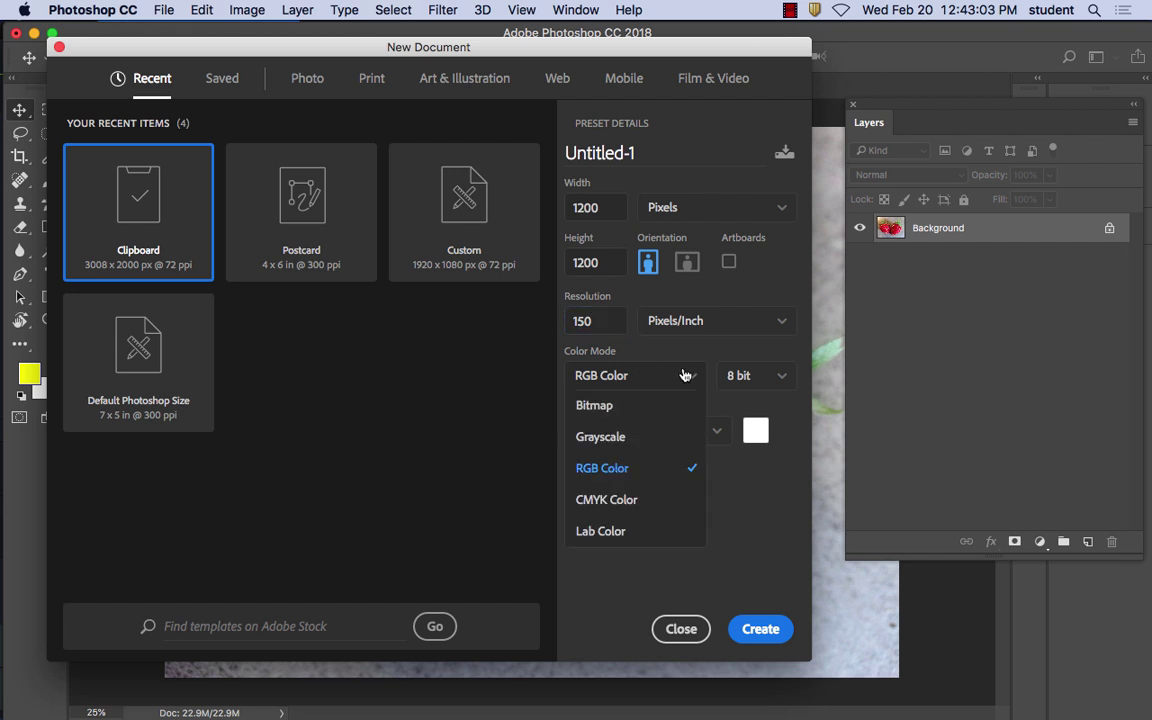
pyautogui.click(620, 469)
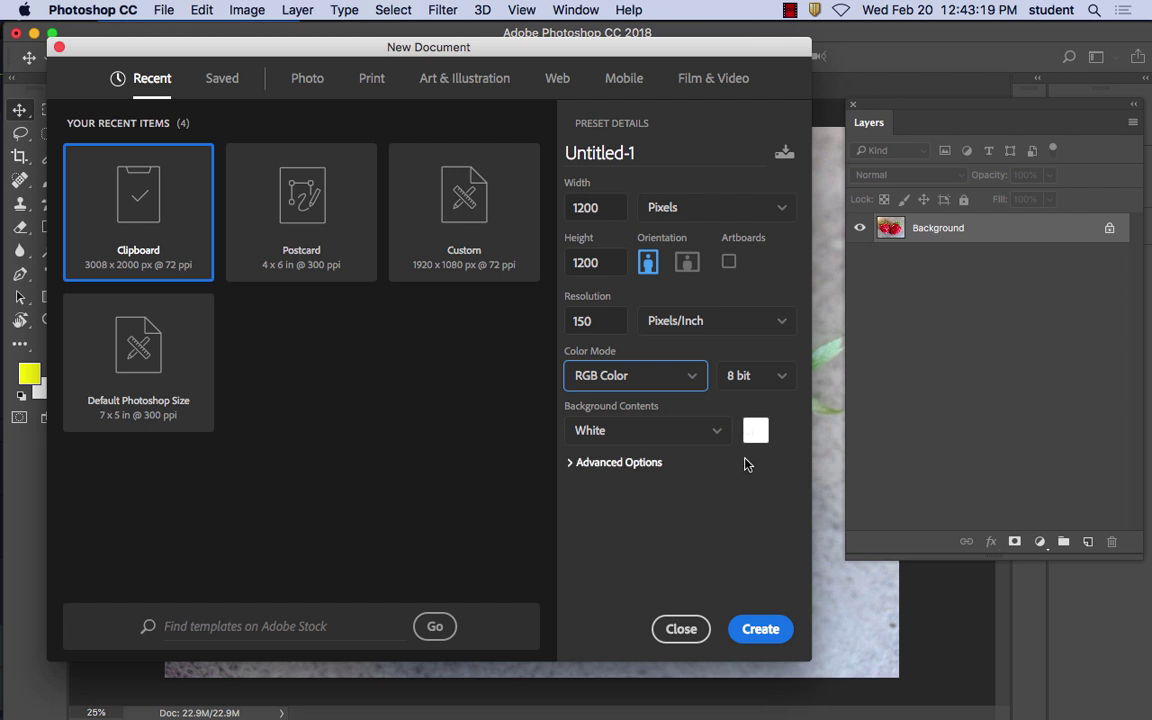
pyautogui.click(768, 632)
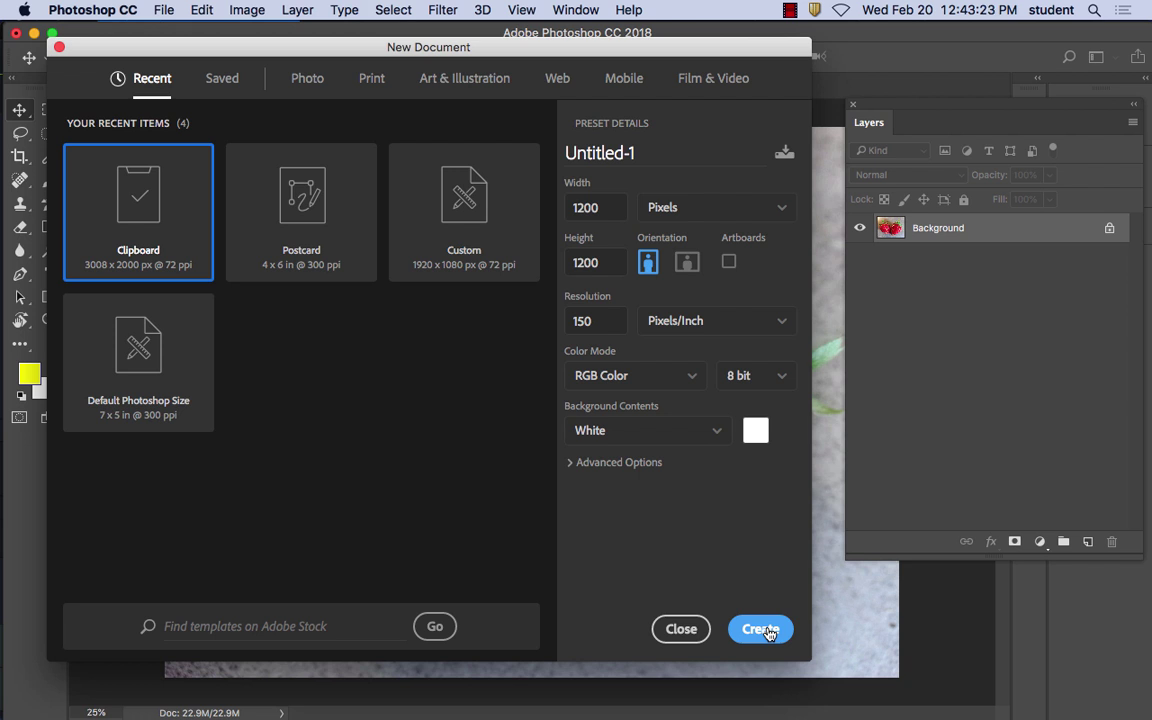
# Create the canvas, paste the orange photo as Layer 1, and drag it to centre the slice
pyautogui.click(764, 630)
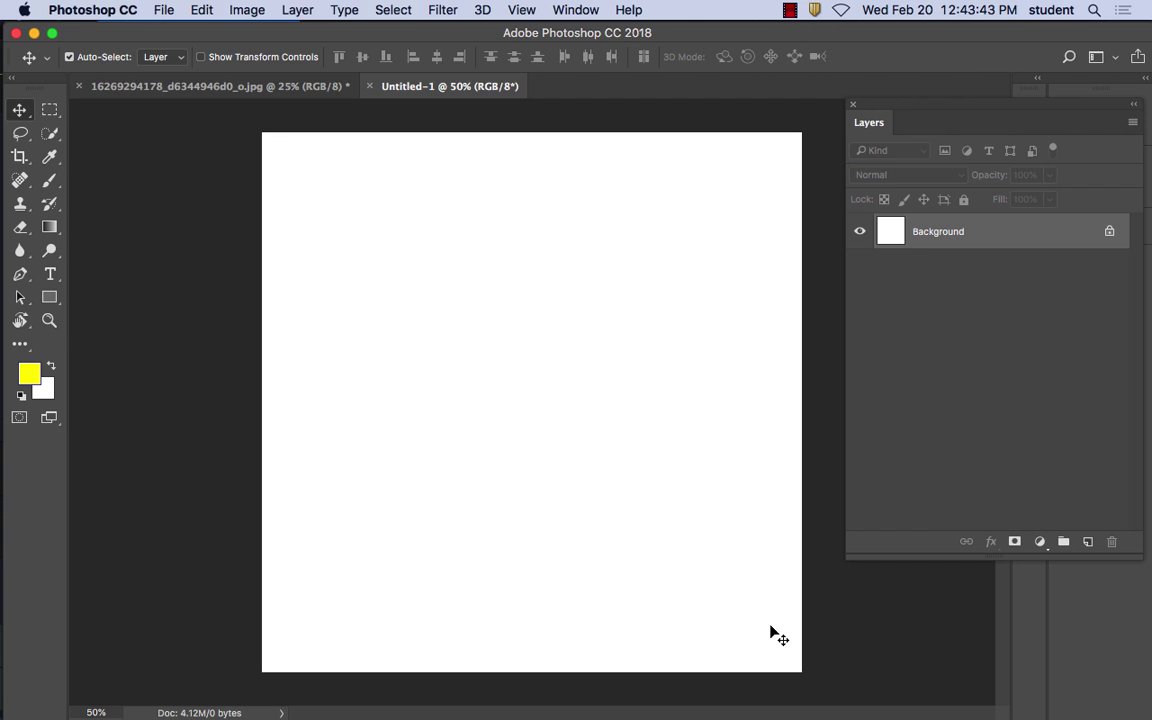
pyautogui.press('super+v')
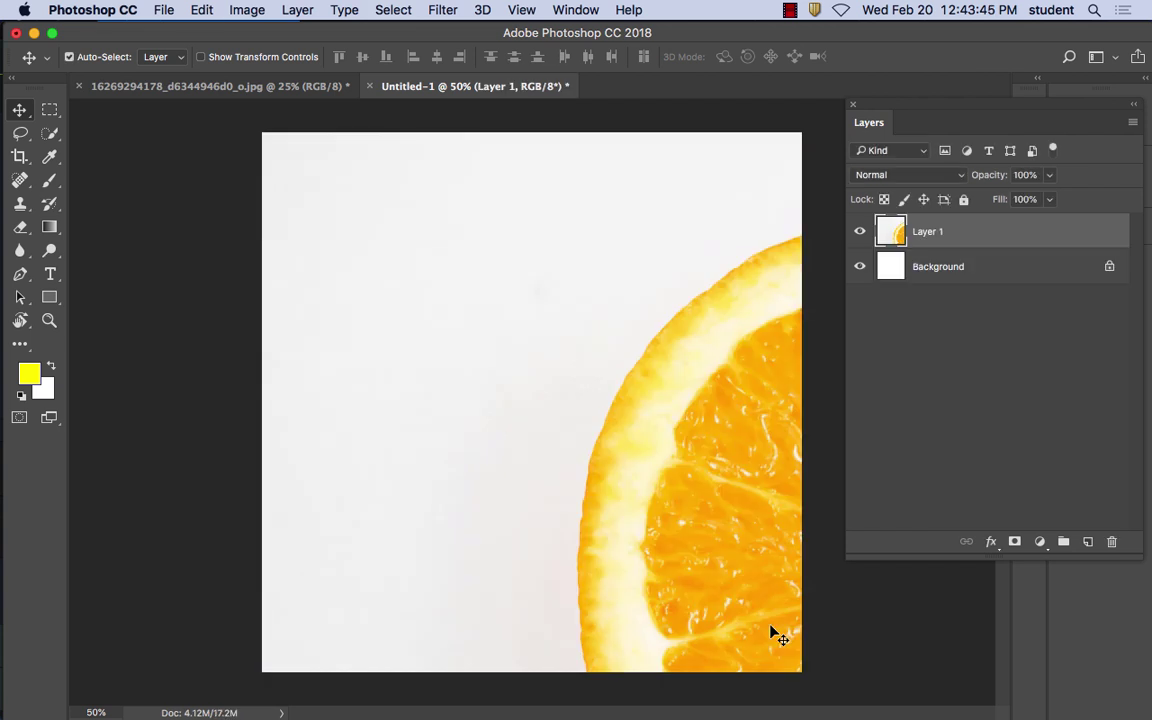
pyautogui.moveTo(736, 486); pyautogui.dragTo(468, 327)
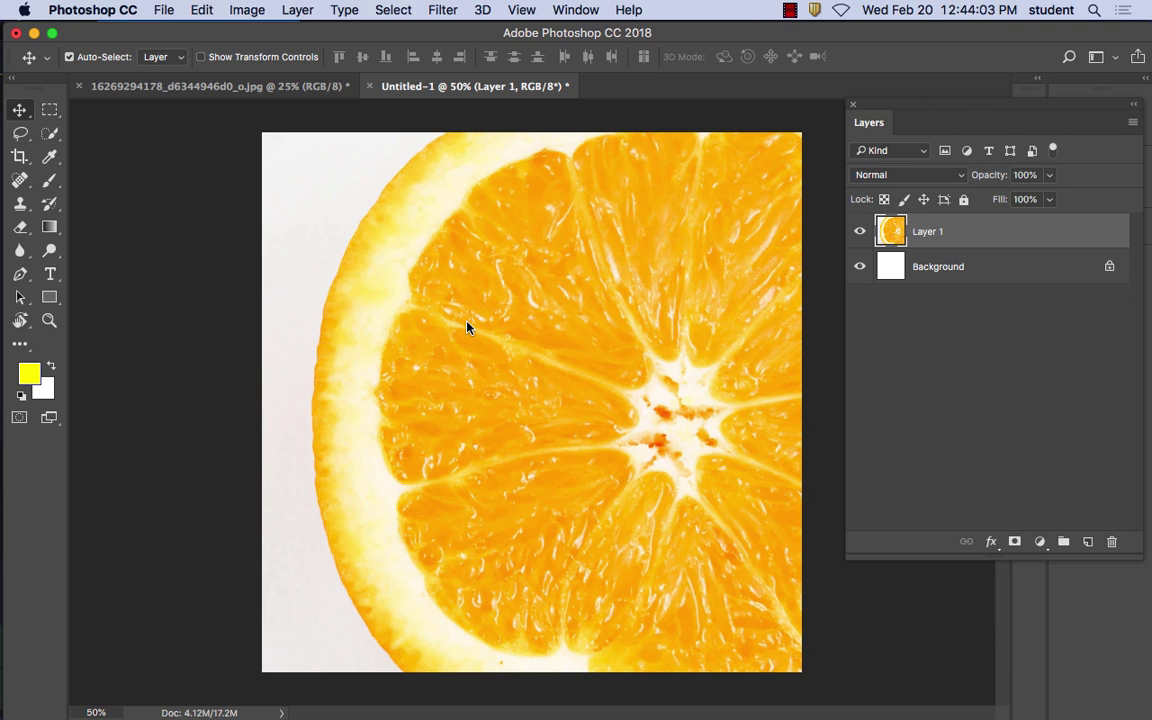
pyautogui.moveTo(625, 321); pyautogui.dragTo(536, 325)
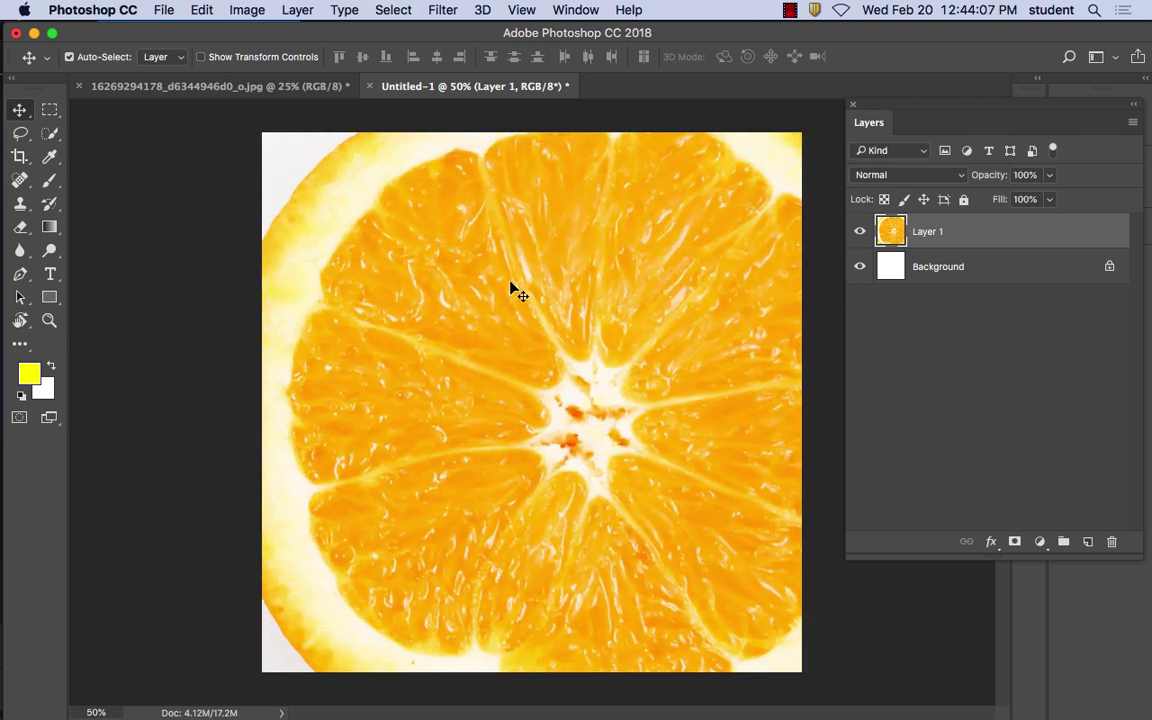
# Scale the orange layer proportionally to 41% with W and H linked, and apply
pyautogui.click(204, 12)
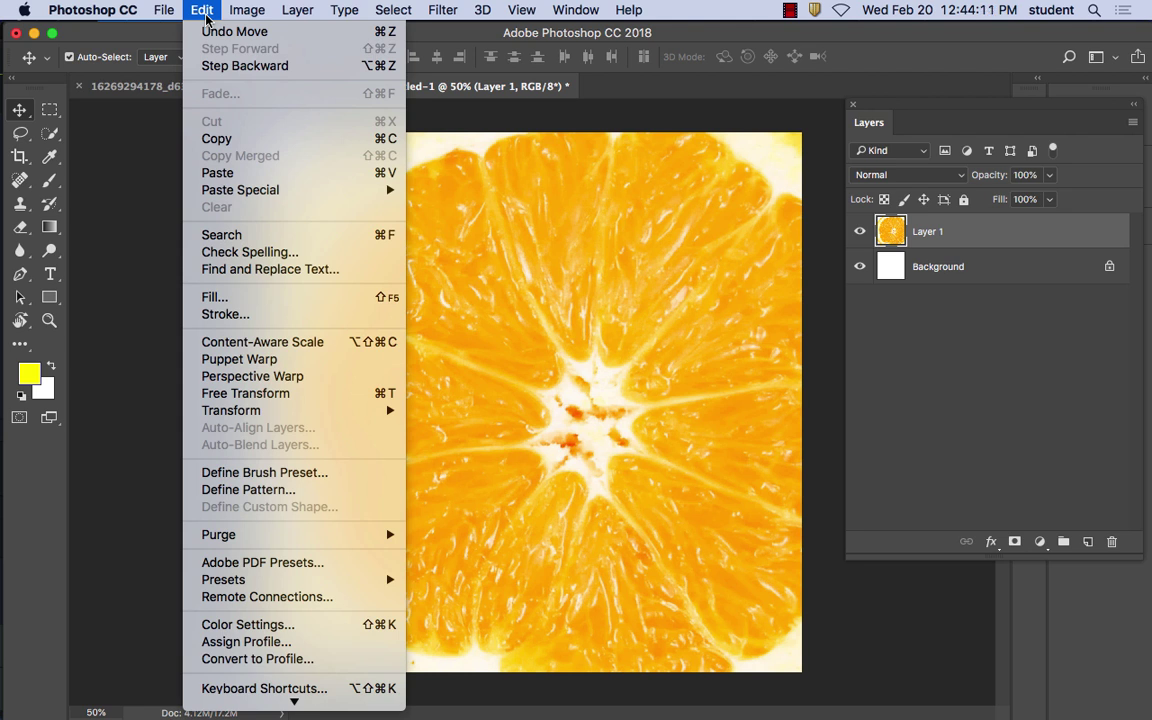
pyautogui.moveTo(290, 412)
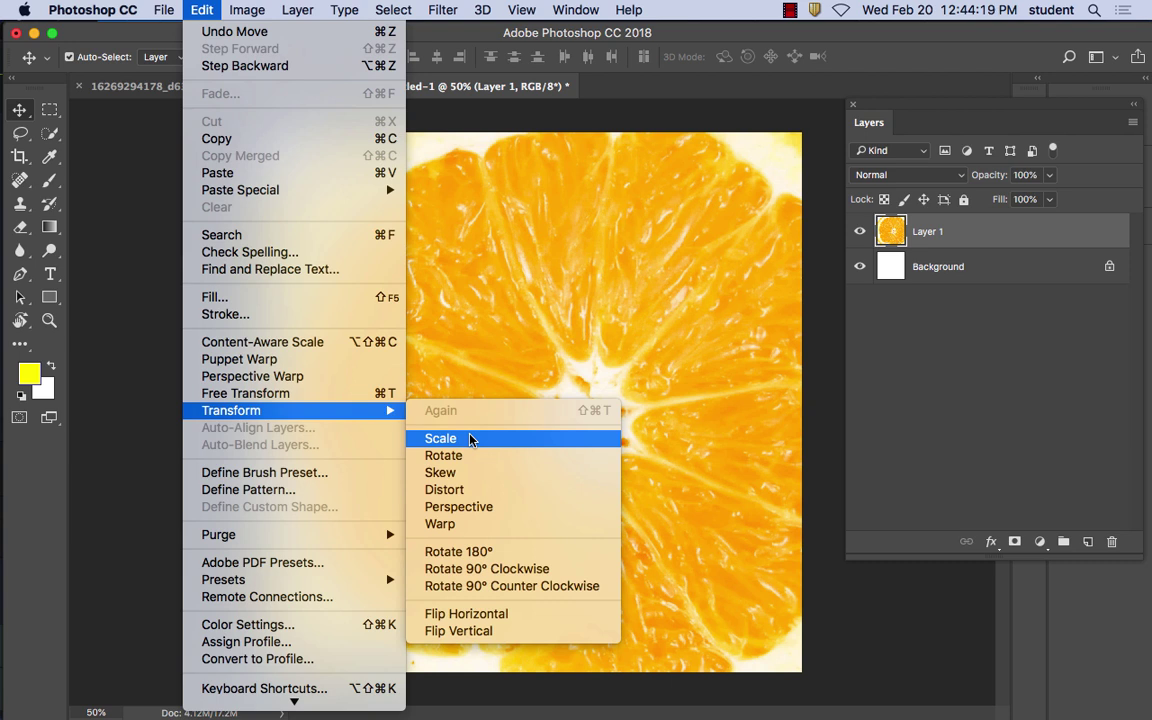
pyautogui.click(470, 439)
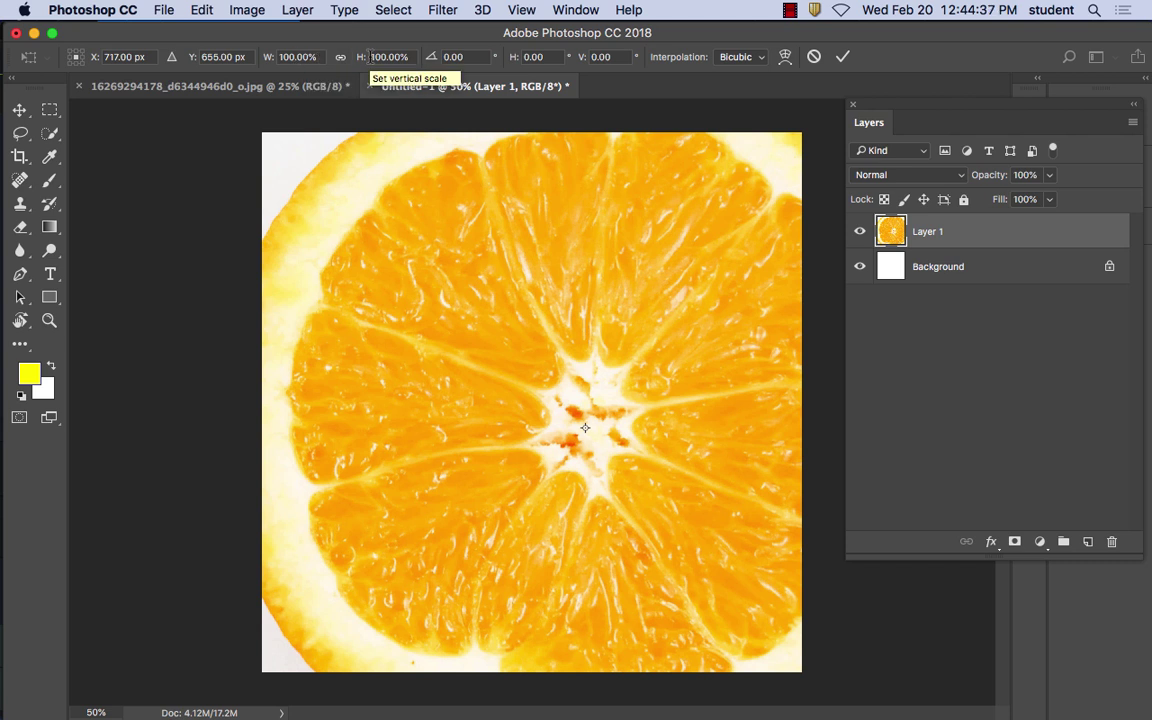
pyautogui.click(341, 57)
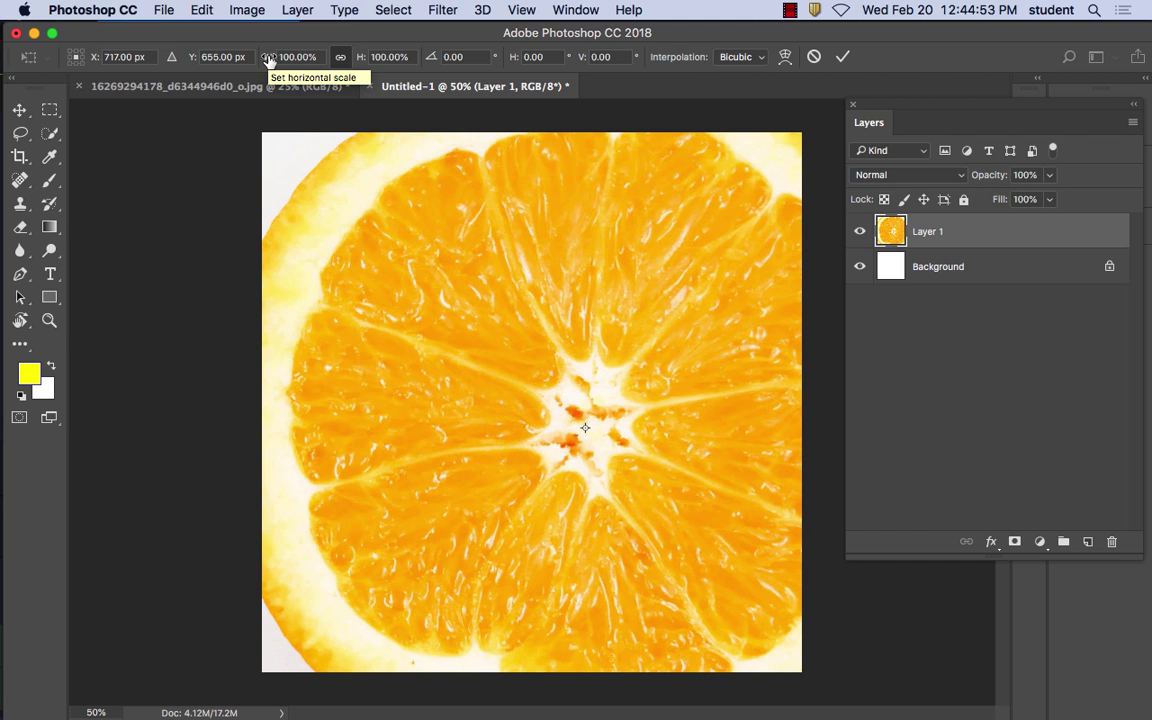
pyautogui.moveTo(268, 58); pyautogui.dragTo(217, 64)
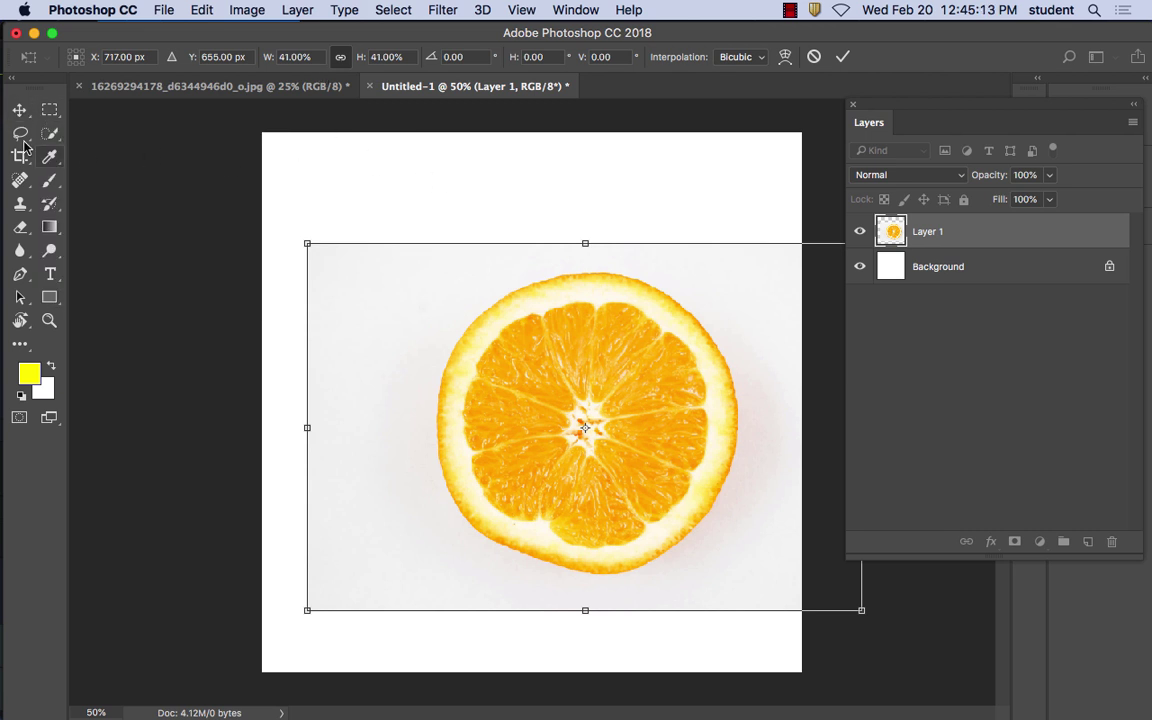
pyautogui.click(22, 112)
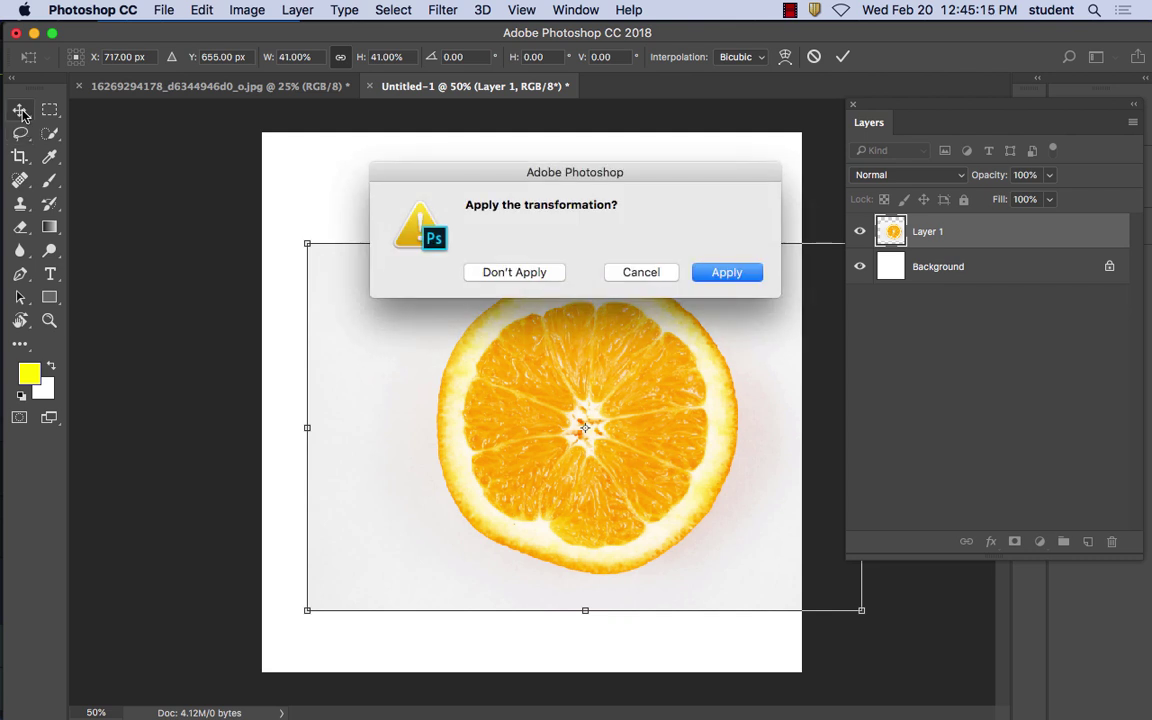
pyautogui.click(749, 274)
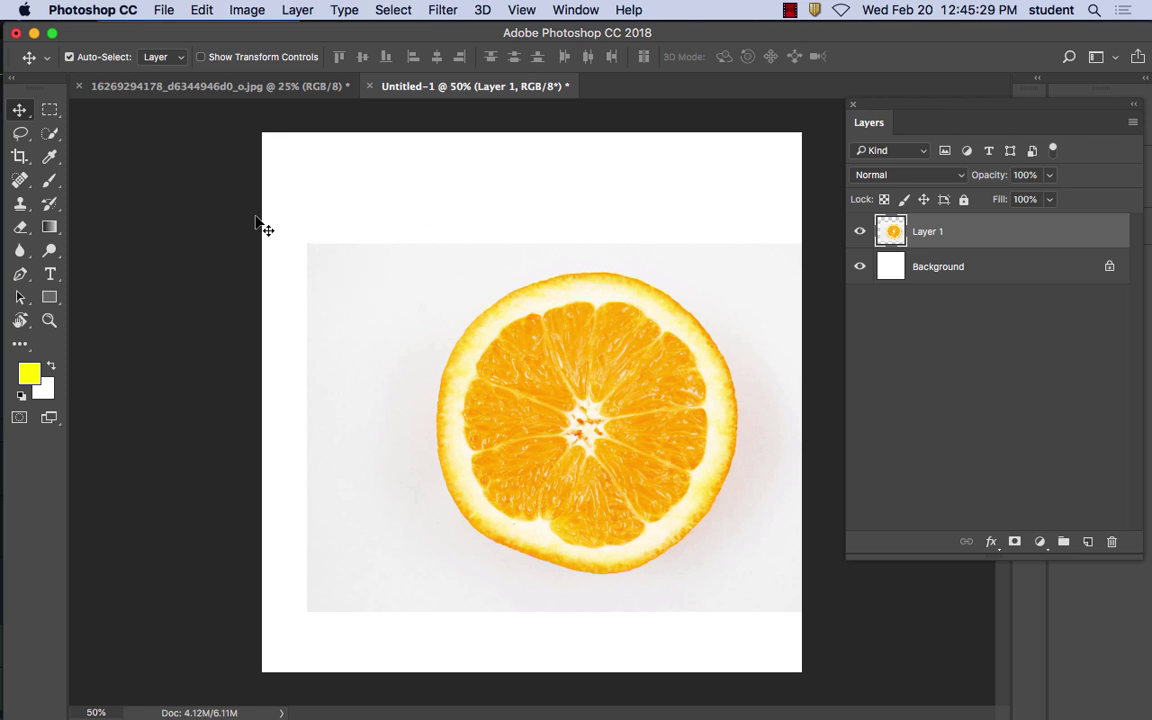
# Scale the orange slice layer with linked proportions down to 74% width and height
pyautogui.click(200, 57)
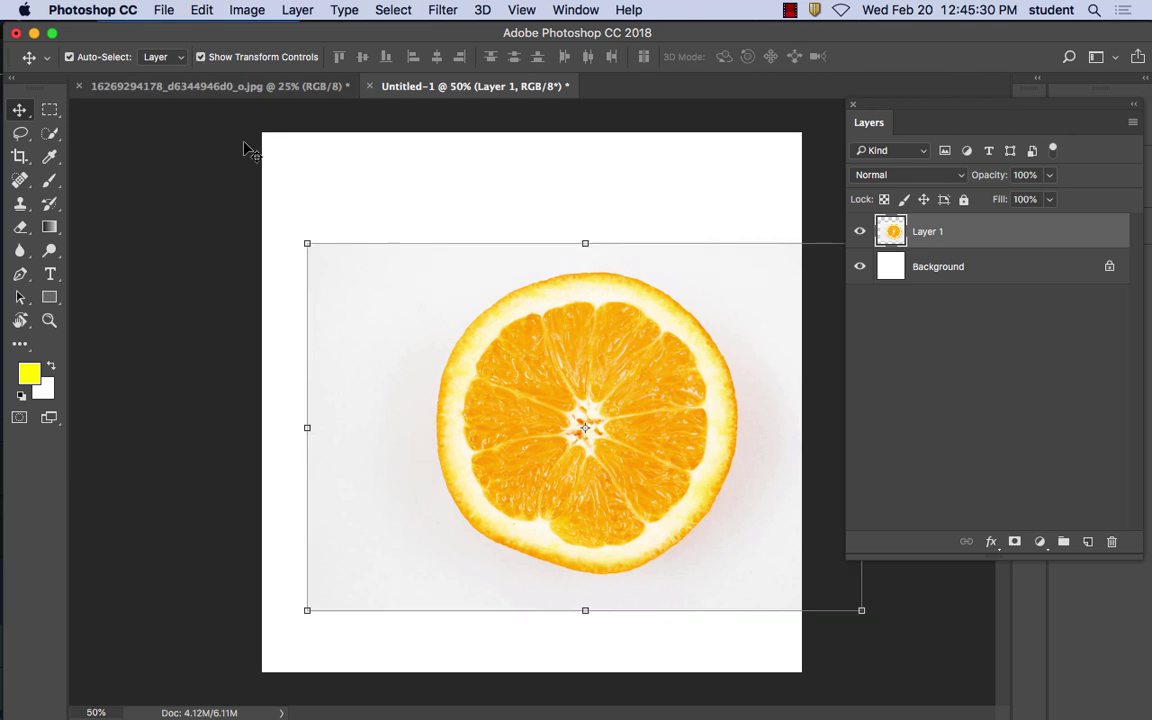
pyautogui.click(201, 58)
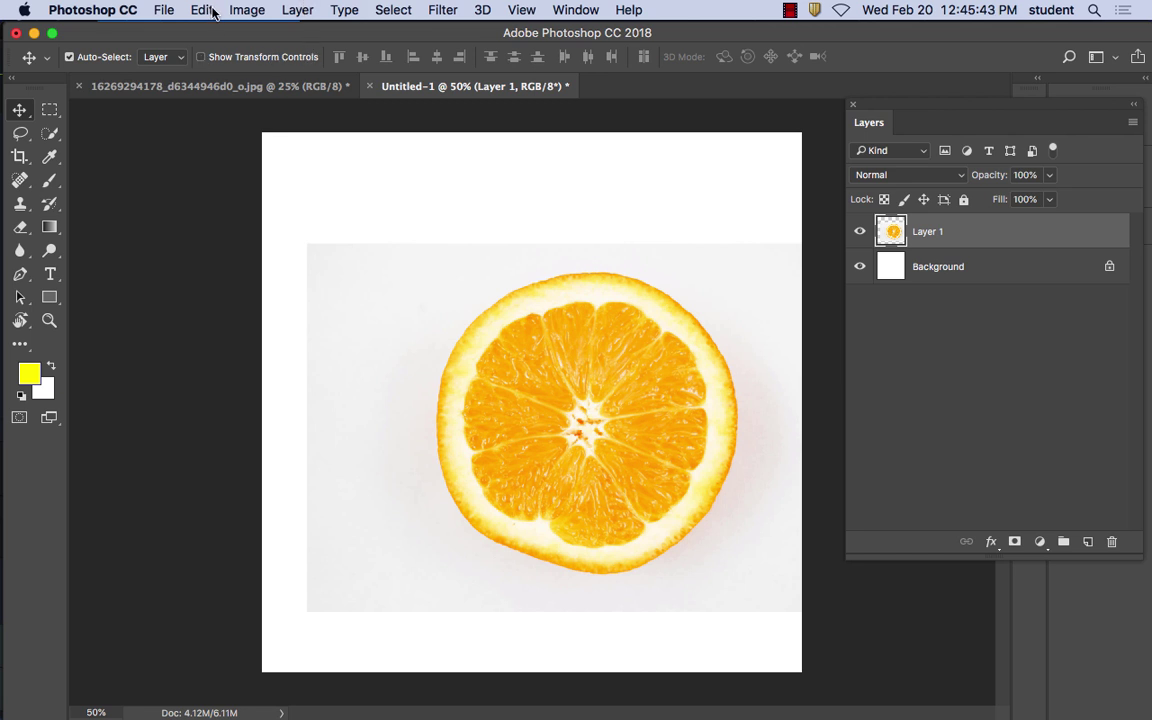
pyautogui.click(199, 9)
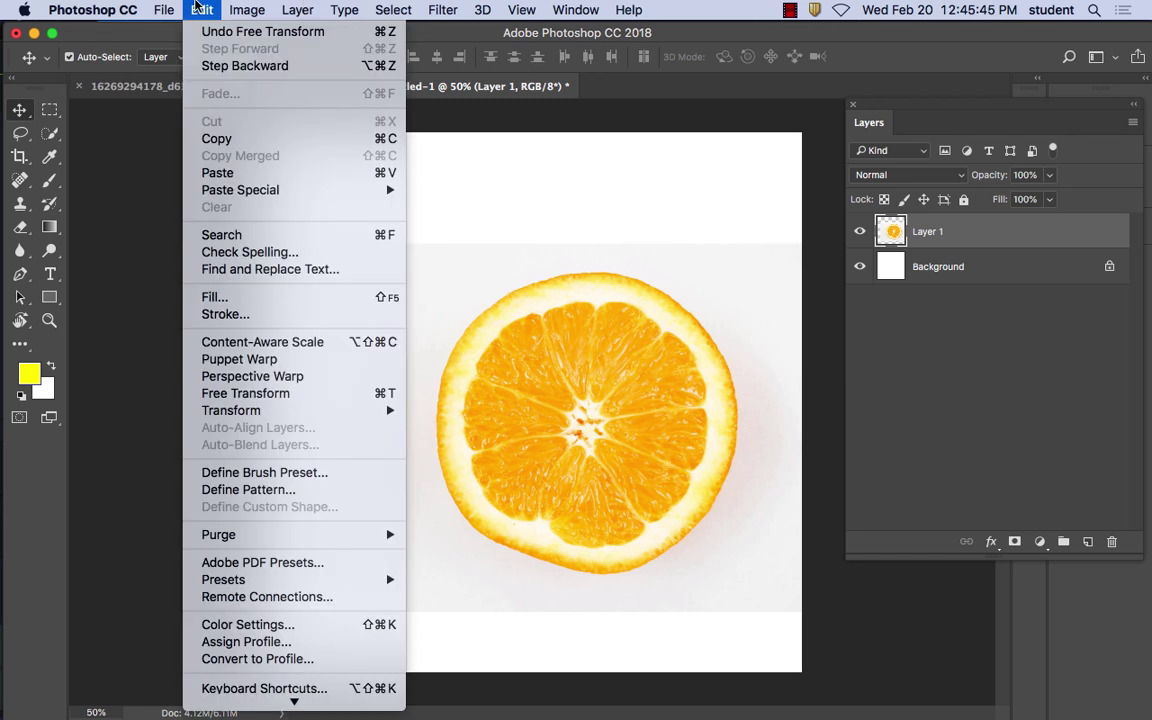
pyautogui.moveTo(296, 411)
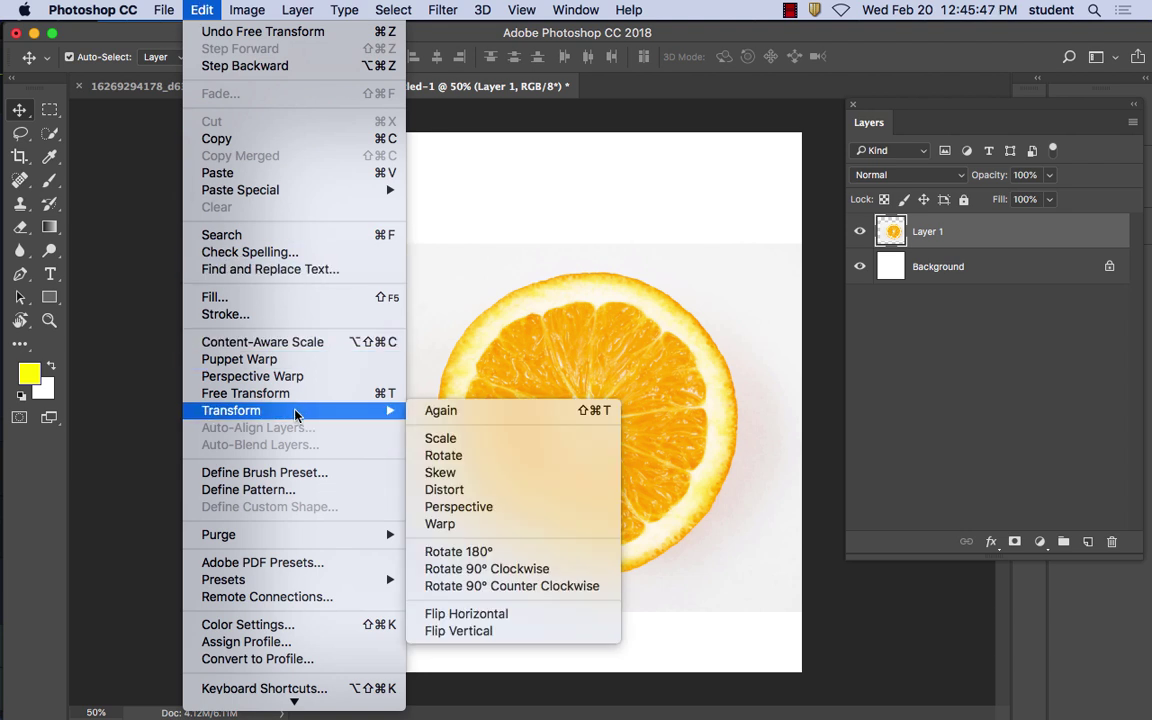
pyautogui.click(480, 450)
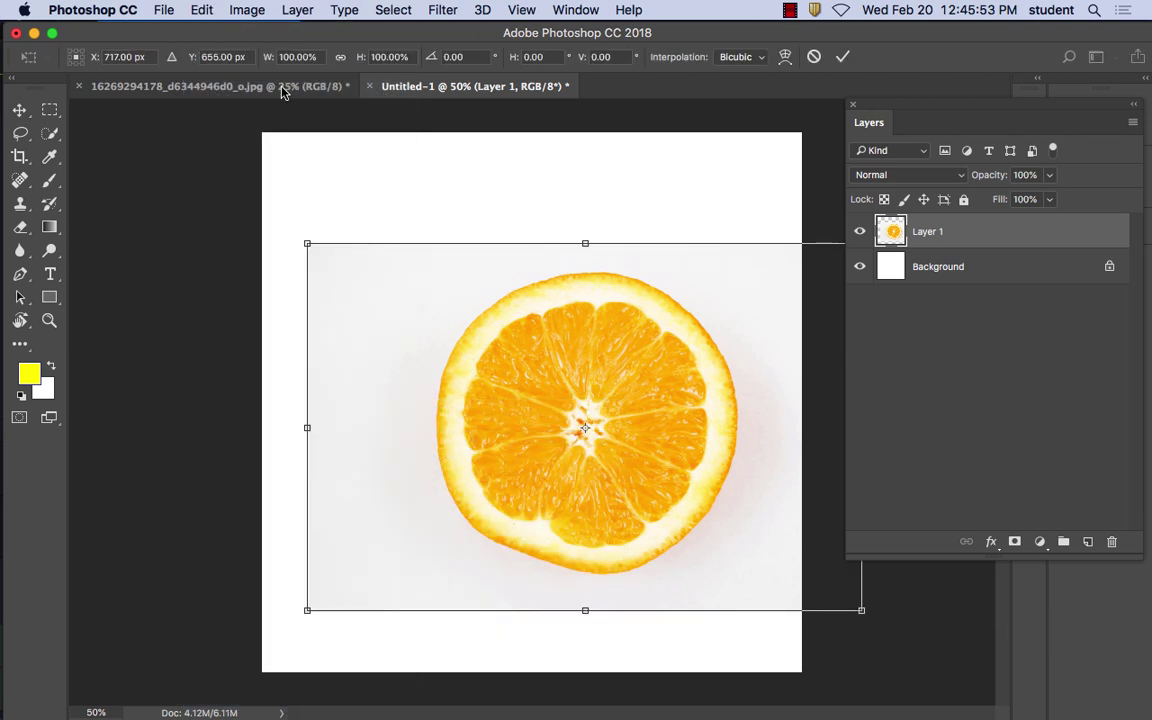
pyautogui.click(340, 57)
pyautogui.click(340, 61)
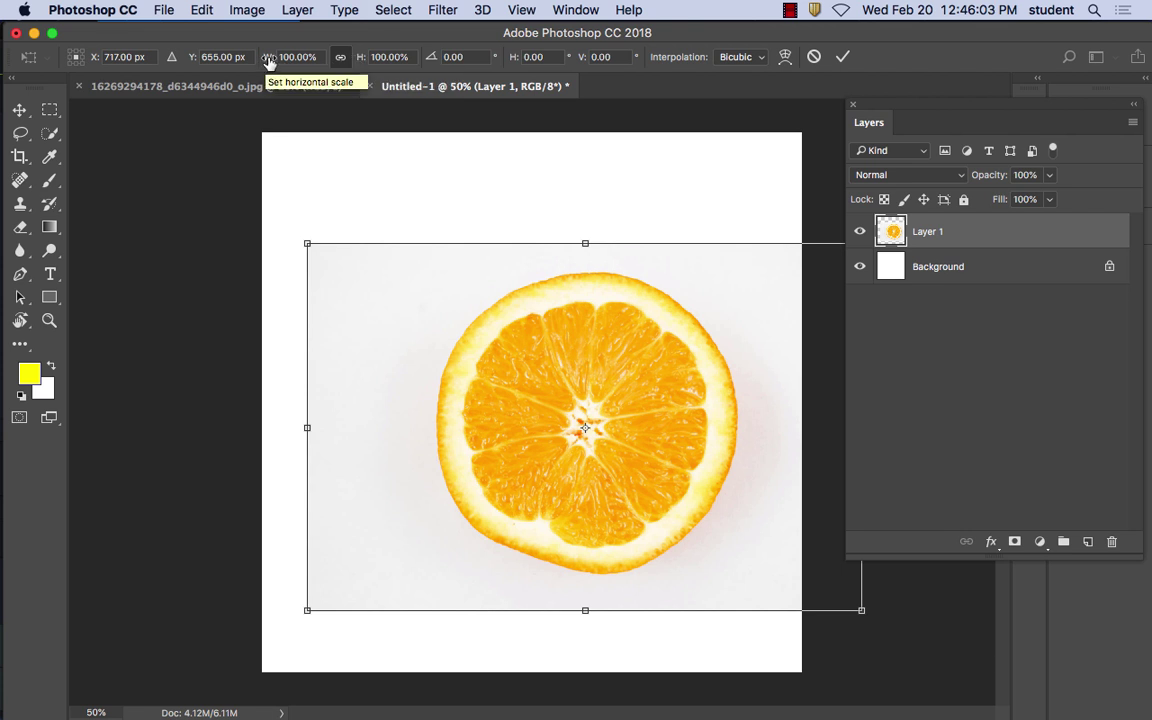
pyautogui.moveTo(270, 62); pyautogui.dragTo(245, 62)
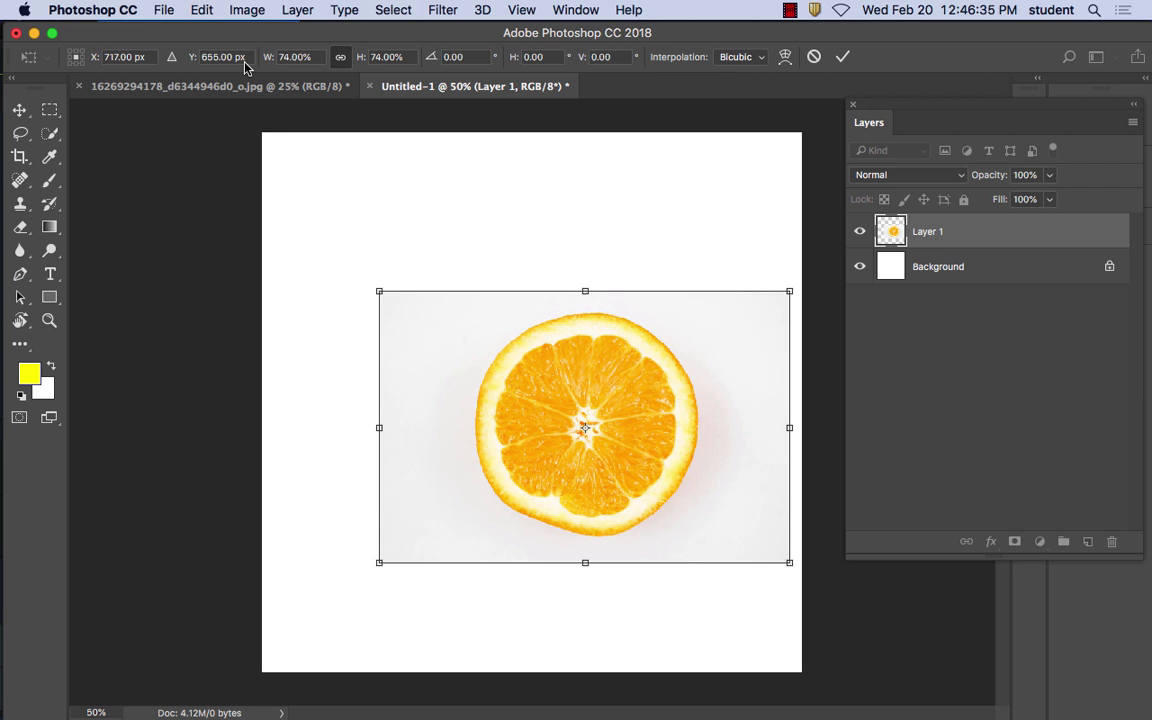
# Apply the orange slice's 74% resize, rescale it with linked W/H, and commit the transform
pyautogui.click(20, 110)
pyautogui.click(733, 276)
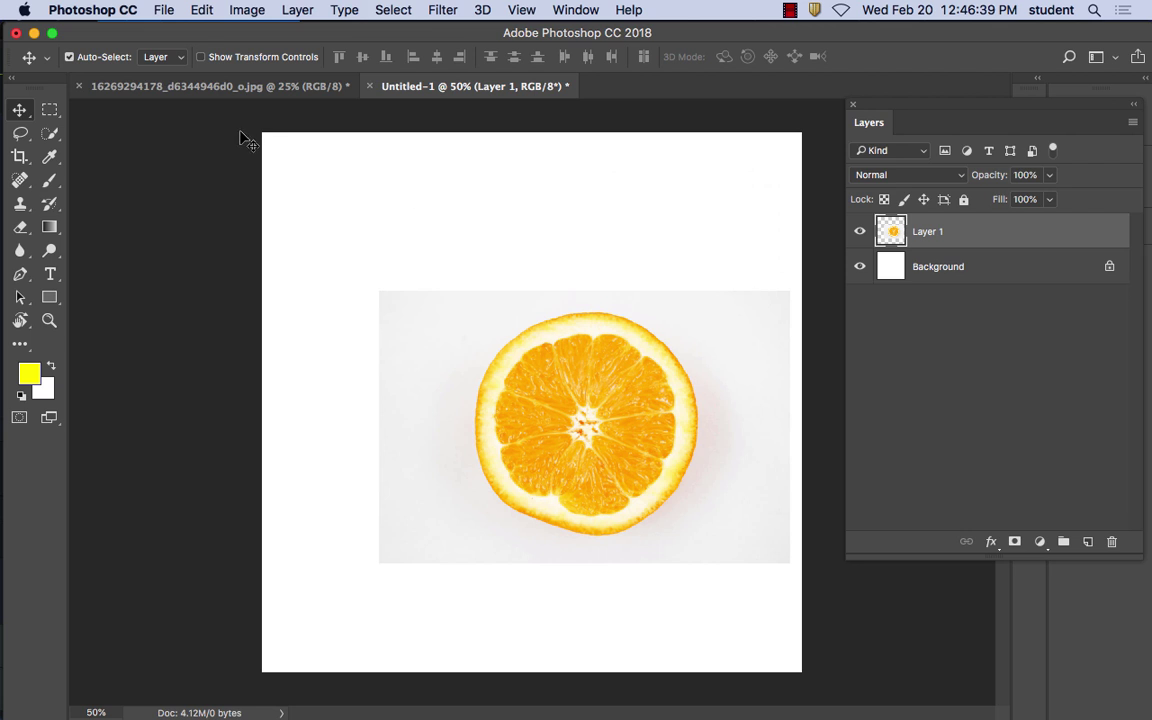
pyautogui.click(240, 9)
pyautogui.moveTo(241, 64)
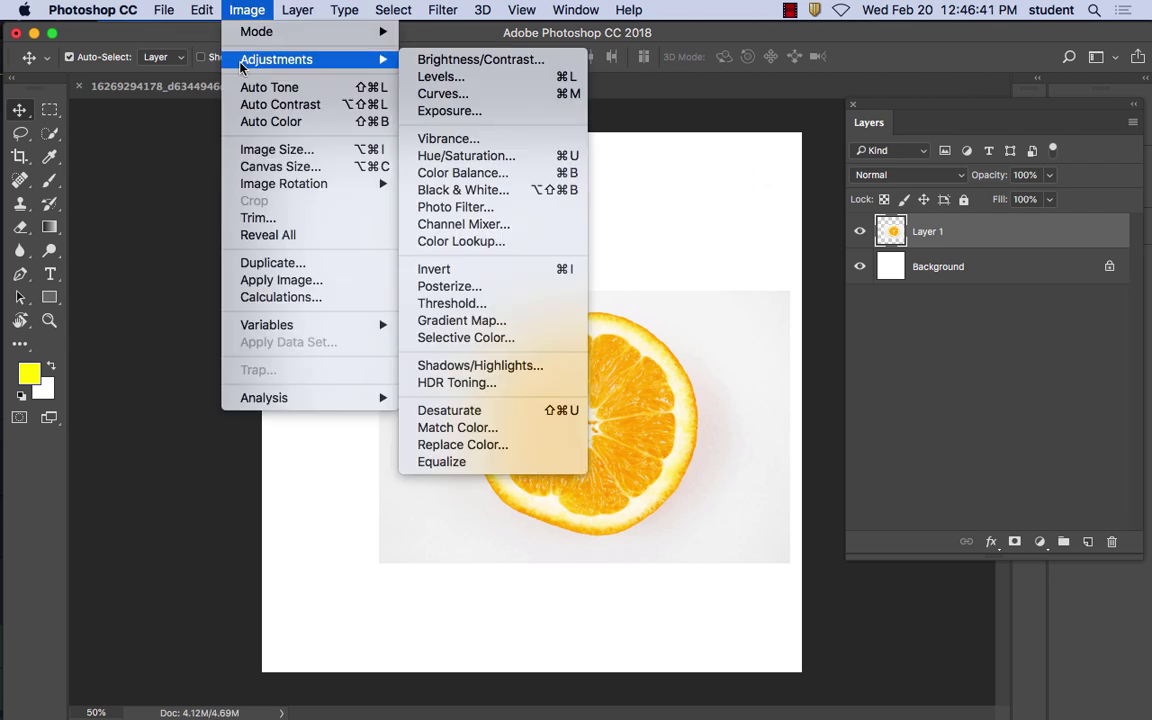
pyautogui.moveTo(202, 9)
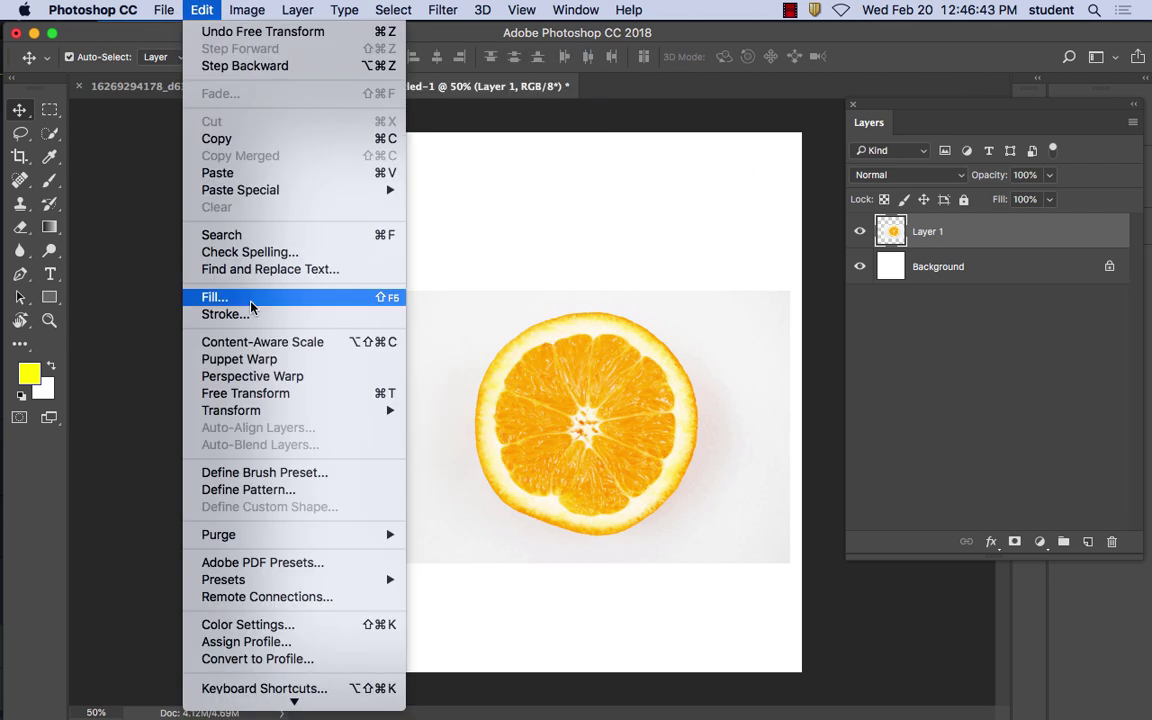
pyautogui.moveTo(272, 408)
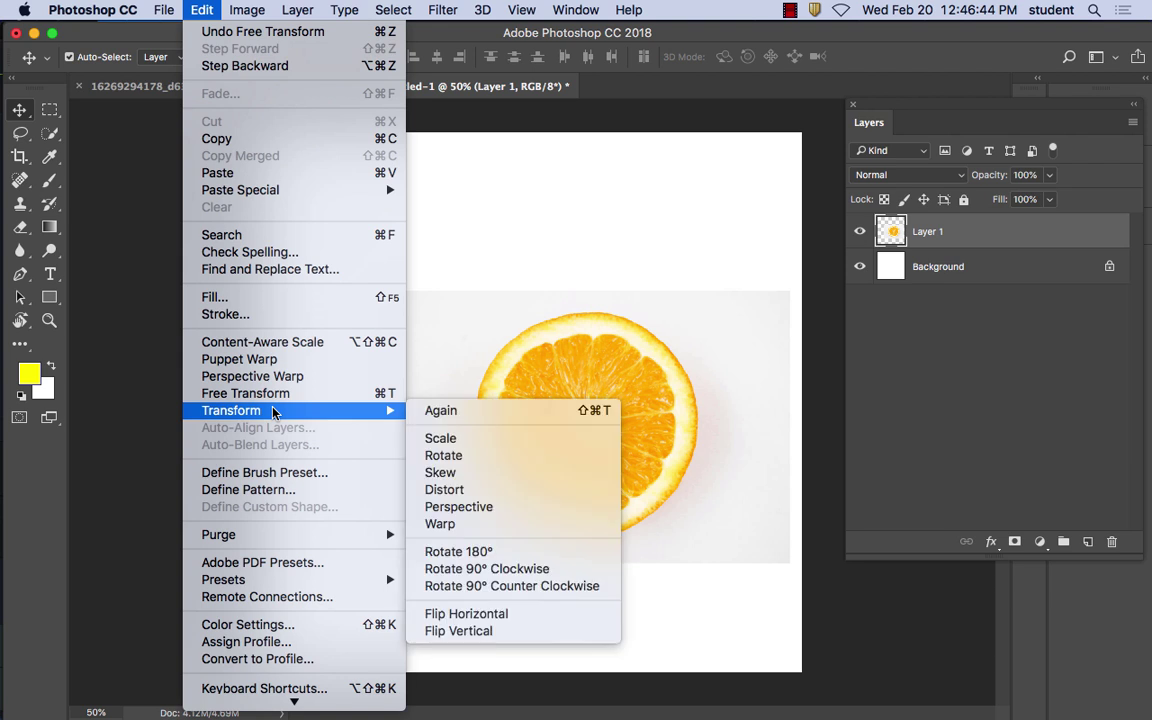
pyautogui.click(440, 439)
pyautogui.click(341, 57)
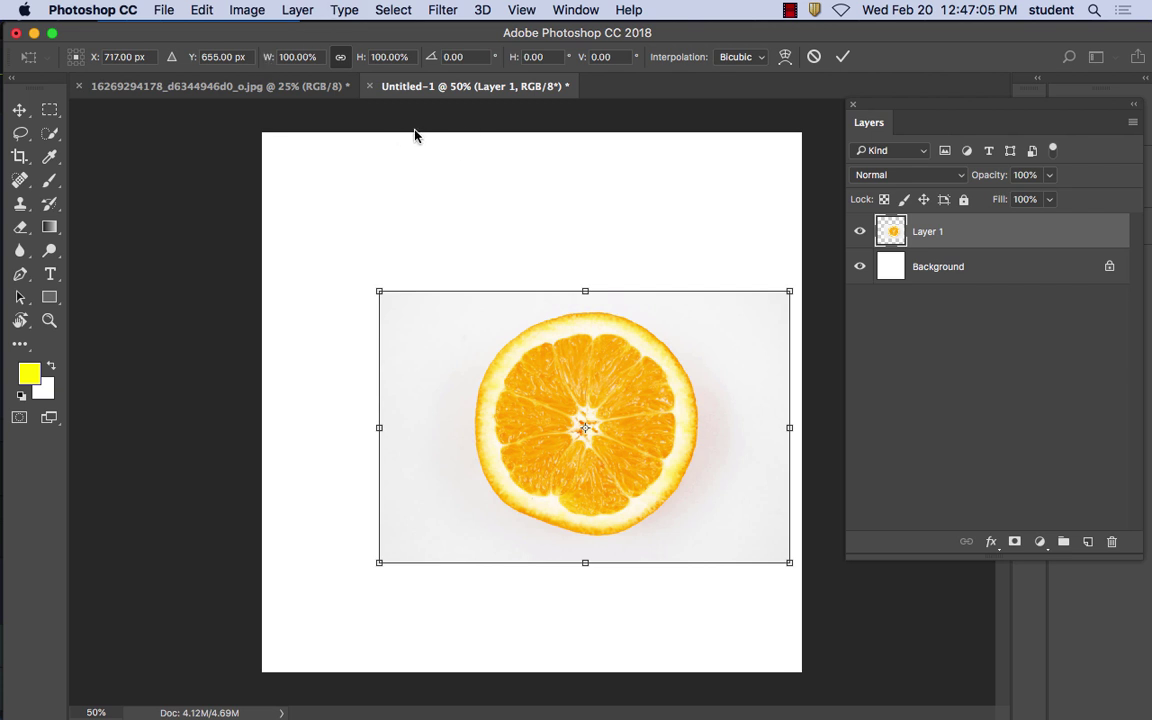
pyautogui.click(19, 110)
# In Firefox, replace the fruit query and search Google Images for 'stud finder'
pyautogui.moveTo(415, 690)
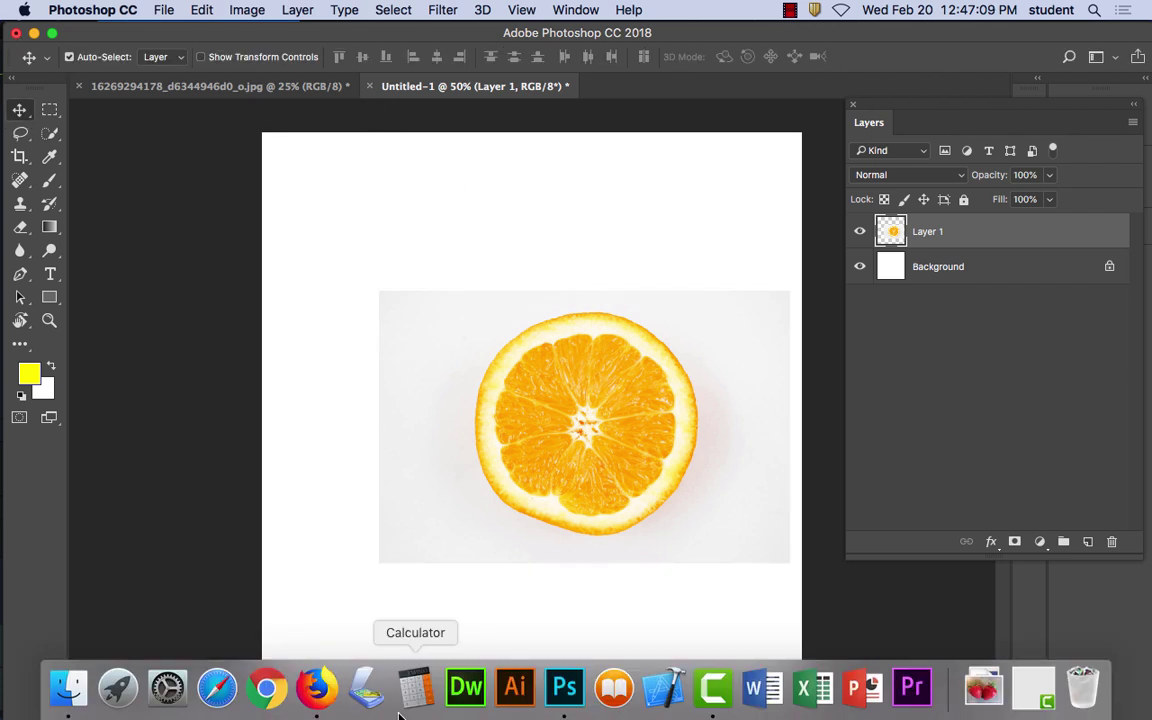
pyautogui.click(316, 688)
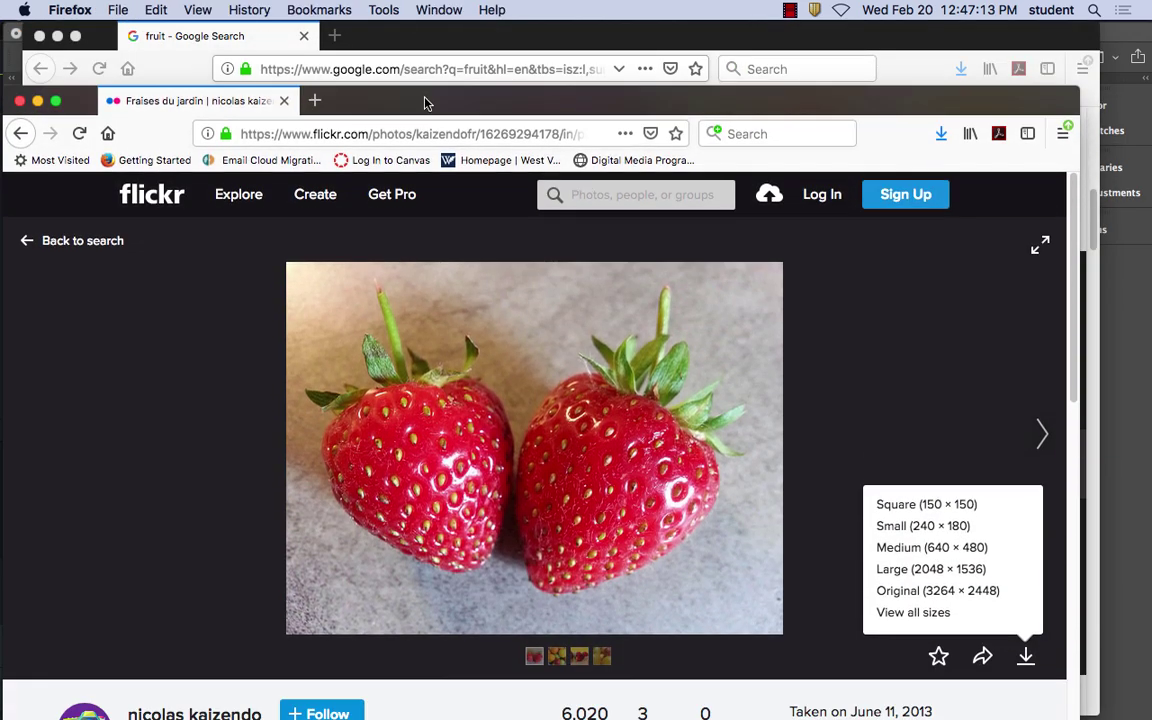
pyautogui.click(376, 34)
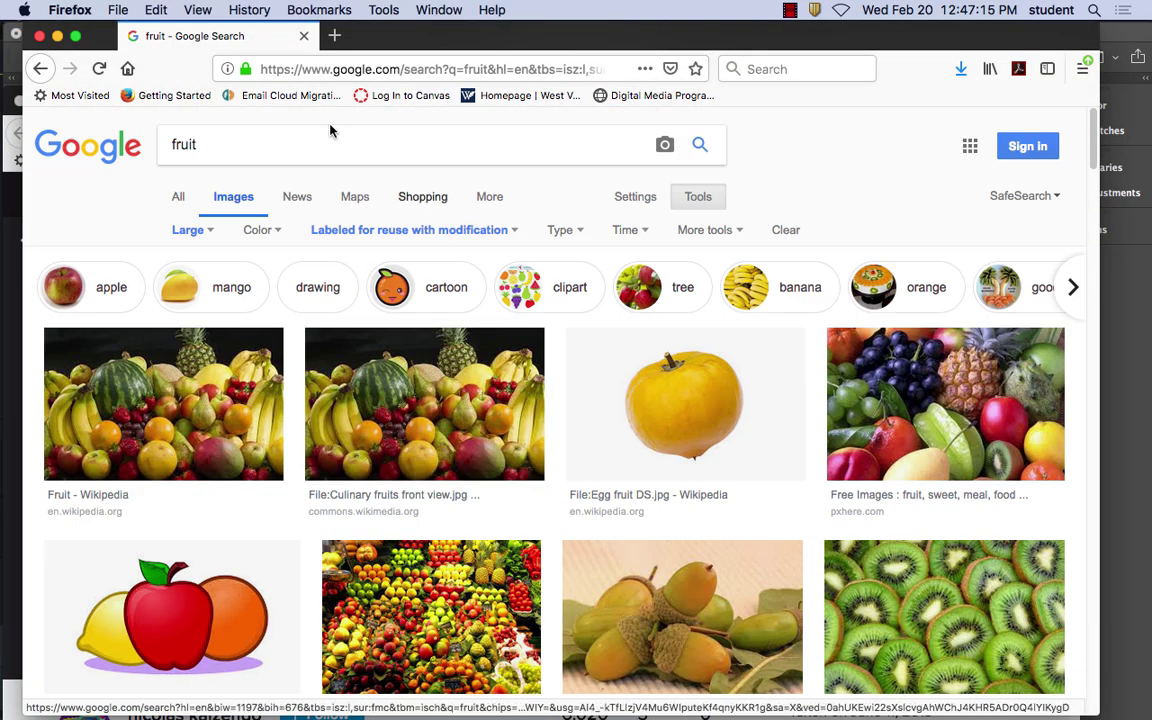
pyautogui.click(224, 142)
pyautogui.moveTo(224, 142); pyautogui.dragTo(162, 138)
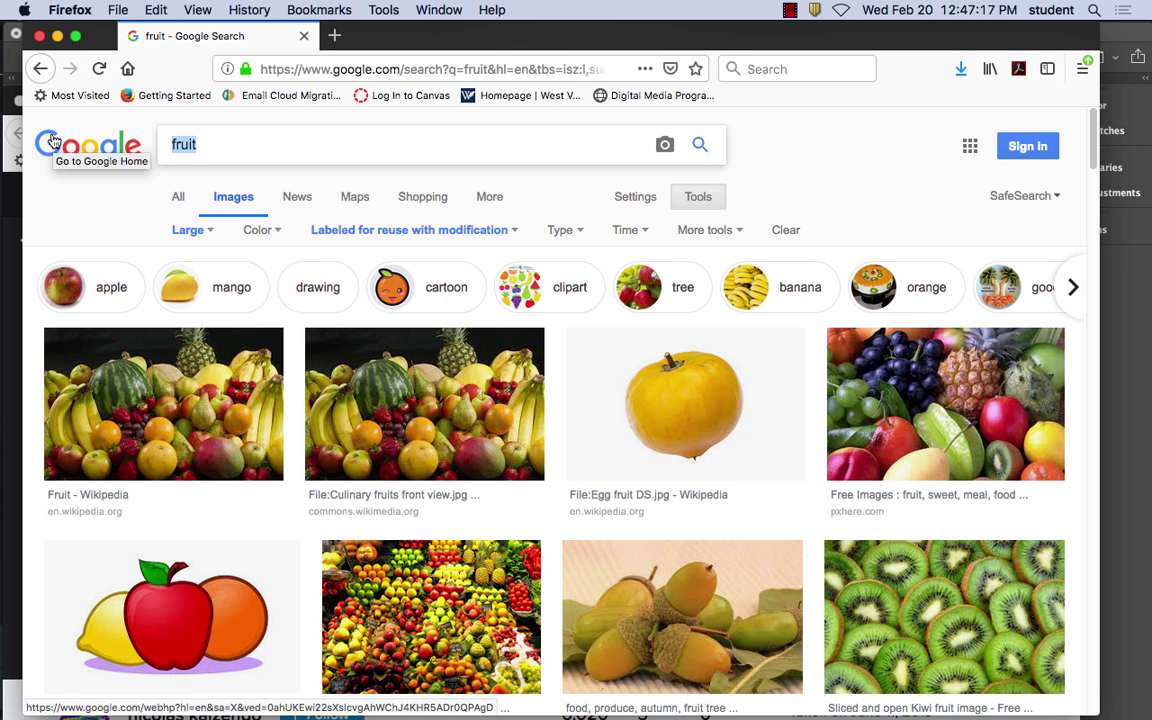
pyautogui.write('stud ')
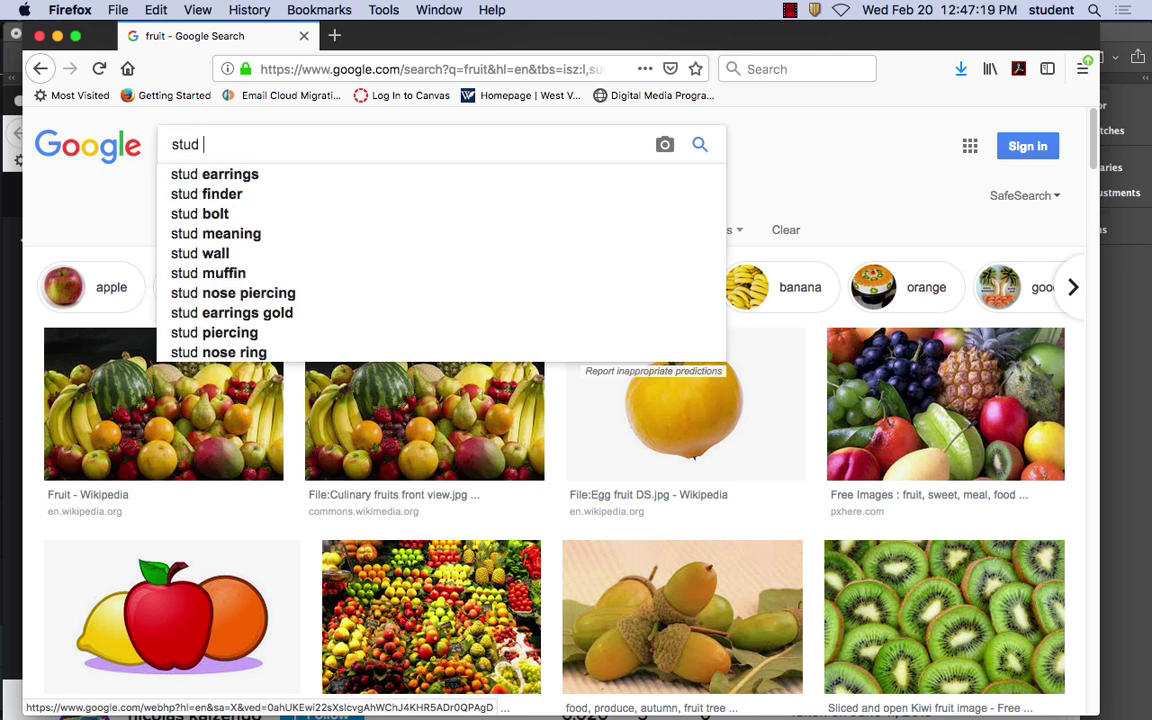
pyautogui.write('finder')
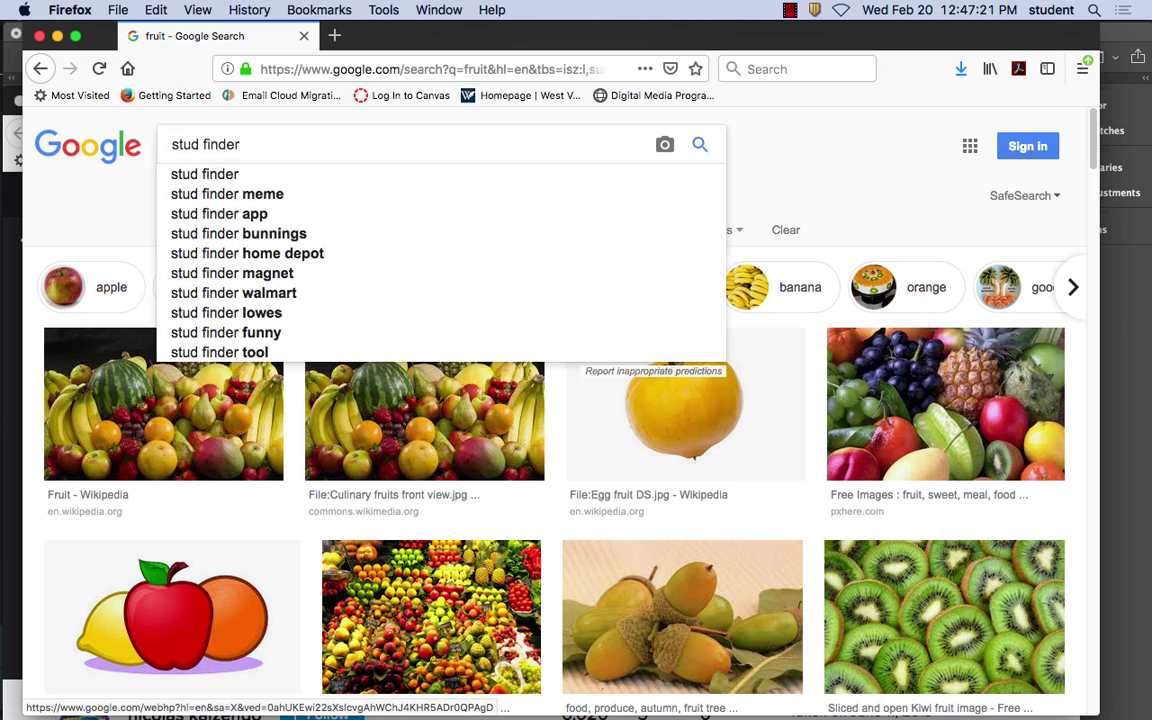
pyautogui.press('Return')
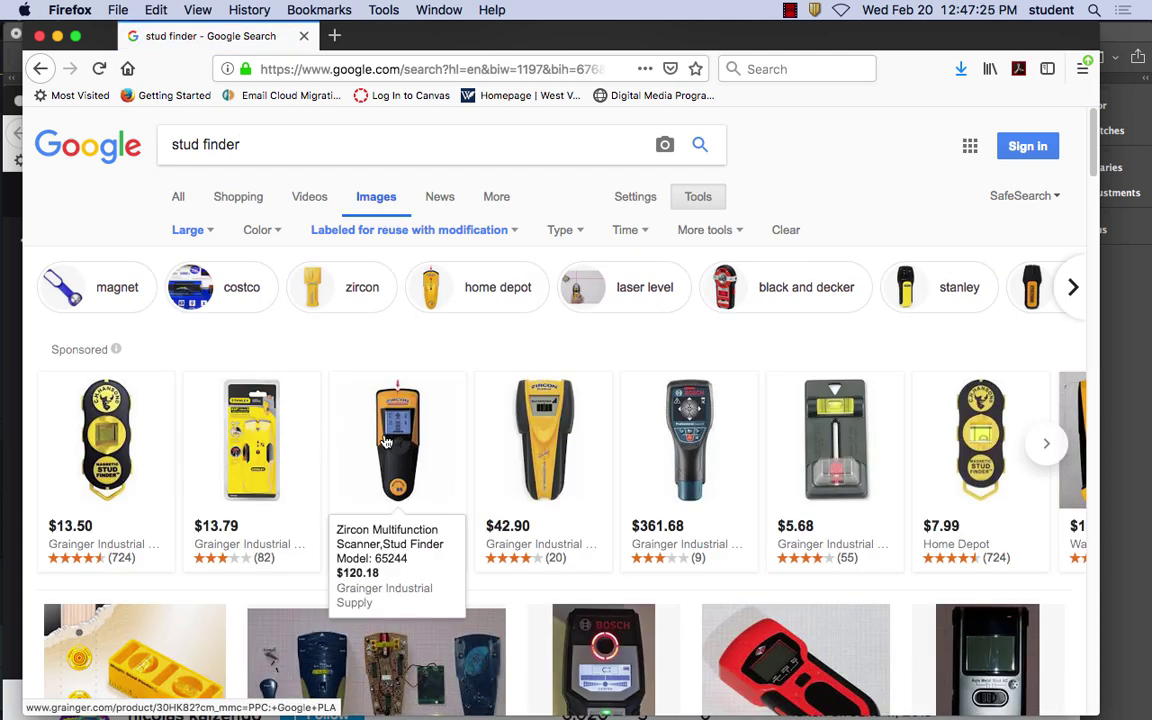
# Refine the image search to 'zircon stud finder'
pyautogui.scroll(-5, 437, 457)
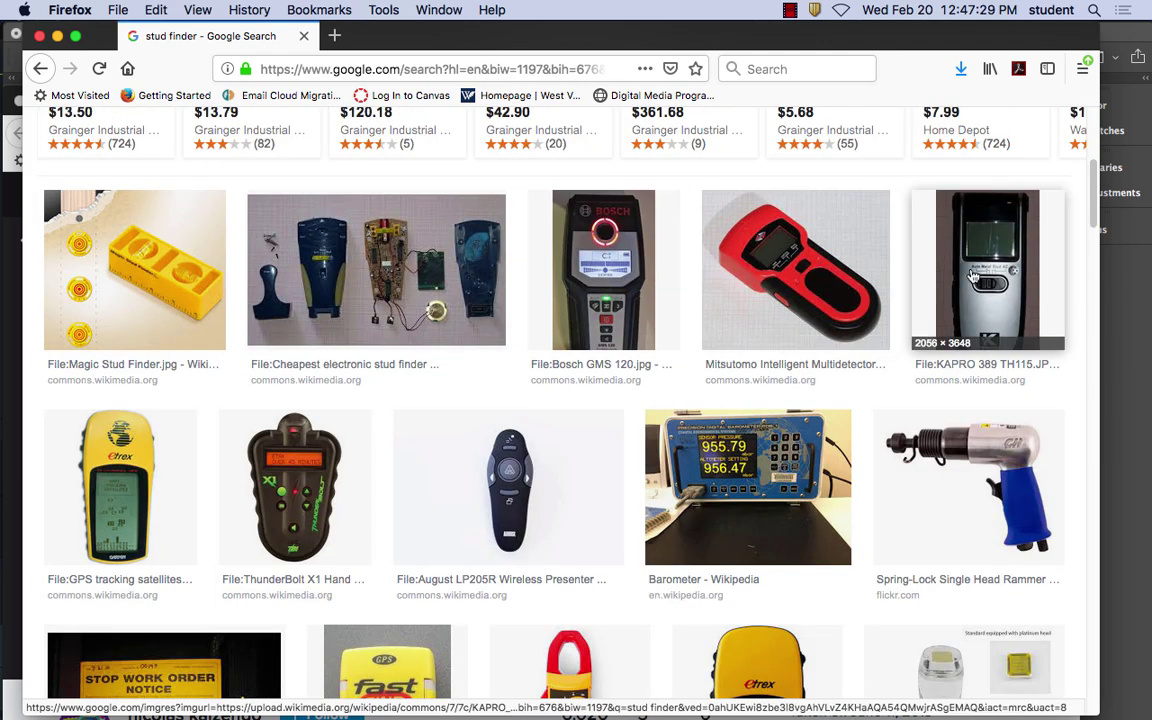
pyautogui.scroll(-4, 190, 445)
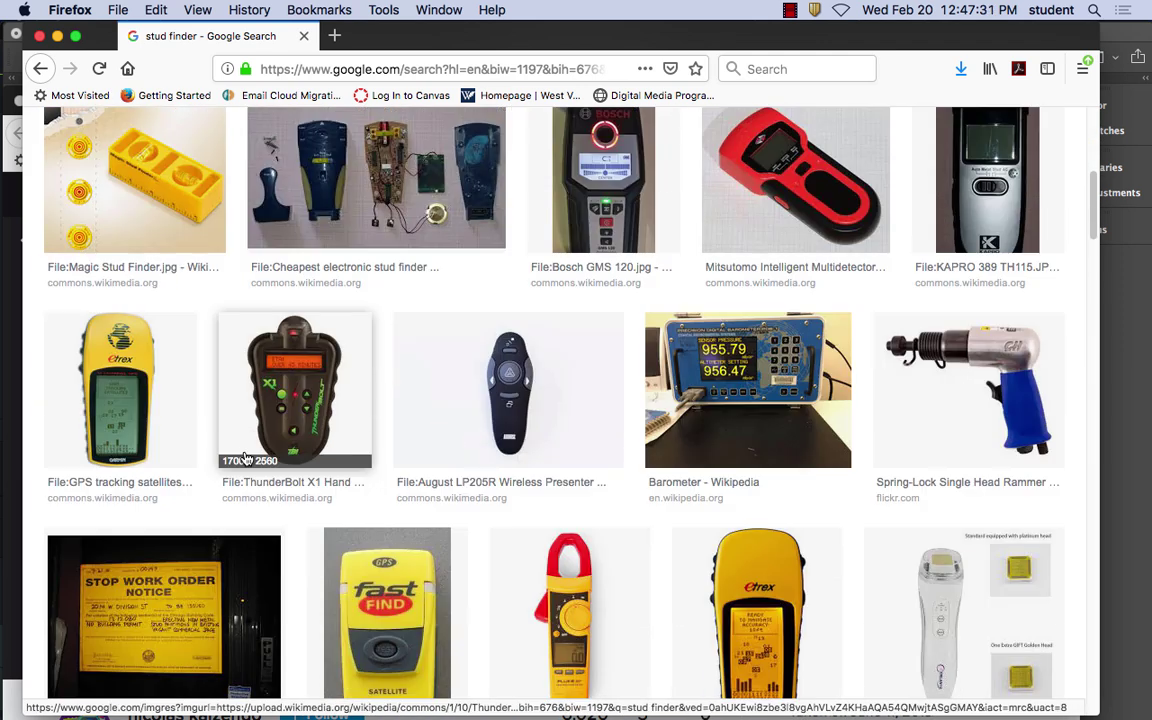
pyautogui.scroll(-10, 248, 459)
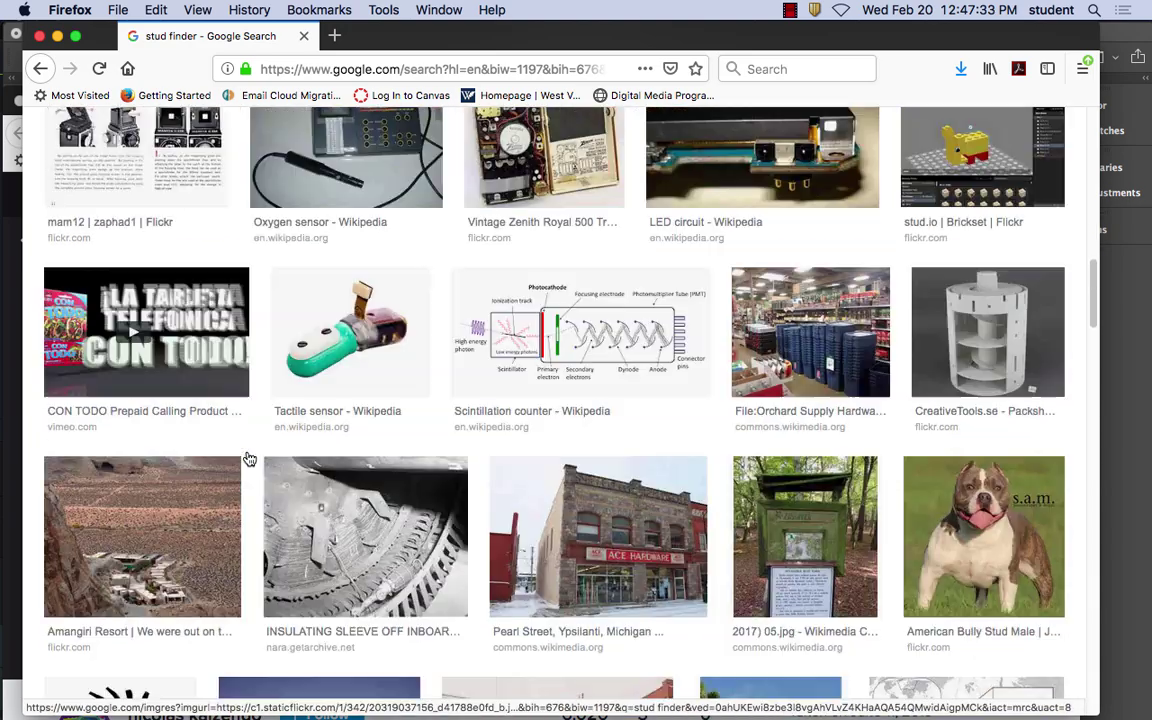
pyautogui.press('Home')
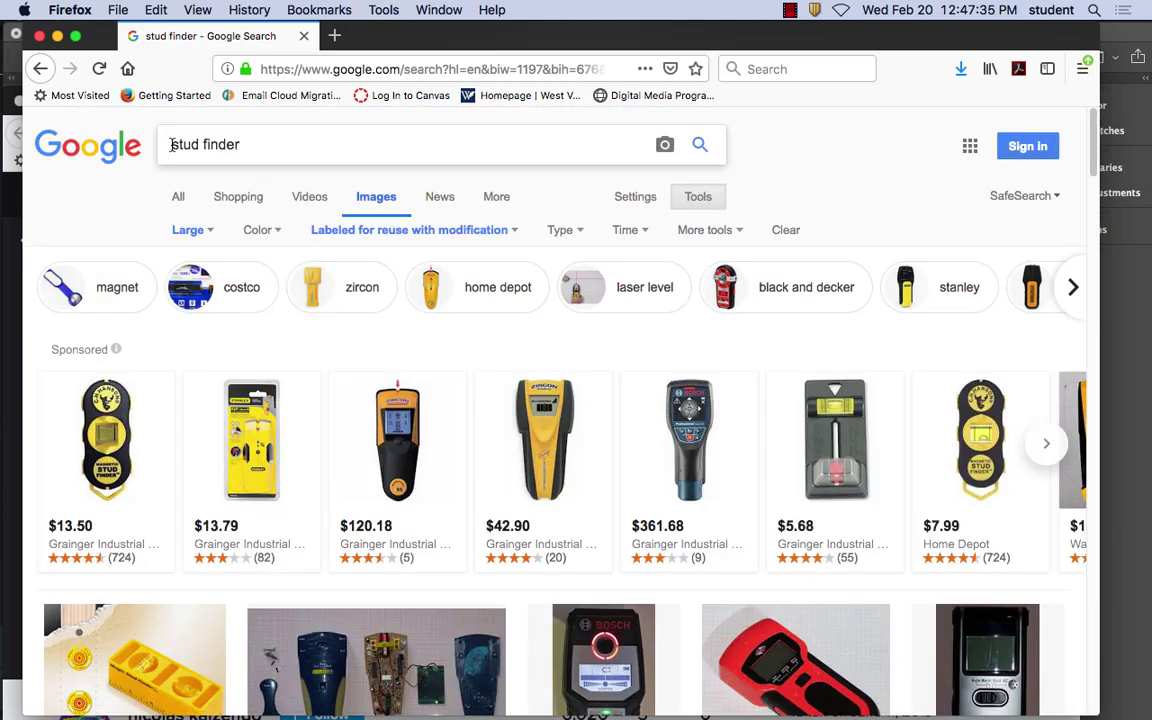
pyautogui.click(171, 145)
pyautogui.write('zircon')
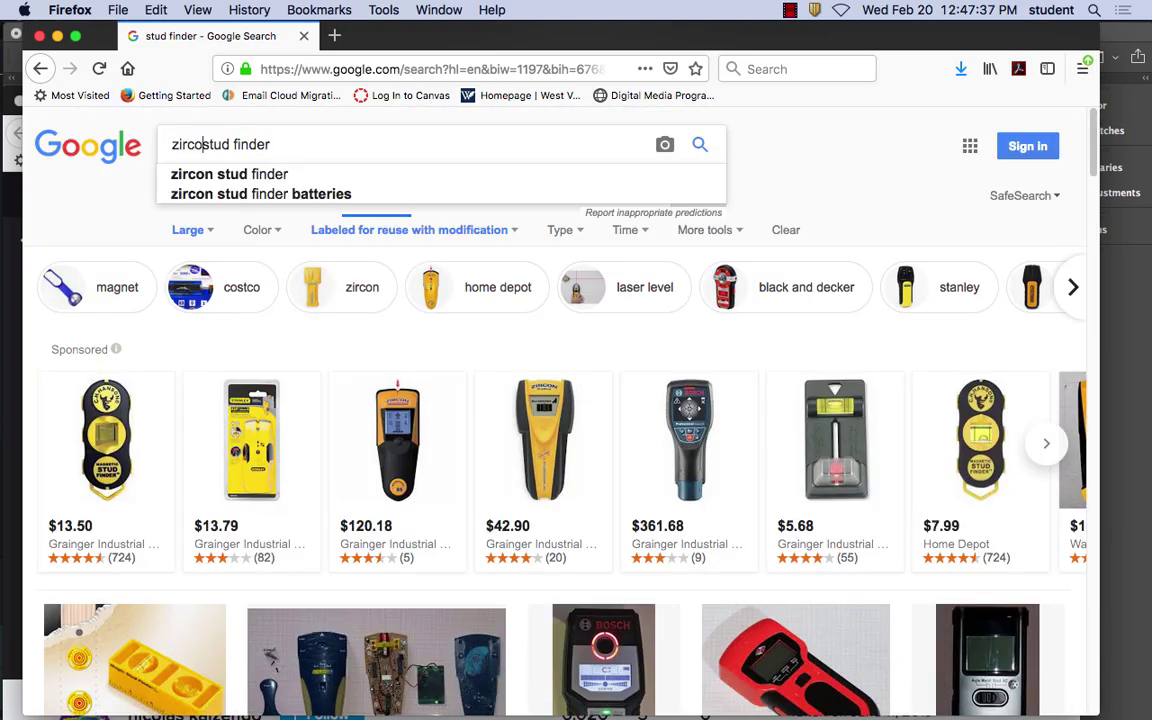
pyautogui.press('Return')
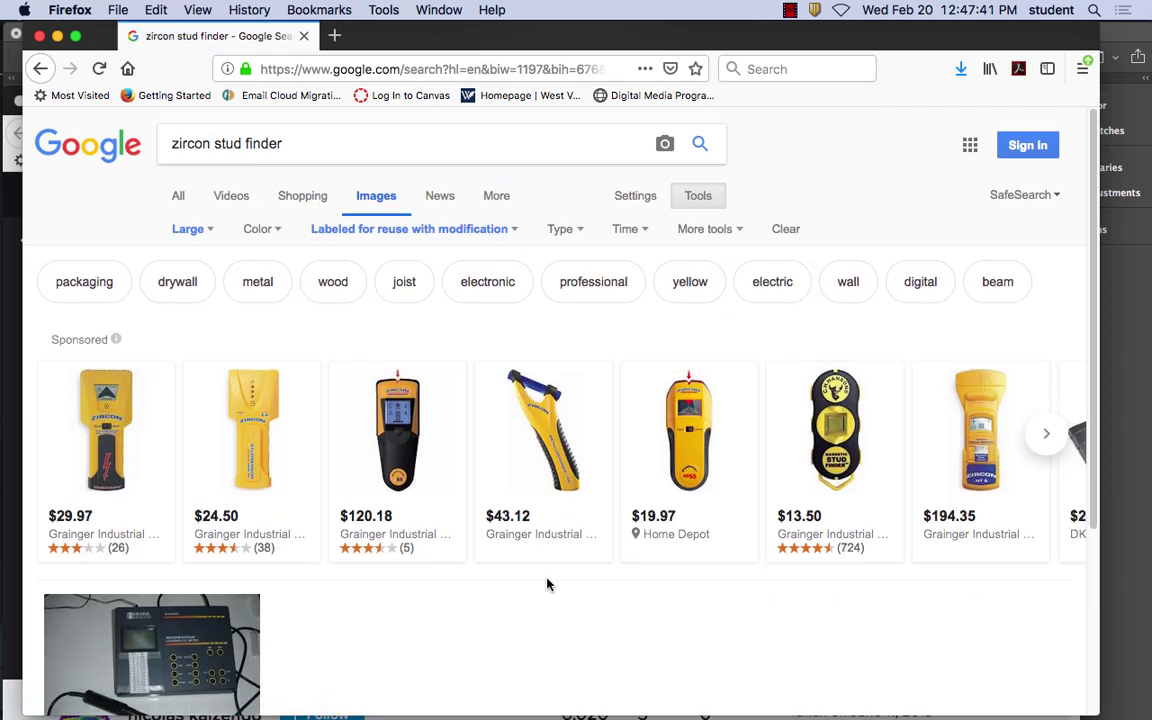
# Clear the usage rights filter on the zircon stud finder results
pyautogui.scroll(-3, 549, 584)
pyautogui.scroll(3, 549, 585)
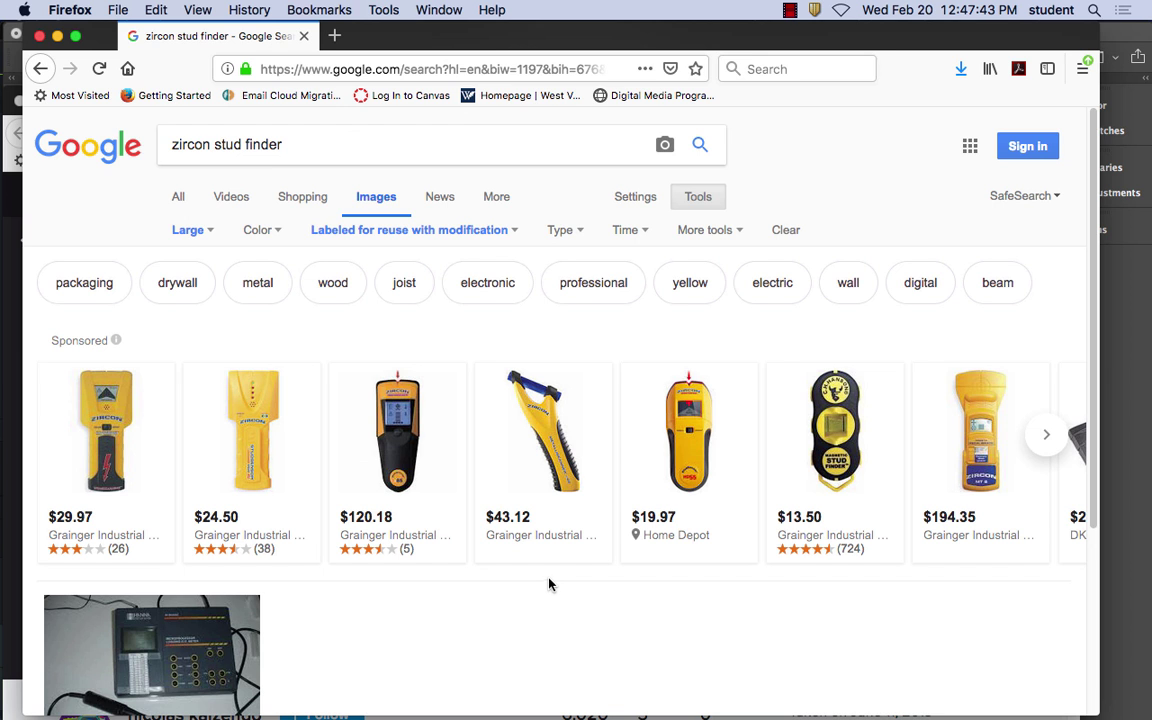
pyautogui.rightClick(437, 233)
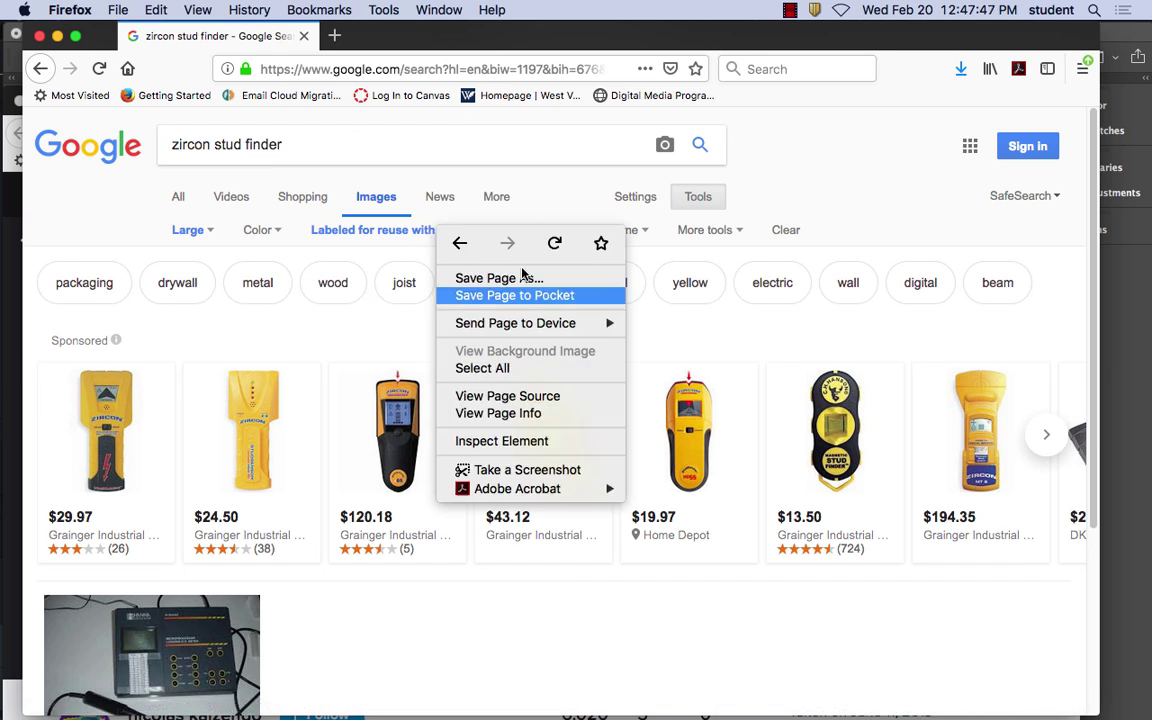
pyautogui.click(345, 238)
pyautogui.click(513, 231)
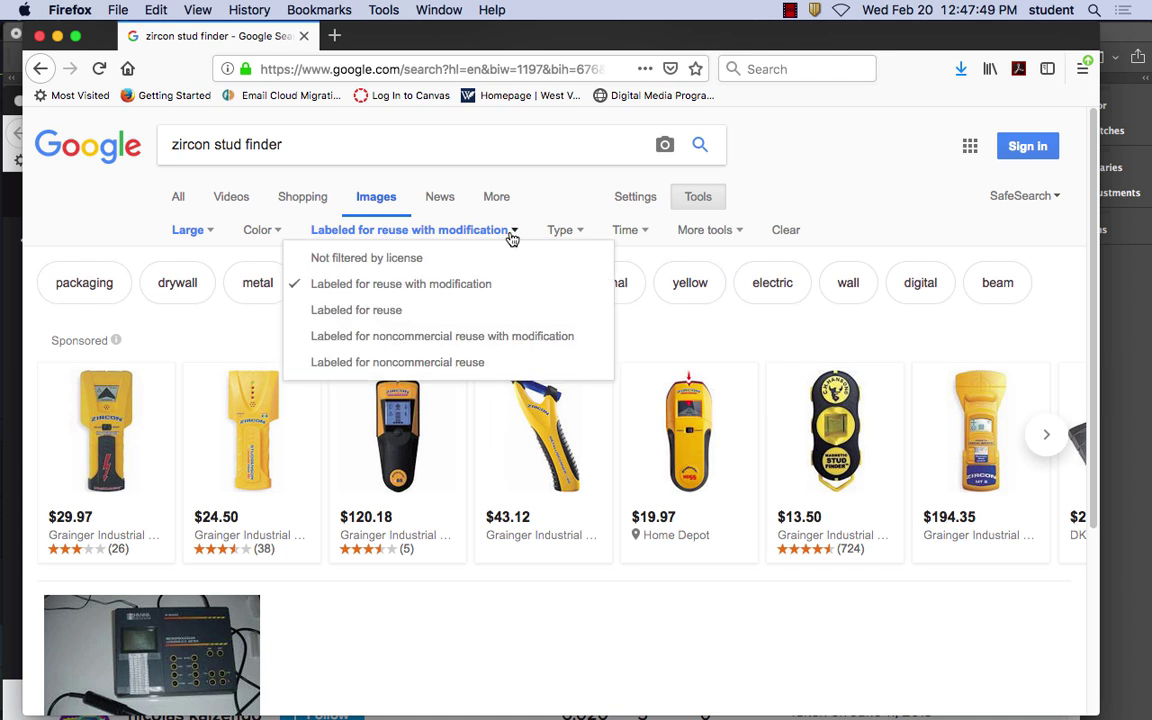
pyautogui.click(416, 259)
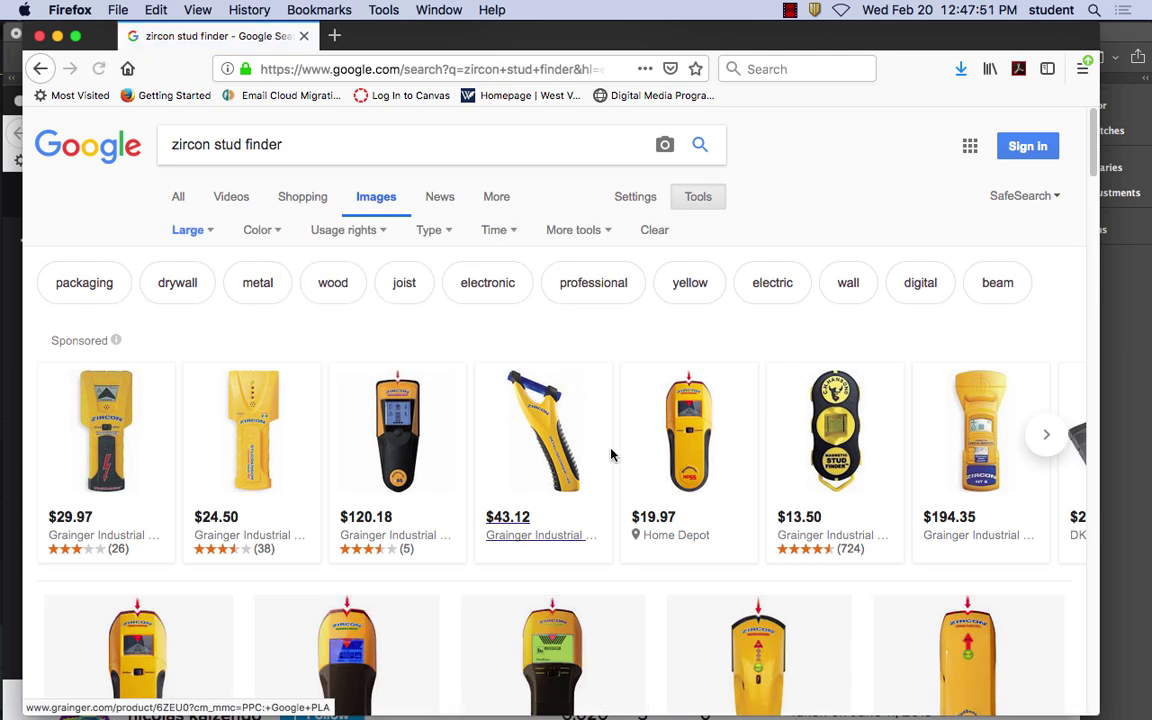
# Open the $43.12 Zircon metal detector listing, then close it to return to results
pyautogui.scroll(-2, 619, 458)
pyautogui.moveTo(505, 320)
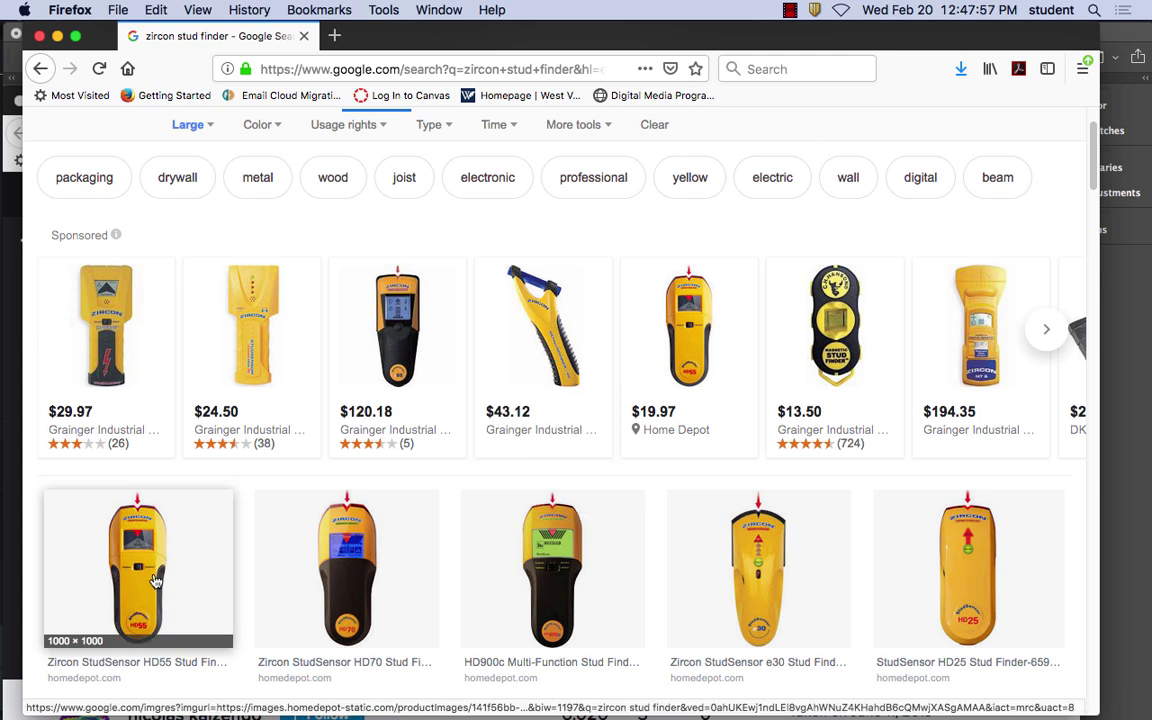
pyautogui.scroll(-5, 442, 607)
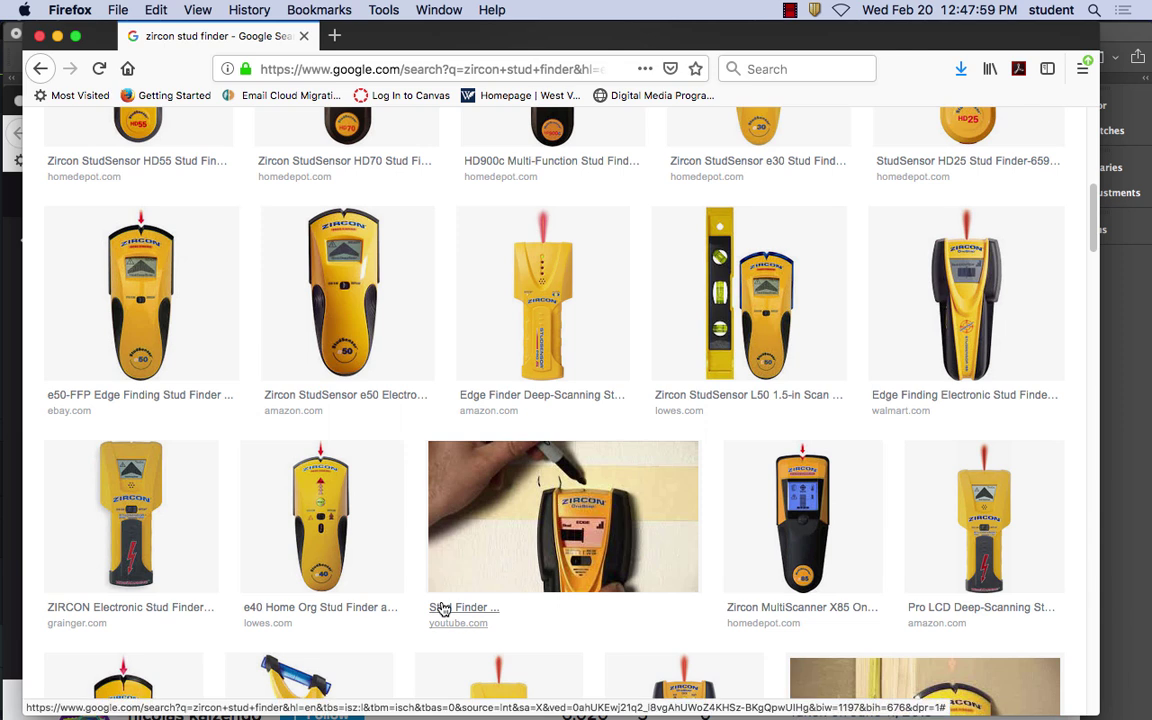
pyautogui.scroll(-4, 465, 537)
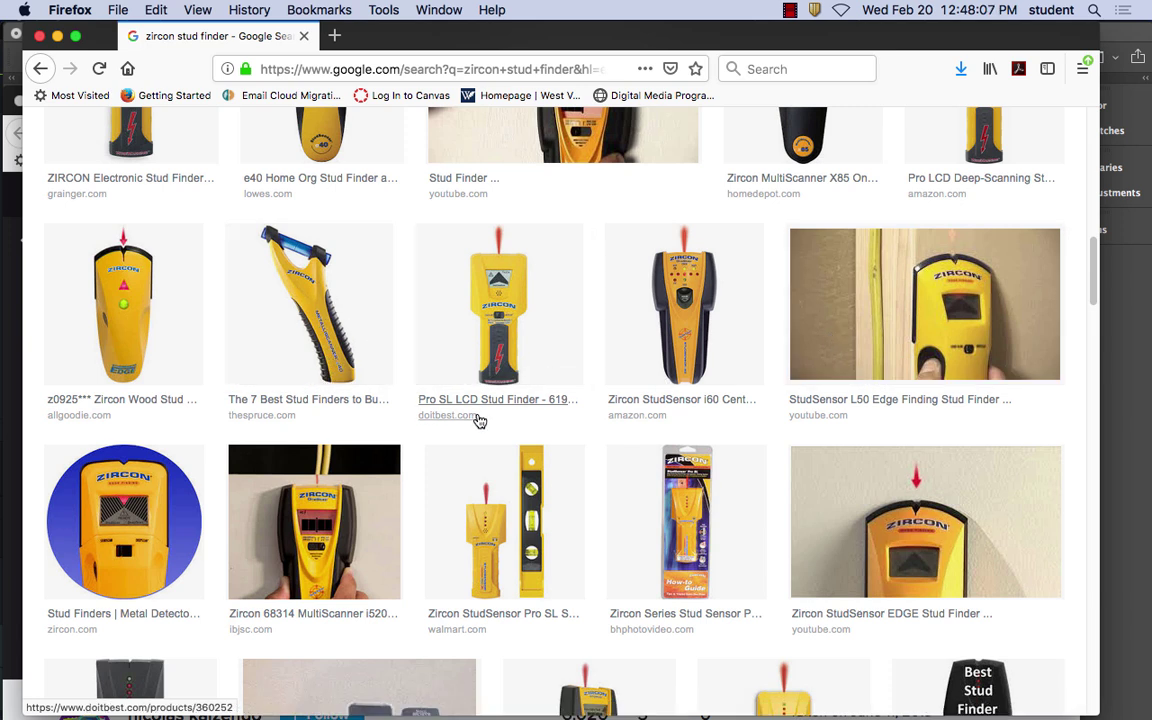
pyautogui.scroll(-4, 480, 421)
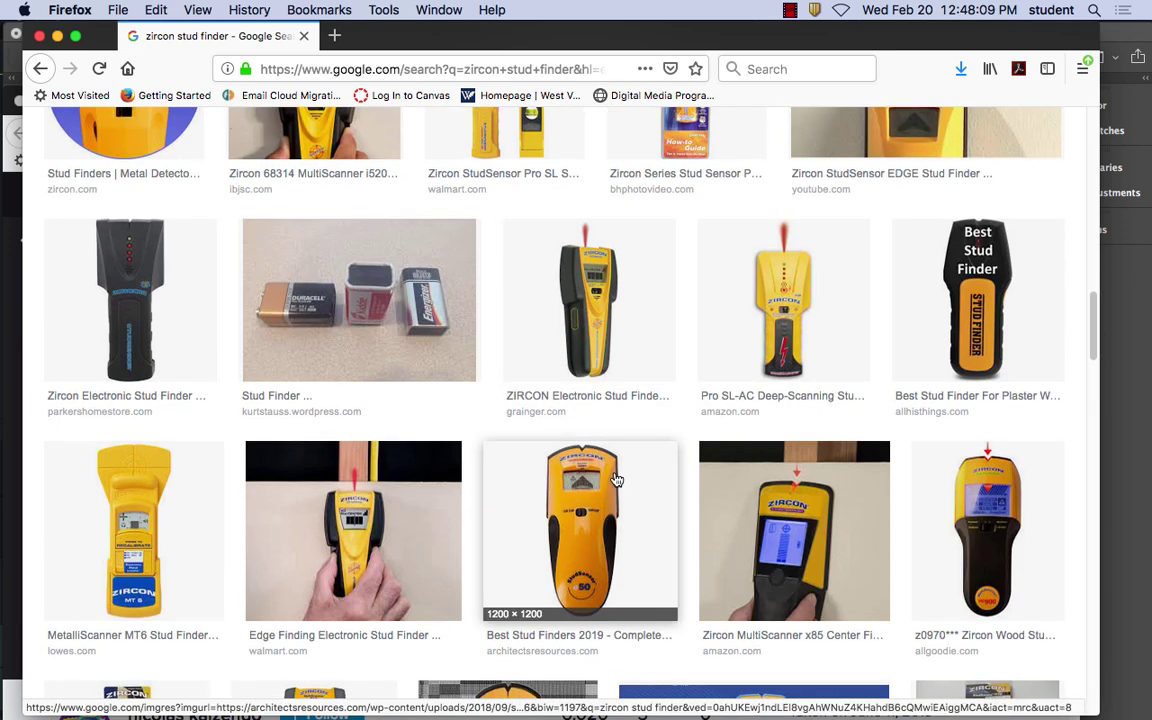
pyautogui.scroll(8, 455, 456)
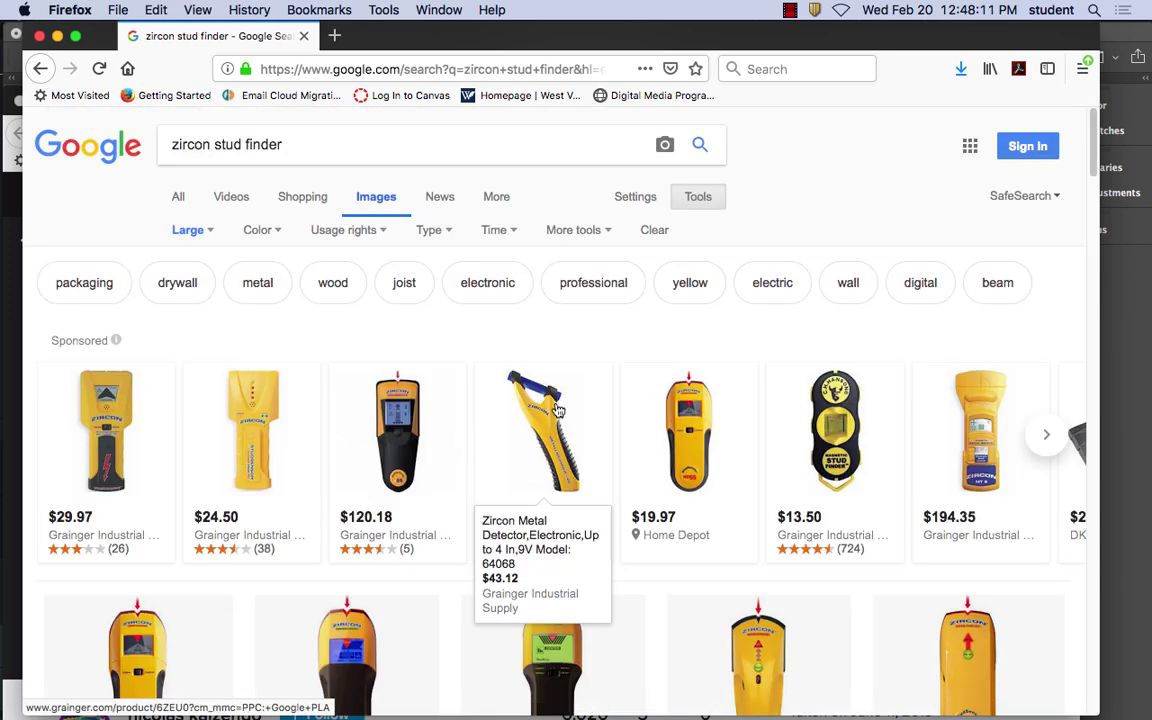
pyautogui.click(540, 440)
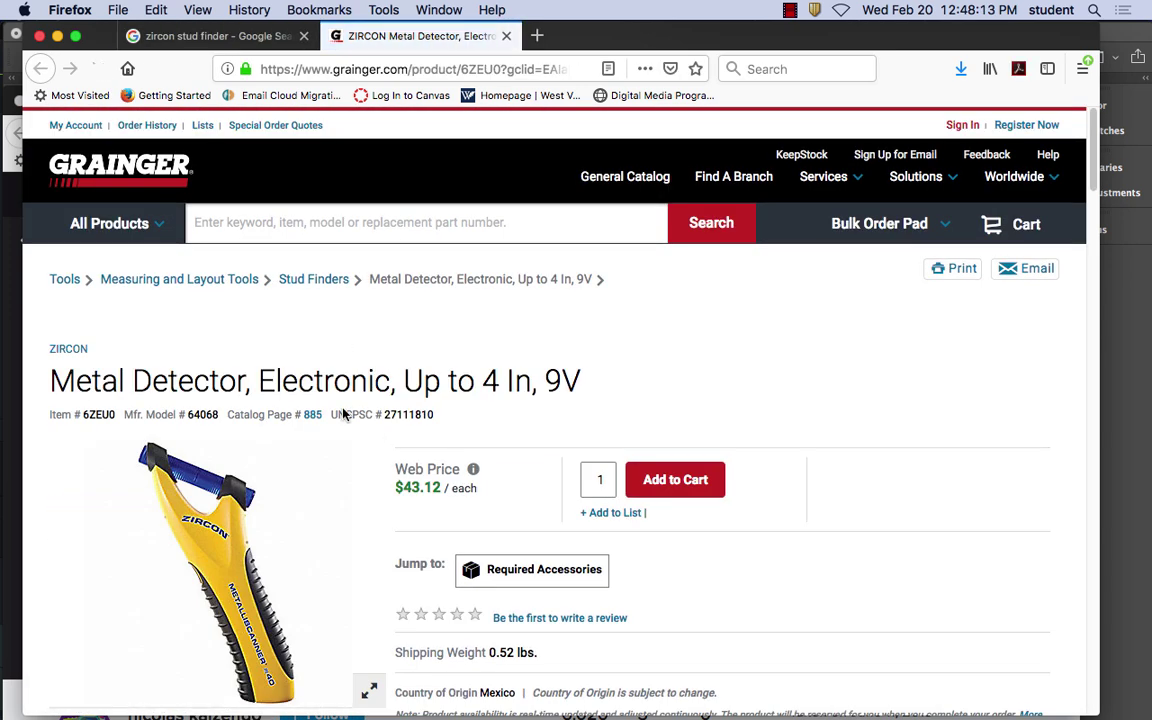
pyautogui.scroll(-2, 280, 535)
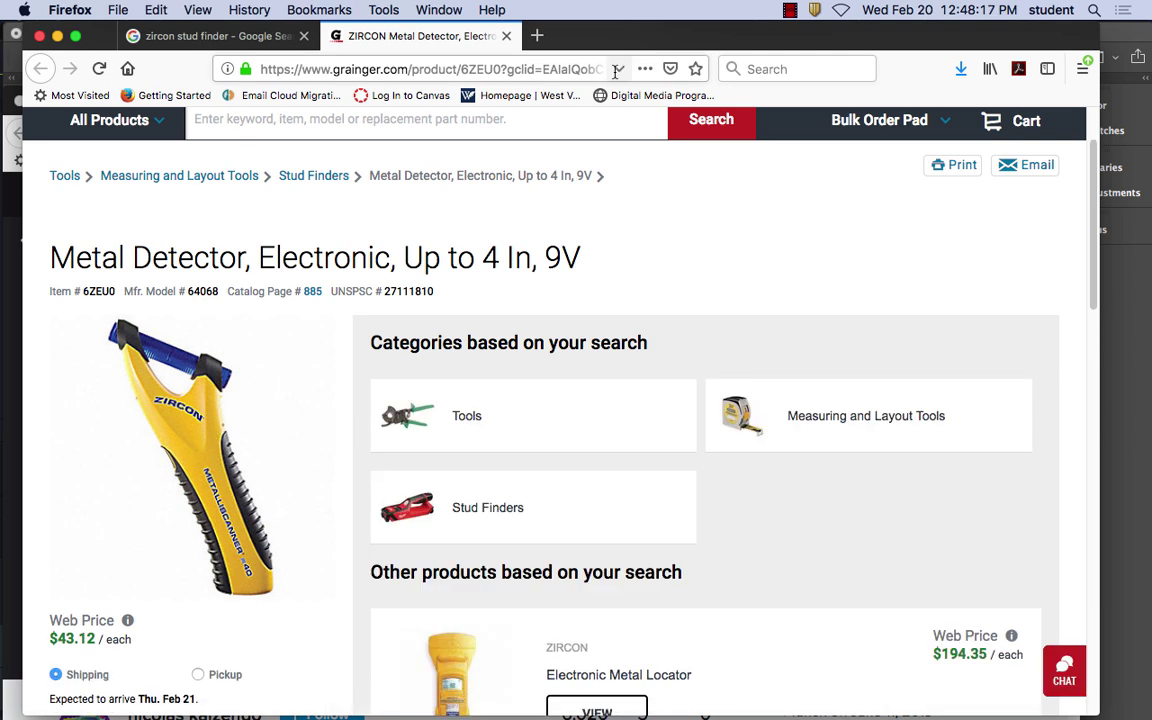
pyautogui.click(506, 35)
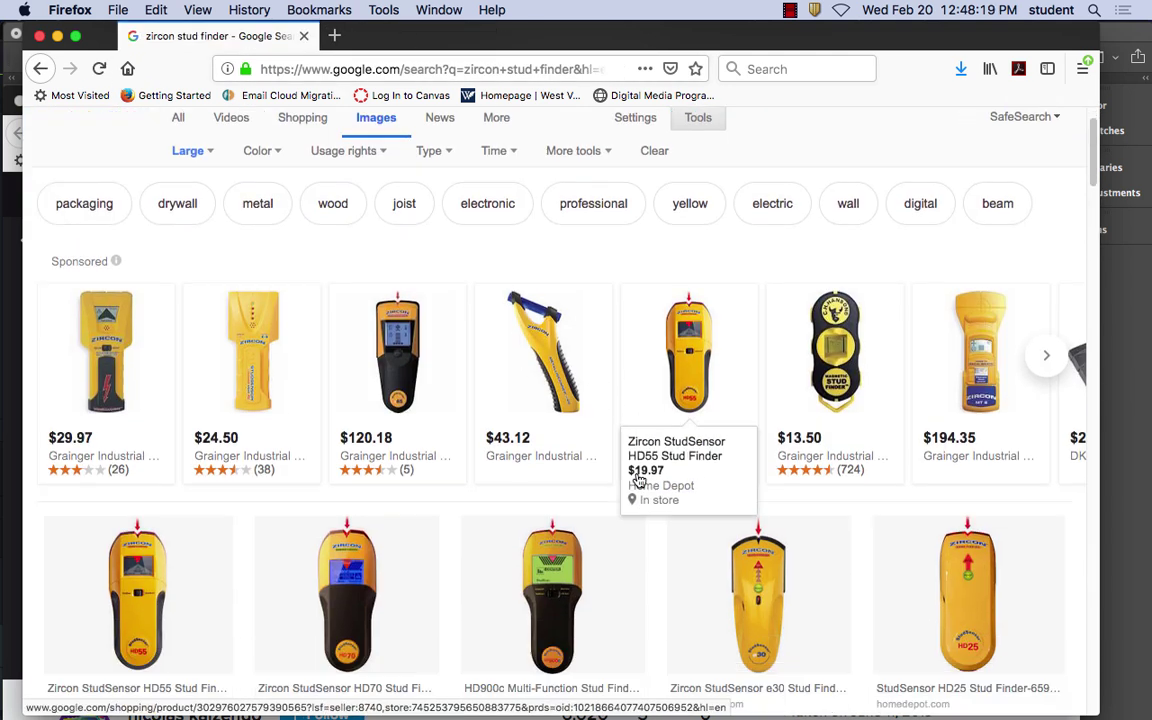
# Scroll back up the results and select the search box text for replacement
pyautogui.scroll(-5, 637, 478)
pyautogui.scroll(-8, 637, 478)
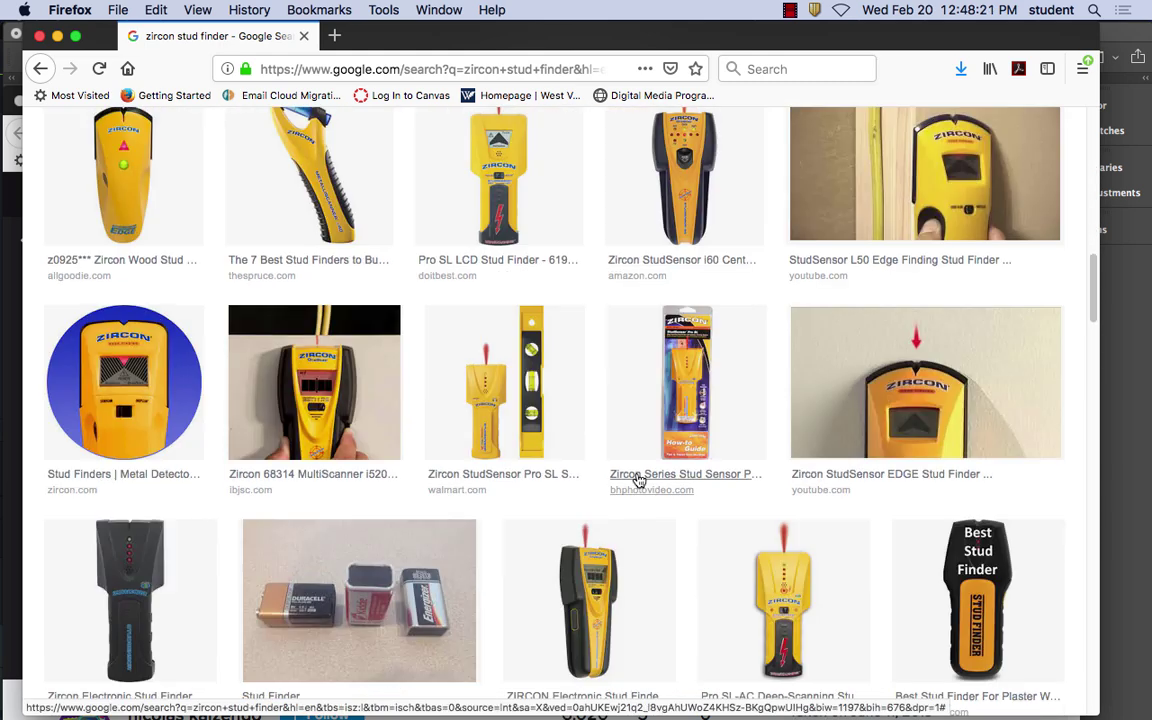
pyautogui.scroll(10, 637, 478)
pyautogui.scroll(4, 637, 481)
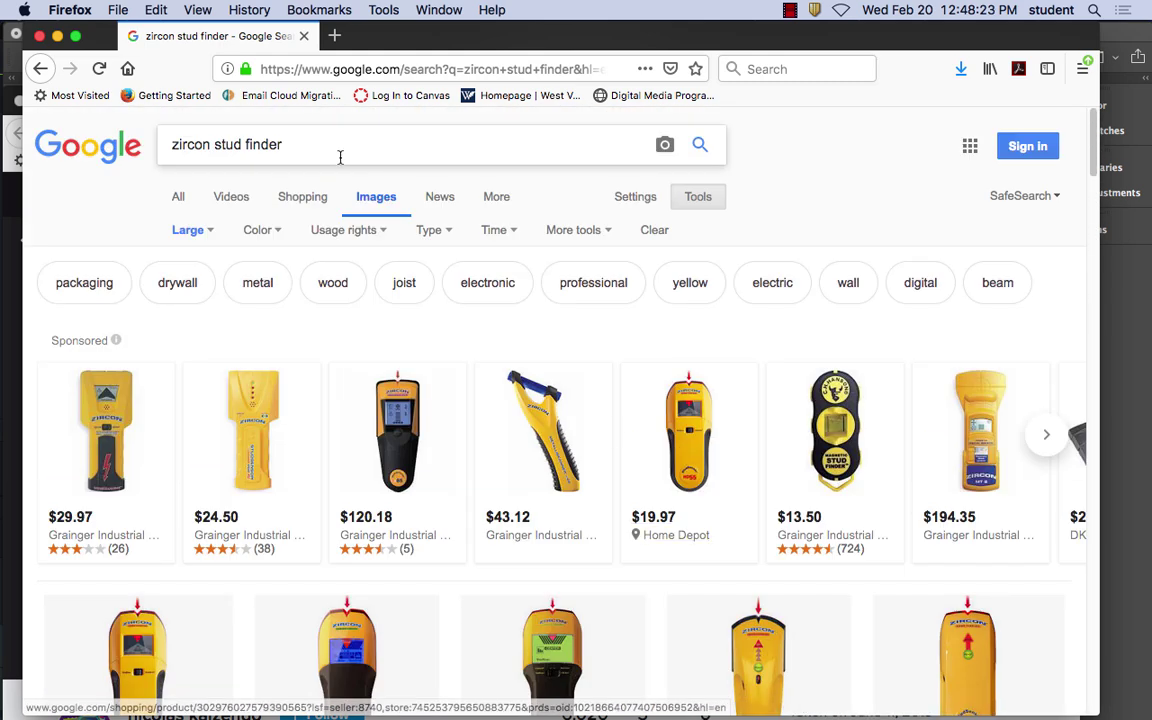
pyautogui.moveTo(339, 154); pyautogui.dragTo(4, 136)
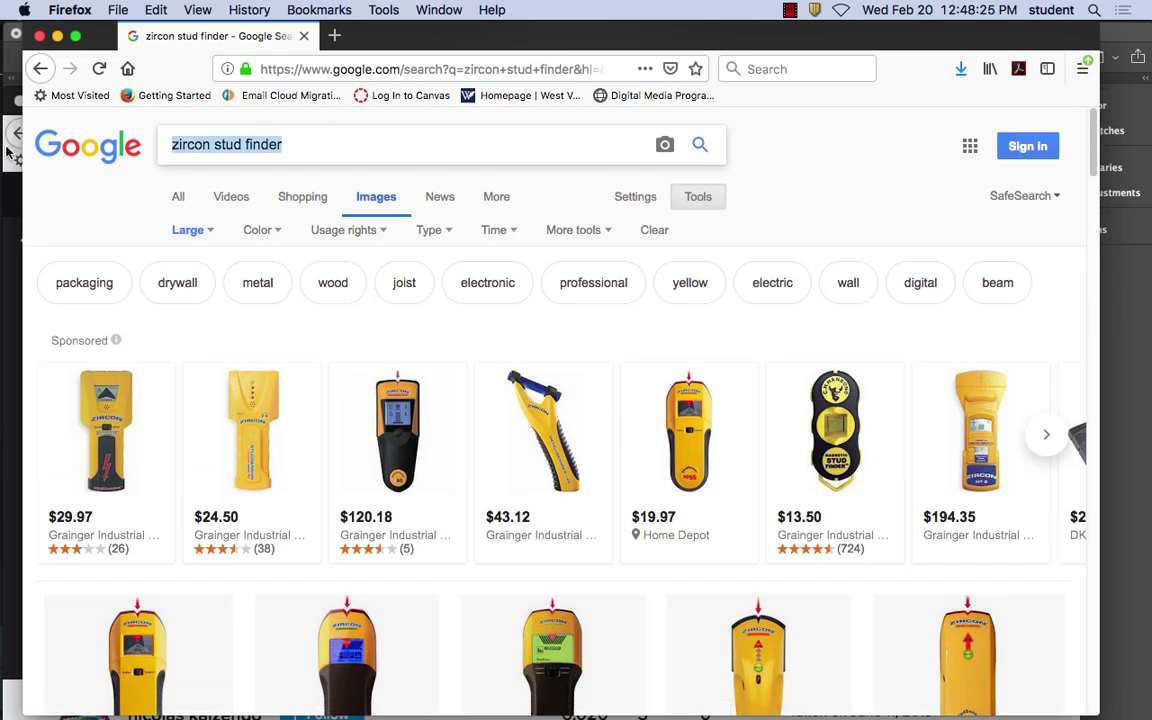
# Search Google Images for 'wrench'
pyautogui.write('wrench')
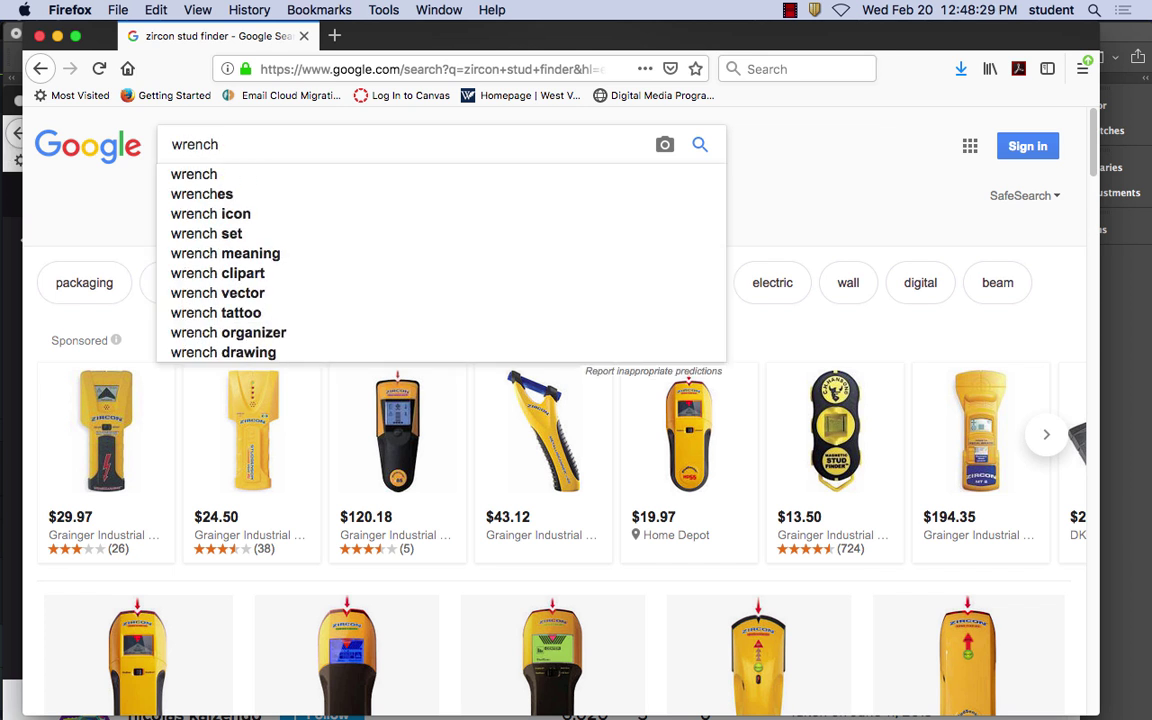
pyautogui.press('Return')
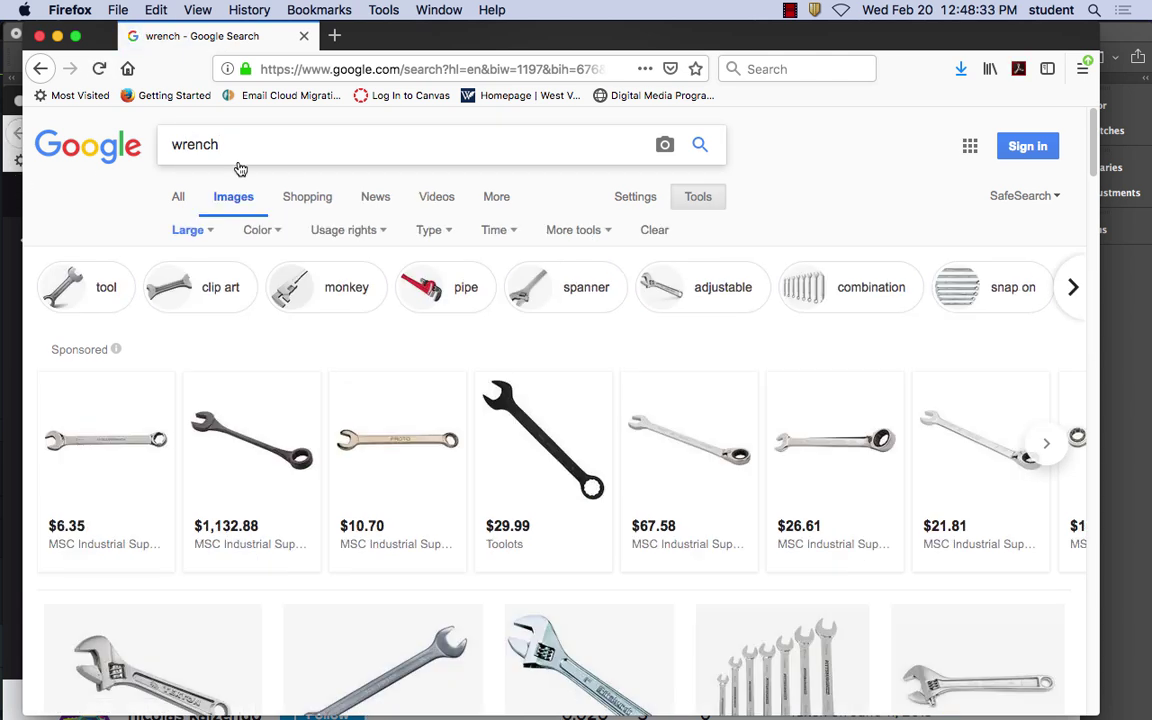
pyautogui.scroll(-5, 555, 482)
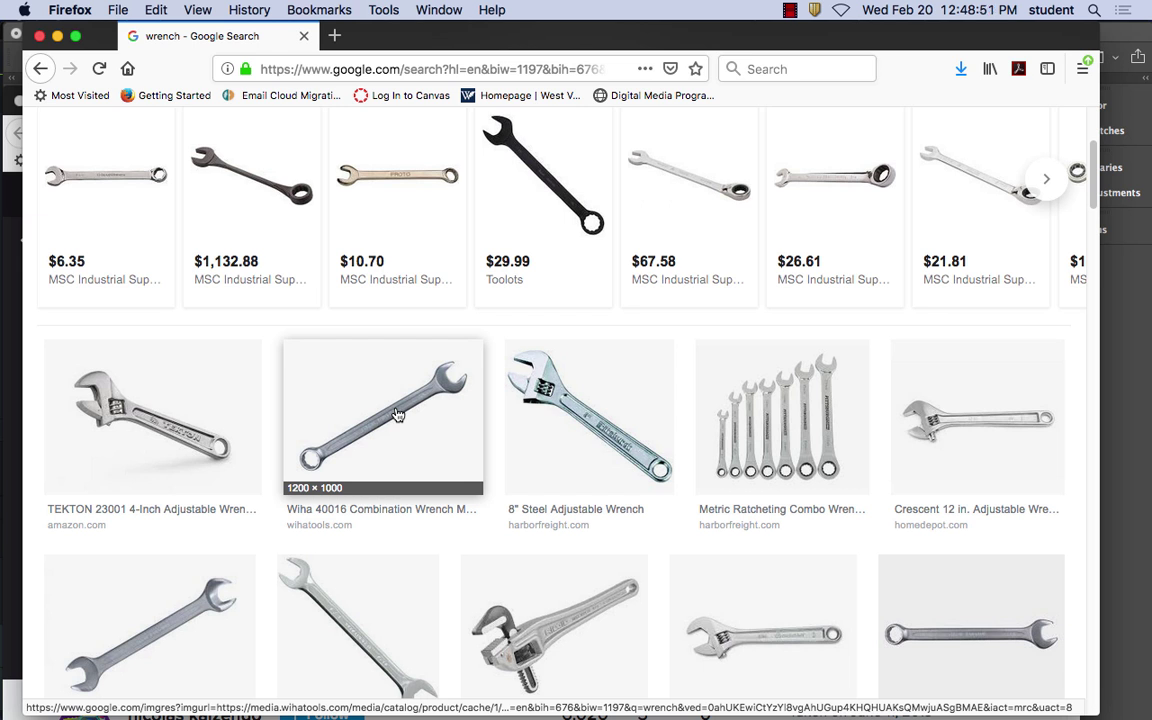
# Open the 8" Steel Adjustable Wrench preview and copy its image
pyautogui.click(503, 367)
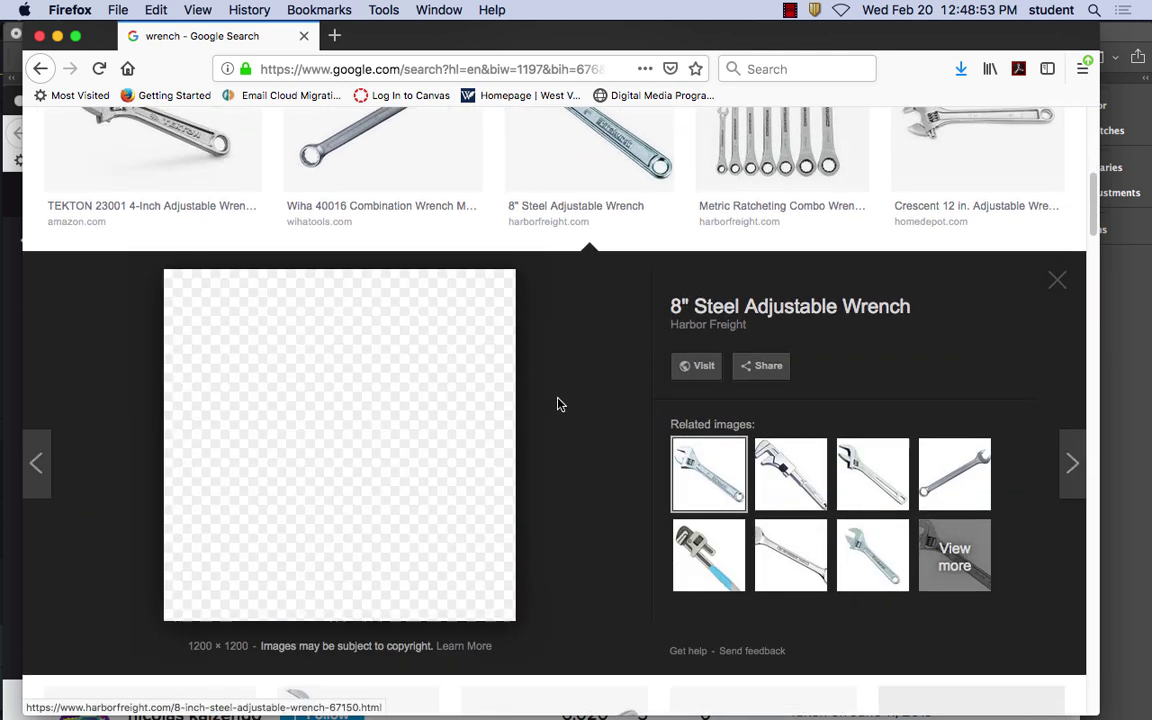
pyautogui.rightClick(314, 430)
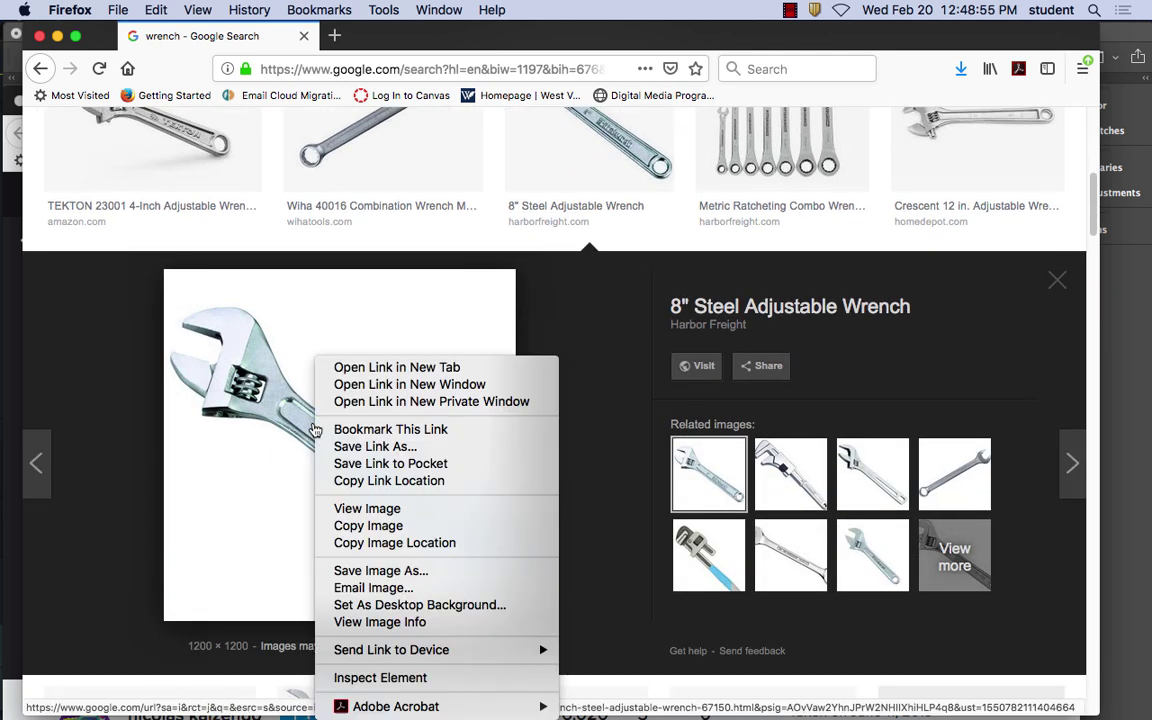
pyautogui.click(373, 525)
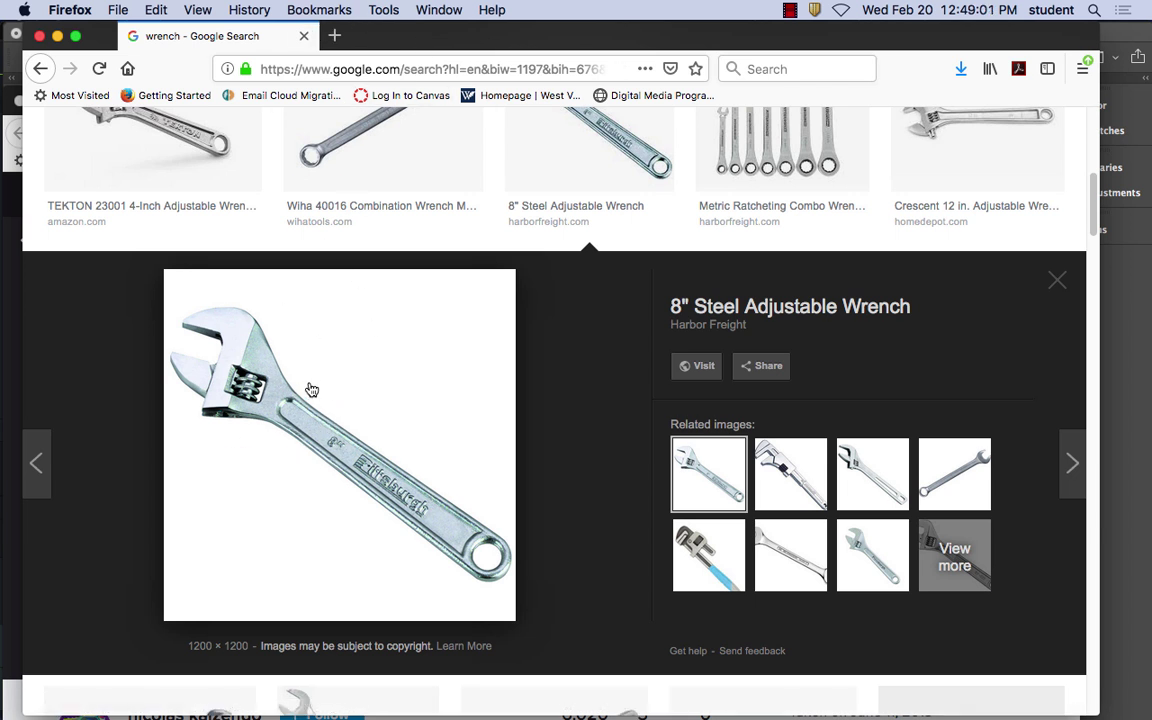
pyautogui.rightClick(306, 429)
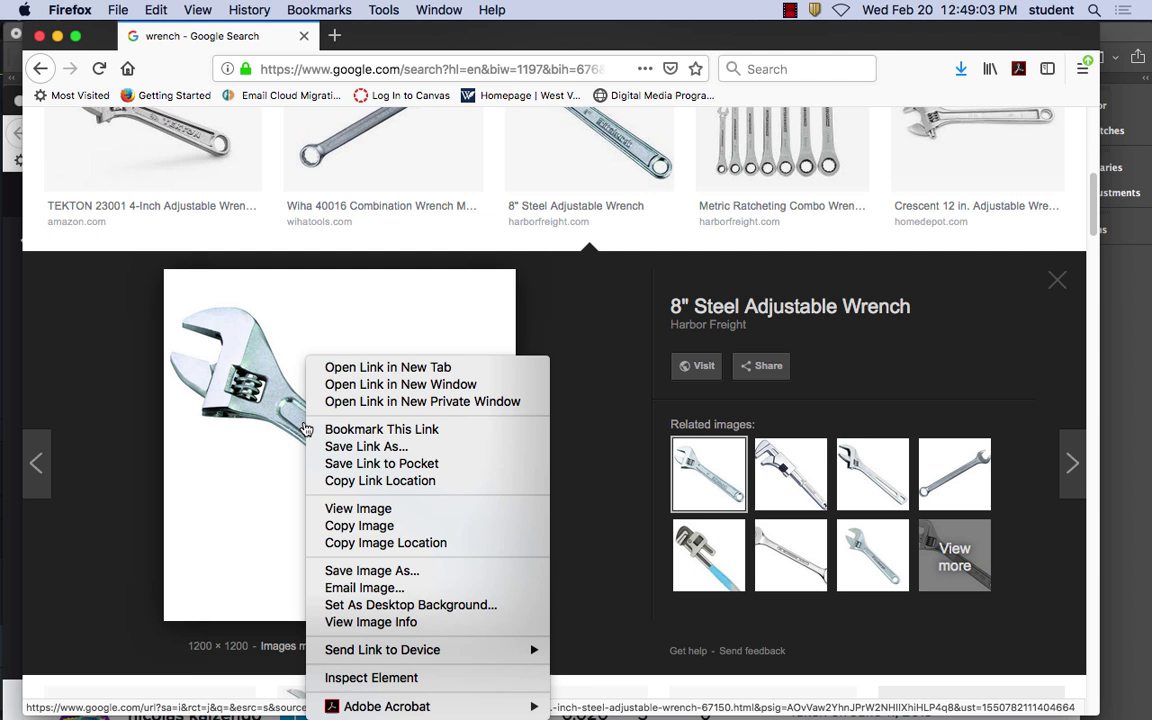
pyautogui.click(383, 530)
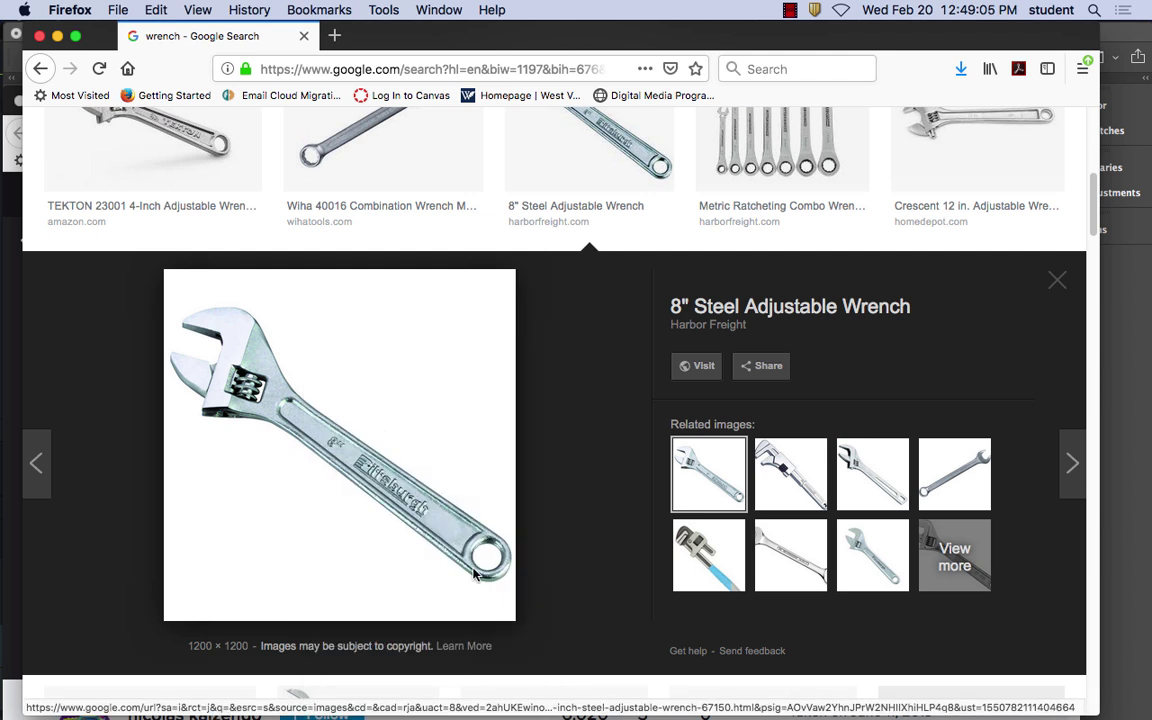
# Paste the copied wrench into the Photoshop orange document as Layer 2
pyautogui.moveTo(514, 700)
pyautogui.click(564, 690)
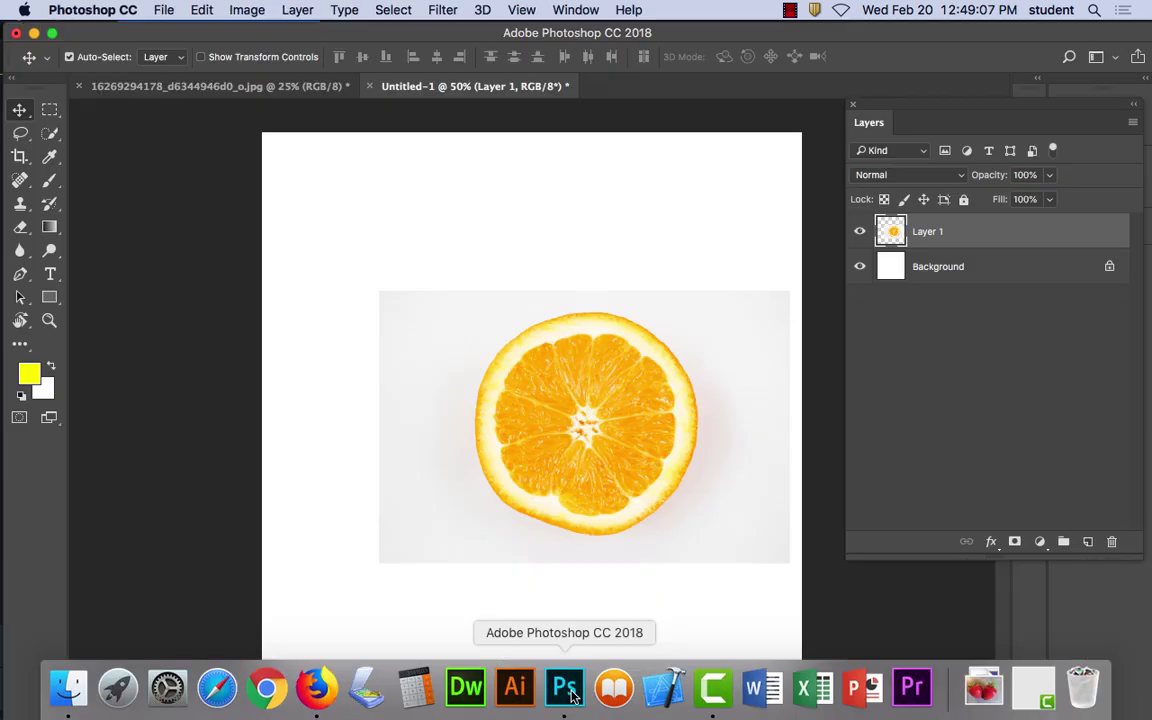
pyautogui.click(201, 10)
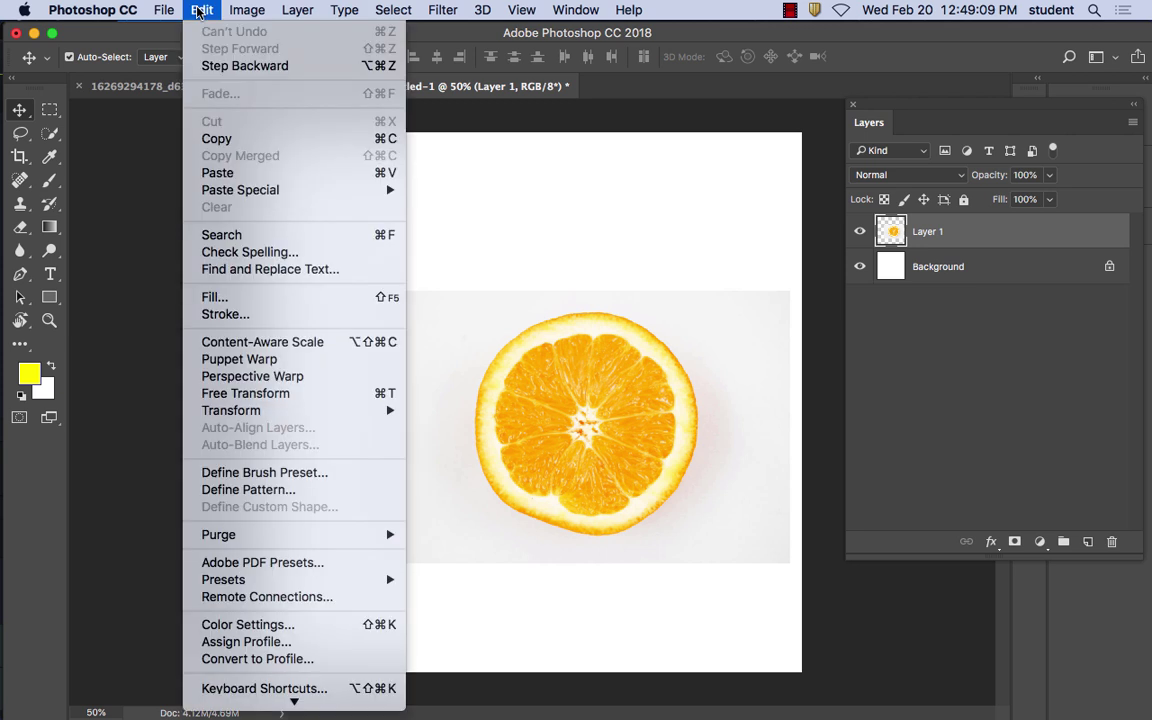
pyautogui.click(225, 173)
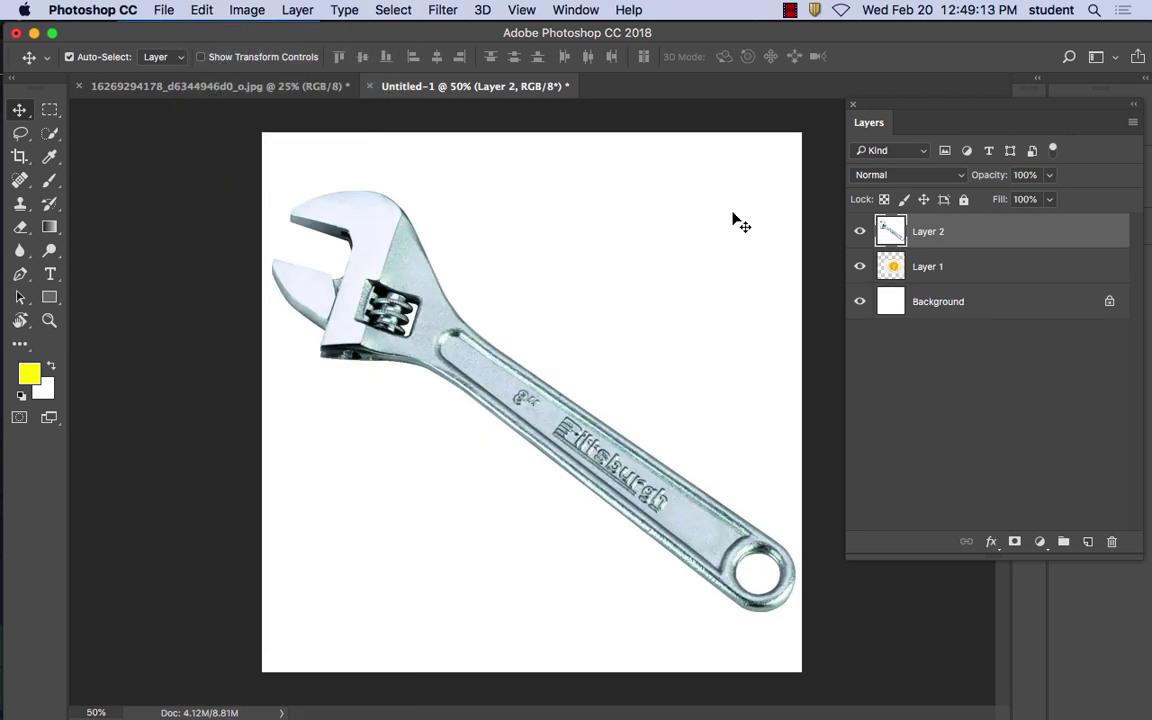
# Toggle the wrench layer's visibility repeatedly to compare it with the orange, leaving it visible
pyautogui.click(860, 233)
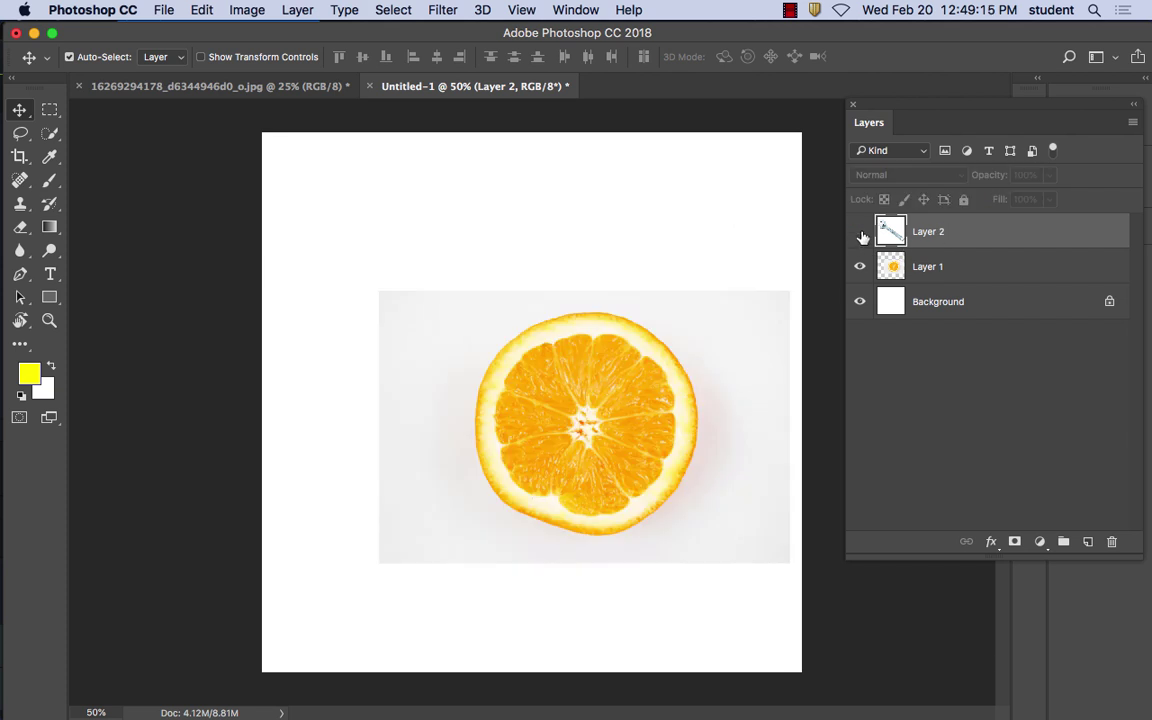
pyautogui.click(860, 233)
pyautogui.click(860, 233)
pyautogui.click(860, 233)
pyautogui.click(860, 233)
pyautogui.click(860, 233)
pyautogui.click(860, 233)
pyautogui.click(860, 233)
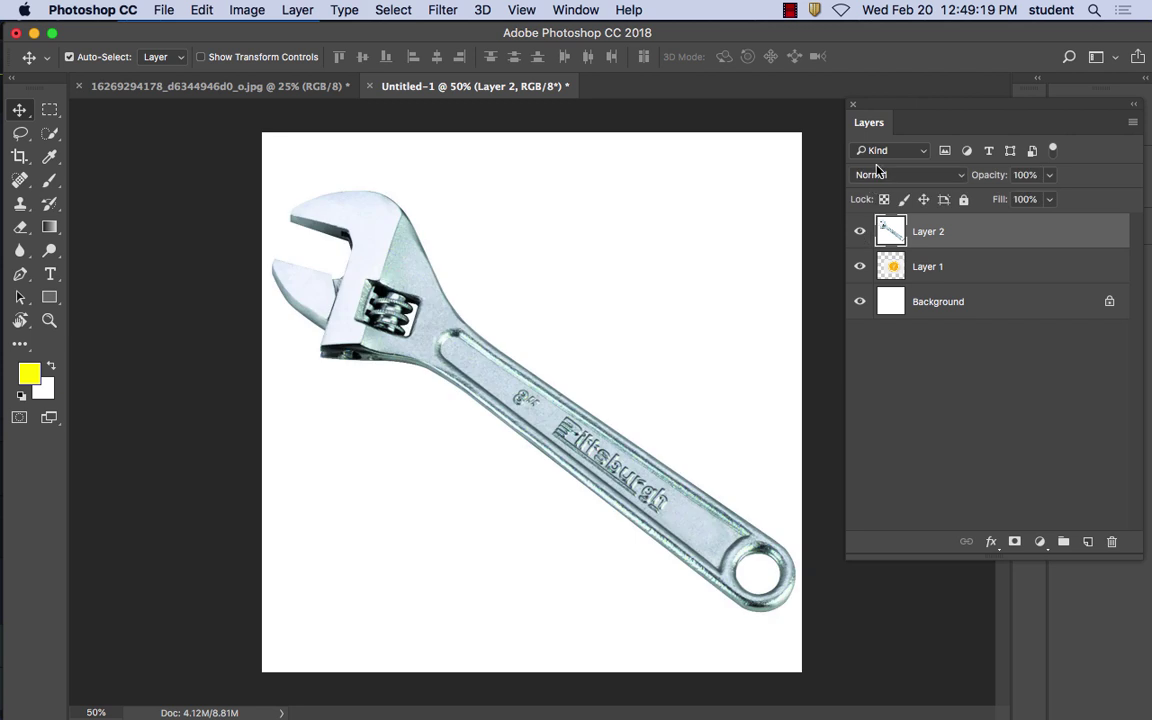
# Rearrange the Layers panel so it ends up floating beside the canvas
pyautogui.moveTo(898, 106); pyautogui.dragTo(797, 141)
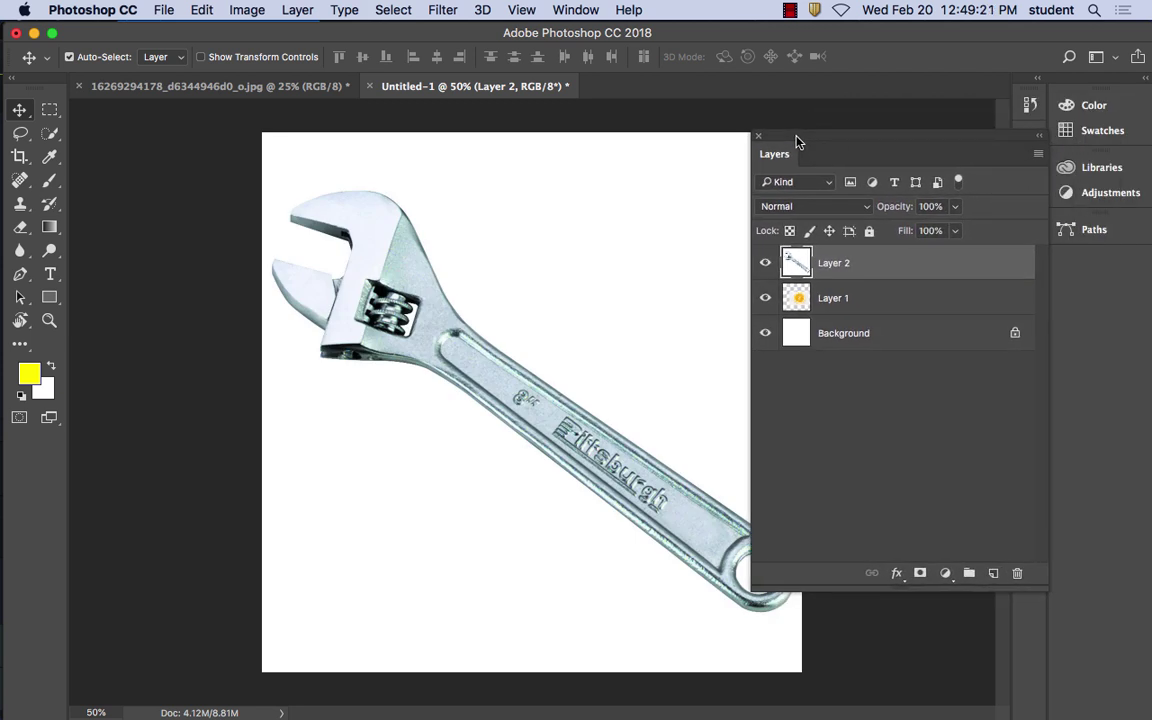
pyautogui.click(576, 10)
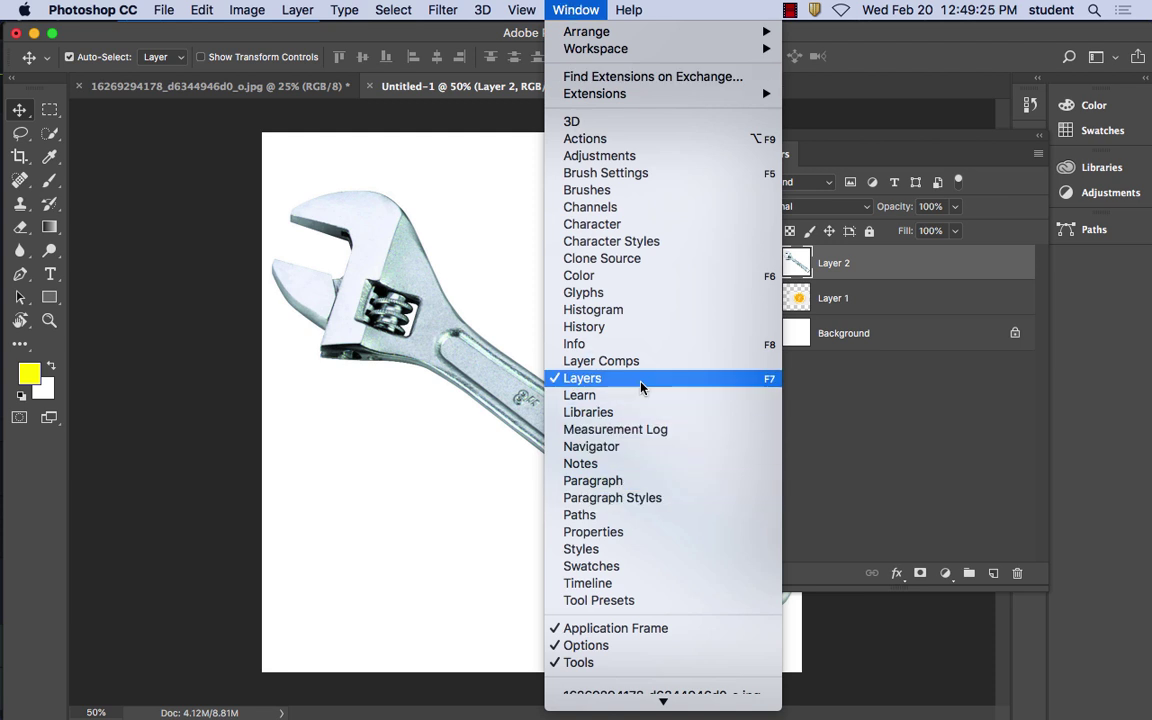
pyautogui.click(582, 378)
pyautogui.click(576, 10)
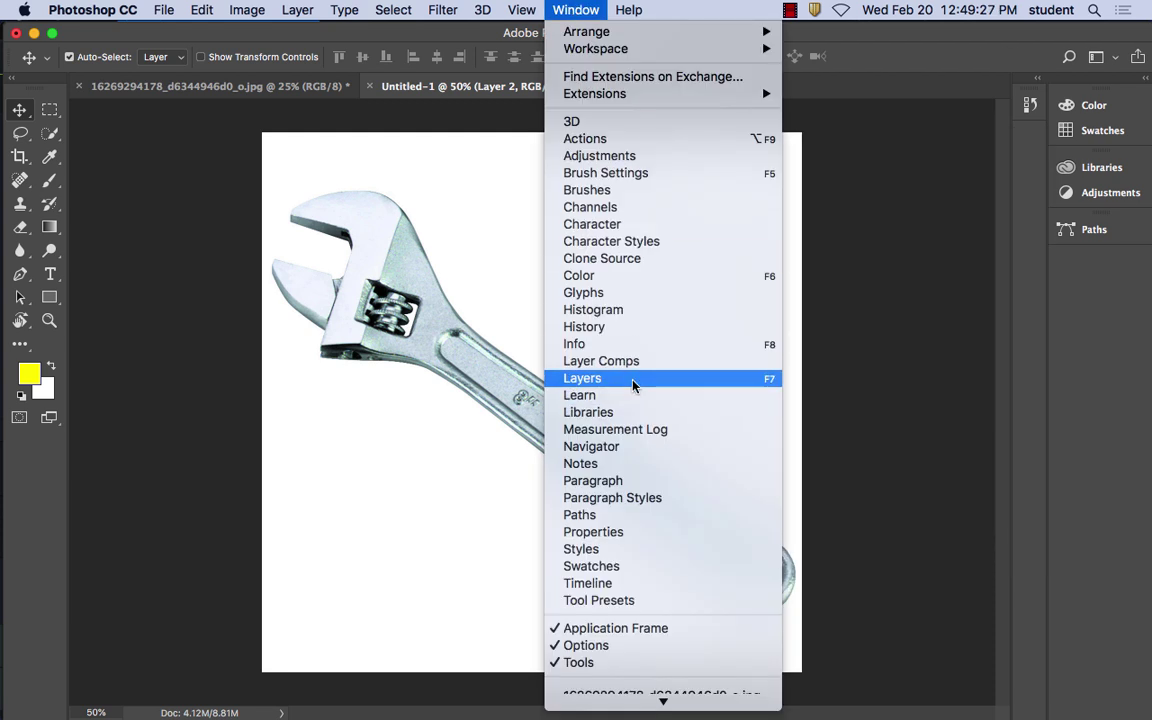
pyautogui.click(605, 378)
pyautogui.moveTo(845, 140); pyautogui.dragTo(1095, 262)
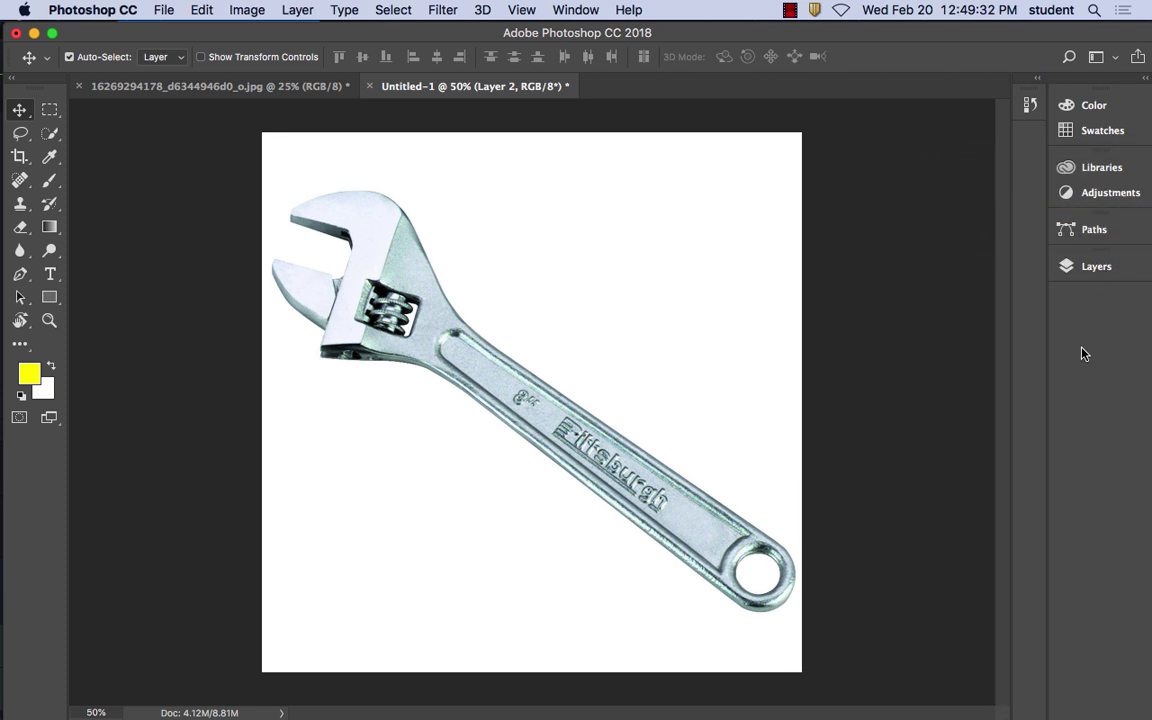
pyautogui.click(1094, 266)
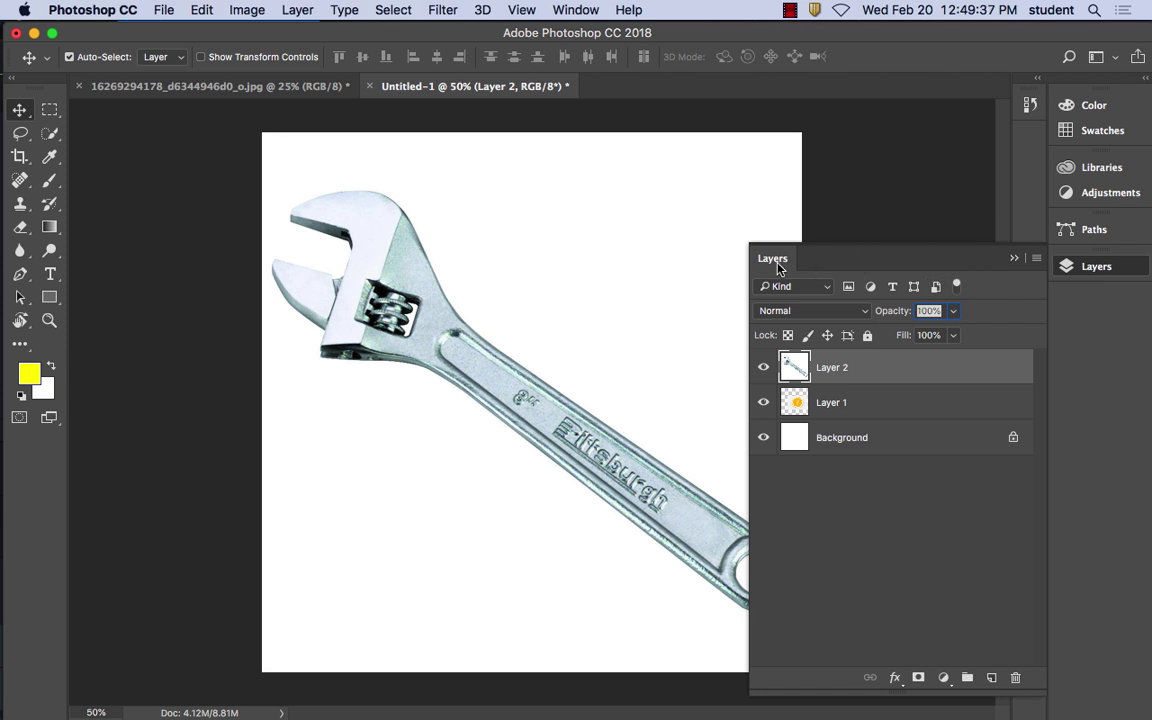
pyautogui.moveTo(759, 259); pyautogui.dragTo(789, 194)
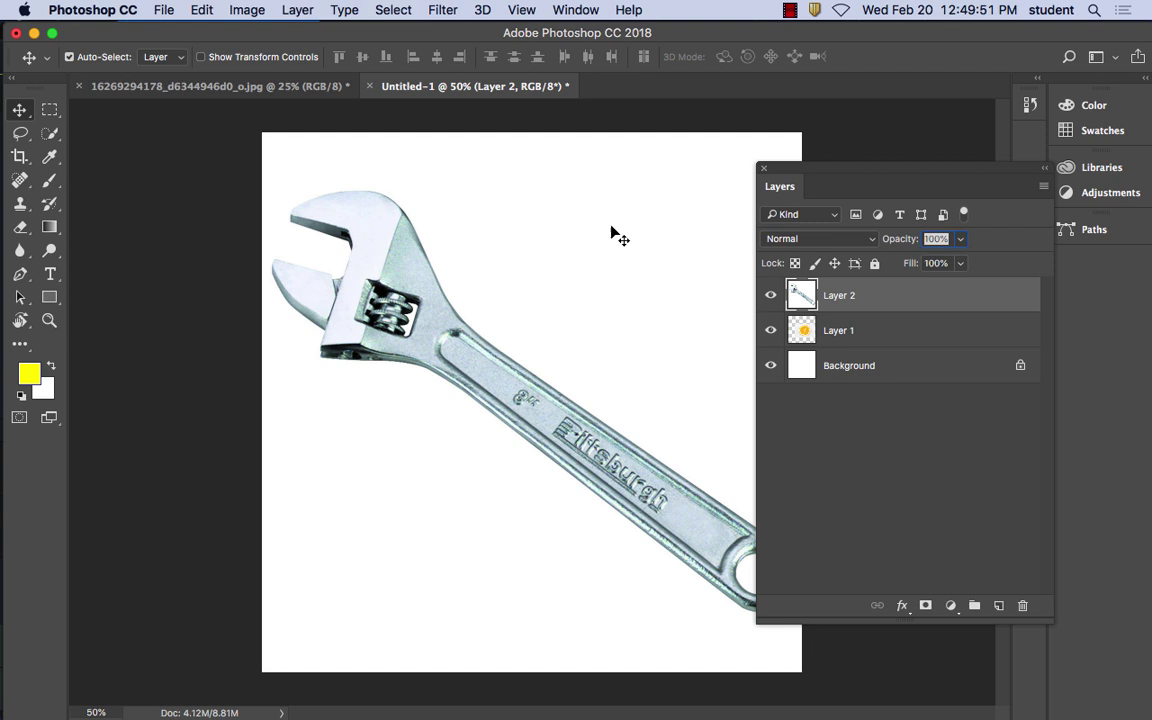
pyautogui.moveTo(560, 715)
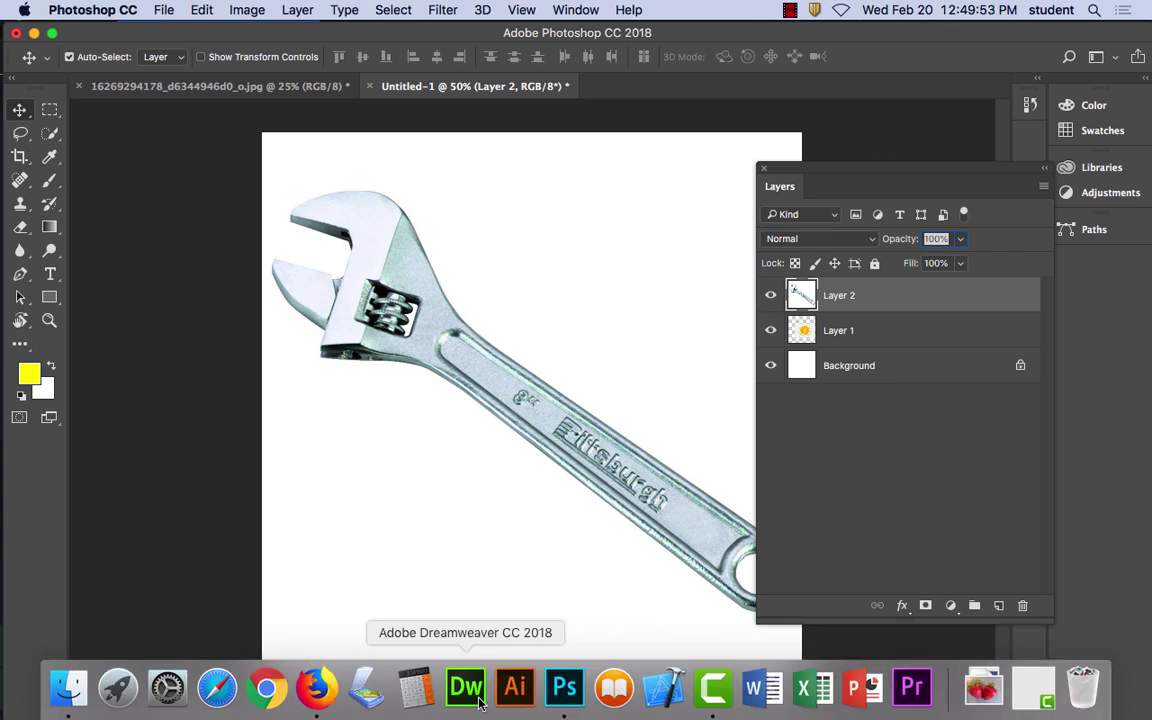
# Back in Firefox, replace the wrench query with a Google Images search for 'lizard'
pyautogui.click(316, 688)
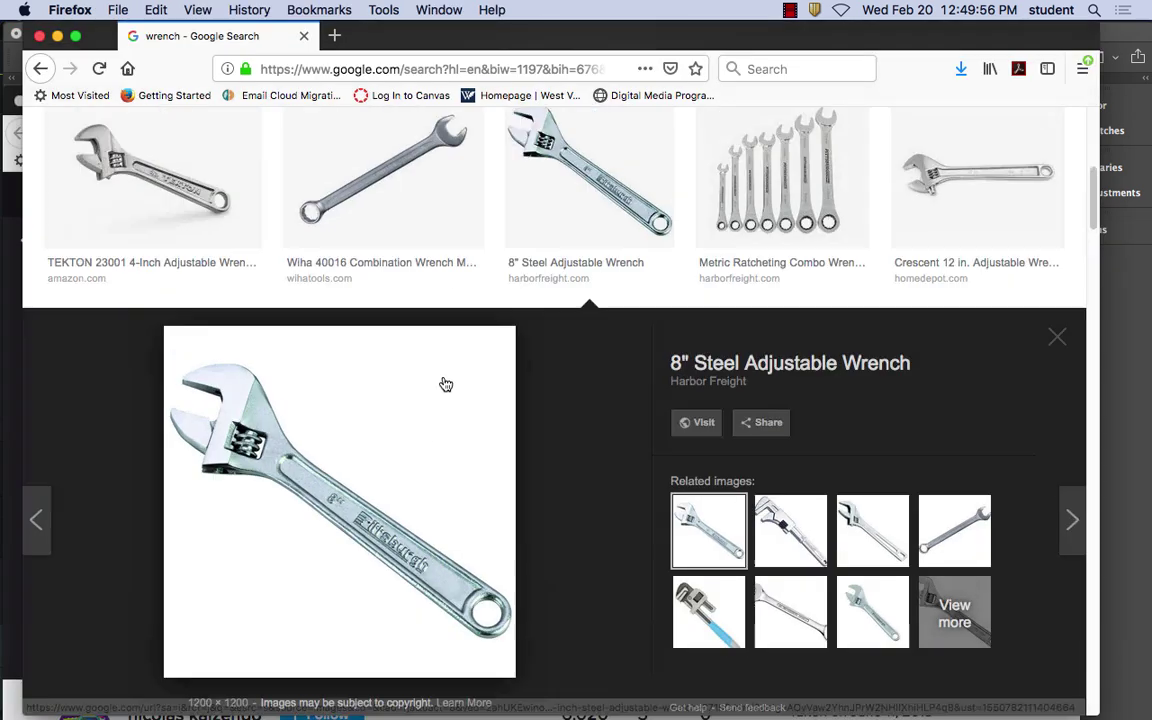
pyautogui.scroll(10, 446, 385)
pyautogui.doubleClick(207, 135)
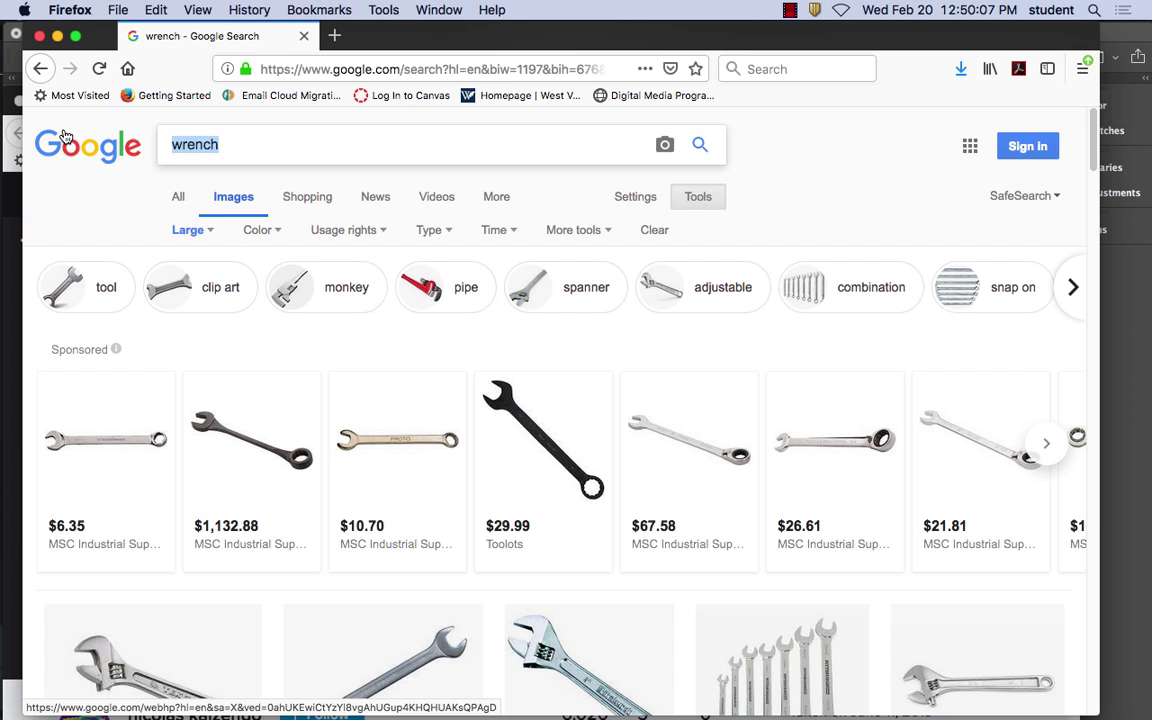
pyautogui.write('l')
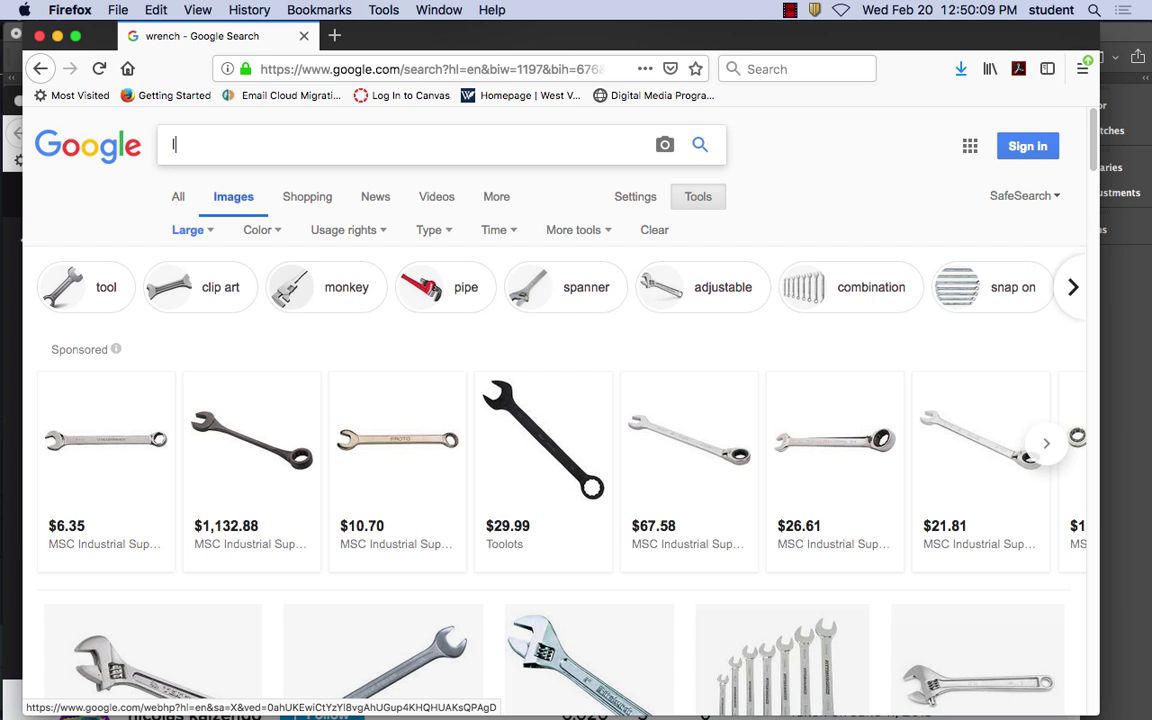
pyautogui.write('izard')
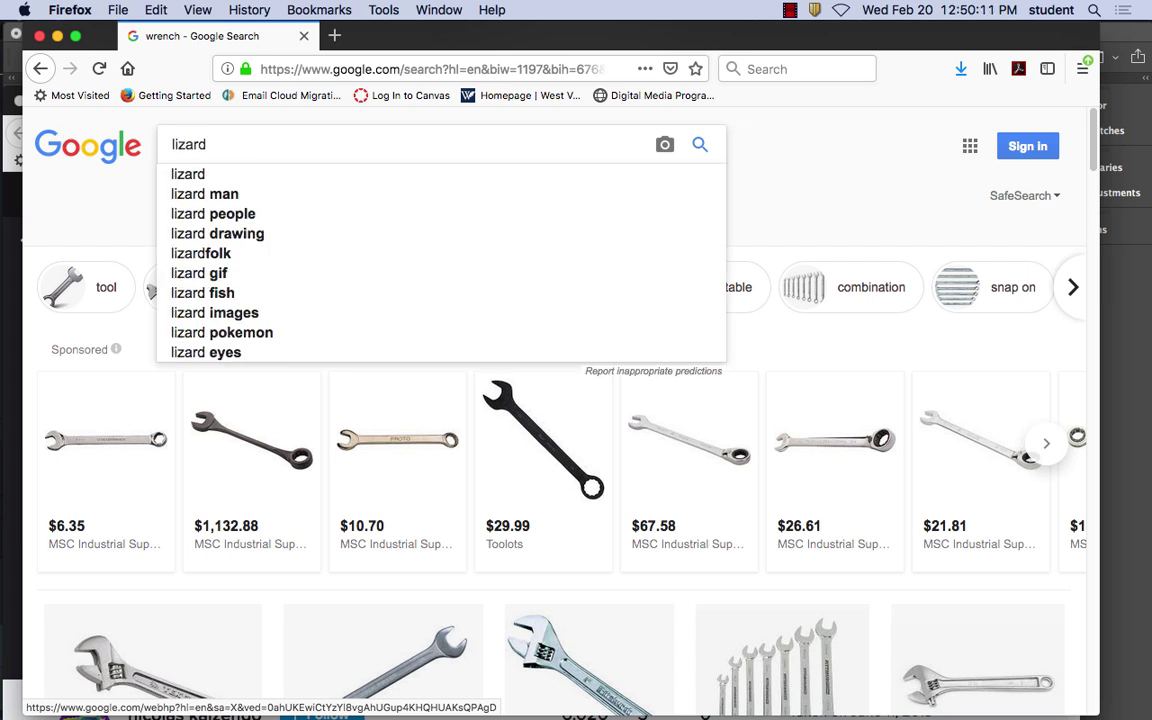
pyautogui.press('Return')
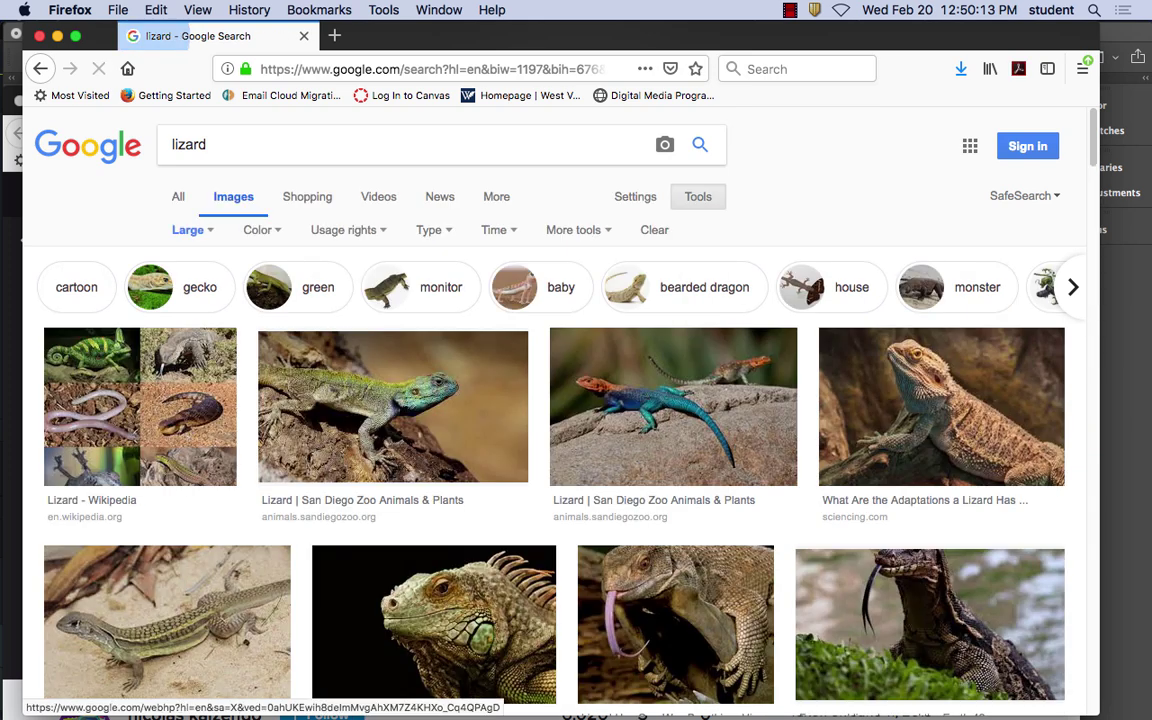
# Open the lizard preview, copy its image, and return to Photoshop
pyautogui.scroll(-5, 700, 568)
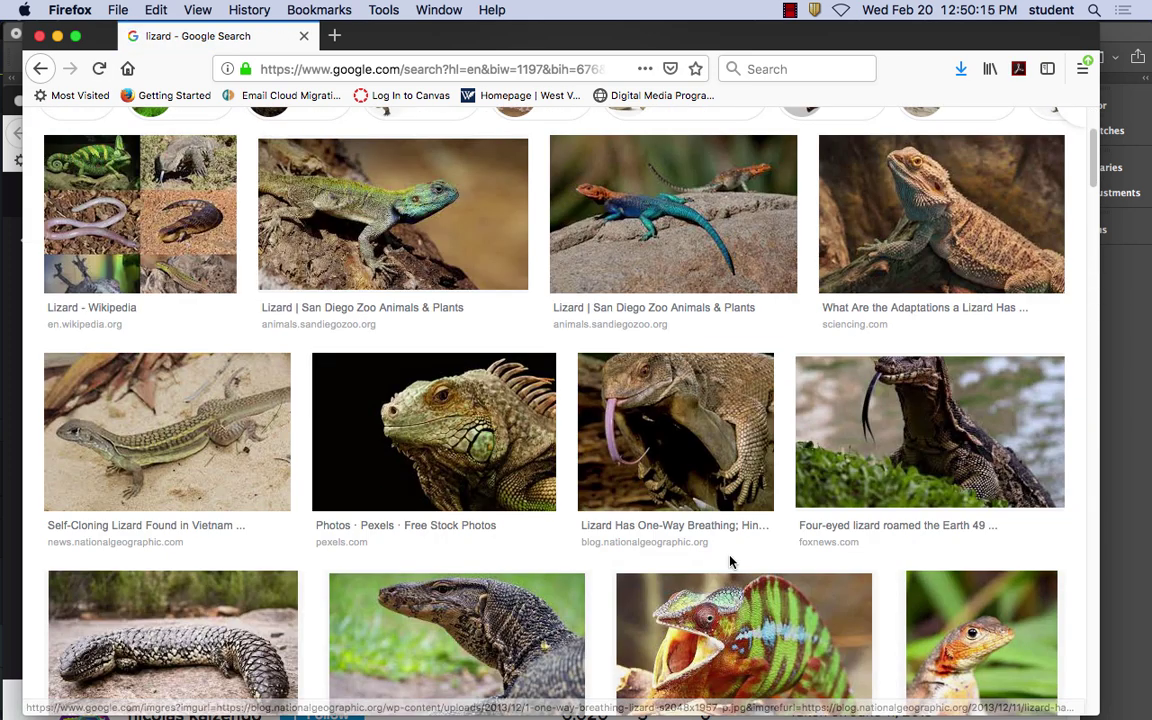
pyautogui.scroll(-4, 731, 564)
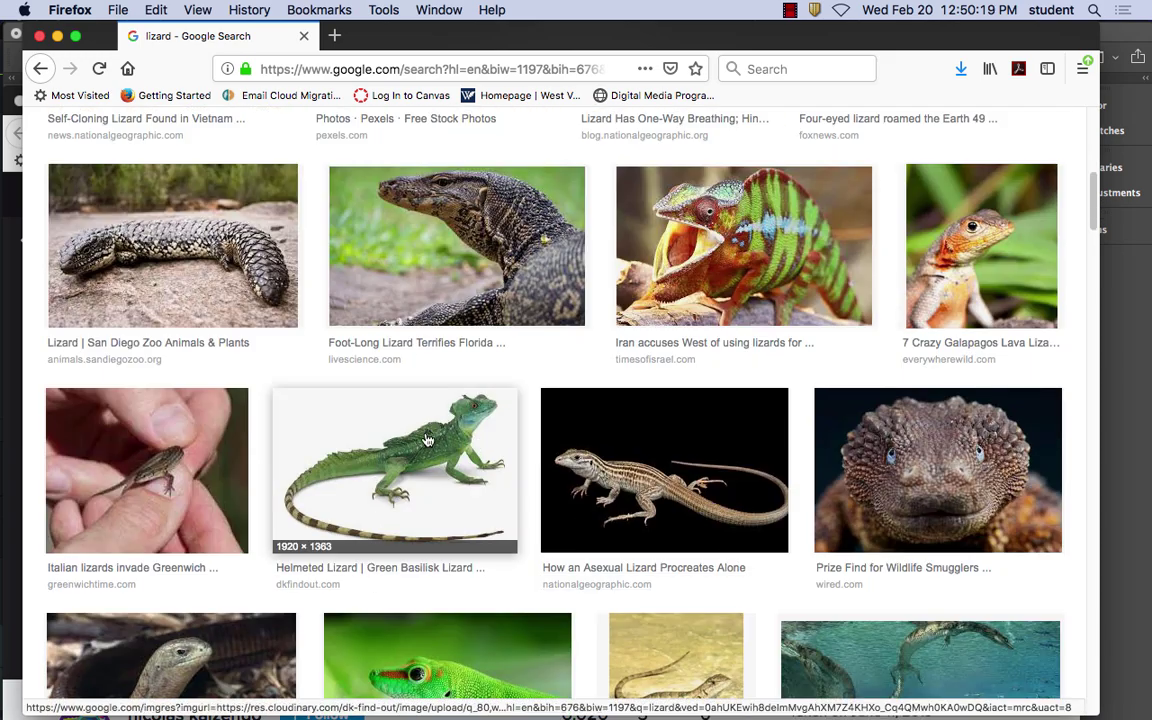
pyautogui.rightClick(385, 396)
pyautogui.click(372, 406)
pyautogui.click(372, 406)
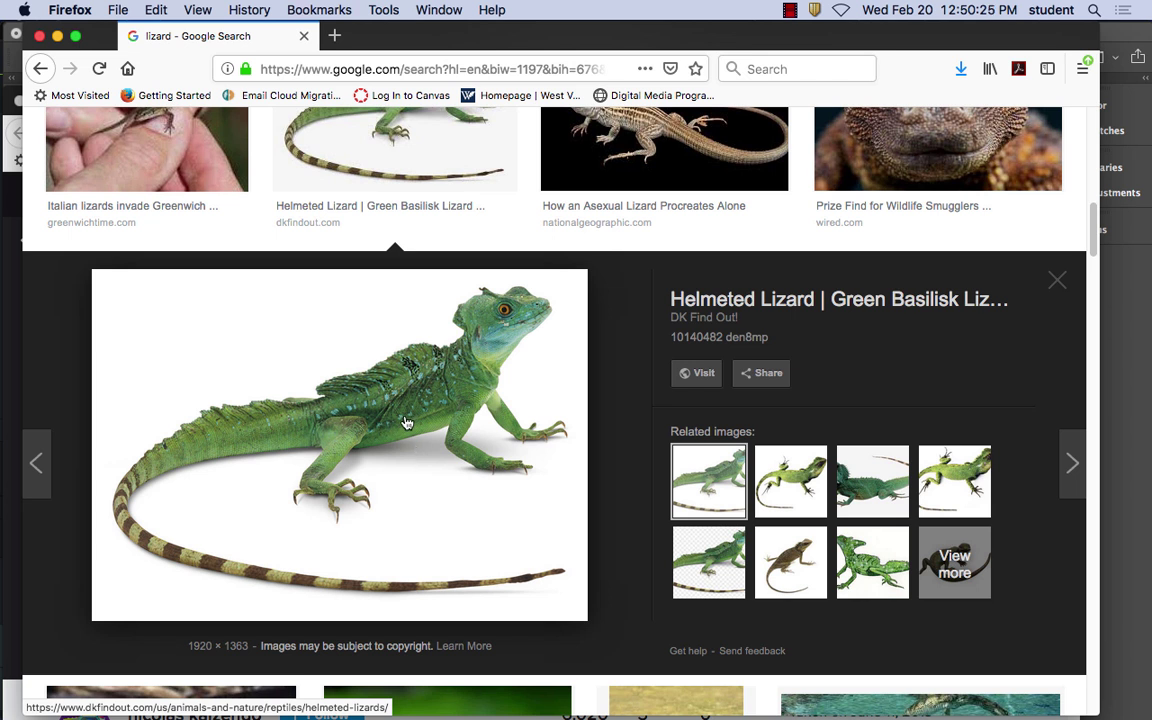
pyautogui.rightClick(407, 423)
pyautogui.click(470, 524)
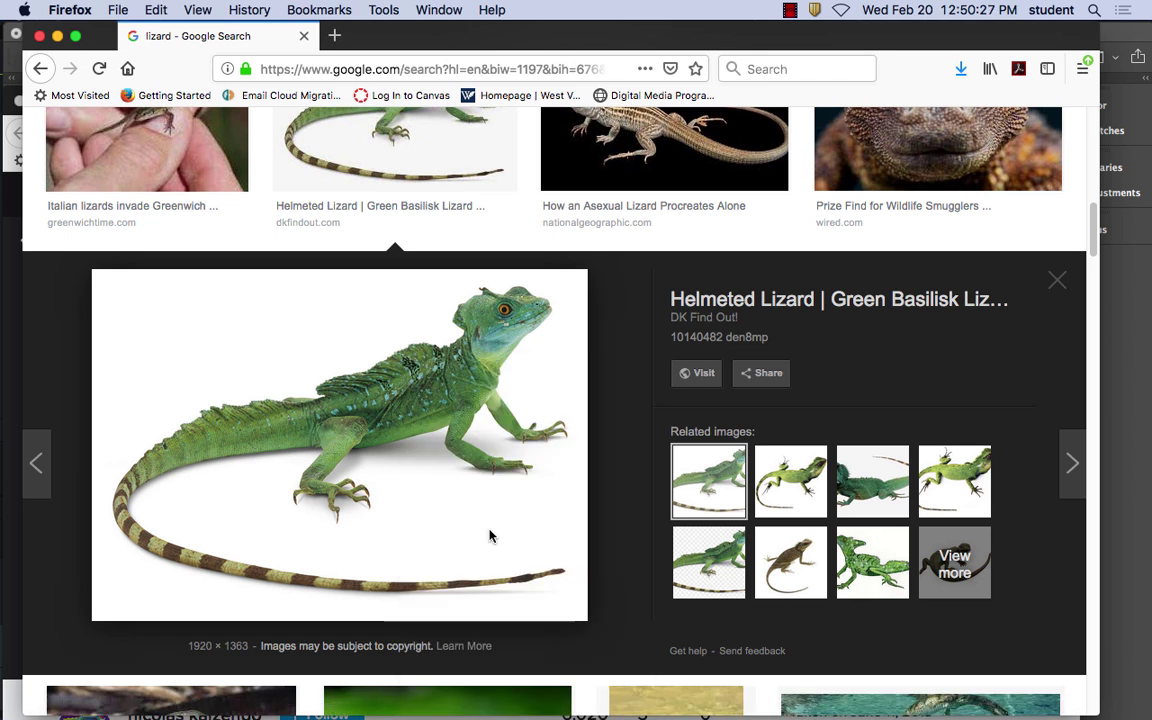
pyautogui.moveTo(515, 712)
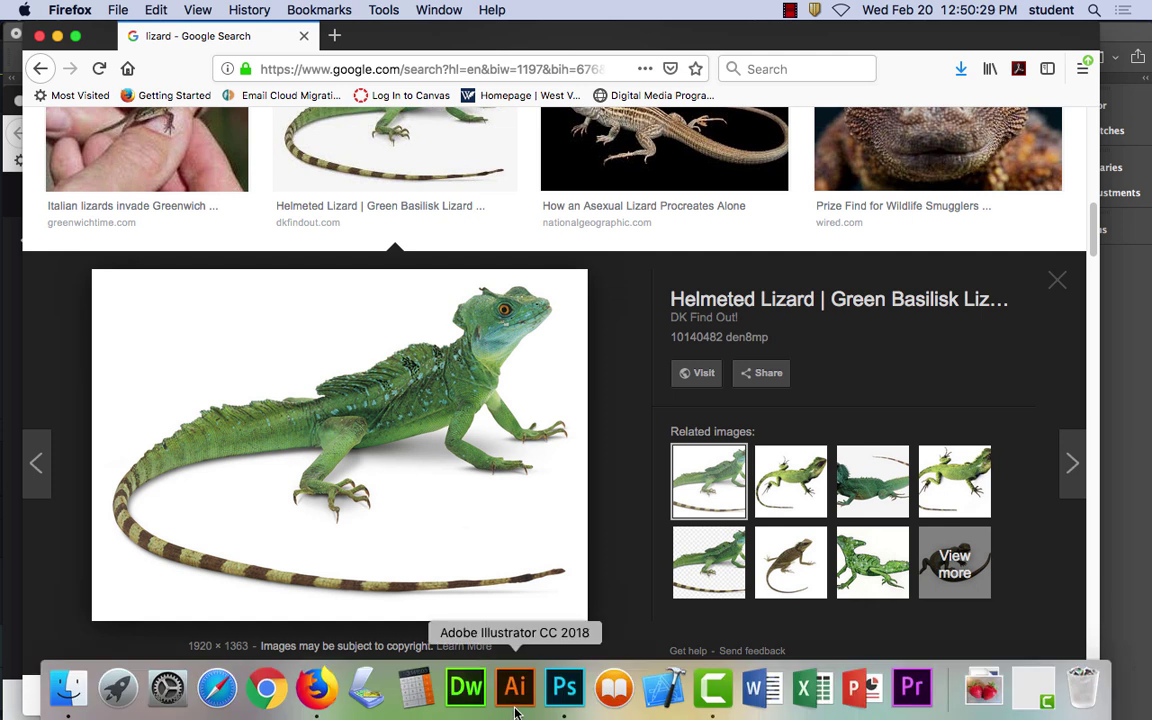
pyautogui.click(564, 688)
# Paste the copied lizard into the composite as a new Layer 3
pyautogui.click(201, 9)
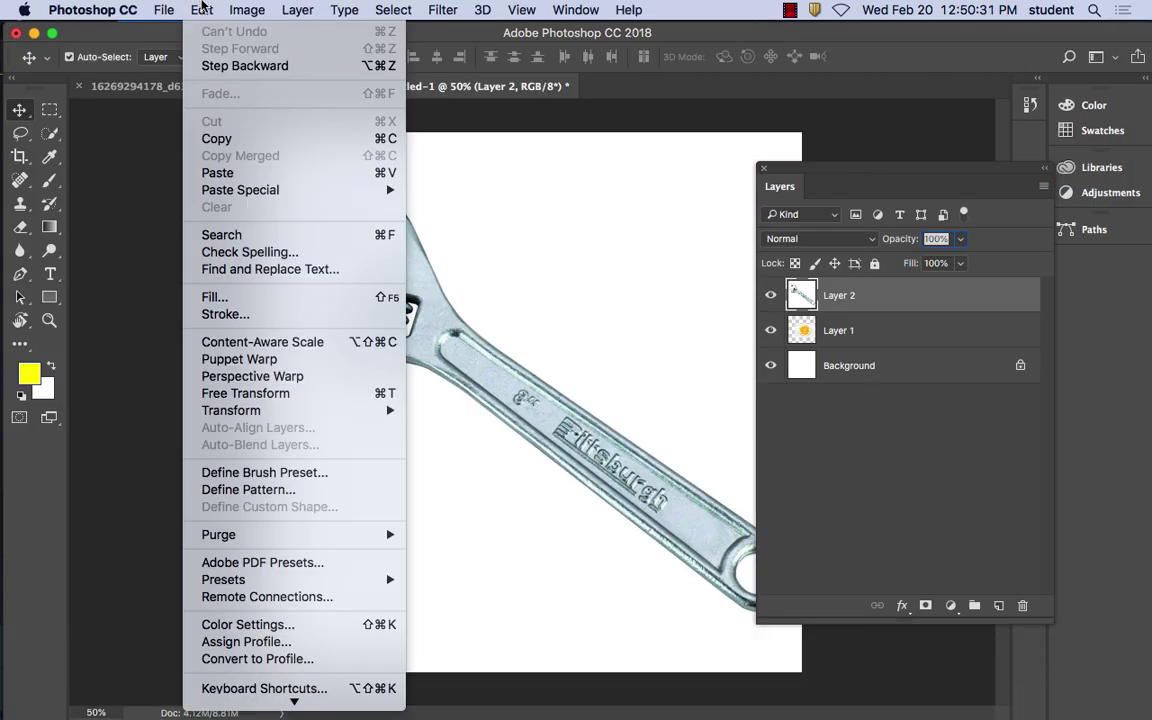
pyautogui.click(237, 173)
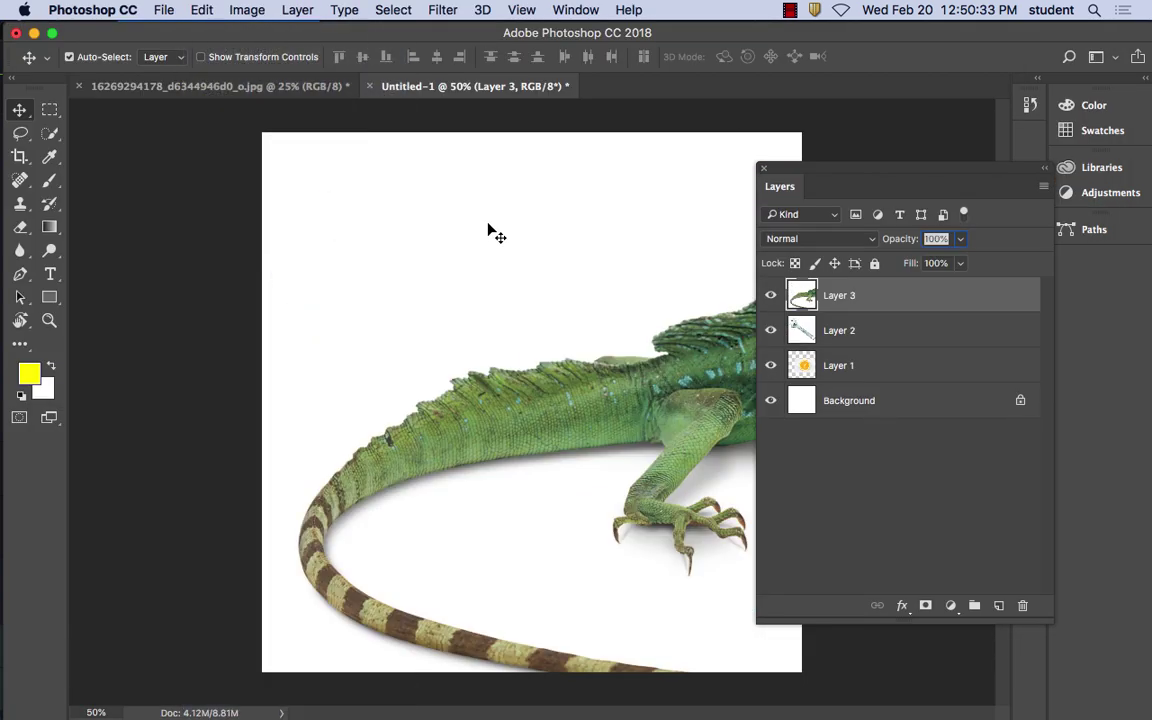
pyautogui.moveTo(806, 170); pyautogui.dragTo(893, 163)
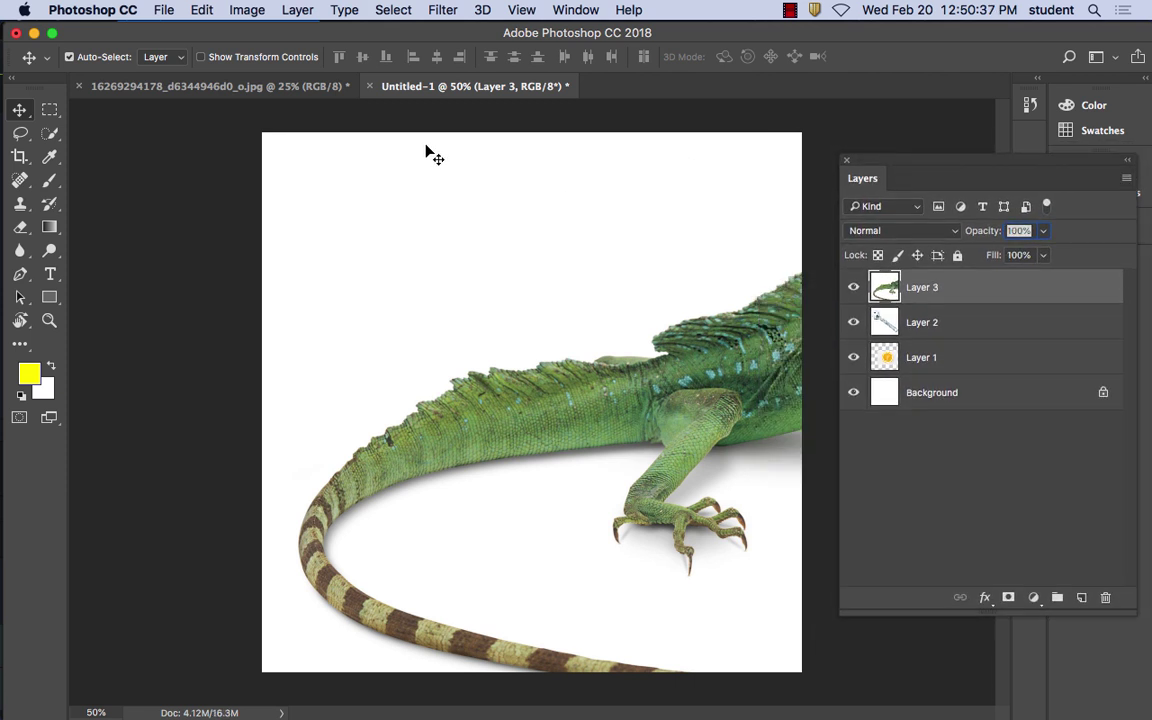
# Scale the lizard proportionally to 61%, move it up and left, and apply the transform
pyautogui.click(237, 8)
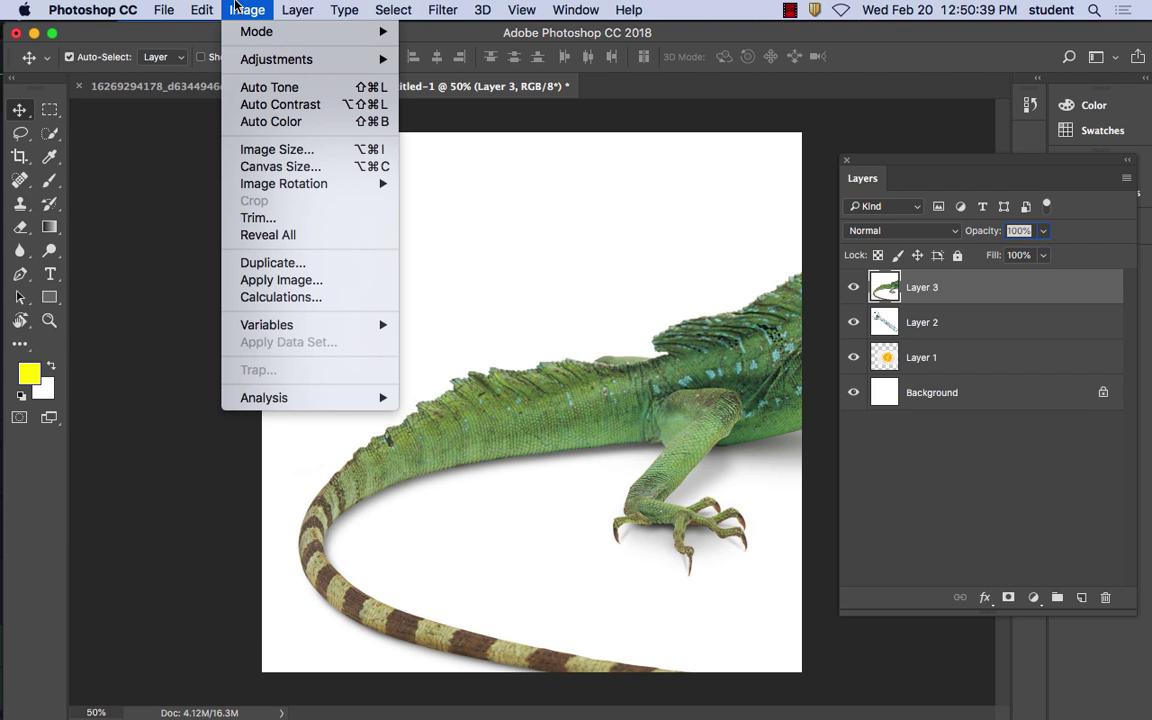
pyautogui.moveTo(213, 5)
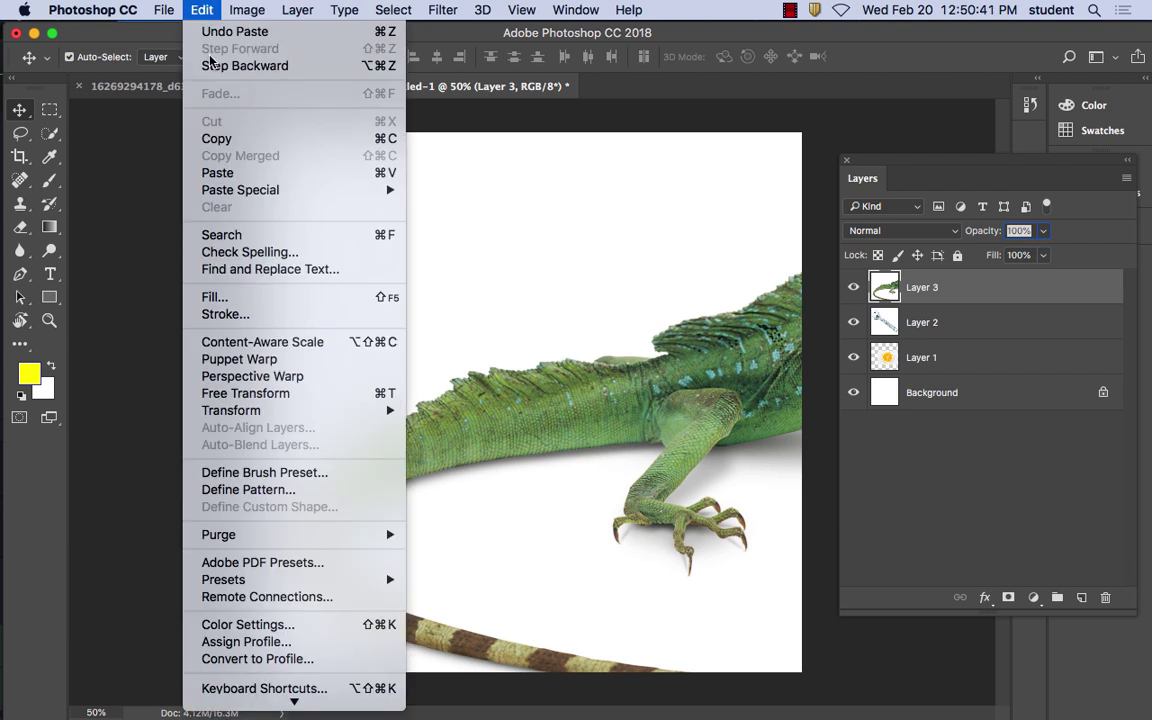
pyautogui.moveTo(290, 411)
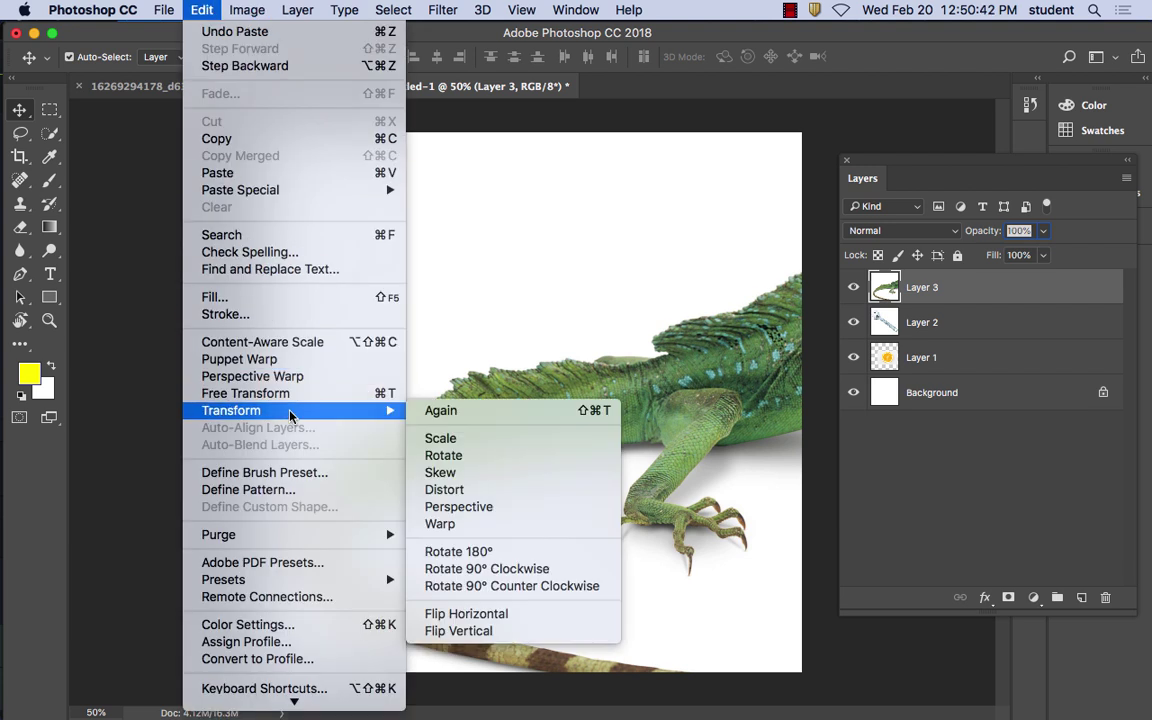
pyautogui.click(440, 438)
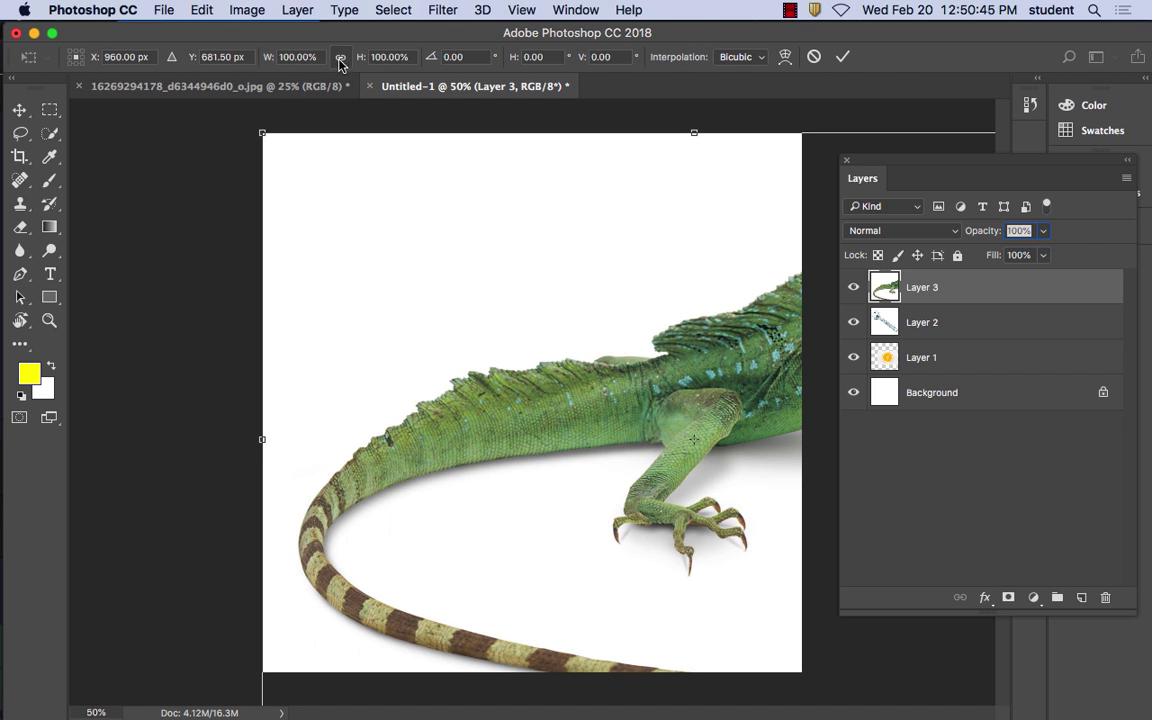
pyautogui.click(340, 57)
pyautogui.moveTo(361, 62); pyautogui.dragTo(331, 62)
pyautogui.moveTo(744, 367); pyautogui.dragTo(578, 268)
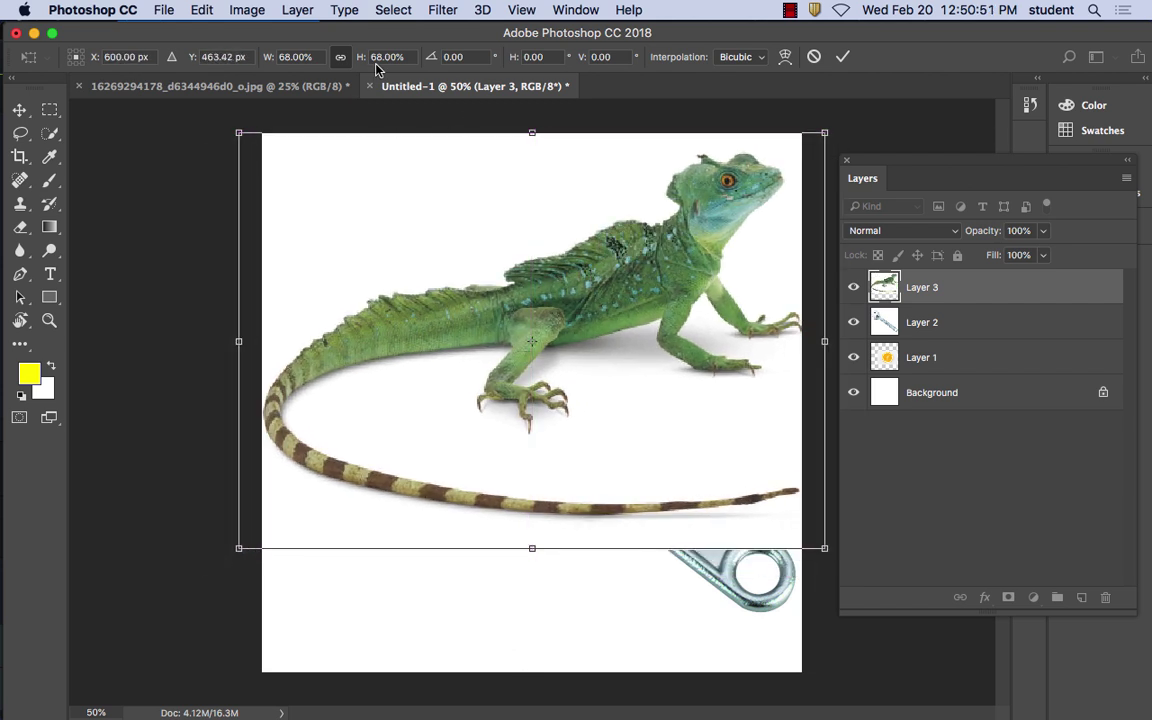
pyautogui.moveTo(361, 60); pyautogui.dragTo(348, 60)
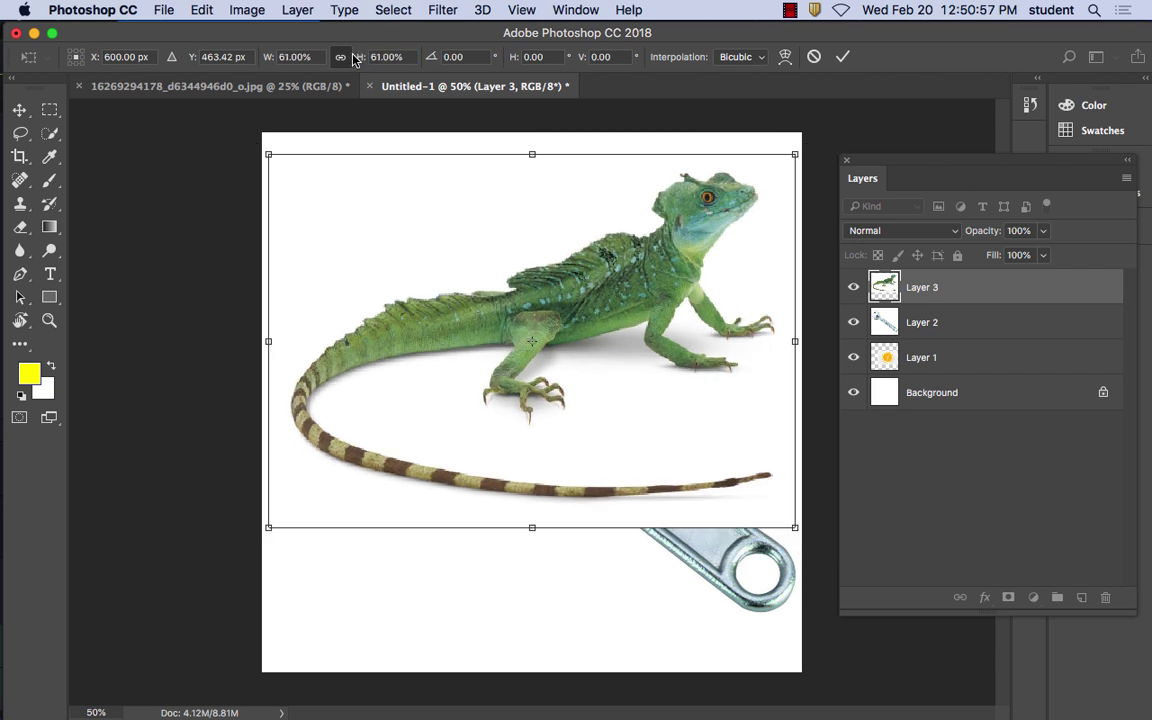
pyautogui.click(20, 108)
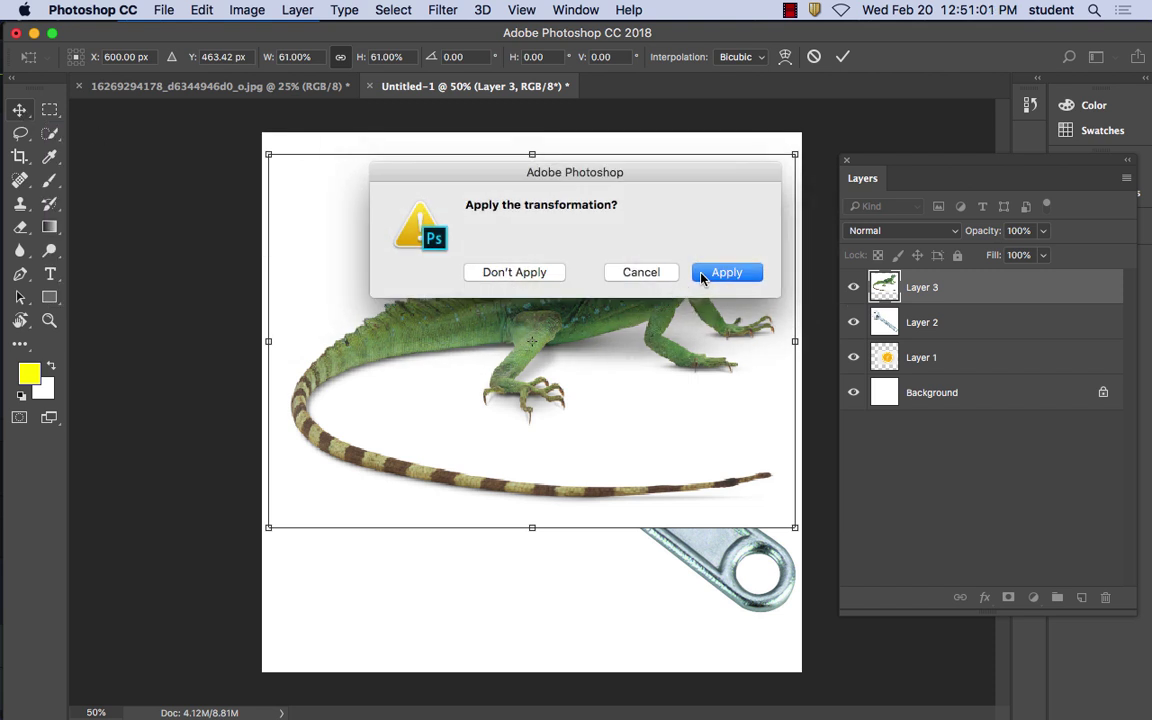
pyautogui.click(706, 272)
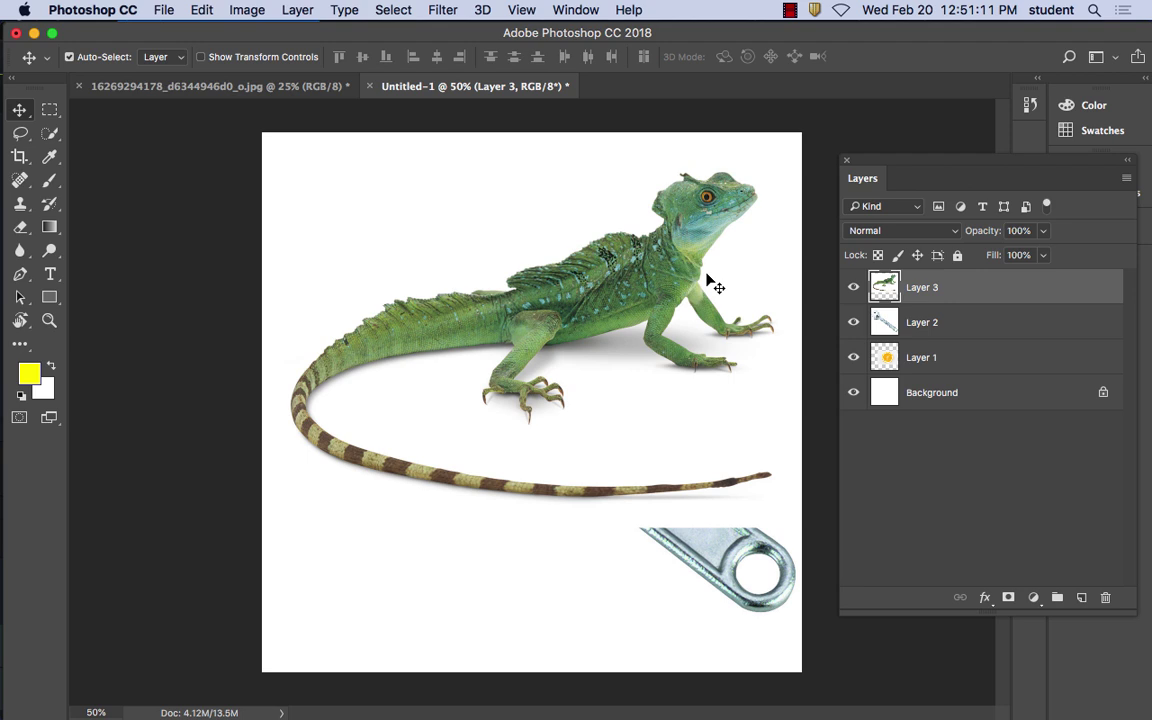
# In Firefox, replace the lizard query with a Google Images search for 'mt lassen'
pyautogui.moveTo(713, 690)
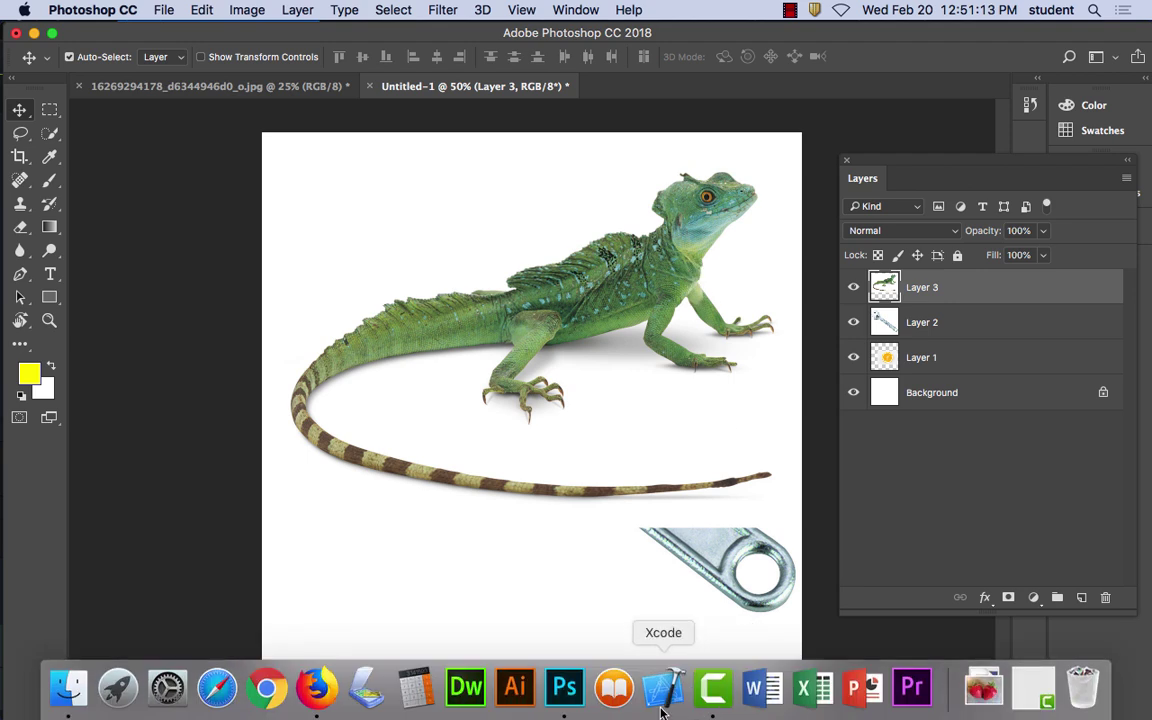
pyautogui.click(316, 688)
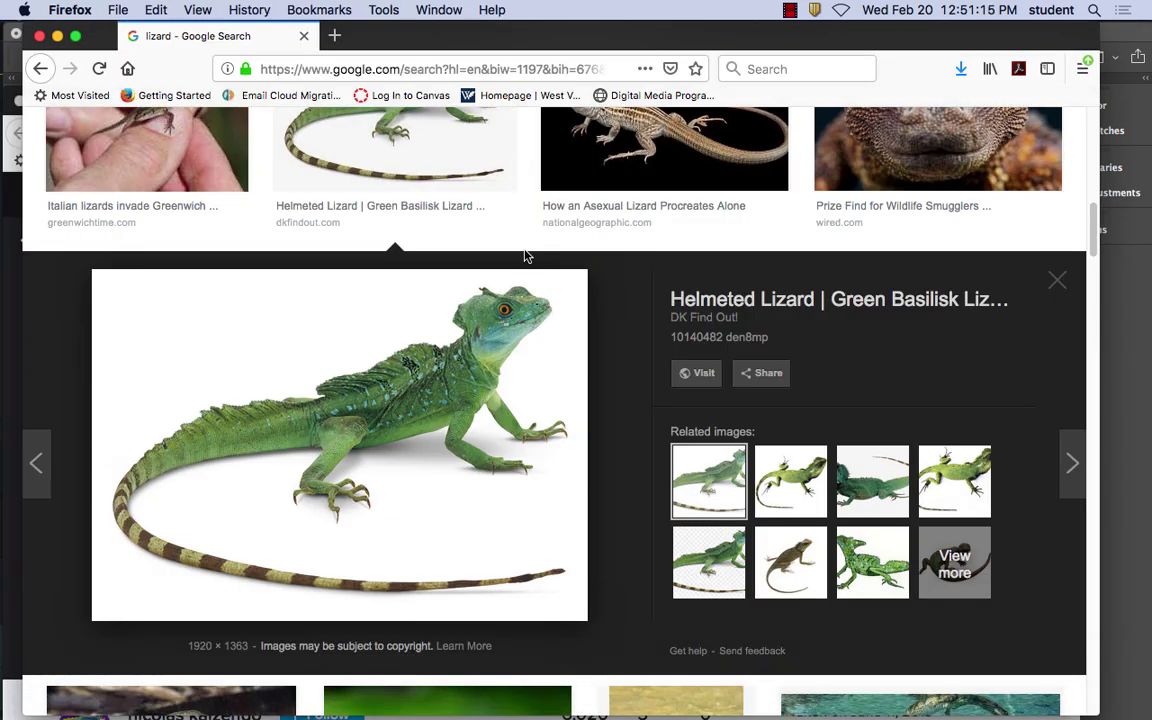
pyautogui.scroll(10, 508, 287)
pyautogui.moveTo(291, 141); pyautogui.dragTo(75, 127)
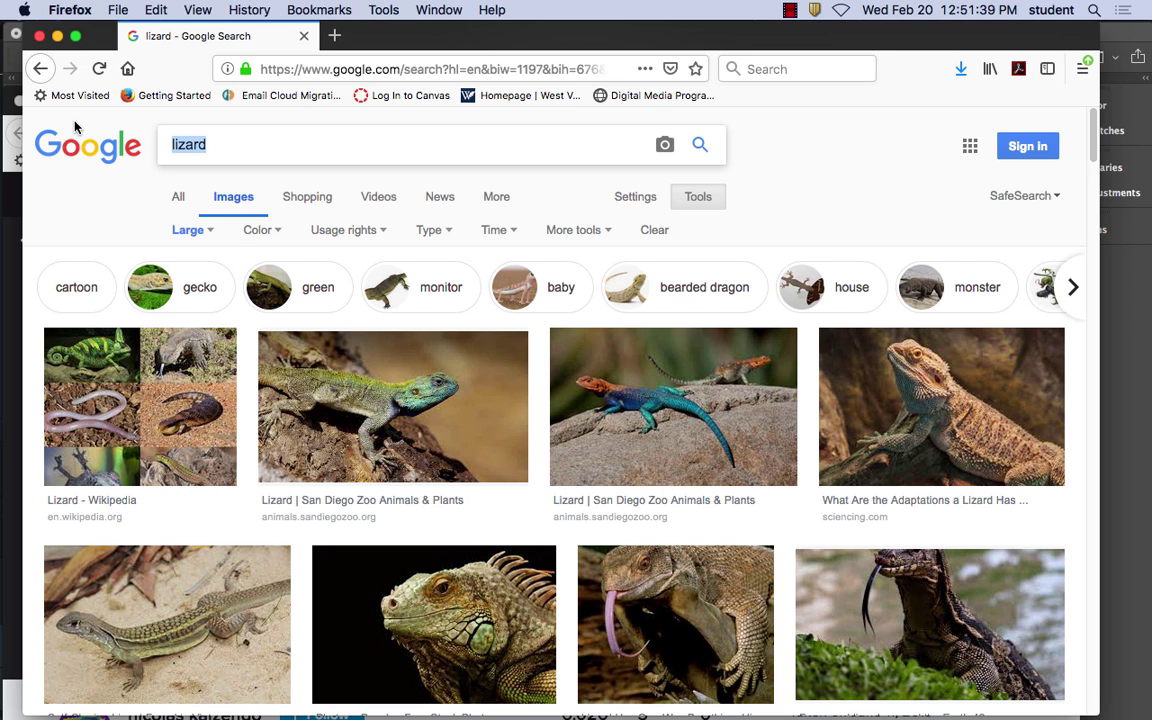
pyautogui.write('mt l')
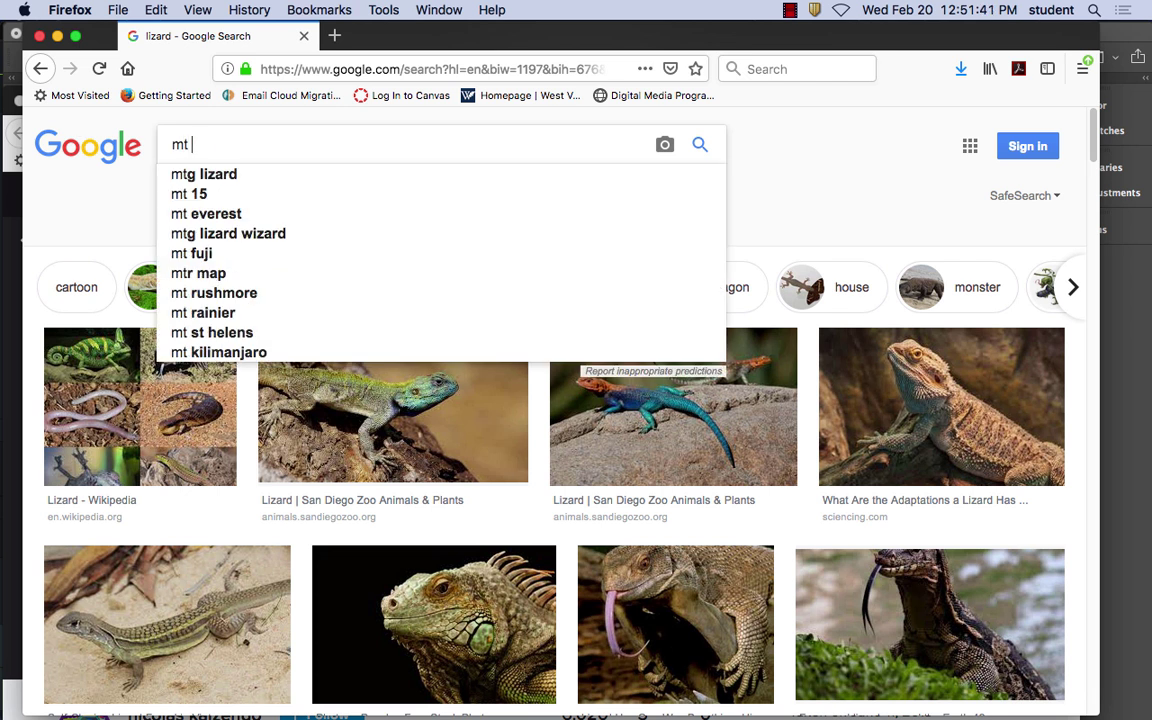
pyautogui.write('assen')
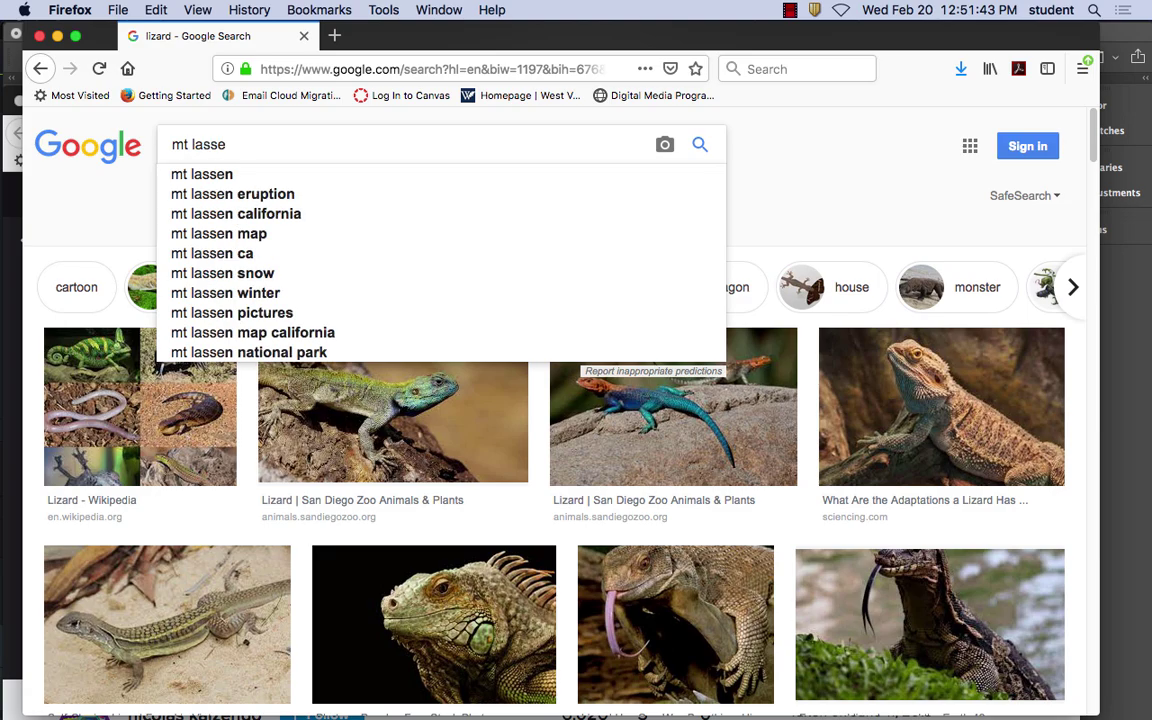
pyautogui.click(229, 176)
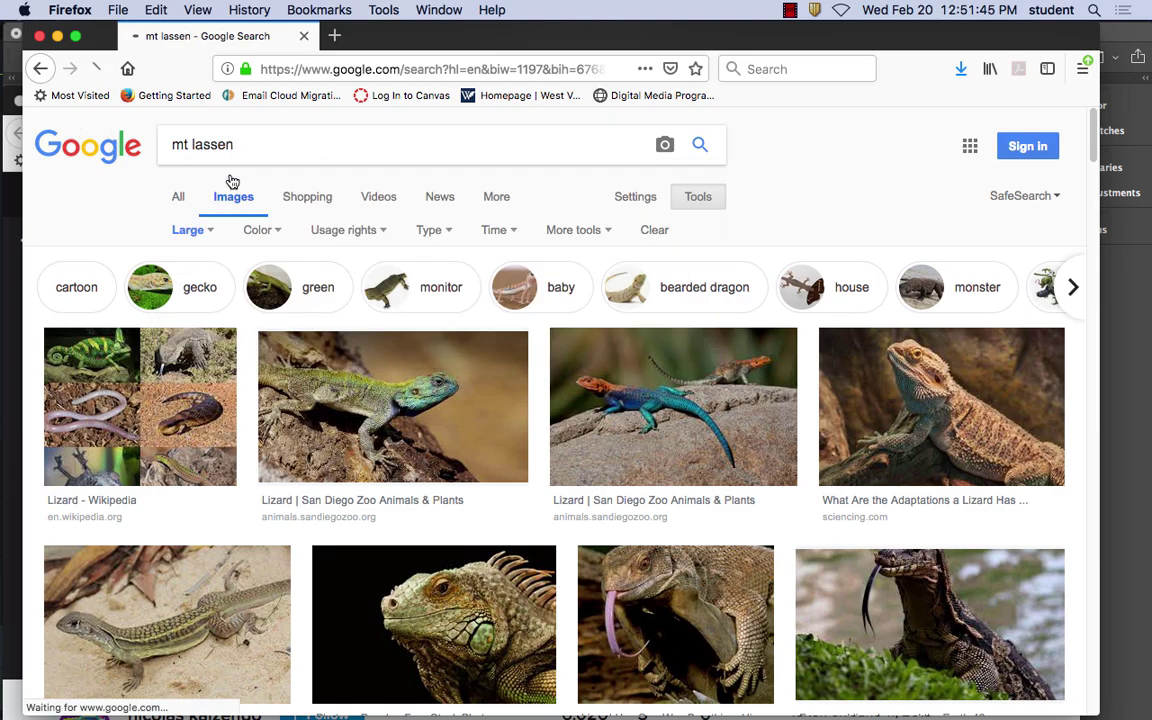
# Browse the results and open the Lassen park highway lake photo
pyautogui.scroll(-15, 599, 503)
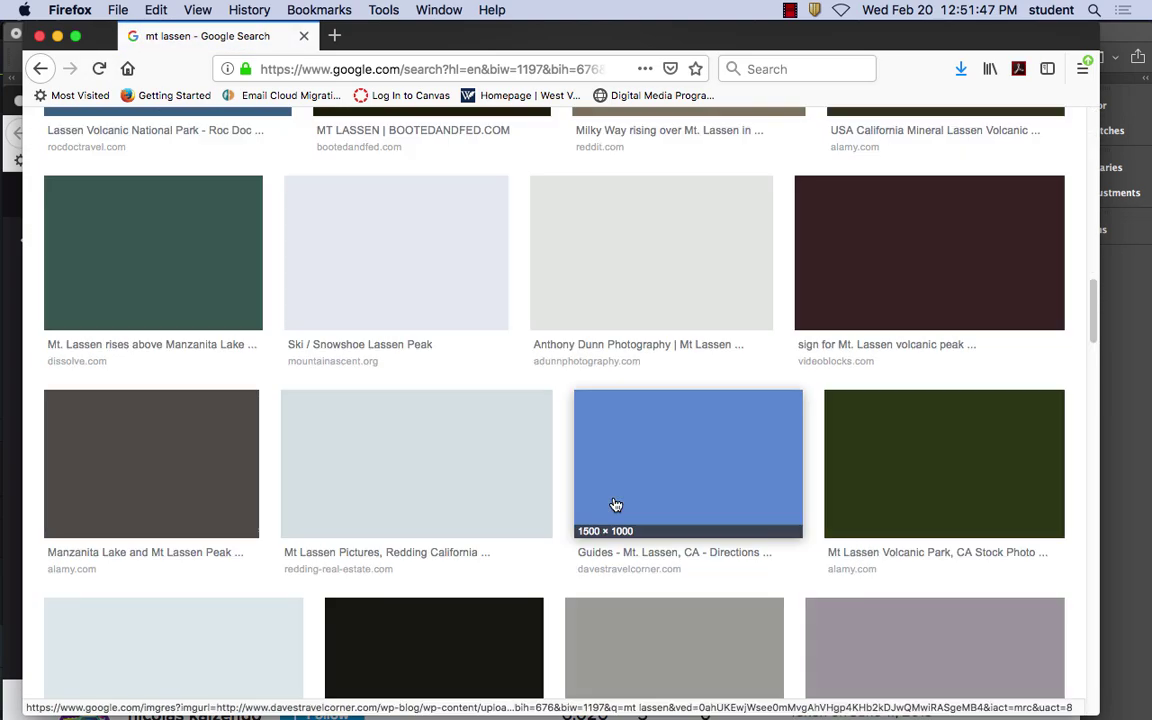
pyautogui.scroll(15, 599, 503)
pyautogui.scroll(-8, 610, 505)
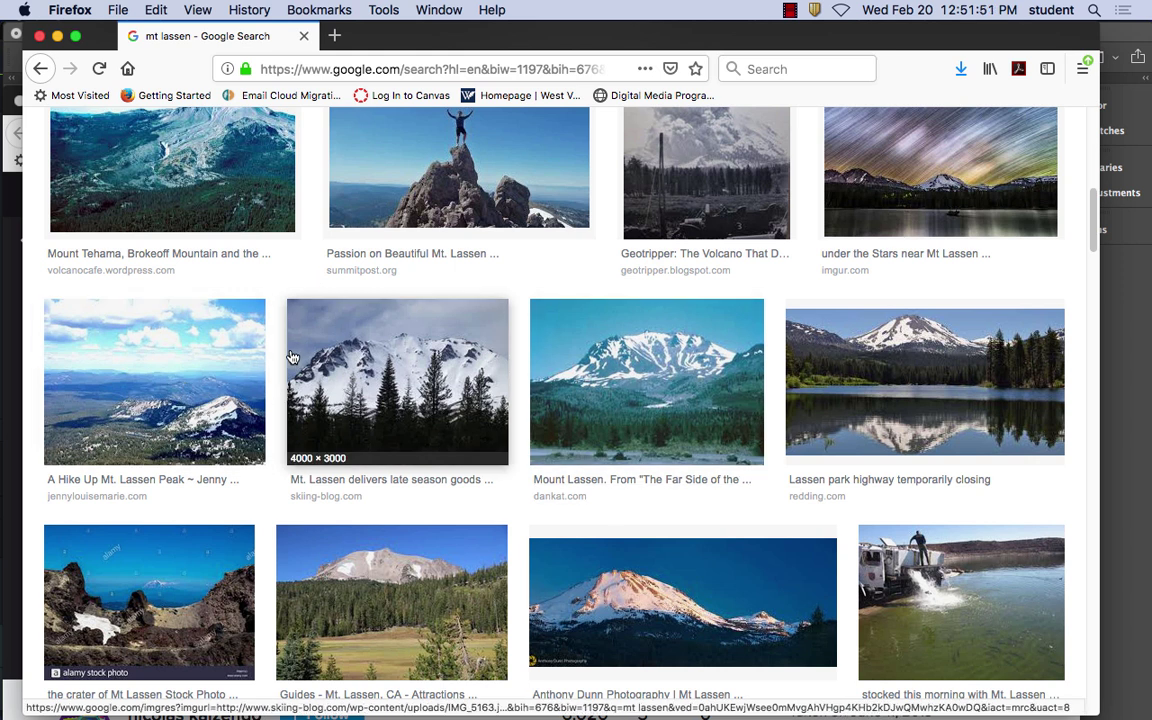
pyautogui.scroll(2, 168, 348)
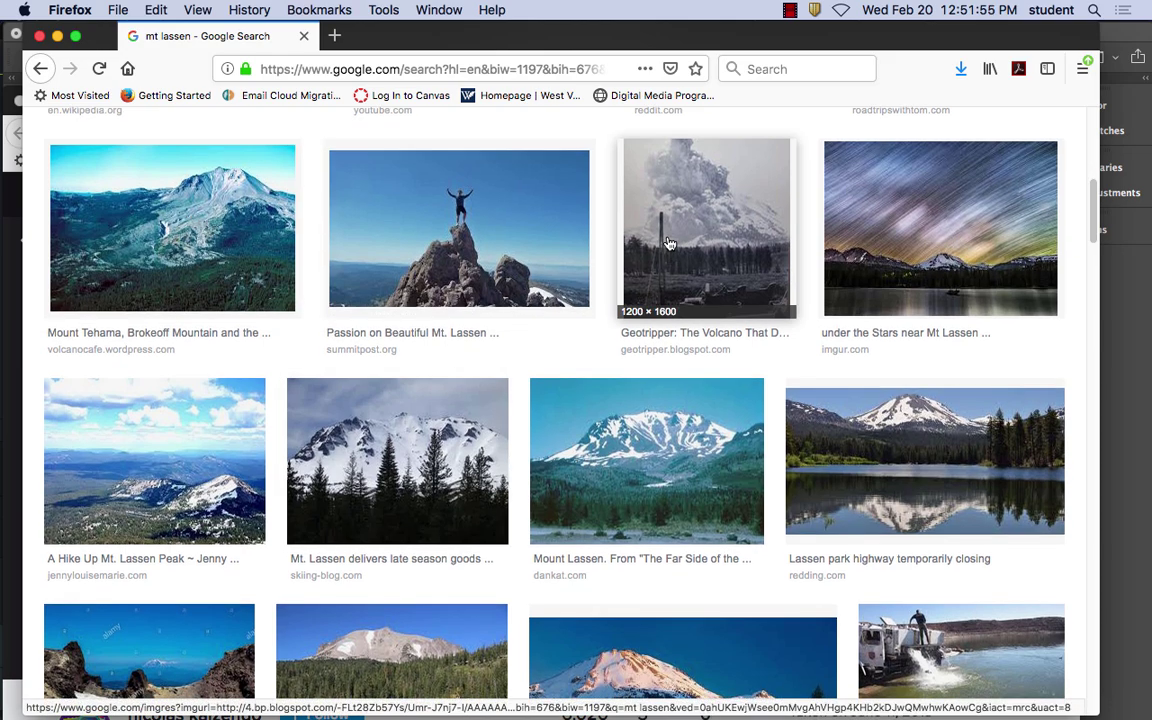
pyautogui.scroll(-3, 555, 440)
pyautogui.scroll(-3, 563, 448)
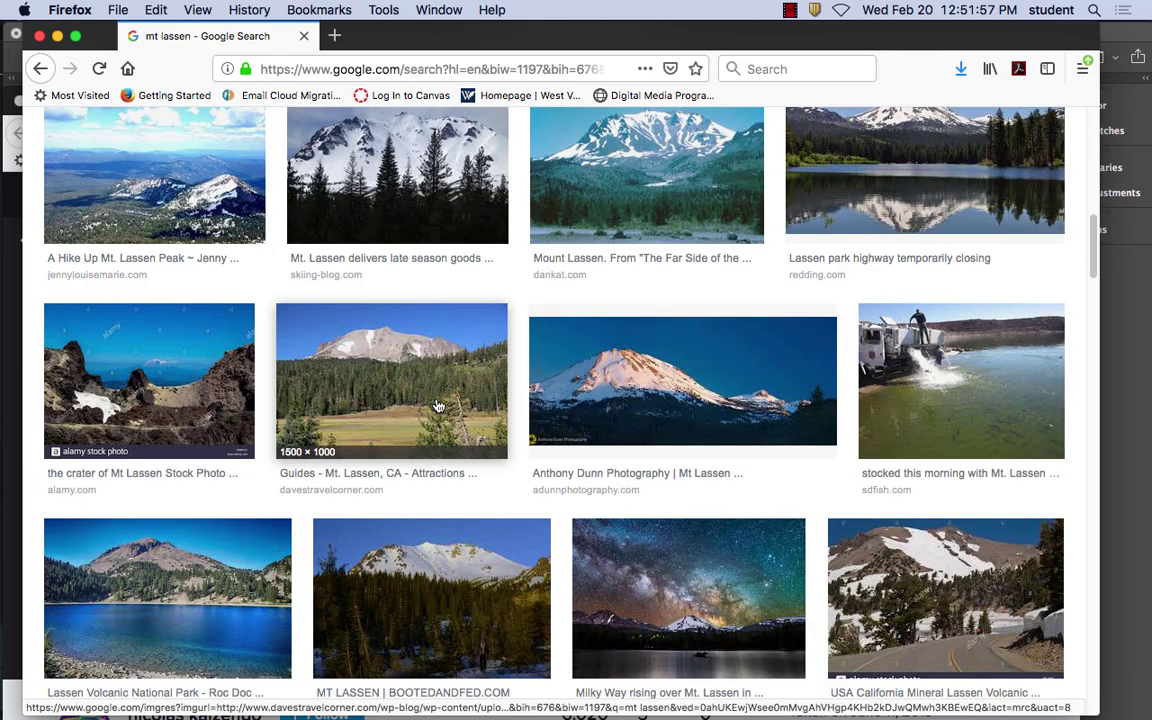
pyautogui.scroll(7, 681, 407)
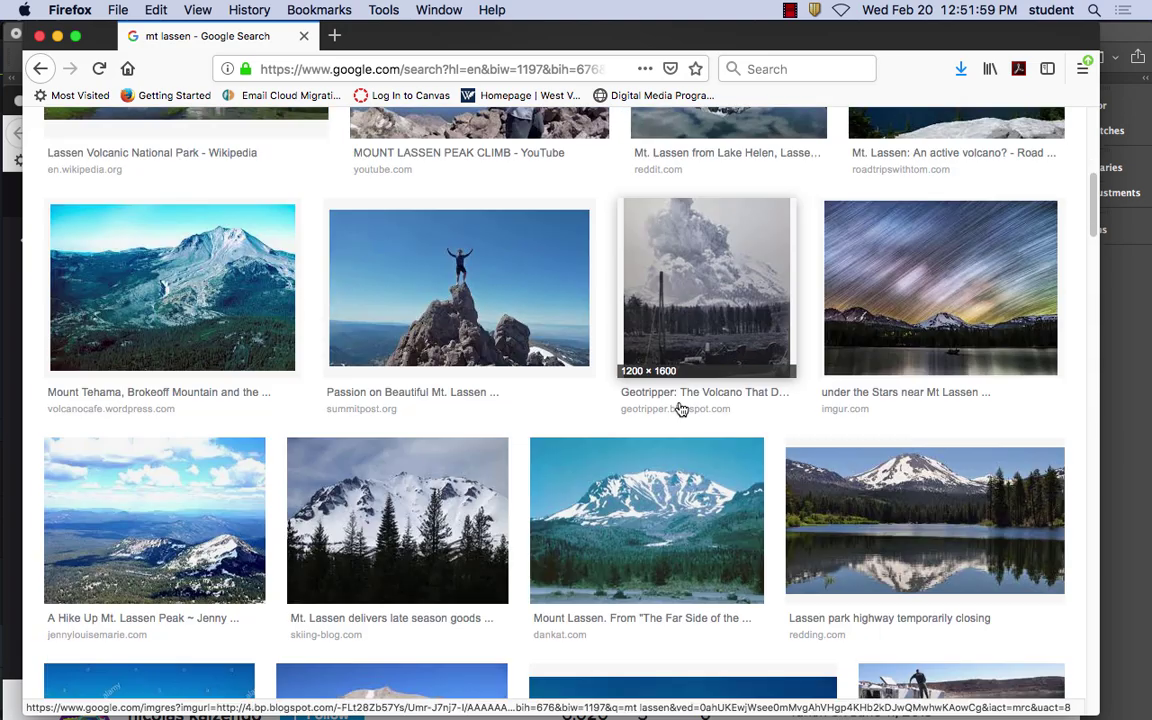
pyautogui.click(801, 428)
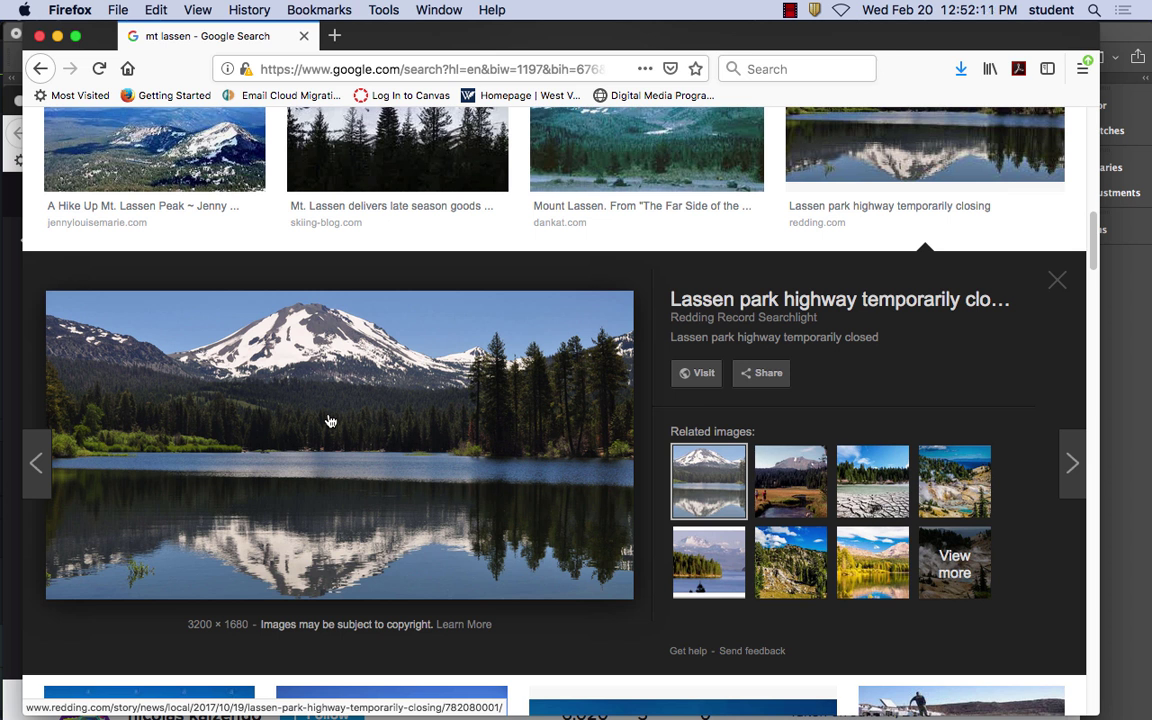
# Copy the mountain lake photo and return to the Photoshop composite
pyautogui.rightClick(368, 340)
pyautogui.click(449, 516)
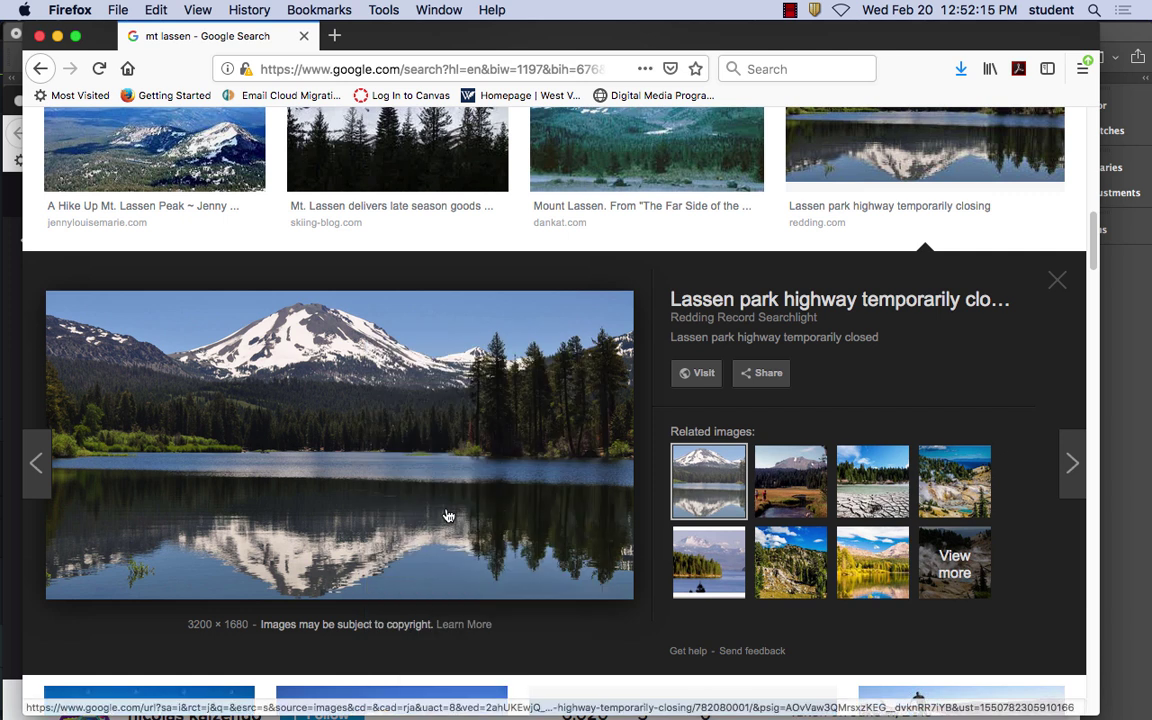
pyautogui.moveTo(537, 716)
pyautogui.click(564, 688)
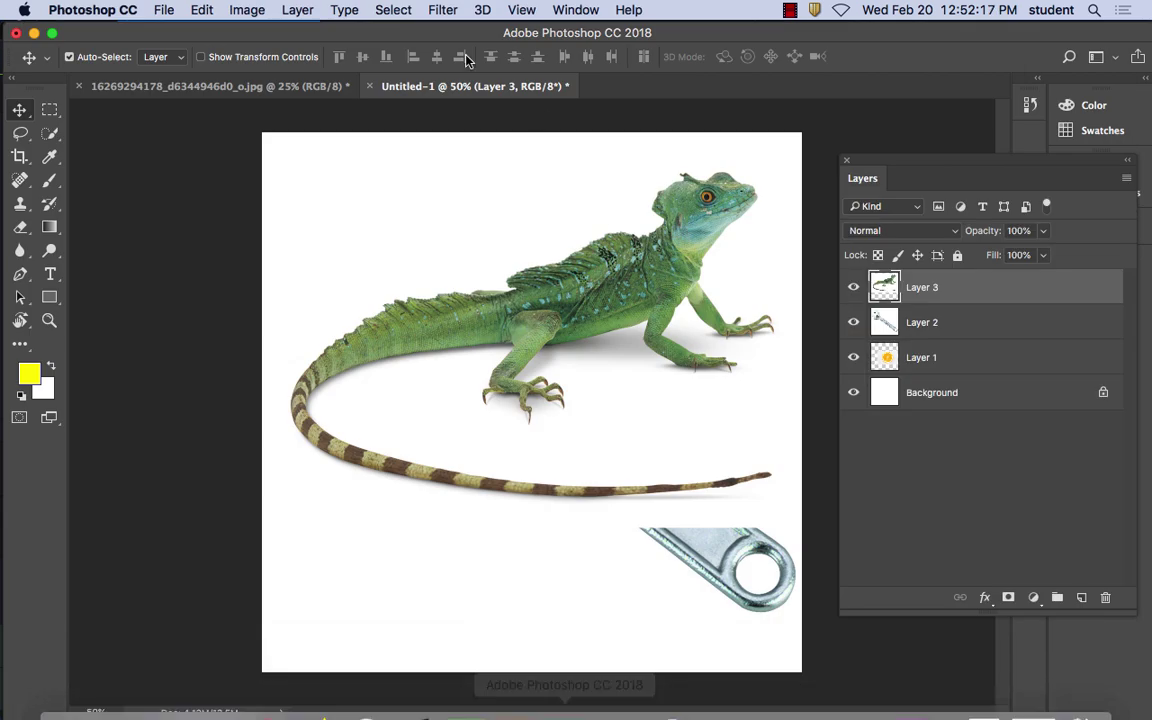
# Paste the mountain lake photo as Layer 4 and centre its snowy peak
pyautogui.click(200, 10)
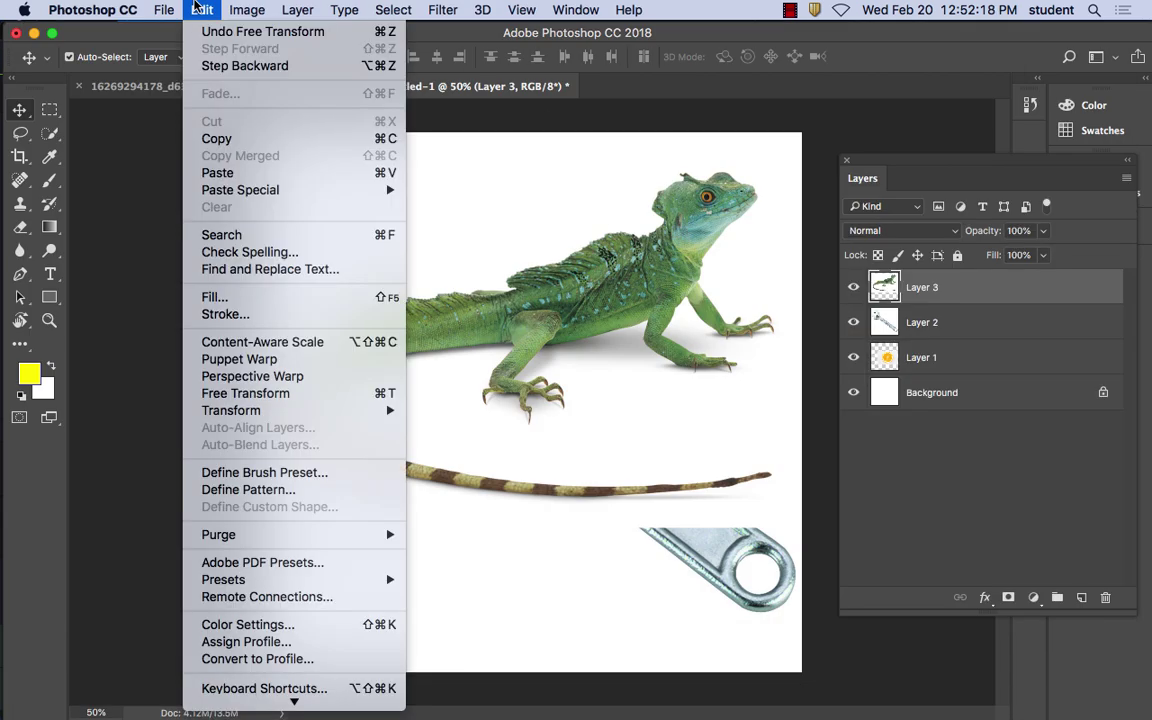
pyautogui.click(215, 172)
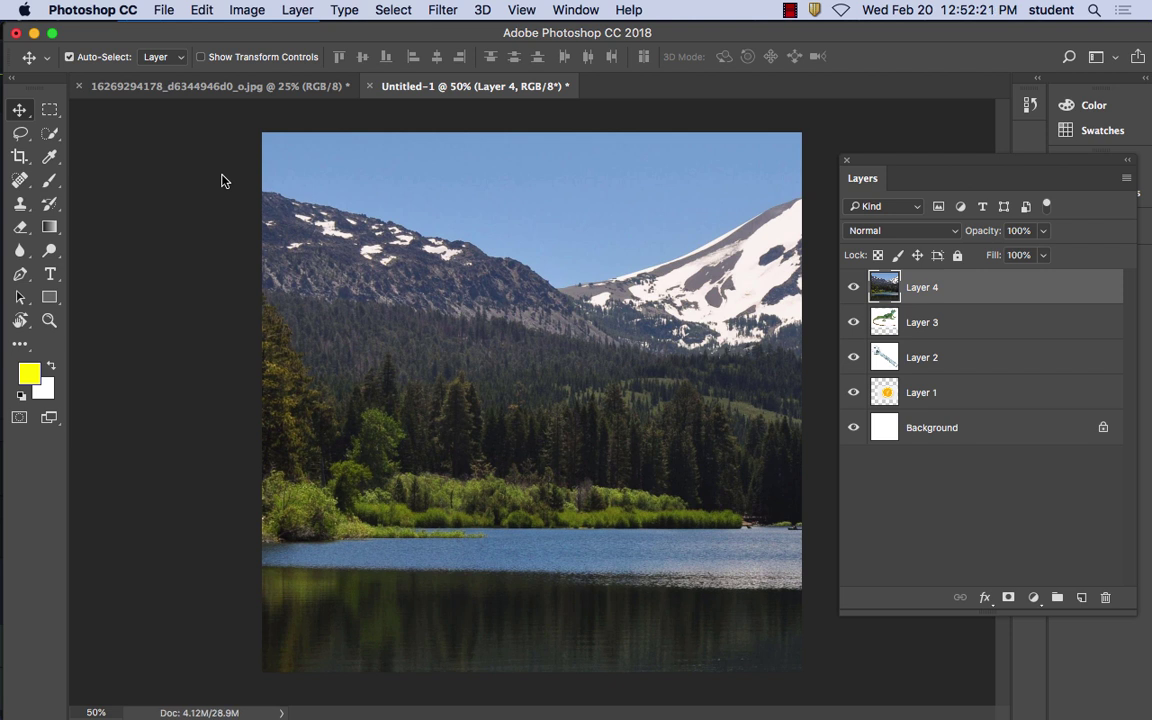
pyautogui.moveTo(593, 247); pyautogui.dragTo(490, 260)
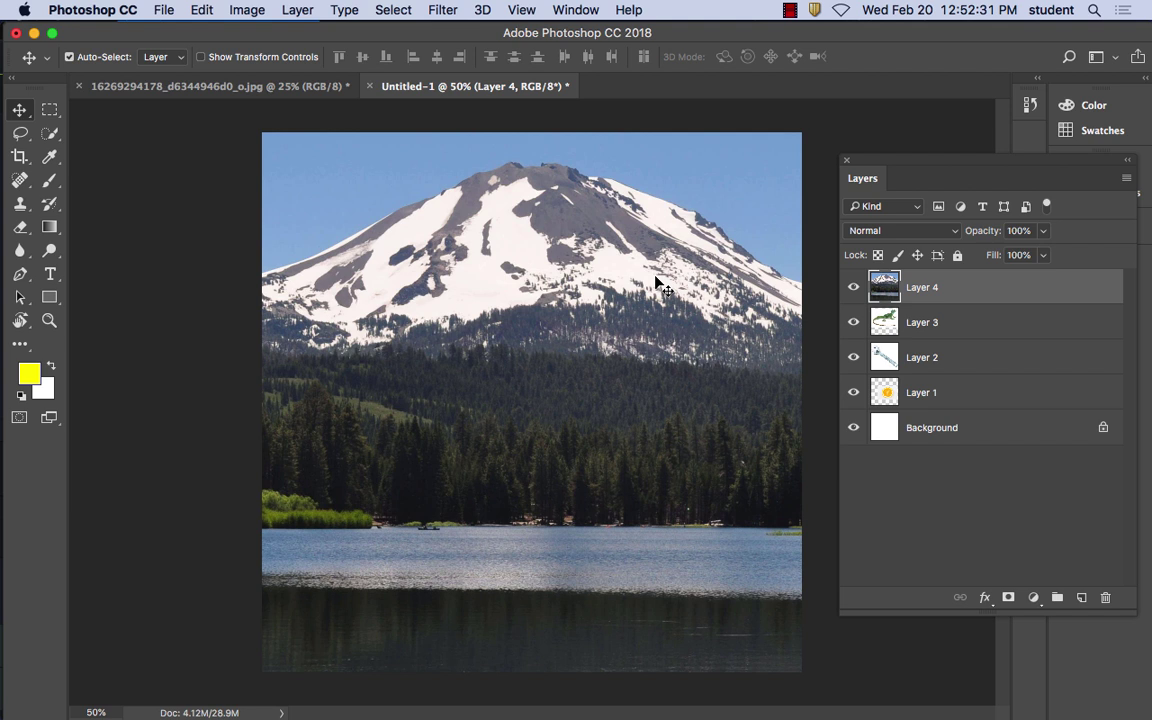
# Drag Layer 4 down just above Background and shift the Layers panel rightward
pyautogui.moveTo(889, 168); pyautogui.dragTo(740, 116)
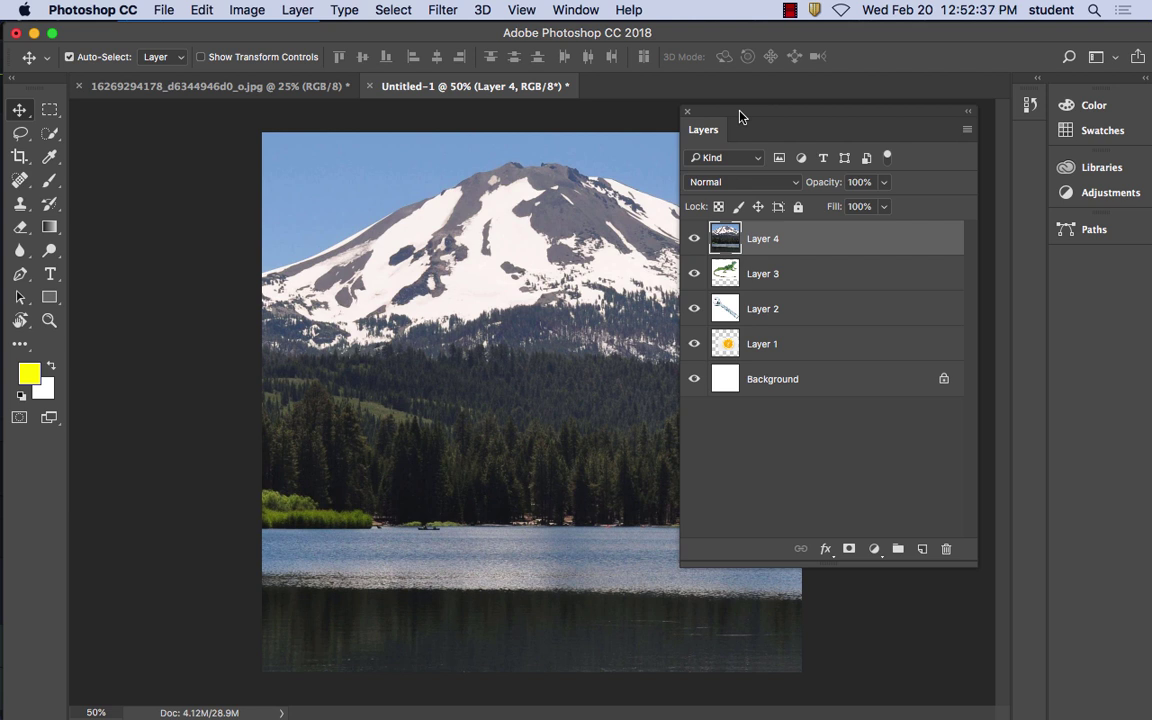
pyautogui.moveTo(791, 245); pyautogui.dragTo(770, 358)
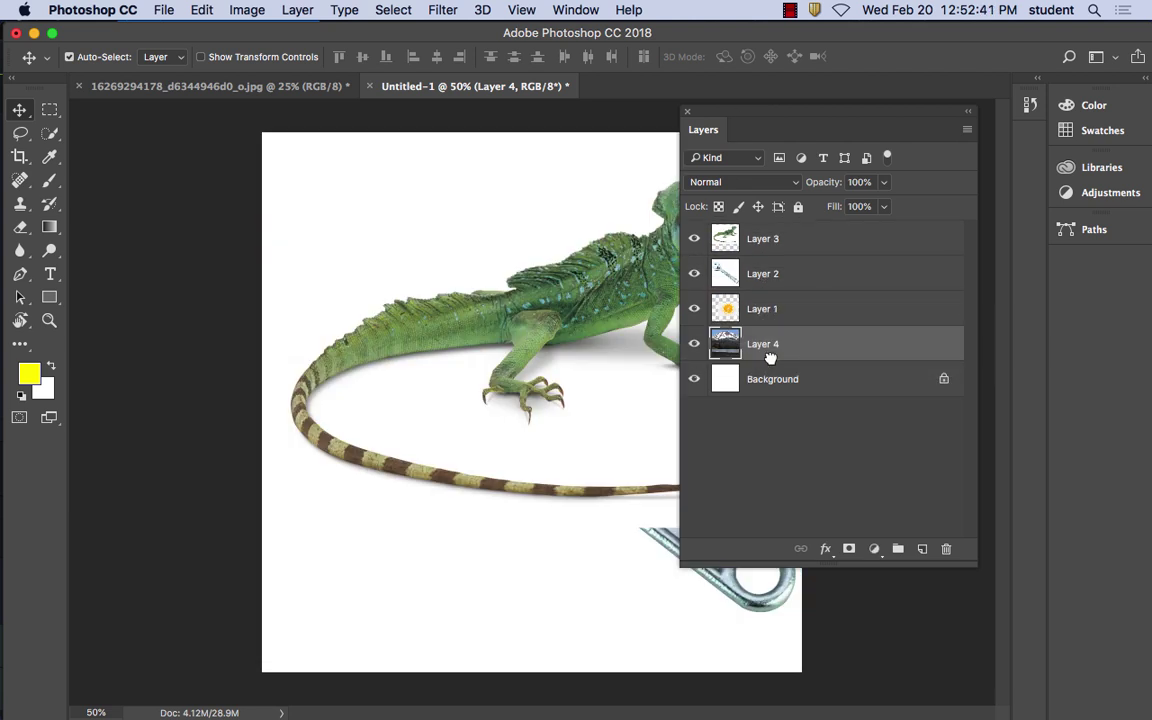
pyautogui.moveTo(752, 116); pyautogui.dragTo(874, 141)
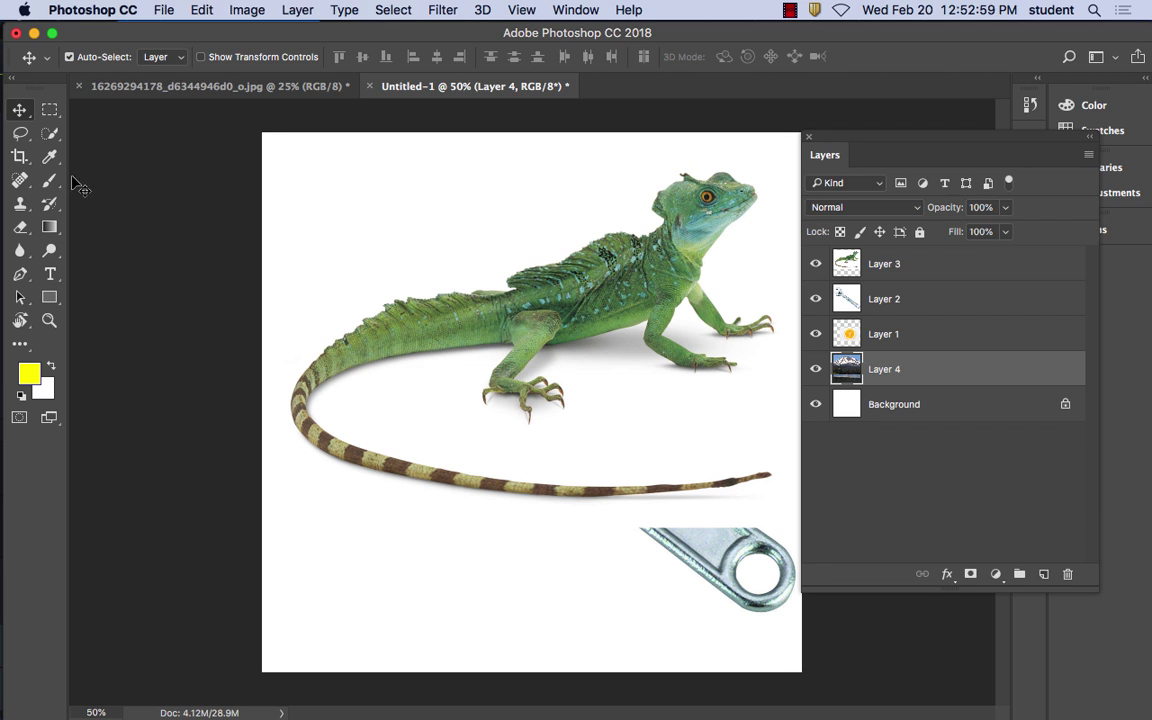
pyautogui.click(49, 110)
# Select the white backdrop around the lizard on Layer 3 with the Magic Wand
pyautogui.click(48, 135)
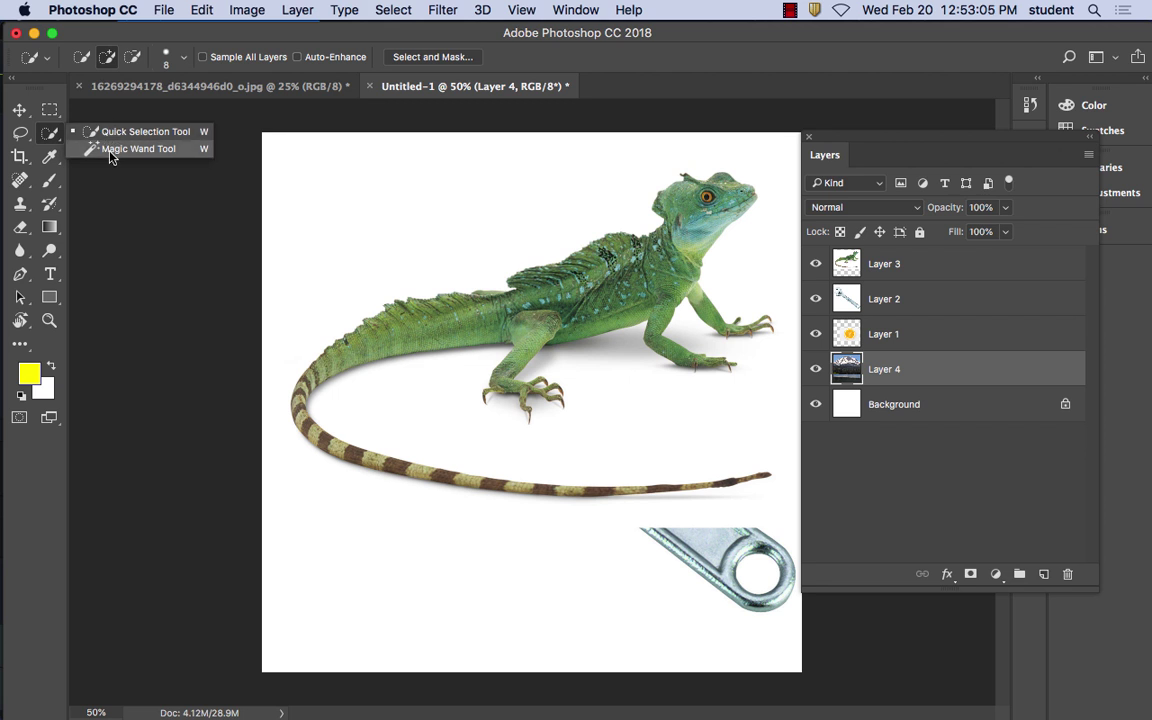
pyautogui.click(110, 150)
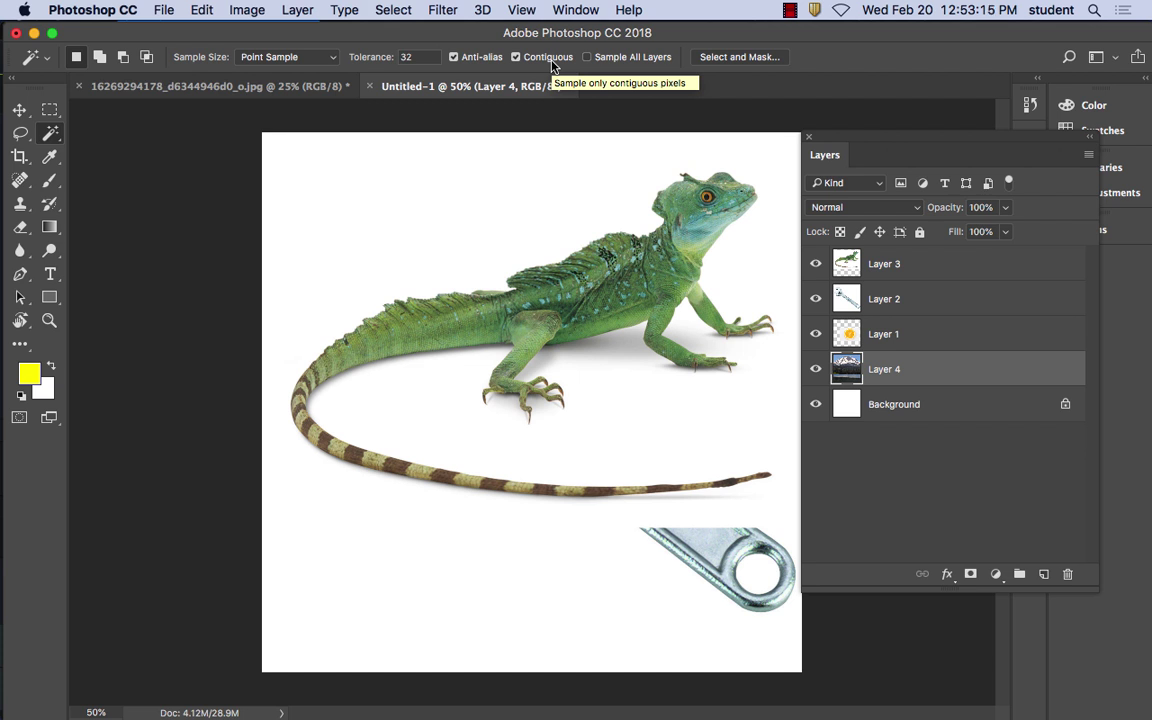
pyautogui.click(555, 240)
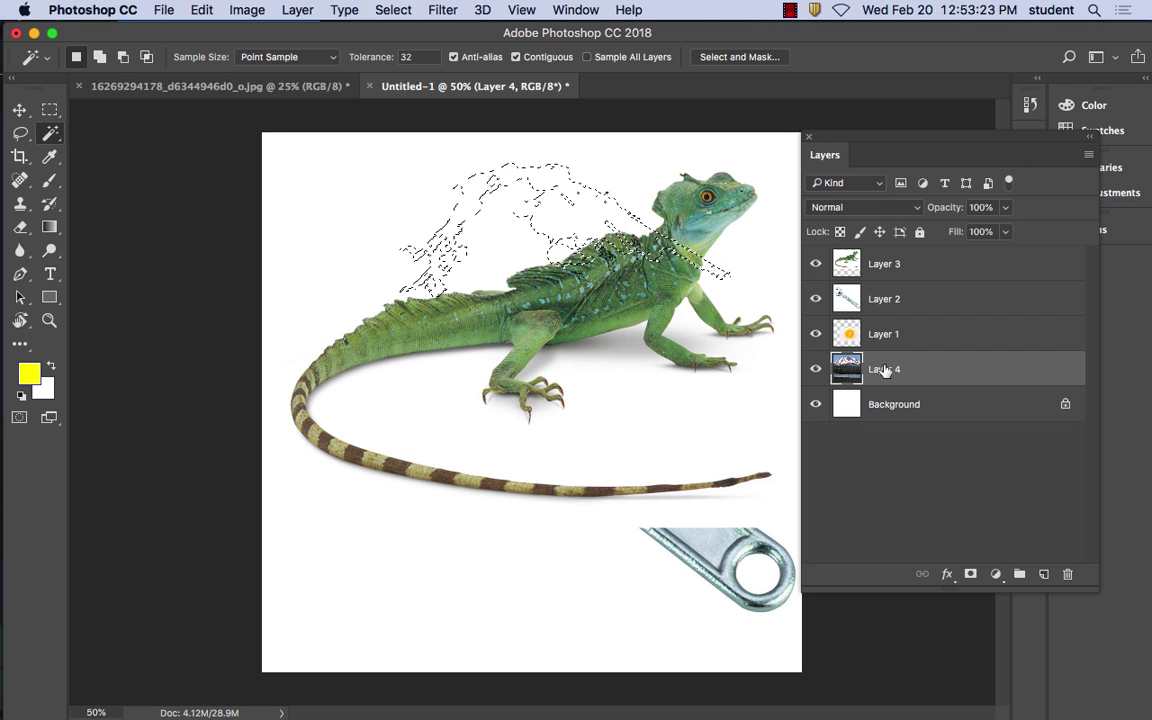
pyautogui.click(890, 264)
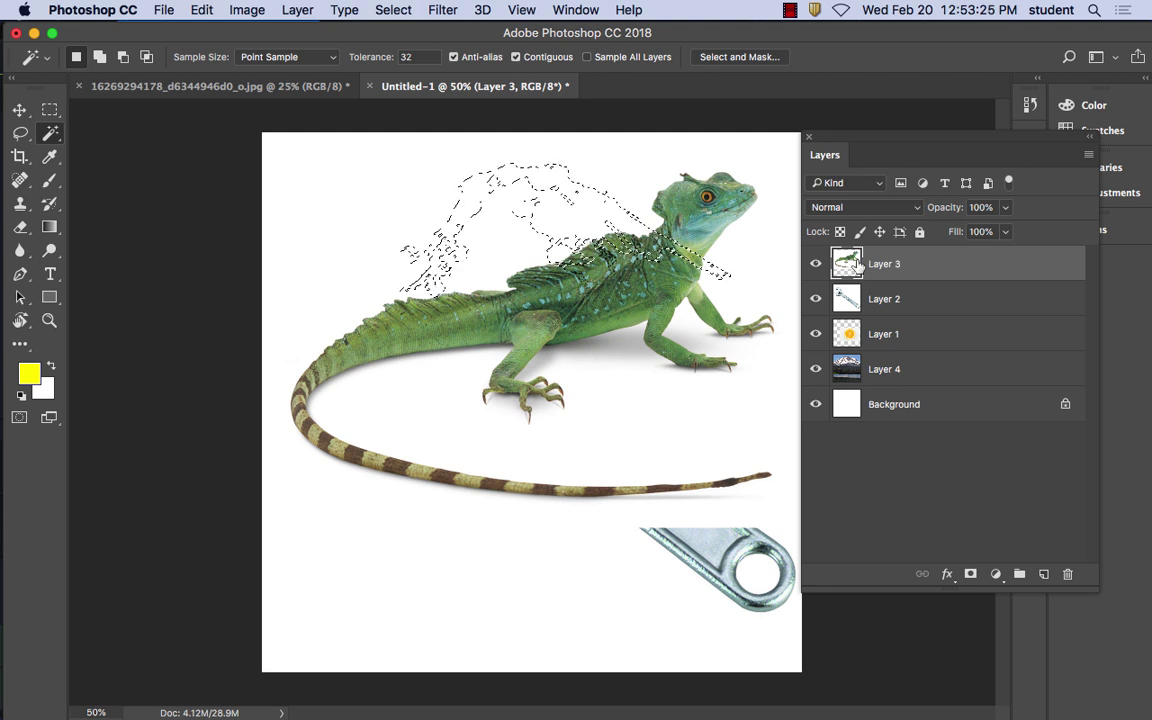
pyautogui.click(641, 191)
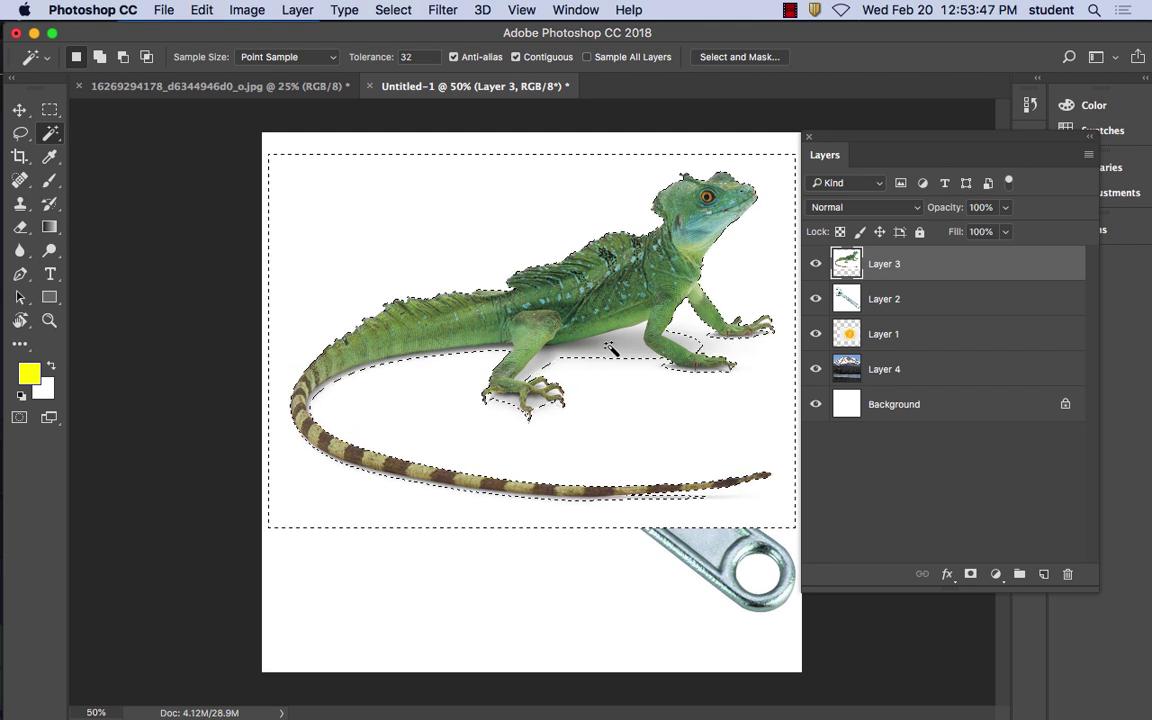
# Add the belly shadow to the selection and delete it from the lizard layer
pyautogui.press('shift')
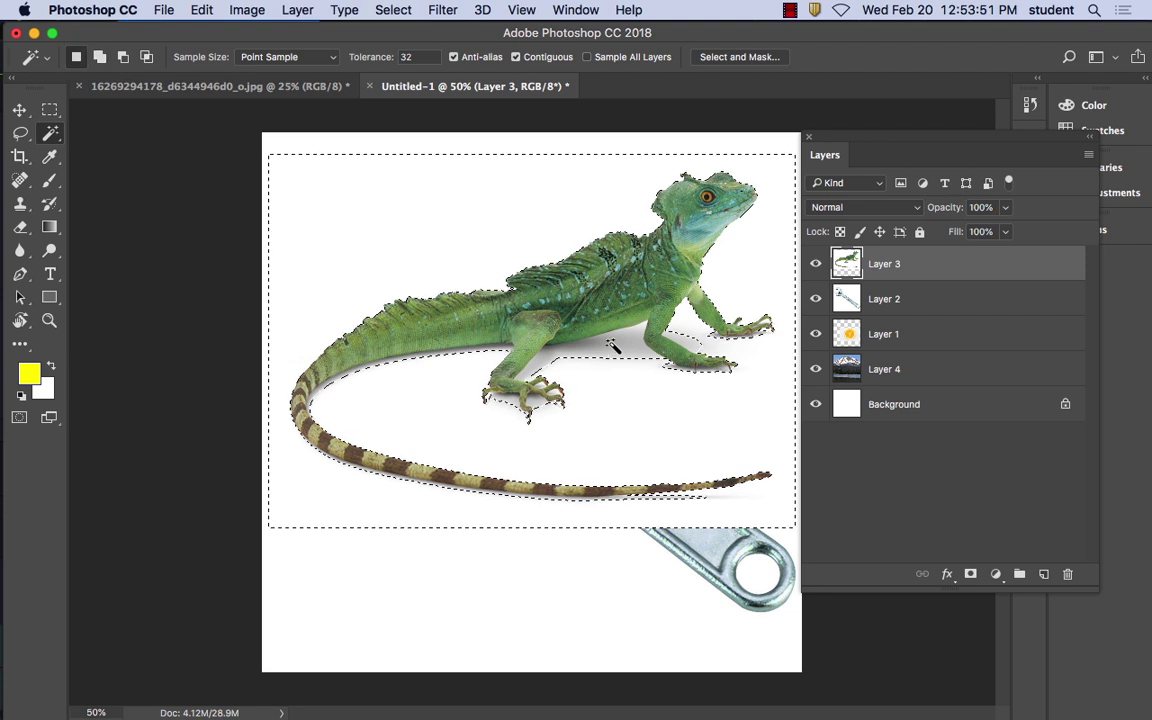
pyautogui.press('shift')
pyautogui.press('shift')
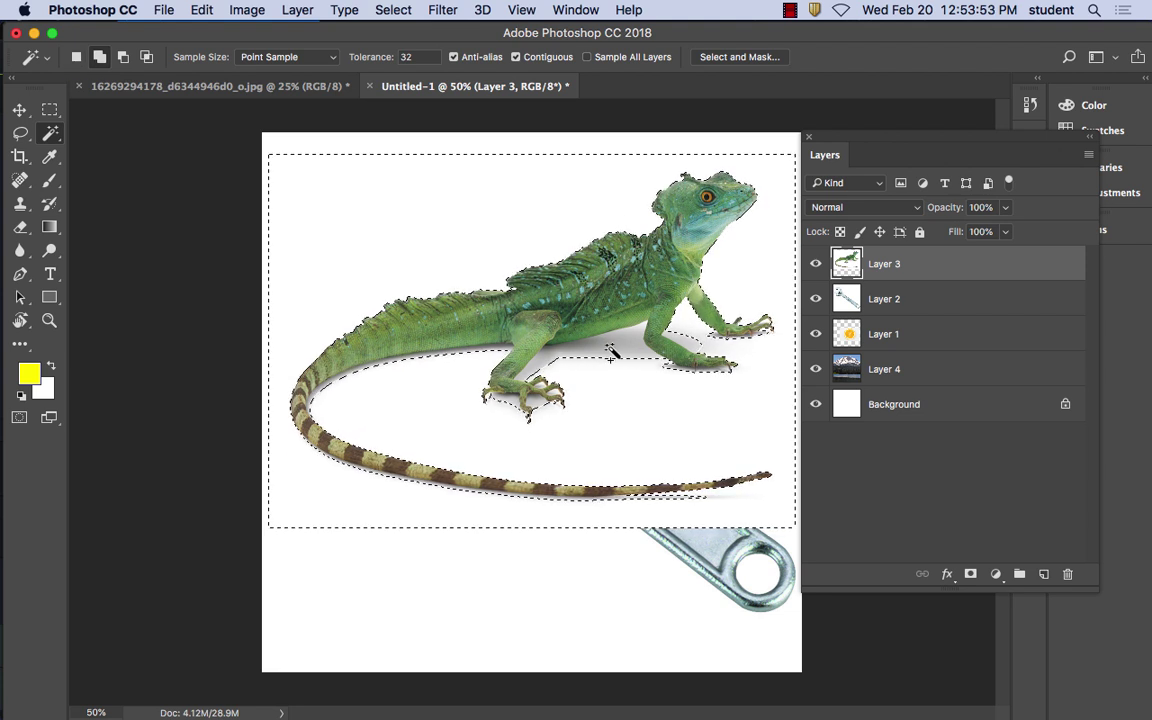
pyautogui.keyDown('shift'); pyautogui.click(628, 363); pyautogui.keyUp('shift')
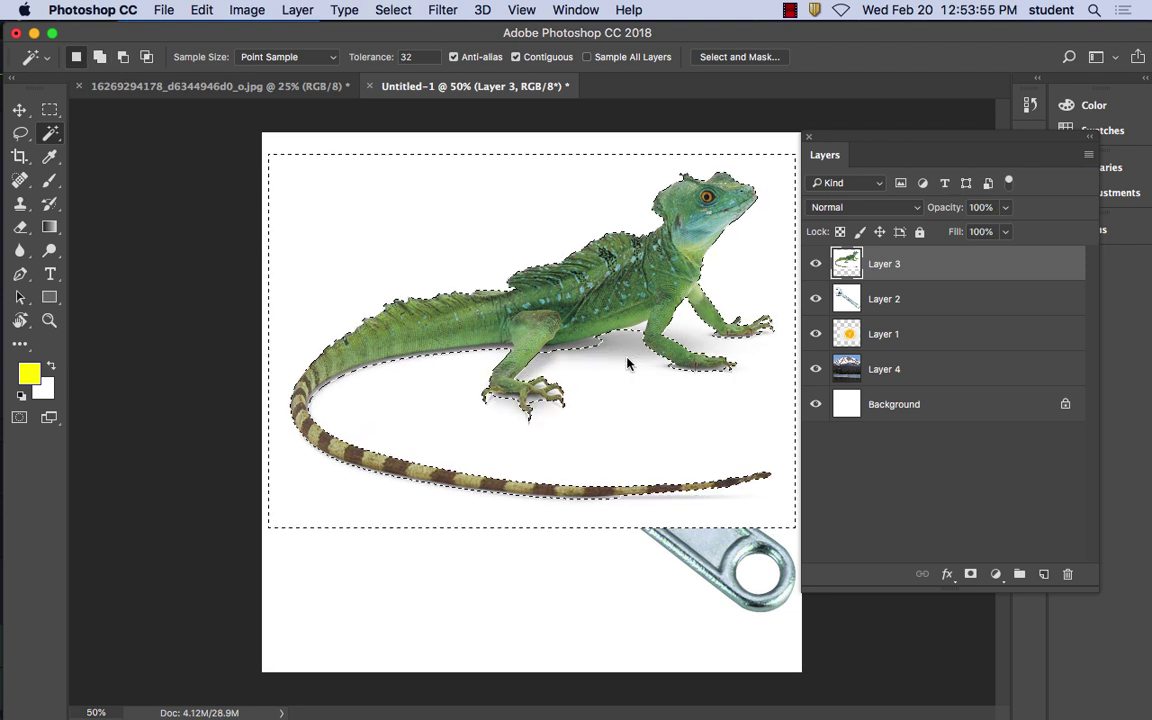
pyautogui.press('shift')
pyautogui.press('shift')
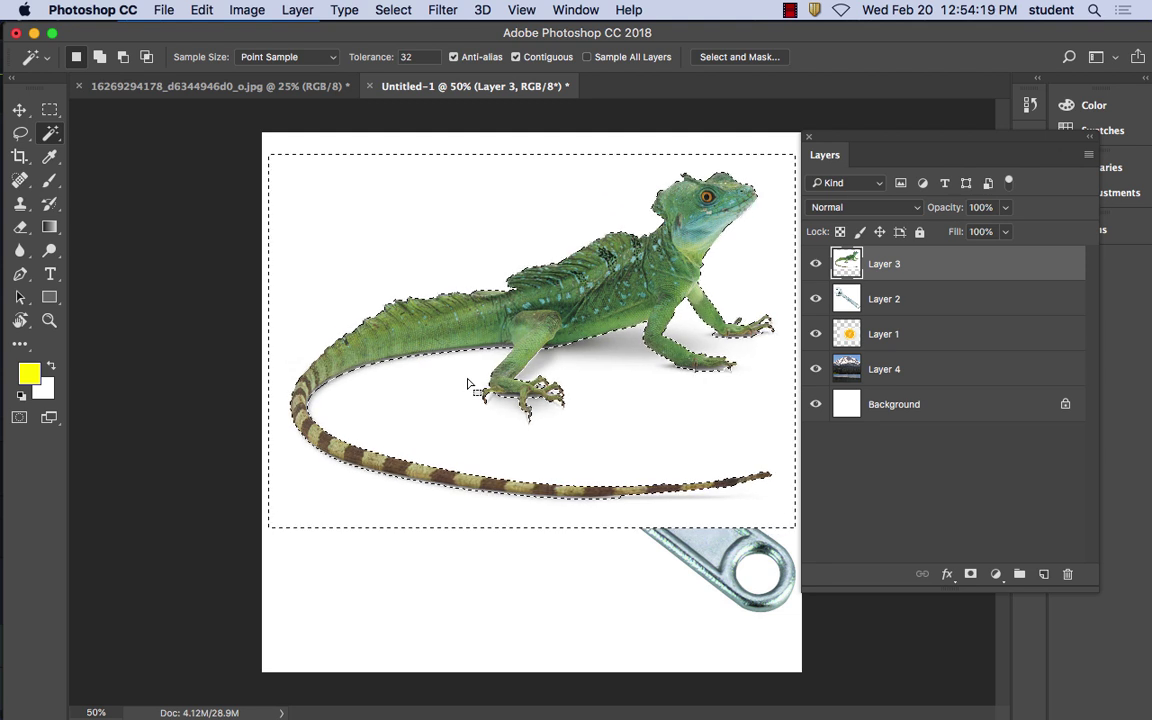
pyautogui.press('Delete')
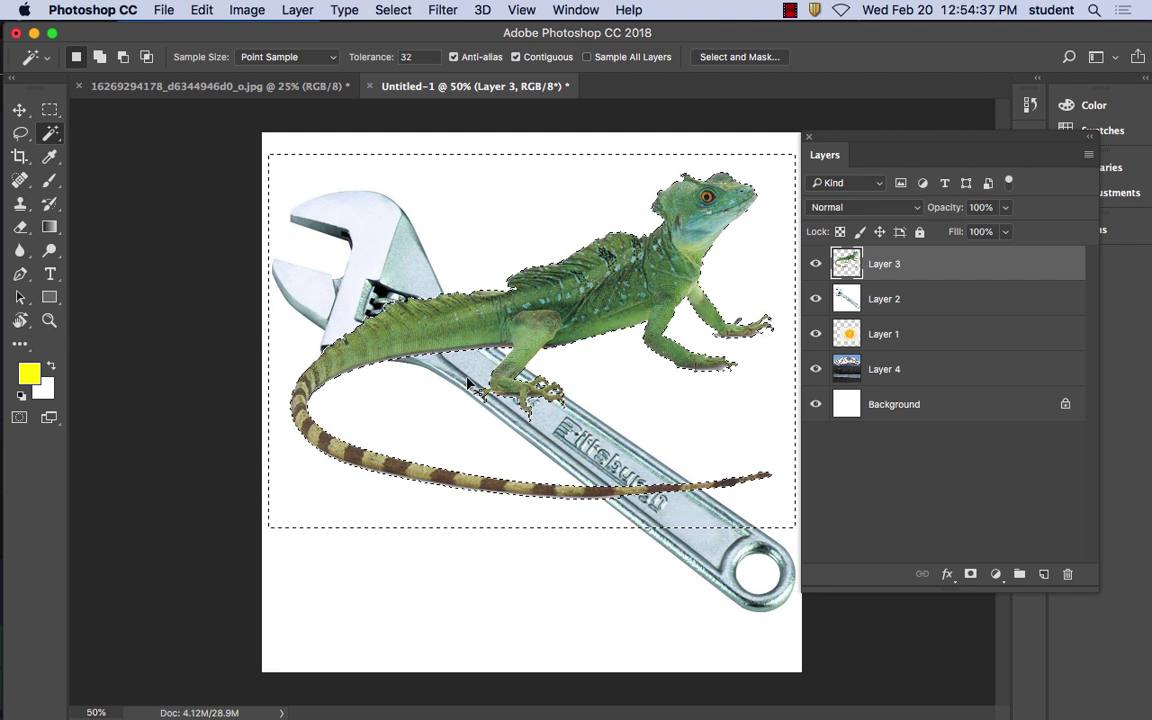
# Deselect, drag the lizard down and left with the Move tool, then hide Layer 3
pyautogui.press('super+d')
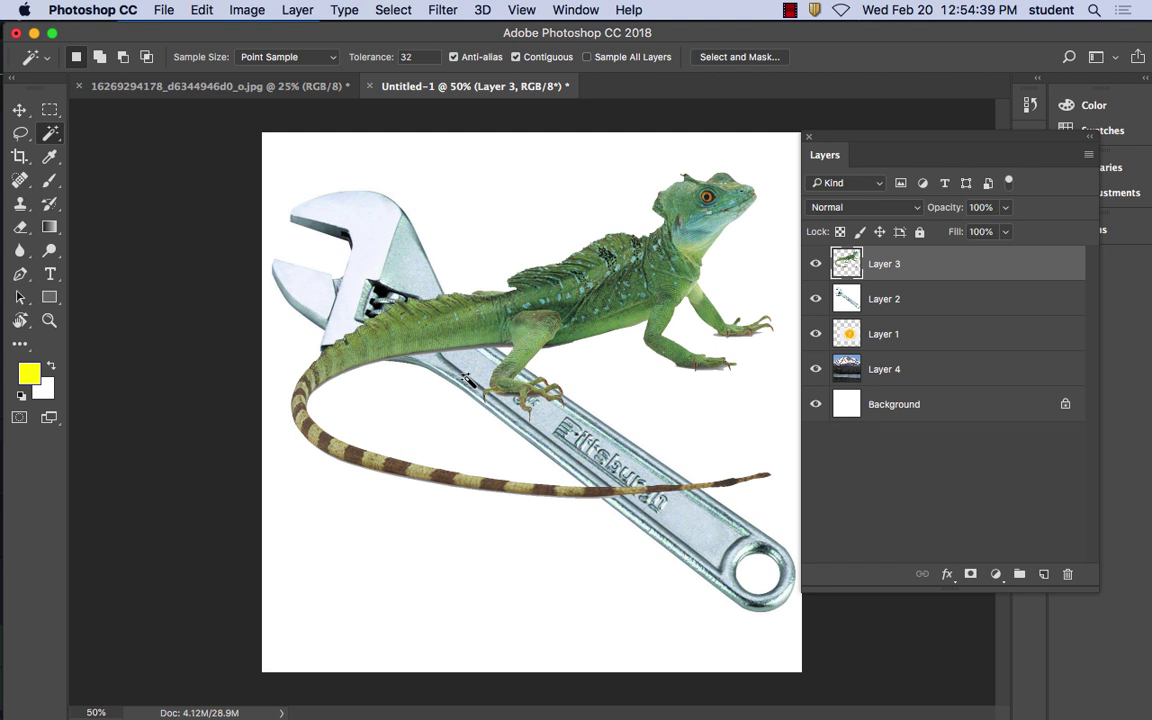
pyautogui.click(14, 112)
pyautogui.moveTo(620, 284); pyautogui.dragTo(618, 437)
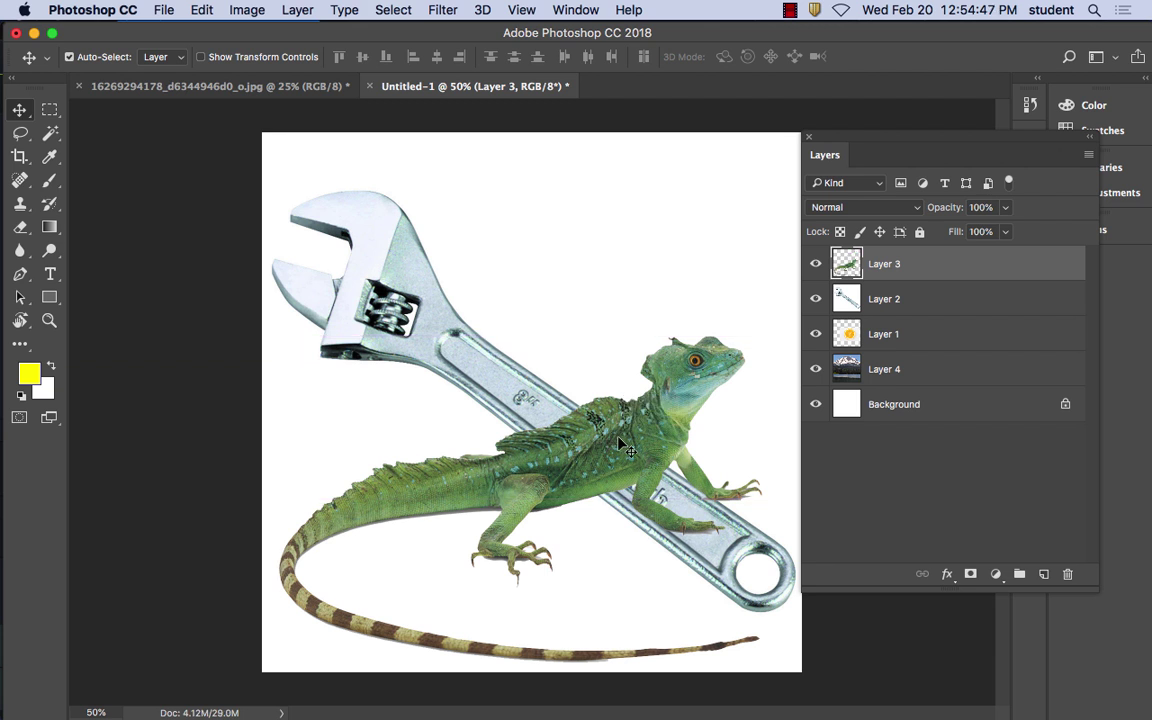
pyautogui.click(816, 264)
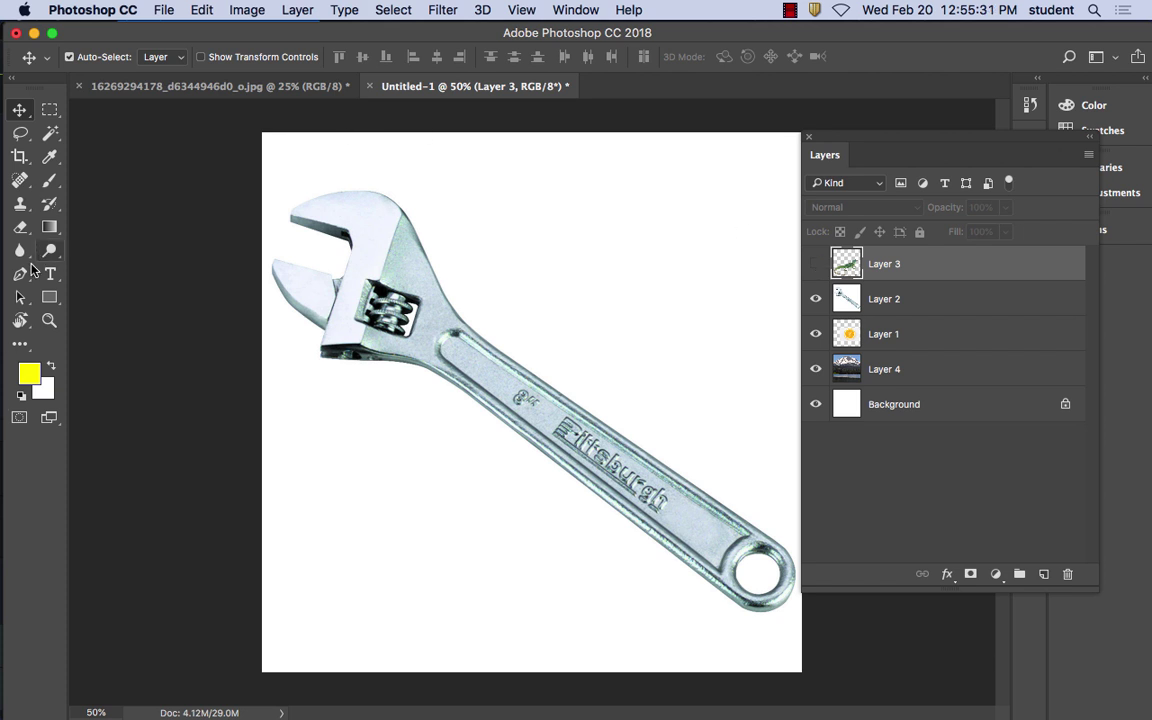
# With the Pen Tool, place anchors up the wrench's neck toward its head
pyautogui.click(20, 274)
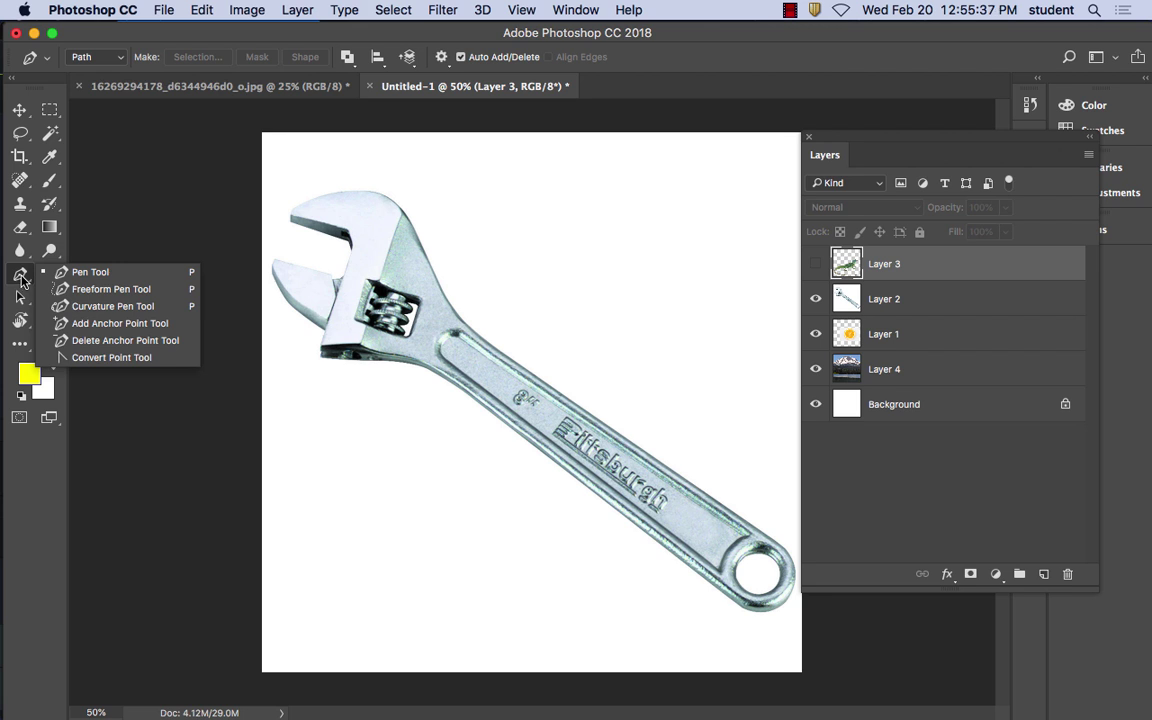
pyautogui.click(90, 272)
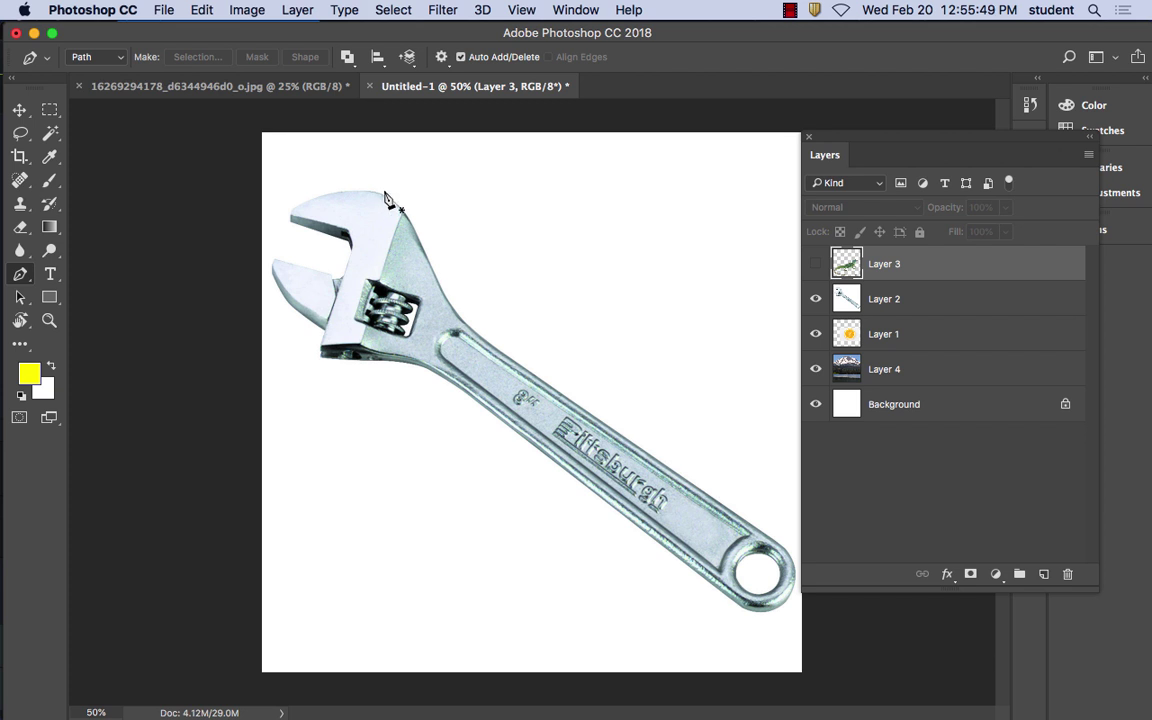
pyautogui.click(488, 344)
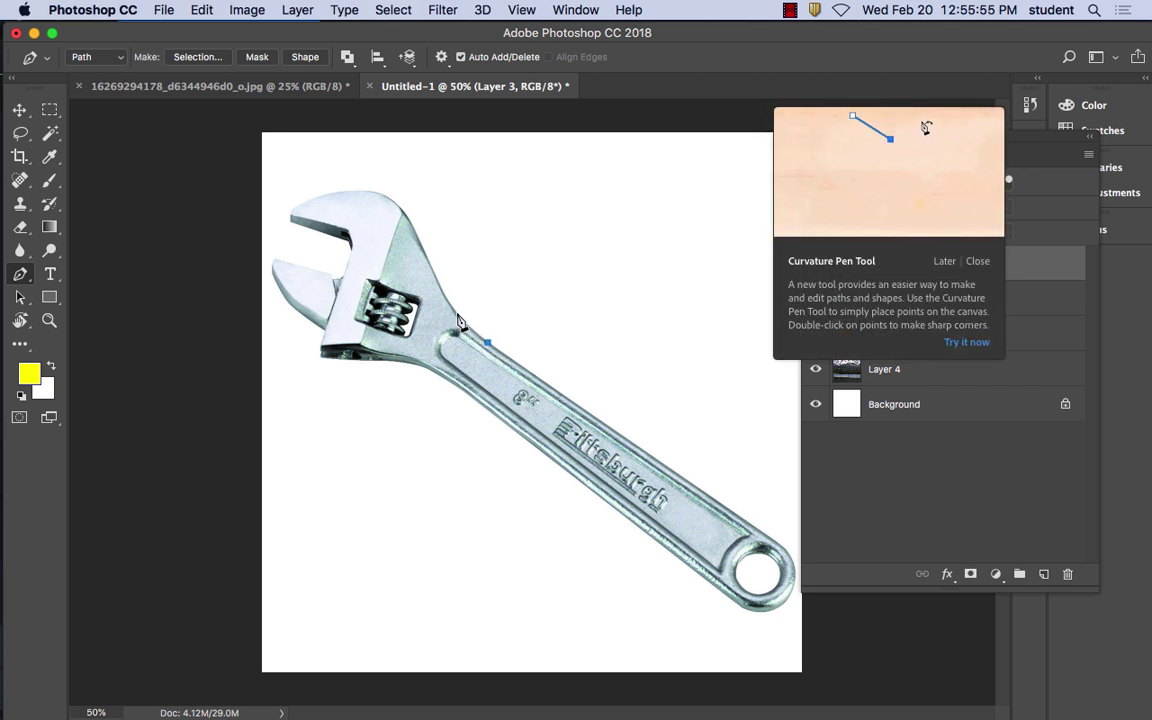
pyautogui.click(452, 306)
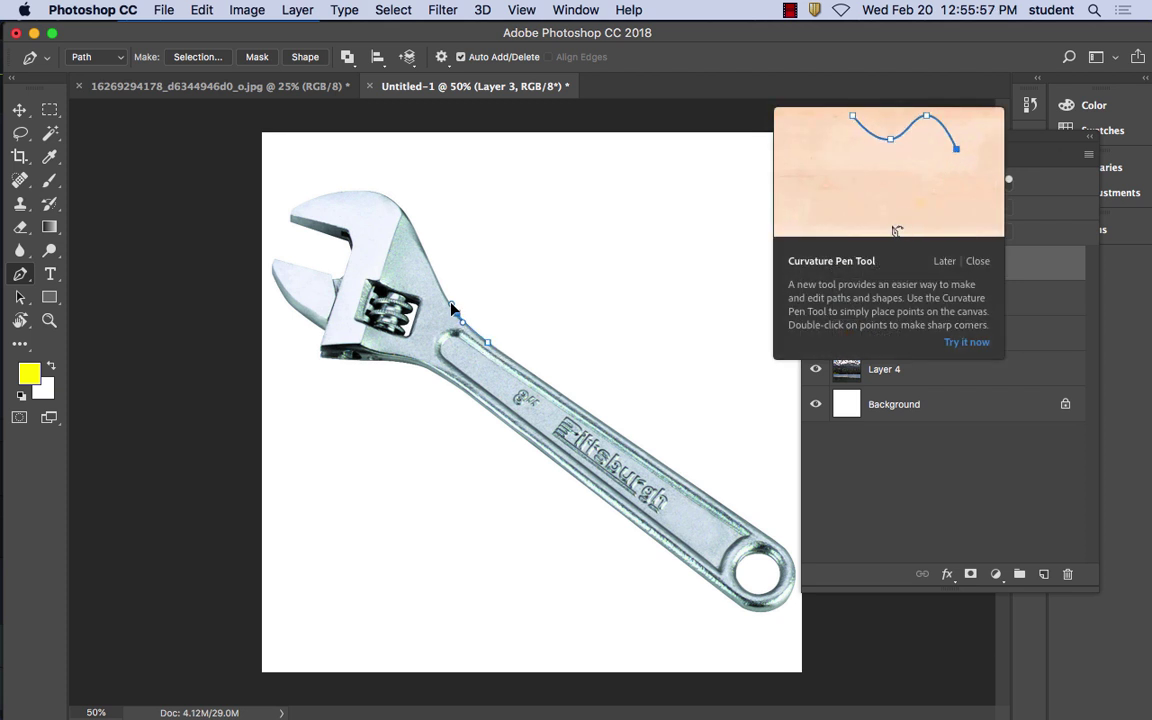
pyautogui.click(431, 265)
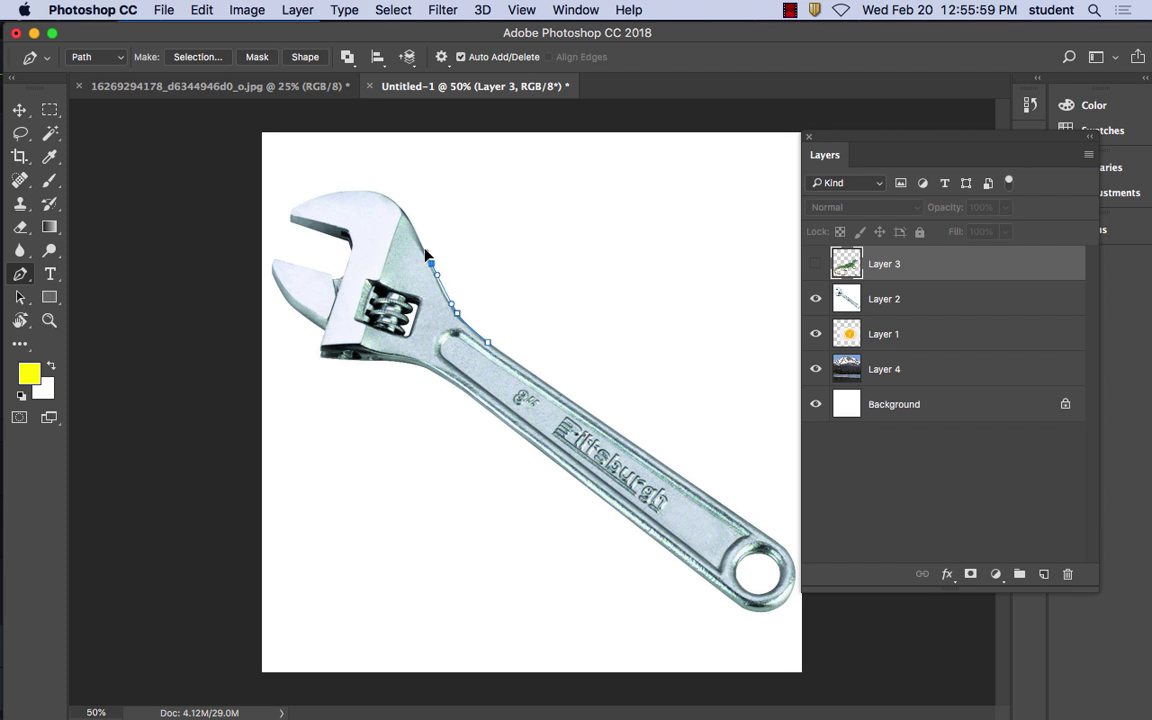
pyautogui.click(418, 233)
pyautogui.moveTo(418, 233); pyautogui.dragTo(424, 248)
# Trace anchors around the upper jaw's rounded top, left tip and inner edge to the lower jaw tip
pyautogui.moveTo(398, 205); pyautogui.dragTo(387, 199)
pyautogui.click(346, 191)
pyautogui.moveTo(331, 192); pyautogui.dragTo(320, 193)
pyautogui.click(302, 203)
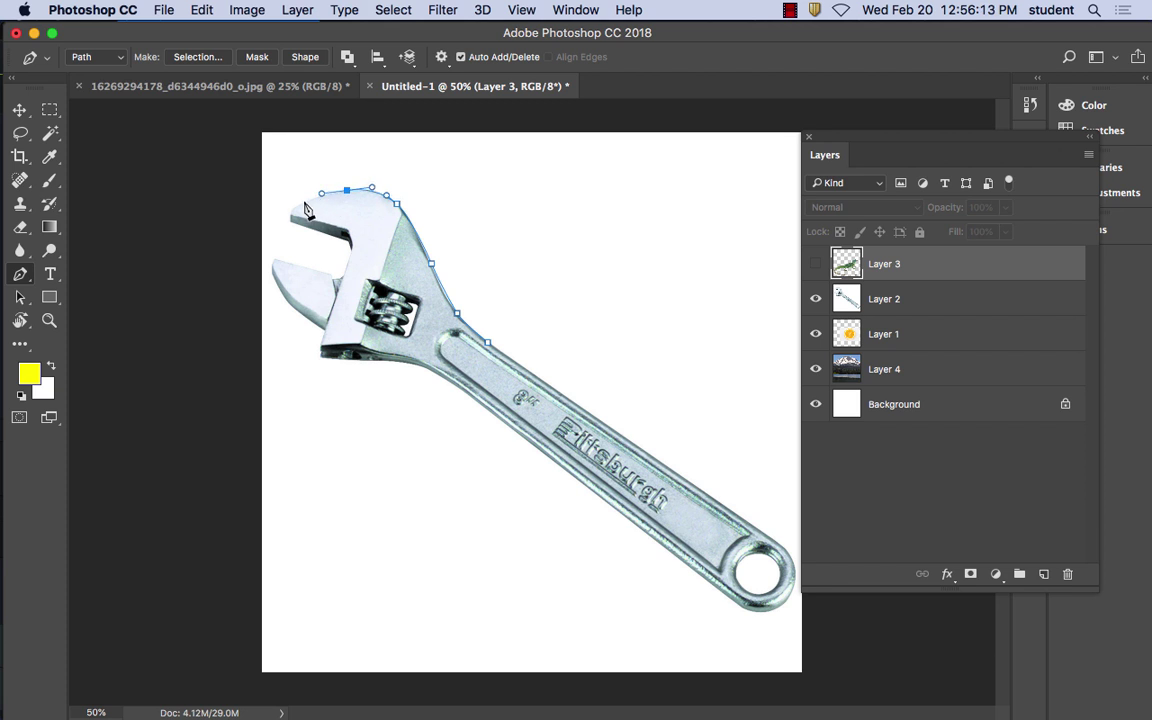
pyautogui.click(292, 209)
pyautogui.click(290, 221)
pyautogui.click(338, 238)
pyautogui.click(348, 241)
pyautogui.click(350, 246)
pyautogui.click(276, 258)
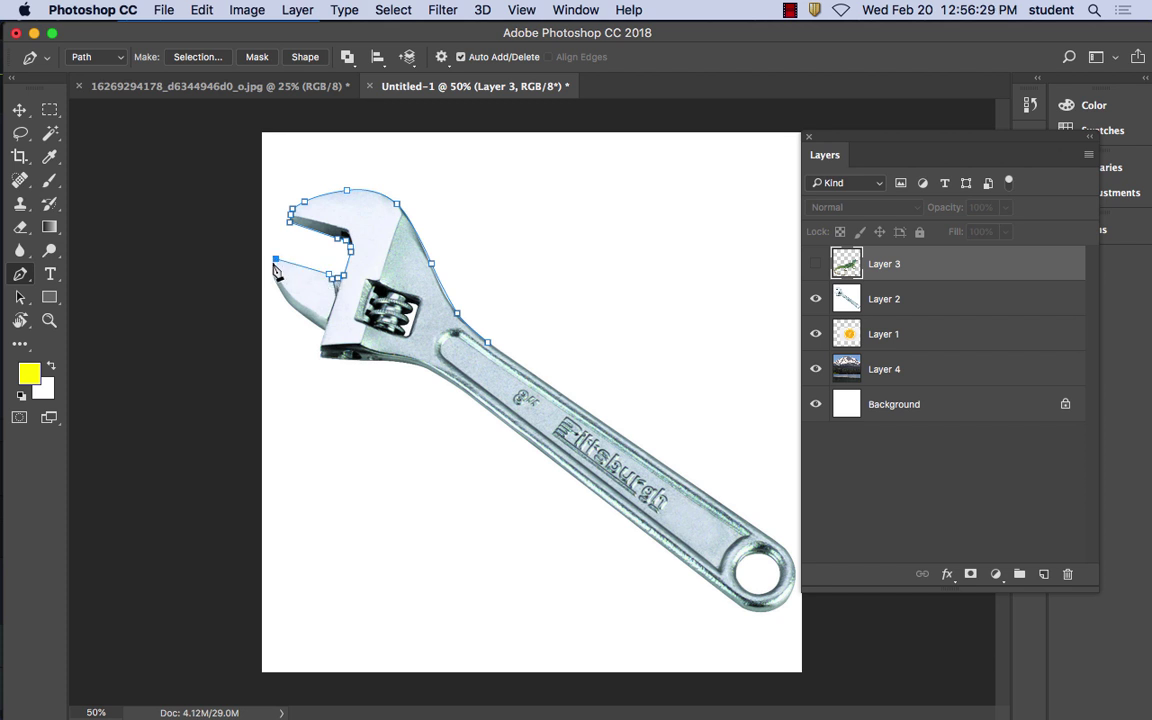
# Trace anchors down the lower jaw and along the handle's lower edge
pyautogui.click(274, 262)
pyautogui.click(275, 280)
pyautogui.click(284, 297)
pyautogui.click(293, 306)
pyautogui.click(311, 320)
pyautogui.click(325, 329)
pyautogui.click(320, 343)
pyautogui.click(321, 353)
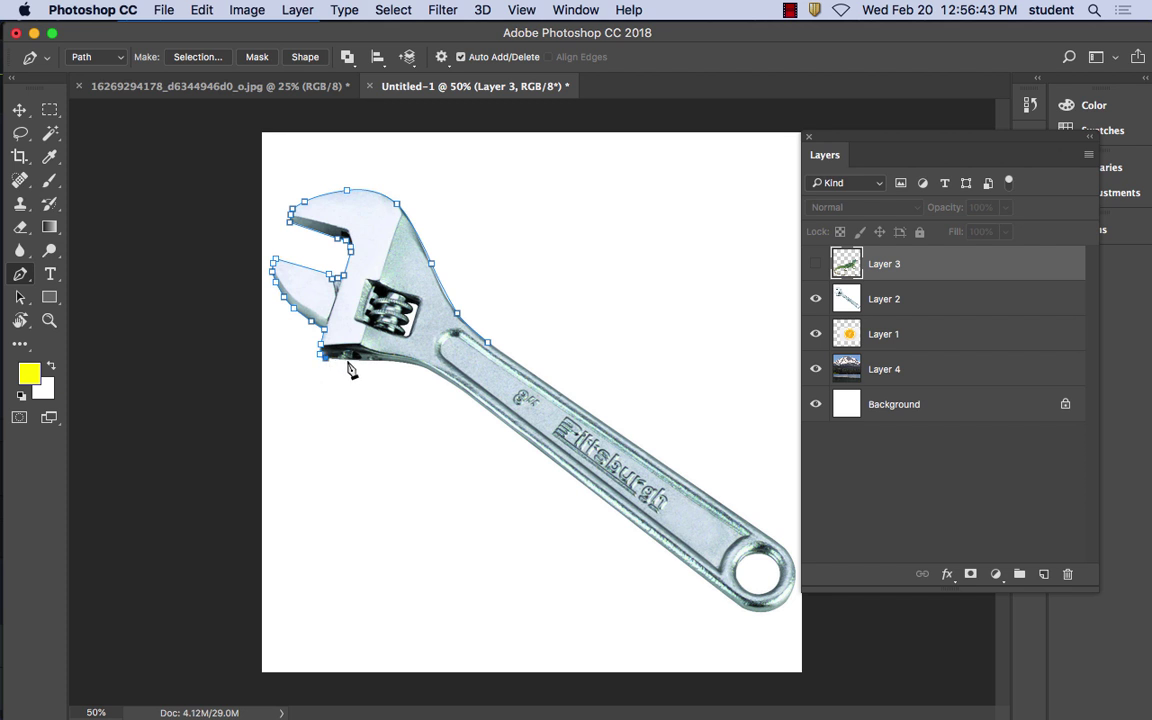
pyautogui.moveTo(350, 359); pyautogui.dragTo(356, 362)
pyautogui.moveTo(418, 365); pyautogui.dragTo(446, 387)
pyautogui.moveTo(519, 435); pyautogui.dragTo(527, 443)
# Trace around the ring end and back along the upper edge, closing the path at the first anchor
pyautogui.click(664, 548)
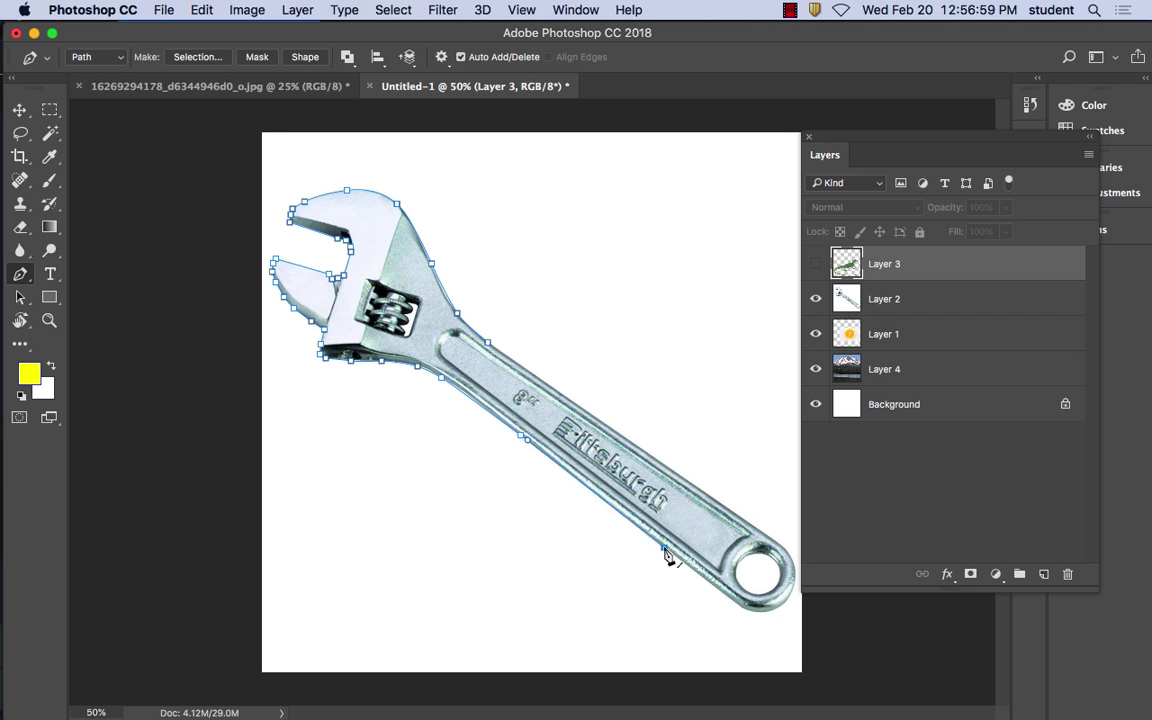
pyautogui.click(739, 606)
pyautogui.click(788, 599)
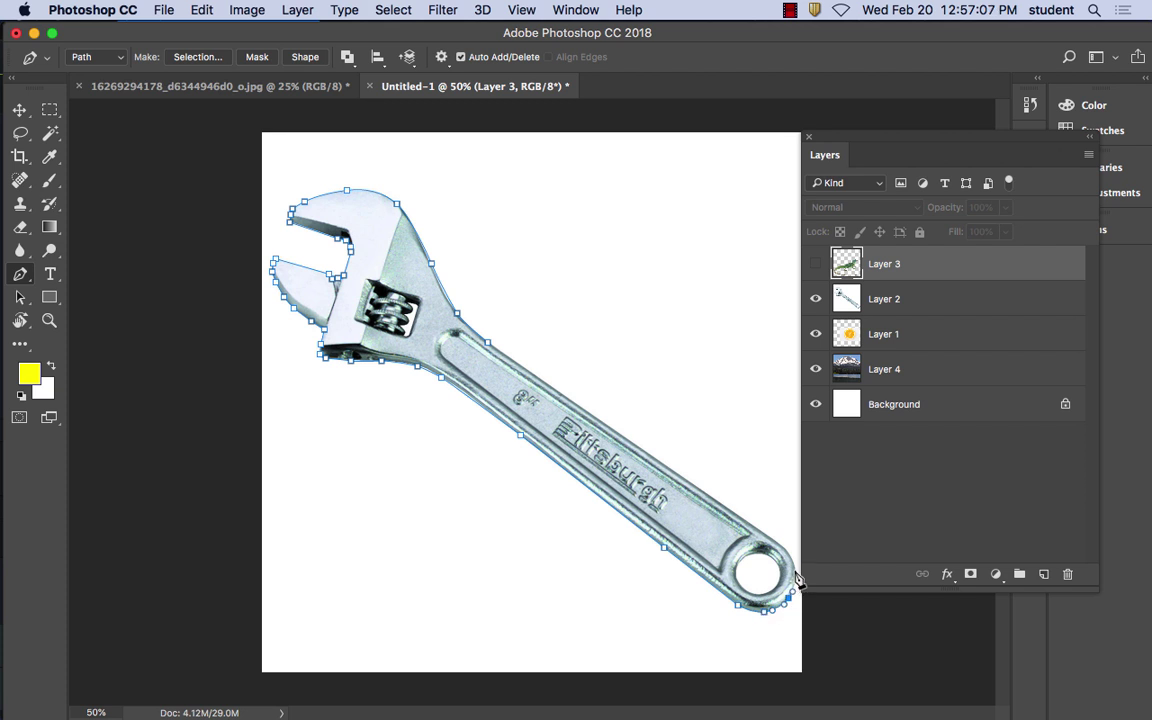
pyautogui.click(796, 574)
pyautogui.click(782, 547)
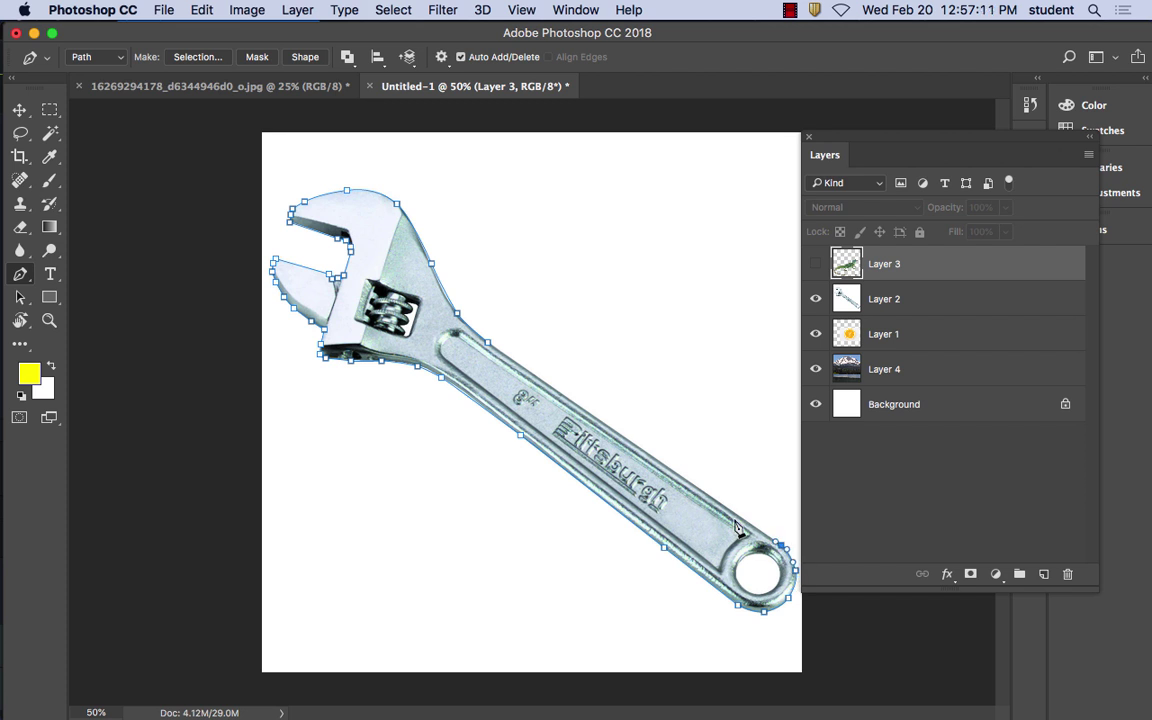
pyautogui.click(734, 513)
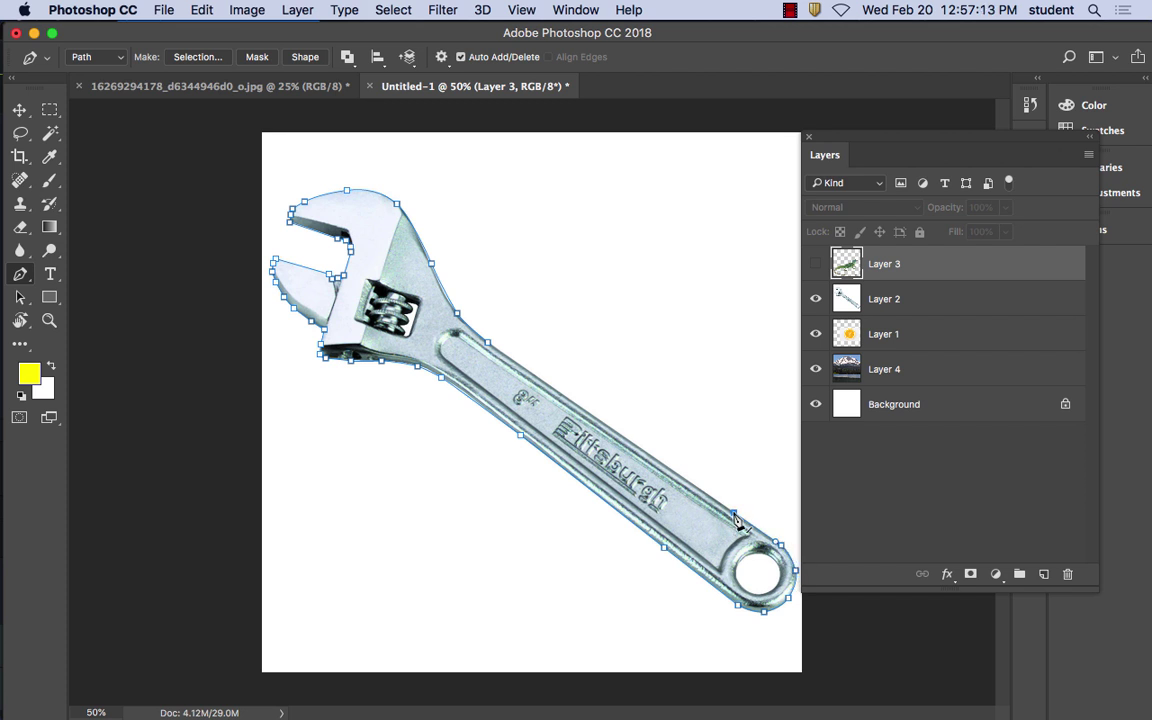
pyautogui.click(527, 370)
pyautogui.click(488, 344)
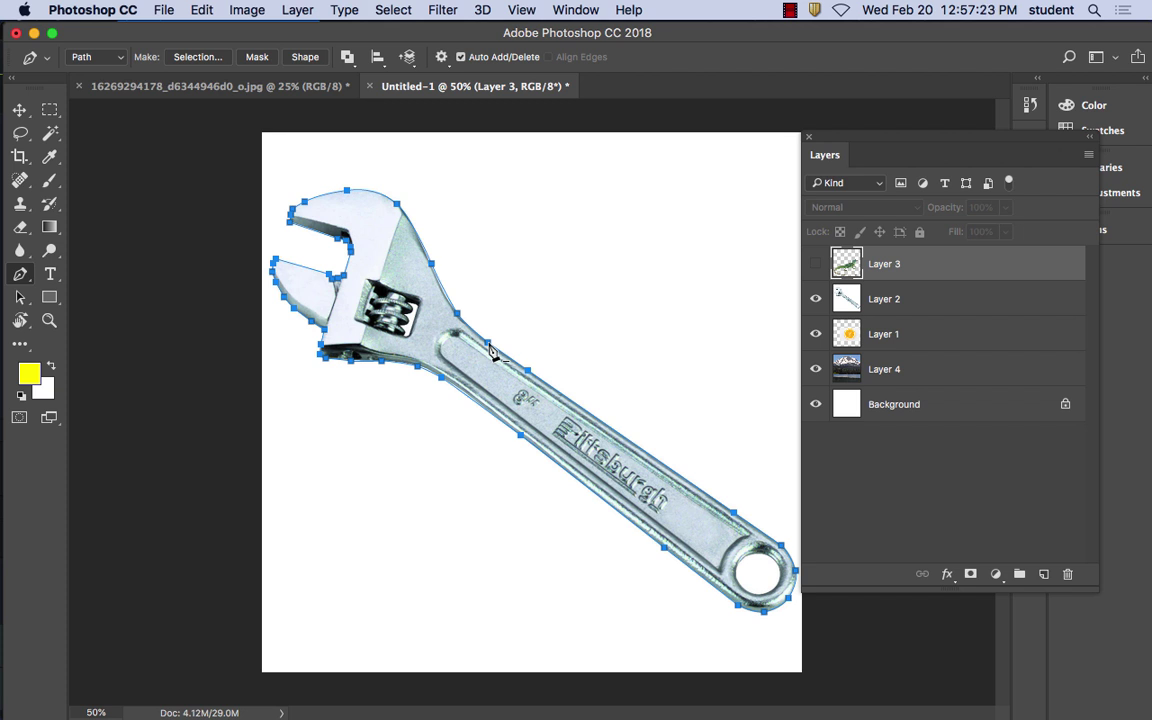
# Zoom in on the wrench, nudge the whole path, then undo that Drag Paths move
pyautogui.press('super+equal')
pyautogui.press('super+equal')
pyautogui.press('super+equal')
pyautogui.press('super+equal')
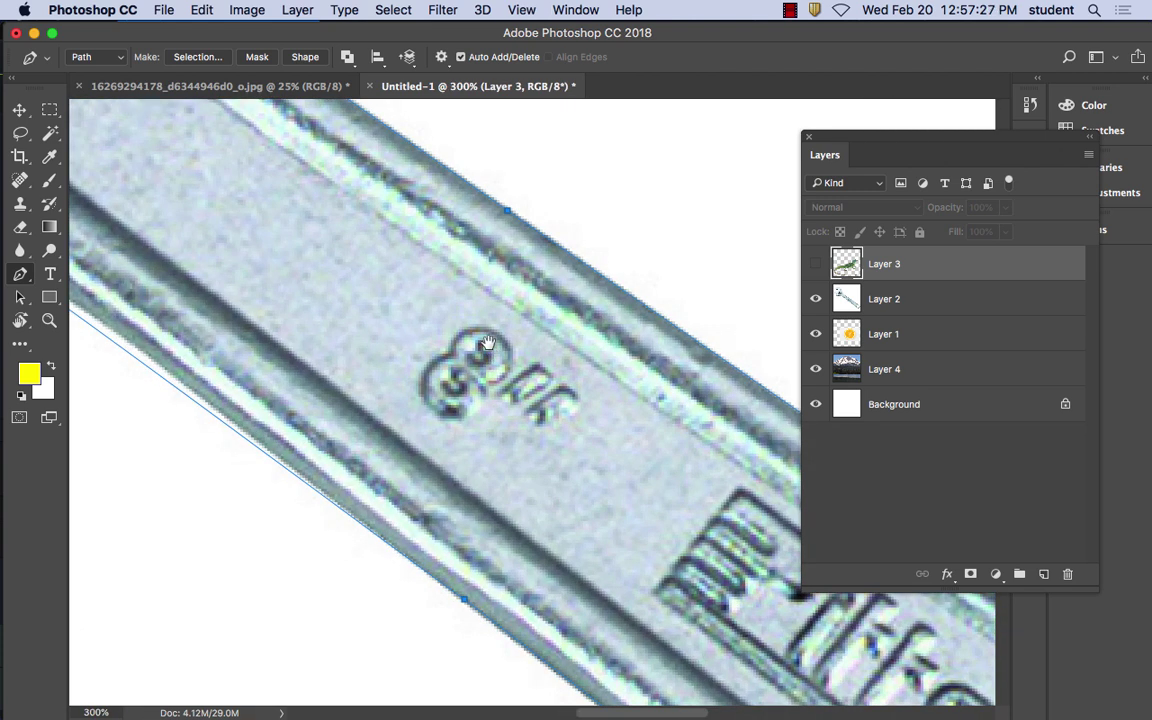
pyautogui.moveTo(321, 260); pyautogui.dragTo(498, 366)
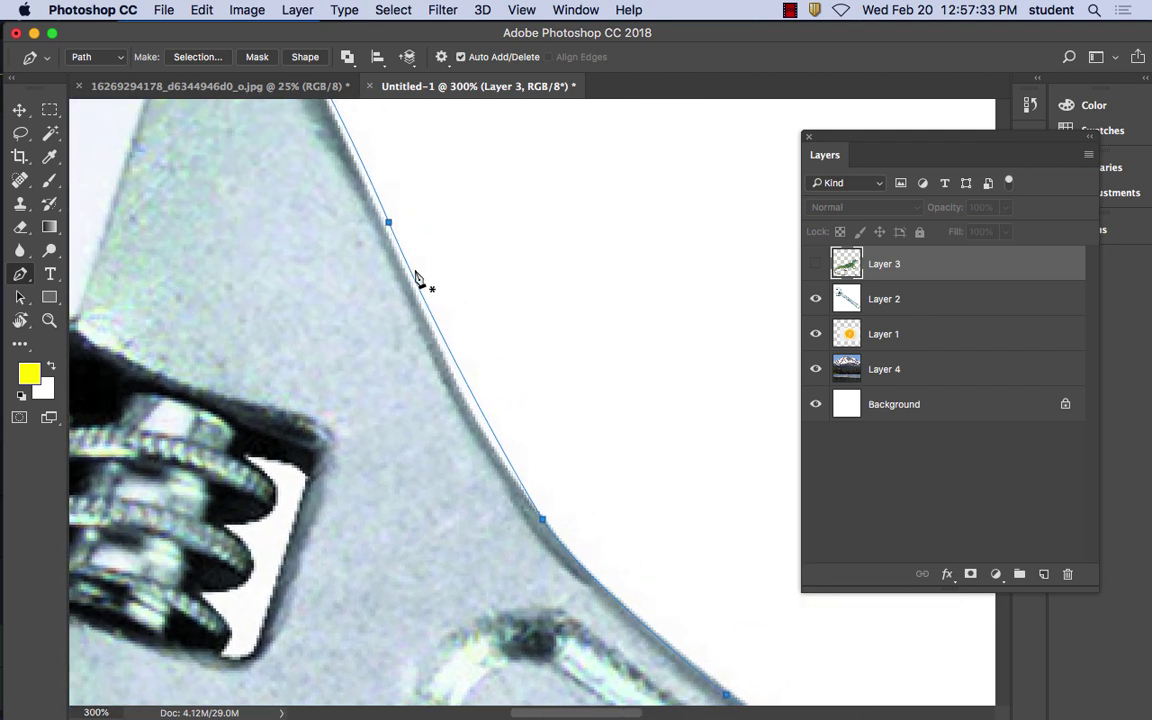
pyautogui.moveTo(465, 234); pyautogui.dragTo(433, 223)
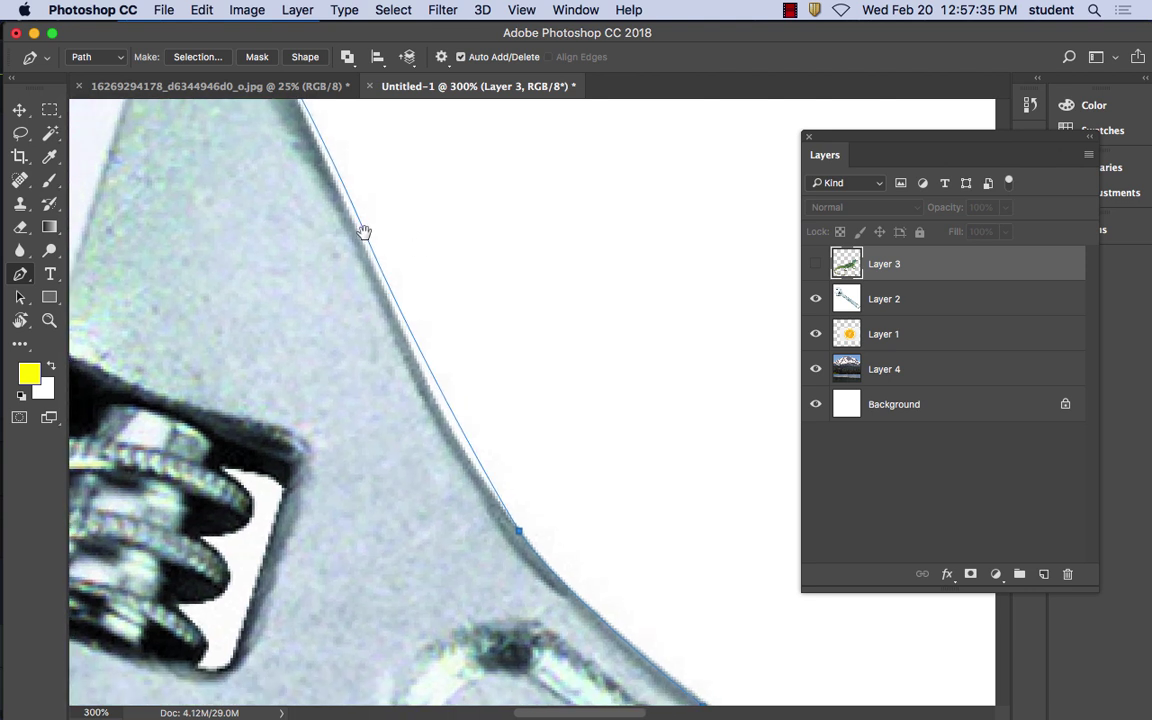
pyautogui.click(20, 297)
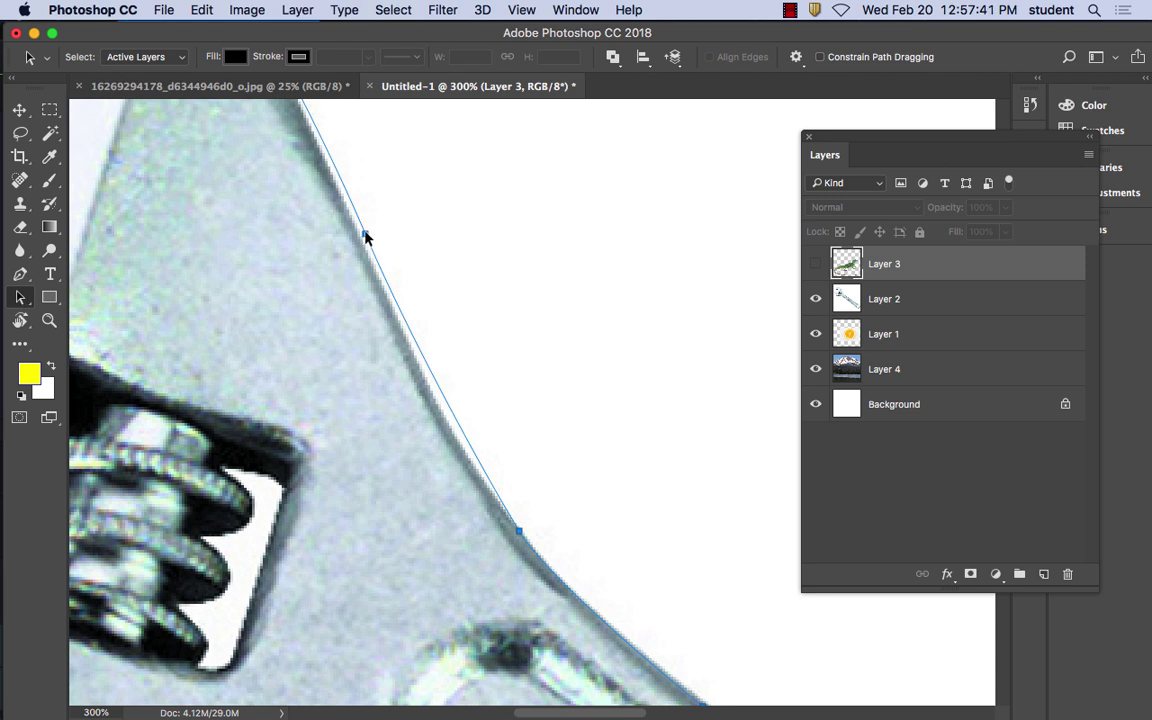
pyautogui.moveTo(365, 235); pyautogui.dragTo(359, 242)
pyautogui.click(202, 12)
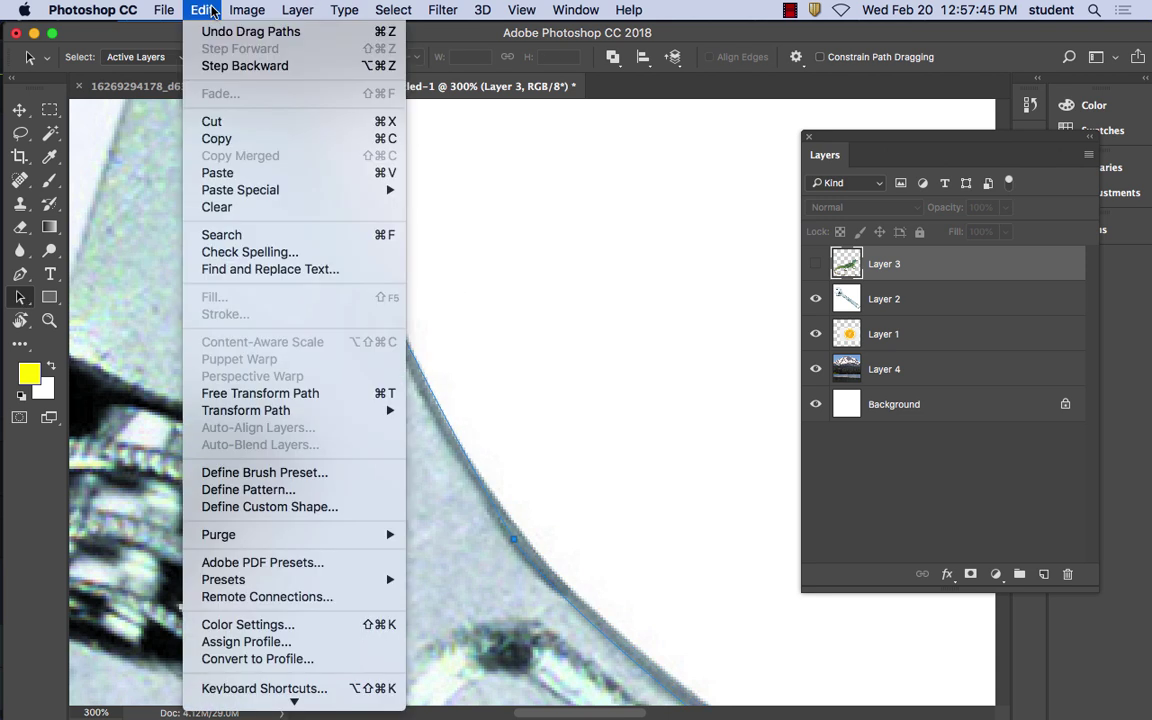
pyautogui.click(207, 34)
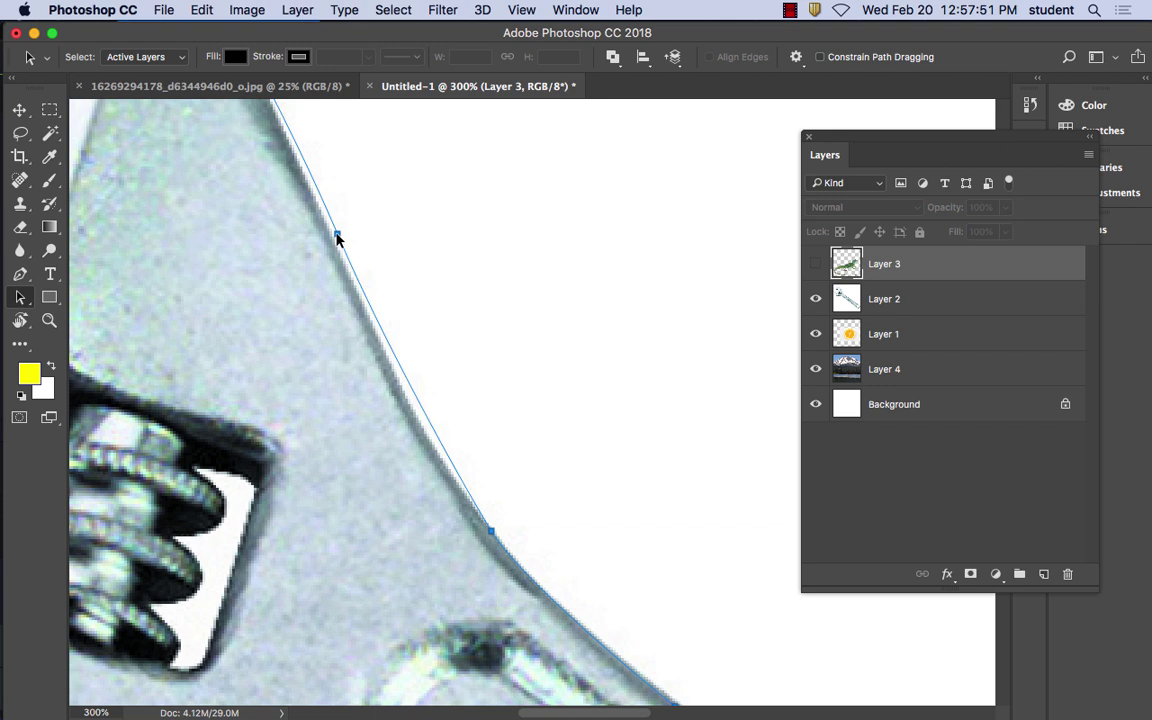
# Zoom back out to 100% to view the whole wrench and bring up the path selection tools
pyautogui.press('super+minus')
pyautogui.press('super+minus')
pyautogui.press('super+equal')
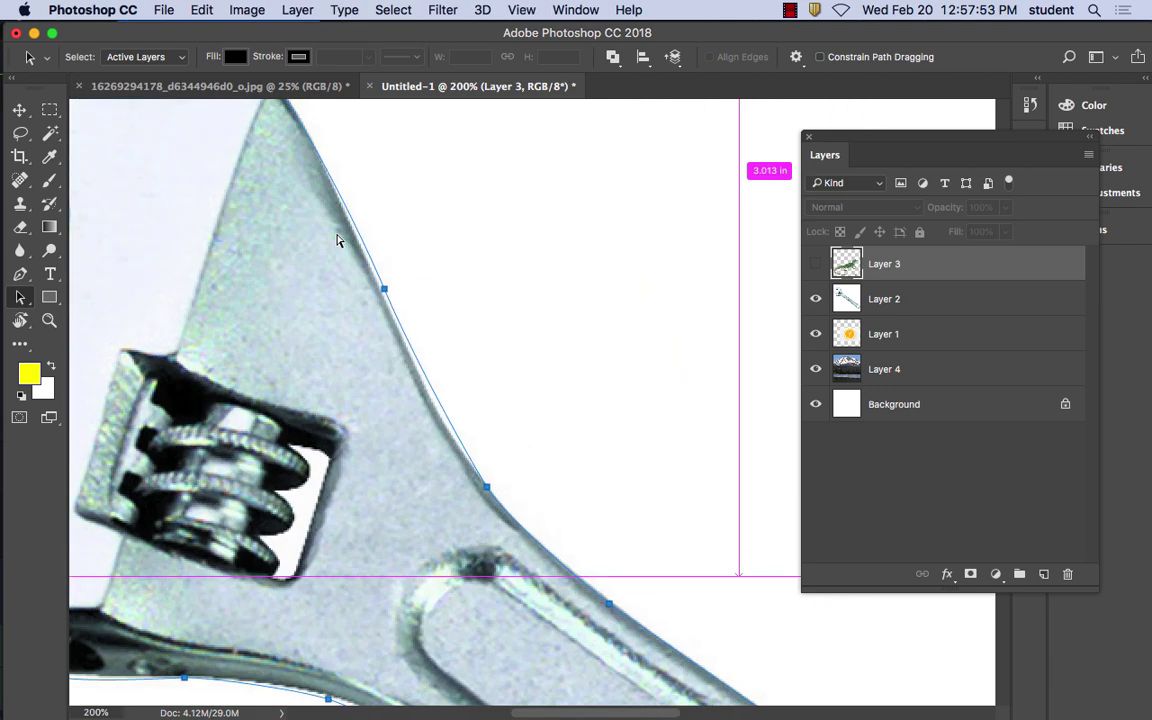
pyautogui.press('super+minus')
pyautogui.click(21, 297)
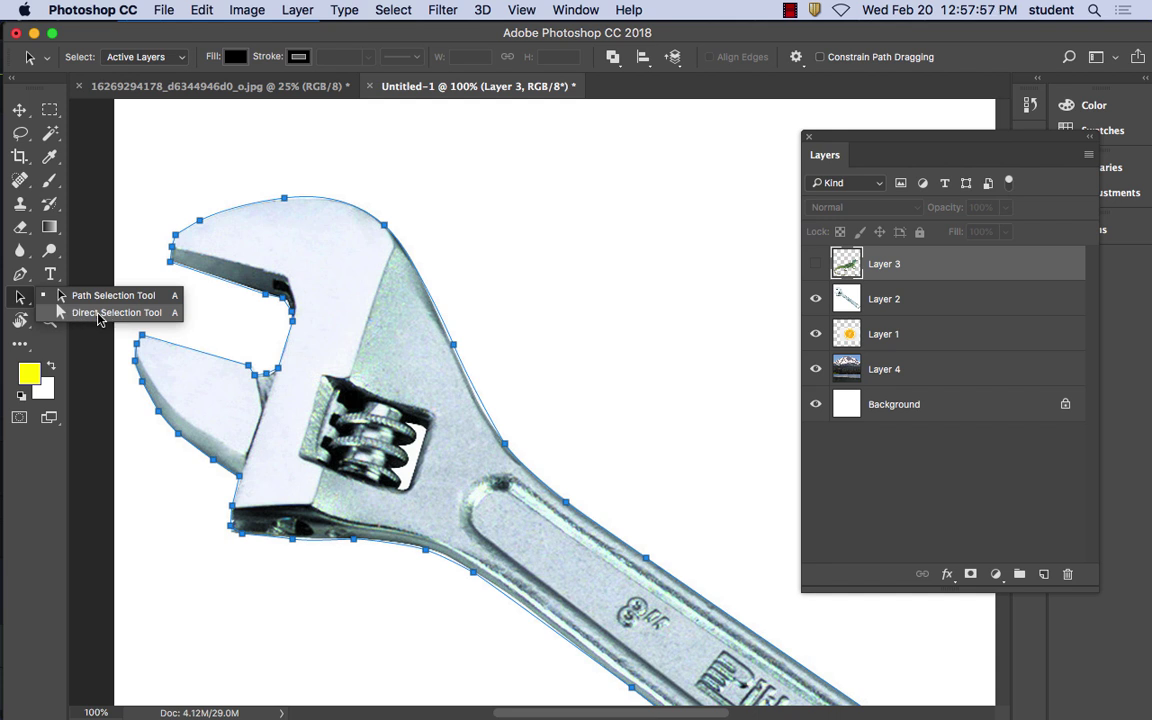
# With the Direct Selection Tool at 300%, refit anchors and handles along the jaw's top curve
pyautogui.click(100, 313)
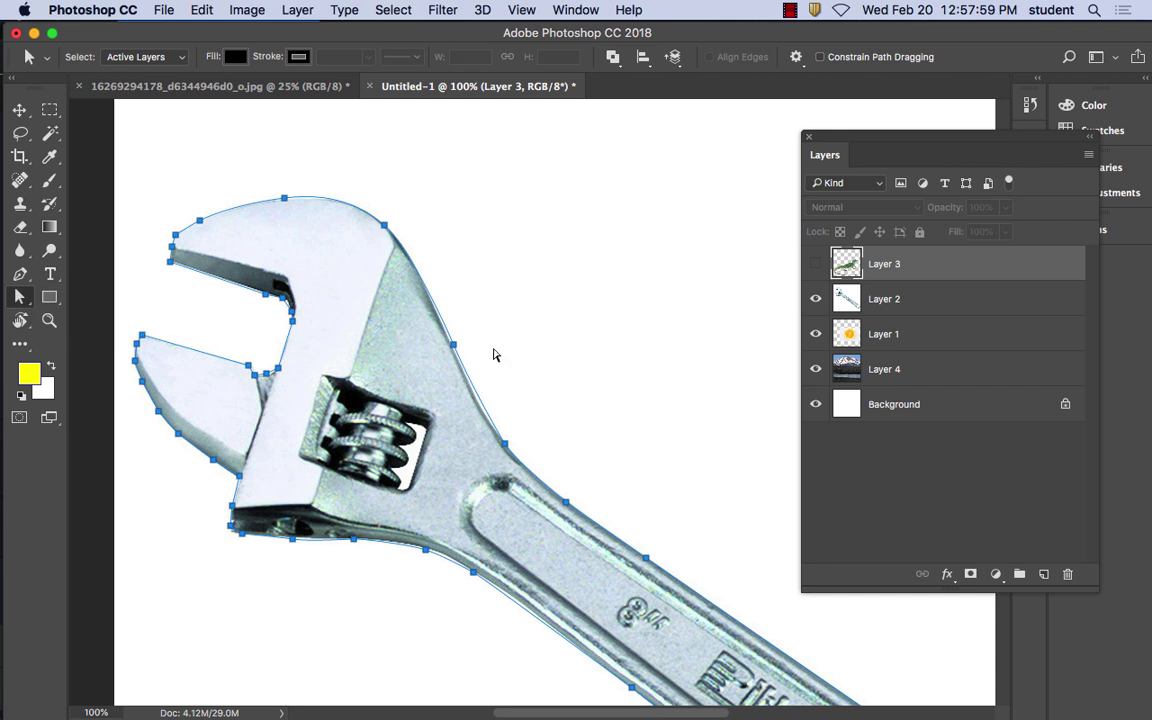
pyautogui.click(453, 346)
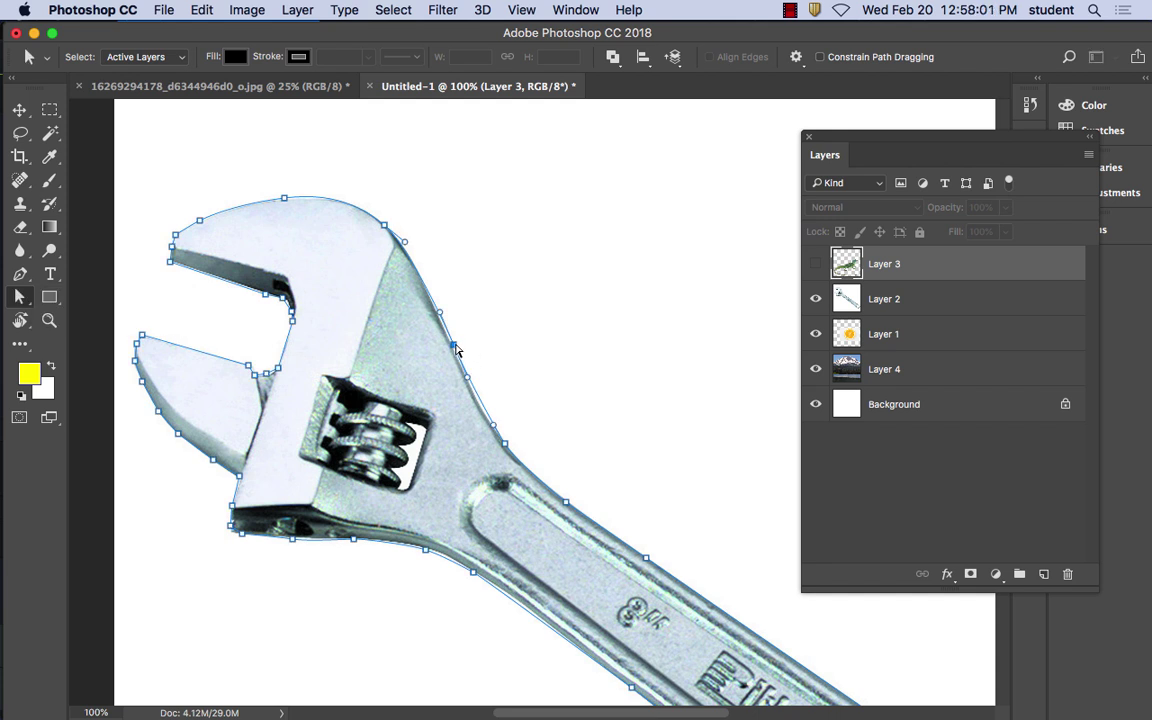
pyautogui.moveTo(466, 378); pyautogui.dragTo(493, 424)
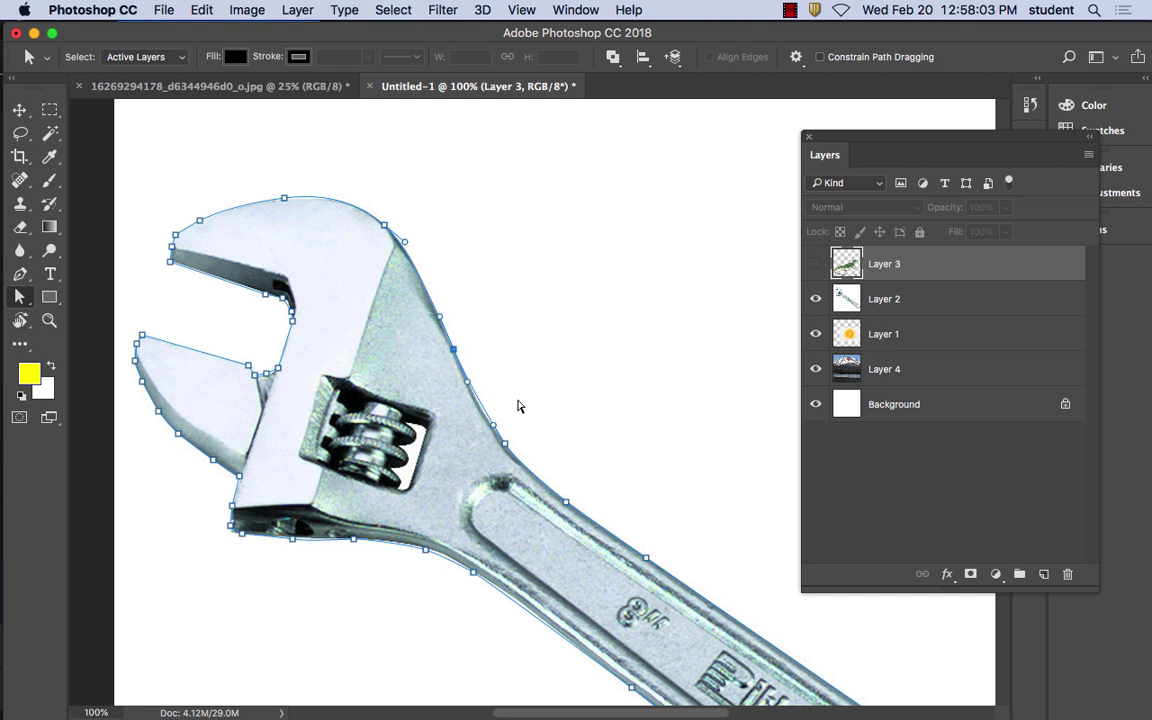
pyautogui.press('super+plus')
pyautogui.press('super+plus')
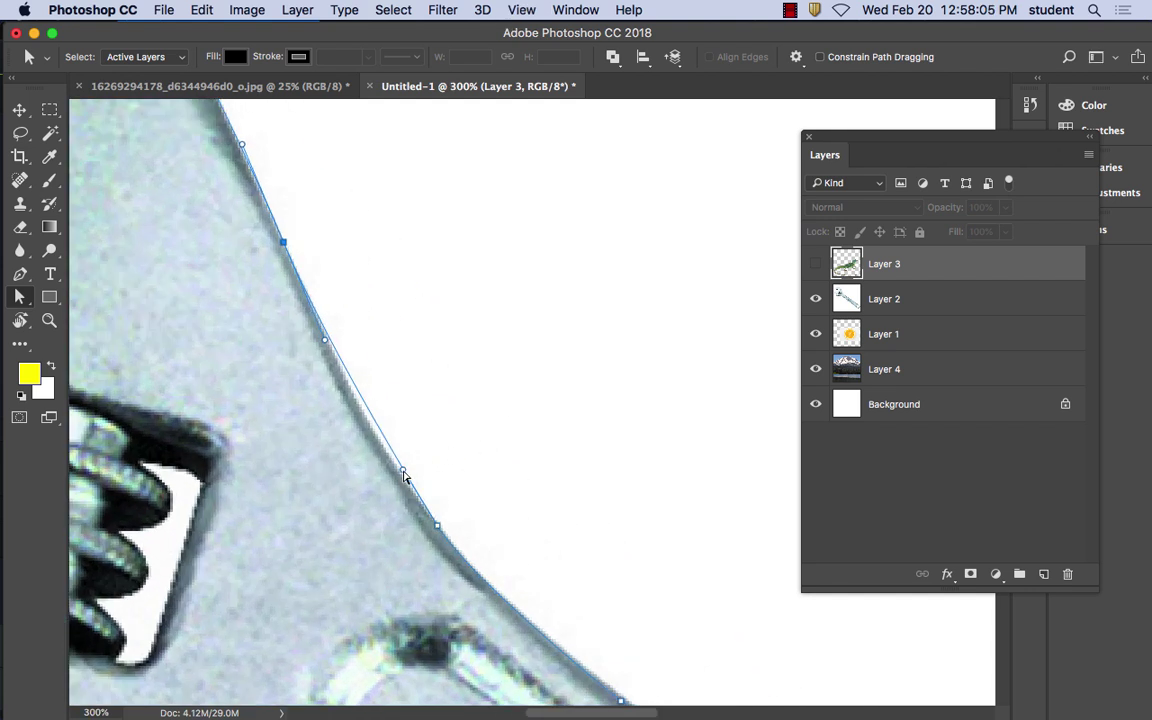
pyautogui.moveTo(404, 476); pyautogui.dragTo(360, 424)
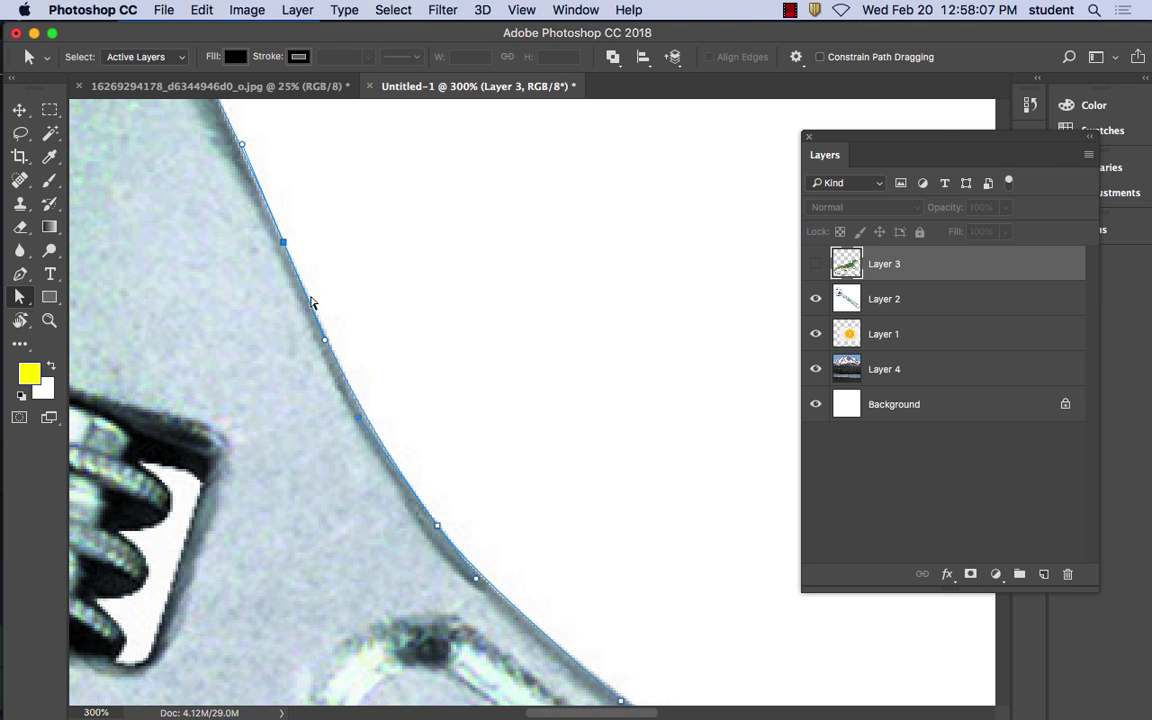
pyautogui.moveTo(370, 299); pyautogui.dragTo(596, 261)
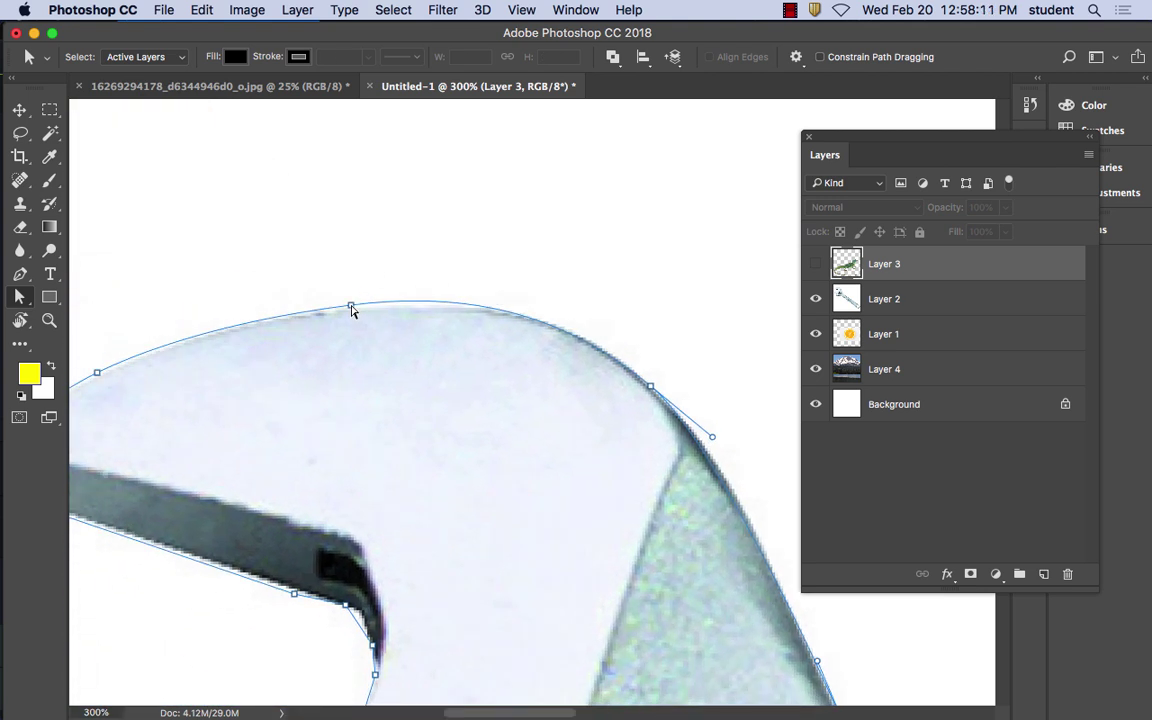
pyautogui.moveTo(351, 310); pyautogui.dragTo(332, 313)
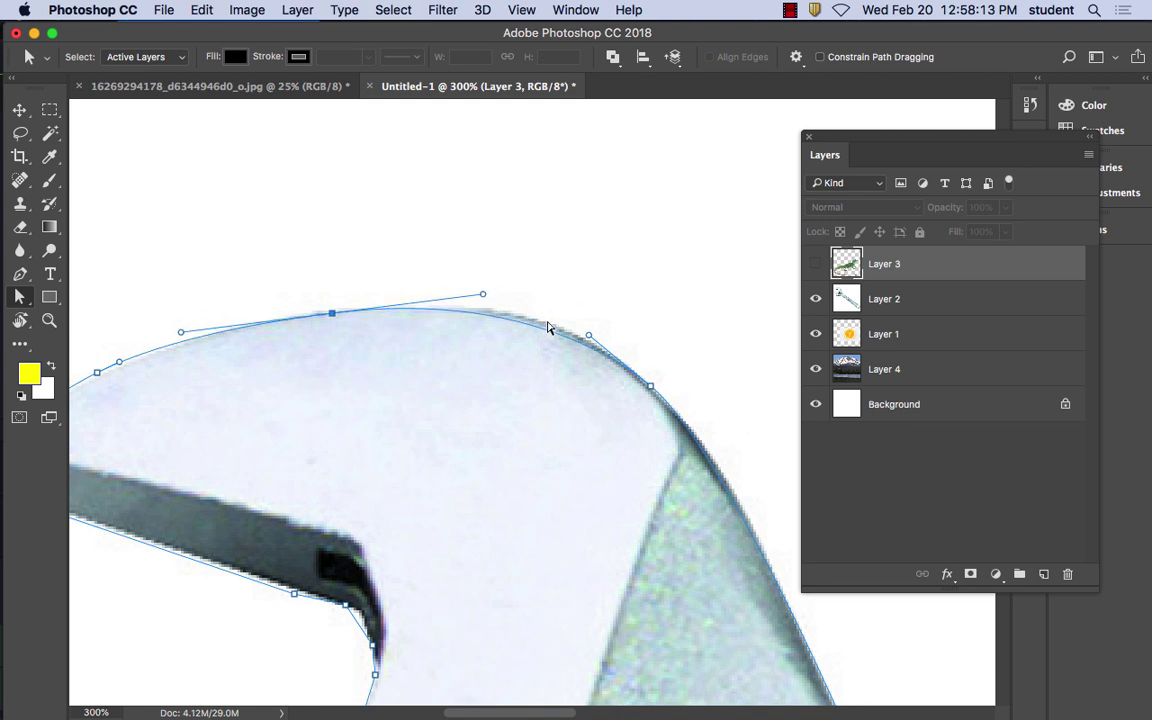
pyautogui.moveTo(483, 294); pyautogui.dragTo(533, 296)
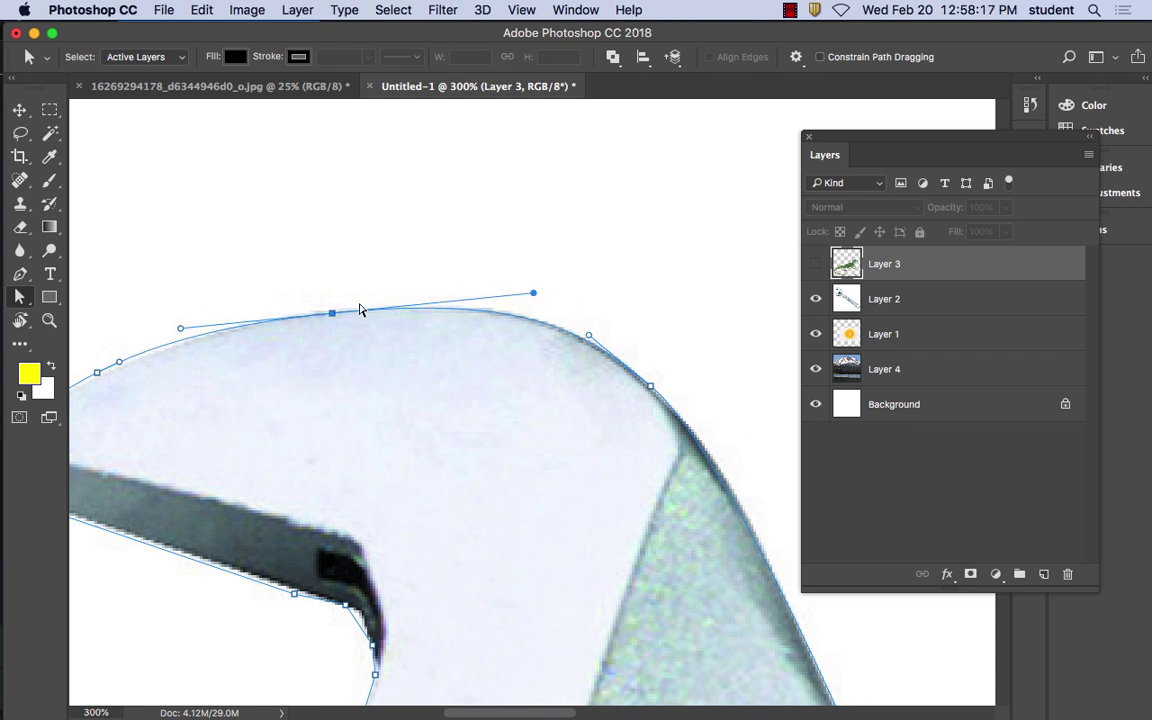
# Adjust the upper jaw's curve, corner and inner-edge anchors to fit its edge
pyautogui.moveTo(181, 376); pyautogui.dragTo(411, 226)
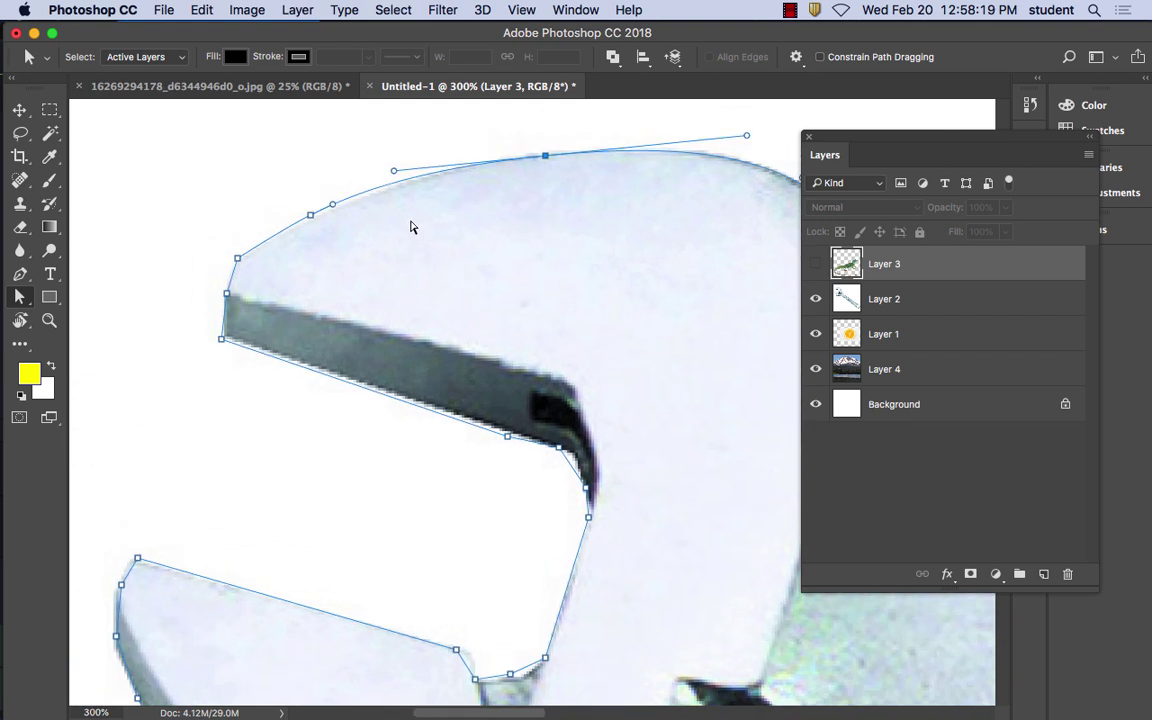
pyautogui.click(310, 217)
pyautogui.moveTo(310, 217); pyautogui.dragTo(307, 220)
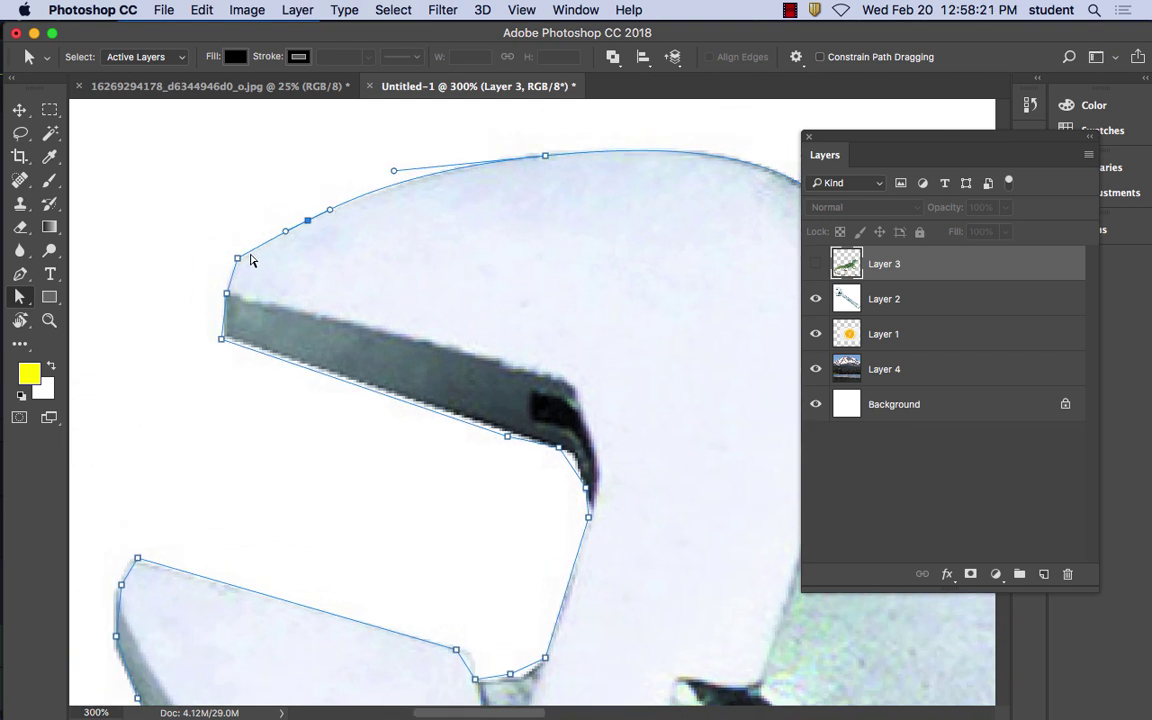
pyautogui.click(233, 262)
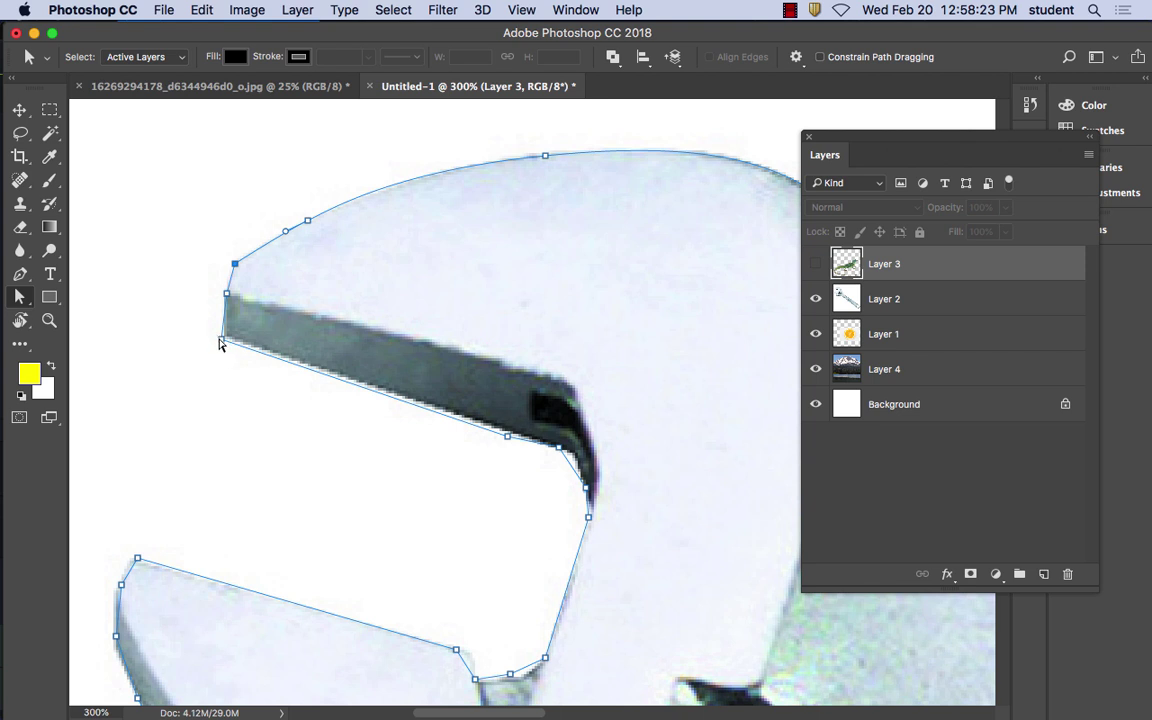
pyautogui.moveTo(221, 341); pyautogui.dragTo(227, 339)
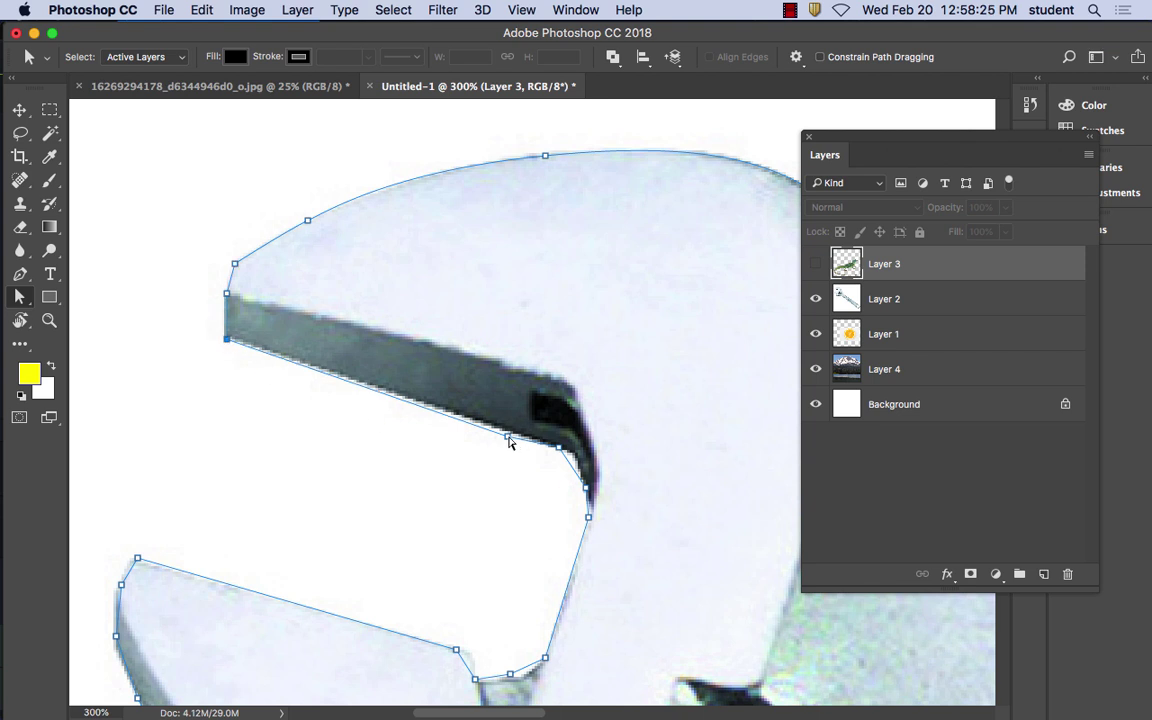
pyautogui.moveTo(507, 437); pyautogui.dragTo(572, 452)
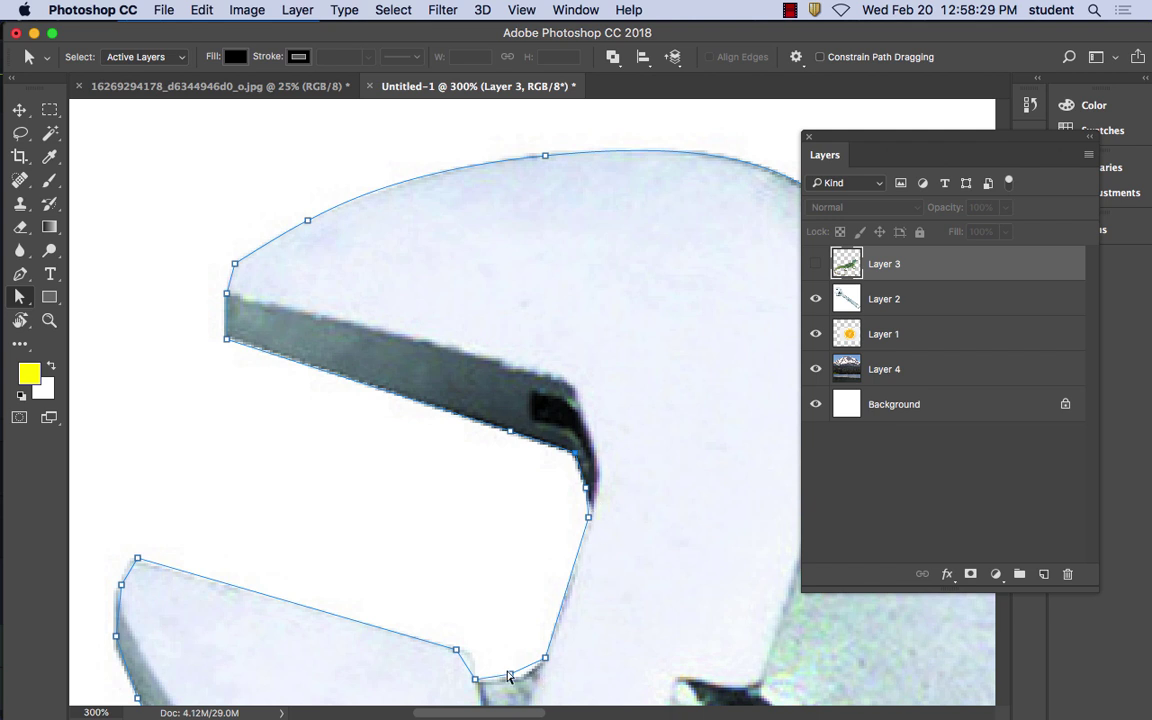
# Move the lower jaw's corner anchor onto its edge, then zoom out
pyautogui.moveTo(481, 617); pyautogui.dragTo(506, 508)
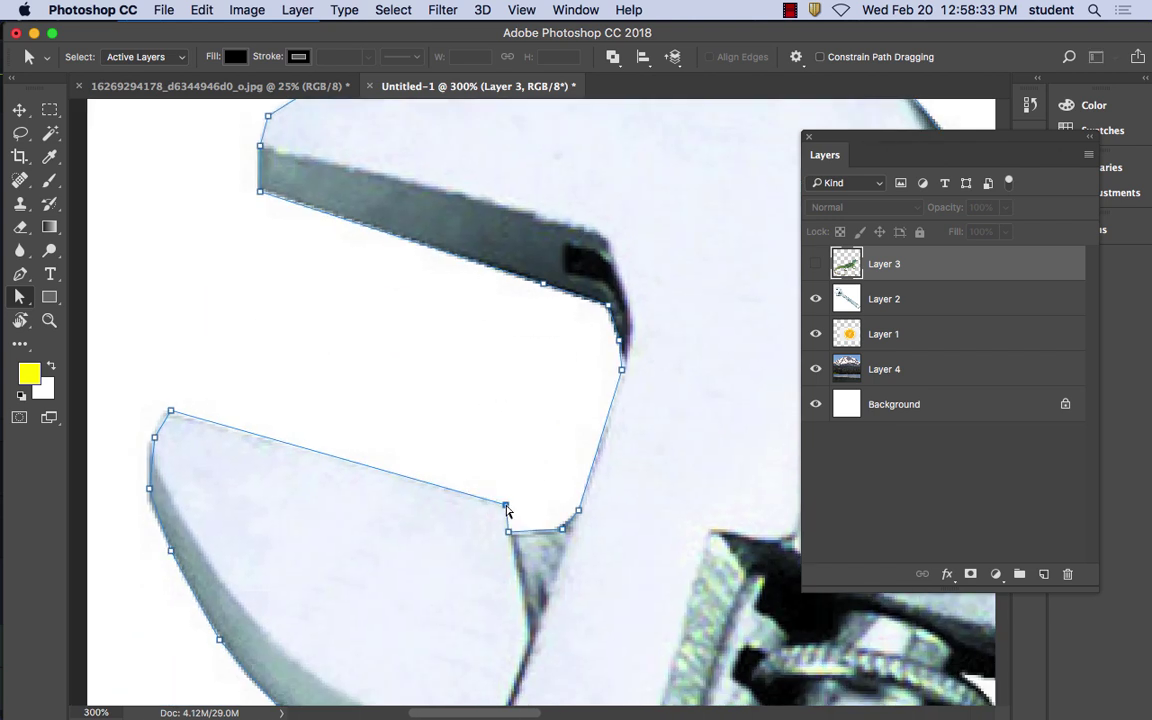
pyautogui.click(170, 411)
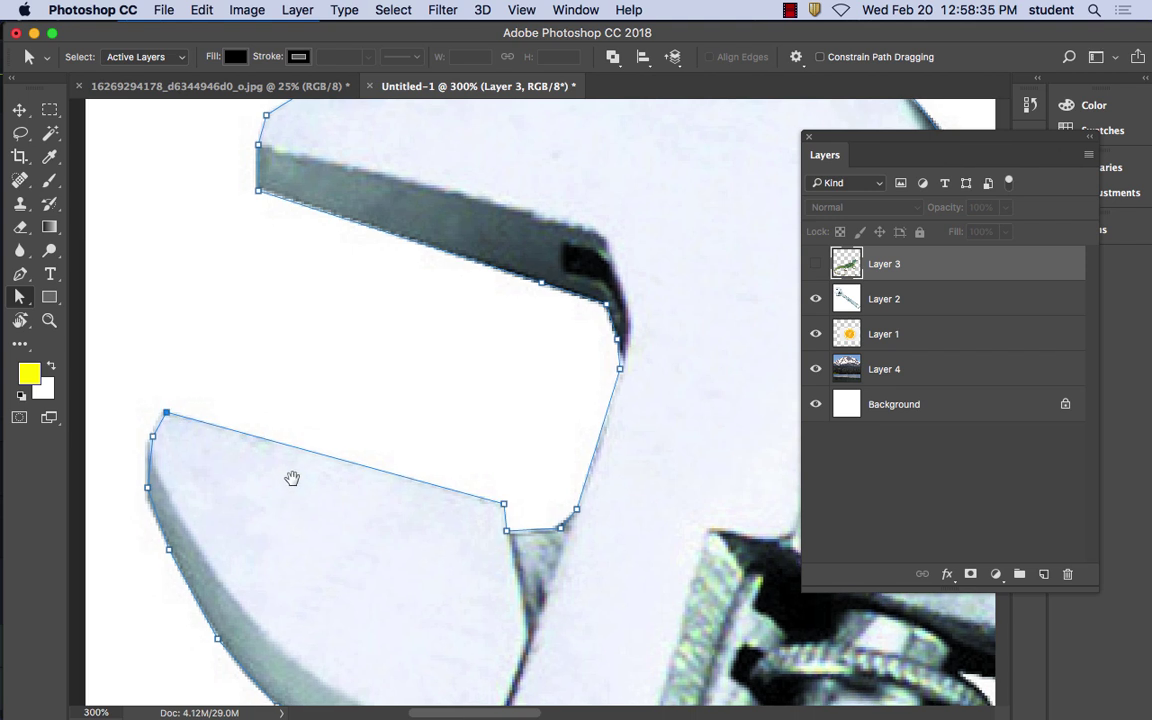
pyautogui.moveTo(290, 478); pyautogui.dragTo(304, 352)
pyautogui.moveTo(171, 308); pyautogui.dragTo(164, 316)
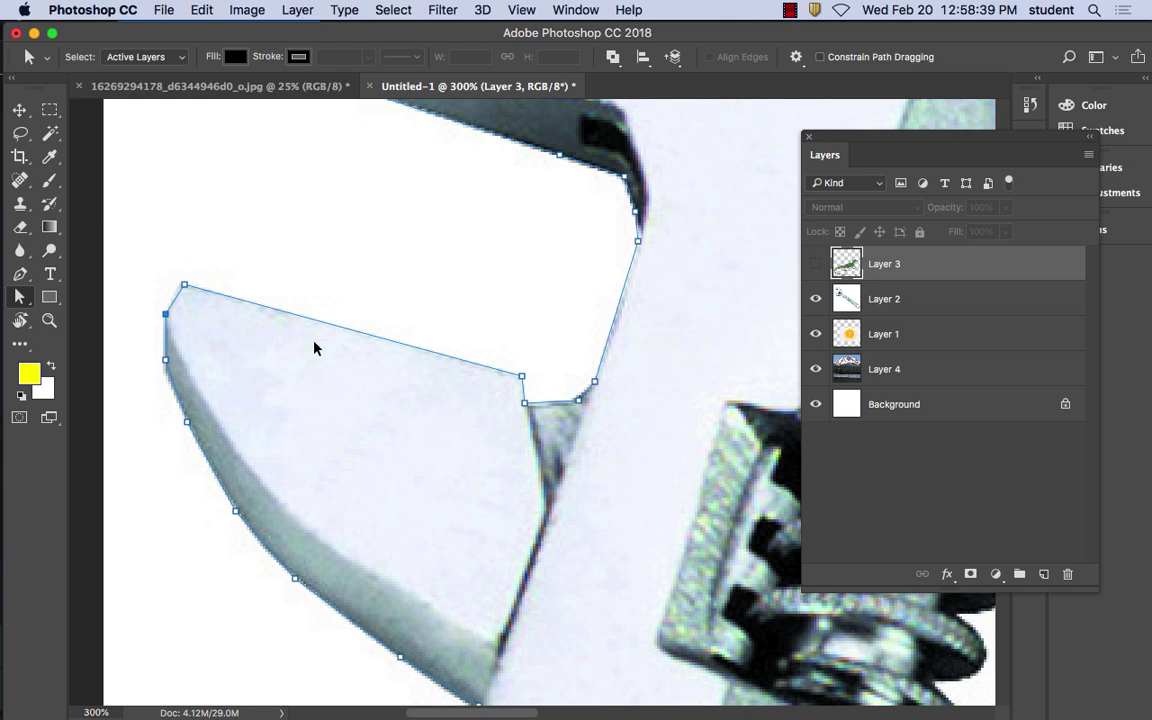
pyautogui.press('super+minus')
pyautogui.press('super+minus')
pyautogui.press('super+minus')
pyautogui.press('super+minus')
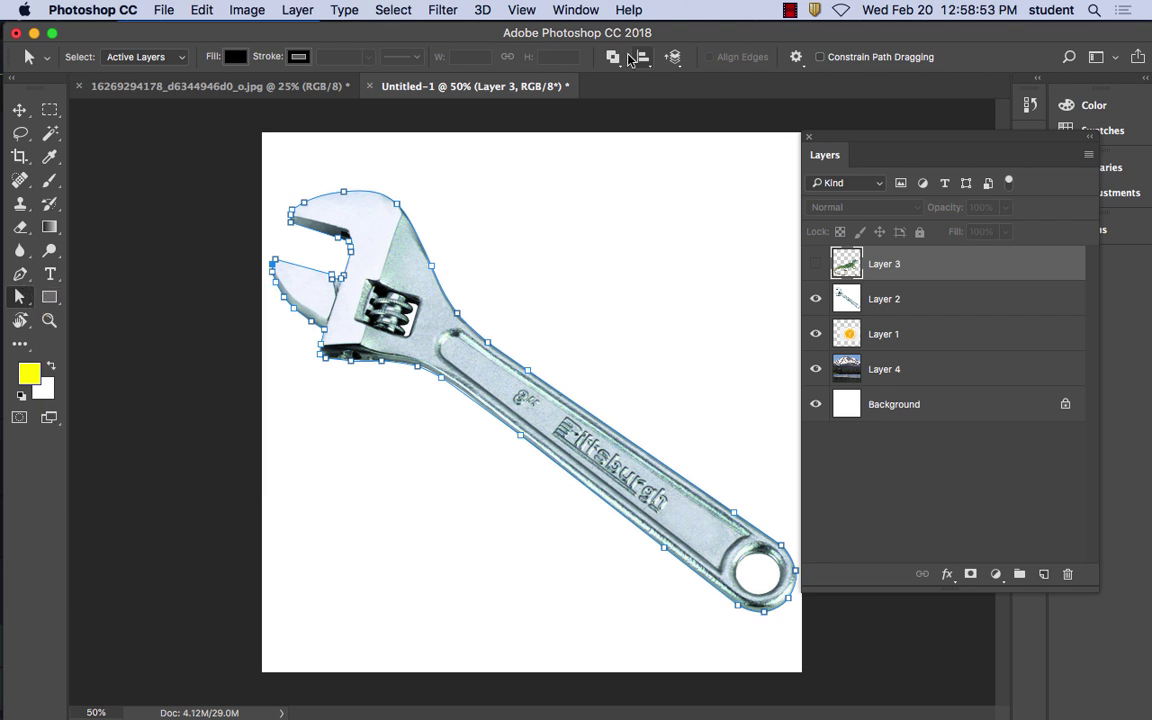
# Show the Paths panel and make a selection from the Work Path with 0-pixel feather
pyautogui.click(578, 9)
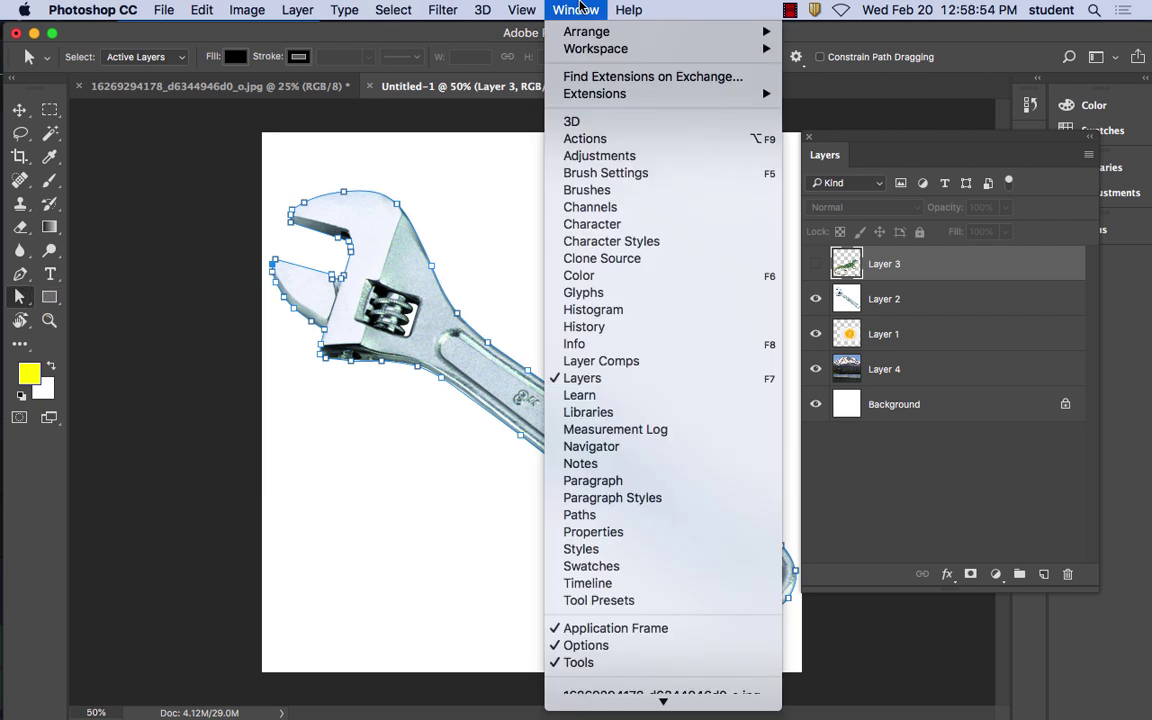
pyautogui.click(588, 516)
pyautogui.moveTo(862, 232); pyautogui.dragTo(563, 171)
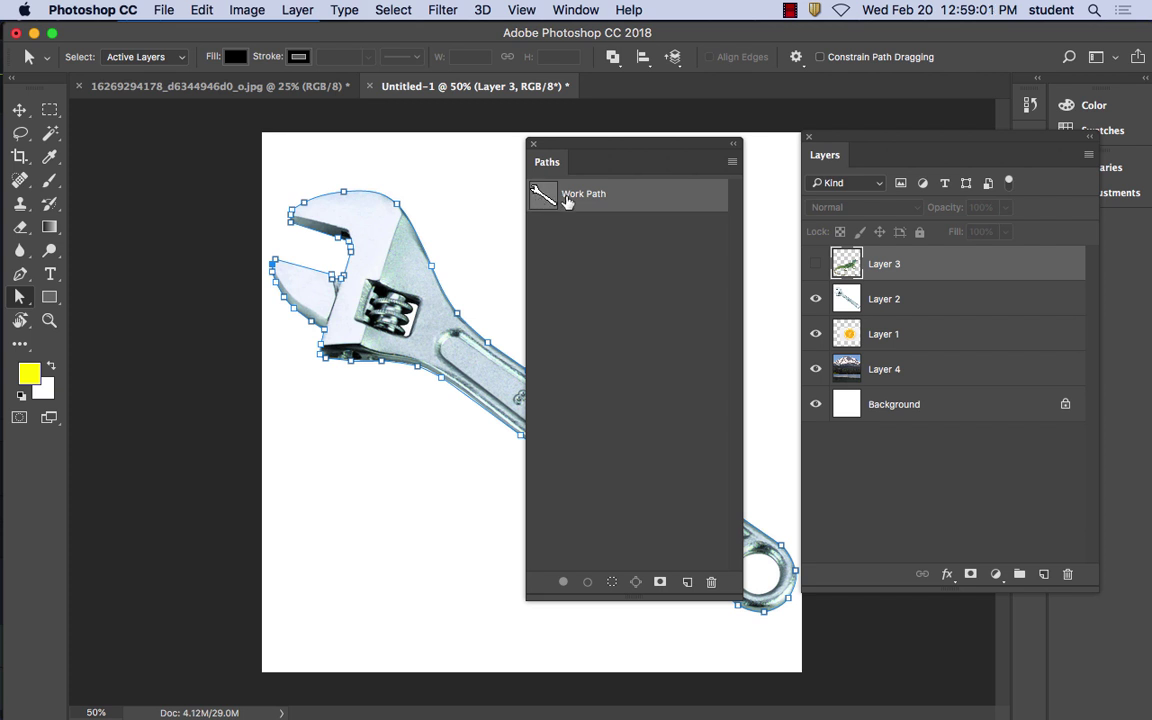
pyautogui.click(563, 229)
pyautogui.click(558, 200)
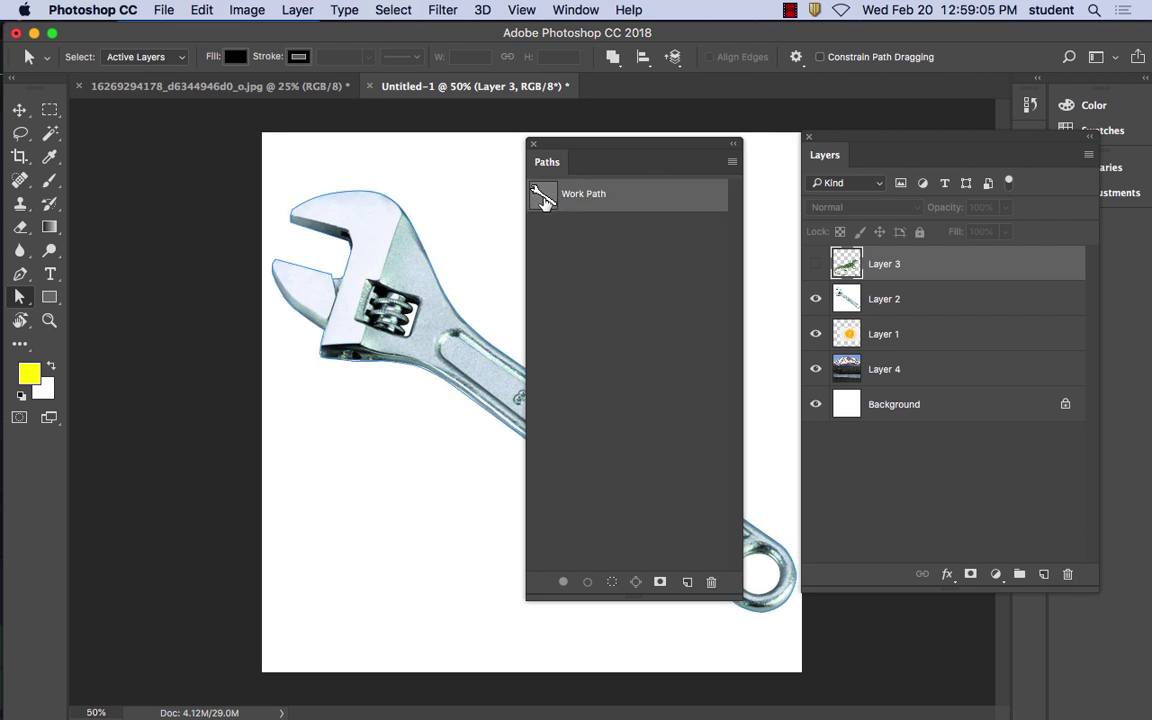
pyautogui.click(732, 162)
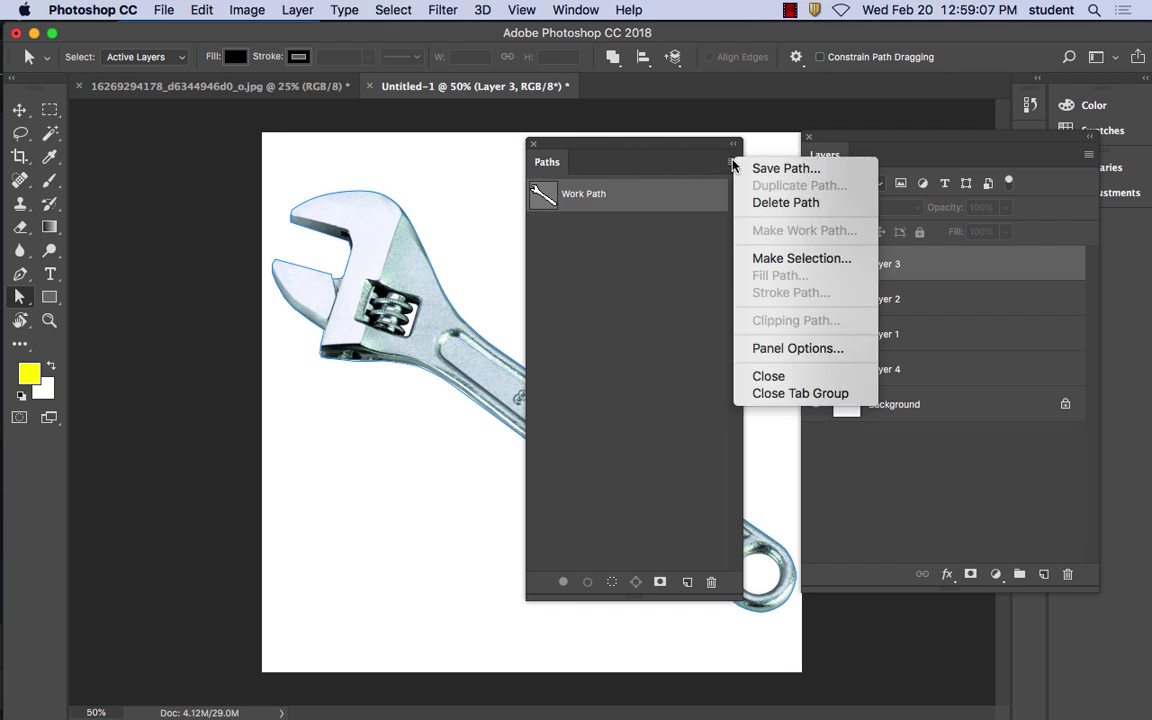
pyautogui.click(547, 163)
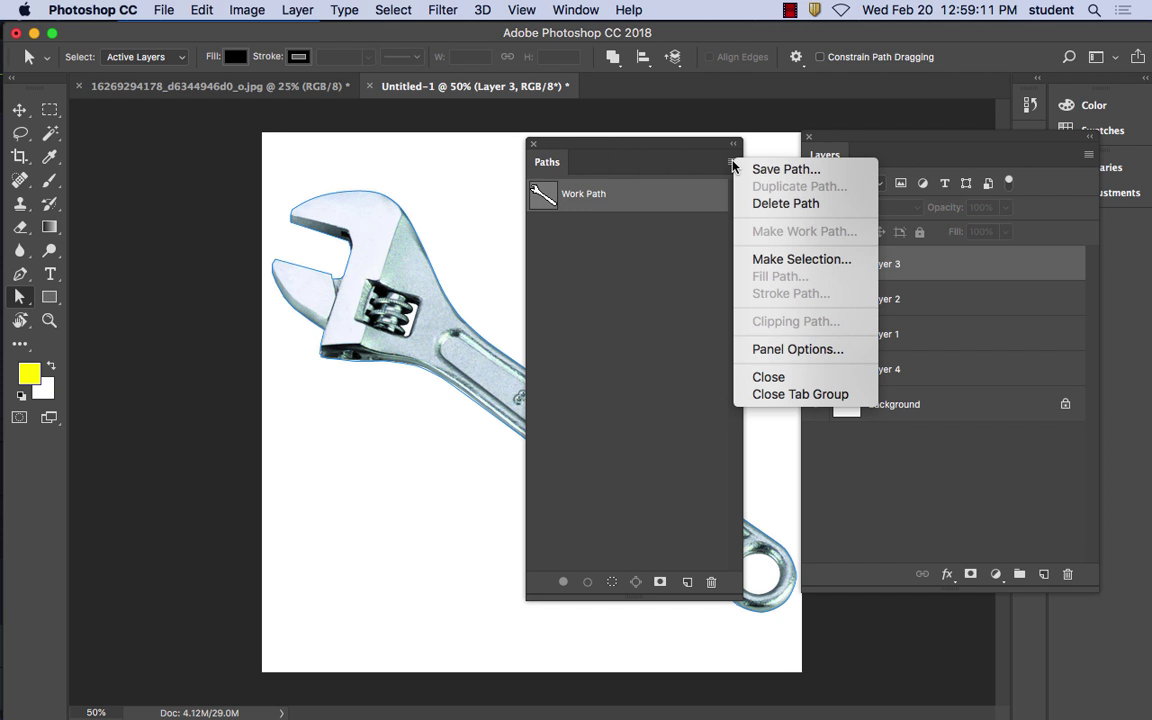
pyautogui.click(768, 260)
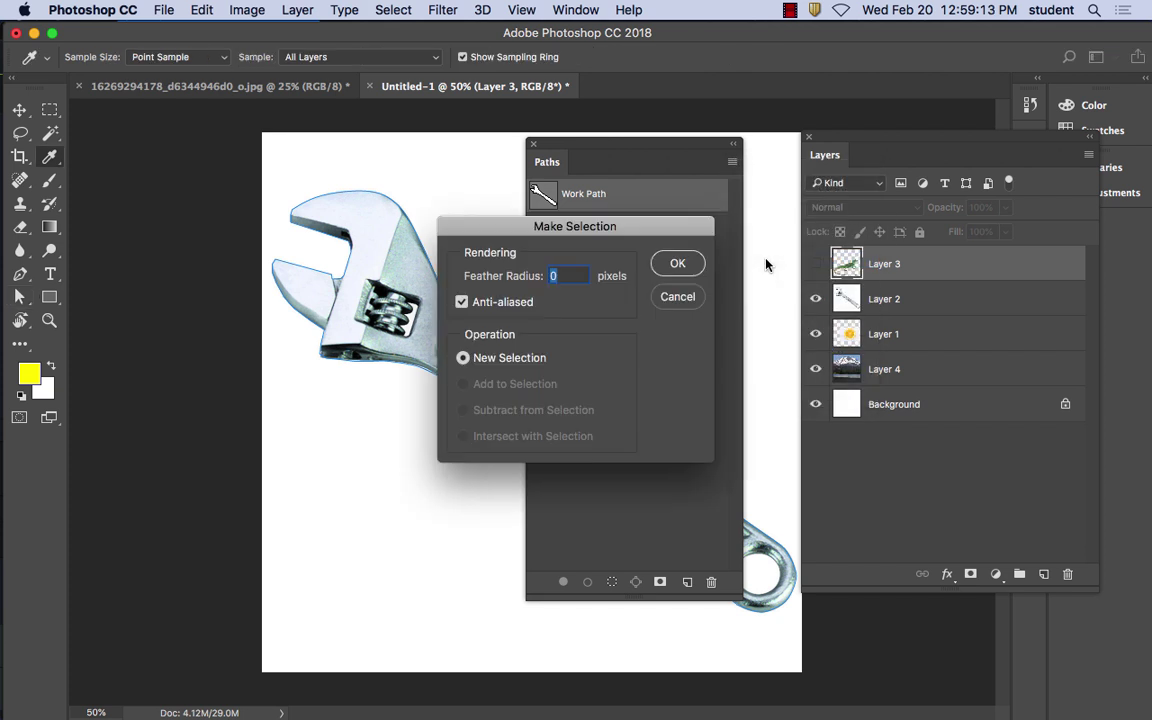
pyautogui.click(677, 263)
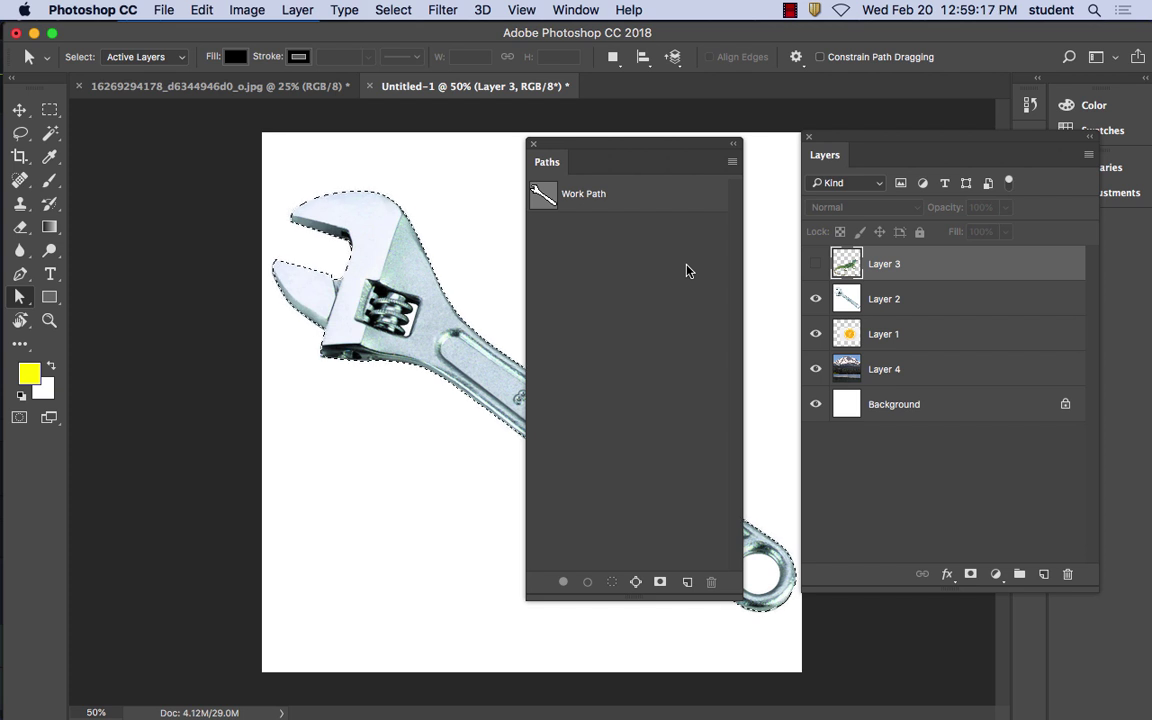
# Dock the Paths panel, invert the selection to the wrench's background on Layer 2, then deselect
pyautogui.moveTo(593, 161); pyautogui.dragTo(982, 351)
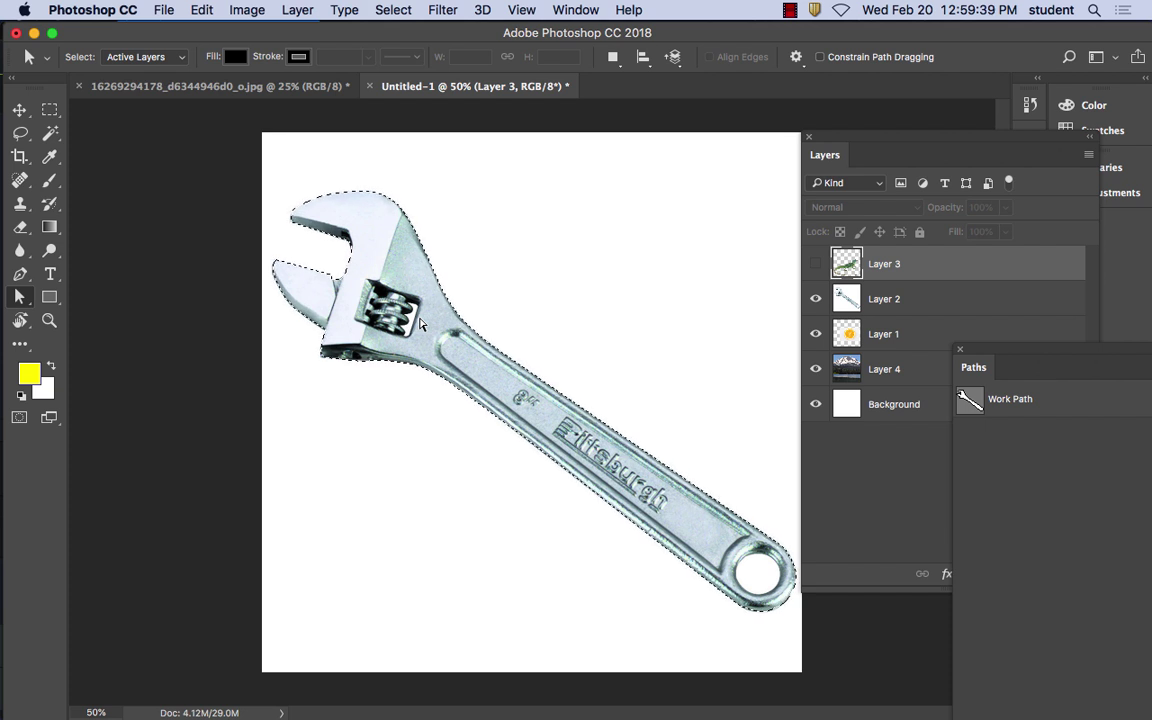
pyautogui.click(382, 12)
pyautogui.click(378, 12)
pyautogui.click(408, 11)
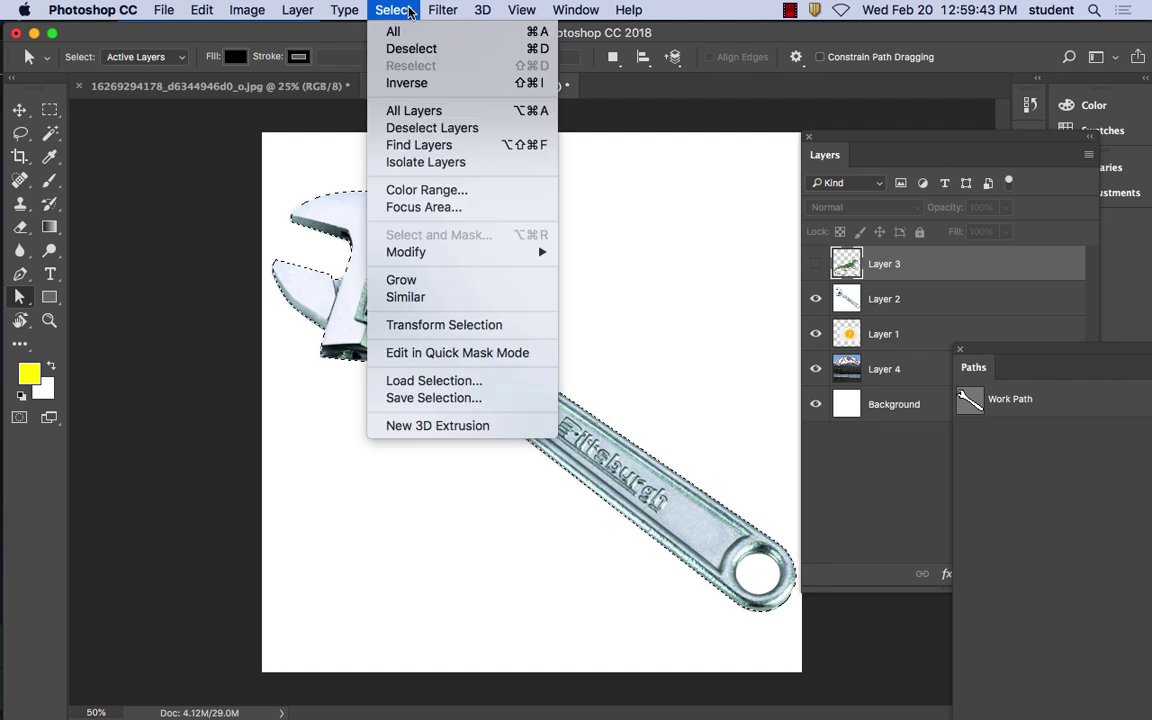
pyautogui.click(406, 83)
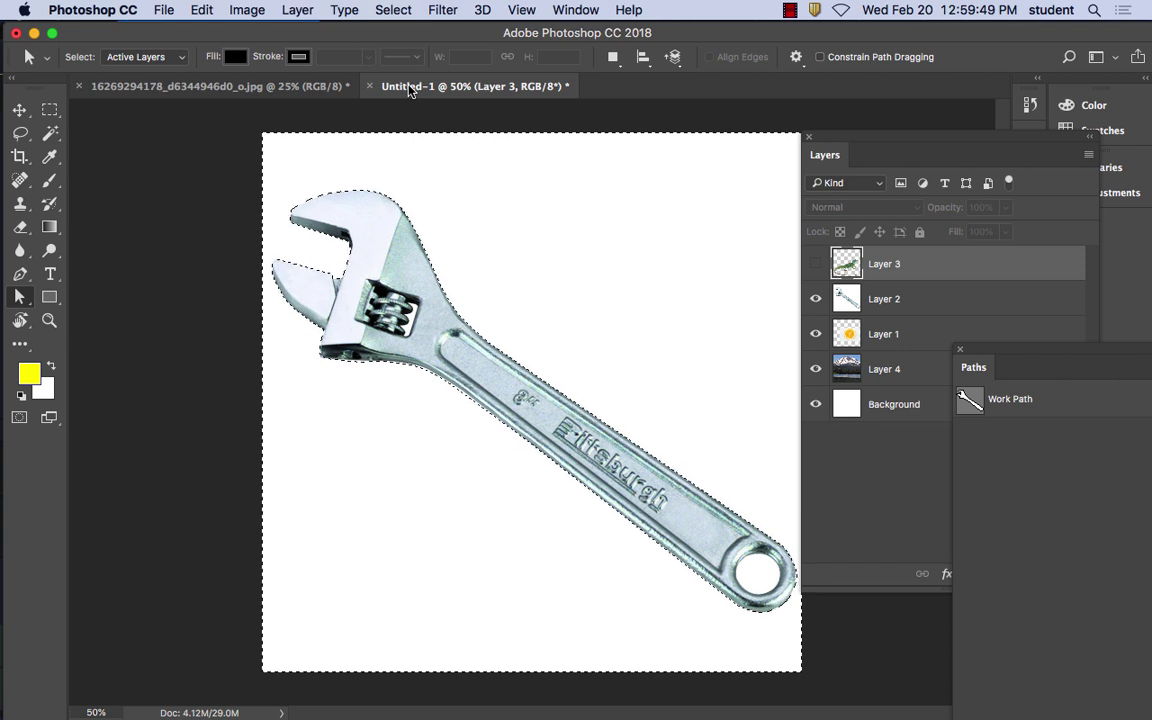
pyautogui.click(890, 312)
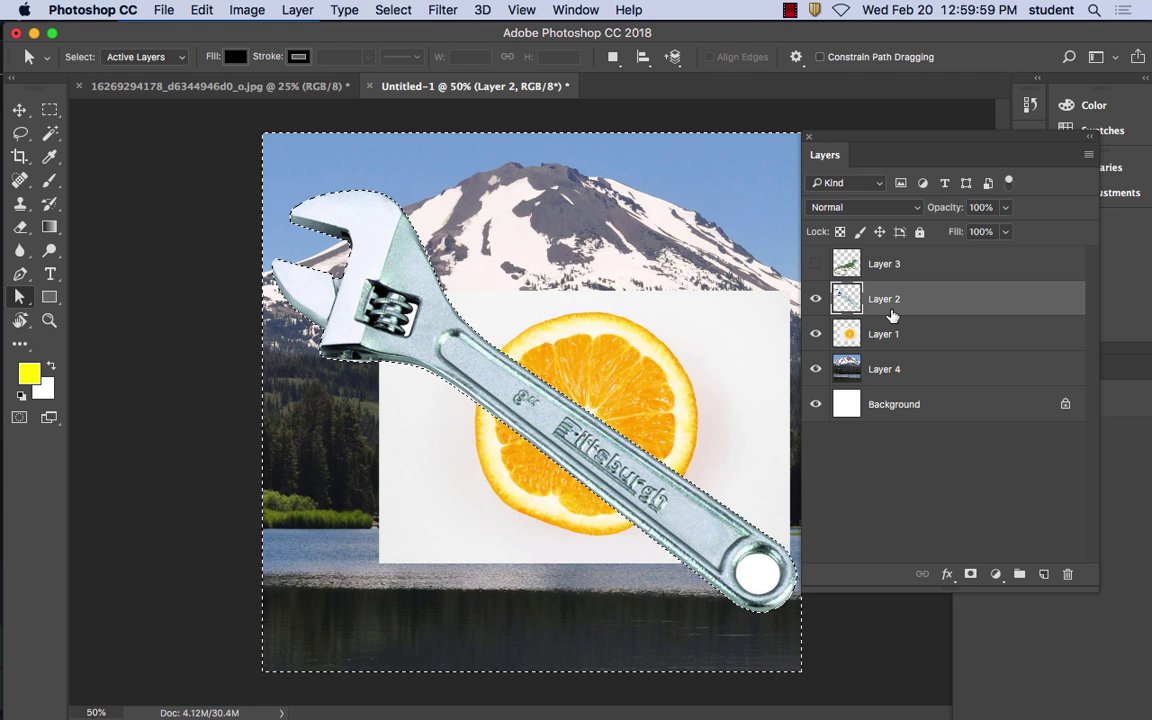
pyautogui.press('super+d')
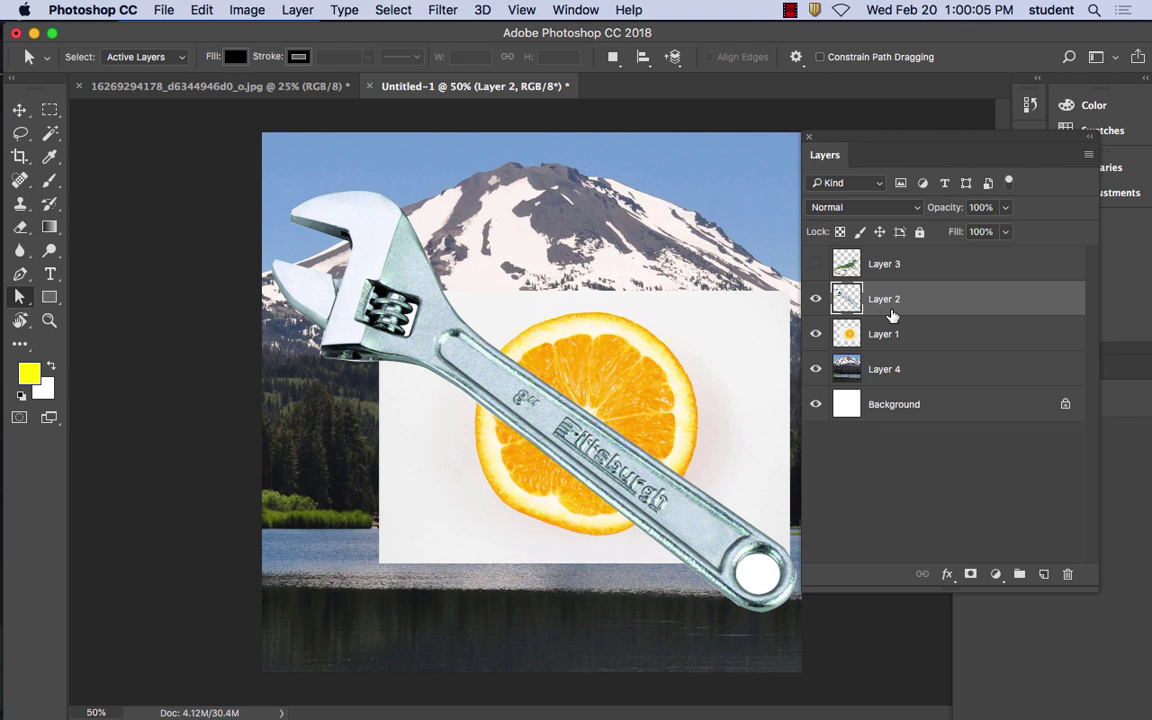
# Hide the wrench layer and start tracing the orange slice on Layer 1 with the Magnetic Lasso
pyautogui.click(888, 338)
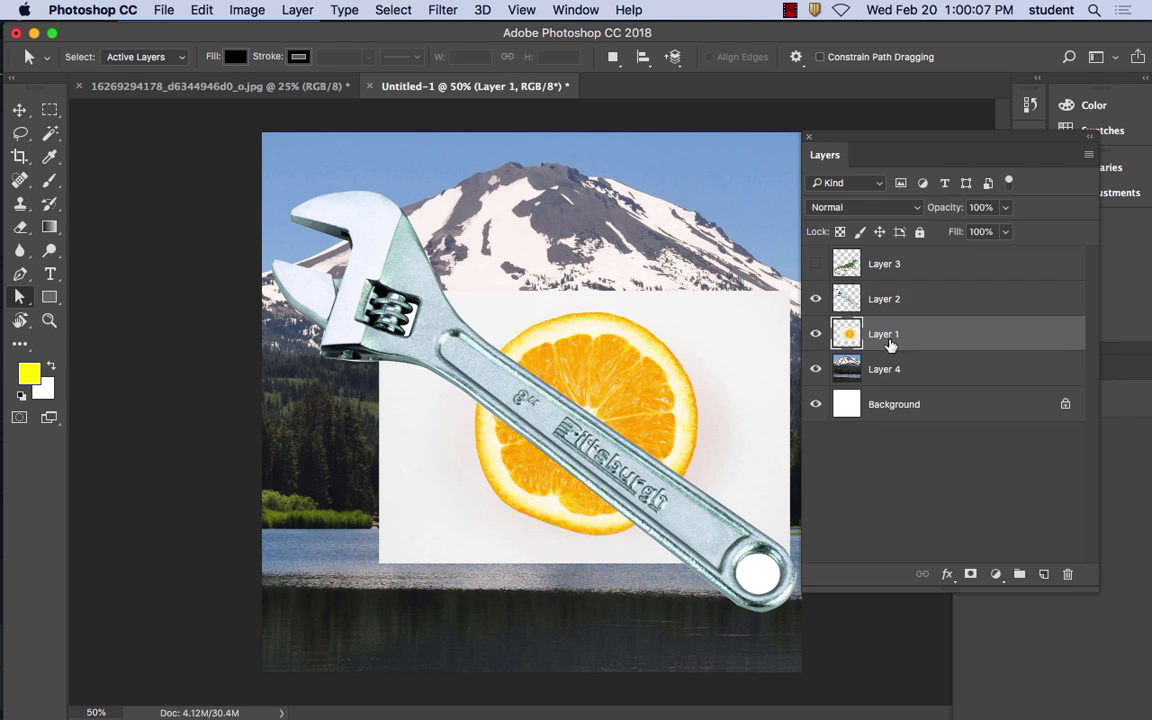
pyautogui.click(817, 300)
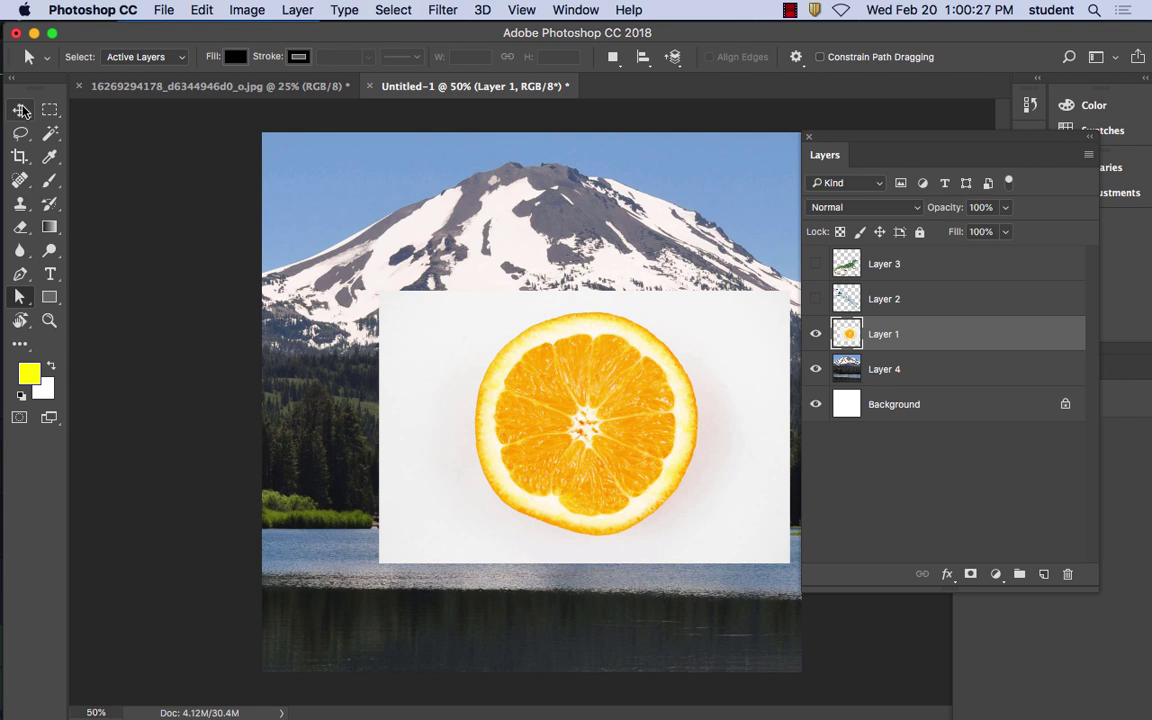
pyautogui.click(21, 134)
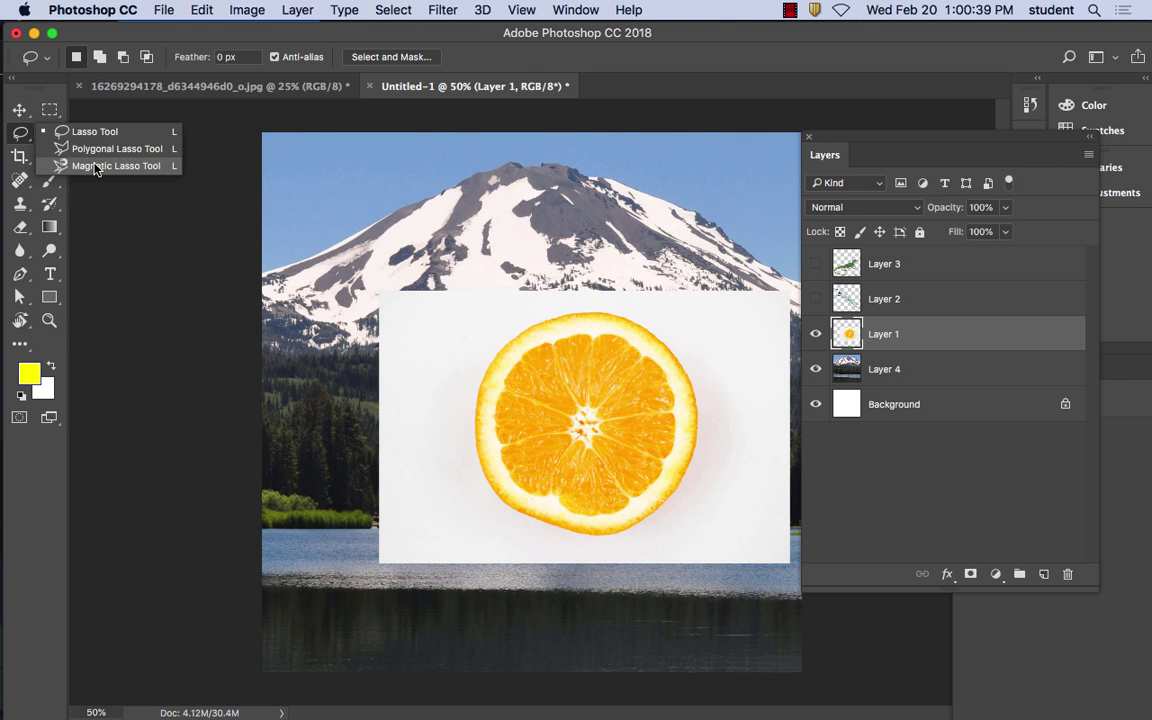
pyautogui.click(96, 166)
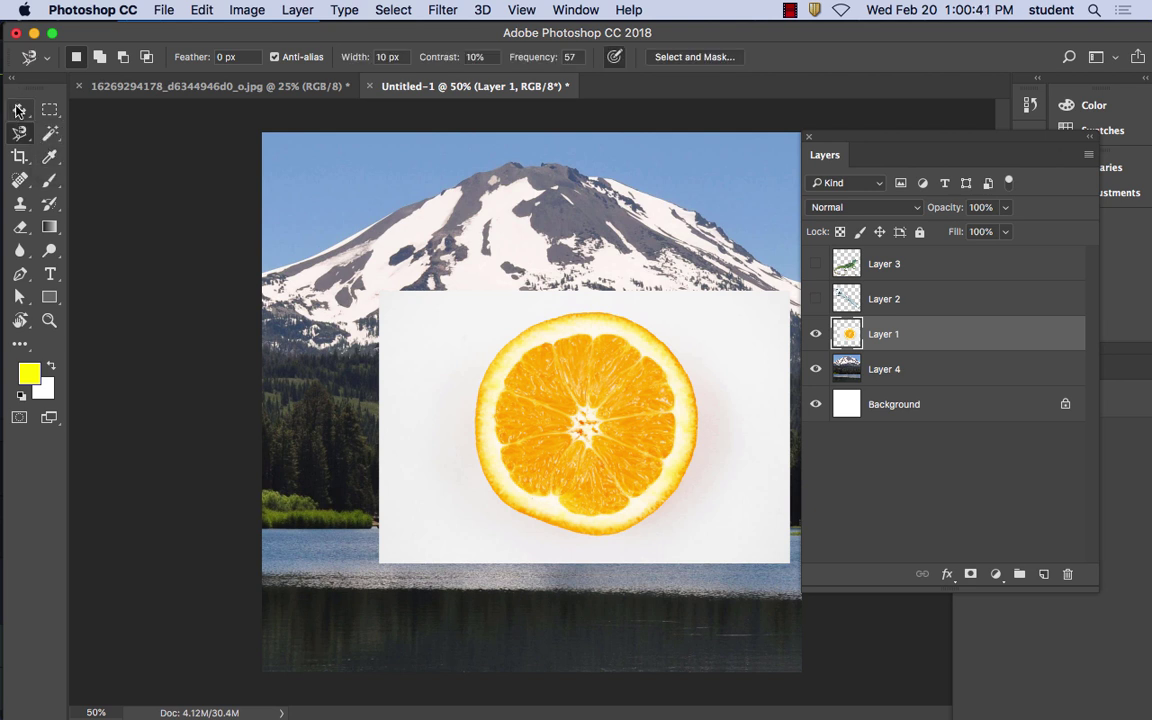
pyautogui.rightClick(22, 139)
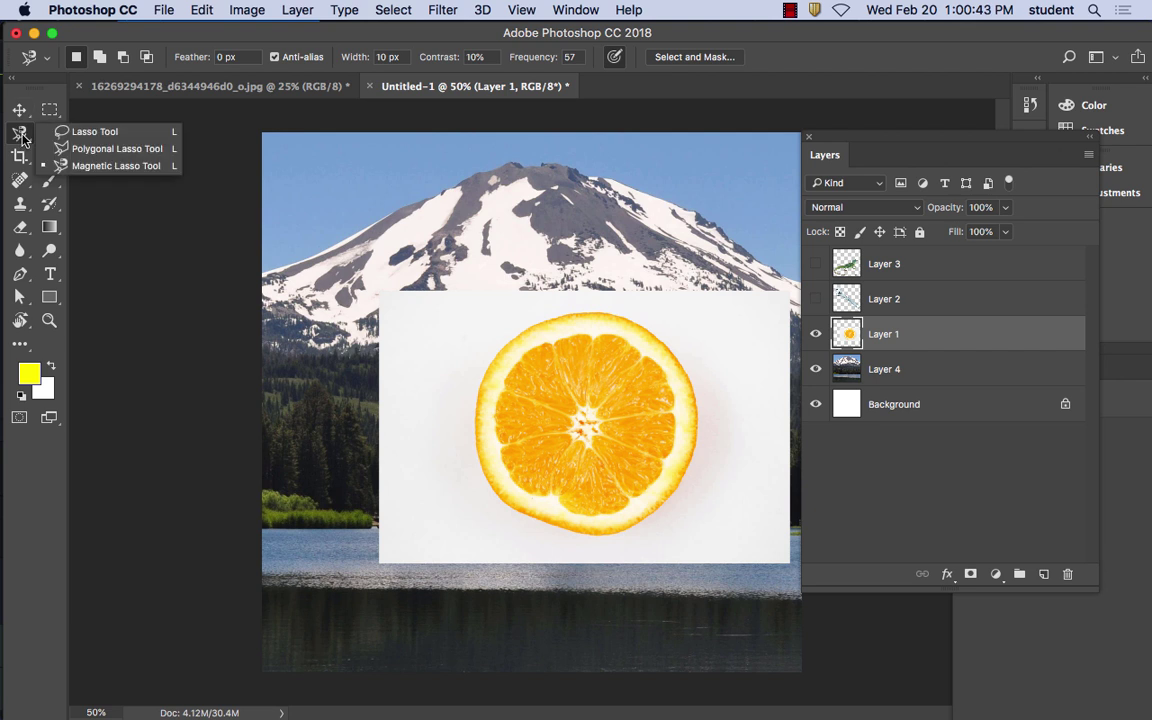
pyautogui.click(94, 149)
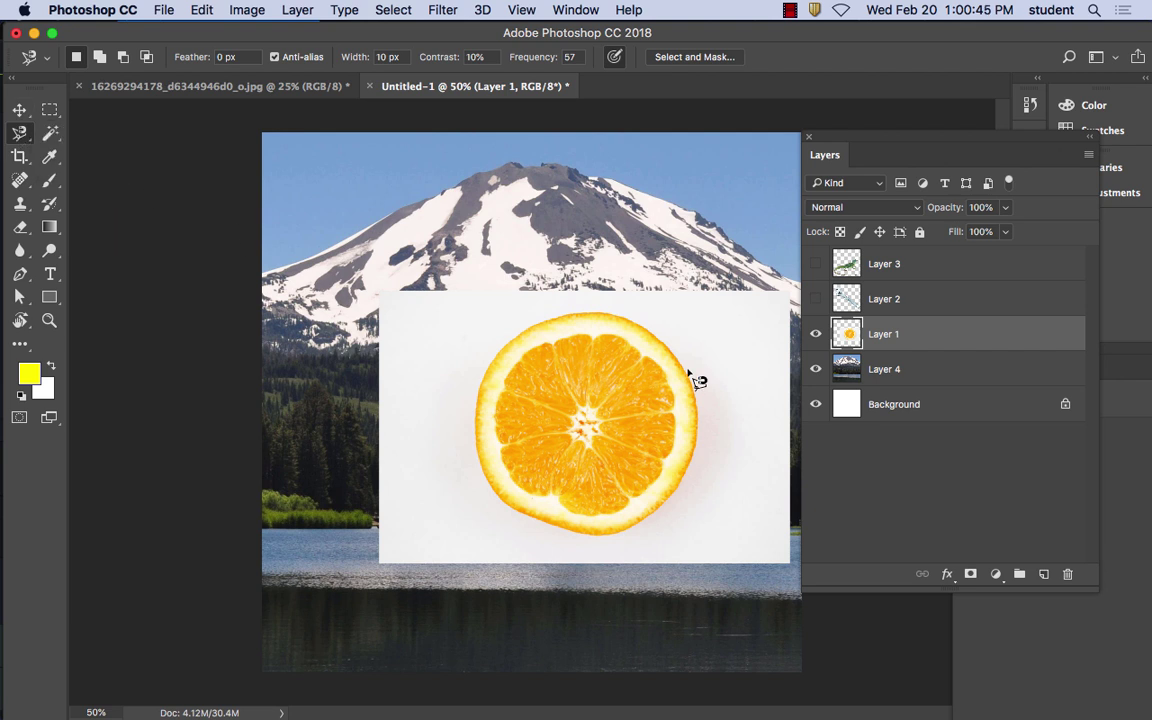
pyautogui.click(621, 317)
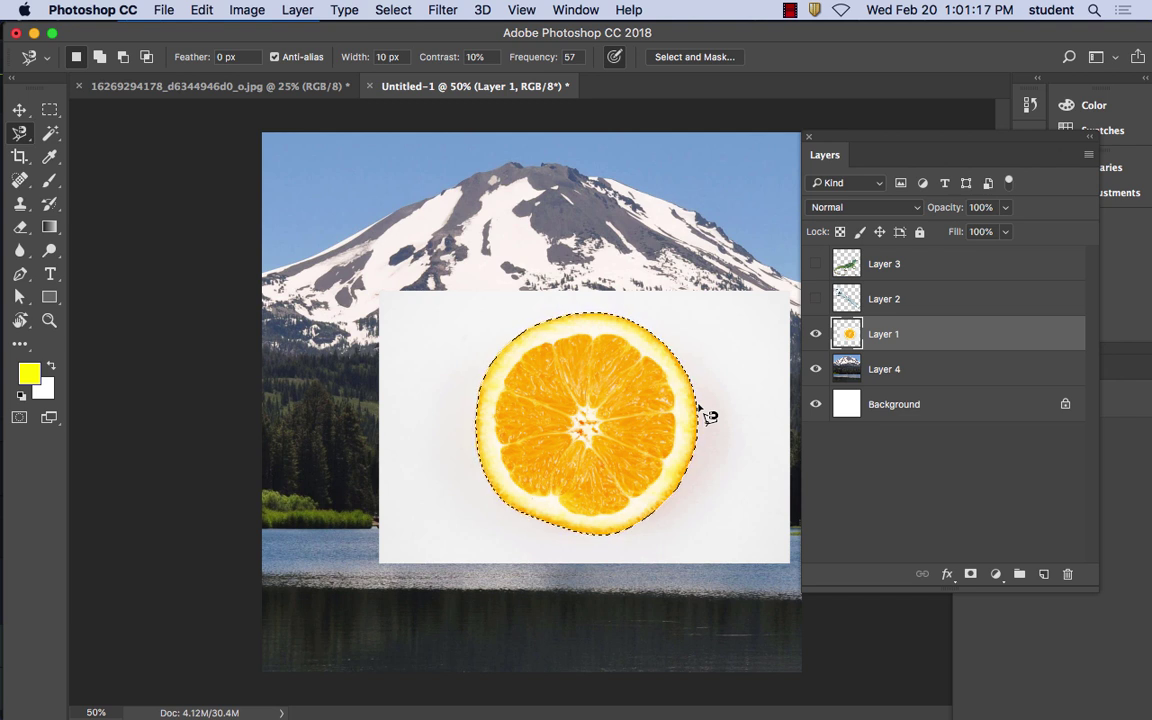
# Invert the selection, delete the orange's white background, and deselect
pyautogui.click(391, 11)
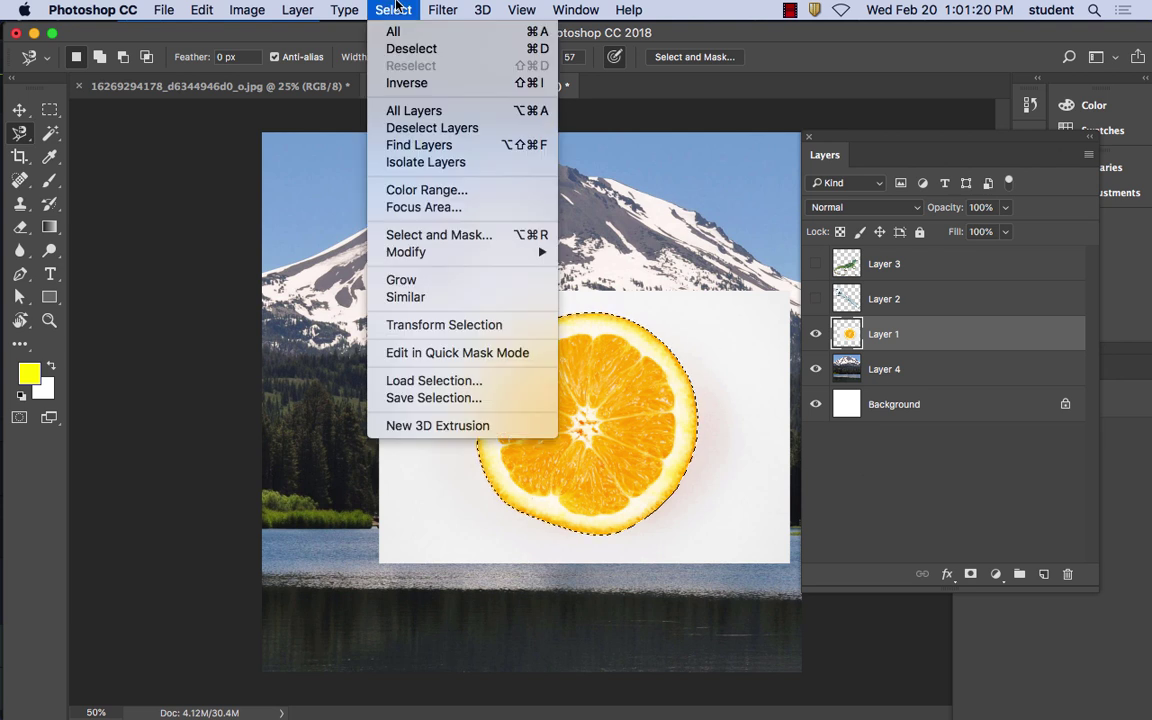
pyautogui.click(421, 86)
pyautogui.press('Delete')
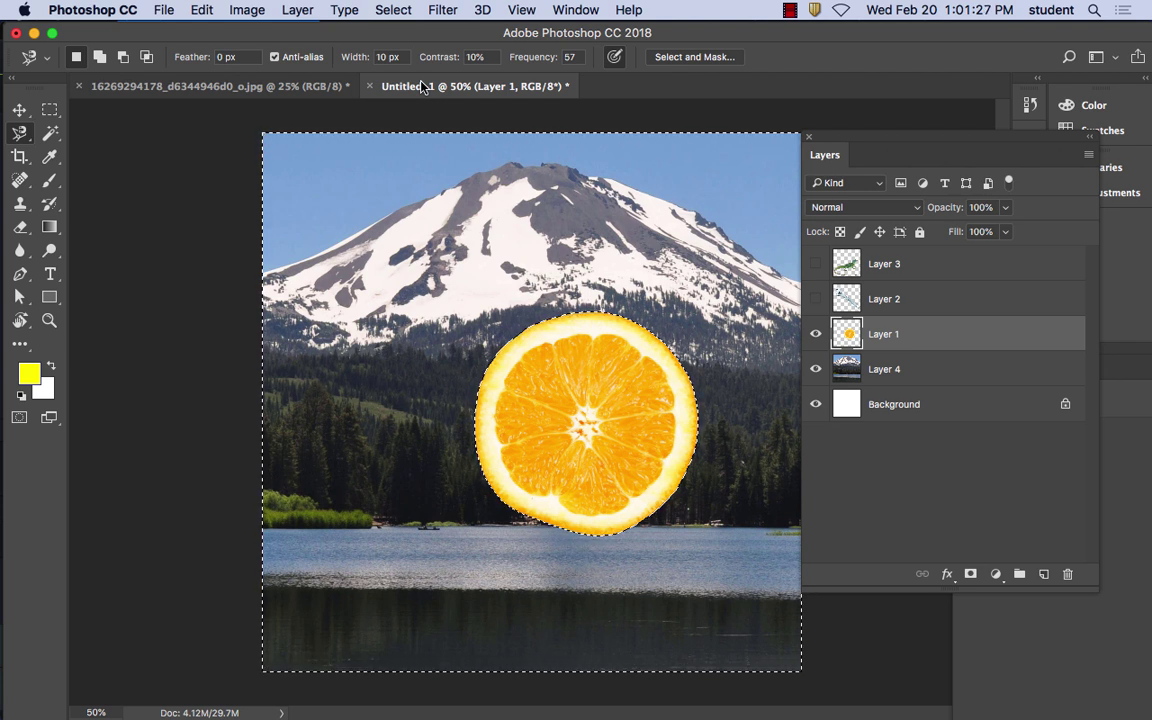
pyautogui.press('super+d')
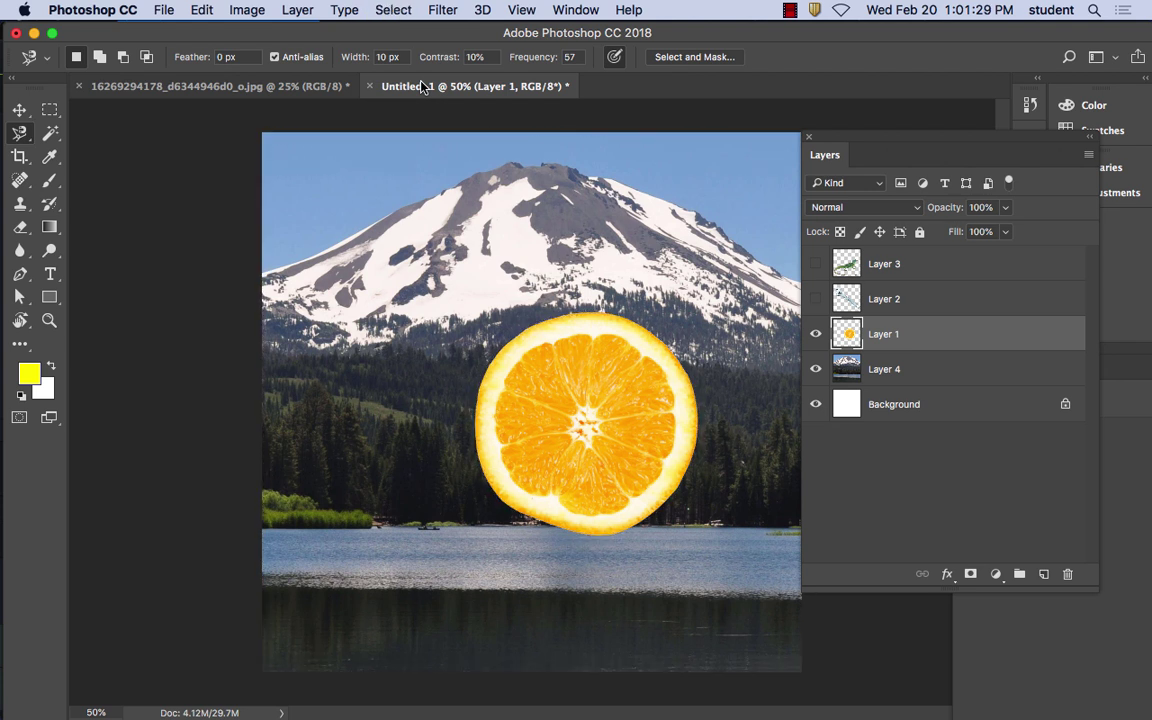
# Move the orange slice to the upper left, then show and nudge the wrench slightly higher
pyautogui.click(19, 108)
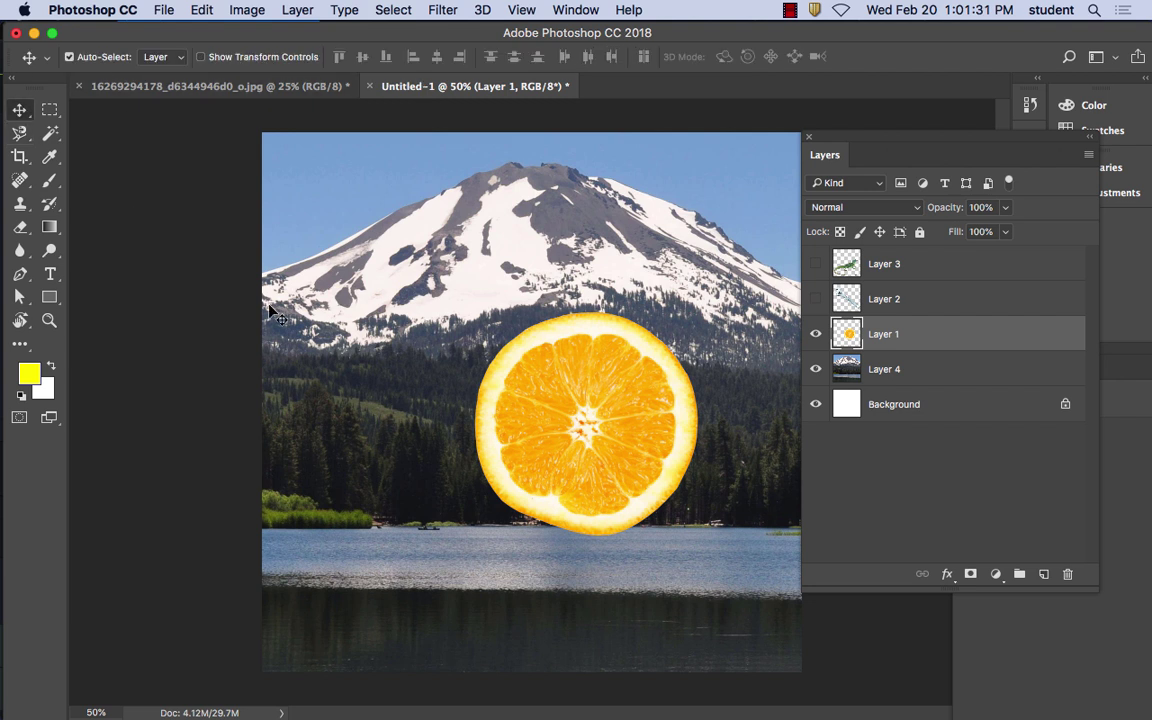
pyautogui.moveTo(624, 405); pyautogui.dragTo(427, 242)
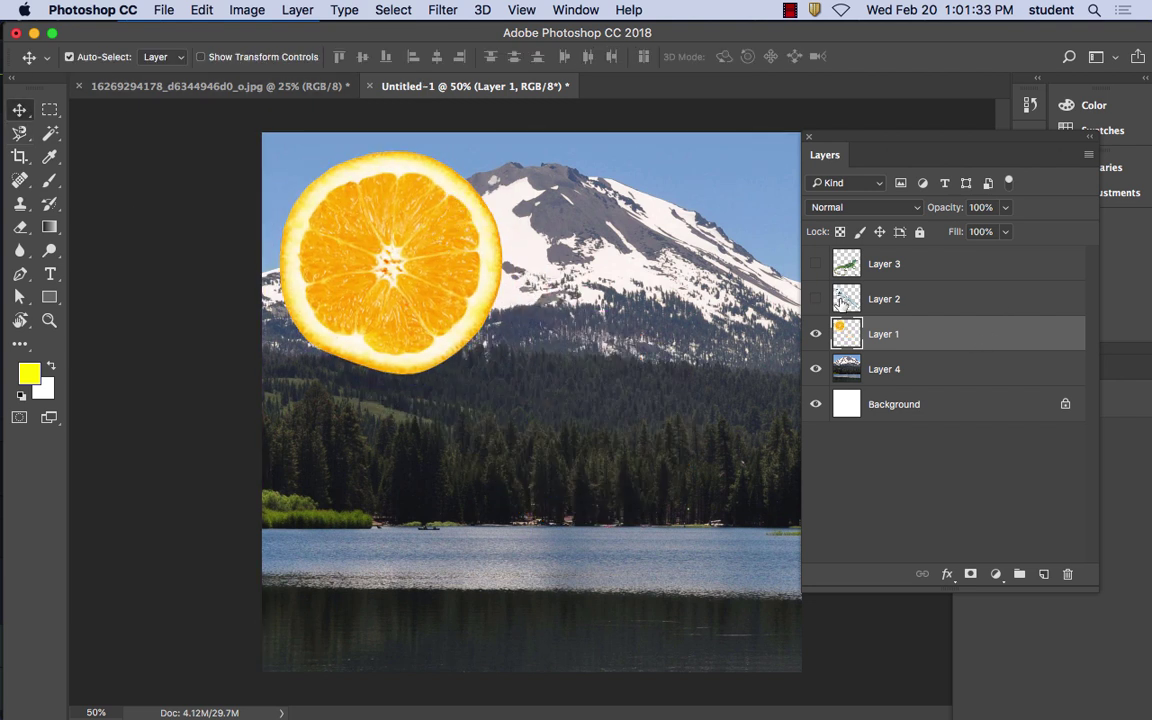
pyautogui.click(816, 299)
pyautogui.moveTo(575, 441)
pyautogui.mouseDown()
pyautogui.moveTo(634, 570)
pyautogui.moveTo(562, 426)
pyautogui.moveTo(575, 425)
pyautogui.mouseUp()
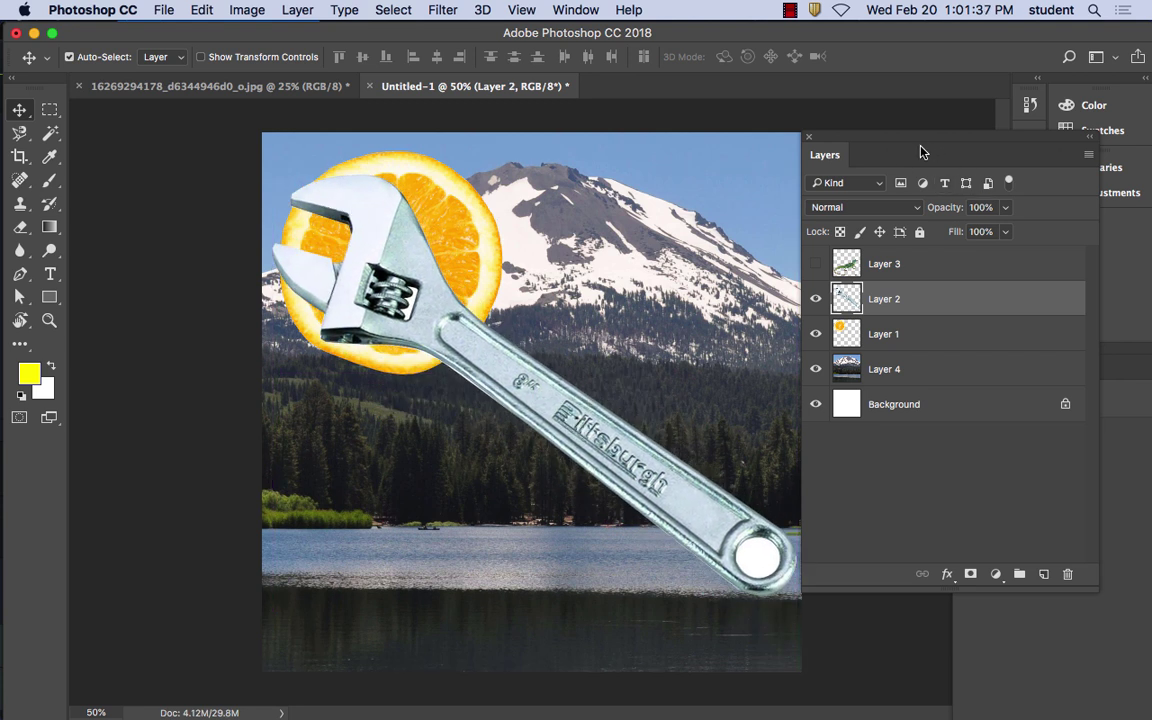
pyautogui.moveTo(860, 139); pyautogui.dragTo(912, 140)
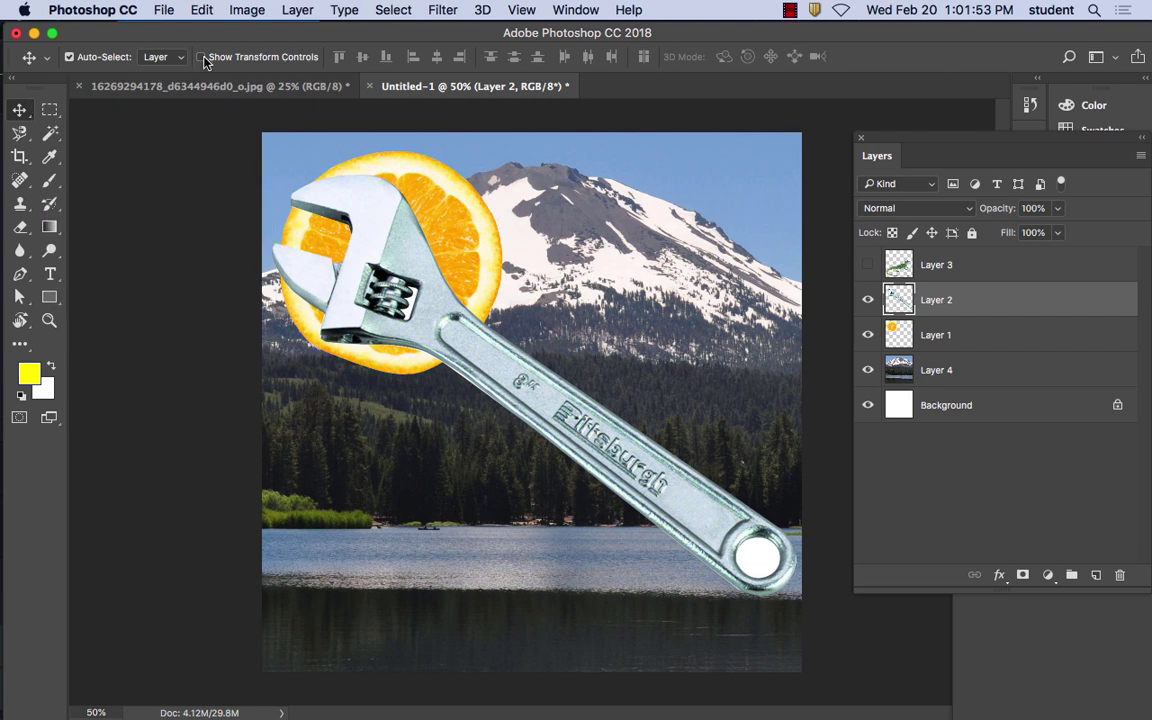
# Shrink the Layer 2 wrench to about 81%, move its jaw over the orange, then show Layer 3
pyautogui.click(200, 57)
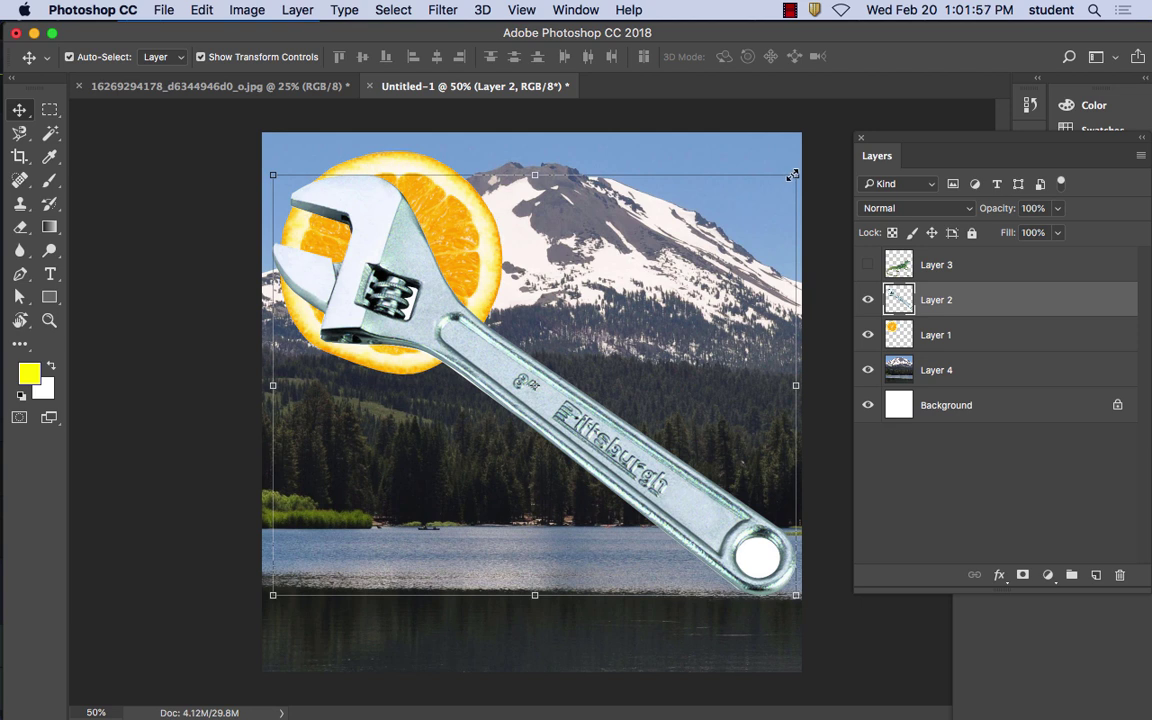
pyautogui.moveTo(793, 175); pyautogui.dragTo(676, 242)
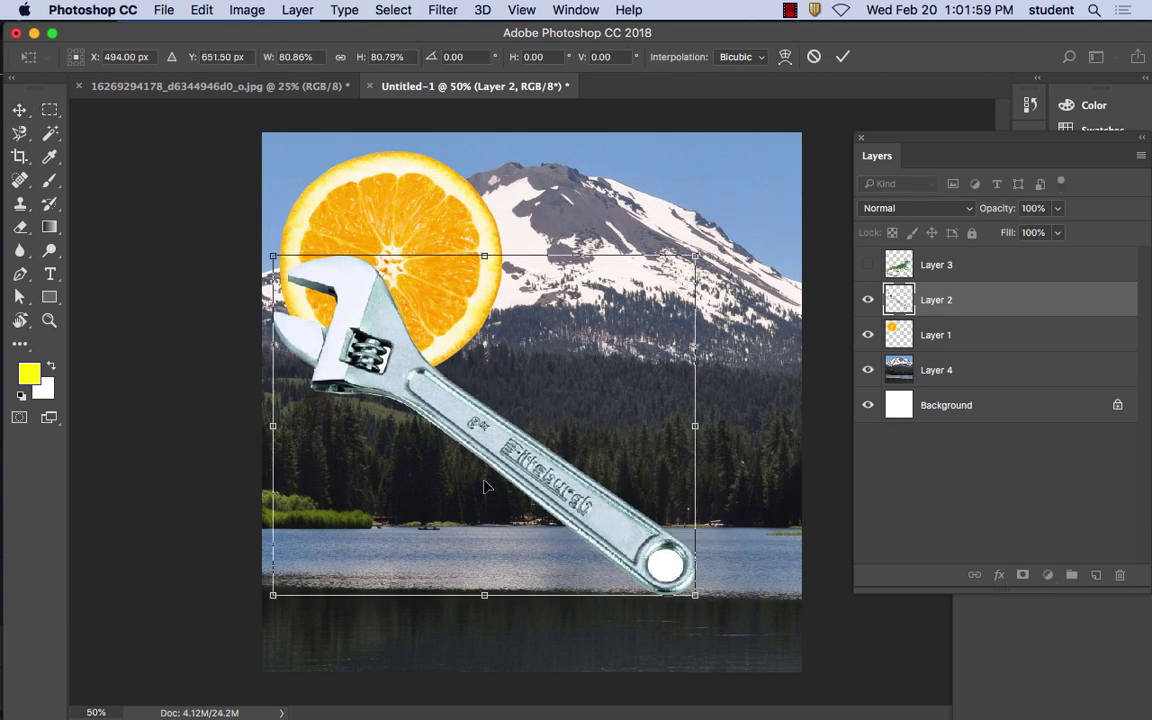
pyautogui.moveTo(502, 446); pyautogui.dragTo(581, 398)
pyautogui.click(21, 110)
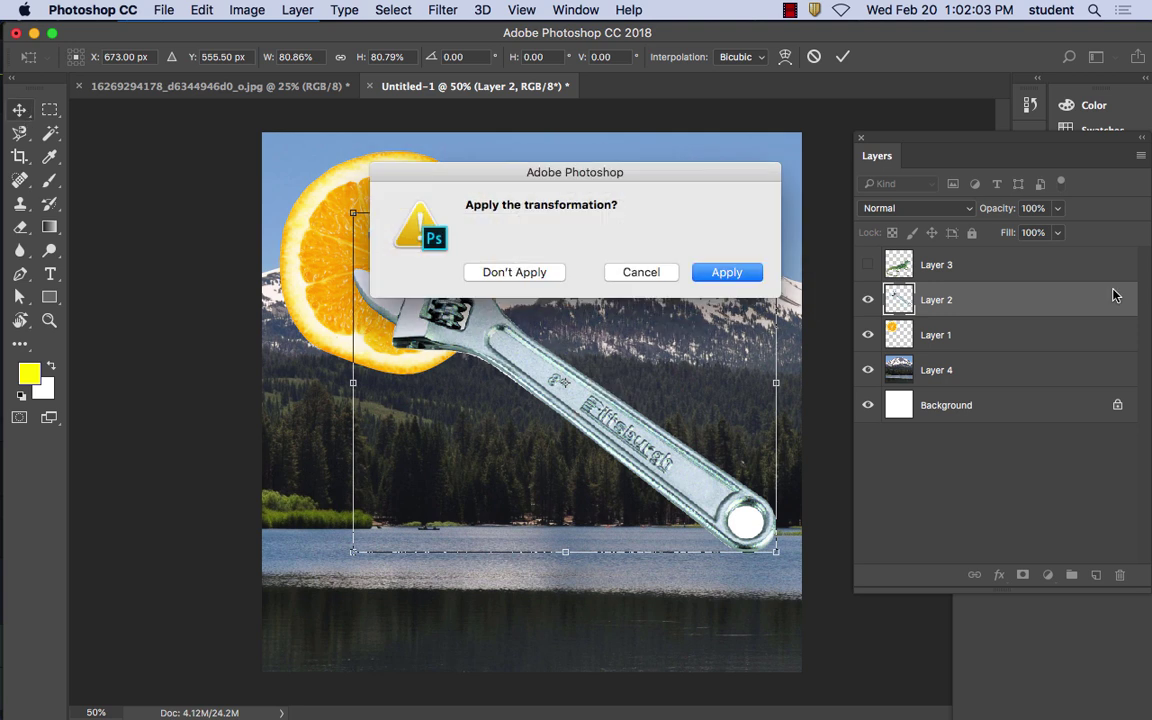
pyautogui.click(727, 268)
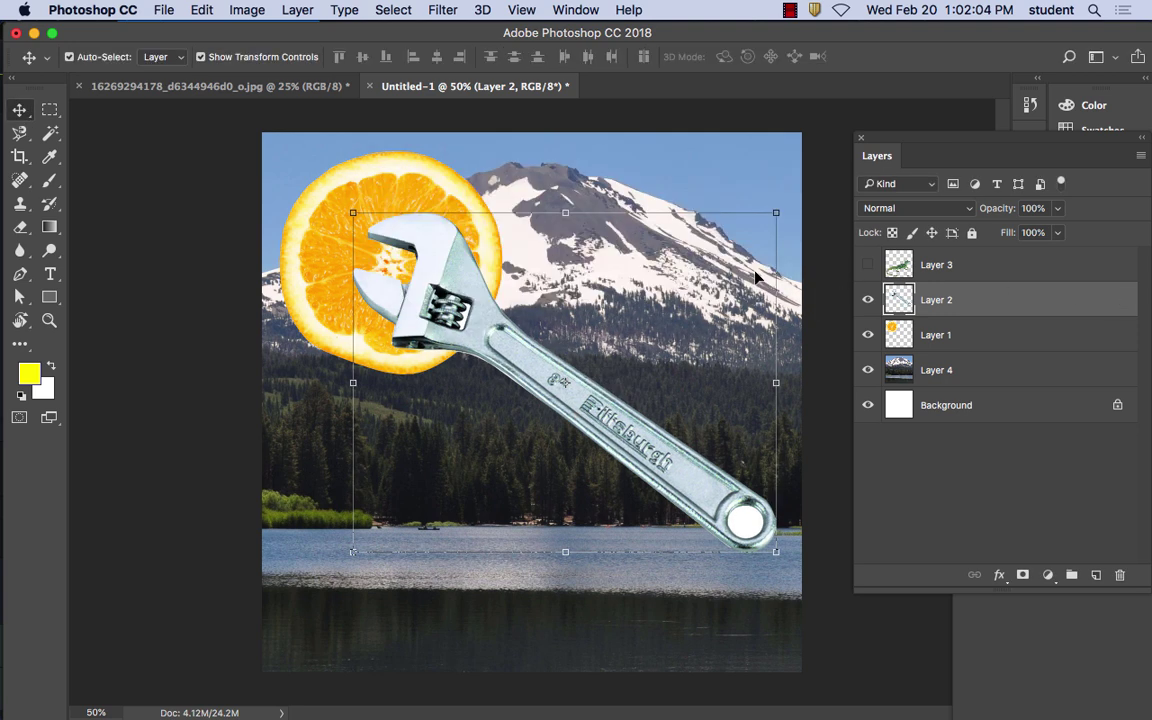
pyautogui.click(869, 266)
# Move the lizard up and scale it smaller so it lies across the wrench handle
pyautogui.moveTo(675, 443); pyautogui.dragTo(622, 433)
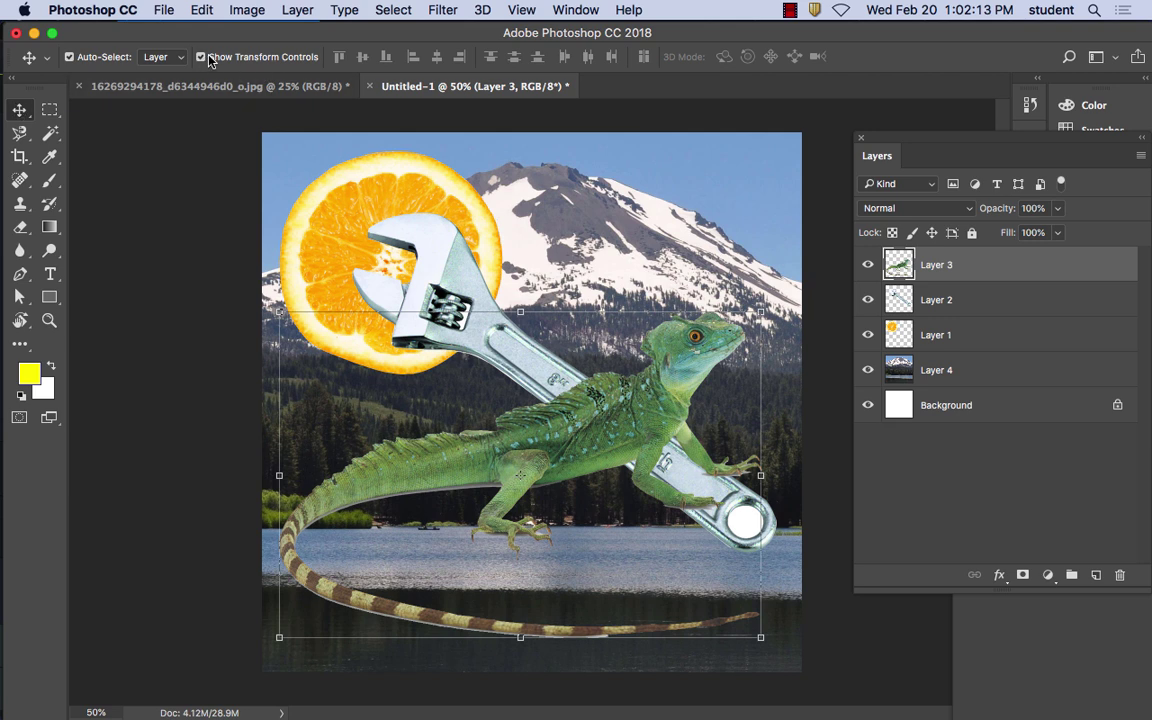
pyautogui.moveTo(279, 313); pyautogui.dragTo(308, 277)
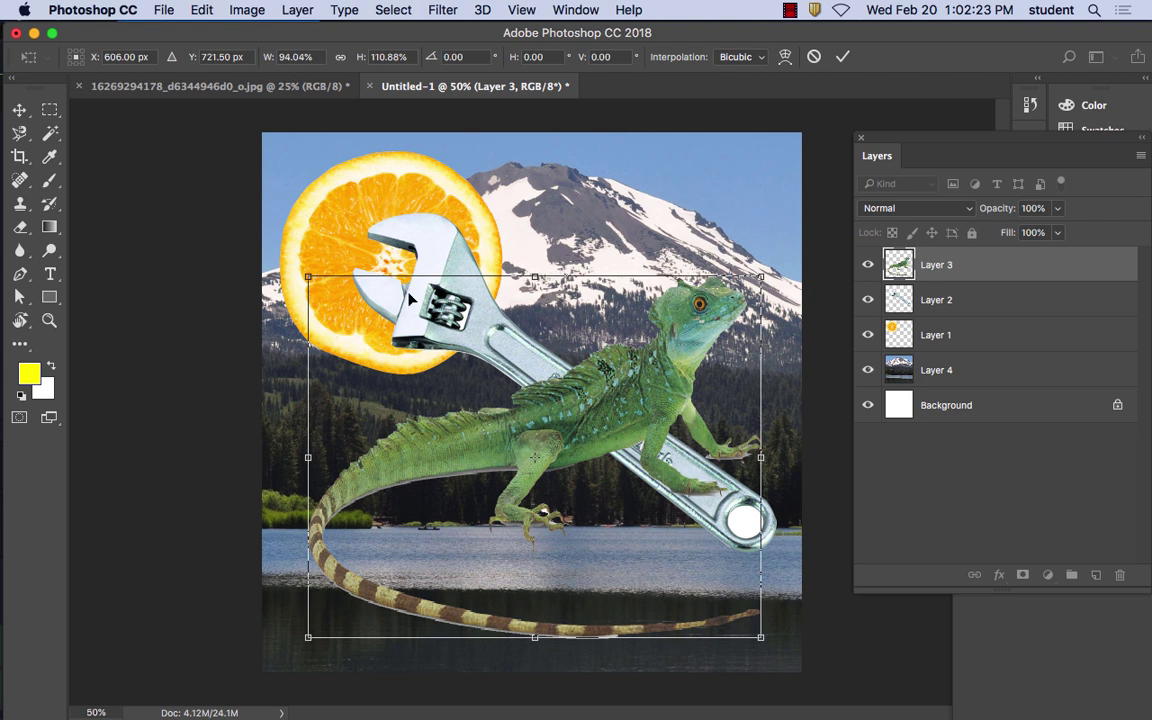
pyautogui.click(18, 115)
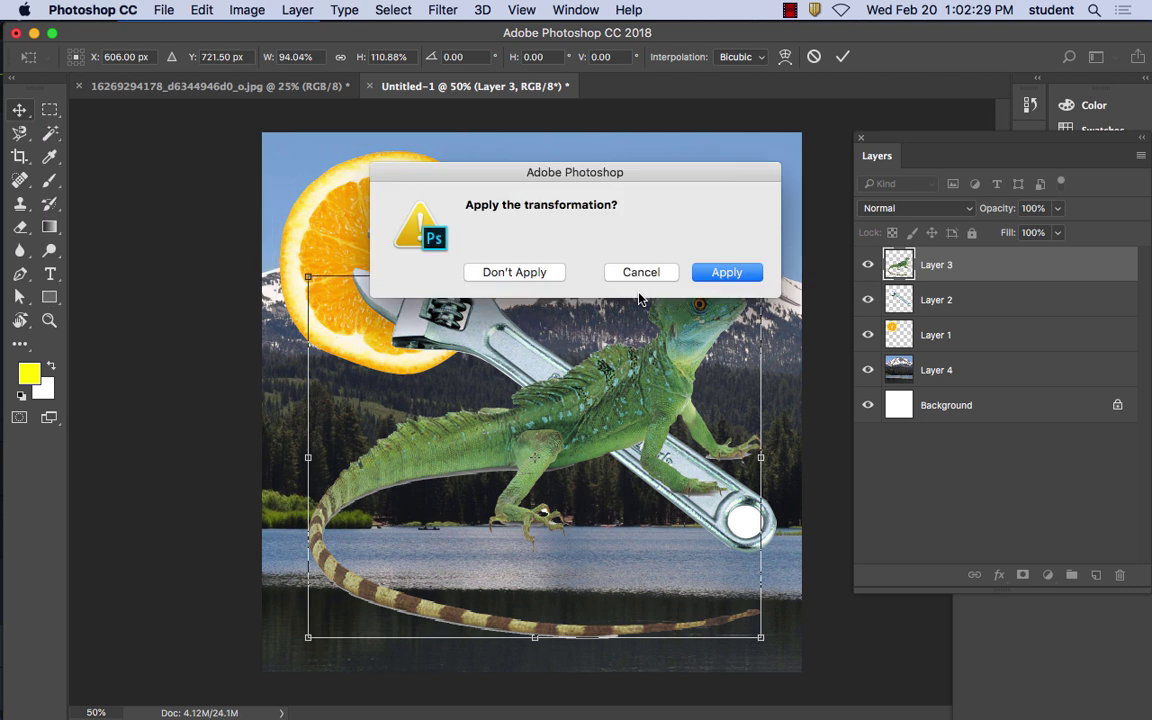
pyautogui.click(732, 271)
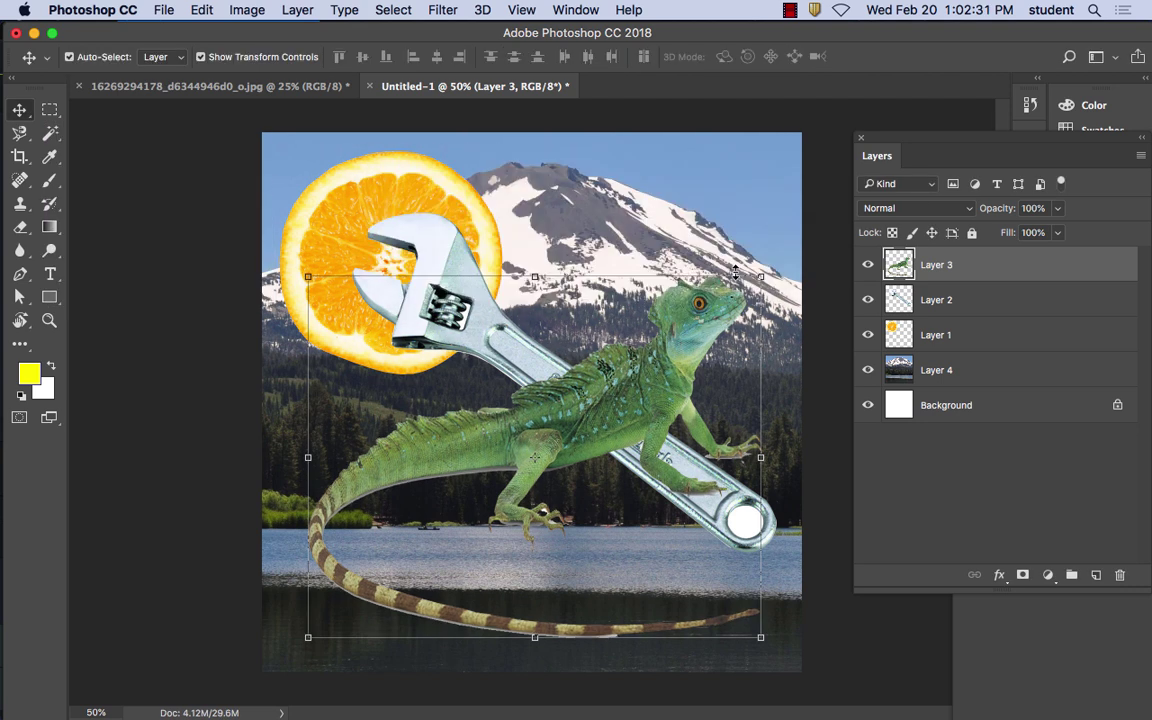
# Try stretching the lizard taller and flipping it horizontally, cancelling both transforms
pyautogui.moveTo(735, 272); pyautogui.dragTo(408, 75)
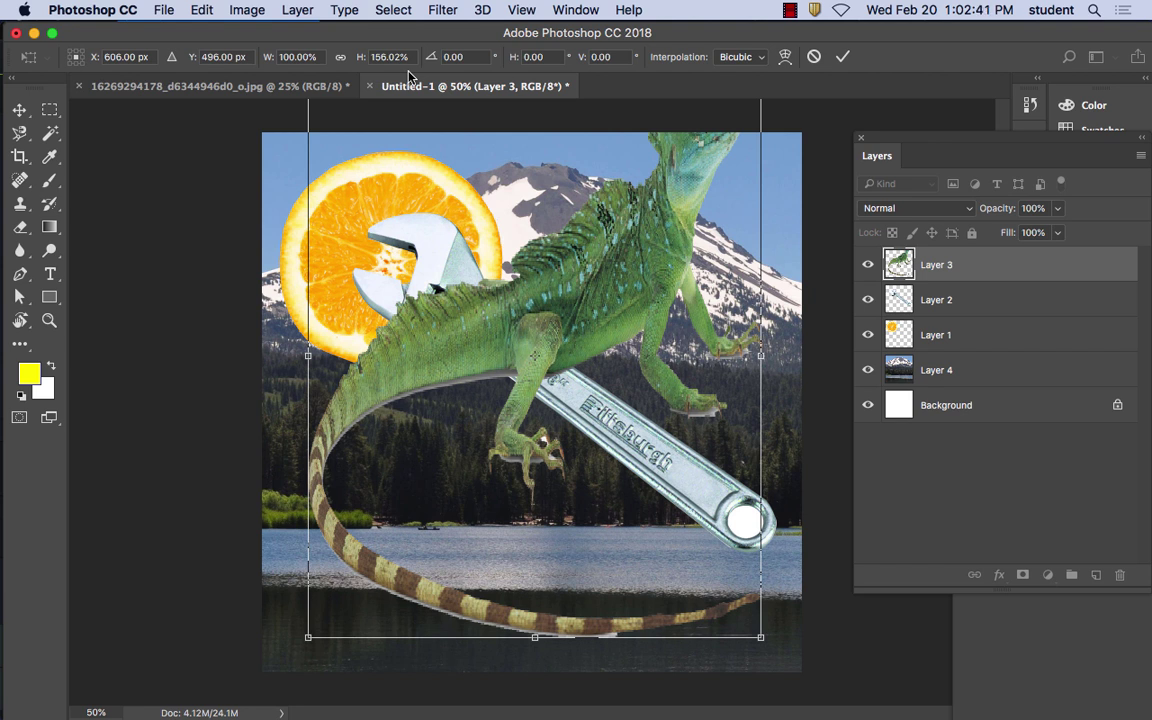
pyautogui.press('Escape')
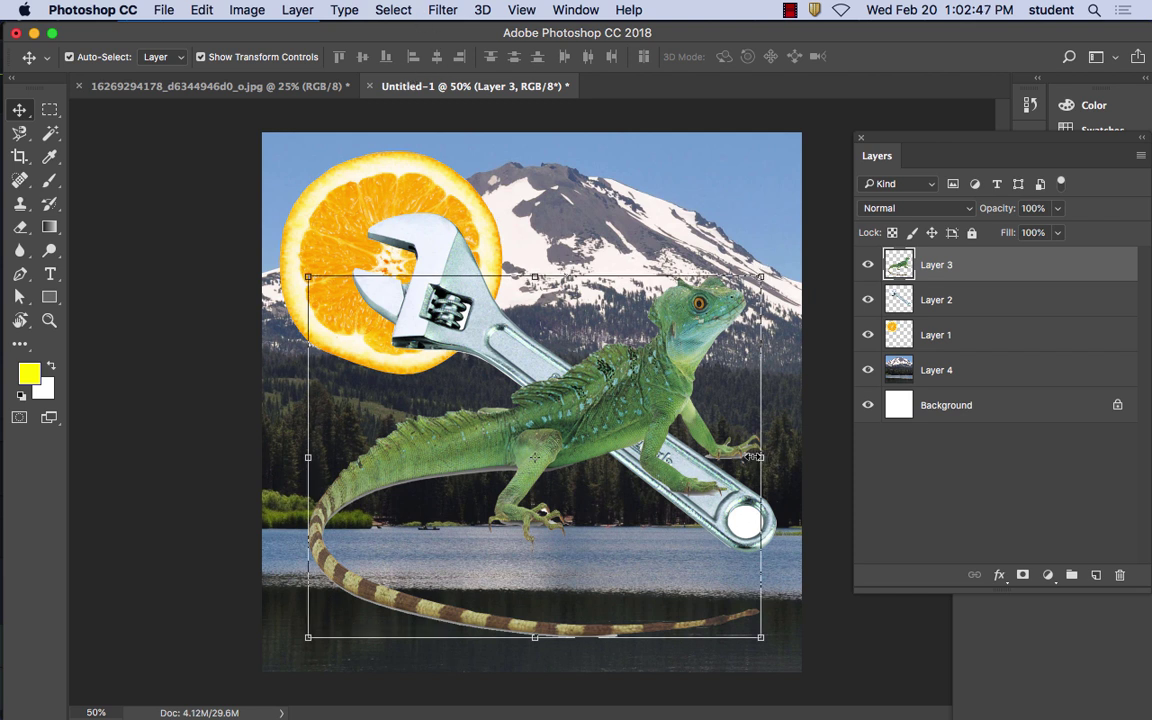
pyautogui.moveTo(757, 273); pyautogui.dragTo(3, 336)
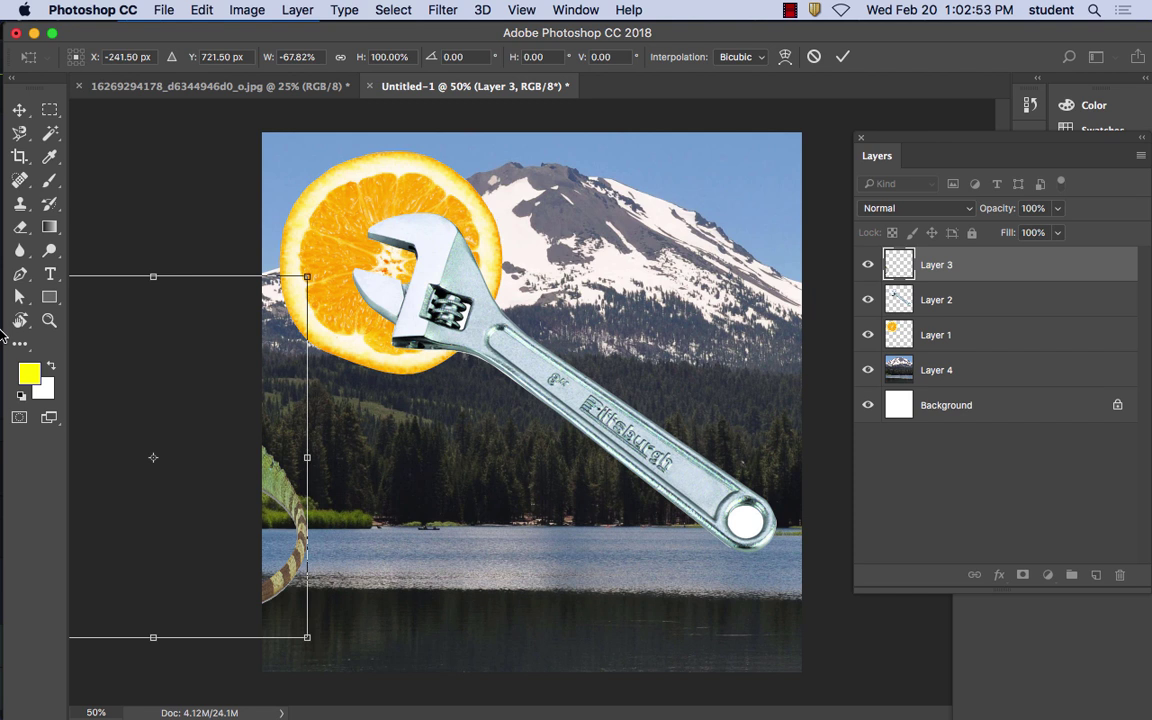
pyautogui.press('Escape')
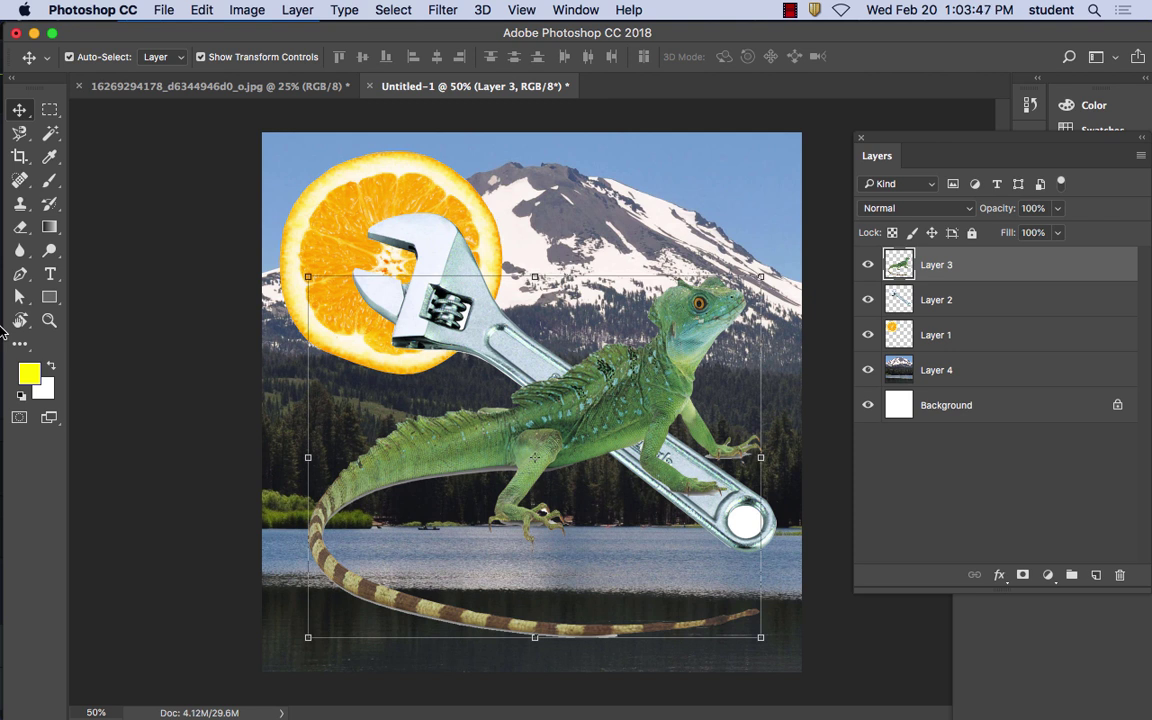
# Hide the lizard and wrench layers and select the orange slice
pyautogui.click(868, 264)
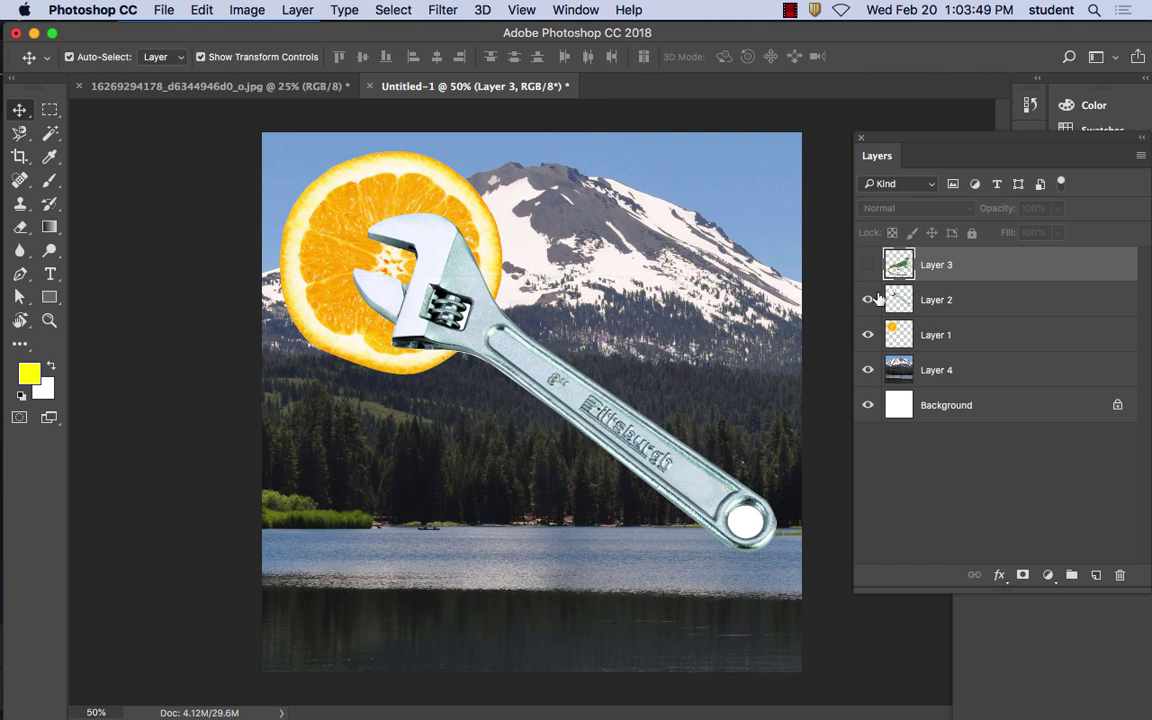
pyautogui.click(868, 299)
pyautogui.click(420, 262)
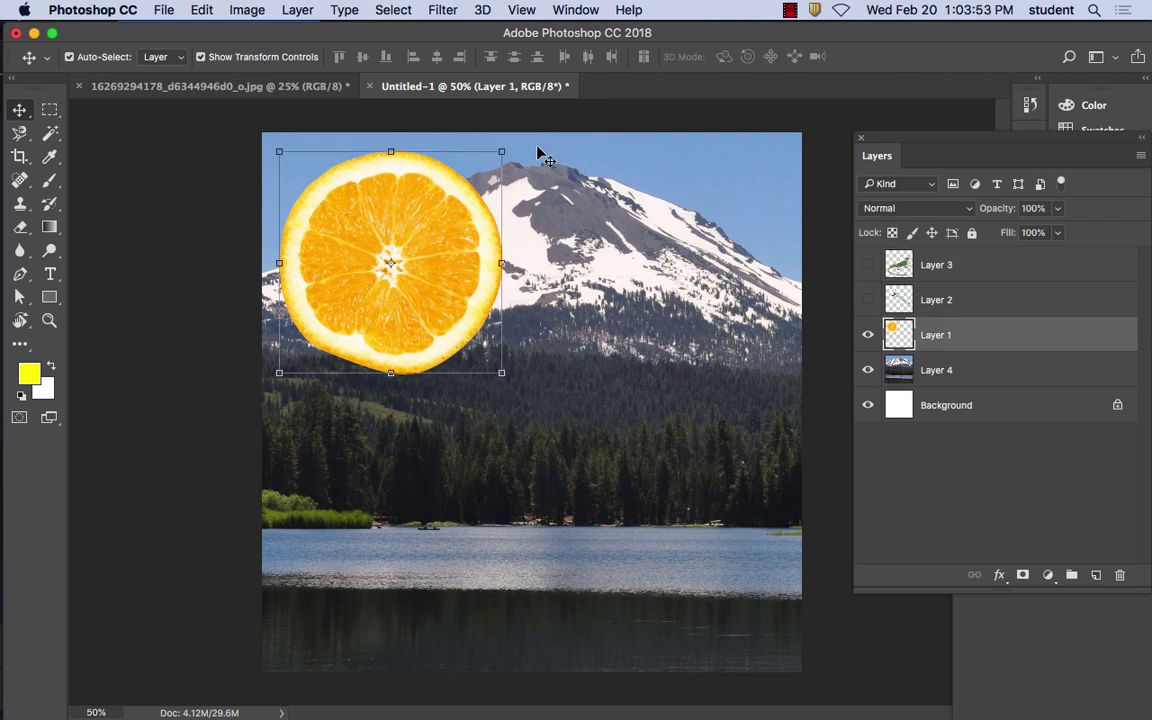
# Scale the orange slice to 43.15% from a corner, move it to the top-left, and apply
pyautogui.moveTo(501, 151); pyautogui.dragTo(372, 274)
pyautogui.moveTo(358, 325); pyautogui.dragTo(359, 194)
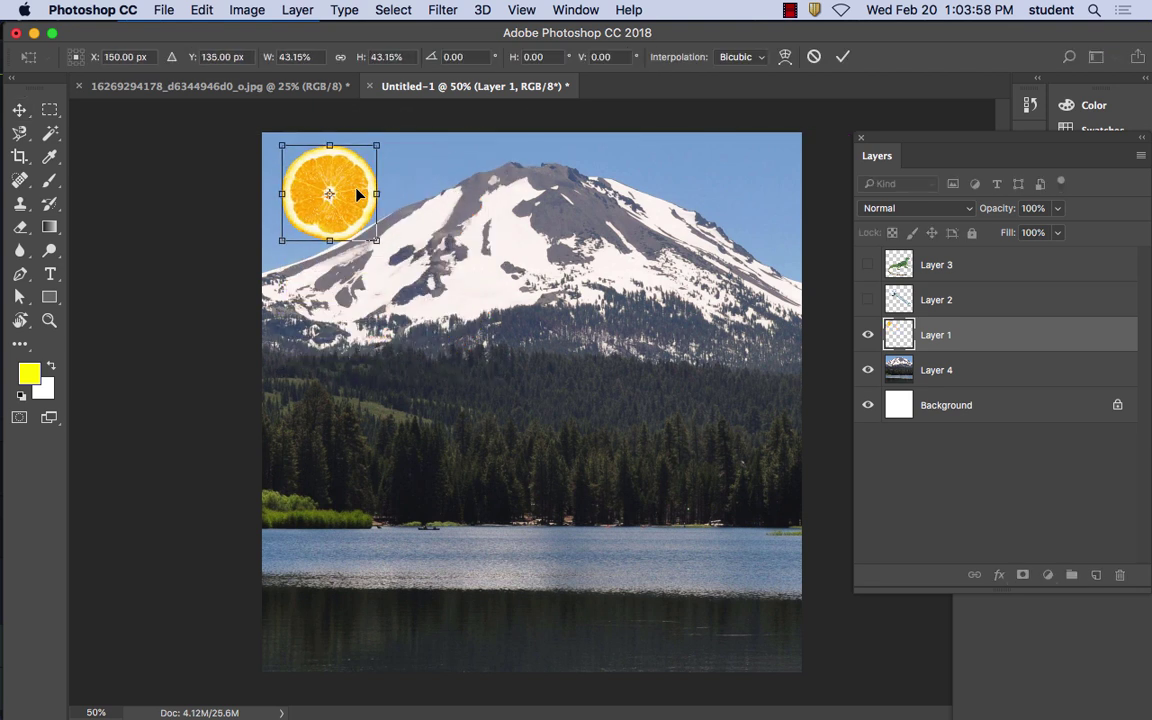
pyautogui.click(19, 110)
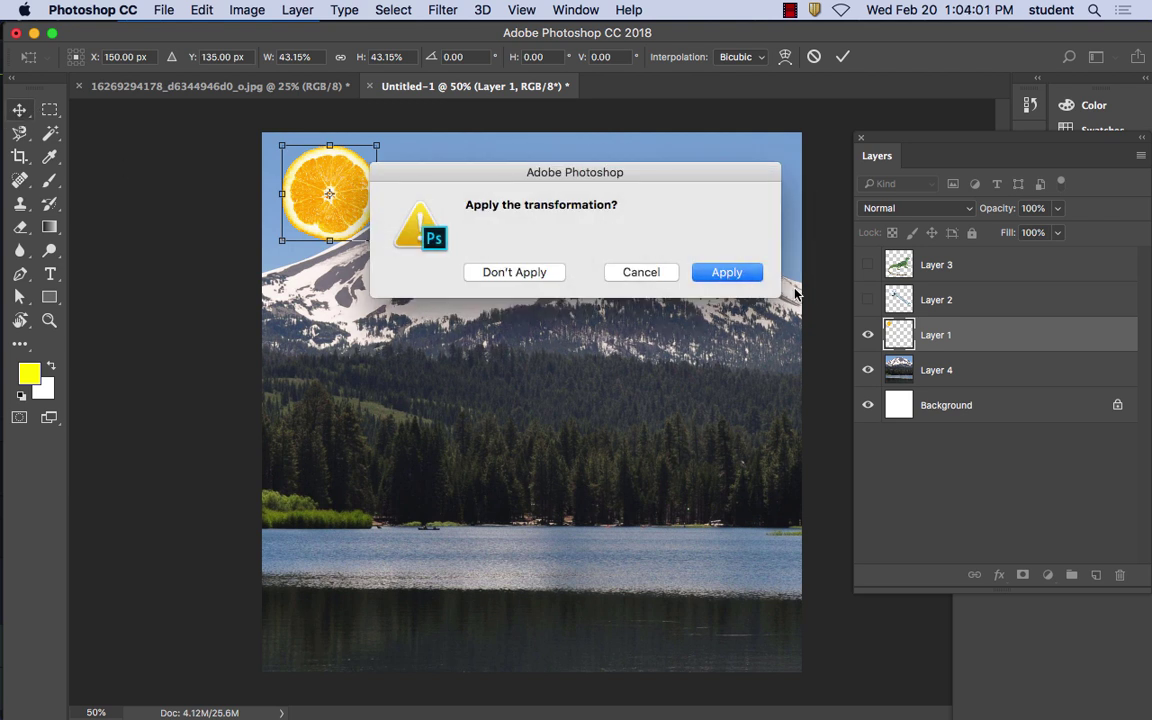
pyautogui.click(718, 268)
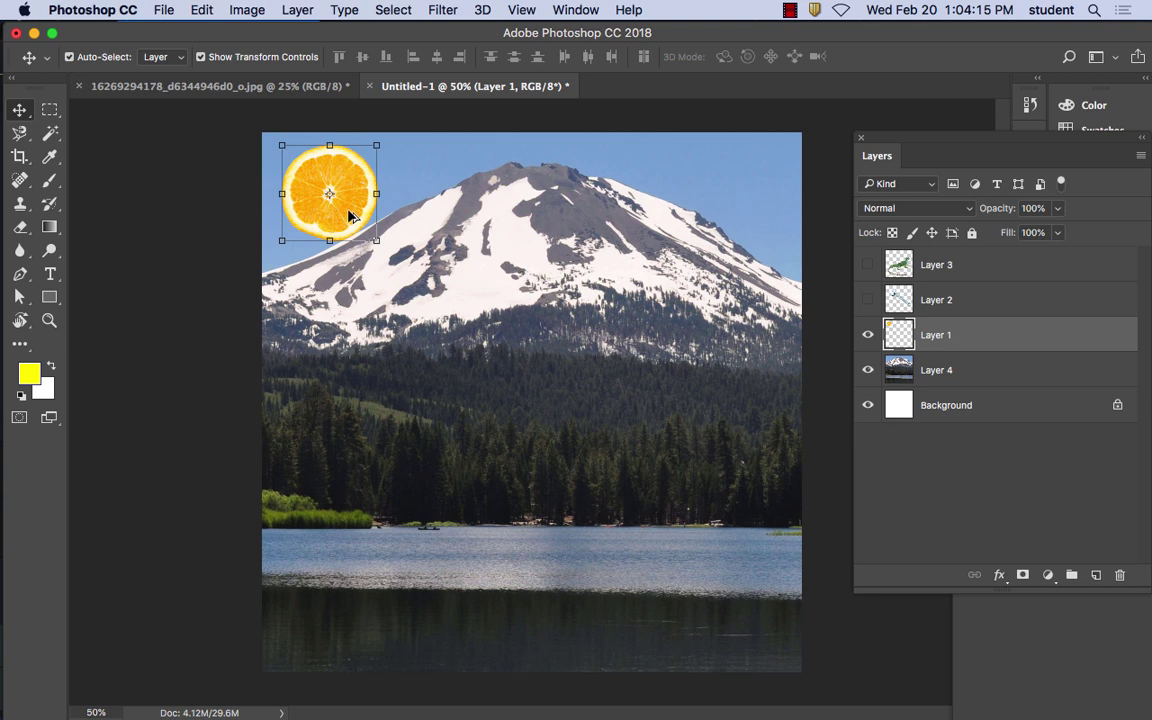
# Fit the image on screen and undo the unintended Free Transform
pyautogui.scroll(-3, 347, 206)
pyautogui.moveTo(370, 193); pyautogui.dragTo(415, 212)
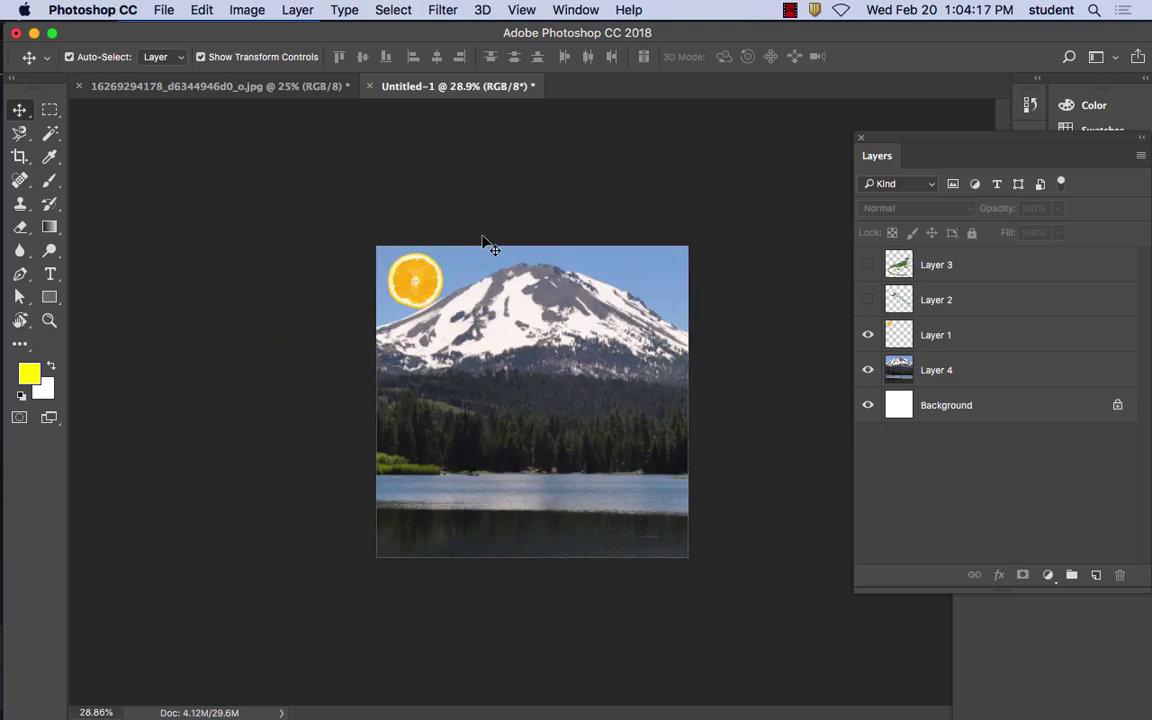
pyautogui.scroll(5, 486, 243)
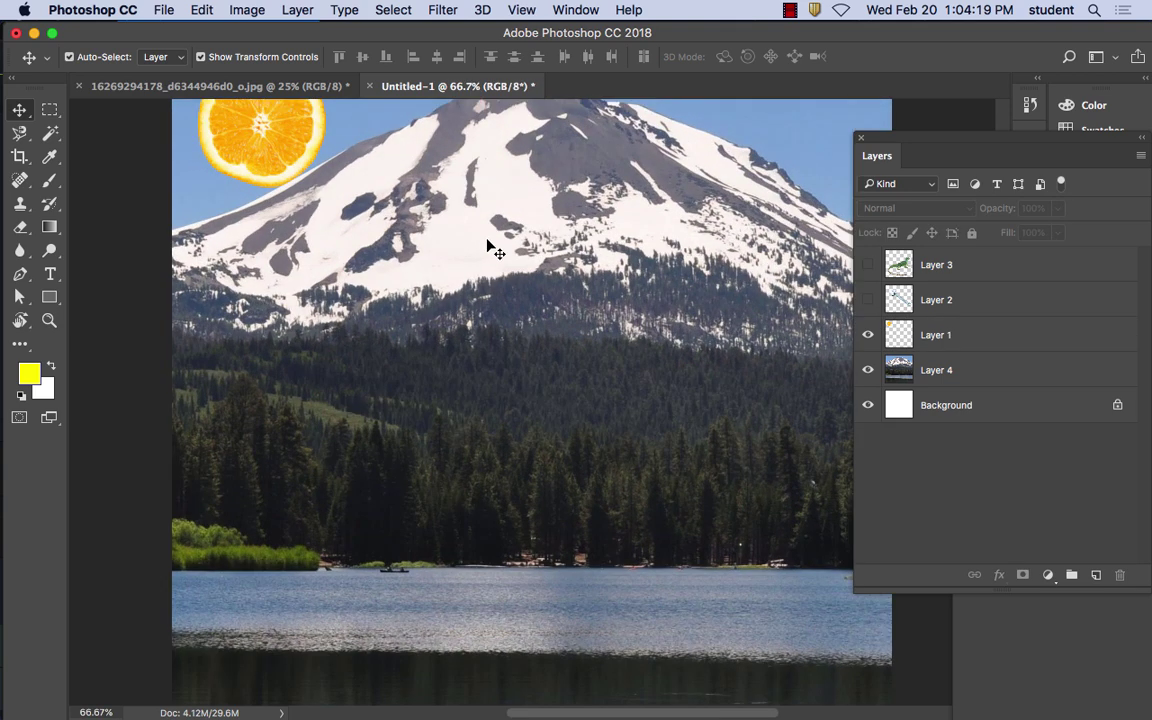
pyautogui.scroll(2, 472, 290)
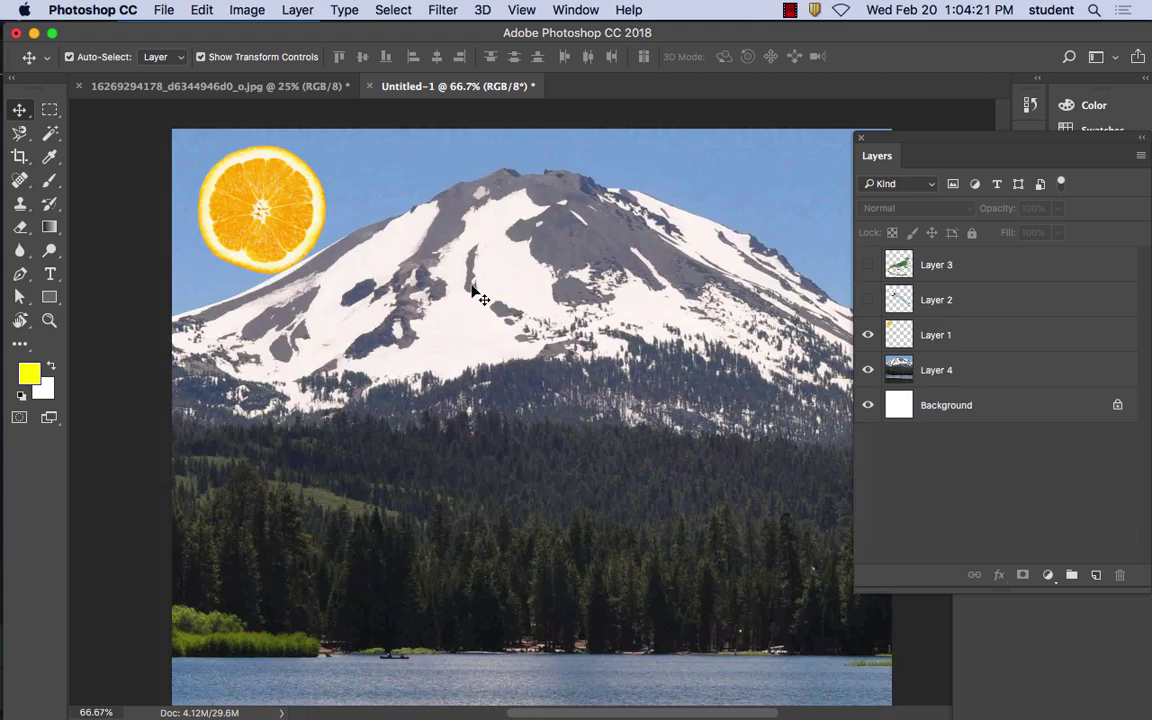
pyautogui.scroll(5, 472, 290)
pyautogui.scroll(-10, 472, 290)
pyautogui.scroll(8, 472, 290)
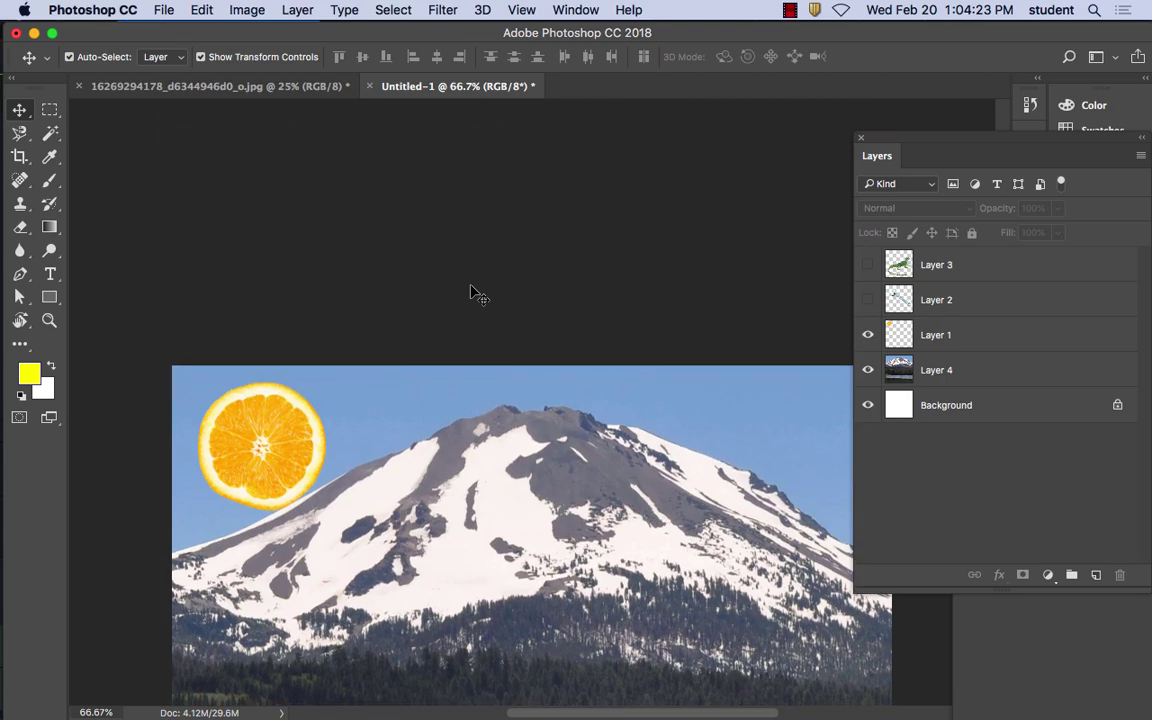
pyautogui.scroll(-10, 478, 294)
pyautogui.scroll(3, 476, 295)
pyautogui.click(300, 200)
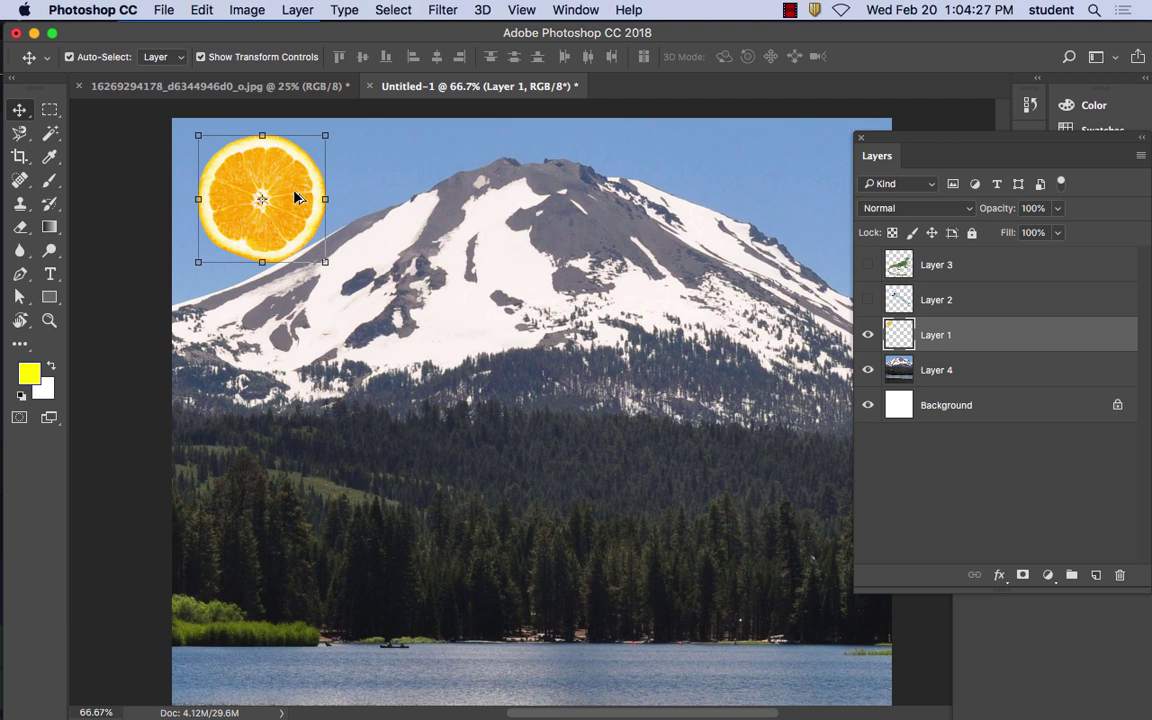
pyautogui.press('super+0')
pyautogui.moveTo(318, 190); pyautogui.dragTo(432, 196)
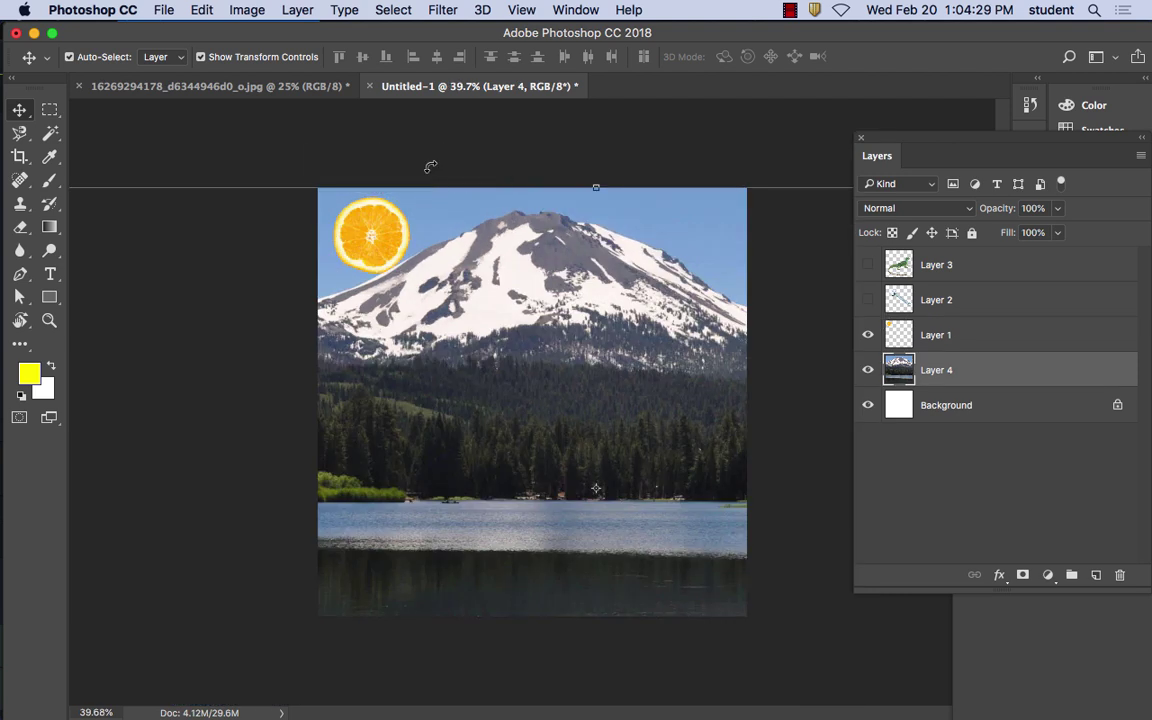
pyautogui.click(202, 10)
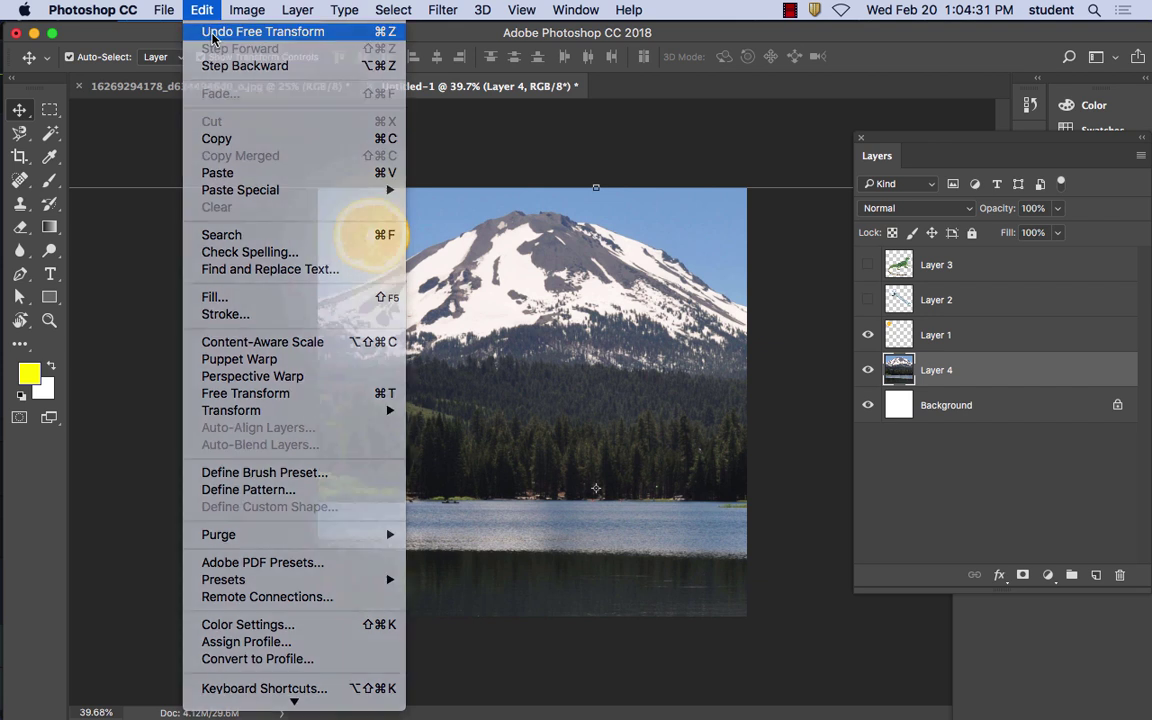
pyautogui.click(212, 33)
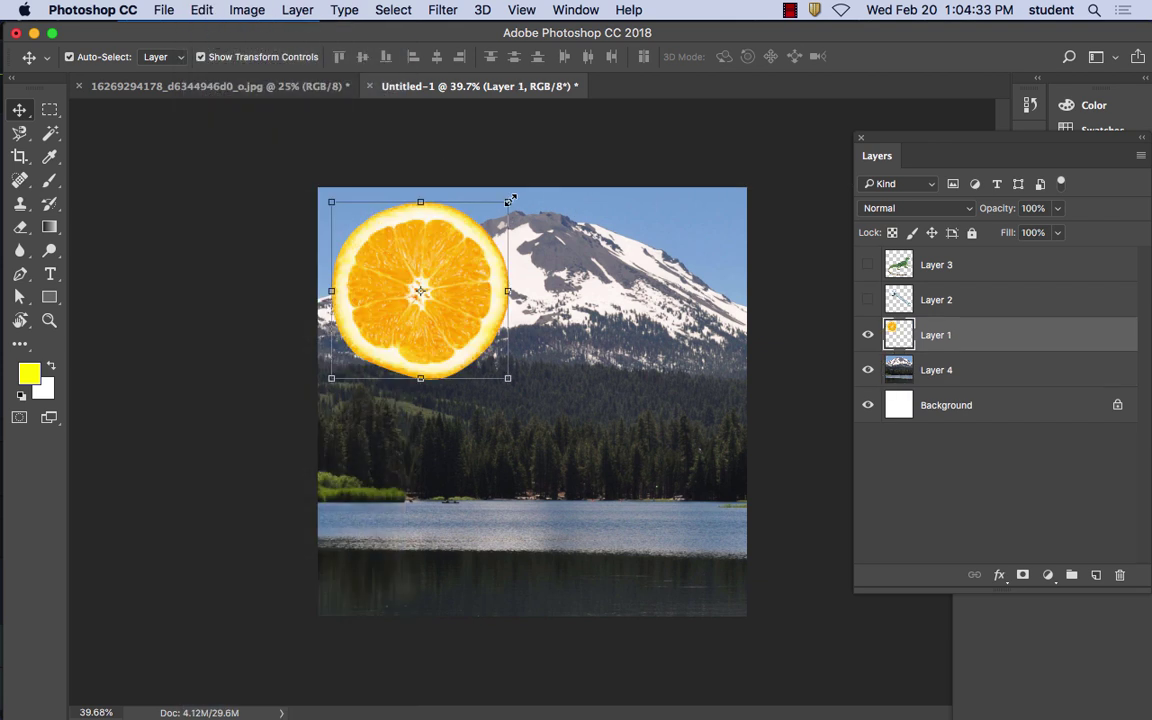
# Rescale the orange slice to about 45% and reapply it near the top-left corner
pyautogui.moveTo(510, 201); pyautogui.dragTo(410, 300)
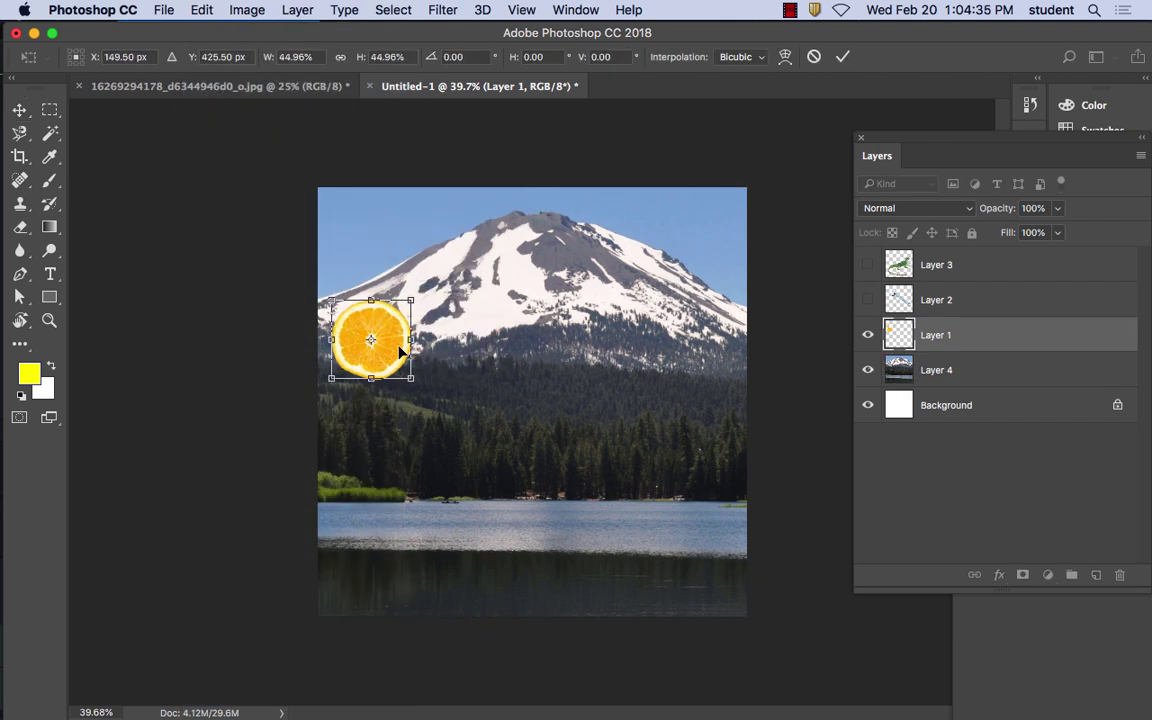
pyautogui.moveTo(400, 350); pyautogui.dragTo(417, 253)
pyautogui.click(19, 109)
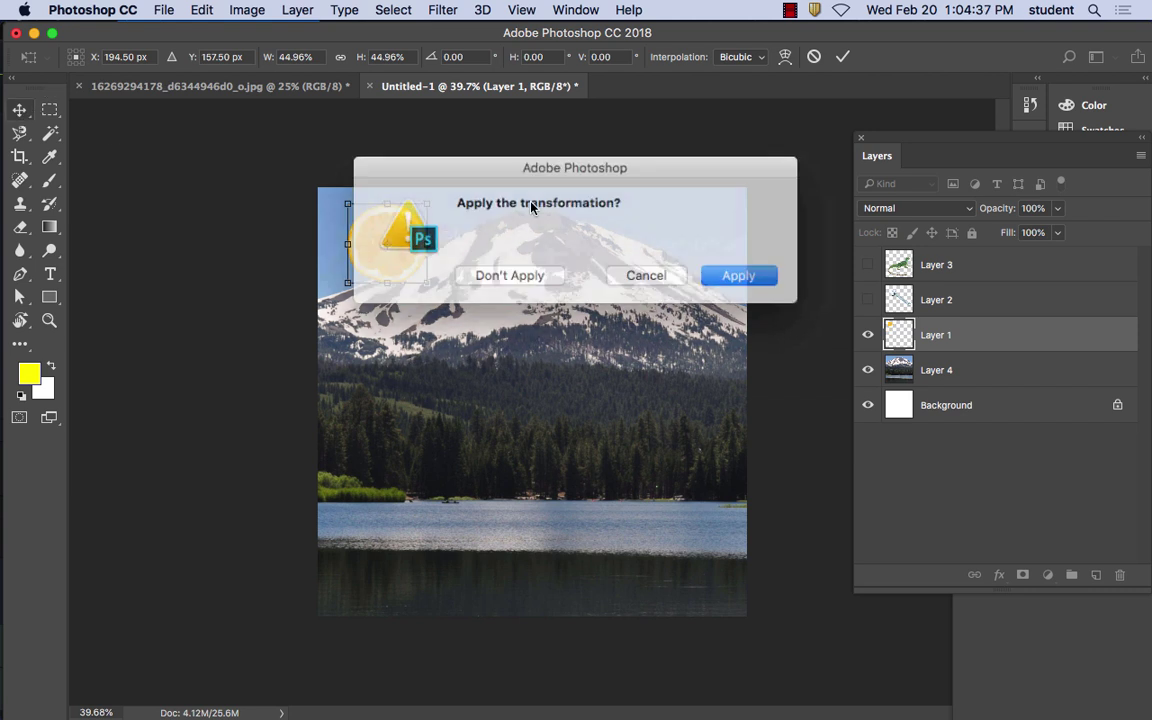
pyautogui.click(738, 275)
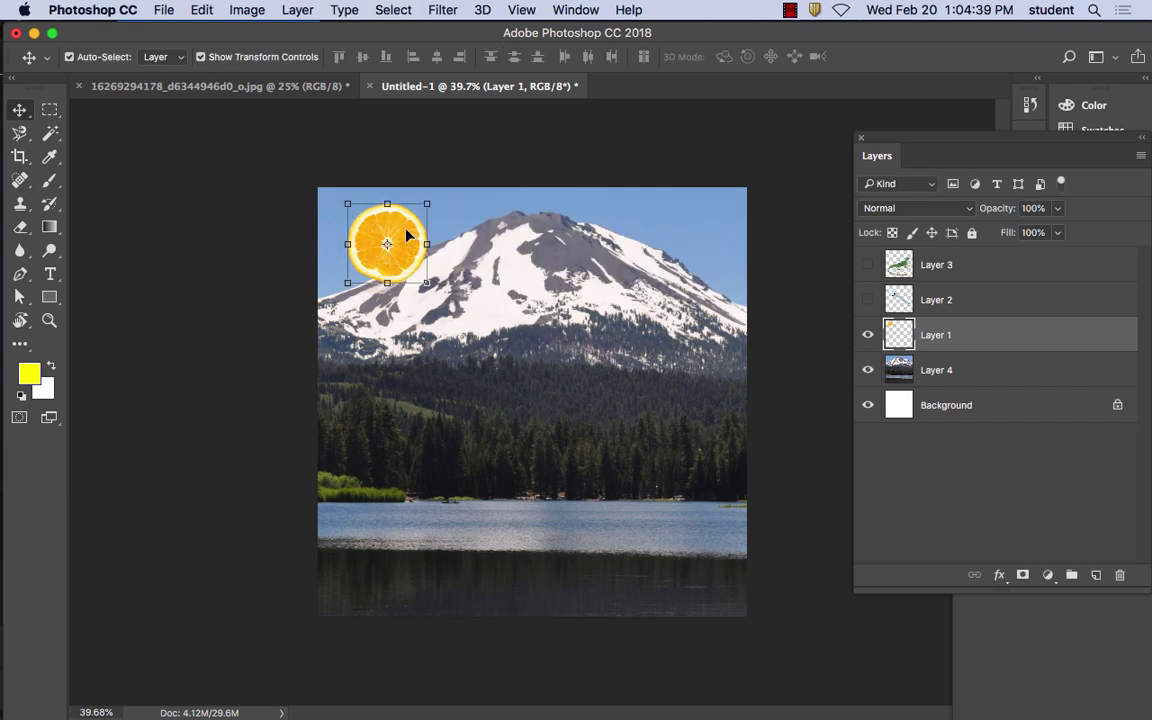
pyautogui.click(104, 9)
pyautogui.moveTo(118, 65)
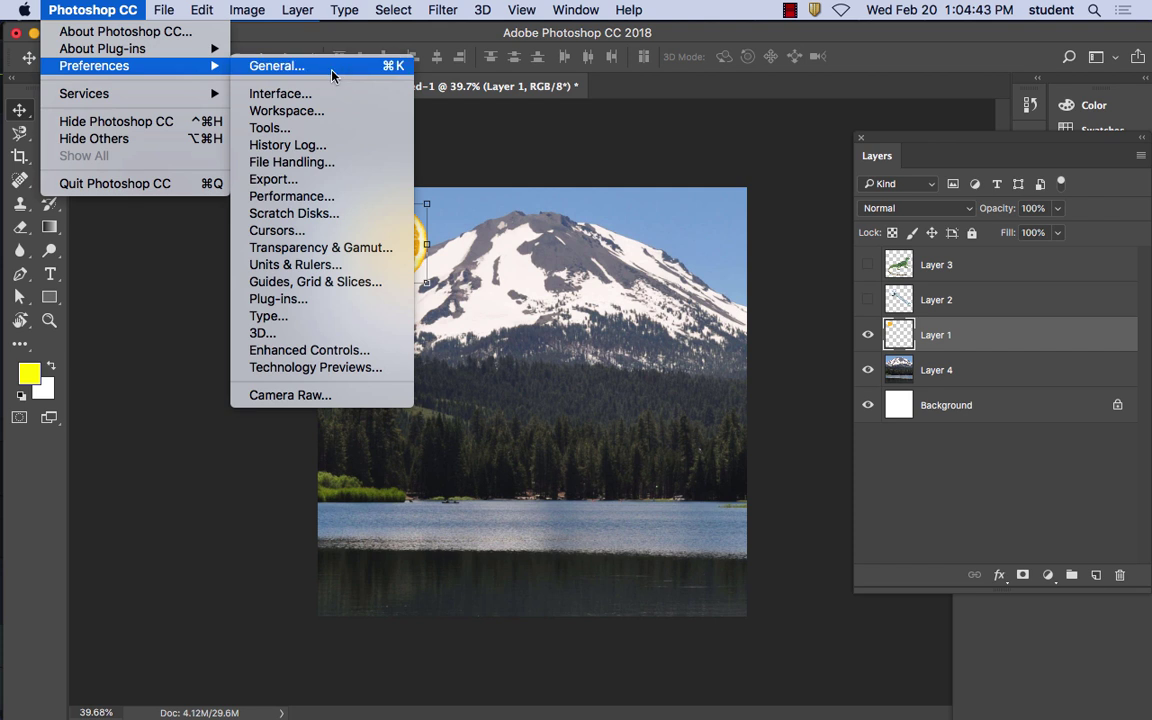
# Browse the preference panels from General down to Technology Previews
pyautogui.click(332, 68)
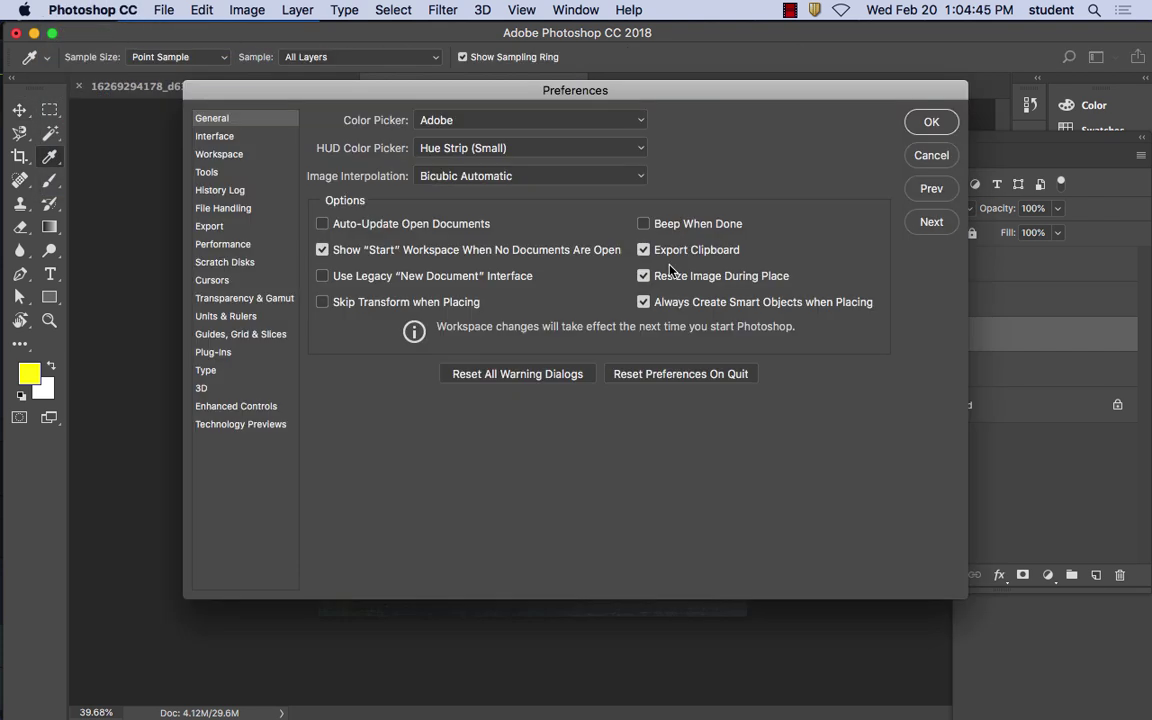
pyautogui.click(207, 135)
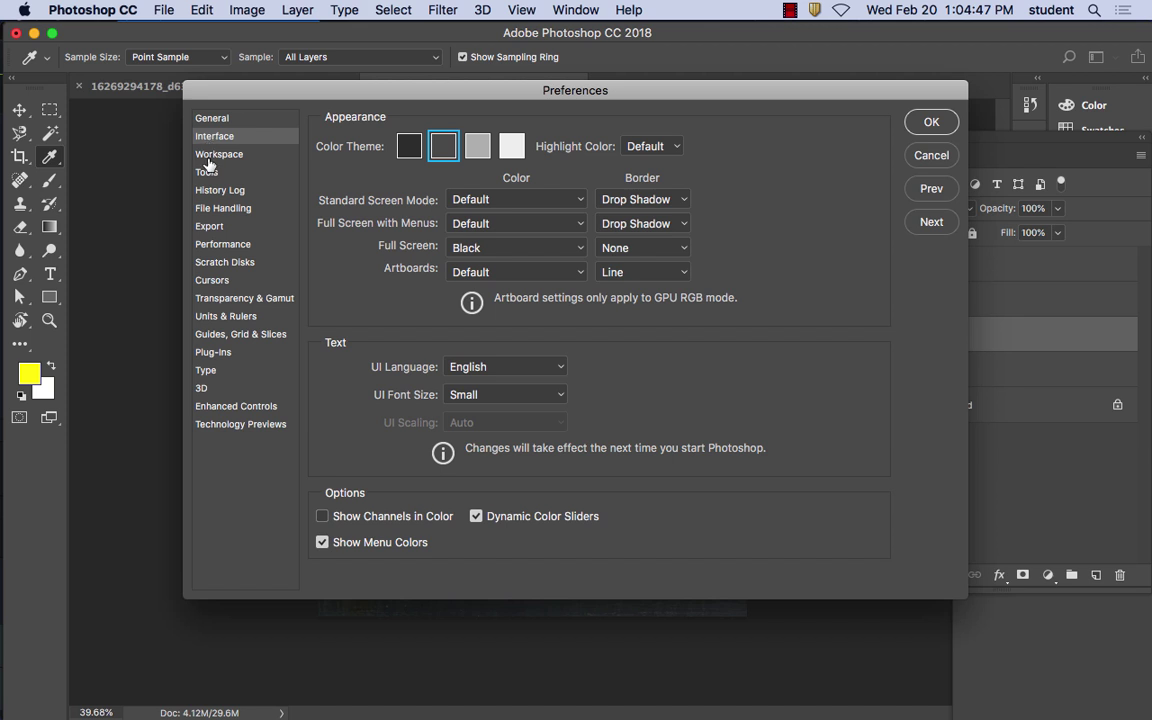
pyautogui.click(208, 157)
pyautogui.click(210, 173)
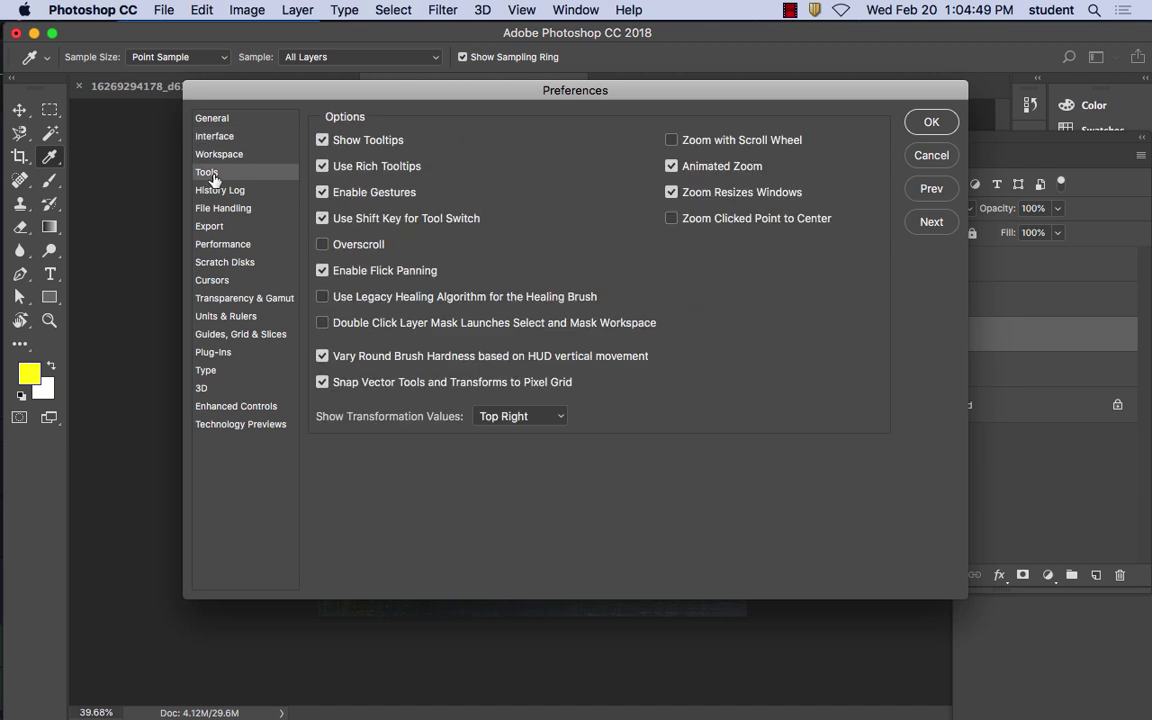
pyautogui.click(208, 189)
pyautogui.click(224, 210)
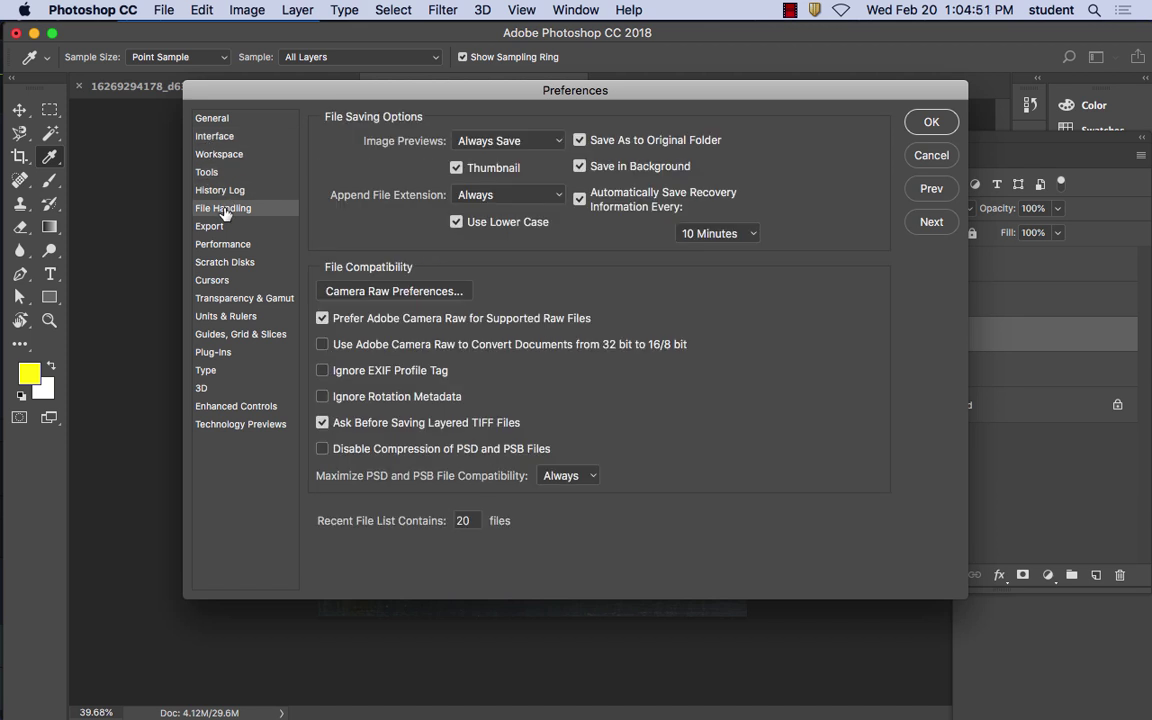
pyautogui.click(212, 226)
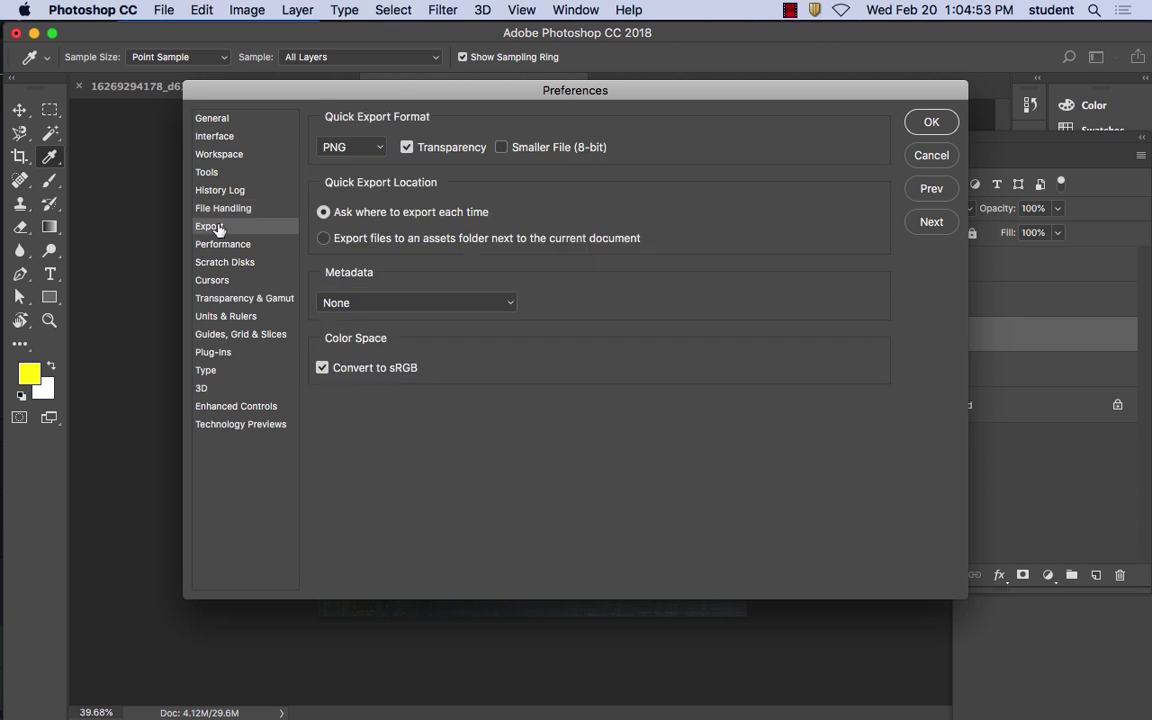
pyautogui.click(231, 246)
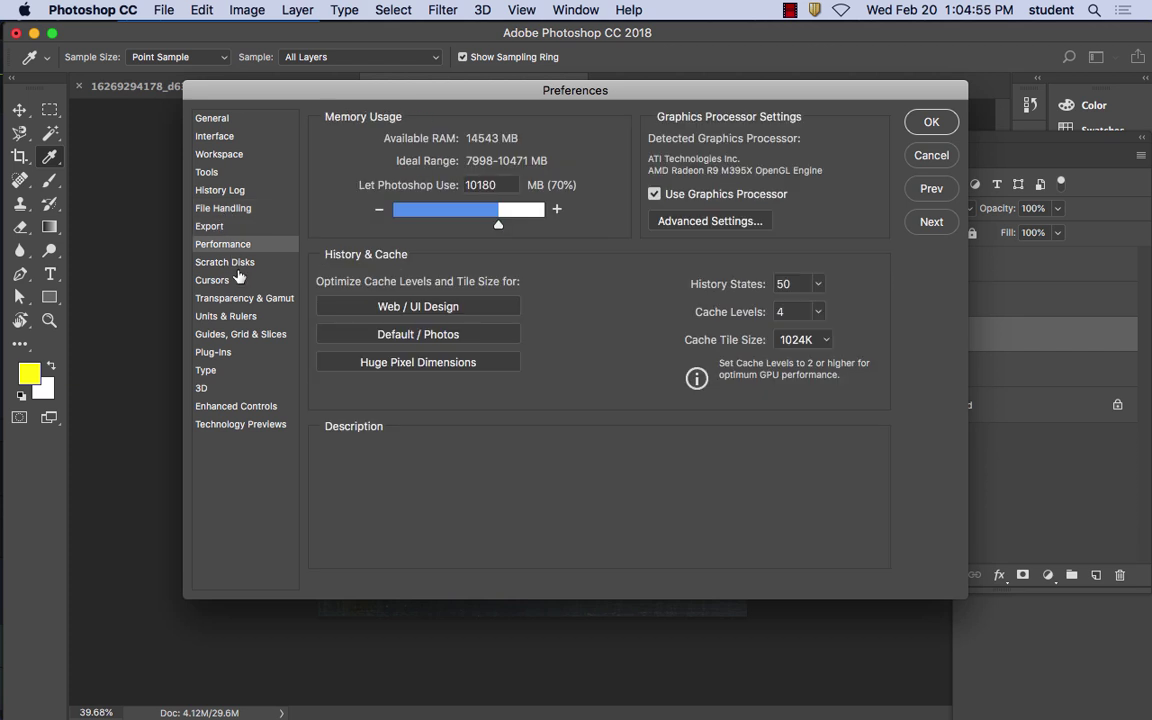
pyautogui.click(228, 262)
pyautogui.click(208, 280)
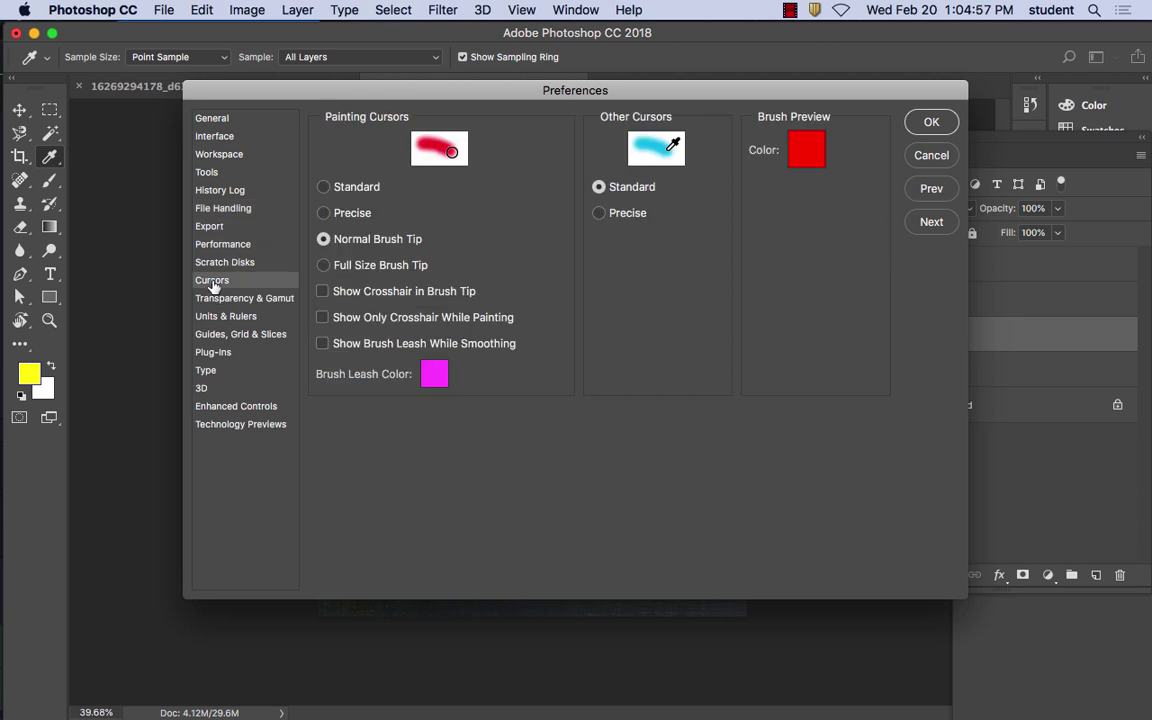
pyautogui.click(228, 297)
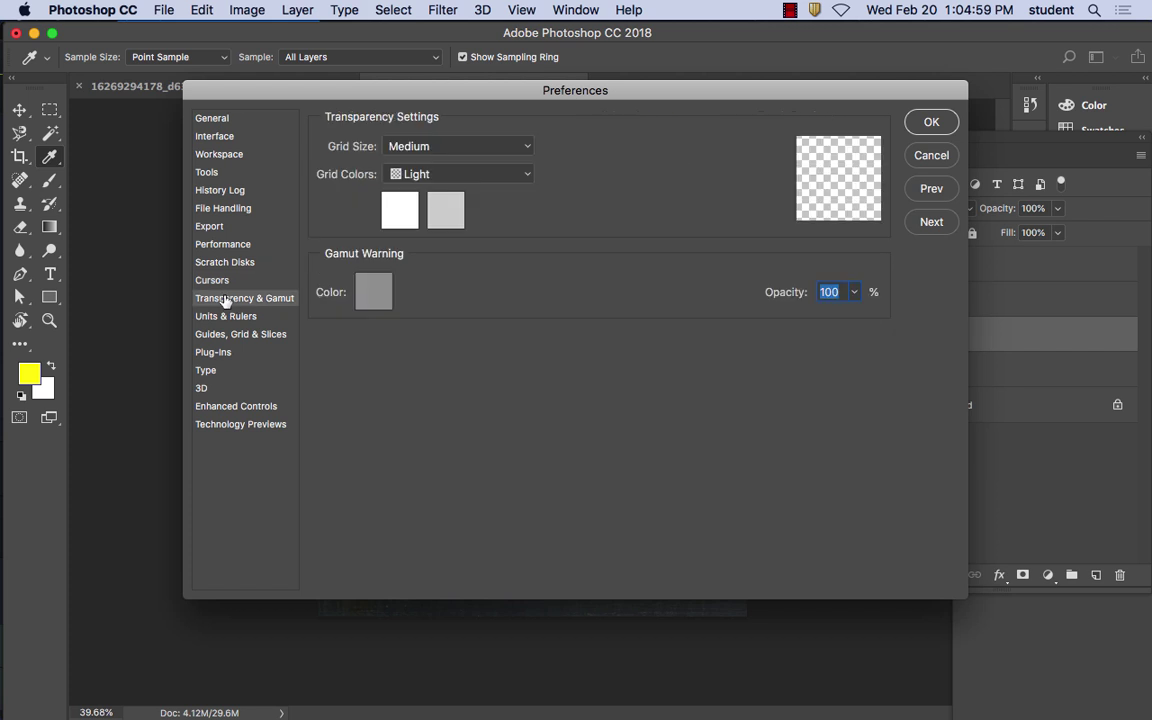
pyautogui.click(228, 316)
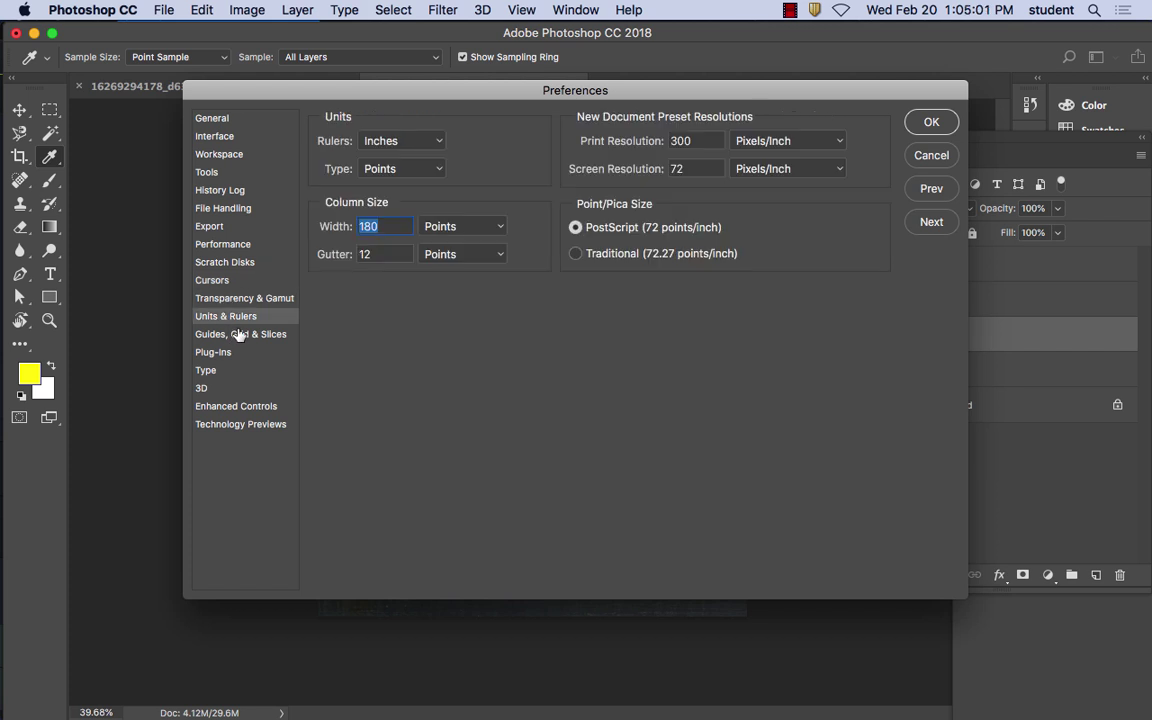
pyautogui.click(236, 334)
pyautogui.click(222, 354)
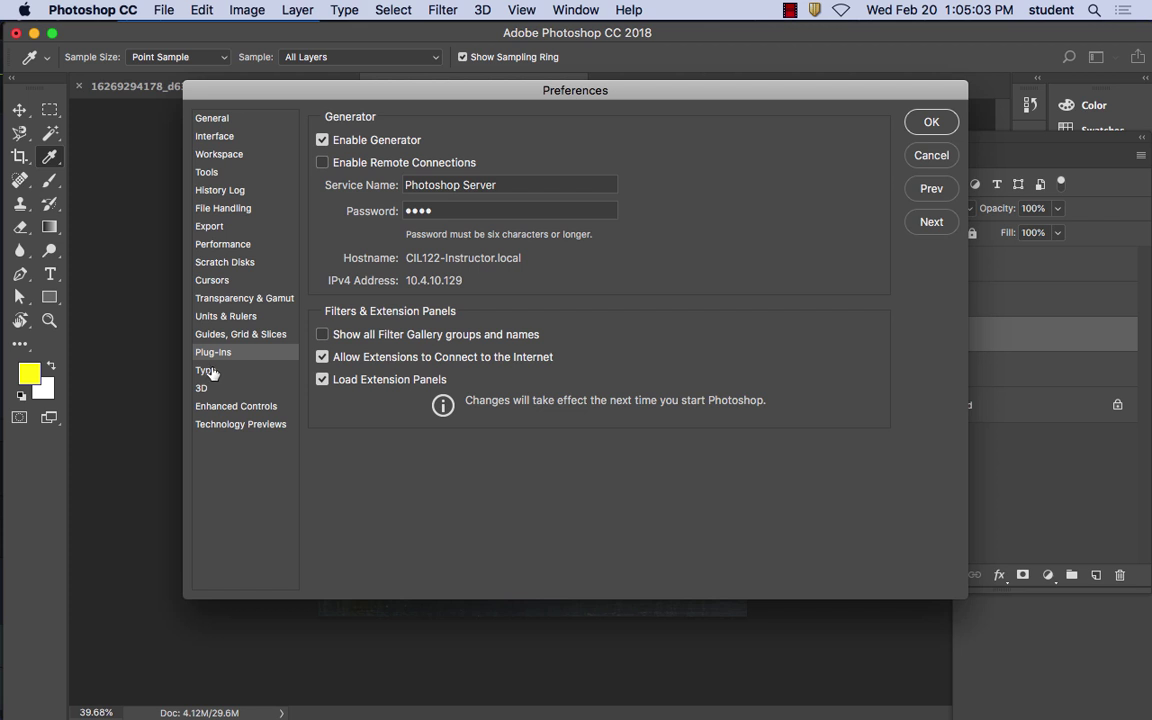
pyautogui.click(210, 369)
pyautogui.click(222, 352)
pyautogui.click(204, 371)
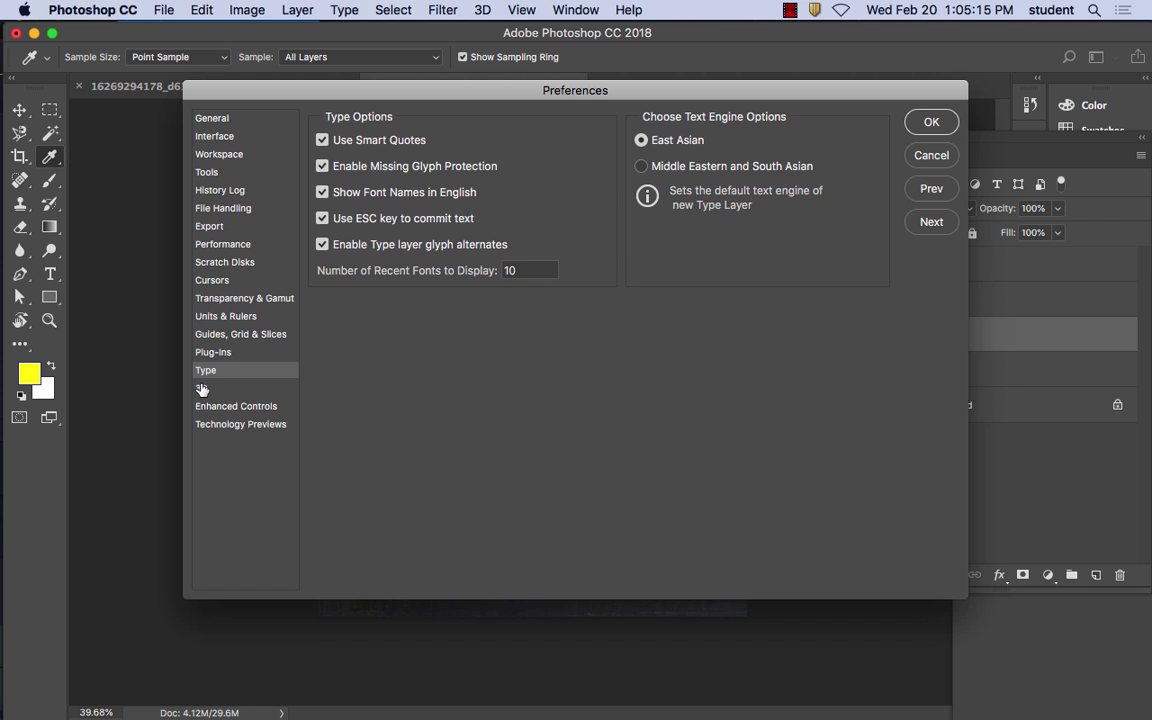
pyautogui.click(203, 388)
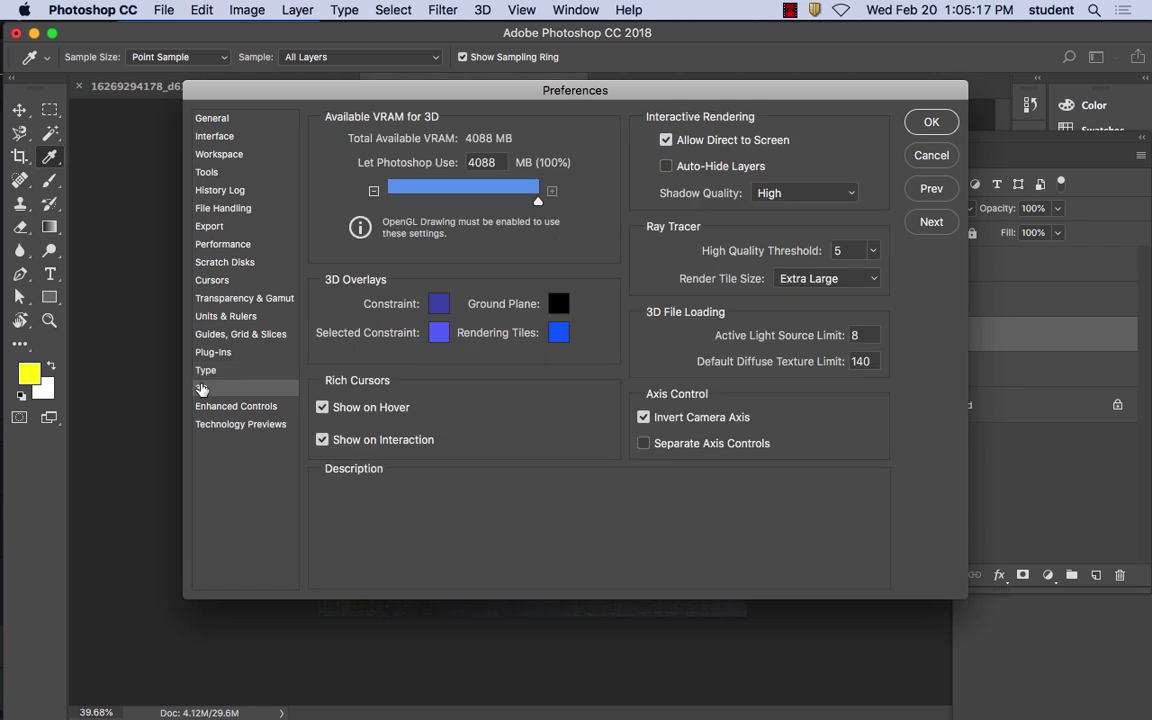
pyautogui.click(240, 407)
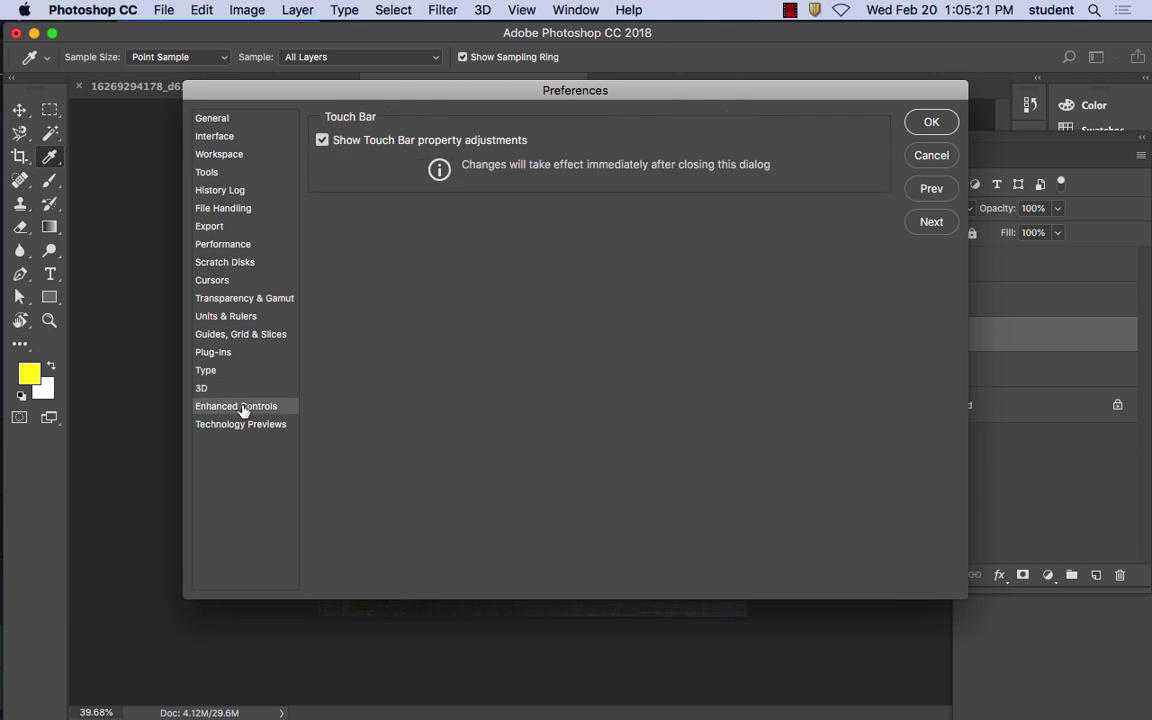
pyautogui.click(241, 424)
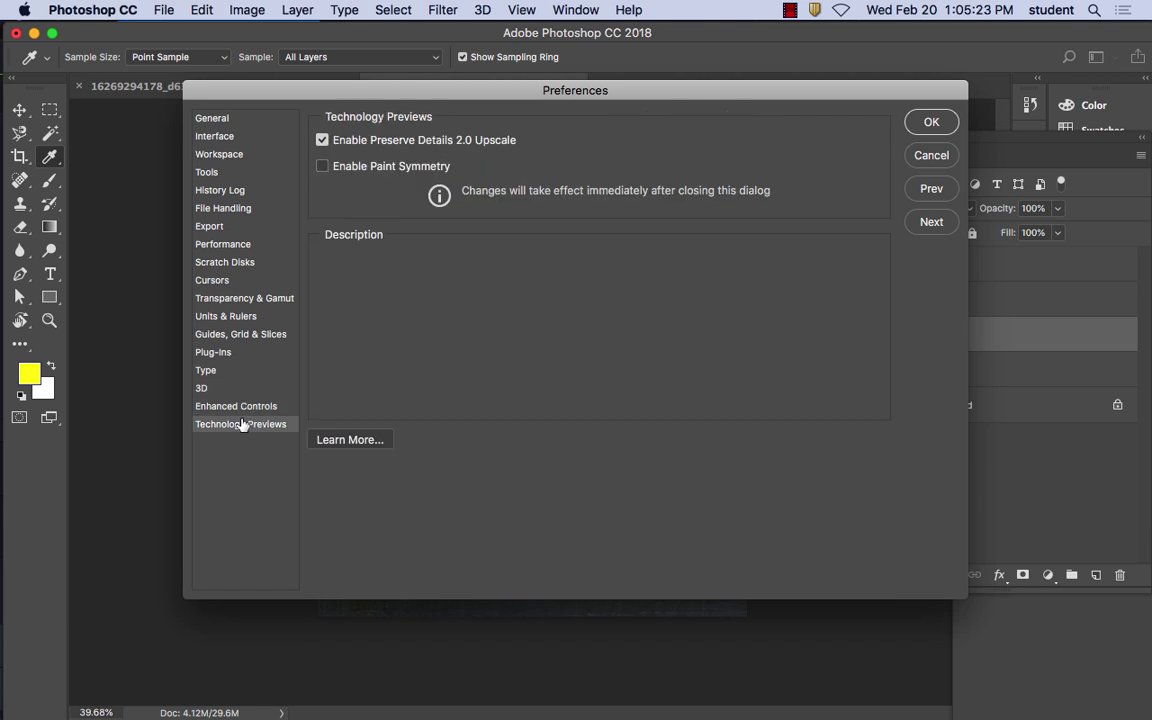
# Return through the Interface and Workspace panels to the Tools preferences
pyautogui.click(238, 406)
pyautogui.click(212, 136)
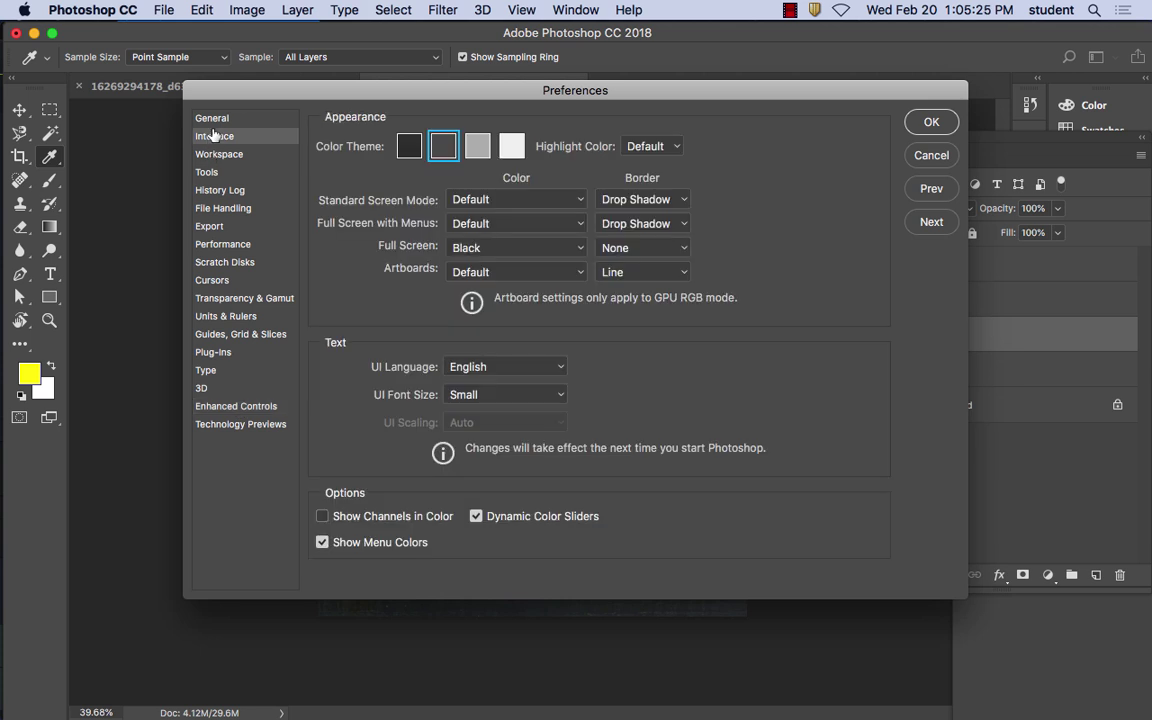
pyautogui.click(196, 117)
pyautogui.click(208, 137)
pyautogui.click(221, 155)
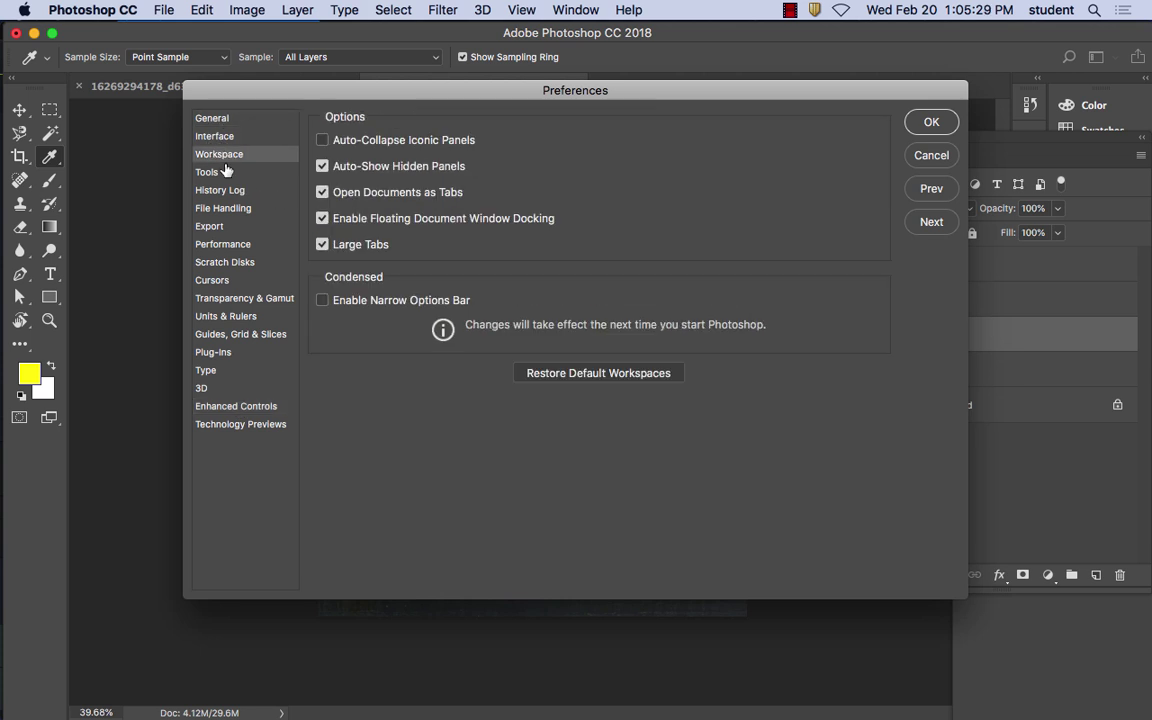
pyautogui.click(220, 172)
pyautogui.click(211, 190)
pyautogui.click(209, 172)
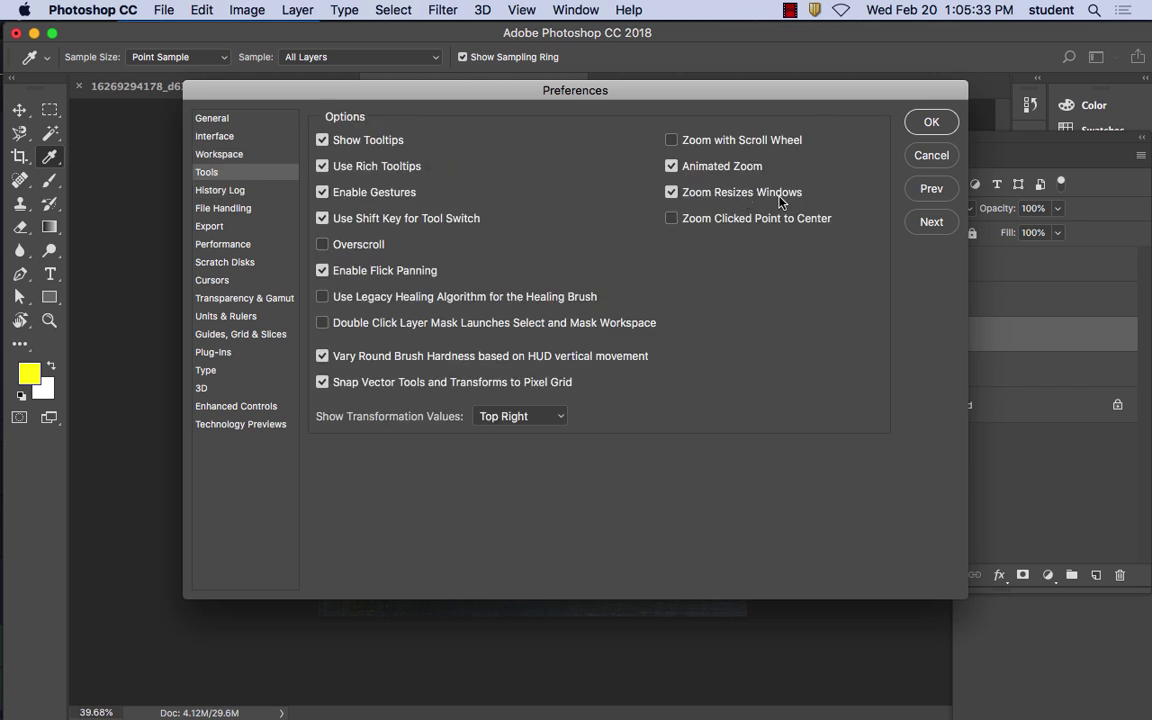
# Turn off Zoom Resizes Windows, Animated Zoom and Enable Gestures, and confirm with OK
pyautogui.click(671, 192)
pyautogui.click(671, 167)
pyautogui.click(322, 192)
pyautogui.click(945, 120)
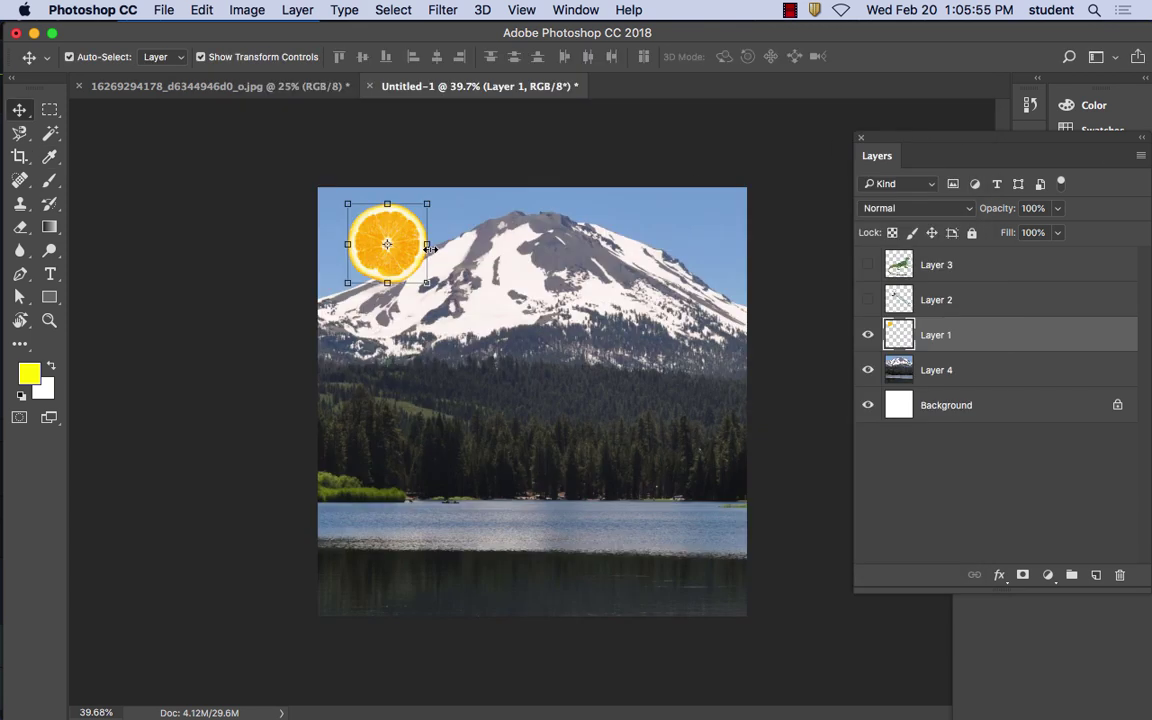
# Alt-drag orange copies to the right, then beneath the fourth, third and first slices
pyautogui.moveTo(402, 257); pyautogui.dragTo(659, 259)
pyautogui.scroll(1, 490, 256)
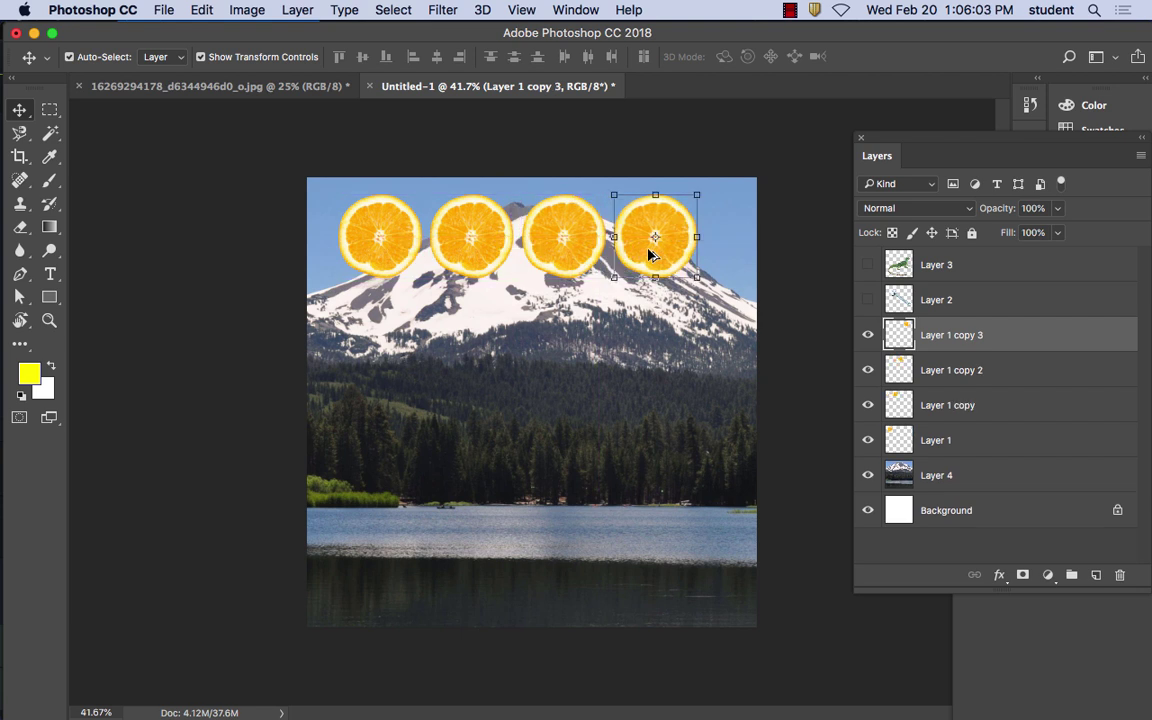
pyautogui.keyDown('alt'); pyautogui.moveTo(649, 256); pyautogui.dragTo(548, 355); pyautogui.keyUp('alt')
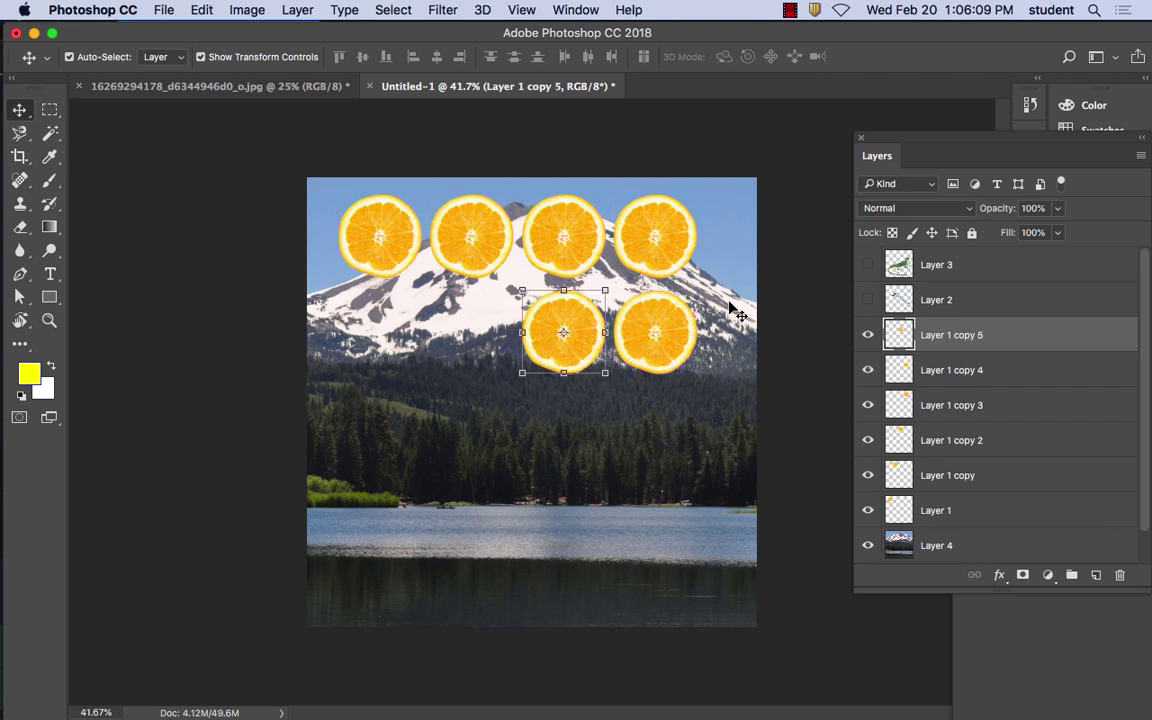
pyautogui.click(668, 282)
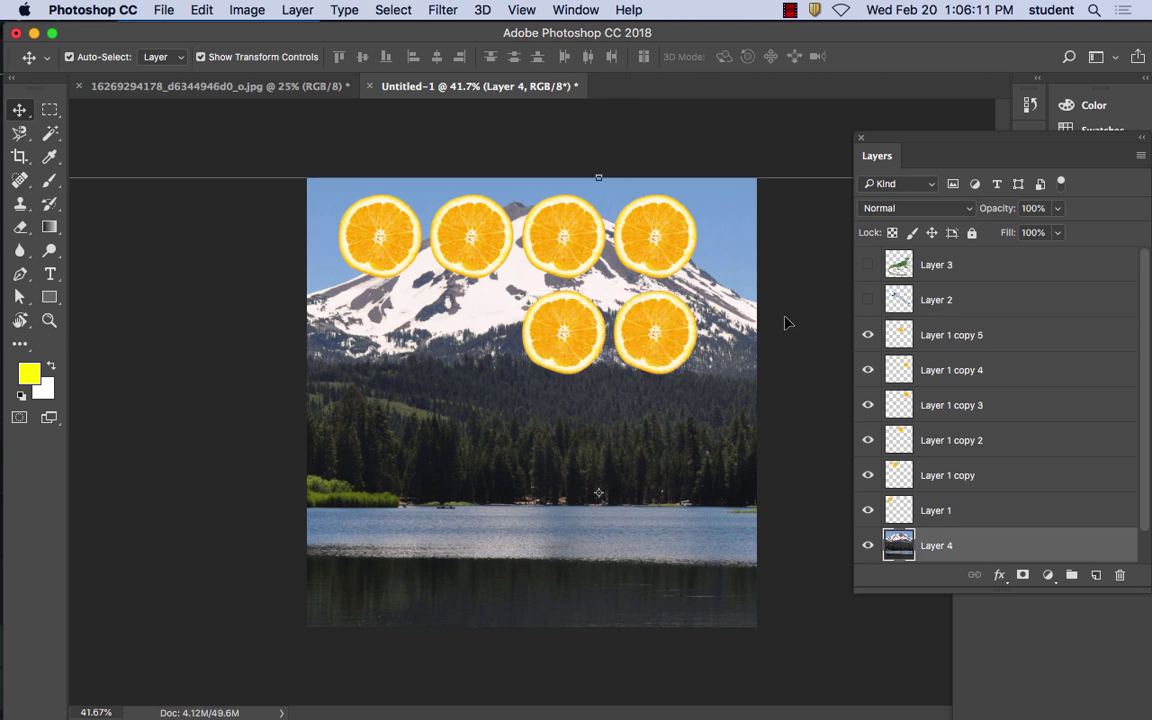
pyautogui.click(393, 242)
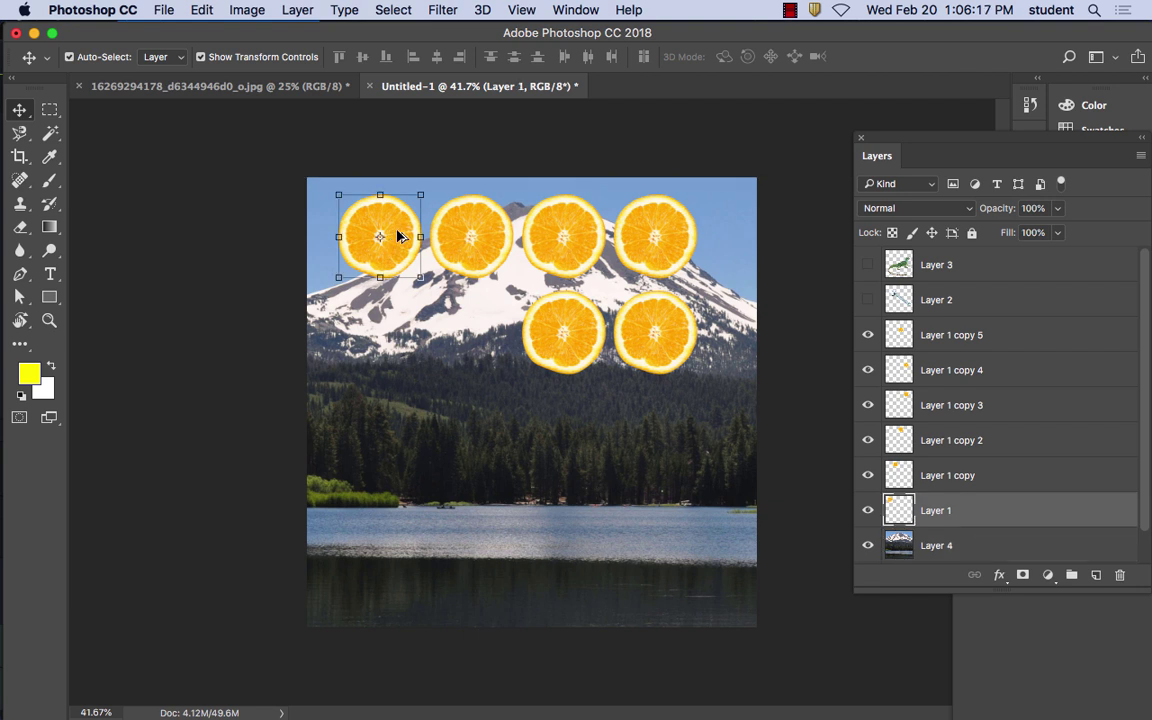
pyautogui.moveTo(397, 236); pyautogui.dragTo(403, 333)
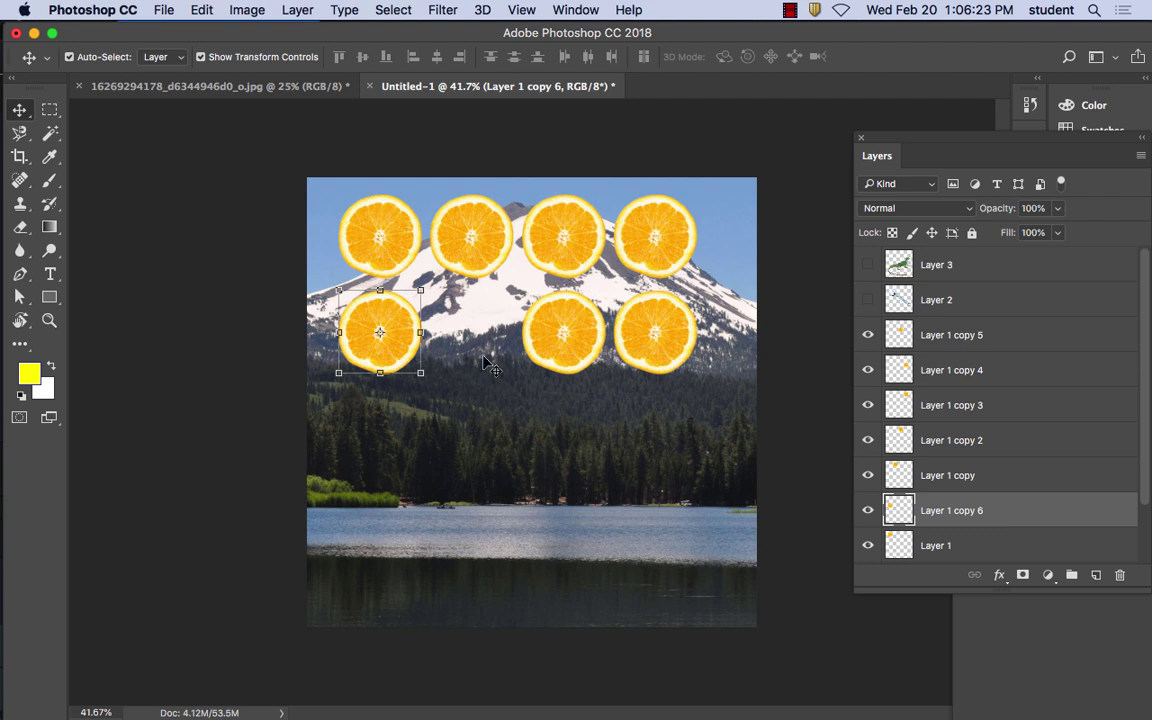
pyautogui.click(95, 10)
pyautogui.moveTo(113, 66)
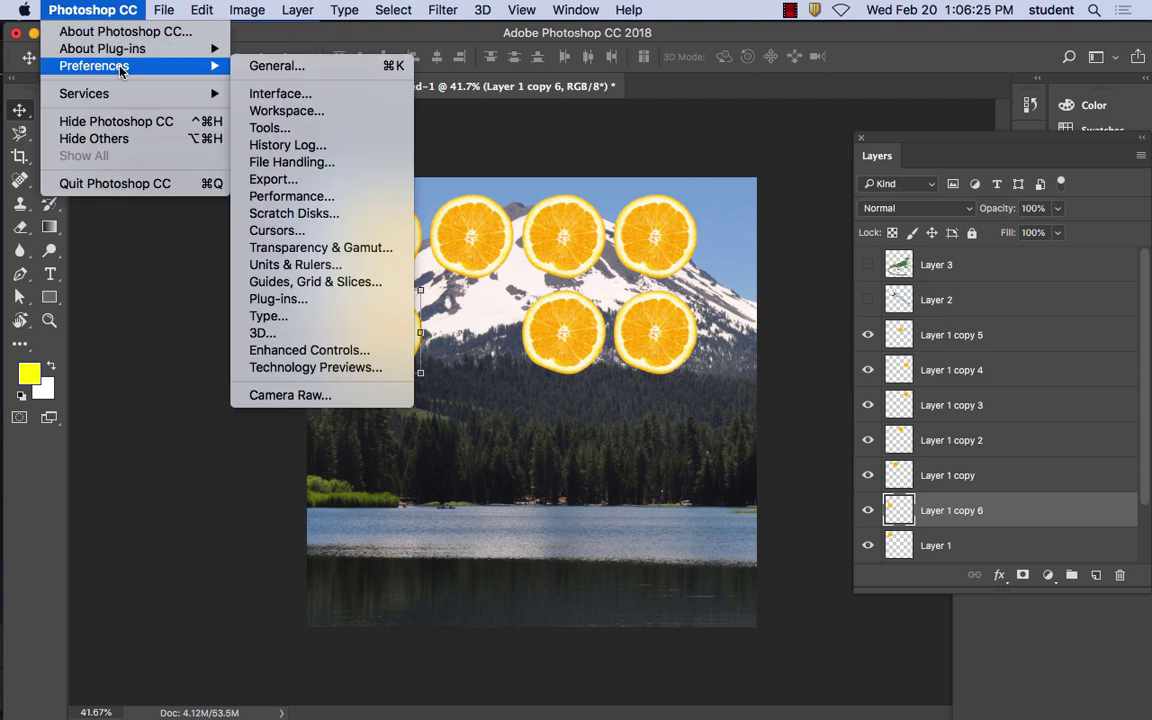
pyautogui.click(235, 62)
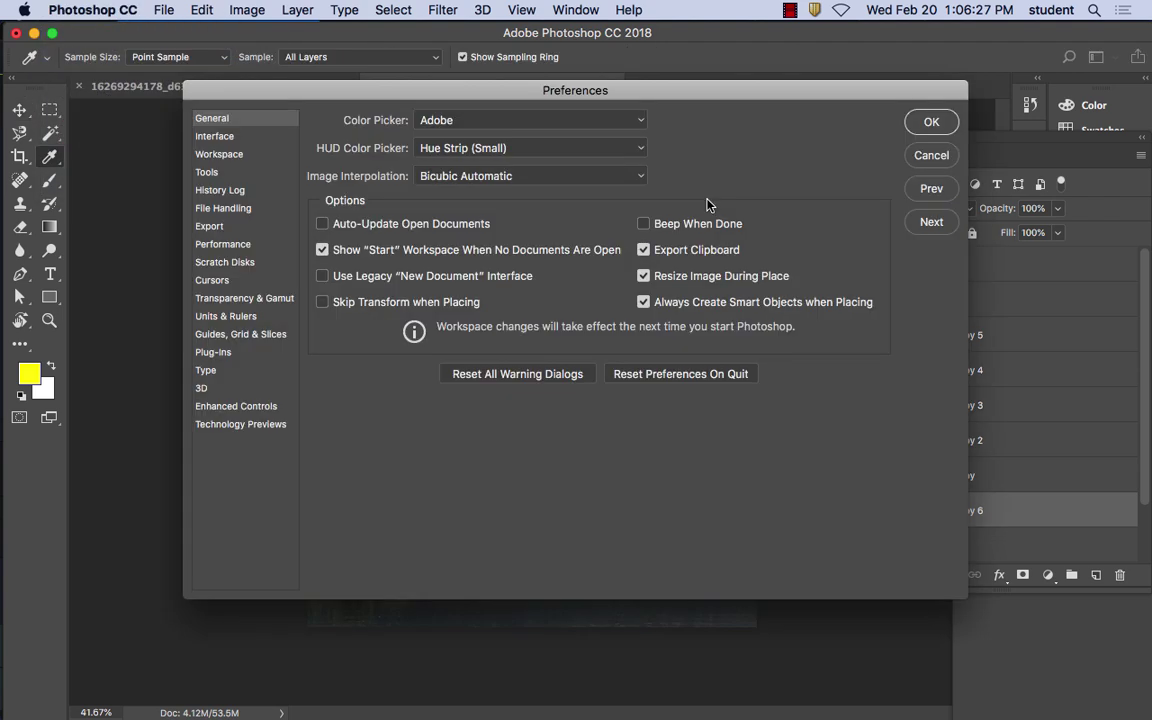
pyautogui.click(230, 140)
pyautogui.click(220, 154)
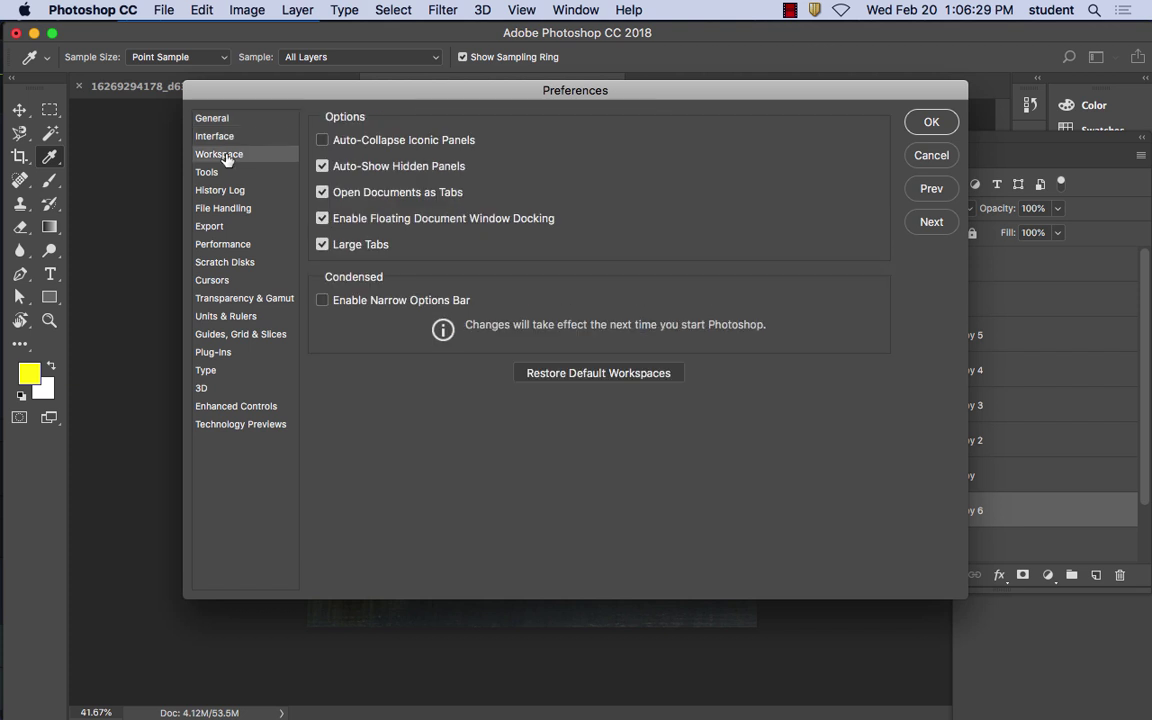
pyautogui.click(210, 172)
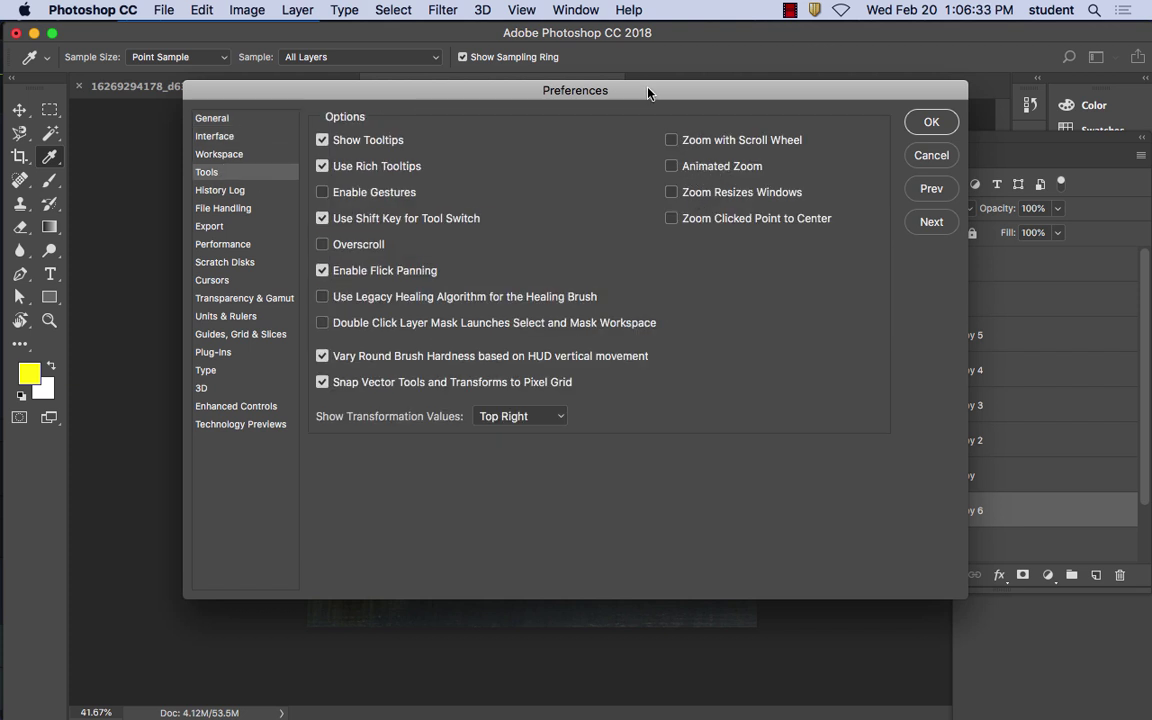
pyautogui.moveTo(648, 90); pyautogui.dragTo(665, 164)
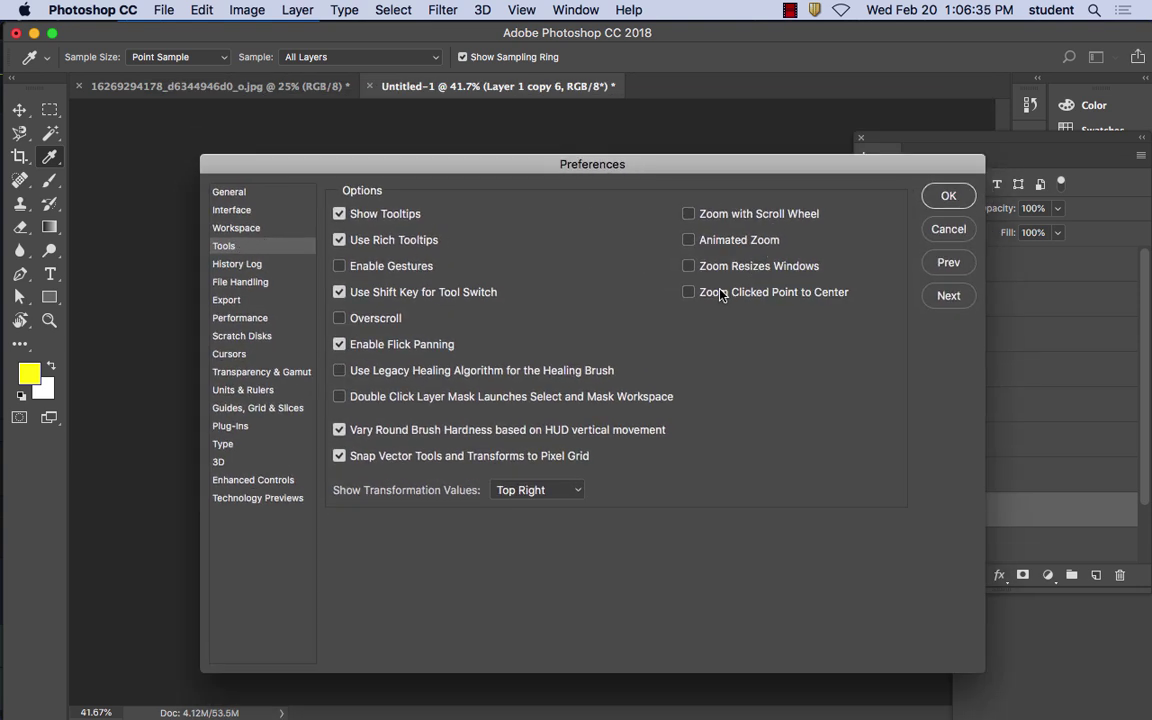
pyautogui.click(948, 196)
pyautogui.press('v')
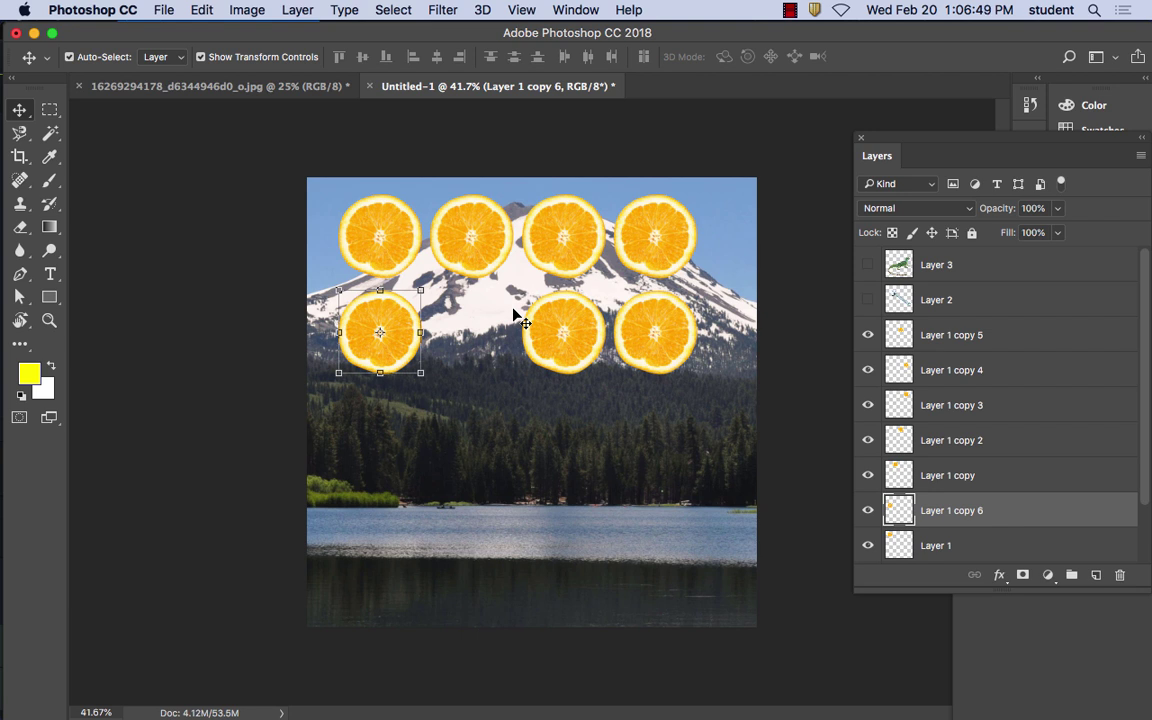
# Zoom to 100% and pan to the left-hand orange slices
pyautogui.press('super+plus')
pyautogui.press('super+plus')
pyautogui.press('super+plus')
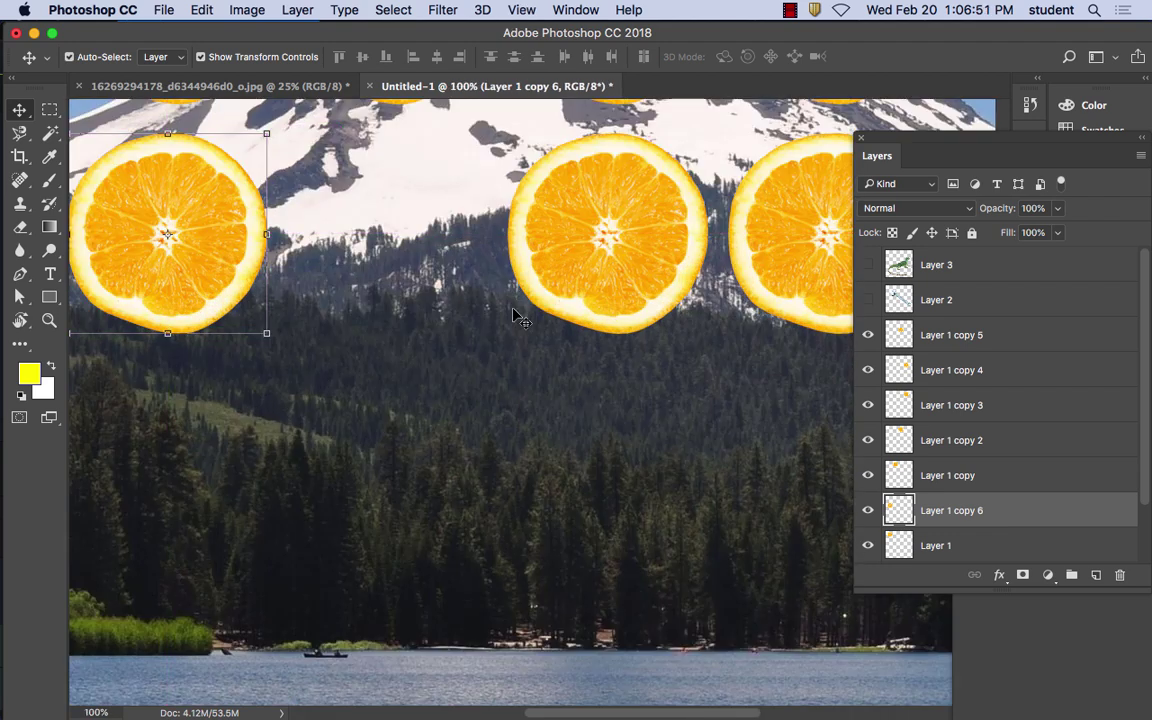
pyautogui.scroll(3, 400, 320)
pyautogui.hscroll(-4, 400, 320)
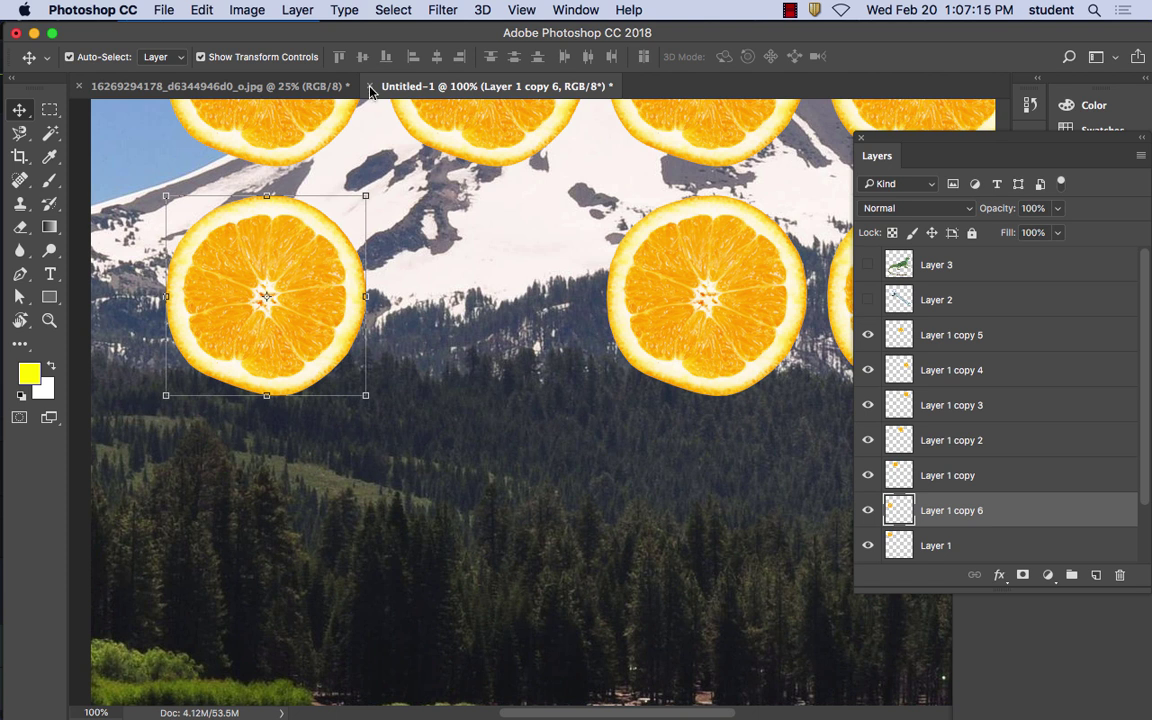
# Select the lower-left orange slice and nudge it slightly right
pyautogui.click(256, 288)
pyautogui.moveTo(256, 288); pyautogui.dragTo(314, 279)
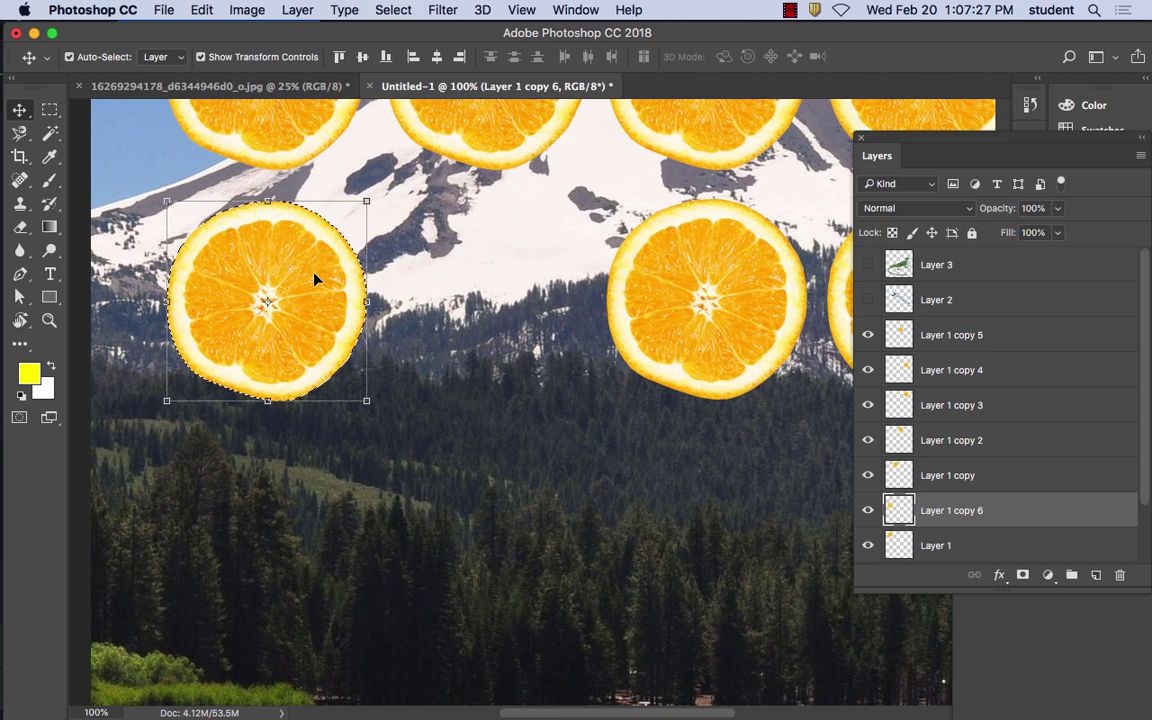
# Fill the lower-left orange's outline with black and deselect
pyautogui.click(202, 9)
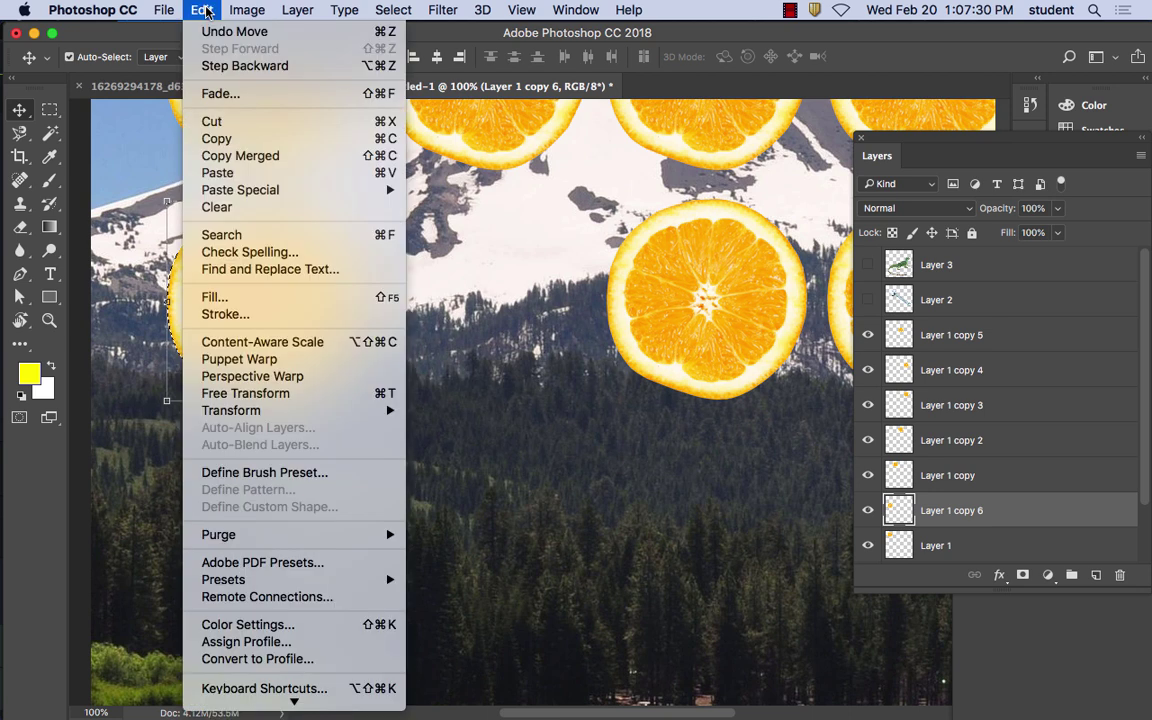
pyautogui.click(222, 299)
pyautogui.click(597, 264)
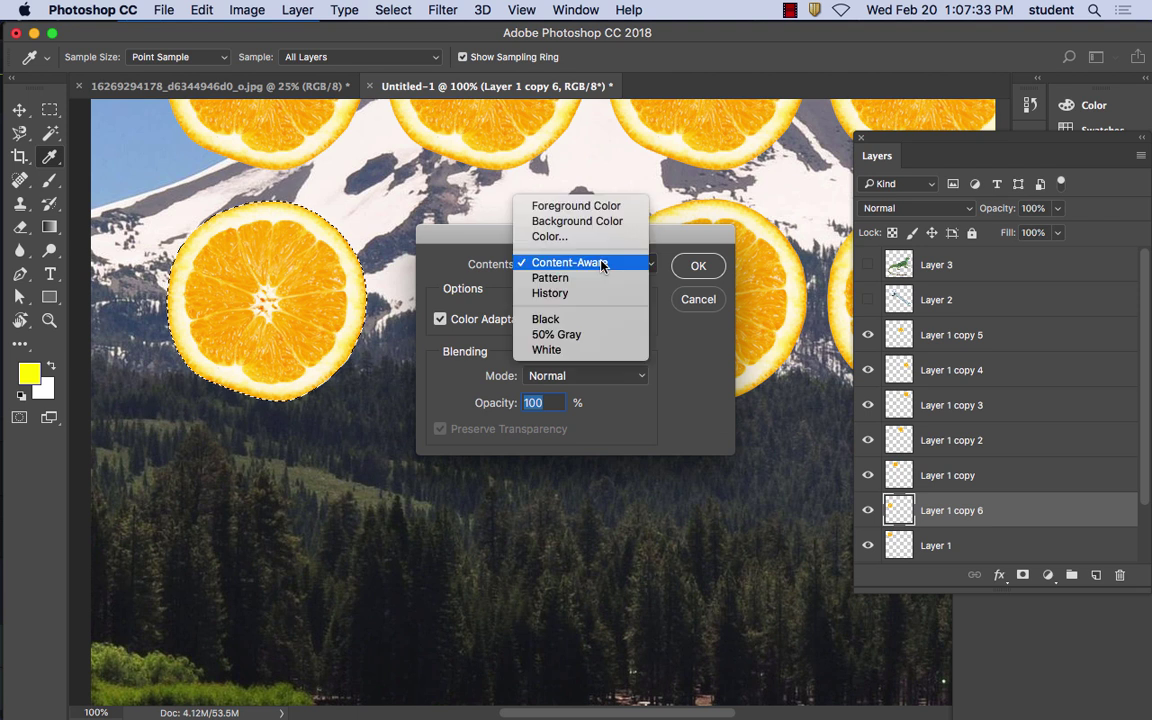
pyautogui.click(546, 319)
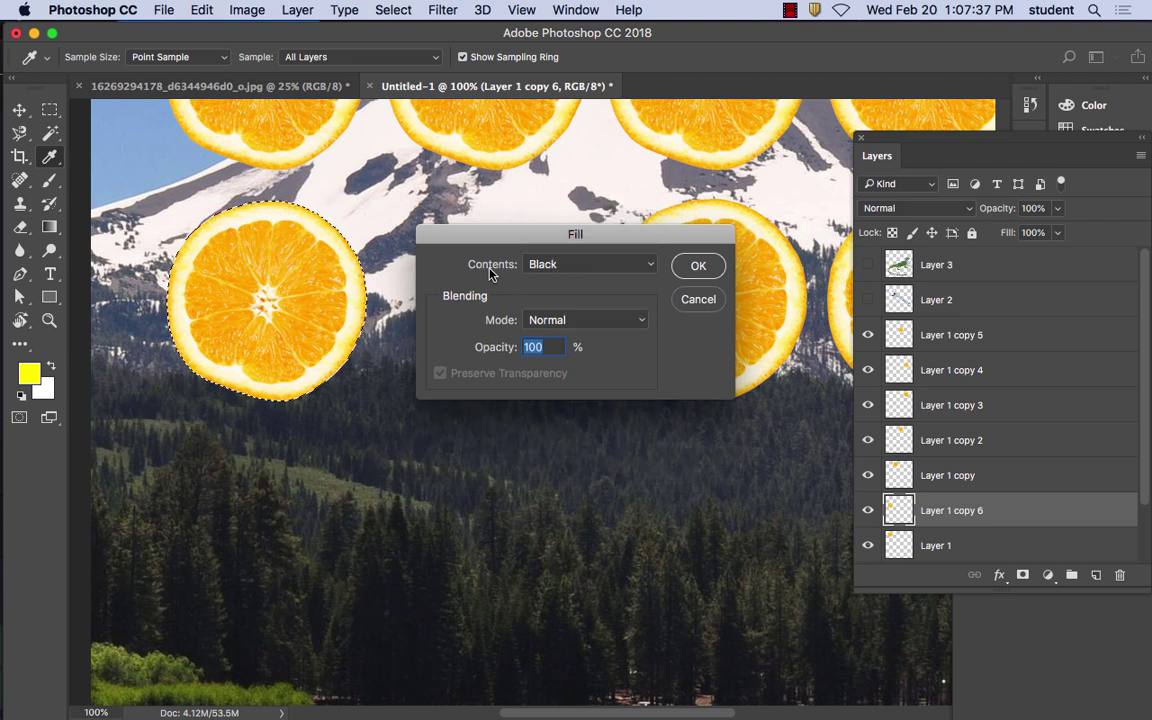
pyautogui.click(696, 266)
pyautogui.press('v')
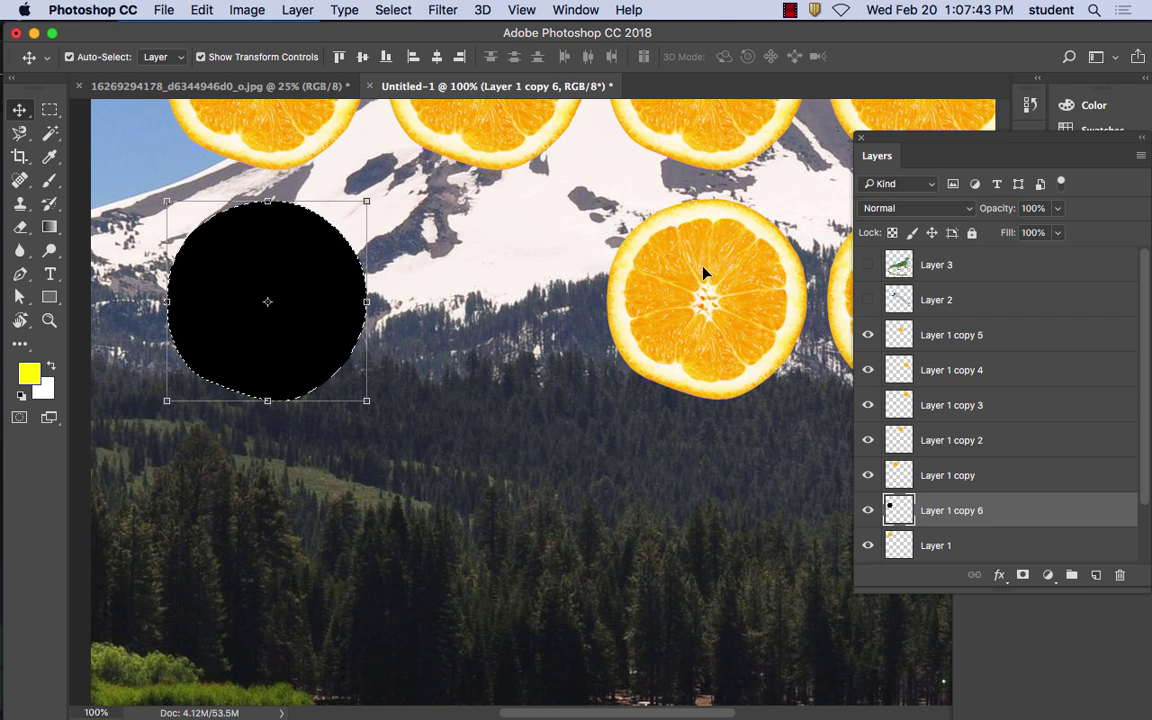
pyautogui.press('super+d')
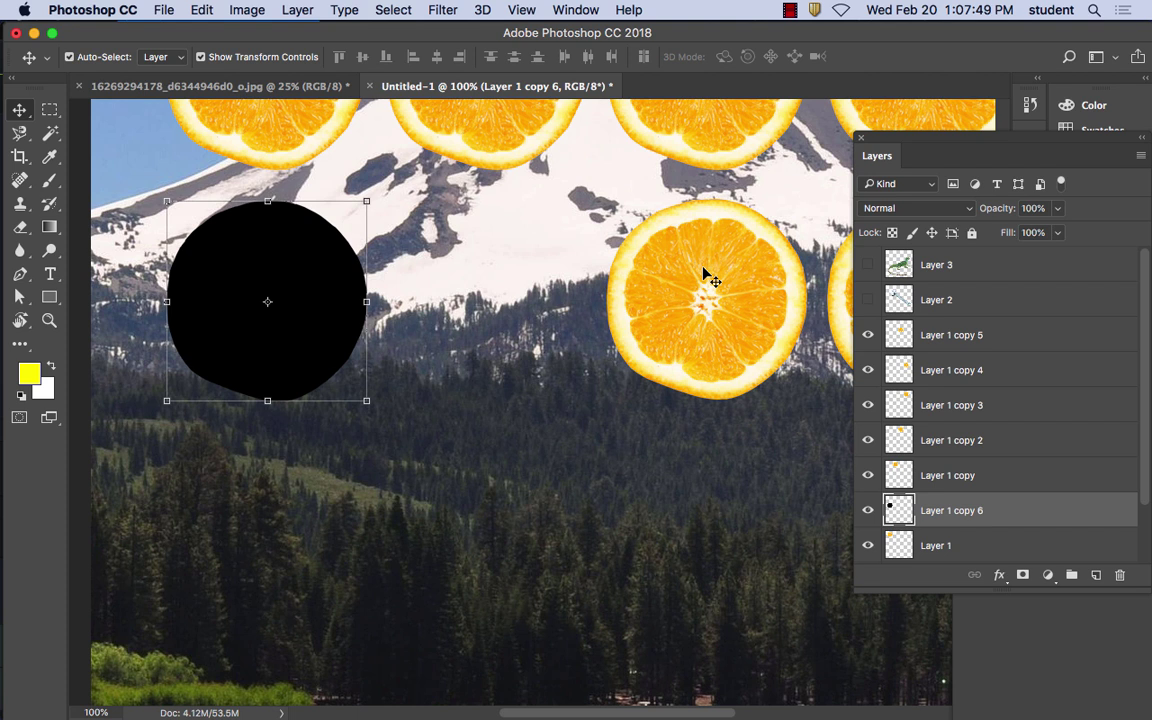
# Apply a 5.6-pixel Gaussian Blur to the black circle
pyautogui.click(443, 9)
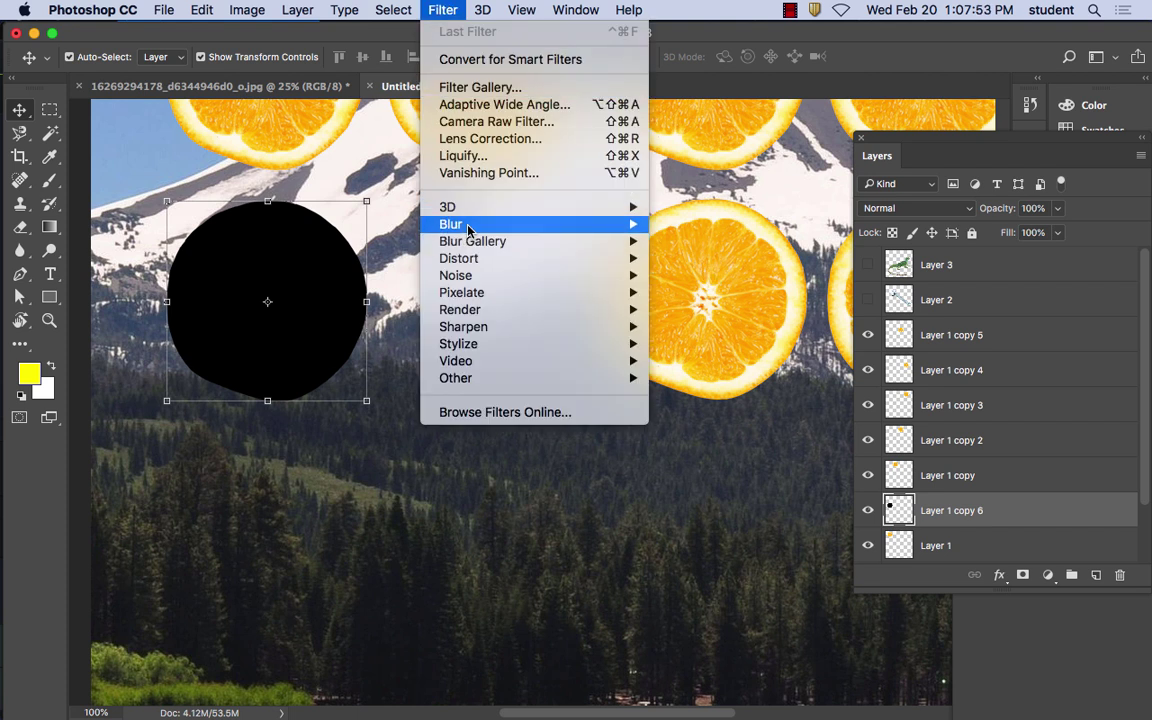
pyautogui.moveTo(467, 228)
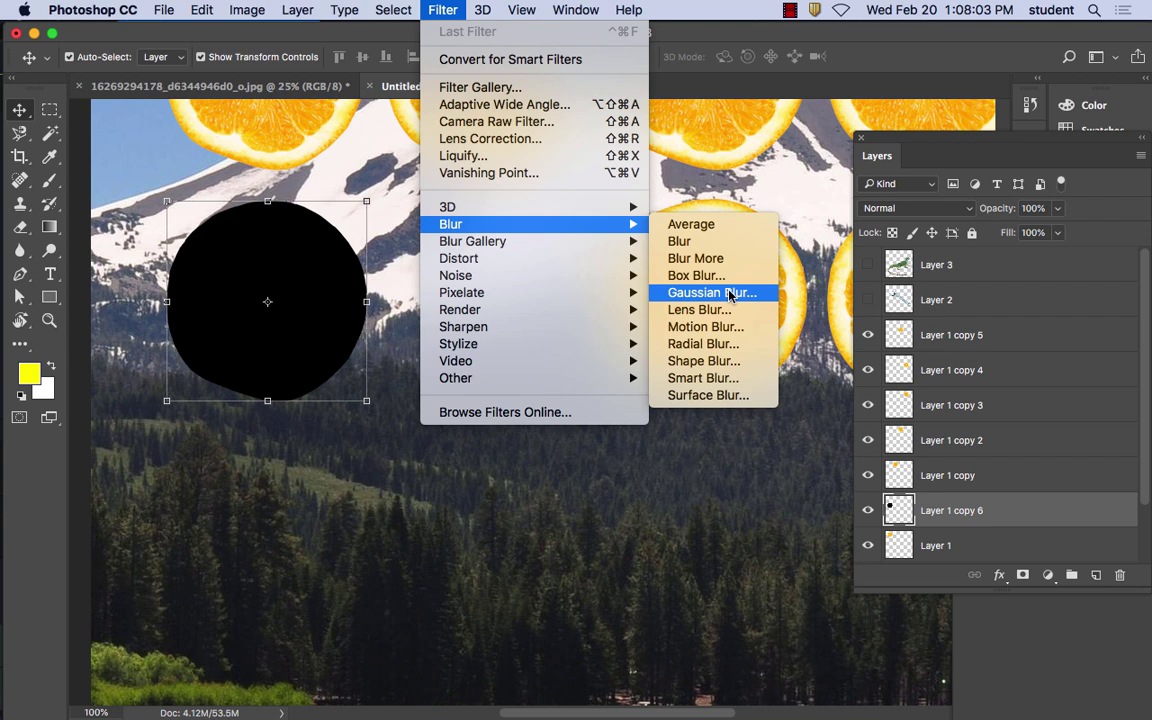
pyautogui.click(729, 294)
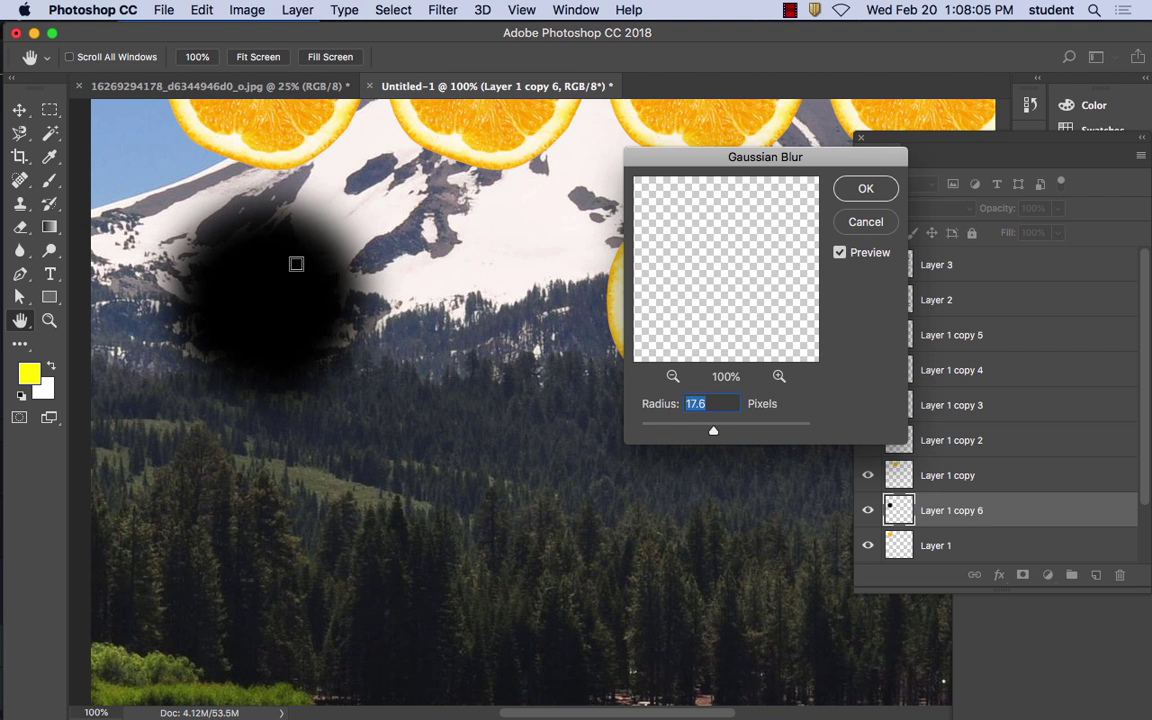
pyautogui.moveTo(711, 432); pyautogui.dragTo(679, 433)
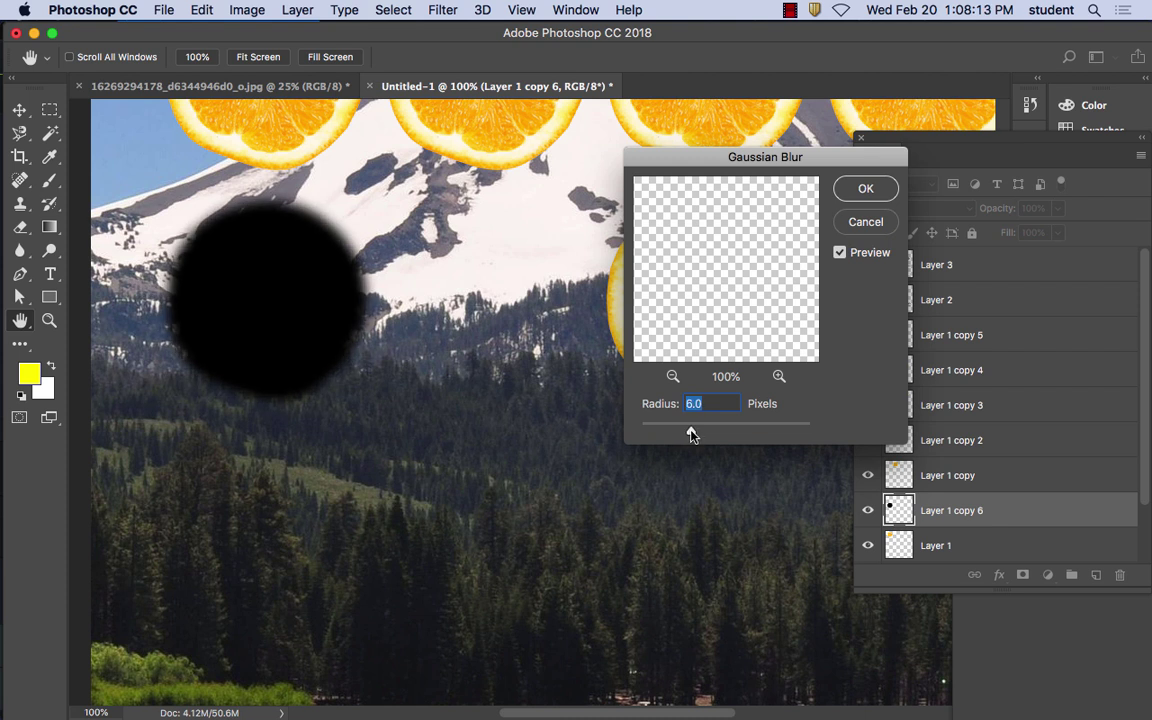
pyautogui.moveTo(691, 434); pyautogui.dragTo(688, 433)
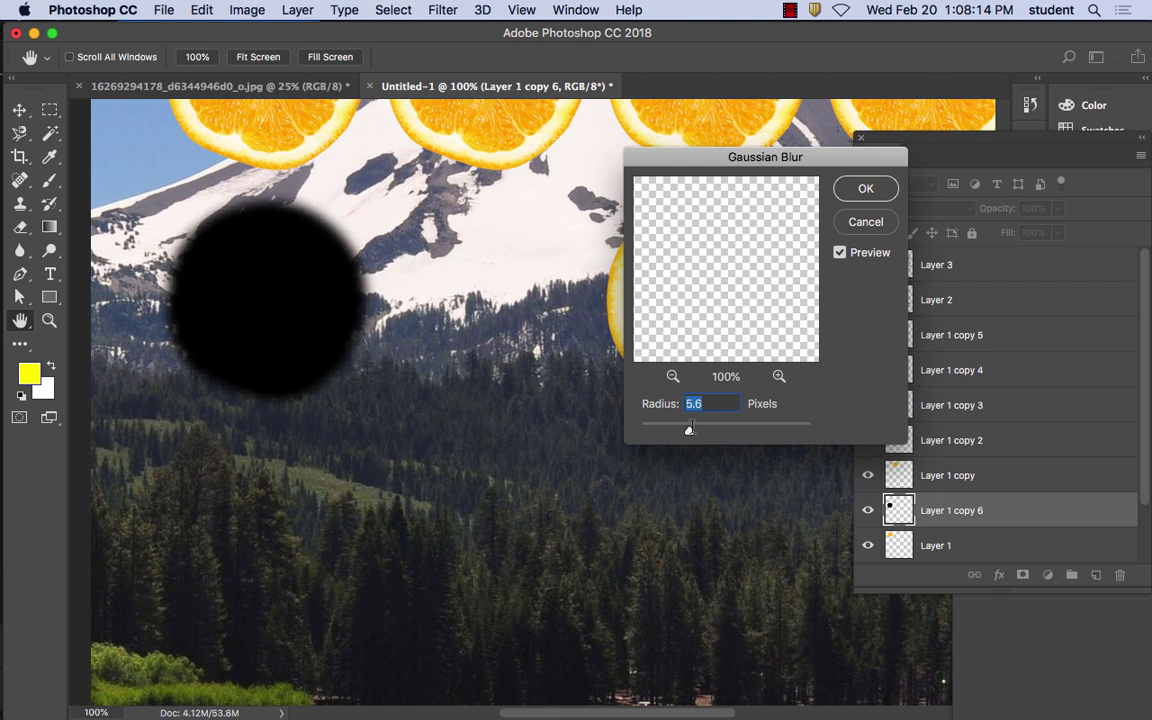
pyautogui.click(866, 190)
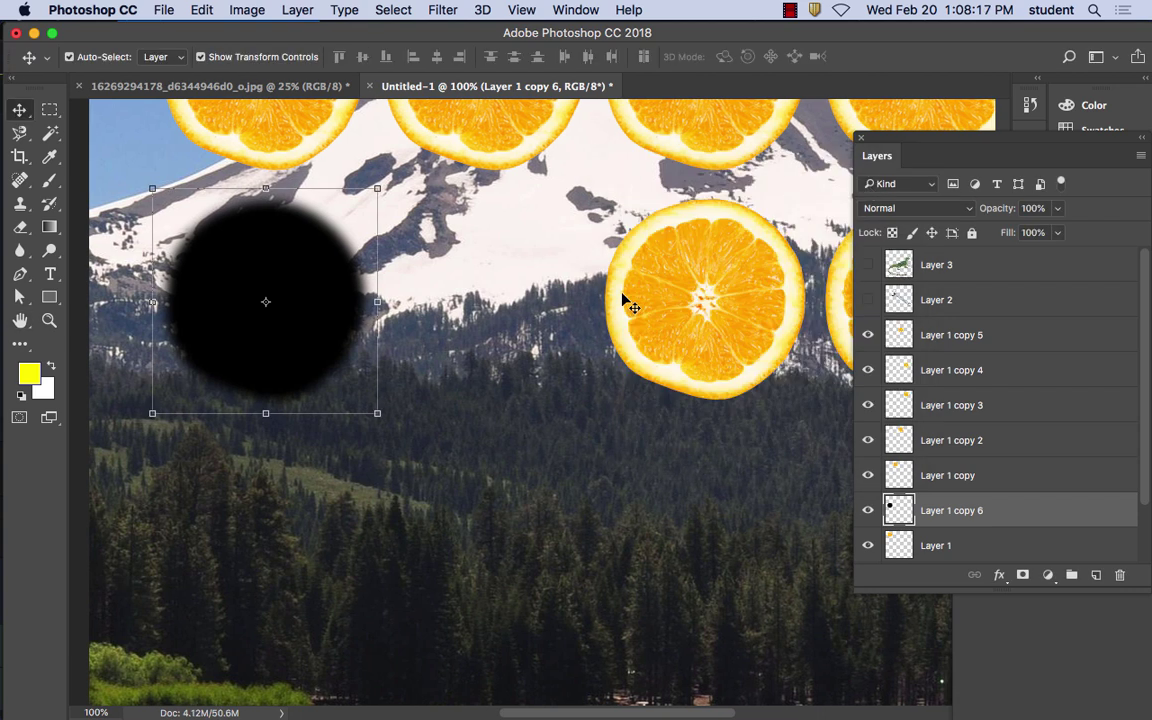
# Drag an orange slice onto the black circle and hide the mountain photo layer
pyautogui.moveTo(733, 278); pyautogui.dragTo(285, 271)
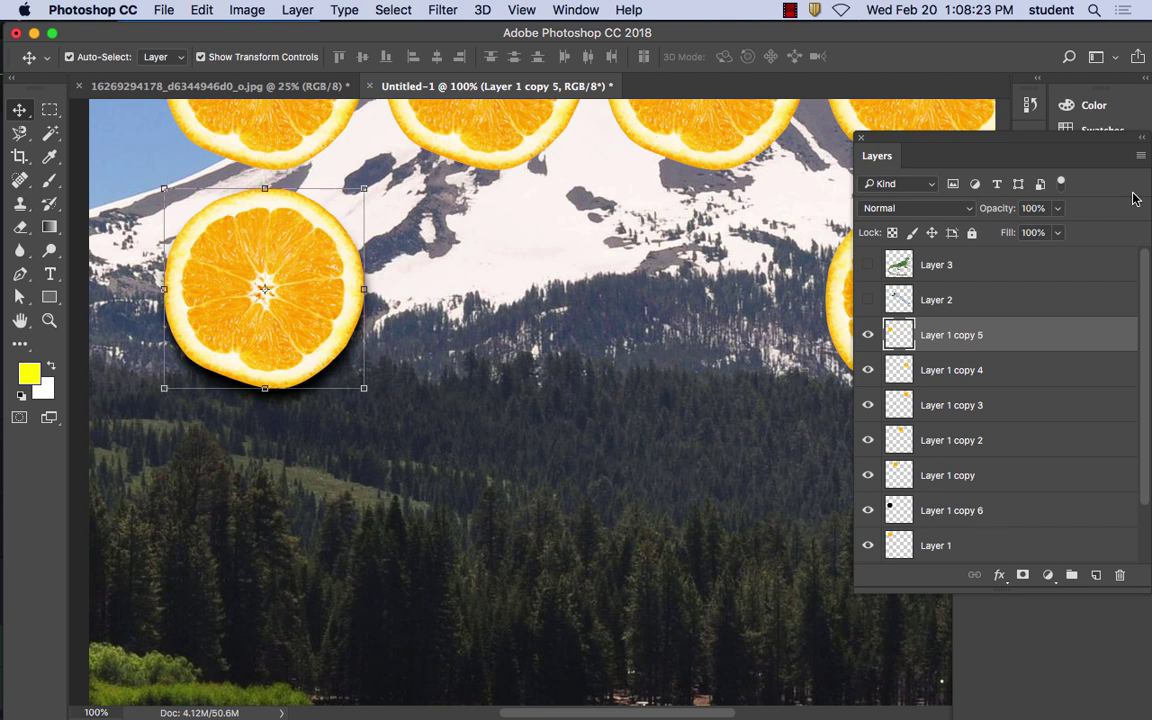
pyautogui.scroll(-2, 1145, 310)
pyautogui.click(868, 511)
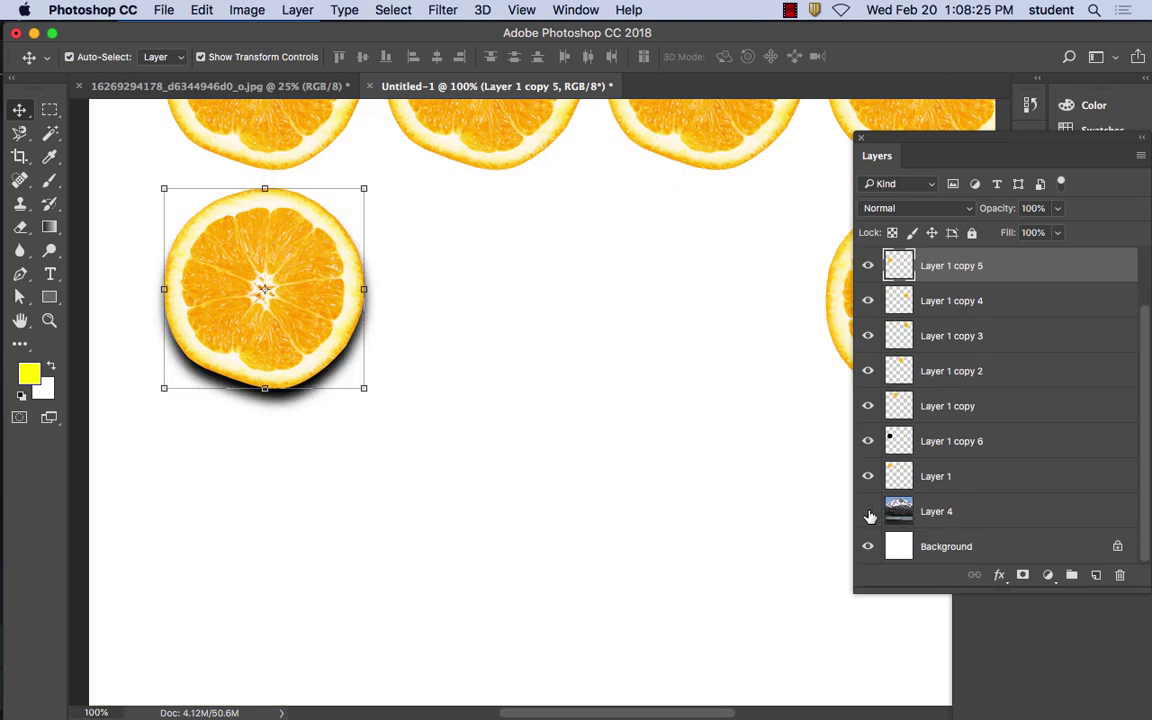
# Nudge the left orange with arrow keys so a soft lower-right shadow edge shows
pyautogui.moveTo(303, 334); pyautogui.dragTo(296, 341)
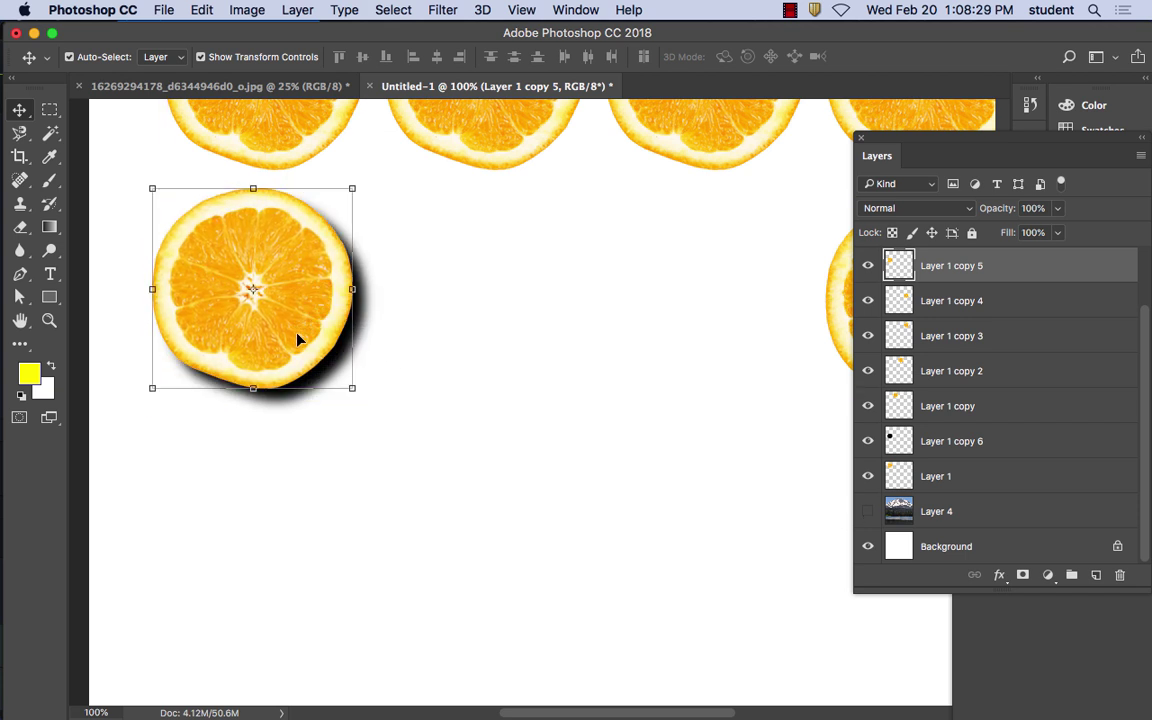
pyautogui.press('Down')
pyautogui.press('Down')
pyautogui.press('Right')
pyautogui.press('Right')
pyautogui.press('Right')
pyautogui.press('Down')
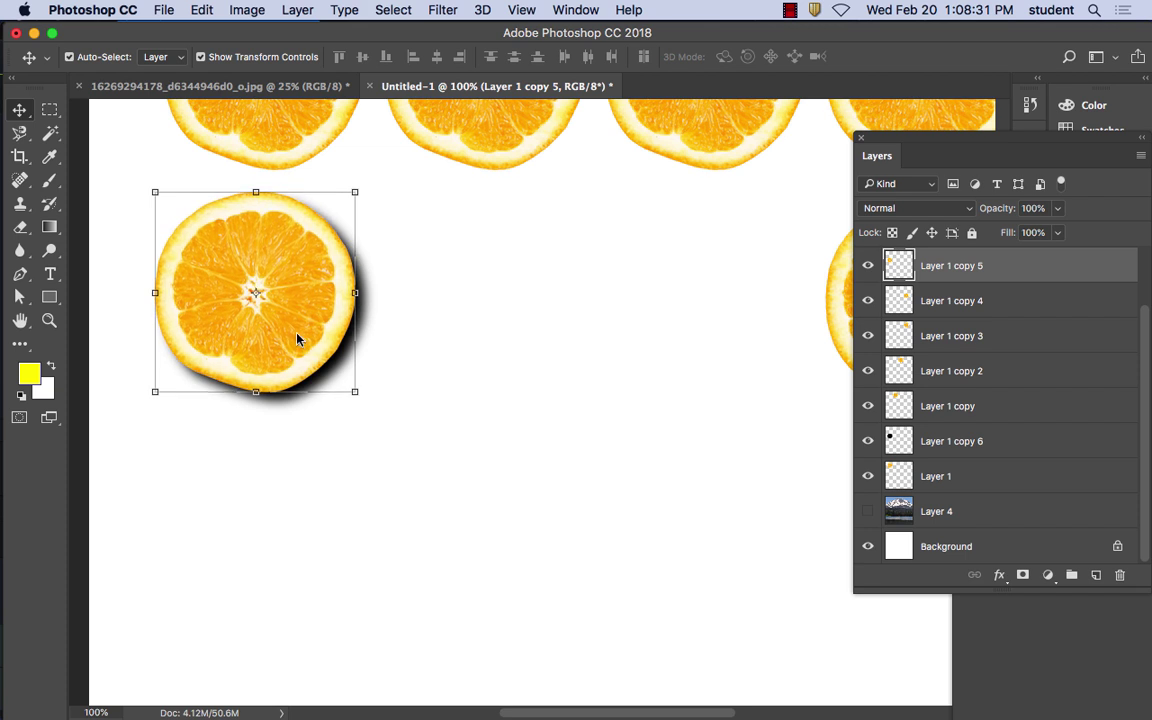
pyautogui.press('Down')
pyautogui.press('Right')
pyautogui.press('Right')
pyautogui.press('Right')
pyautogui.press('Down')
pyautogui.press('Down')
pyautogui.press('Right')
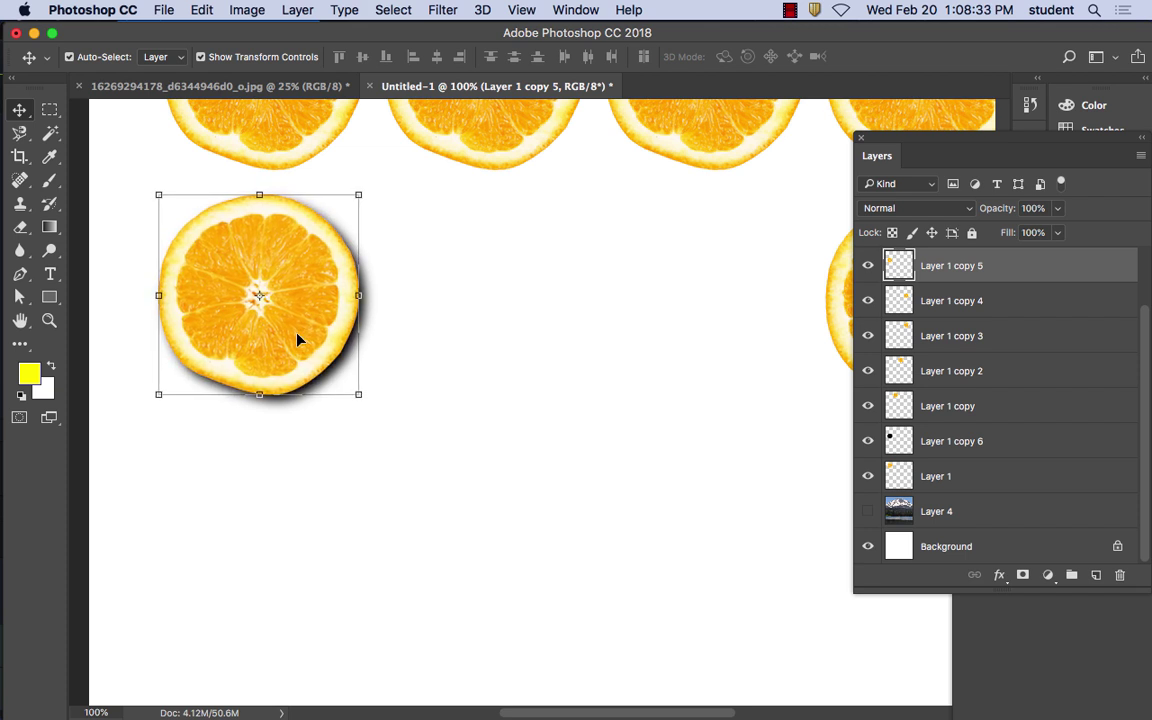
pyautogui.press('Left')
pyautogui.press('Right')
pyautogui.press('Up')
pyautogui.press('Down')
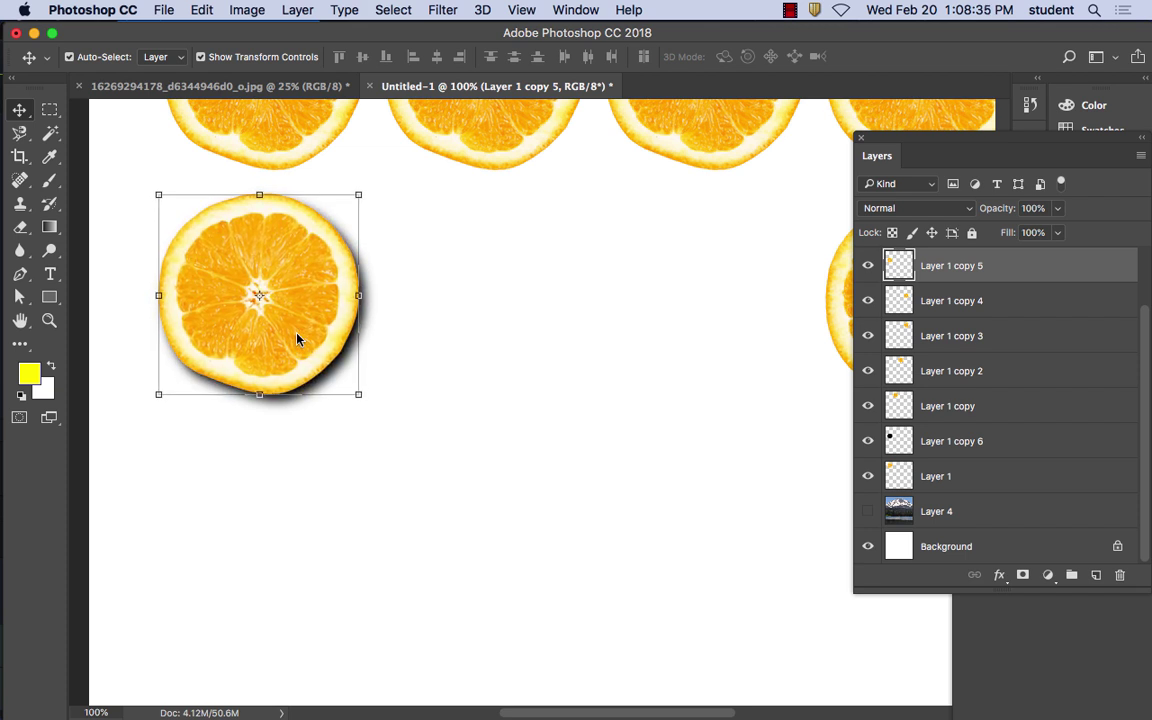
pyautogui.press('Right')
pyautogui.press('Right')
pyautogui.press('Right')
pyautogui.press('Right')
pyautogui.press('Down')
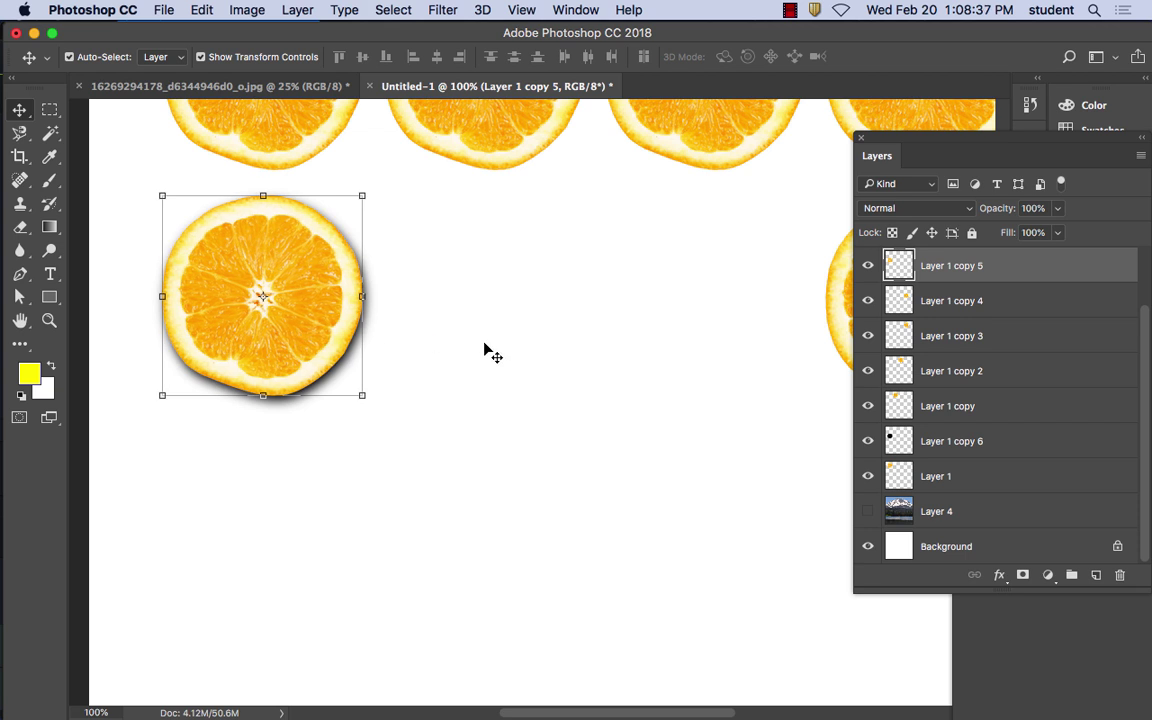
# Move the Layer 1 copy 4 orange toward the centre and fit a select-all to its outline
pyautogui.click(488, 352)
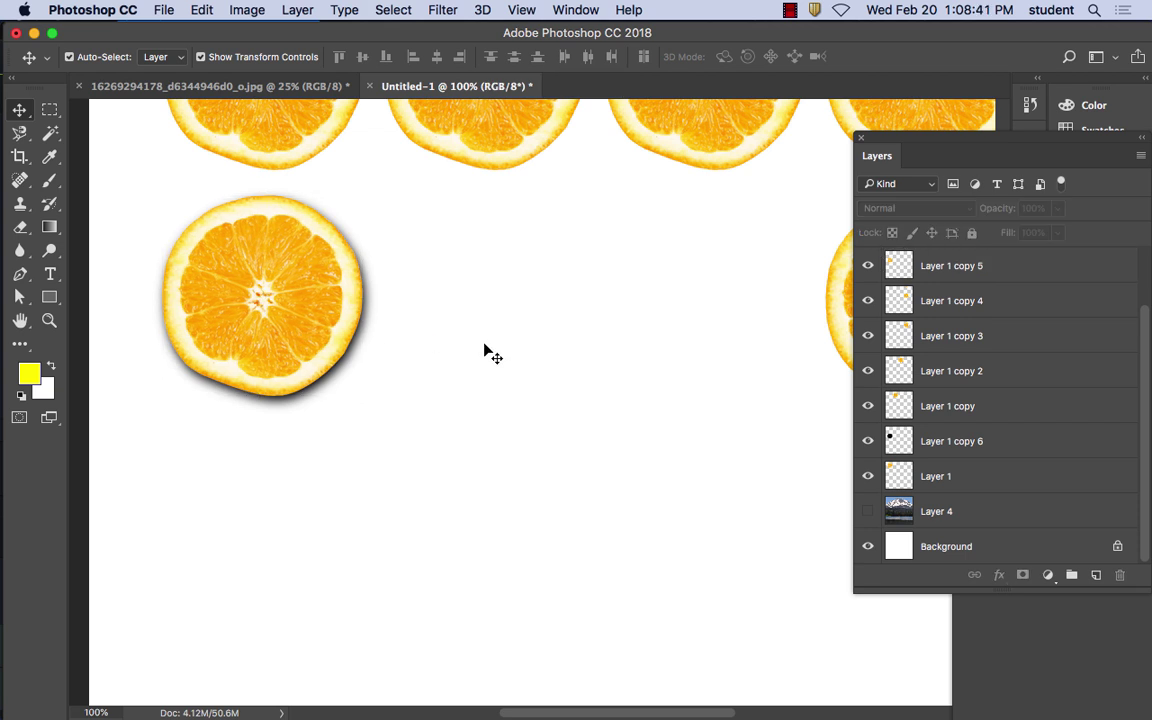
pyautogui.moveTo(584, 340); pyautogui.dragTo(399, 340)
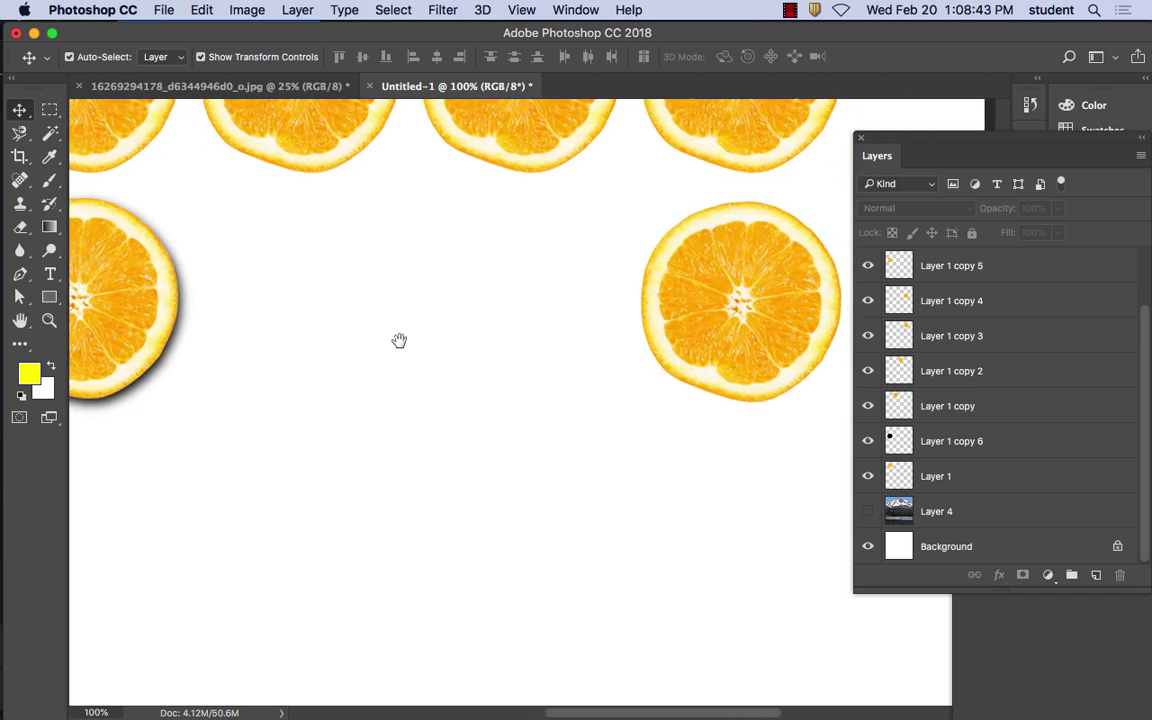
pyautogui.moveTo(727, 302); pyautogui.dragTo(474, 308)
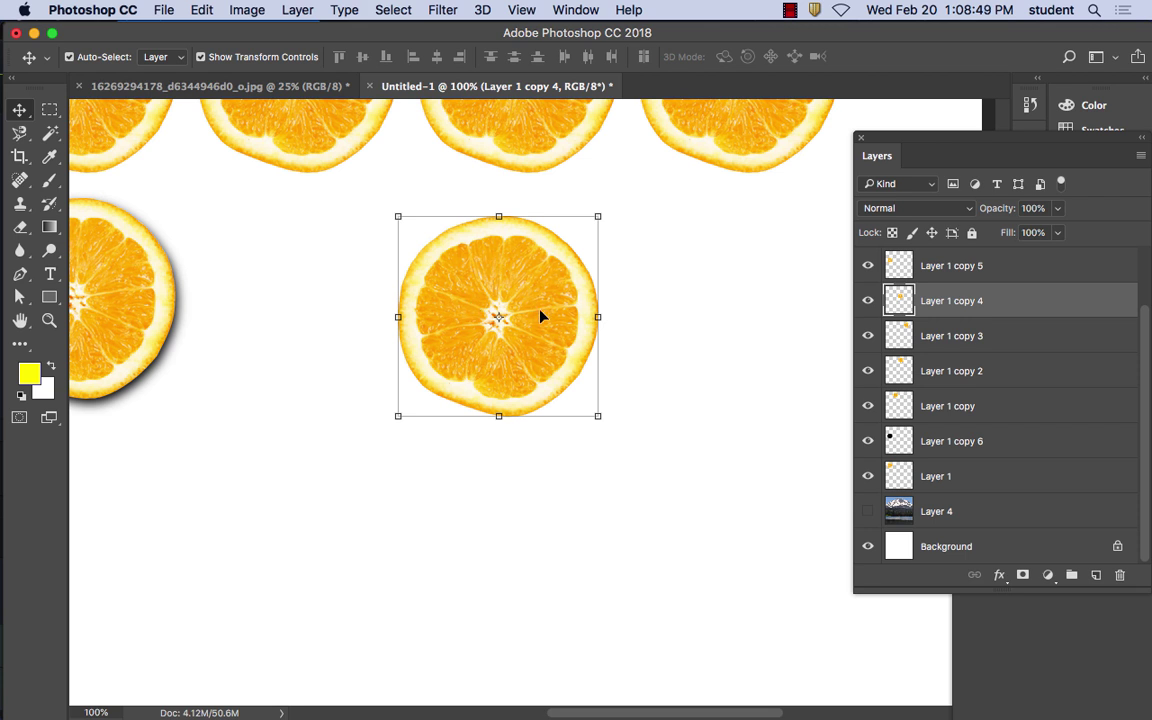
pyautogui.press('super+a')
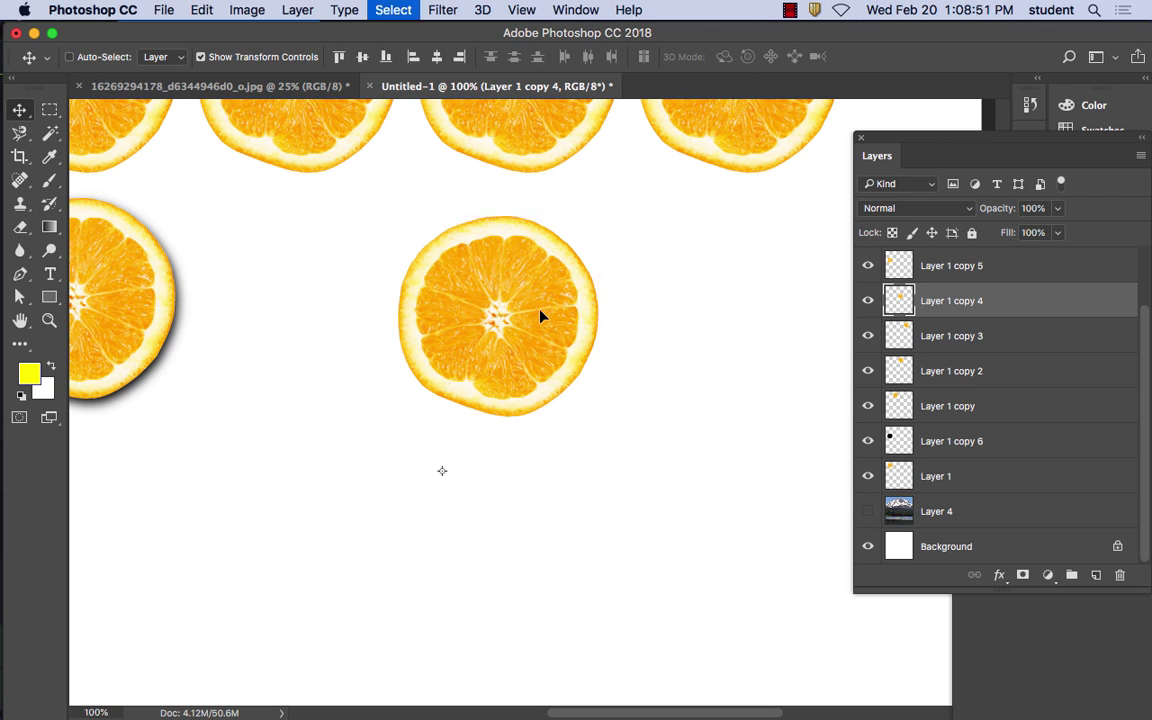
pyautogui.moveTo(560, 301); pyautogui.dragTo(551, 320)
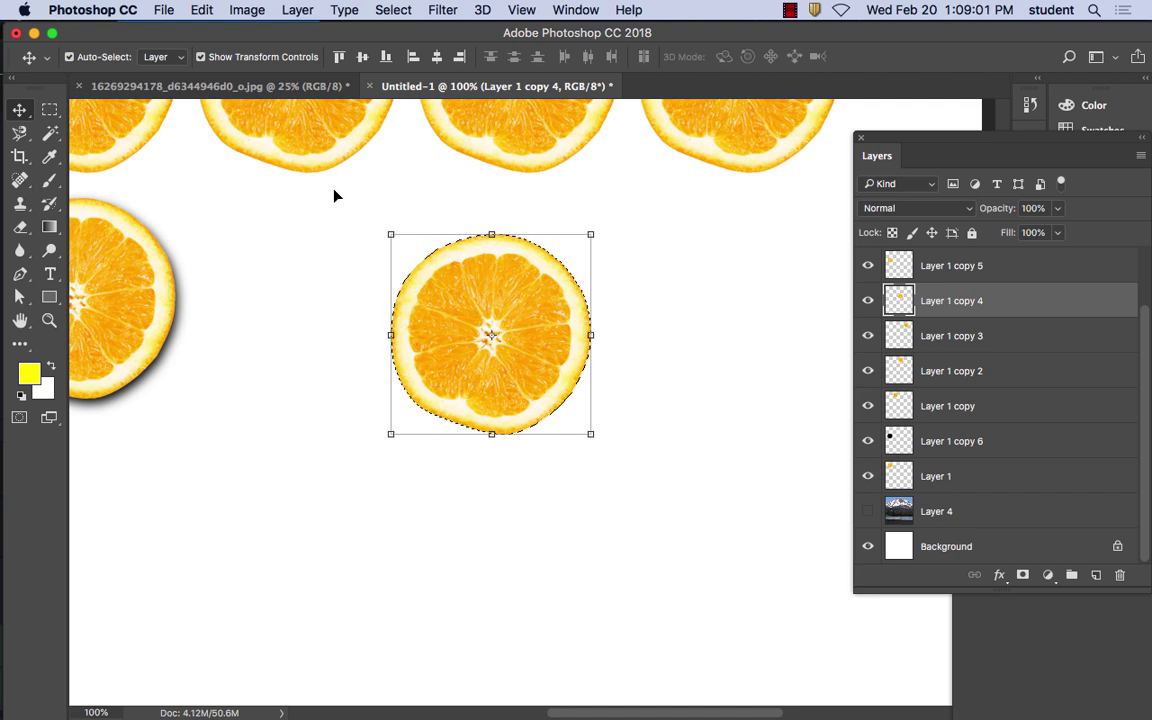
# Fill the middle orange's shape with black and clear the selection
pyautogui.click(203, 11)
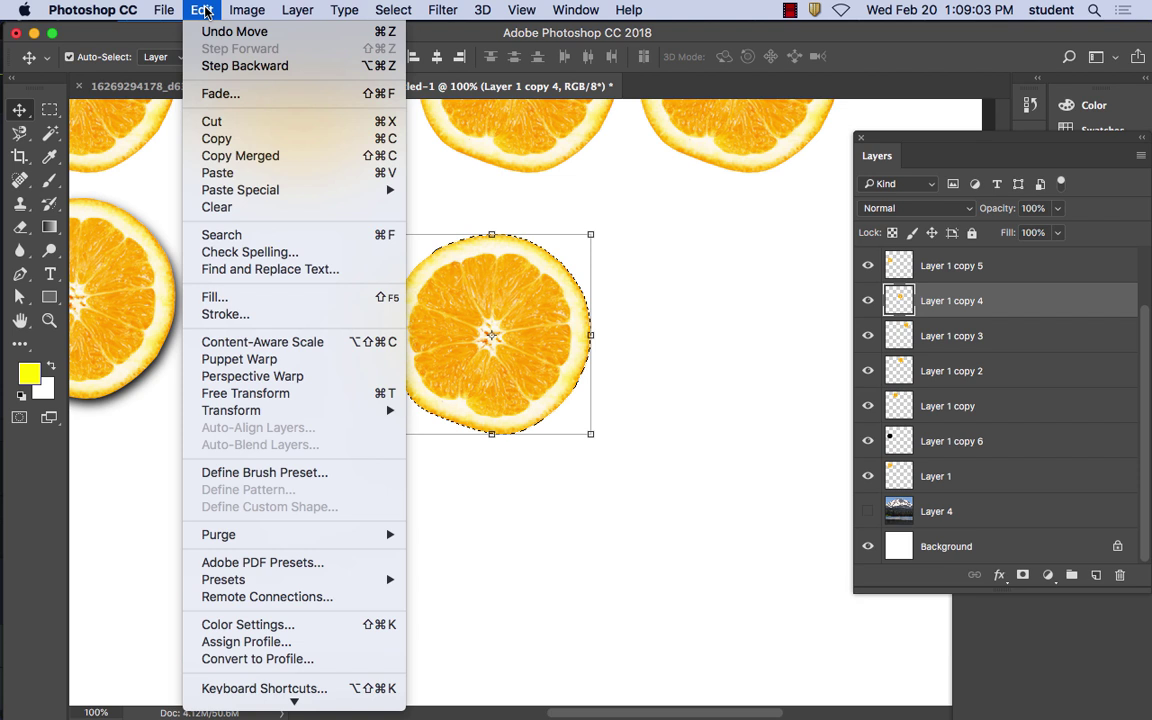
pyautogui.click(268, 298)
pyautogui.click(543, 265)
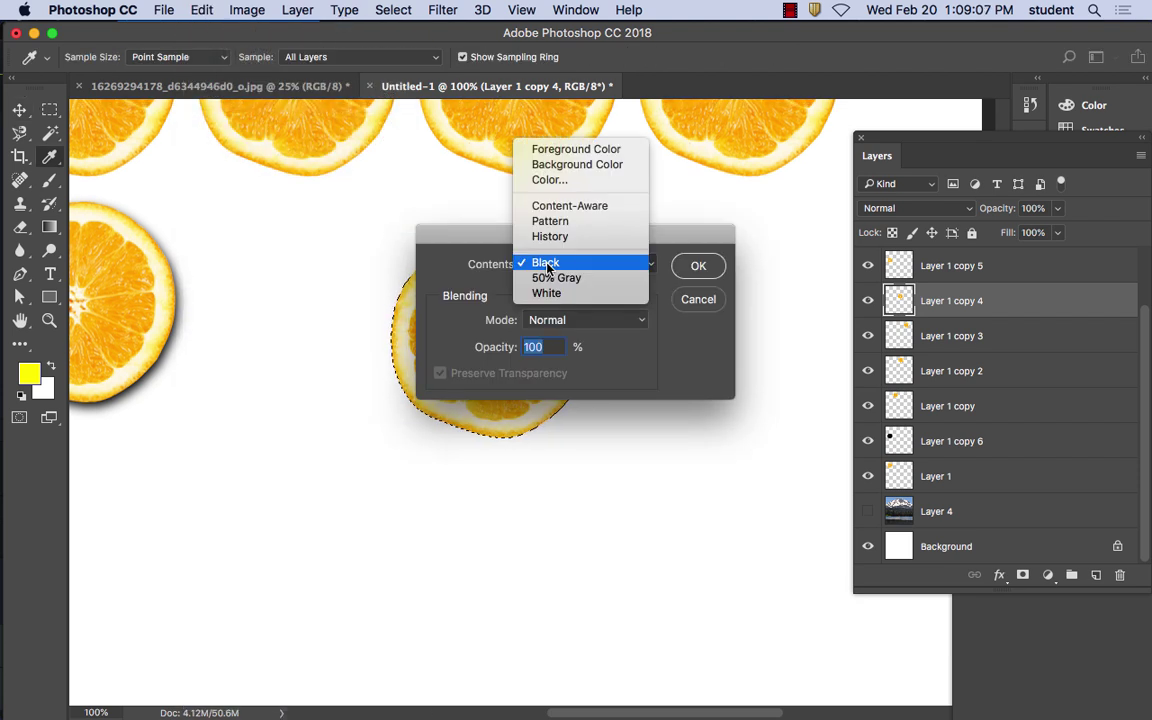
pyautogui.click(549, 264)
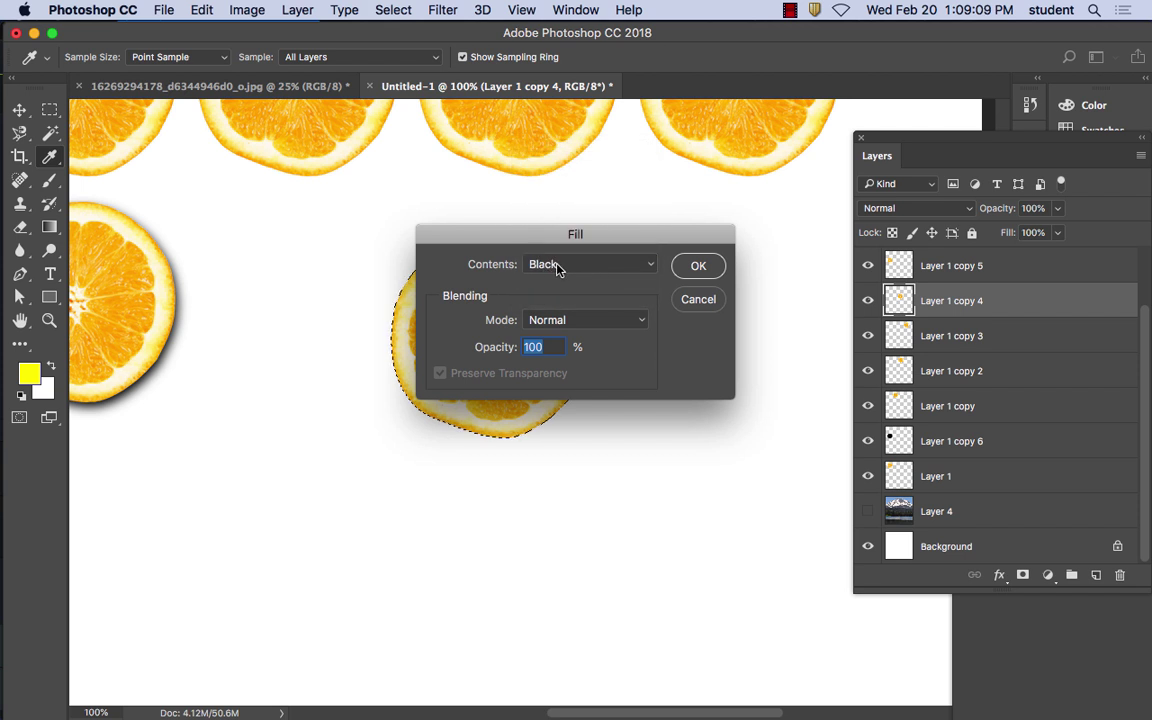
pyautogui.click(564, 266)
pyautogui.click(563, 266)
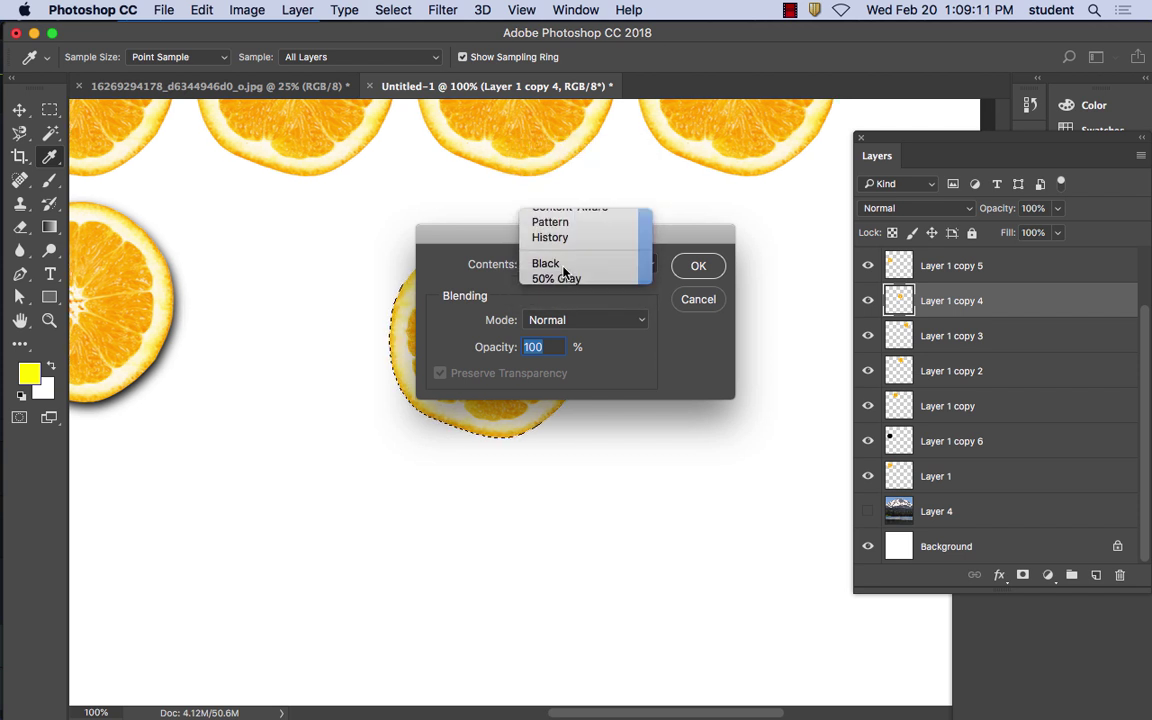
pyautogui.click(698, 266)
pyautogui.hotkey('ctrl', 'd')
pyautogui.press('v')
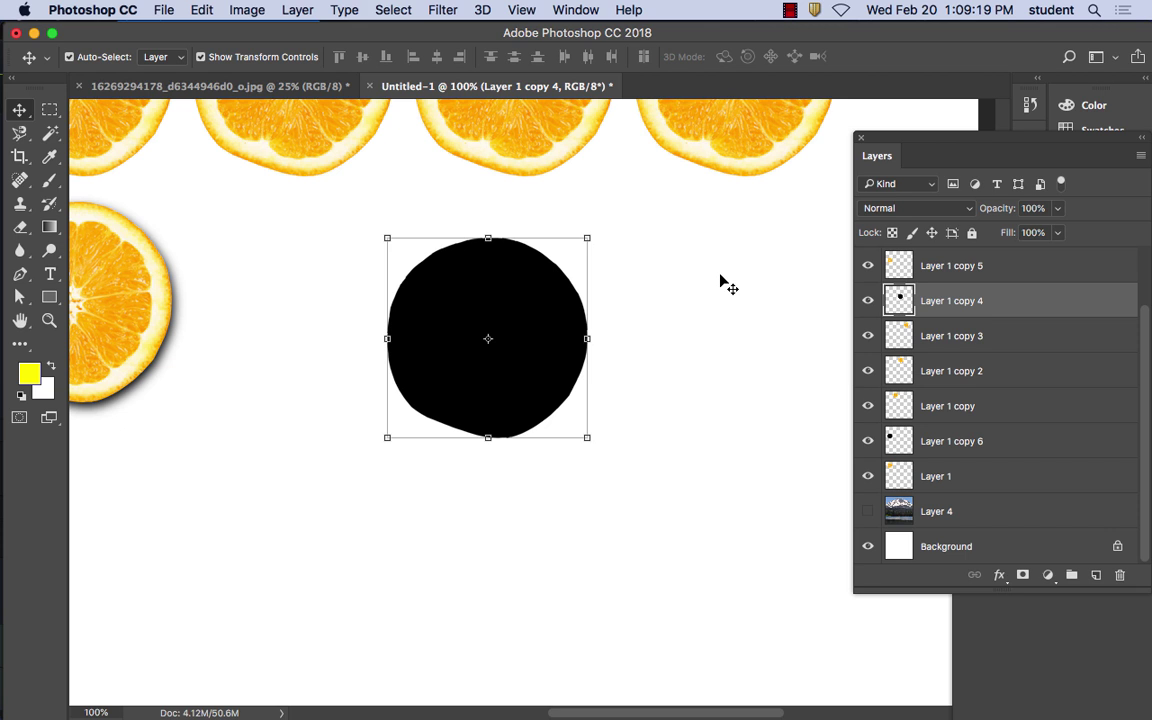
# Gaussian-blur the black disc, then stack Layer 1 copy 3's orange over it
pyautogui.click(452, 9)
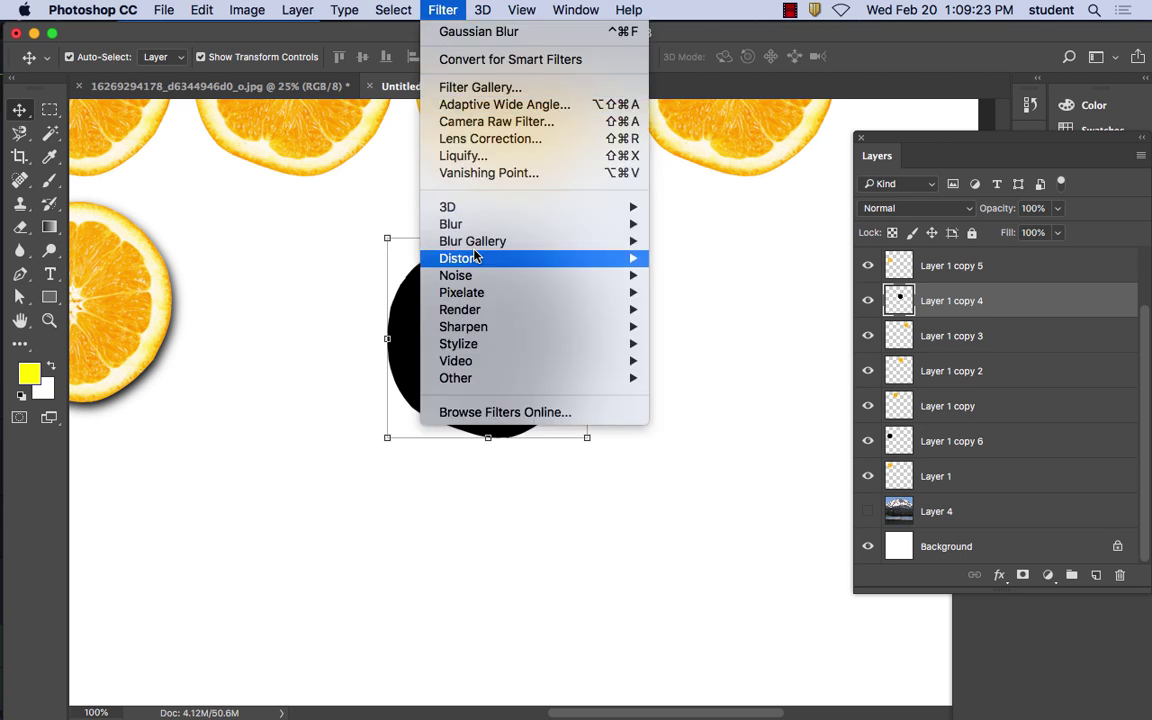
pyautogui.moveTo(486, 228)
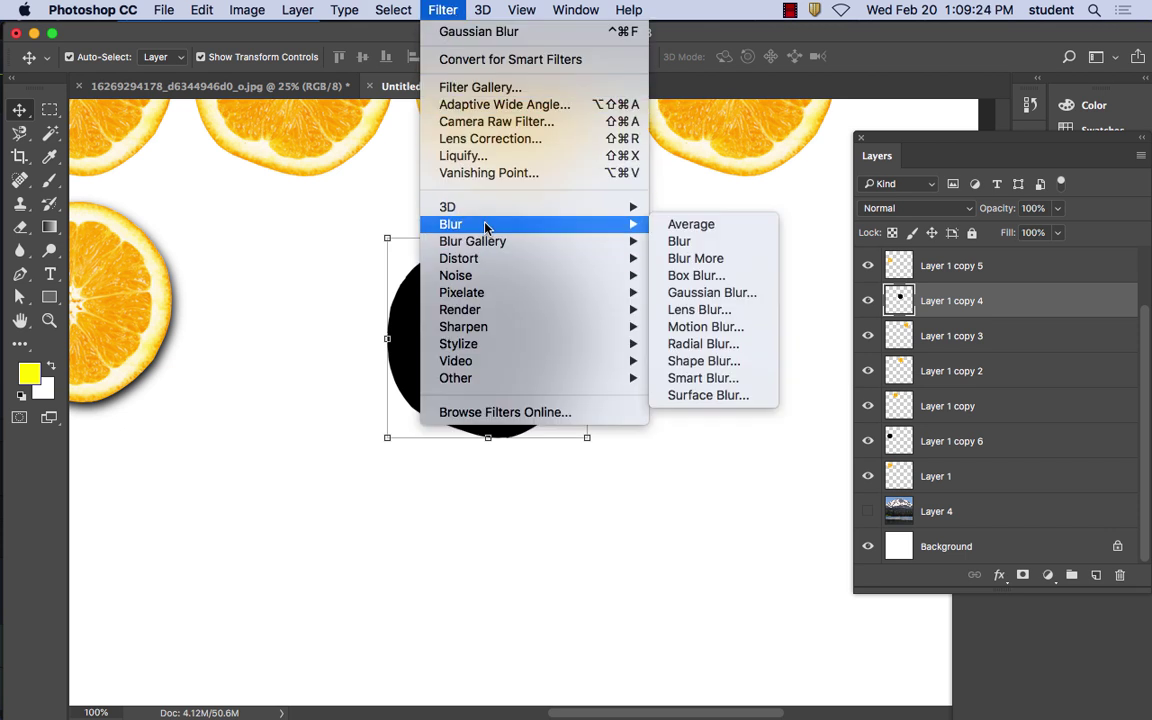
pyautogui.click(738, 292)
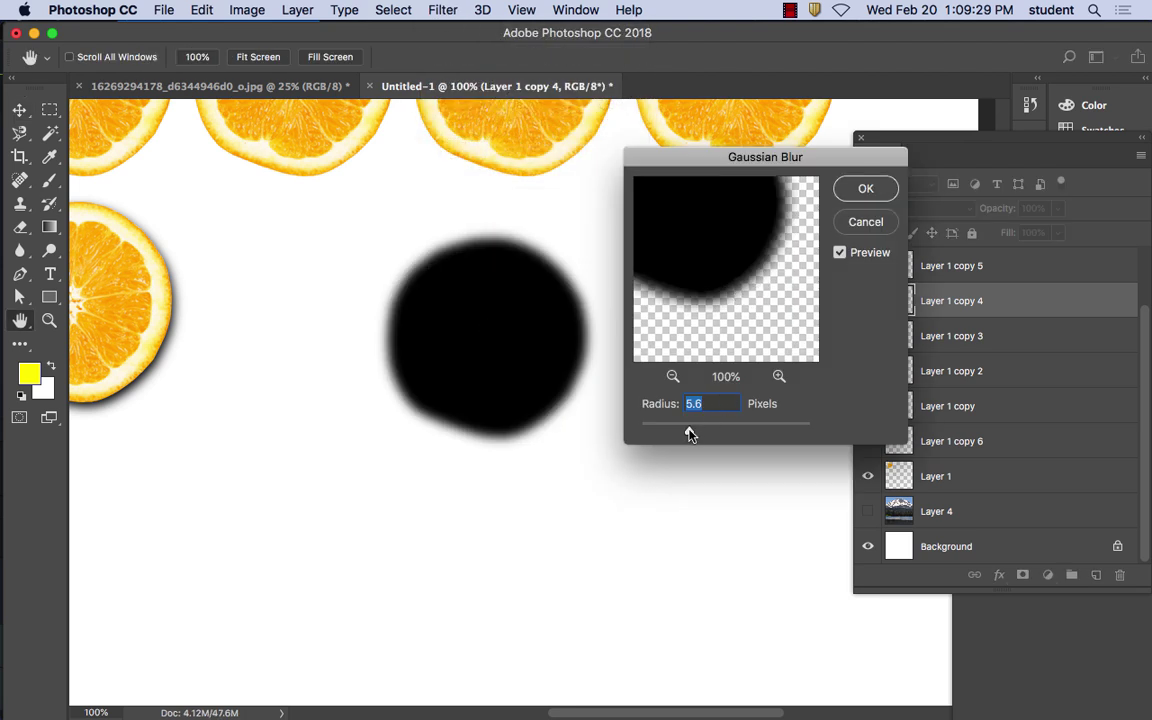
pyautogui.moveTo(689, 434)
pyautogui.mouseDown()
pyautogui.moveTo(764, 432)
pyautogui.moveTo(683, 433)
pyautogui.mouseUp()
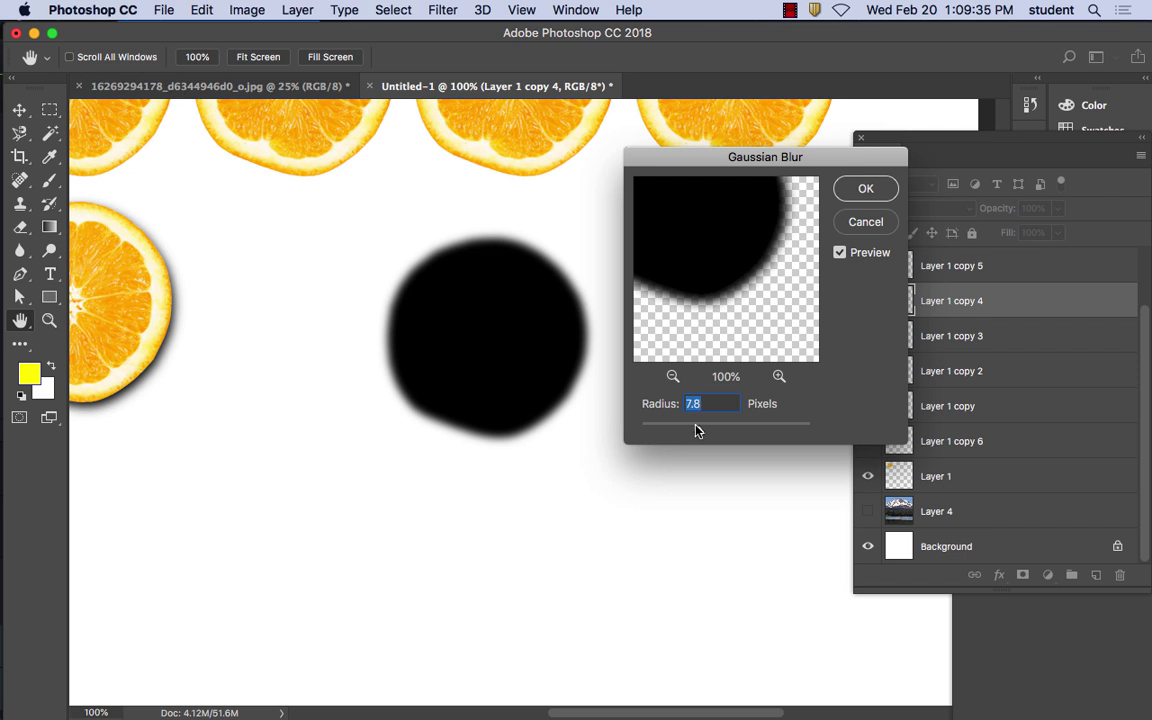
pyautogui.click(865, 188)
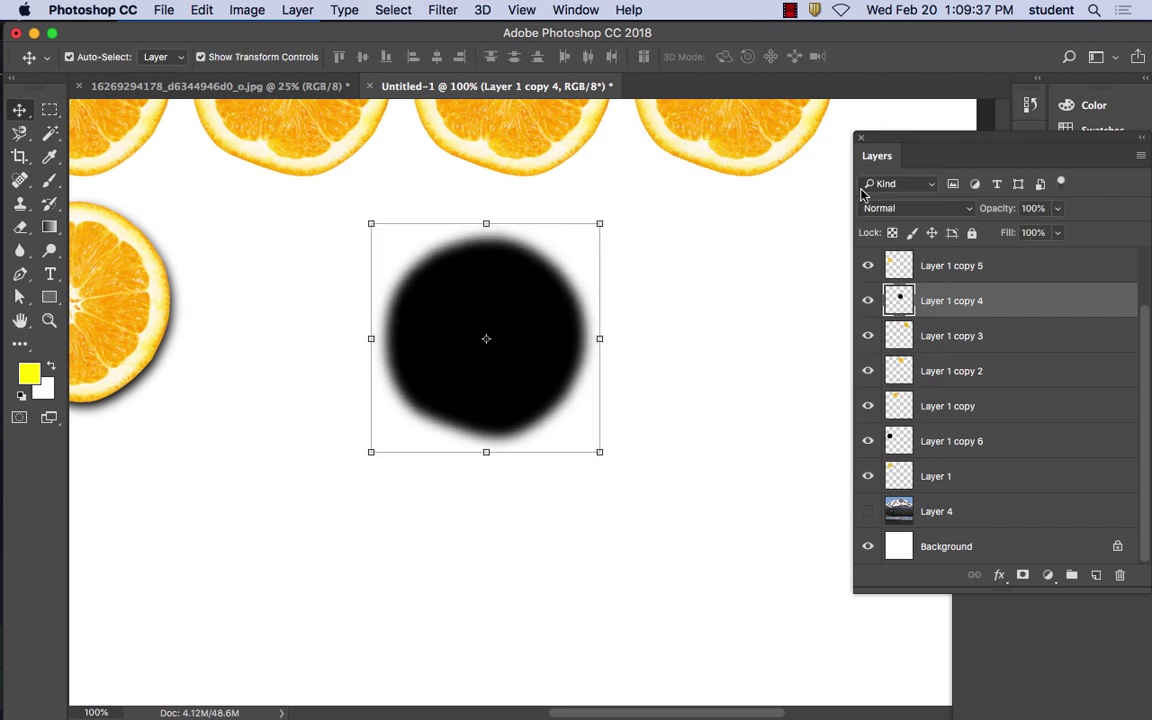
pyautogui.moveTo(728, 152); pyautogui.dragTo(483, 368)
pyautogui.moveTo(897, 337); pyautogui.dragTo(873, 288)
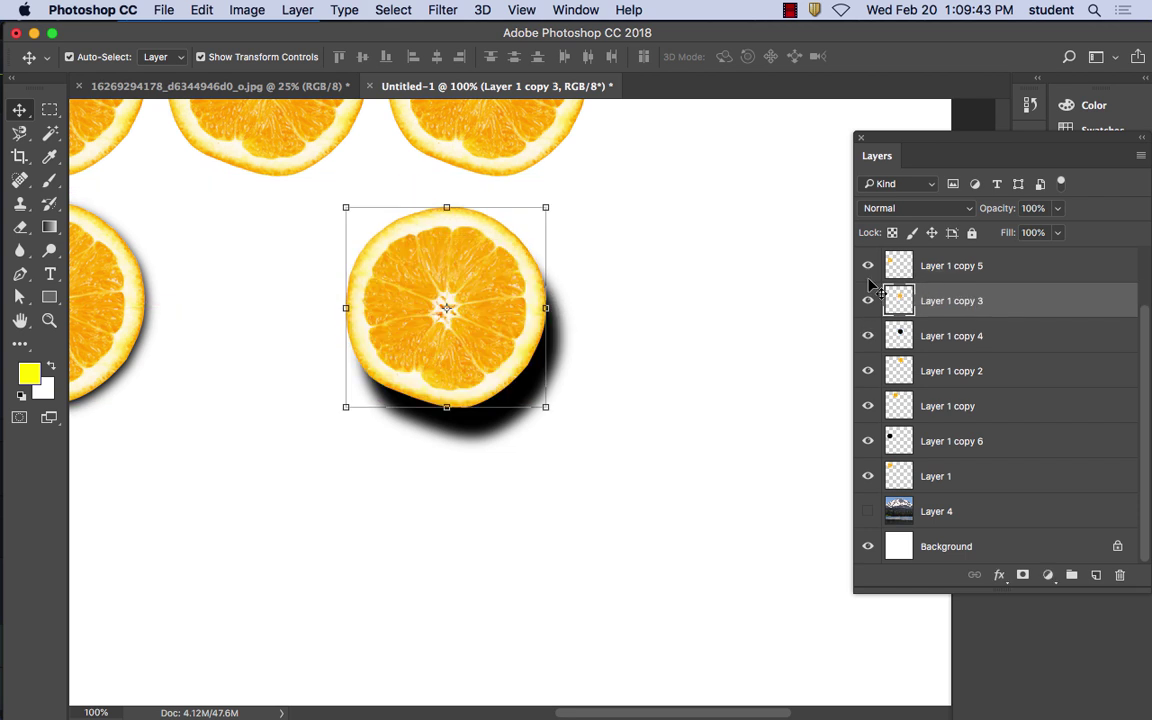
# Nudge Layer 1 copy 3's orange slice down over its blurred shadow, leaving a thin soft edge, then deselect
pyautogui.moveTo(478, 321); pyautogui.dragTo(499, 327)
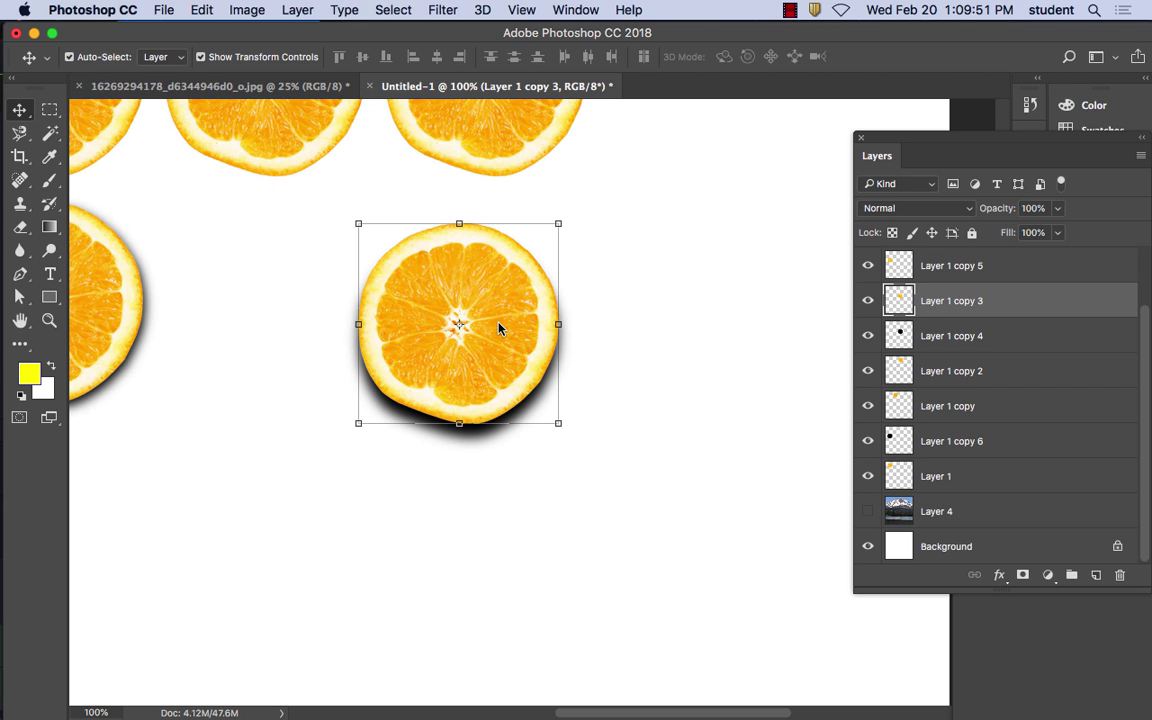
pyautogui.press('Down')
pyautogui.press('Down')
pyautogui.press('Down')
pyautogui.press('Down')
pyautogui.press('Down')
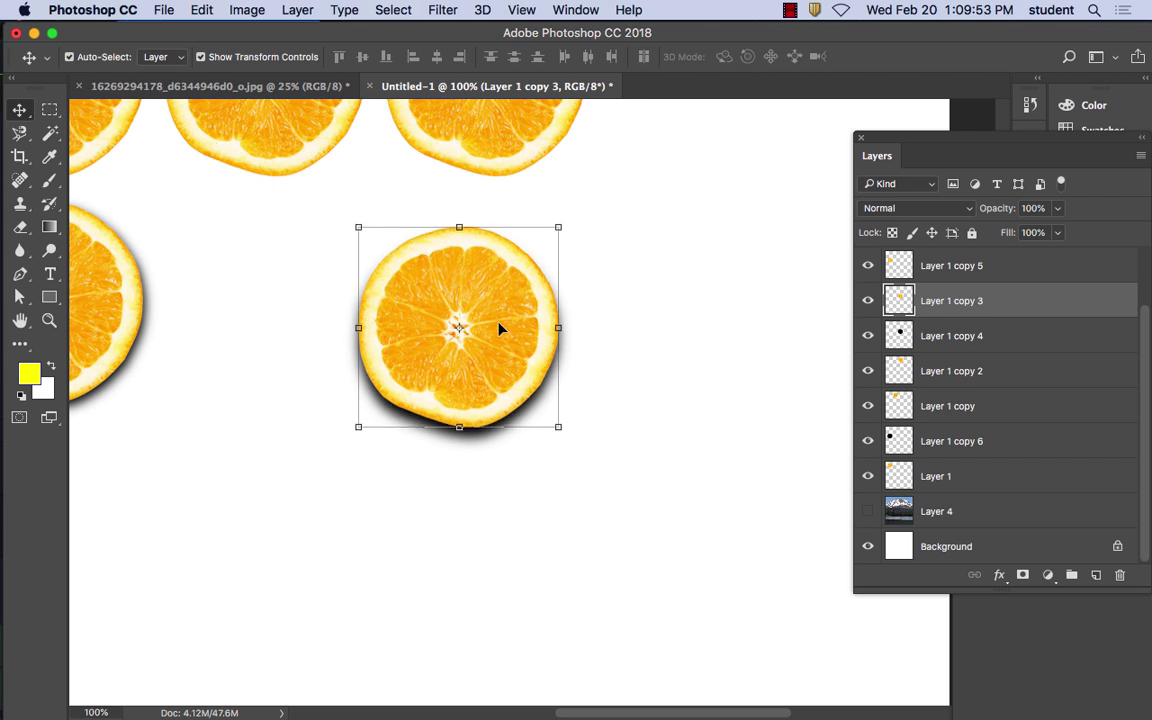
pyautogui.press('Left')
pyautogui.press('Left')
pyautogui.press('Left')
pyautogui.press('Down')
pyautogui.press('Down')
pyautogui.press('Down')
pyautogui.press('Down')
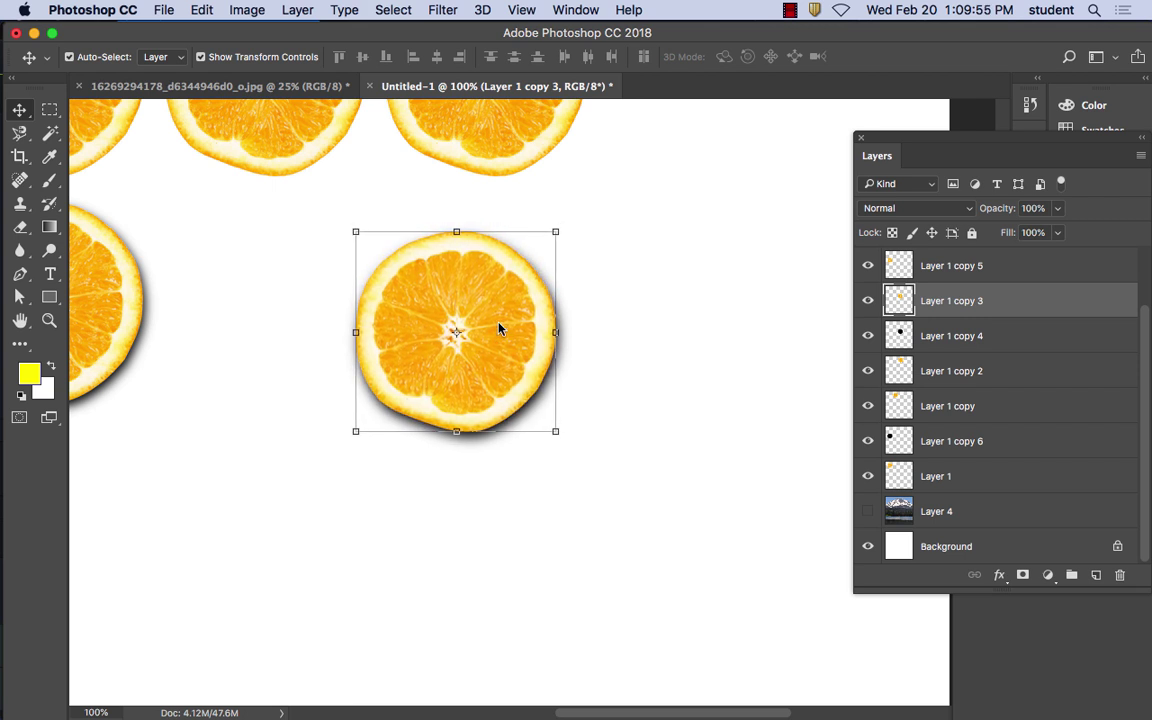
pyautogui.press('Right')
pyautogui.press('Down')
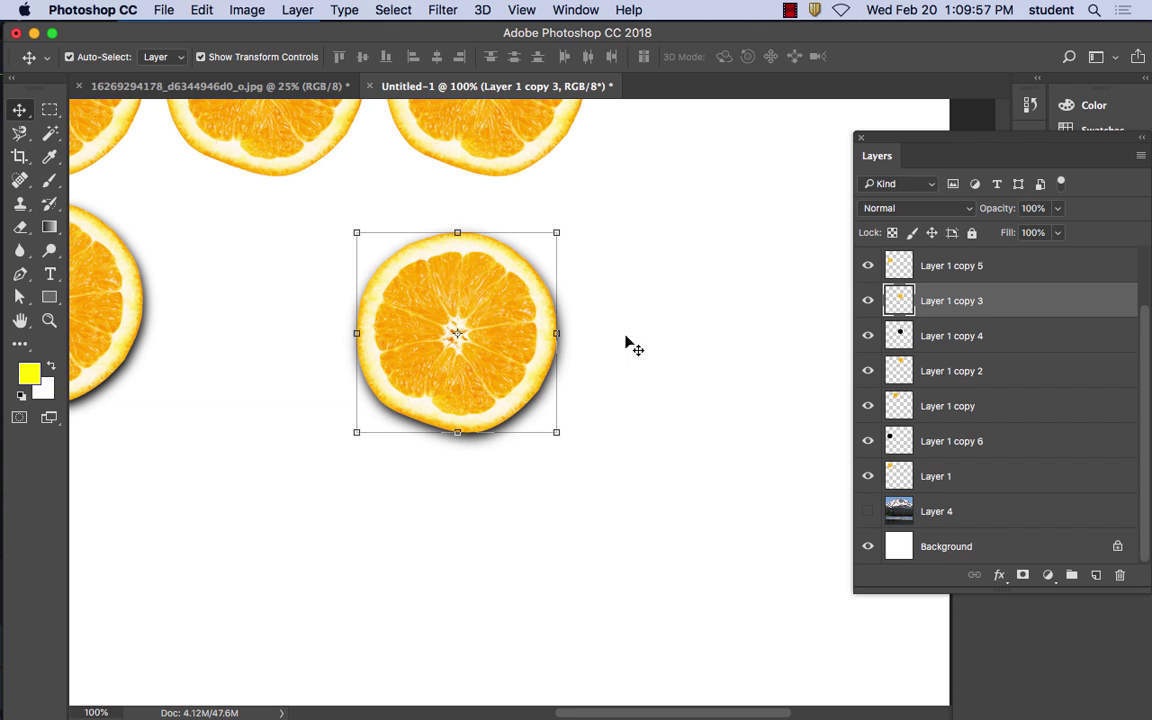
pyautogui.click(627, 343)
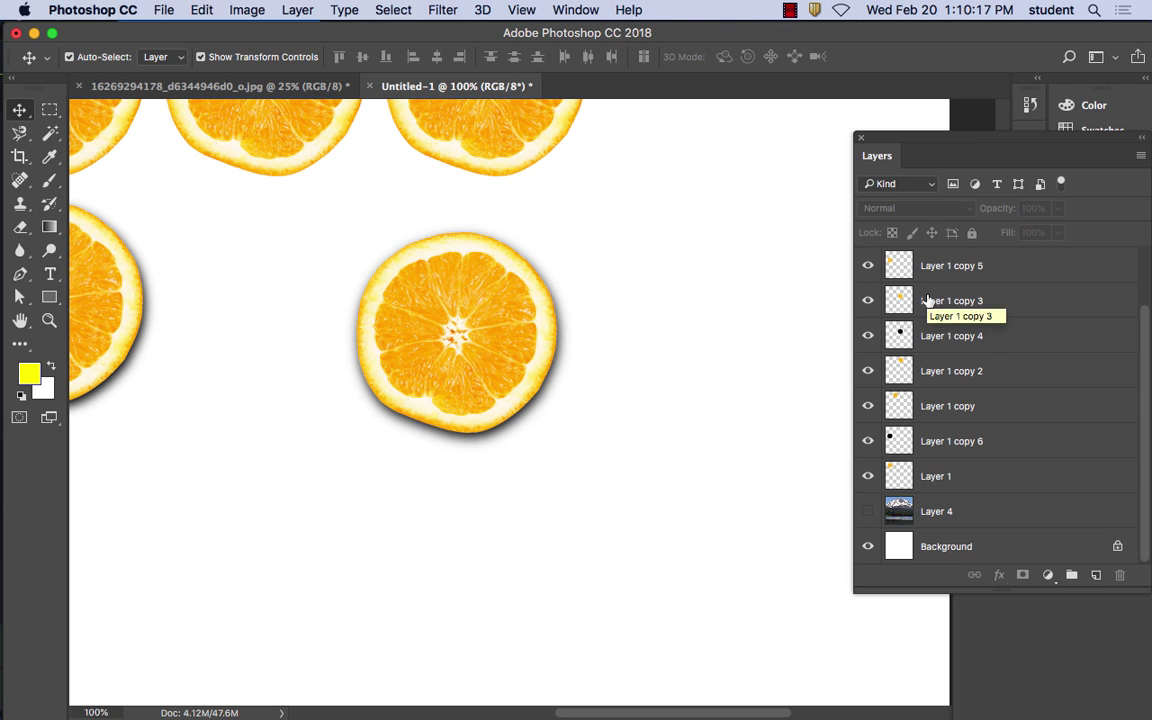
# Select Layer 1 copy 3 and compare it against the Layer 1 copy 4 shadow by toggling visibility
pyautogui.moveTo(920, 146); pyautogui.dragTo(766, 140)
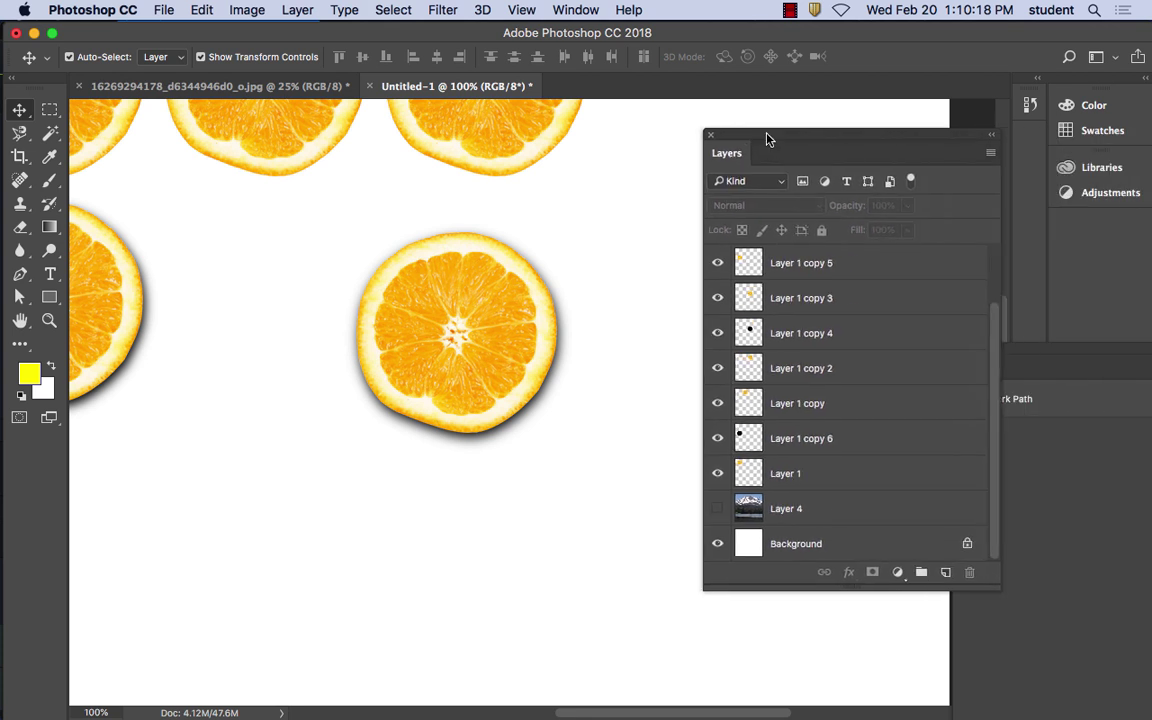
pyautogui.click(806, 302)
pyautogui.keyDown('shift'); pyautogui.click(810, 340); pyautogui.keyUp('shift')
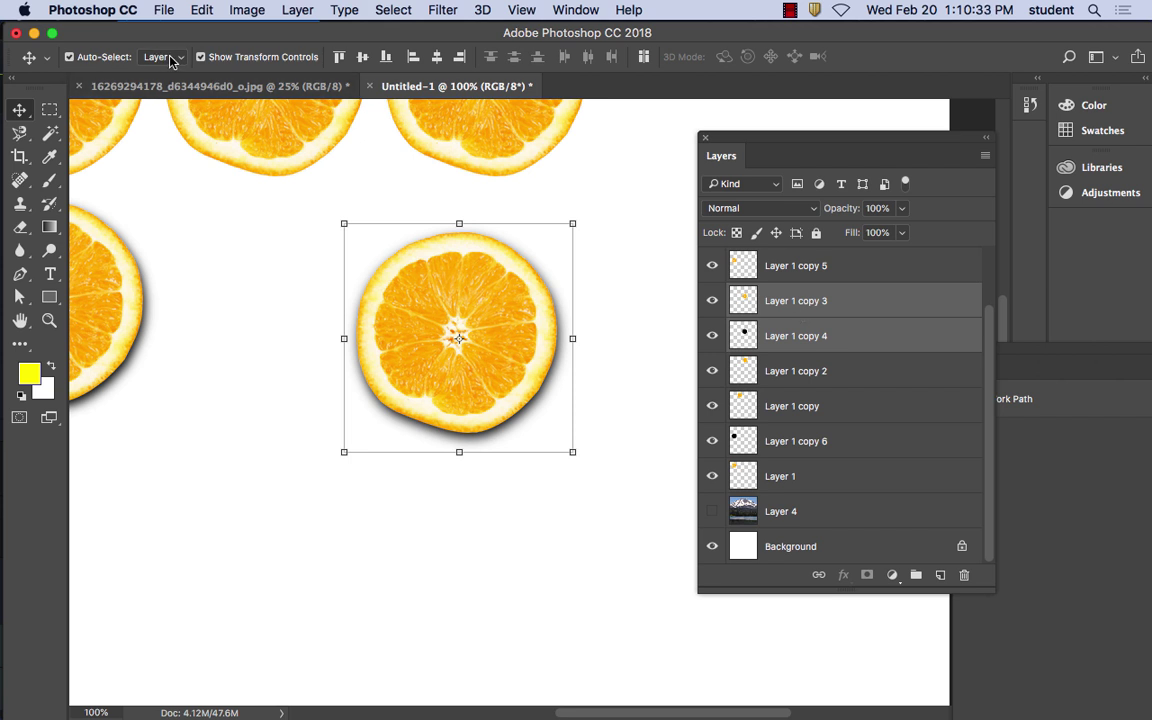
pyautogui.click(837, 308)
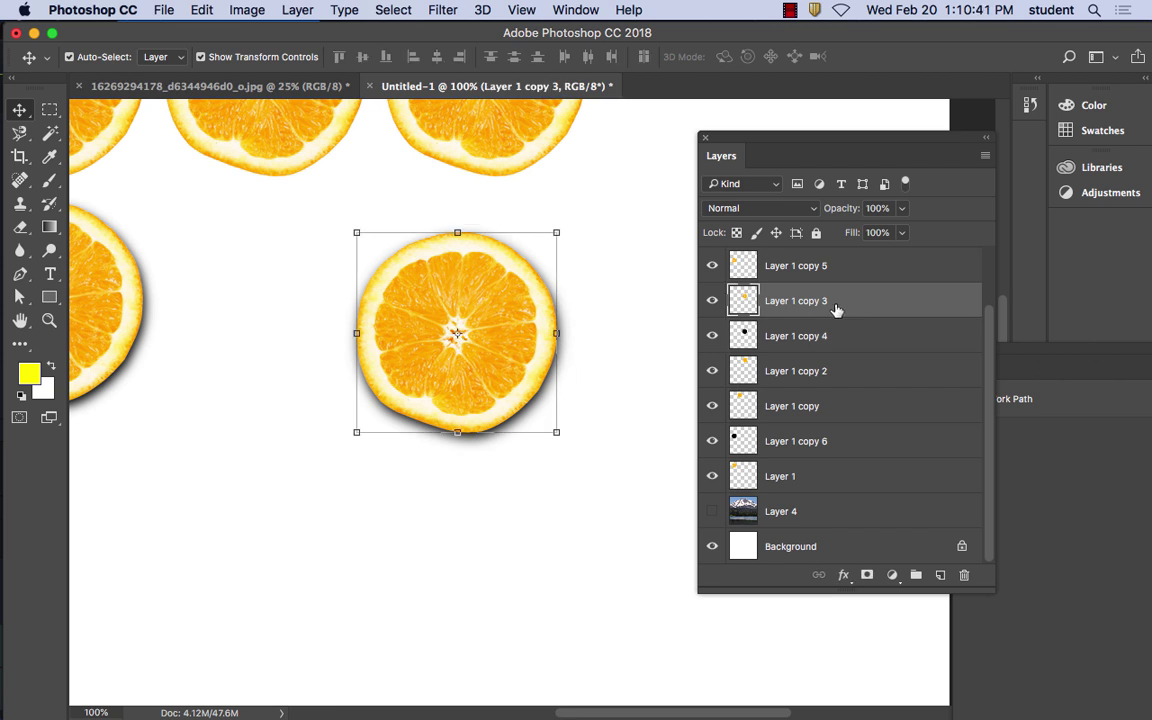
pyautogui.click(712, 300)
pyautogui.click(712, 300)
pyautogui.click(712, 336)
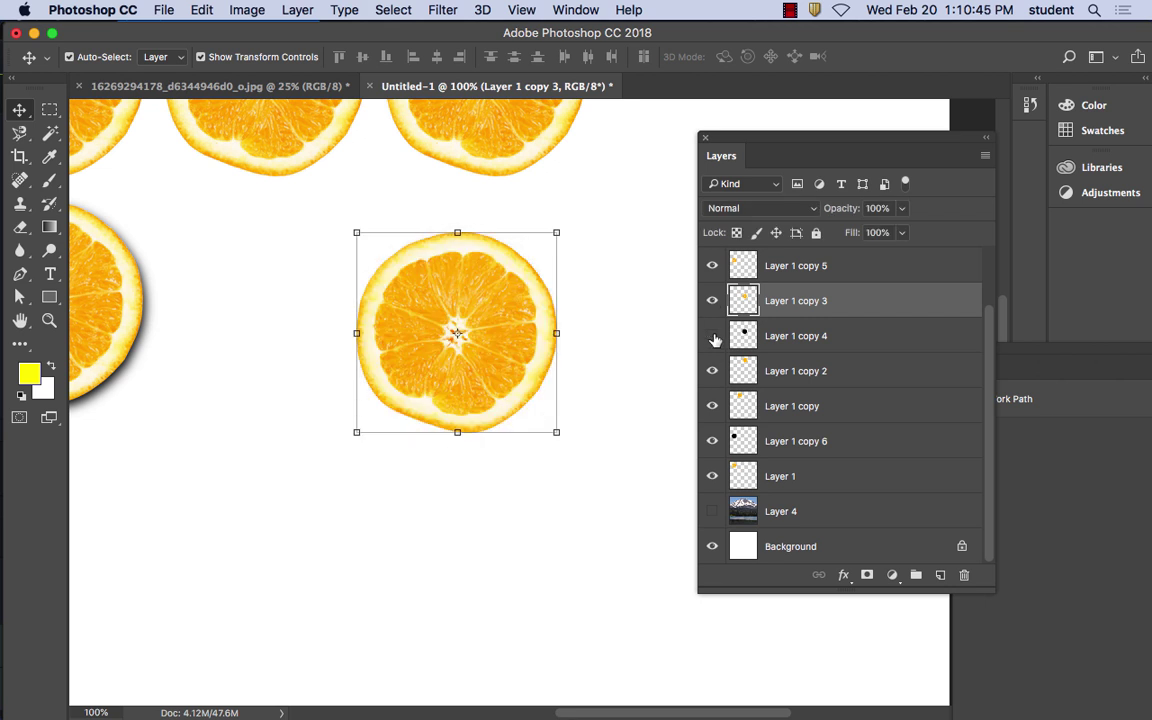
pyautogui.click(712, 336)
pyautogui.click(712, 300)
pyautogui.click(712, 300)
pyautogui.click(712, 336)
pyautogui.click(712, 336)
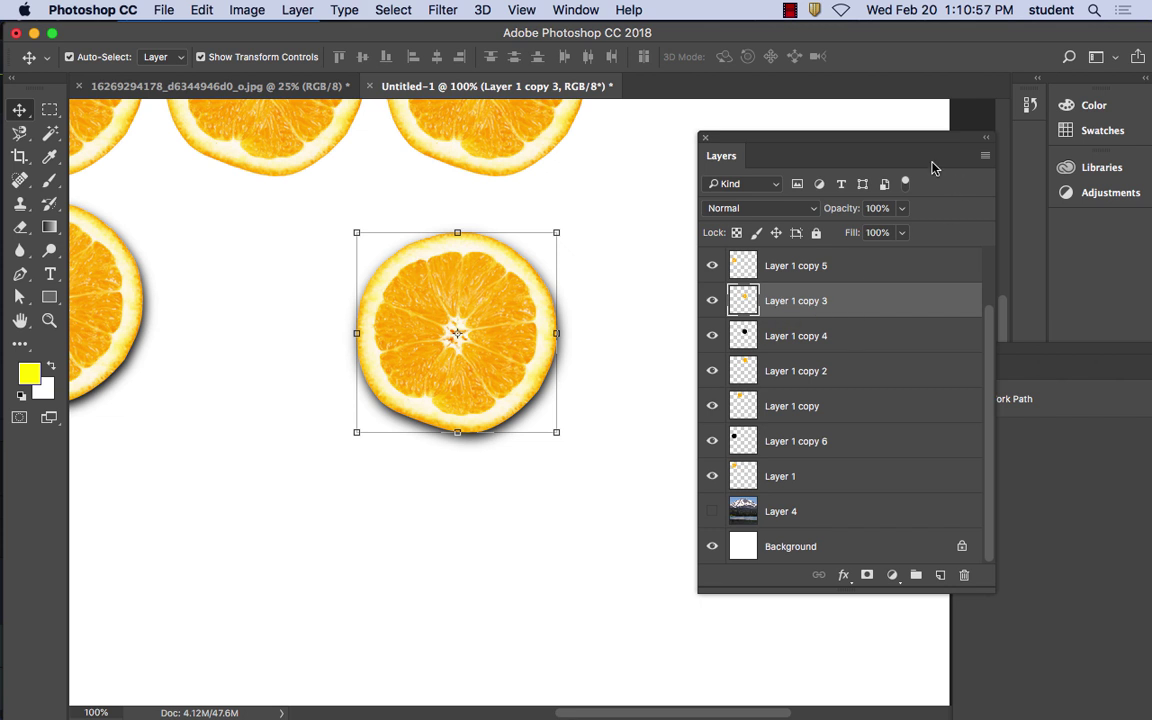
# Merge Layer 1 copy 3 down into its shadow layer and reposition the merged orange
pyautogui.moveTo(761, 170); pyautogui.dragTo(700, 167)
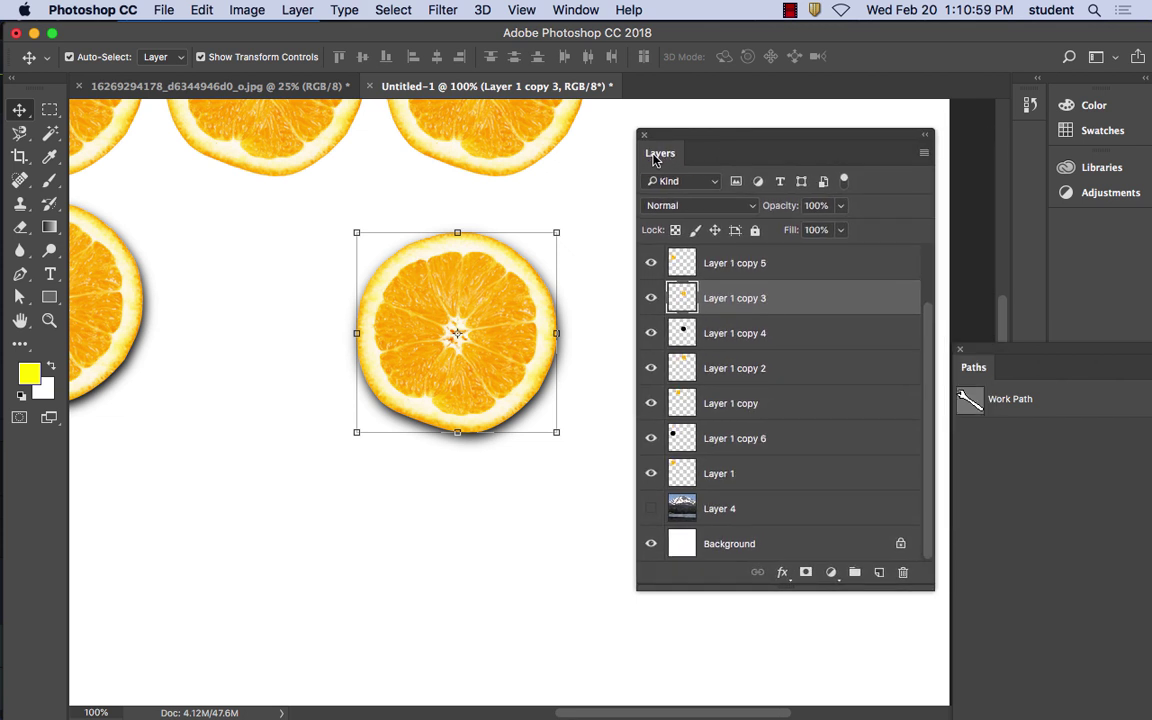
pyautogui.click(924, 155)
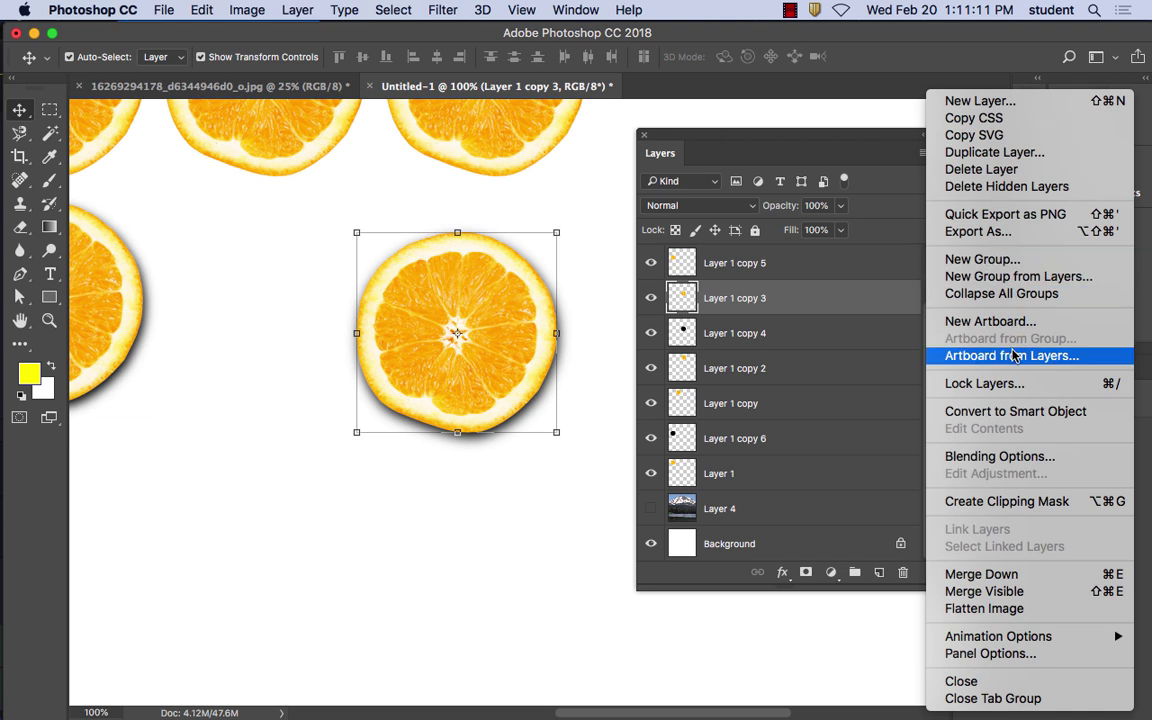
pyautogui.click(1017, 575)
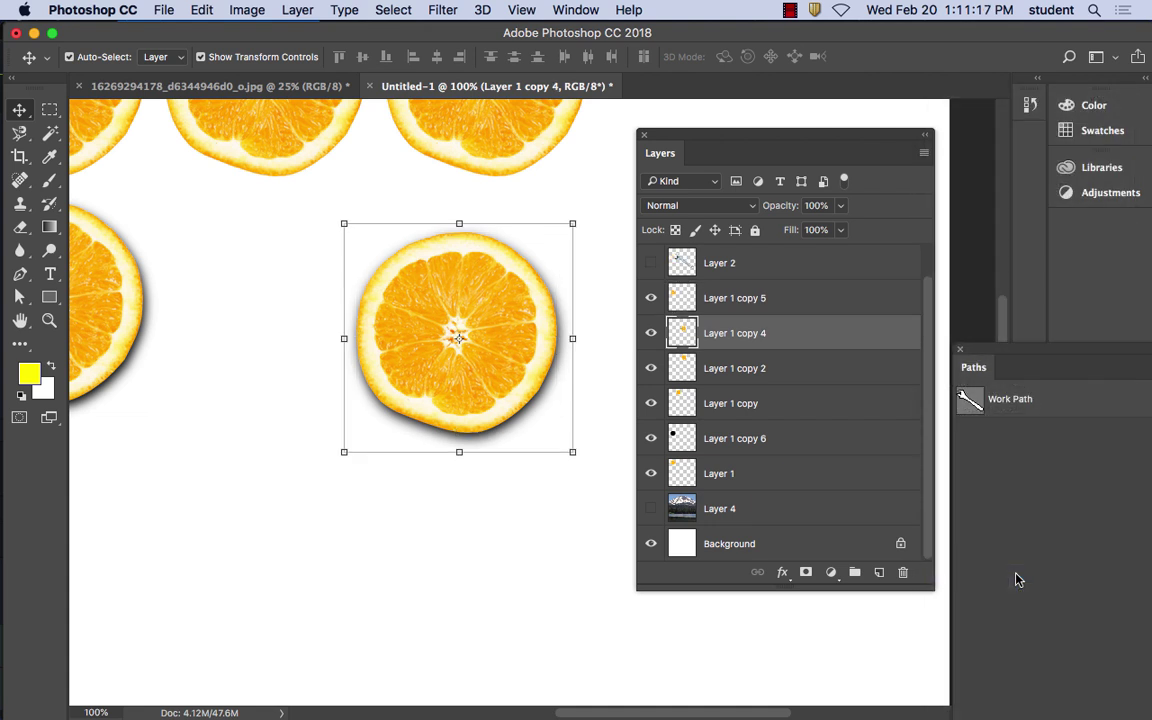
pyautogui.moveTo(507, 310); pyautogui.dragTo(452, 283)
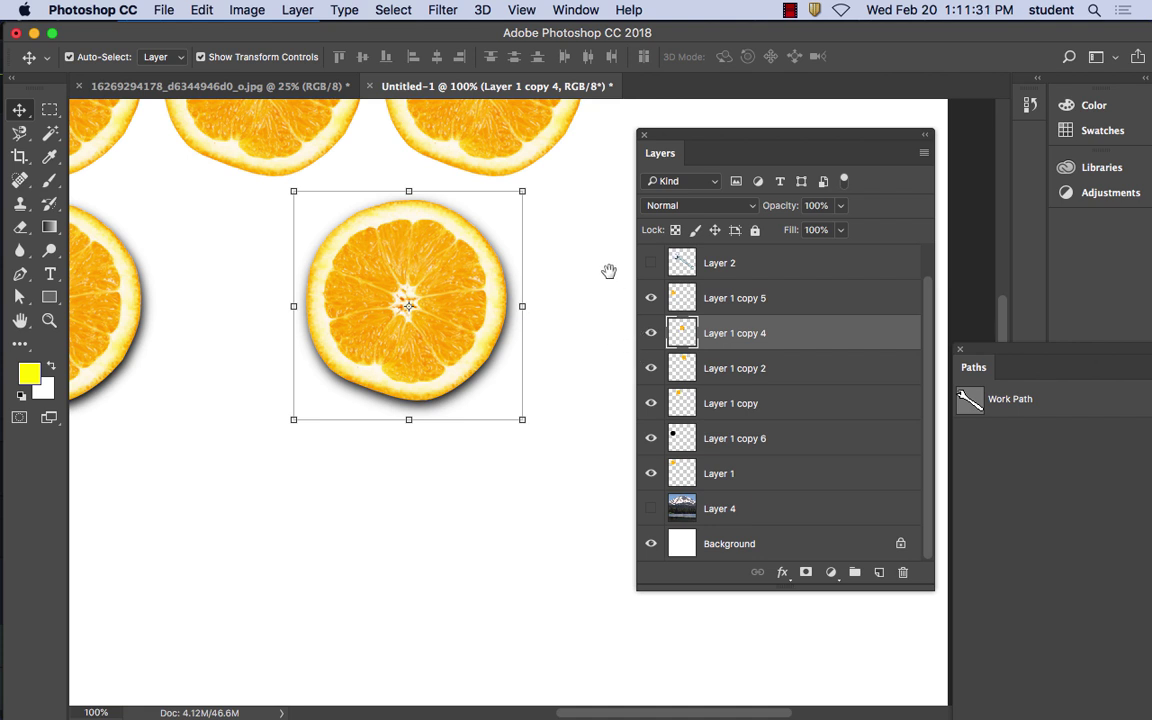
# Bring the top row into view, select the top-right orange, then the mountain photo Layer 4
pyautogui.moveTo(609, 270); pyautogui.dragTo(558, 460)
pyautogui.click(504, 282)
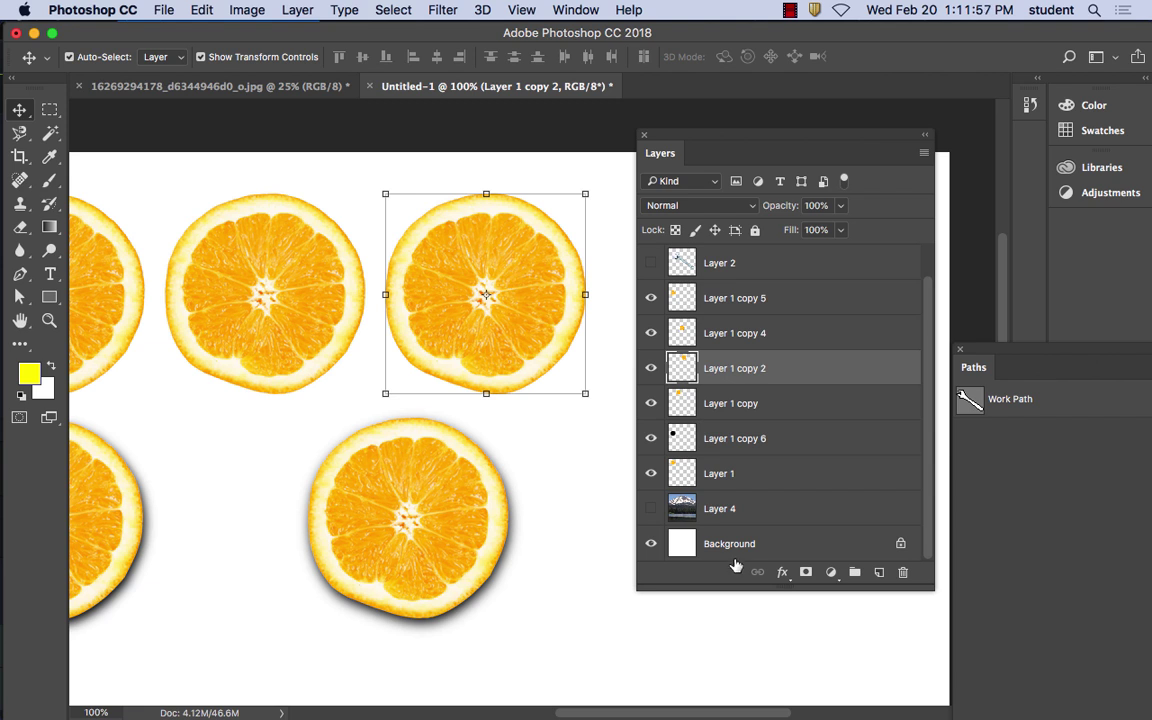
pyautogui.click(705, 503)
# Make Layer 4's mountain-lake photo visible, zoom out to 50% with Cmd+minus, and open the Filter menu
pyautogui.moveTo(650, 473); pyautogui.dragTo(643, 226)
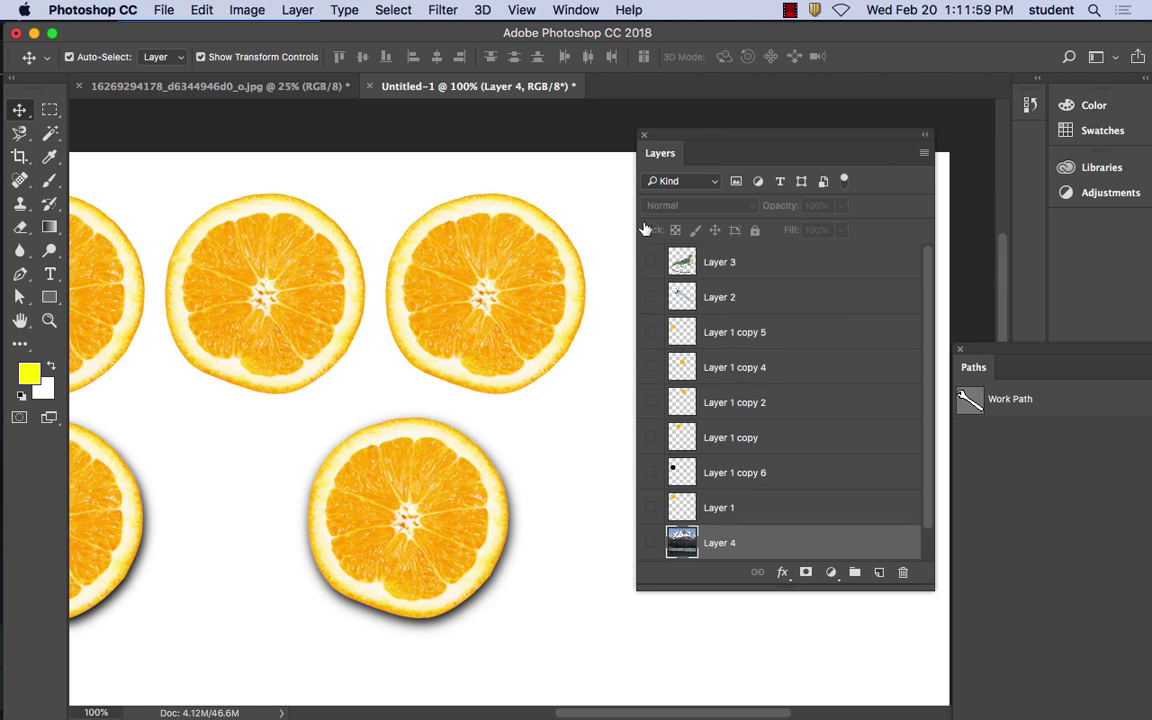
pyautogui.click(651, 542)
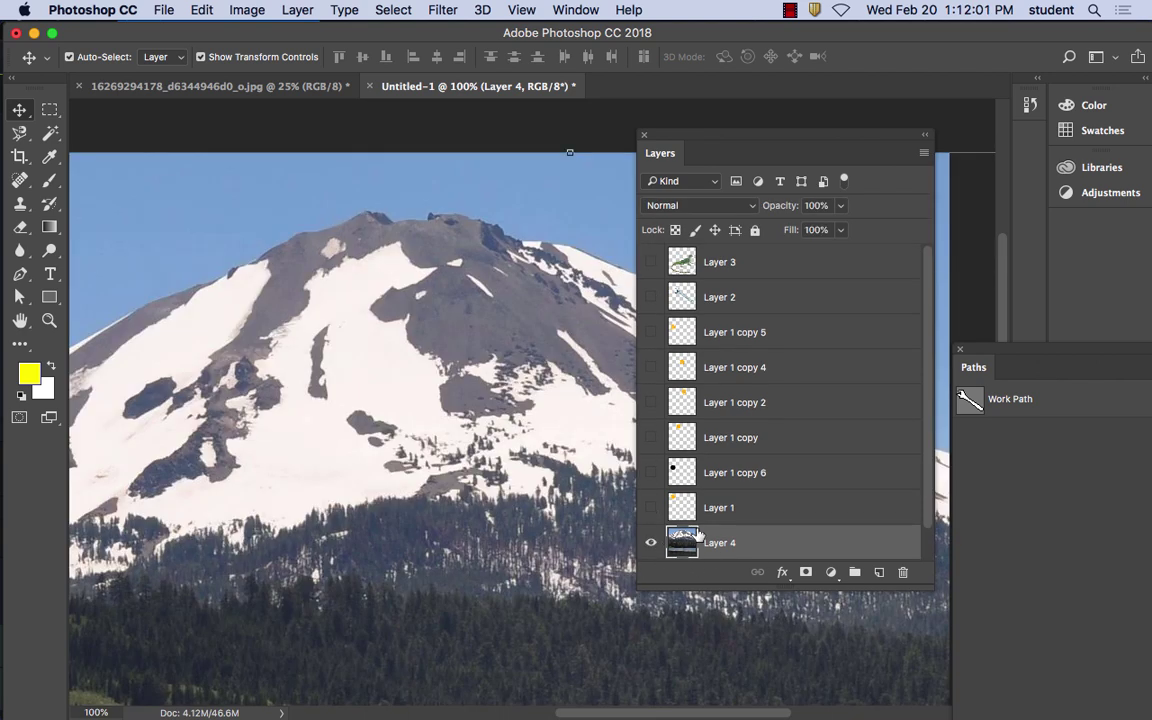
pyautogui.moveTo(687, 139); pyautogui.dragTo(837, 232)
pyautogui.press('super+minus')
pyautogui.press('super+minus')
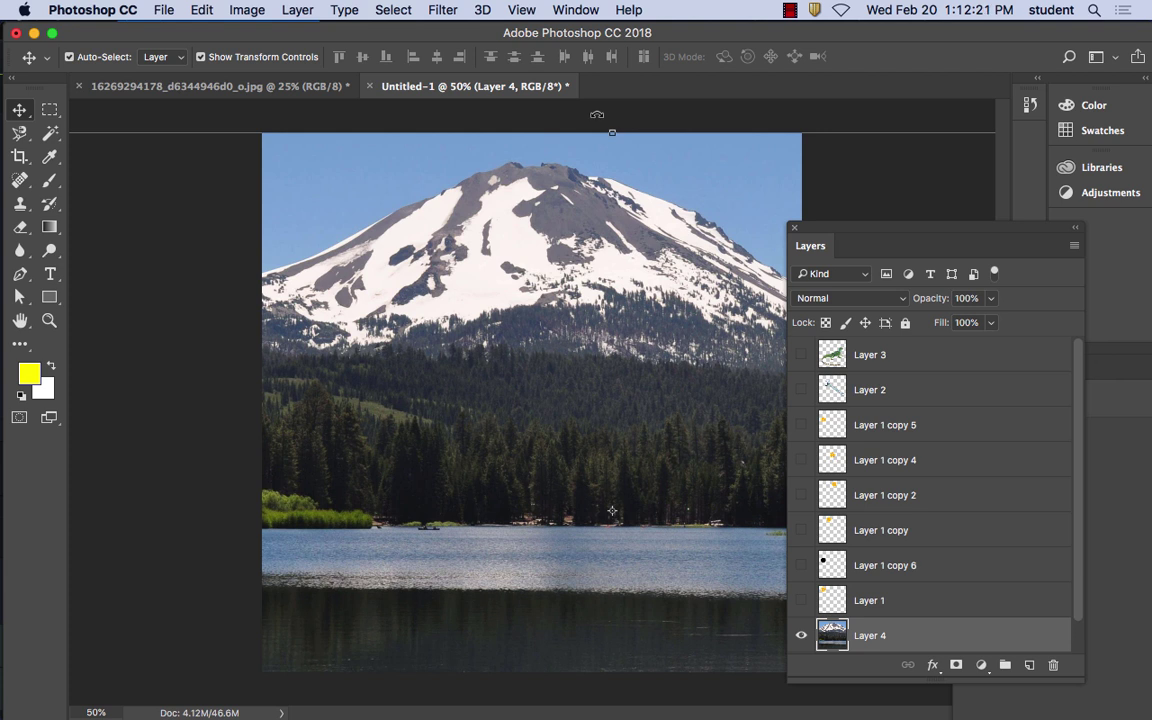
pyautogui.click(448, 11)
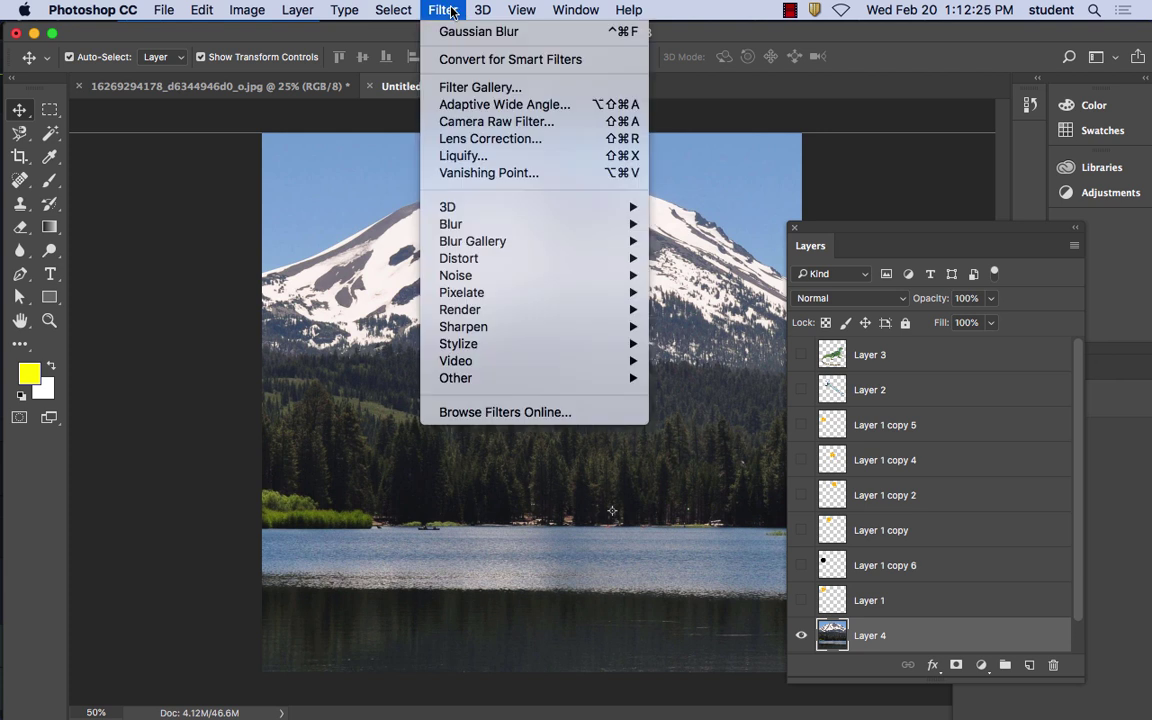
# In the Filter Gallery, preview Cutout at 33.3% zoom with Edge Simplicity lowered to 3
pyautogui.click(471, 95)
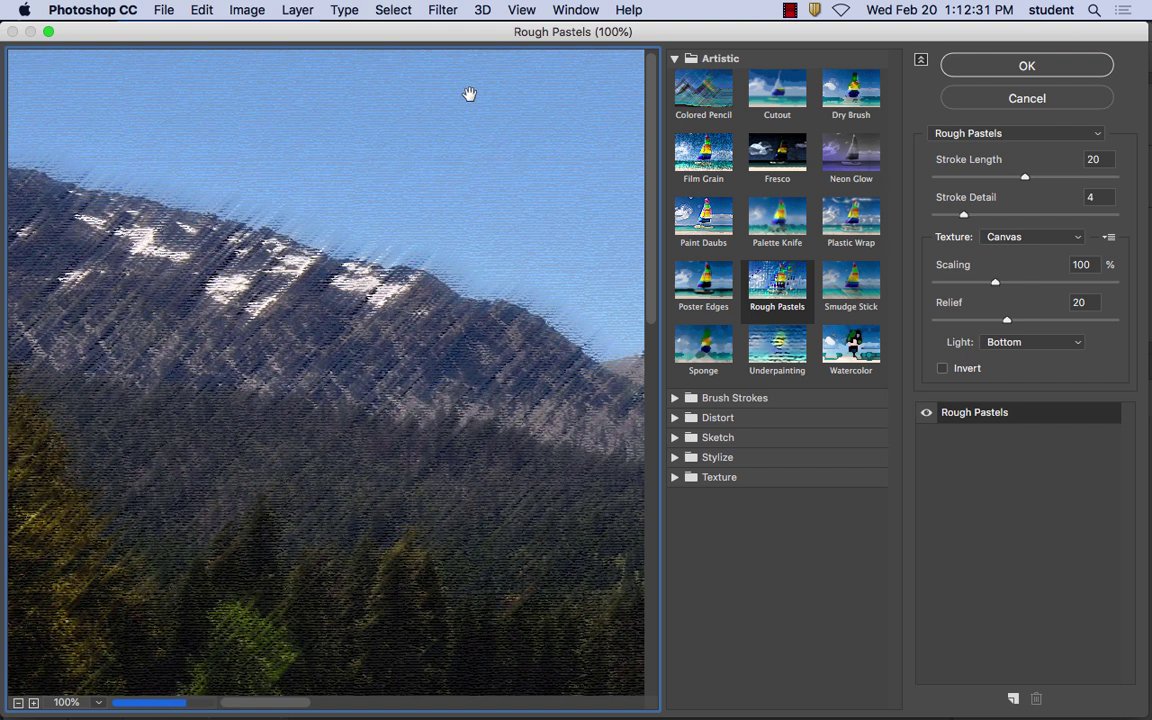
pyautogui.click(776, 90)
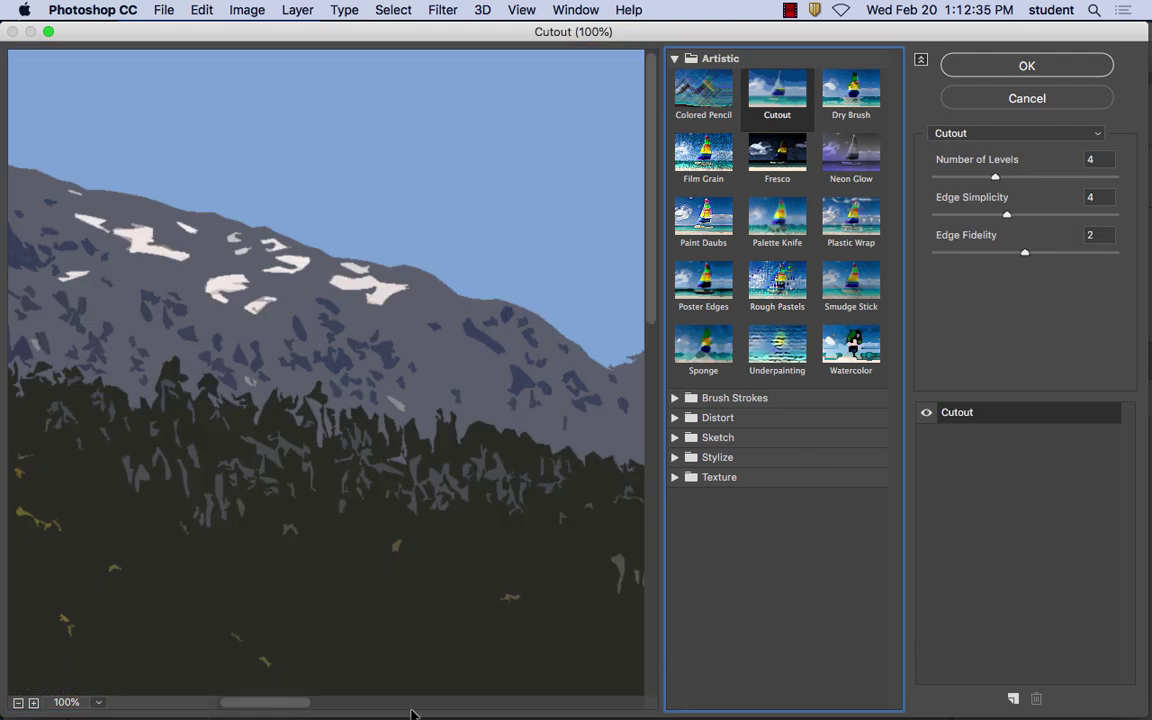
pyautogui.hscroll(1, 30, 640)
pyautogui.click(18, 703)
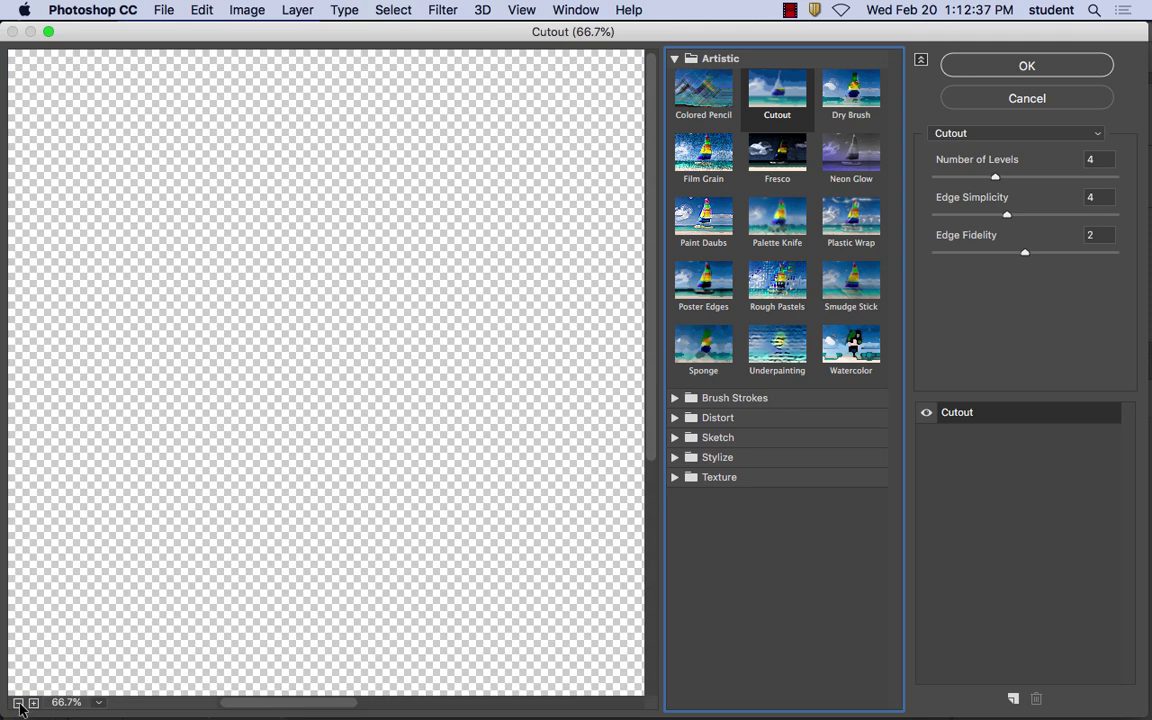
pyautogui.click(18, 703)
pyautogui.click(18, 703)
pyautogui.click(18, 703)
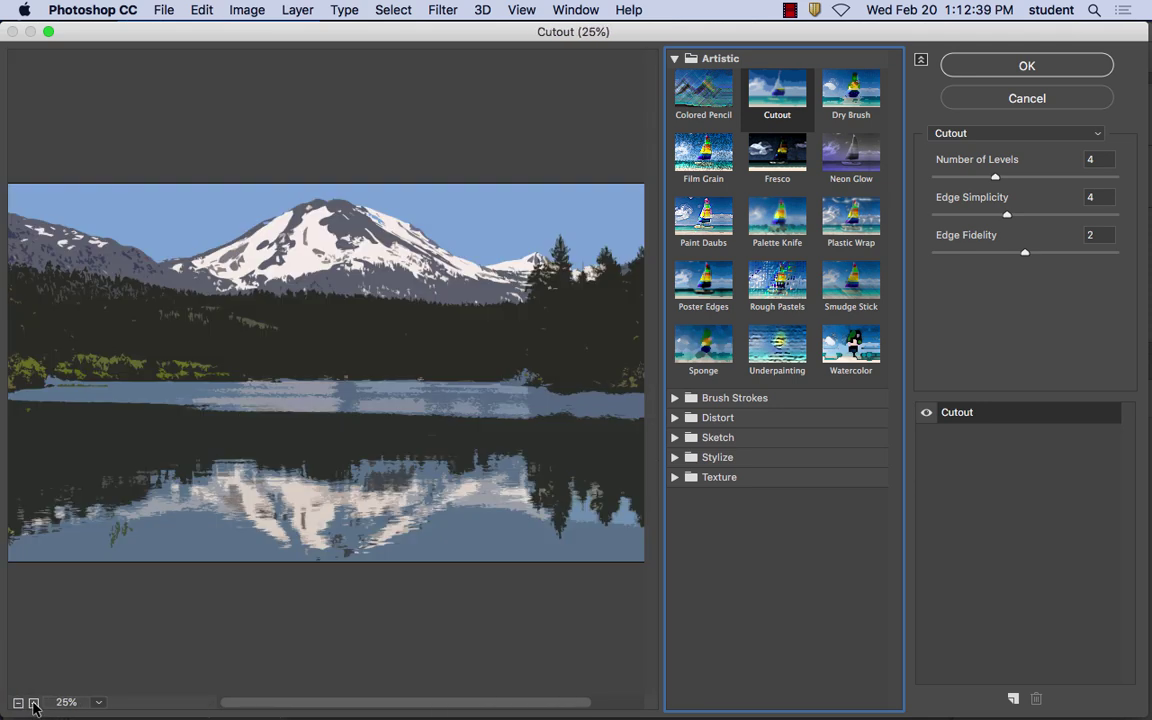
pyautogui.click(33, 703)
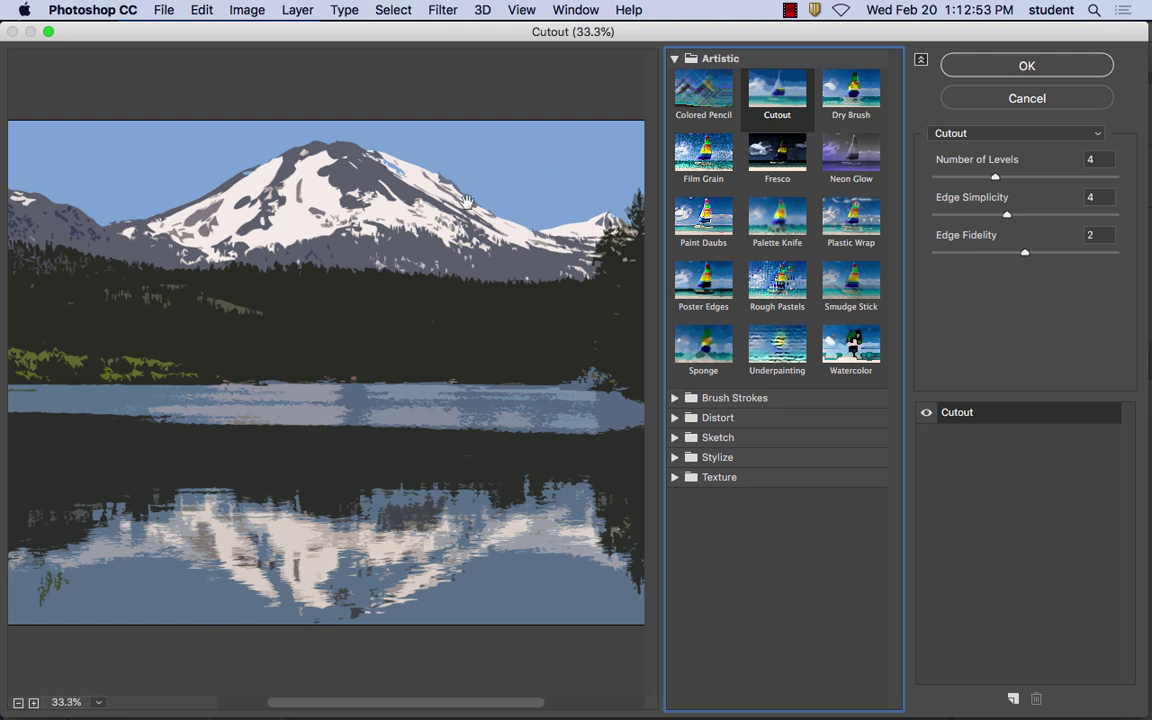
pyautogui.moveTo(995, 176); pyautogui.dragTo(993, 220)
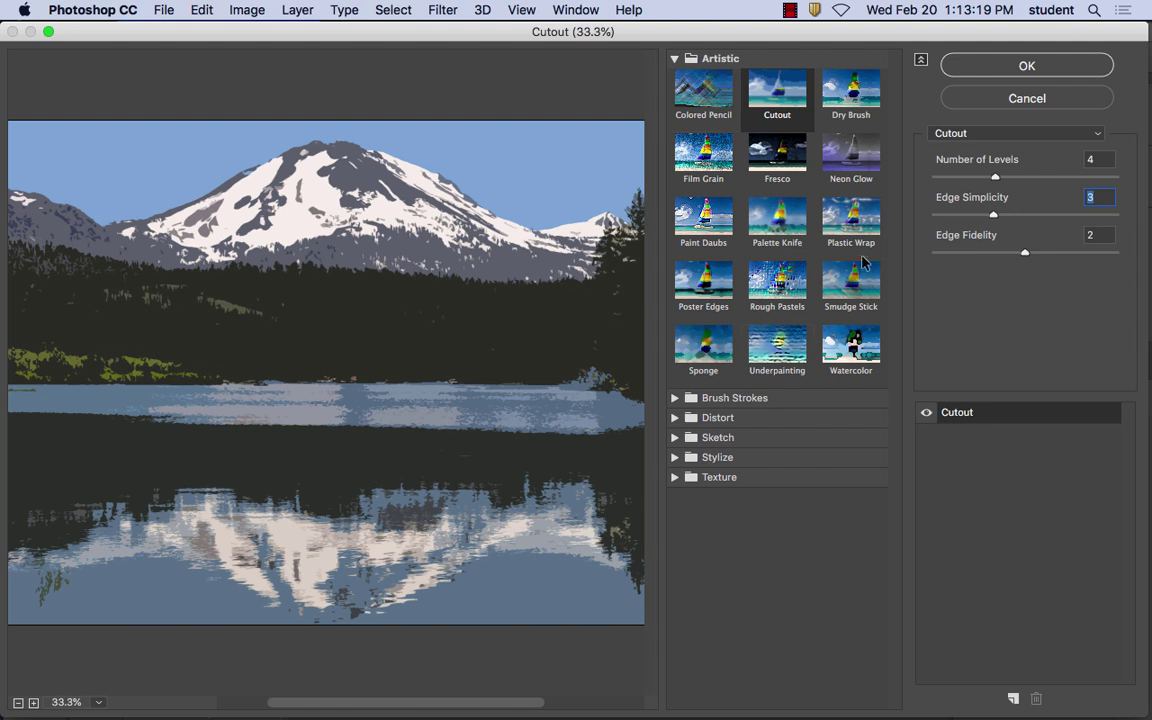
# Try Palette Knife, then Poster Edges (Edge Thickness 2, Intensity 1, Posterization 2), and shrink the dialog
pyautogui.click(768, 218)
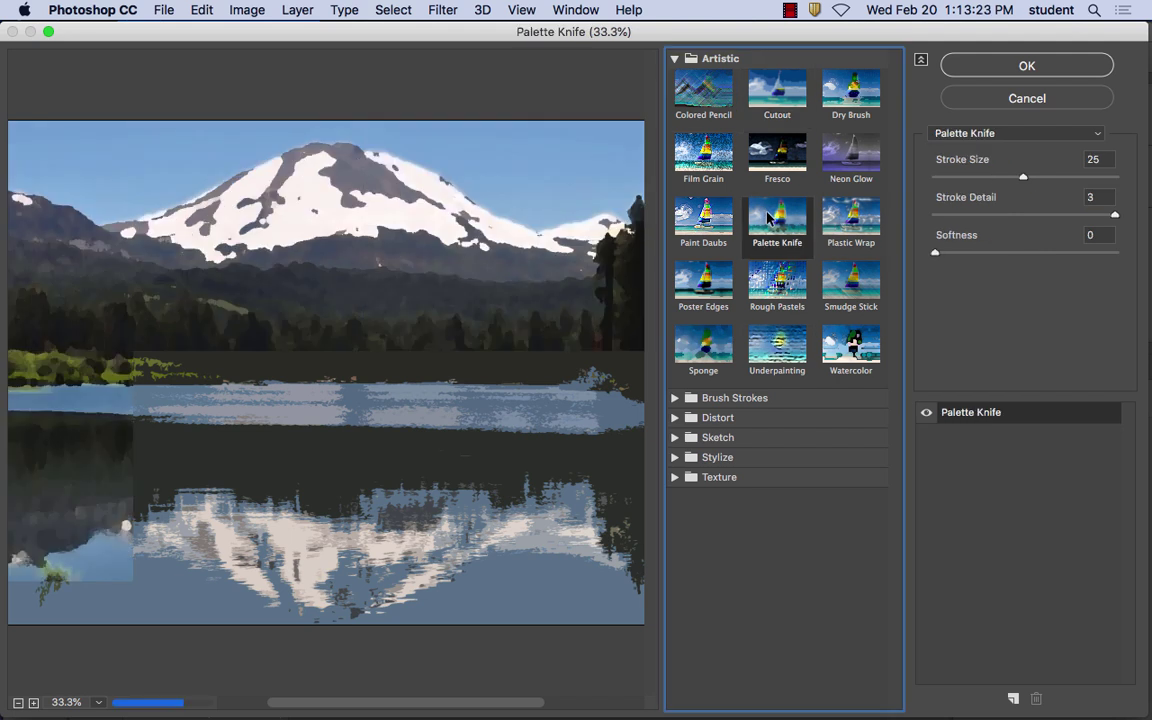
pyautogui.click(705, 283)
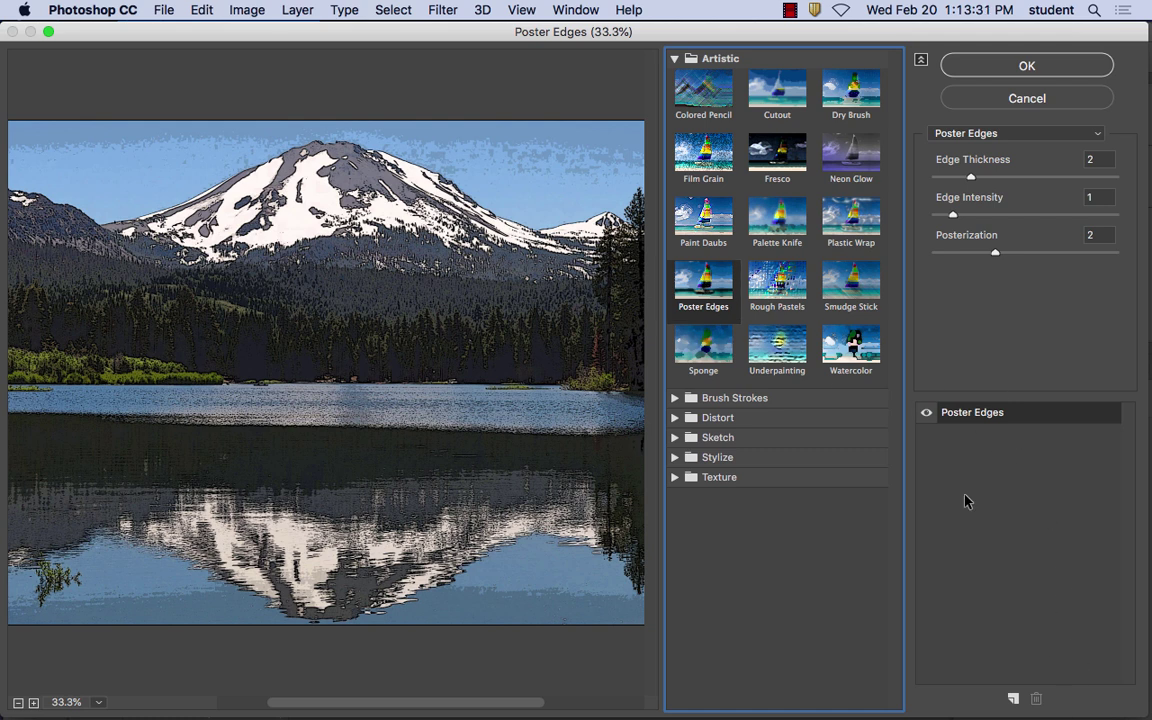
pyautogui.moveTo(1150, 716); pyautogui.dragTo(1058, 555)
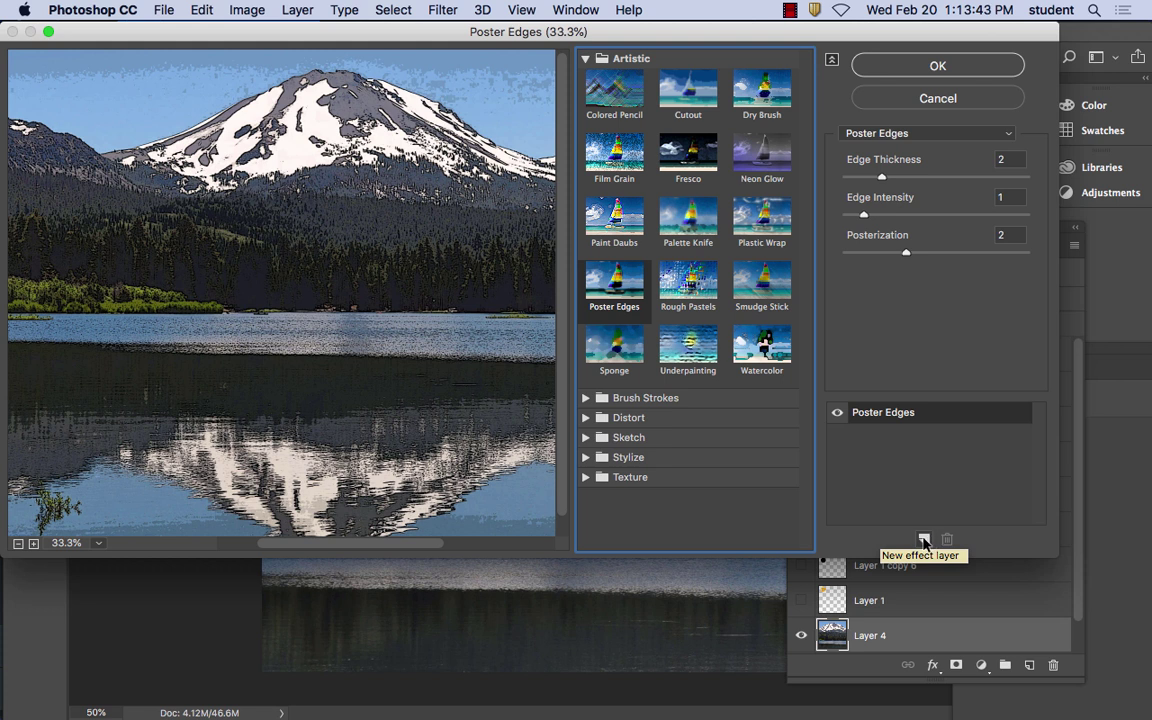
# Add a Cutout effect layer above Poster Edges, toggling each effect off and on to compare
pyautogui.click(924, 541)
pyautogui.click(688, 93)
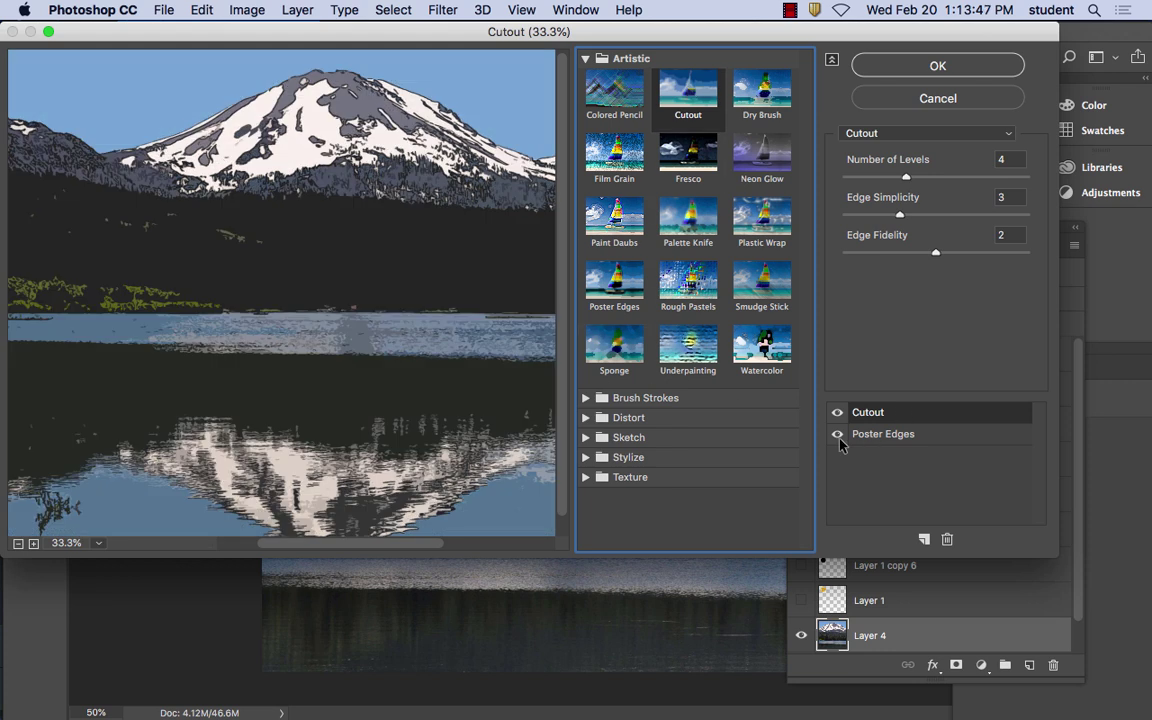
pyautogui.click(837, 434)
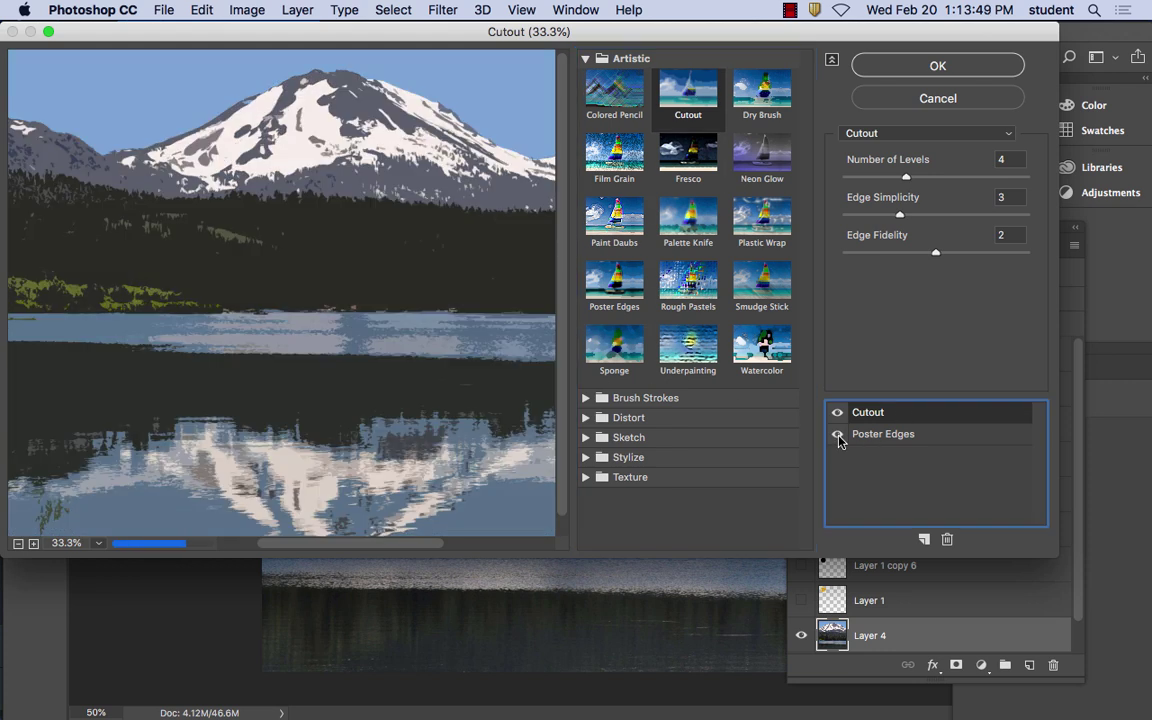
pyautogui.click(838, 437)
pyautogui.click(838, 437)
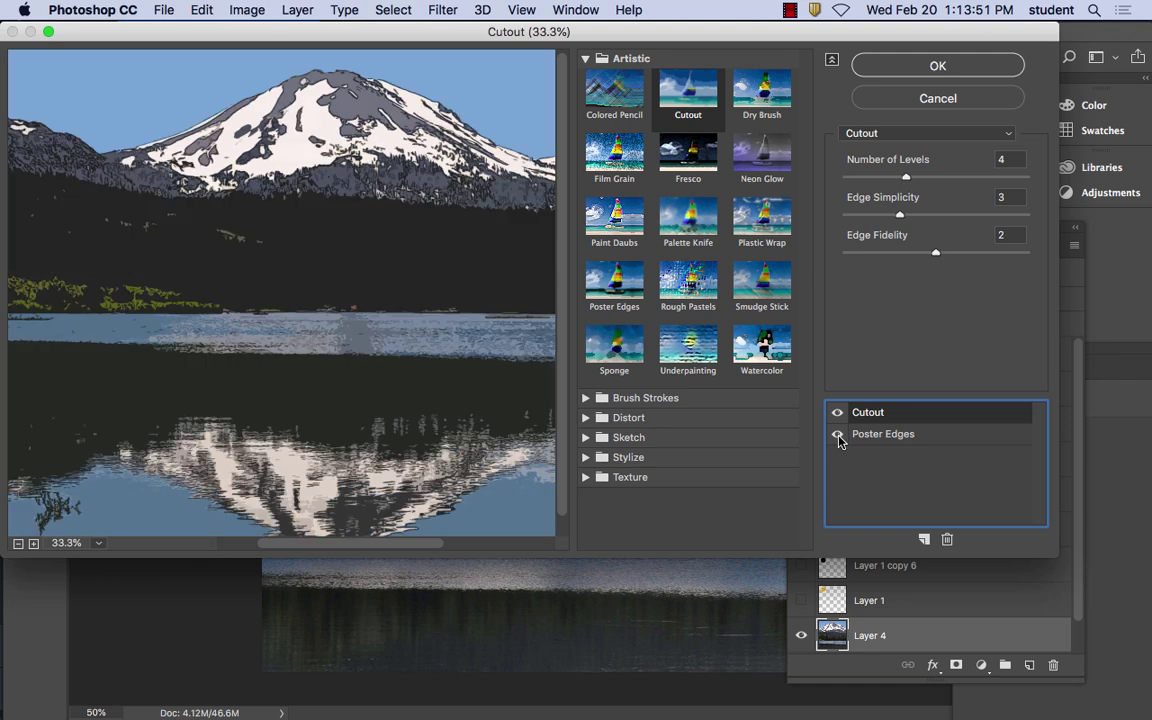
pyautogui.click(838, 413)
pyautogui.click(838, 413)
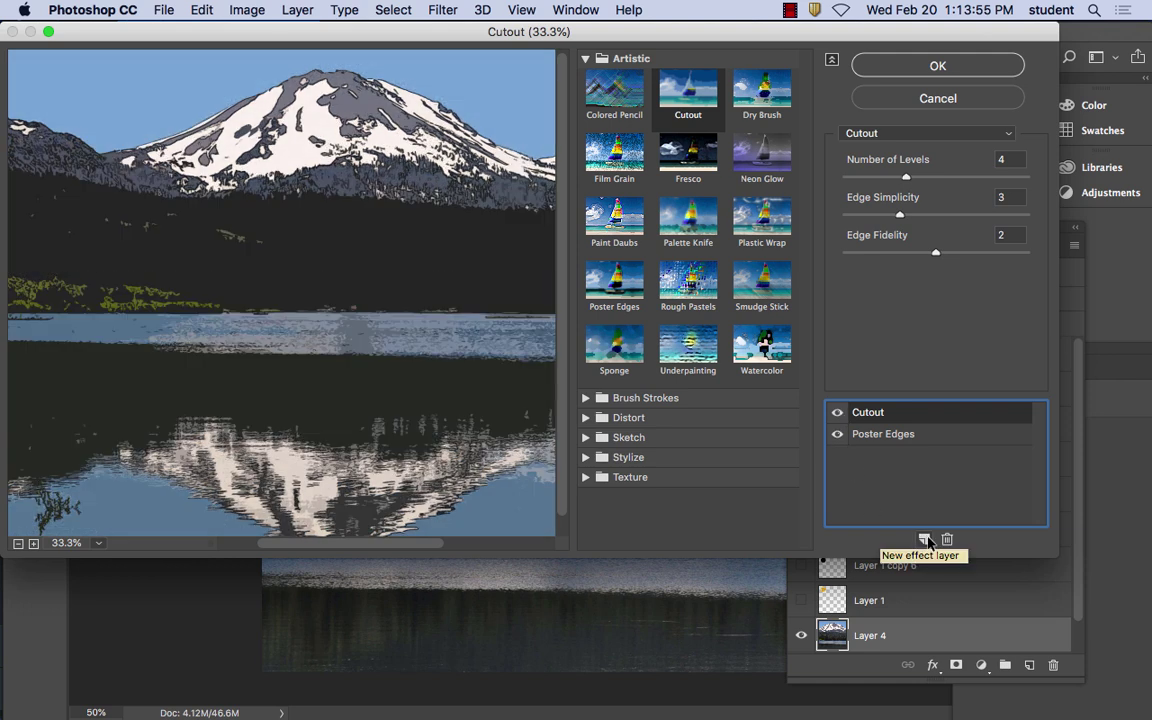
# Expand the Brush Strokes, Distort and Sketch filter categories to browse them
pyautogui.click(586, 398)
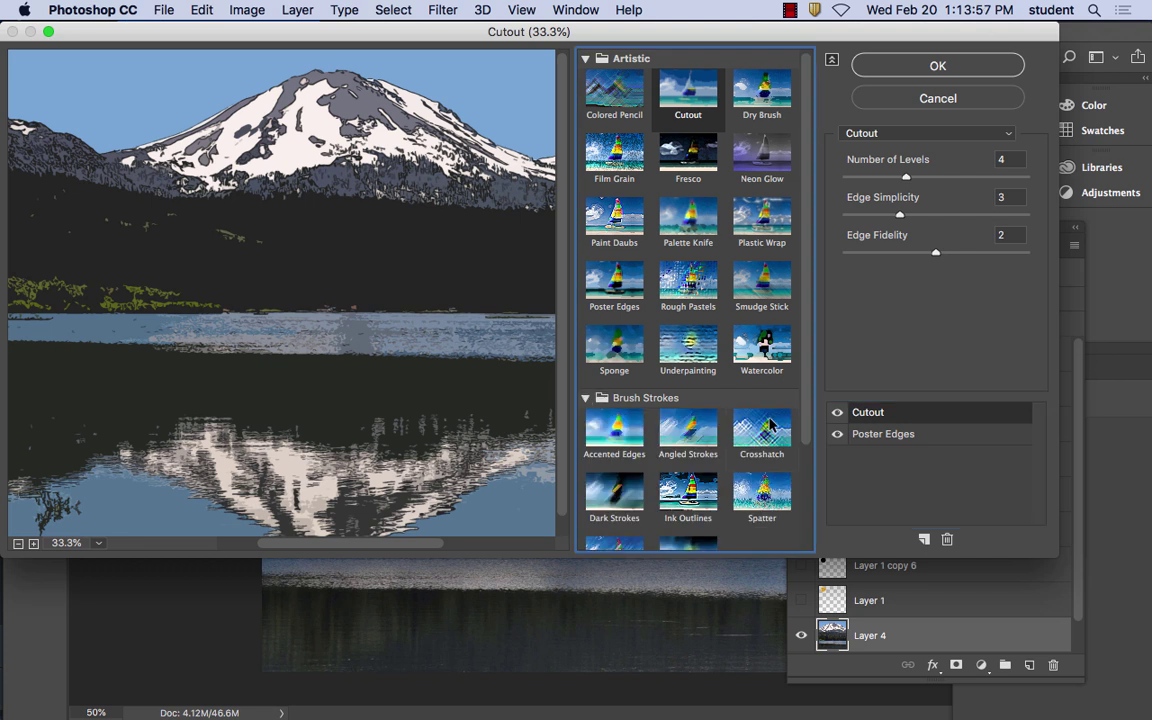
pyautogui.scroll(-5, 700, 380)
pyautogui.click(588, 478)
pyautogui.scroll(-2, 701, 449)
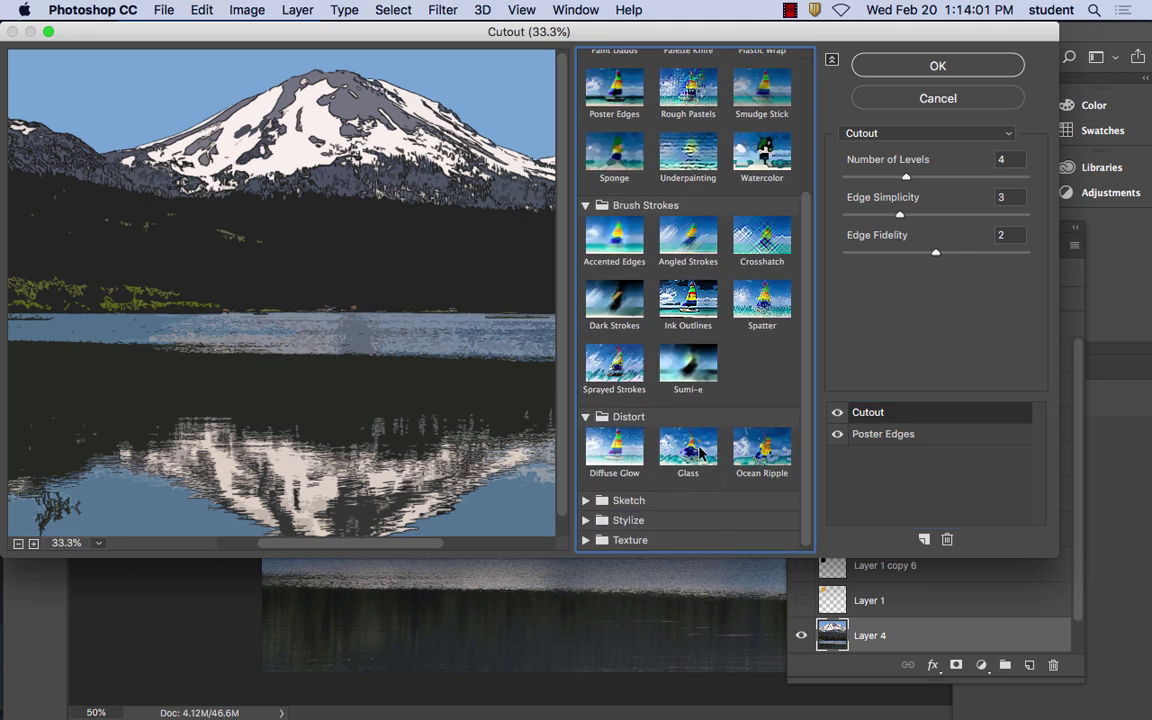
pyautogui.click(600, 500)
pyautogui.scroll(-5, 716, 456)
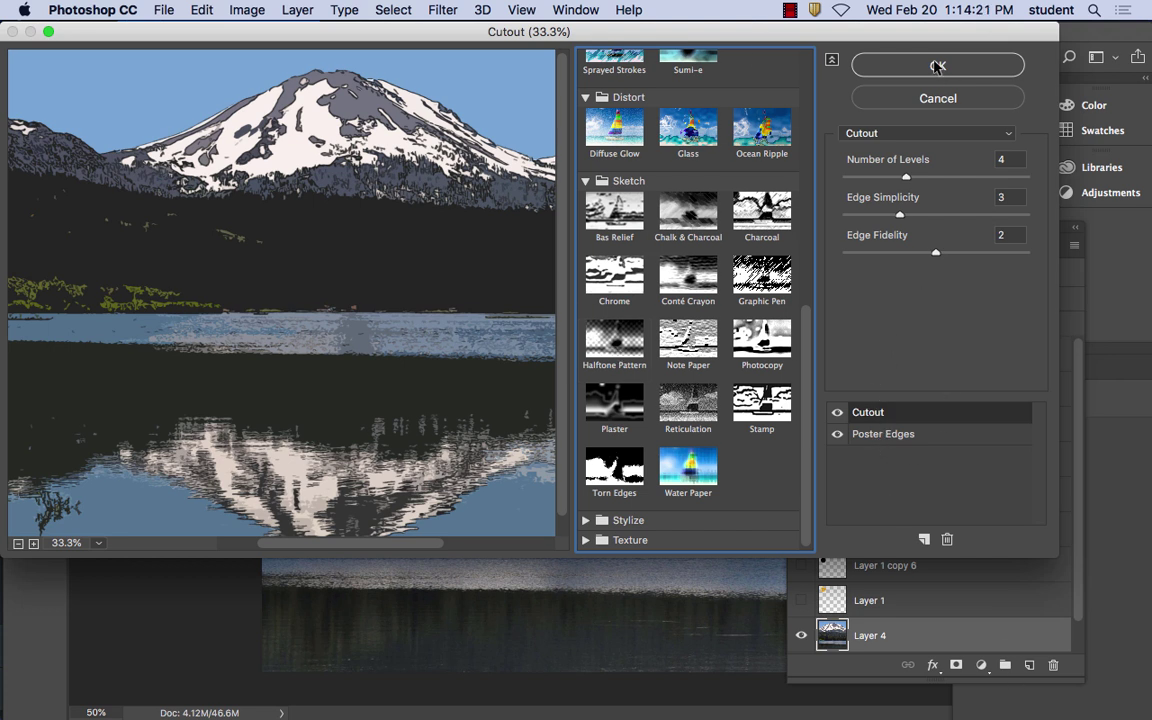
# Apply the stacked Cutout and Poster Edges filters and make wrench Layer 2 visible
pyautogui.click(866, 60)
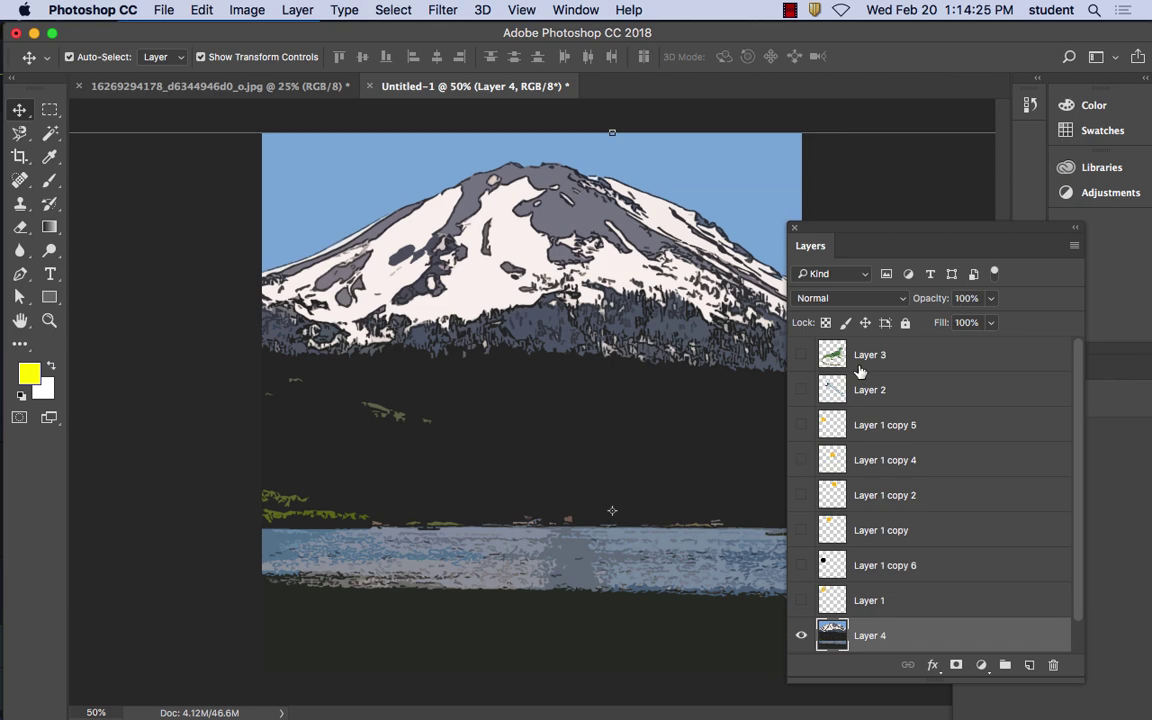
pyautogui.click(802, 391)
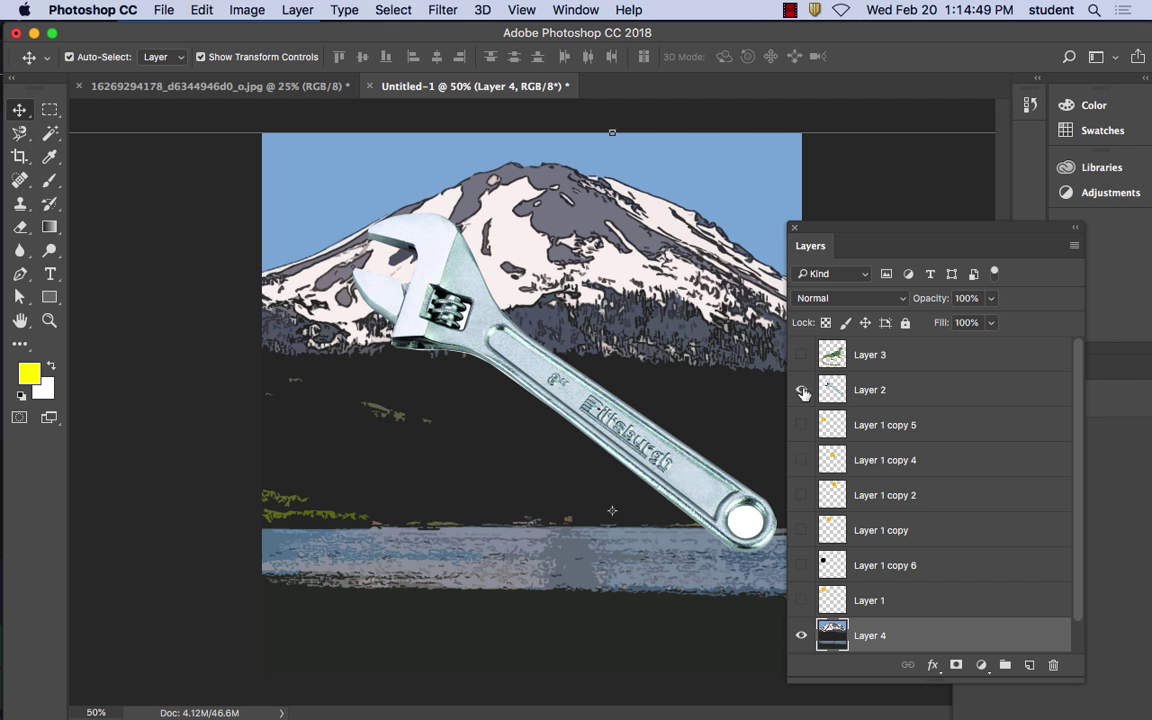
# Magic Wand the white fill in Layer 2's wrench end hole, delete it, and deselect
pyautogui.click(802, 390)
pyautogui.click(50, 133)
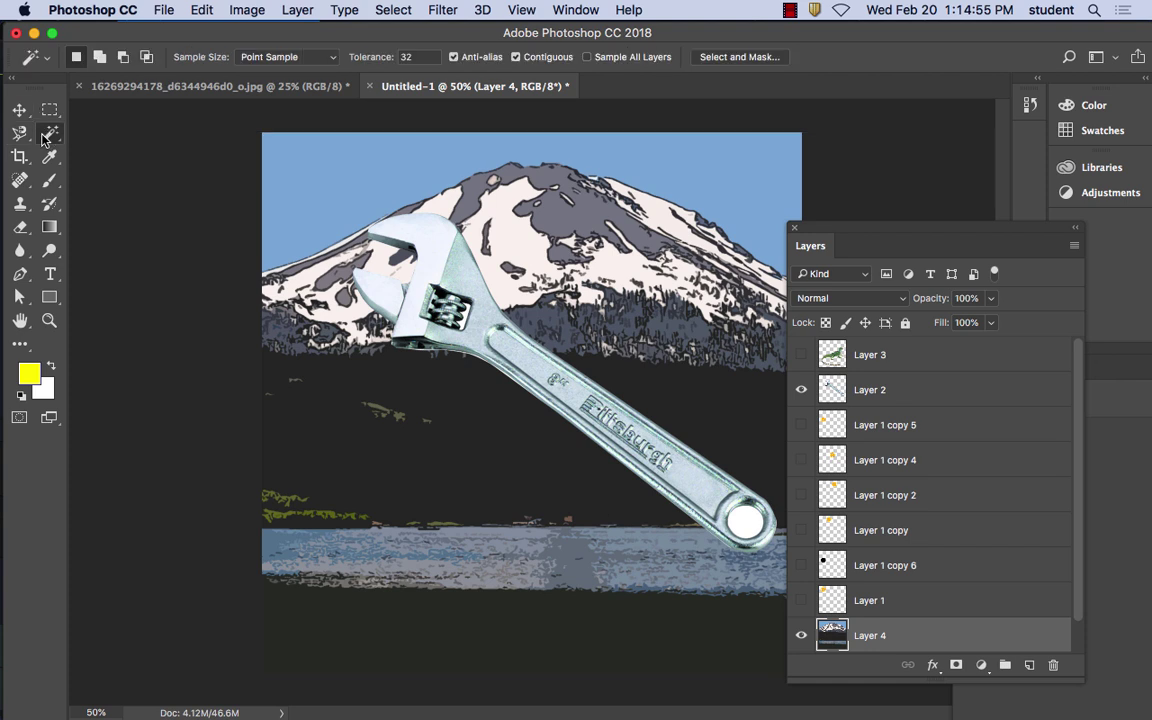
pyautogui.click(740, 527)
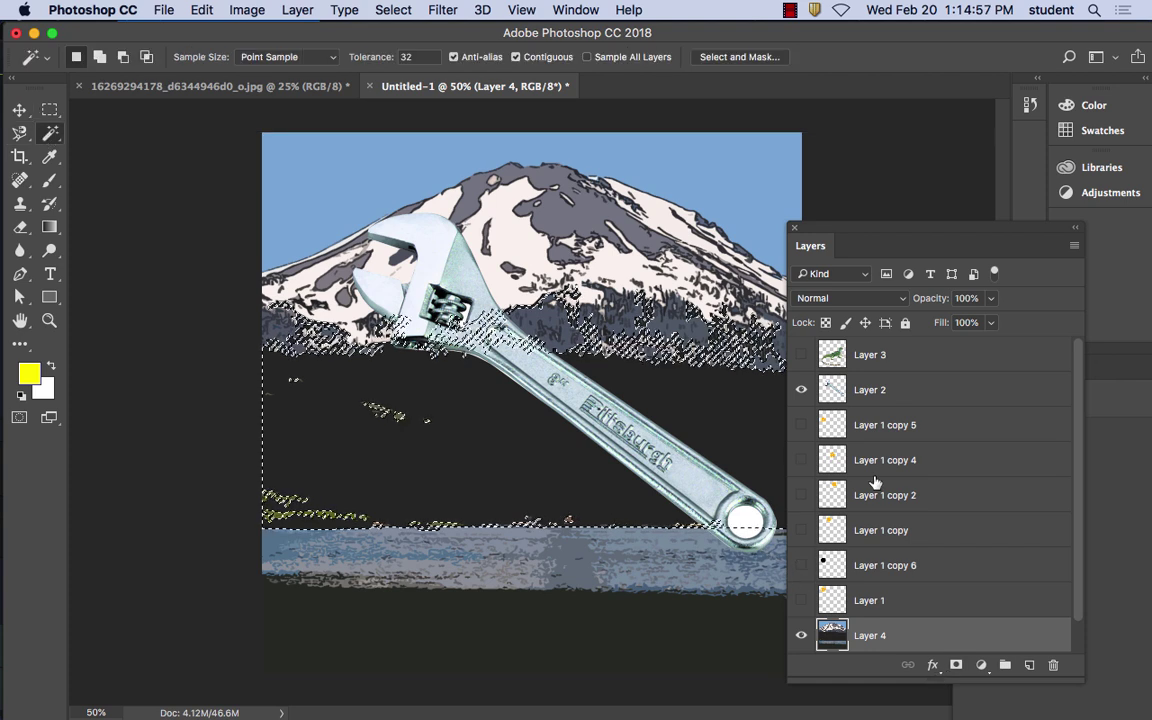
pyautogui.click(884, 400)
pyautogui.click(746, 522)
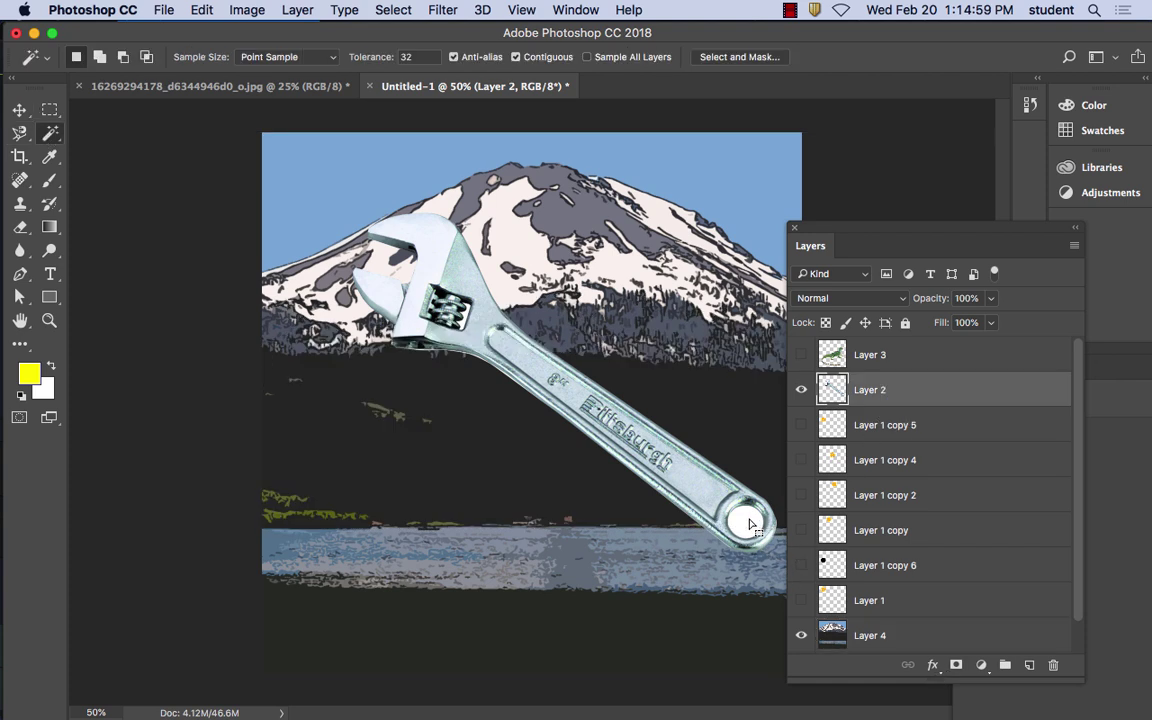
pyautogui.press('Delete')
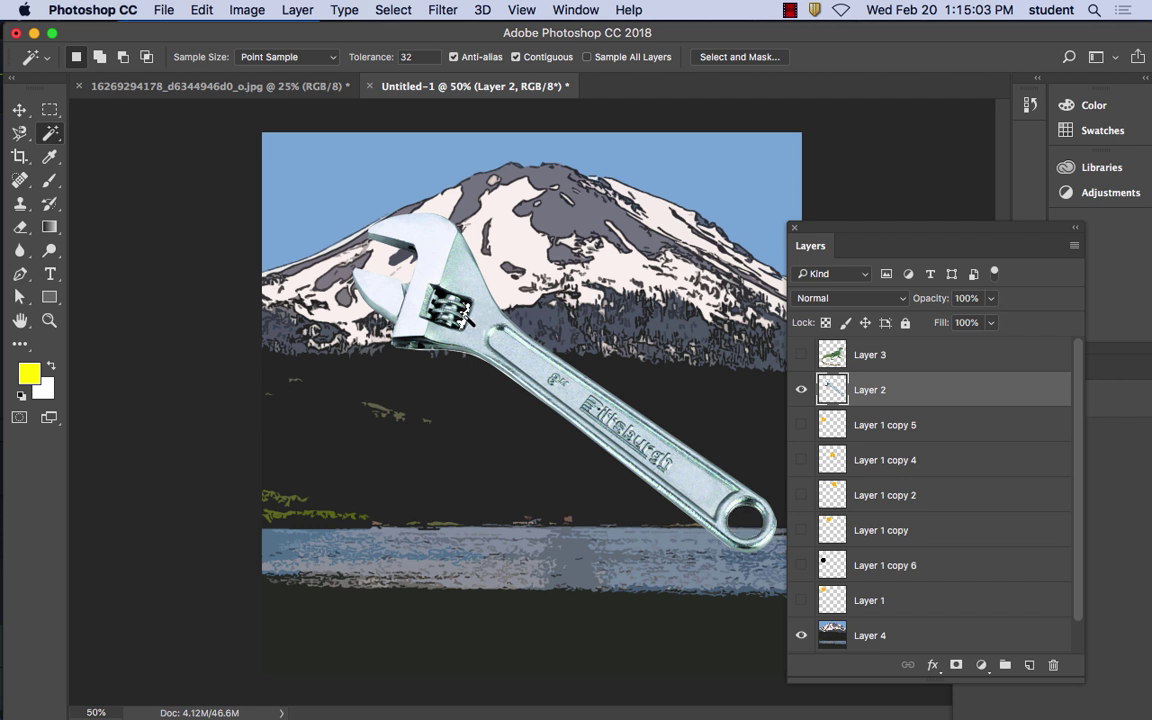
pyautogui.press('super+d')
pyautogui.press('super+d')
# Duplicate the wrench up and to the right as Layer 2 copy, and float a wider document window
pyautogui.click(19, 110)
pyautogui.moveTo(568, 367); pyautogui.dragTo(525, 361)
pyautogui.scroll(-3, 480, 405)
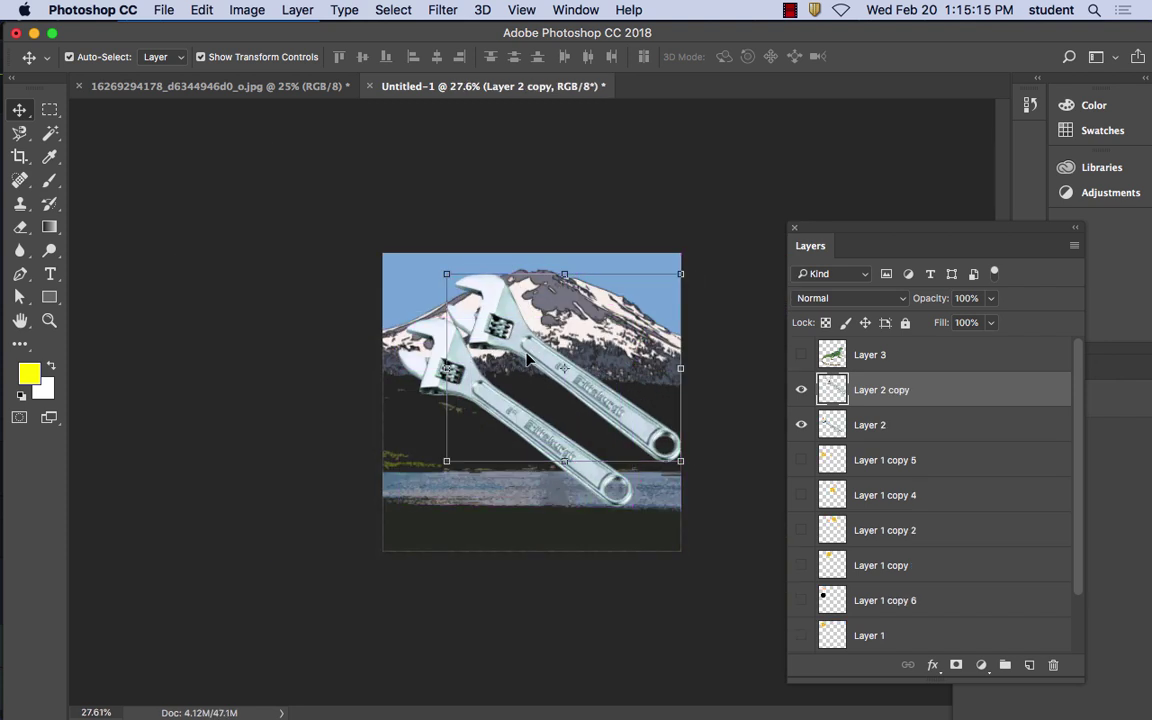
pyautogui.scroll(2, 527, 360)
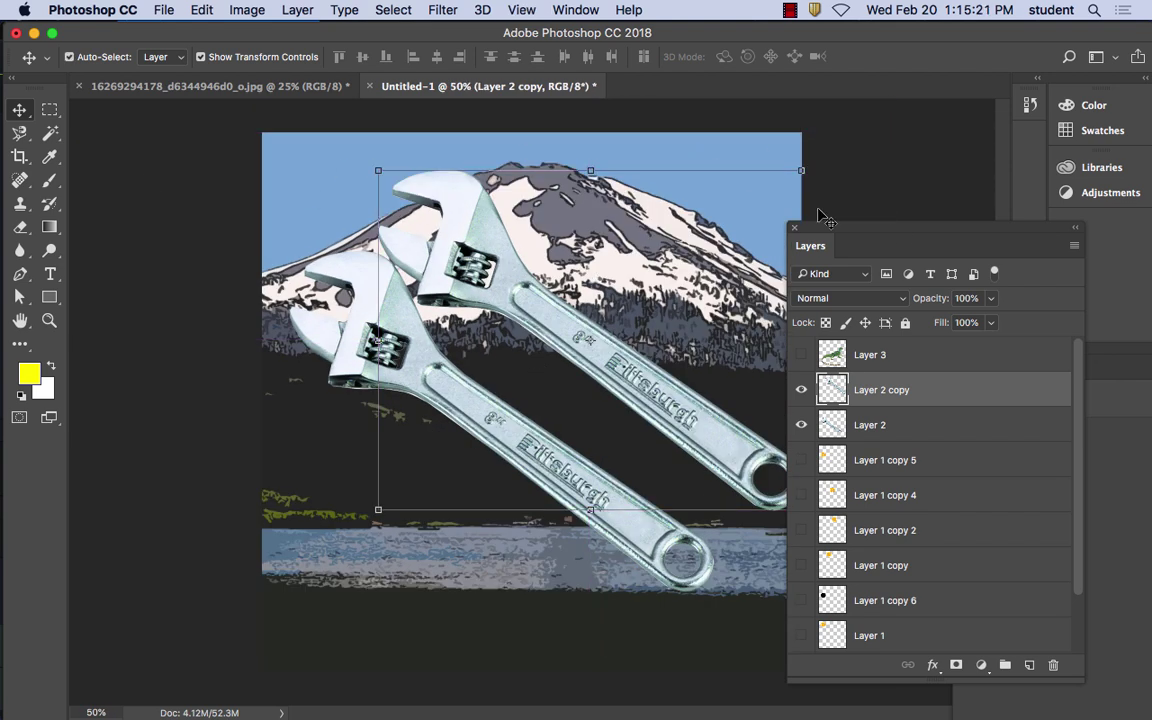
pyautogui.moveTo(444, 92); pyautogui.dragTo(401, 116)
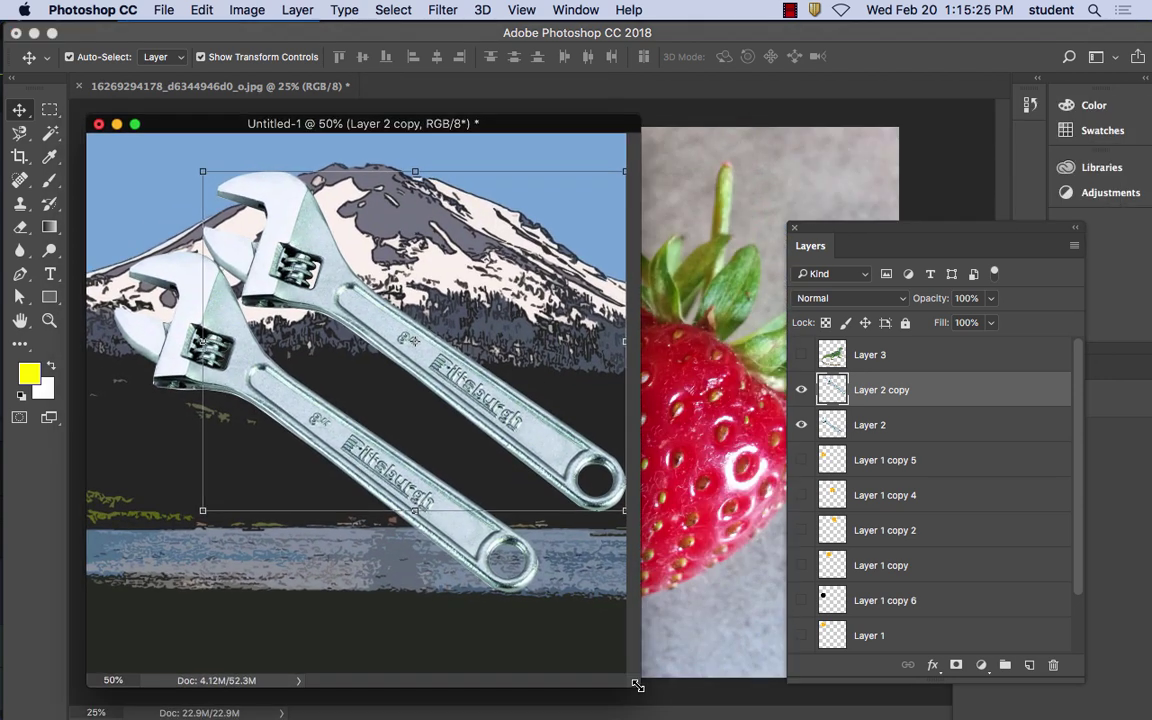
pyautogui.moveTo(636, 685); pyautogui.dragTo(862, 690)
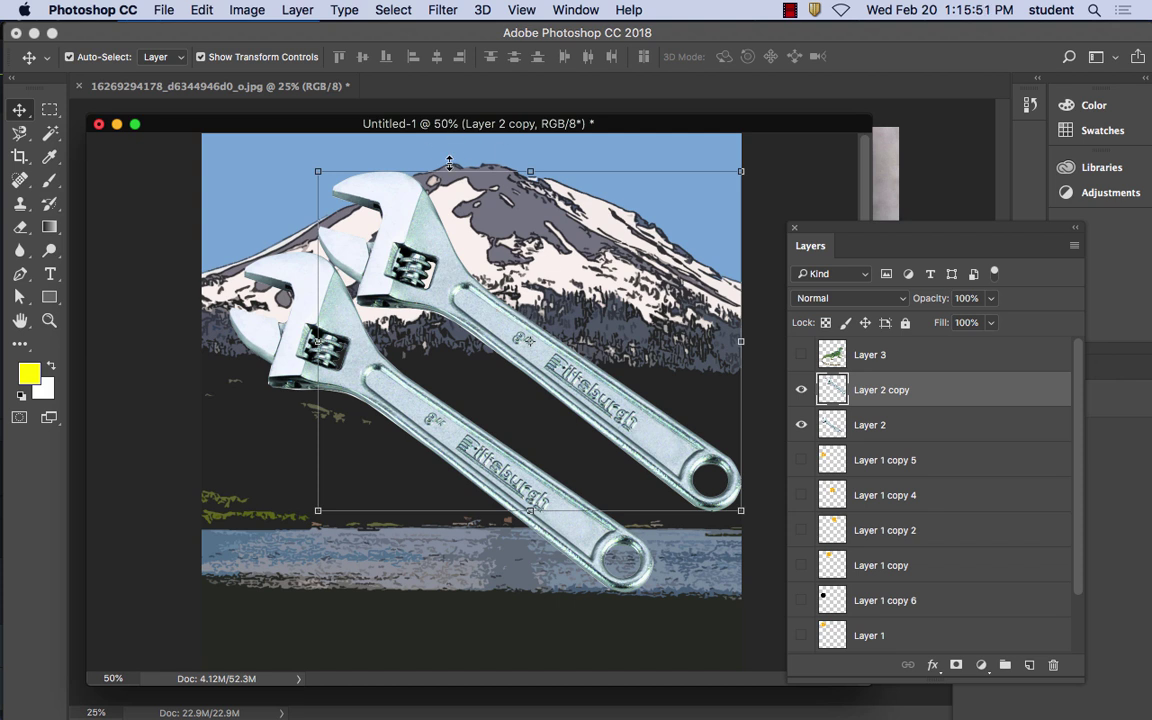
# Open Hue/Saturation for the wrench copy and try initial hue, saturation and lightness shifts
pyautogui.click(229, 8)
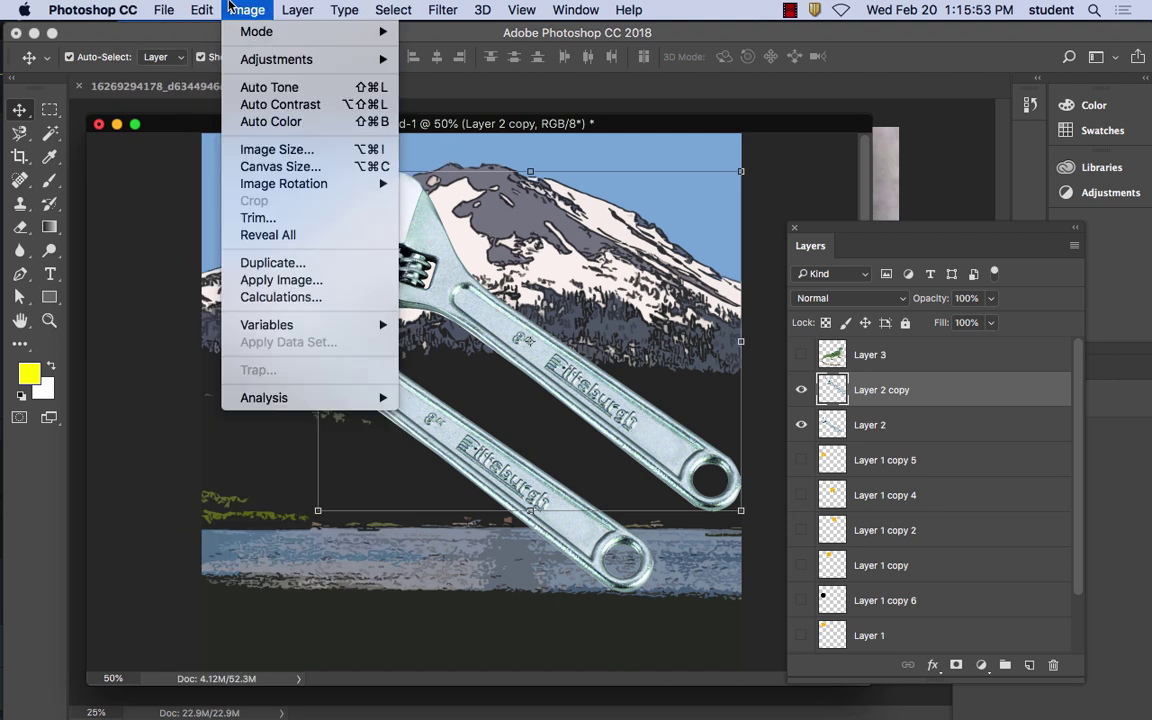
pyautogui.moveTo(257, 68)
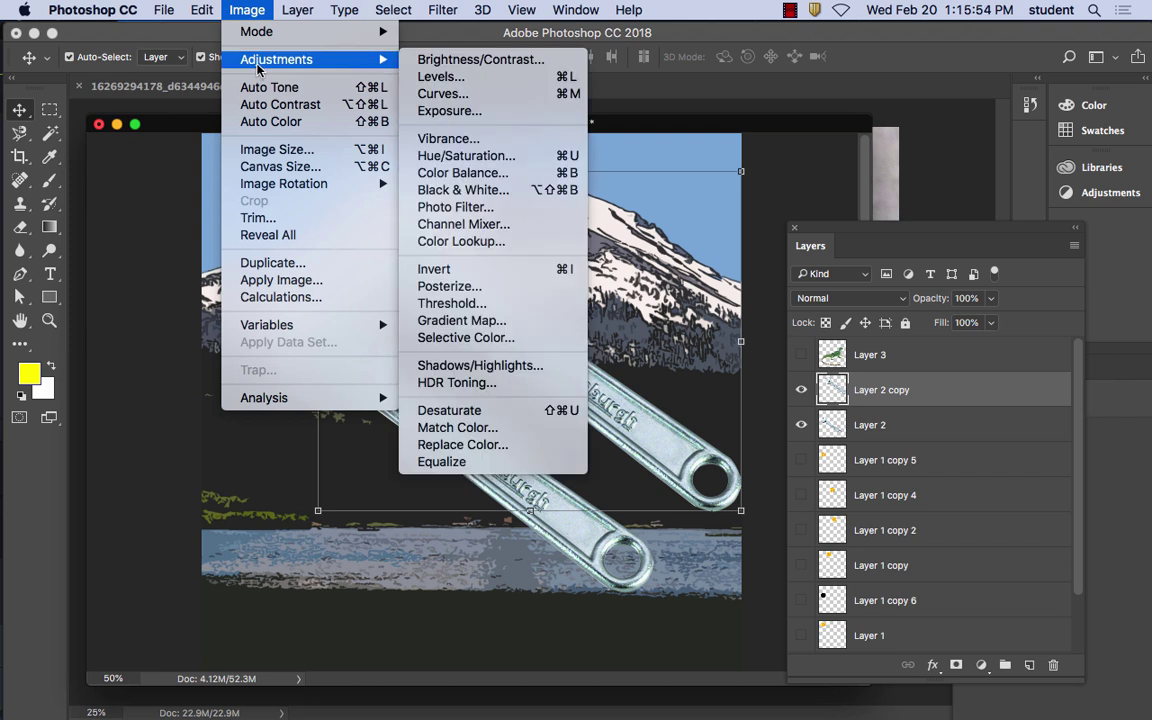
pyautogui.click(483, 157)
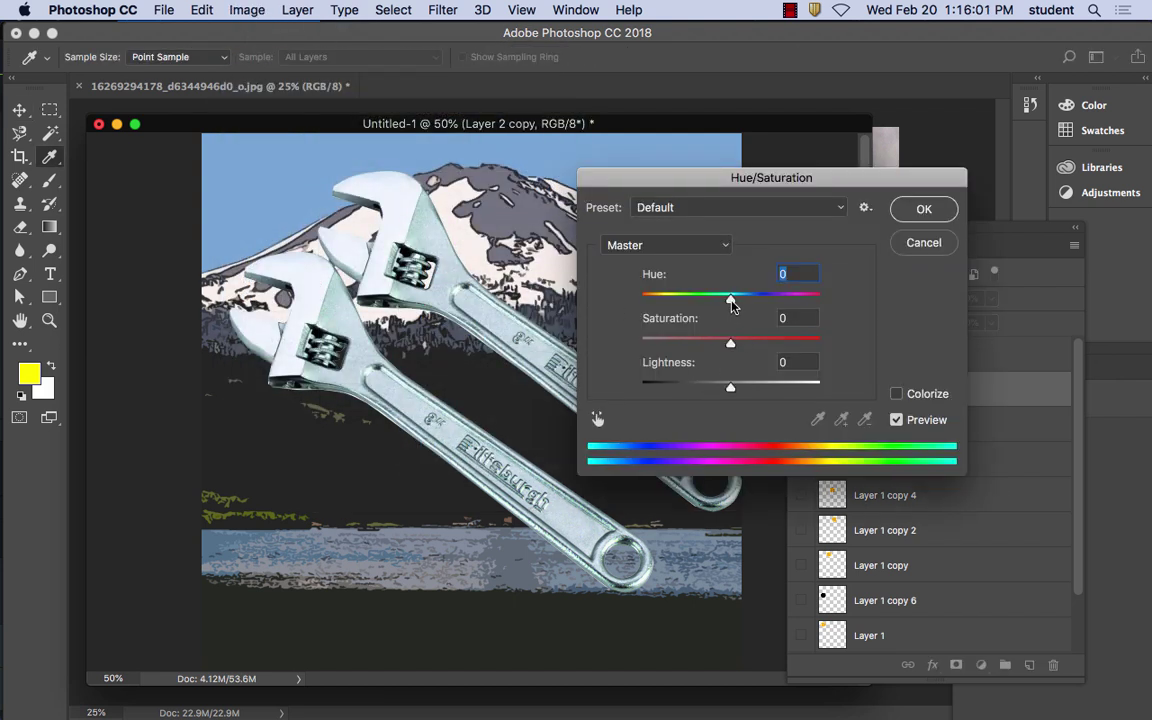
pyautogui.moveTo(731, 300); pyautogui.dragTo(668, 300)
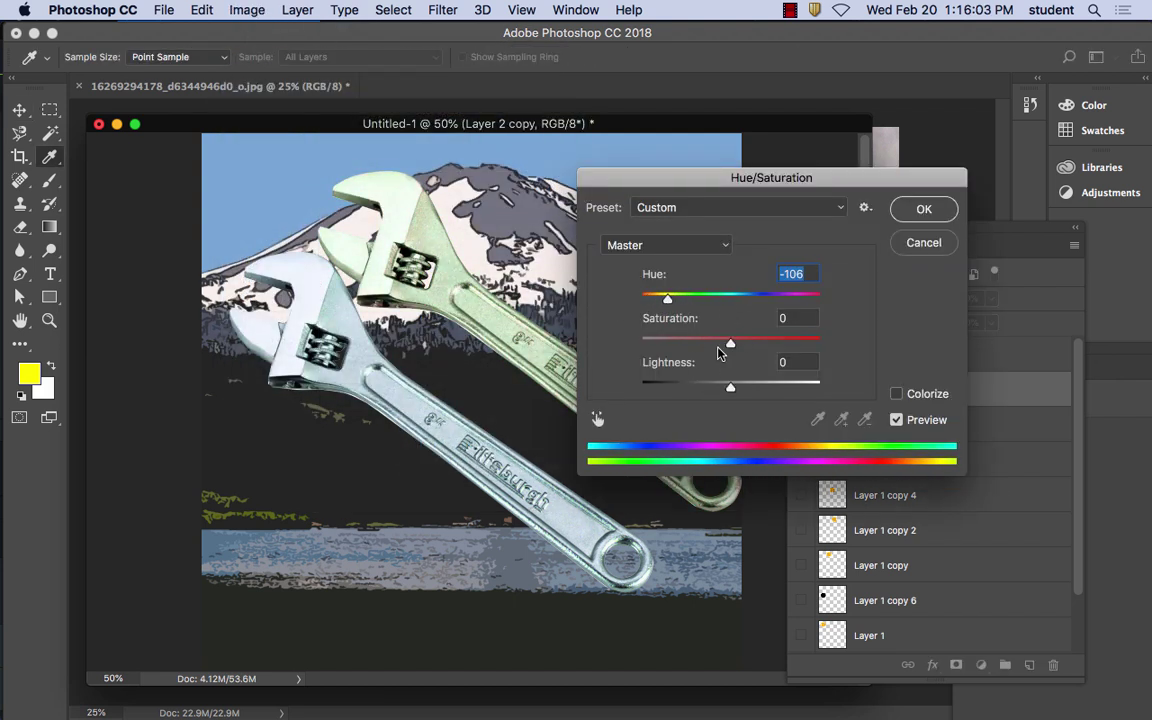
pyautogui.moveTo(732, 346)
pyautogui.mouseDown()
pyautogui.moveTo(792, 343)
pyautogui.moveTo(755, 345)
pyautogui.mouseUp()
pyautogui.moveTo(730, 388)
pyautogui.mouseDown()
pyautogui.moveTo(707, 391)
pyautogui.moveTo(748, 391)
pyautogui.moveTo(738, 391)
pyautogui.mouseUp()
# Settle on Hue +180, Saturation +100, Lightness +8 and apply the orange-red tint
pyautogui.moveTo(666, 298); pyautogui.dragTo(809, 298)
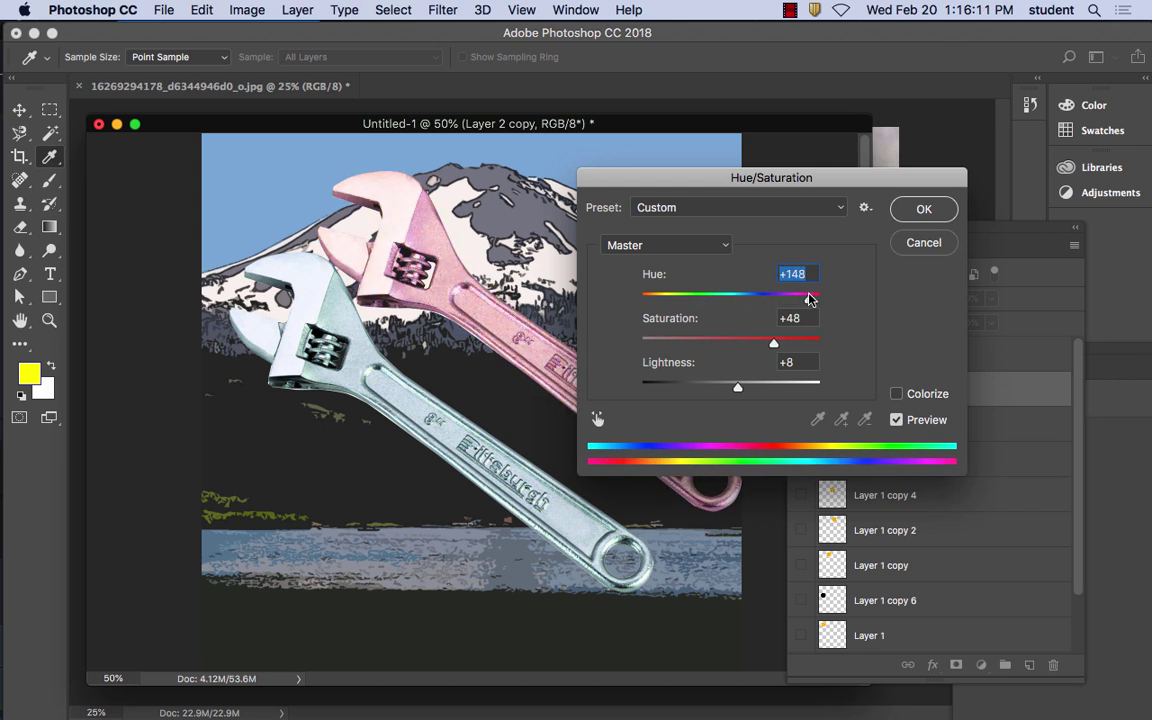
pyautogui.moveTo(773, 344); pyautogui.dragTo(815, 344)
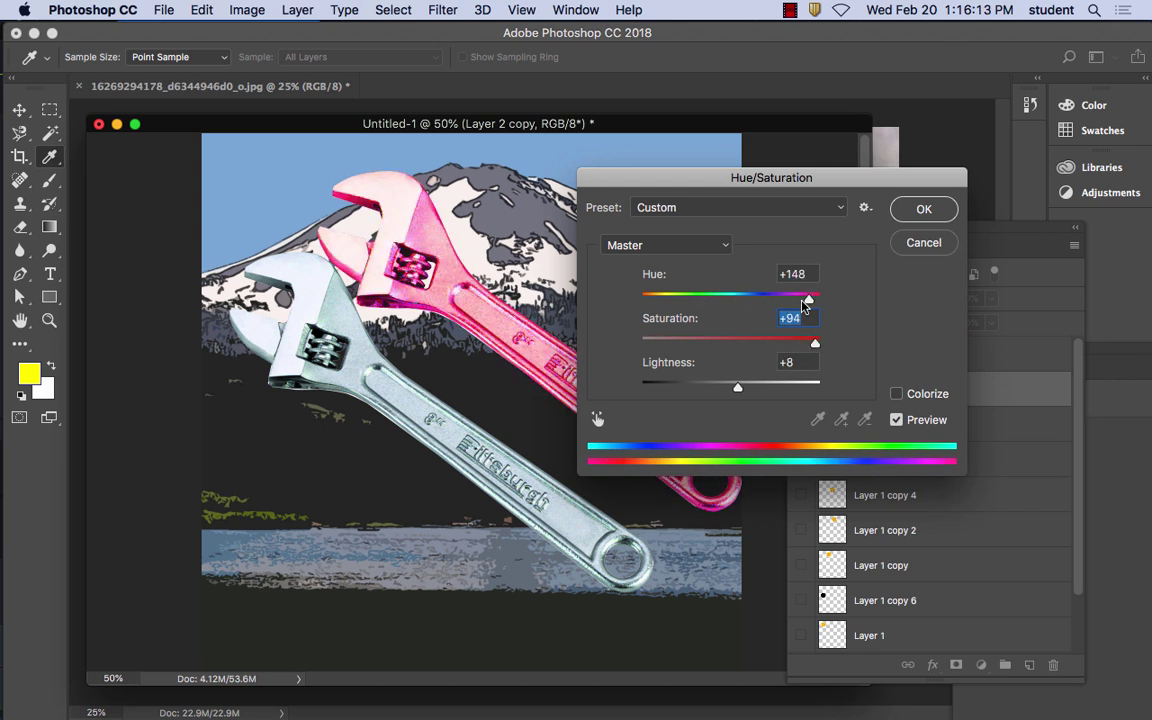
pyautogui.moveTo(809, 298); pyautogui.dragTo(815, 298)
pyautogui.moveTo(815, 344); pyautogui.dragTo(821, 344)
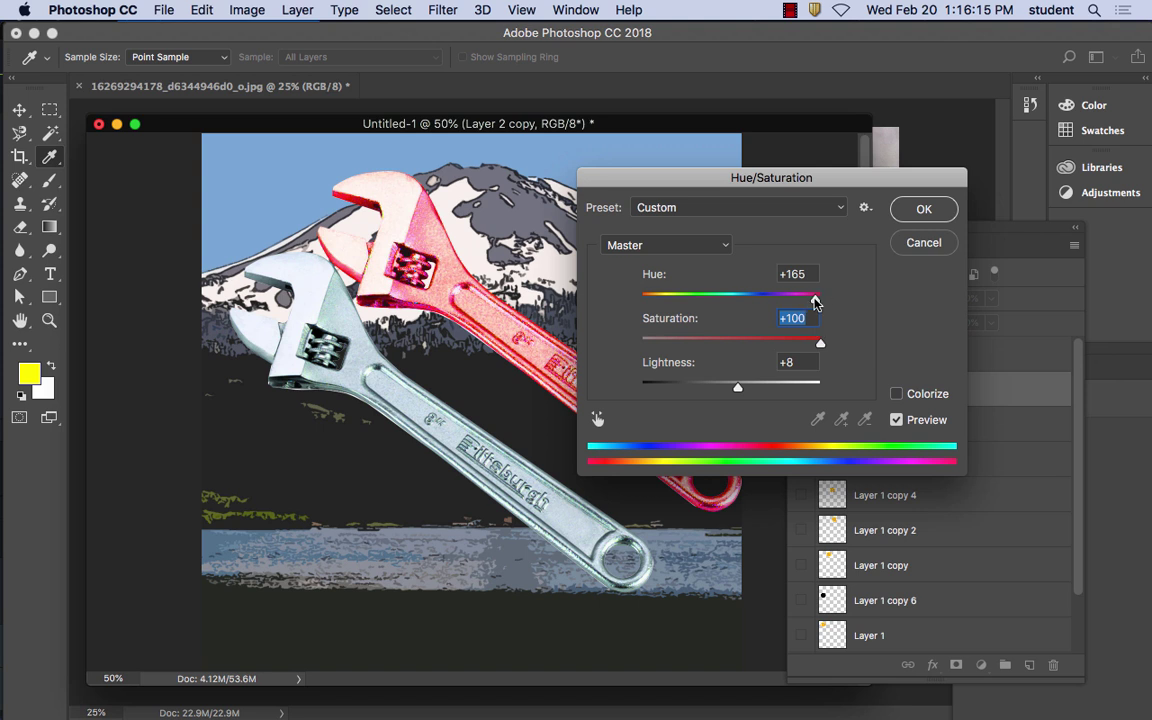
pyautogui.moveTo(815, 298); pyautogui.dragTo(830, 302)
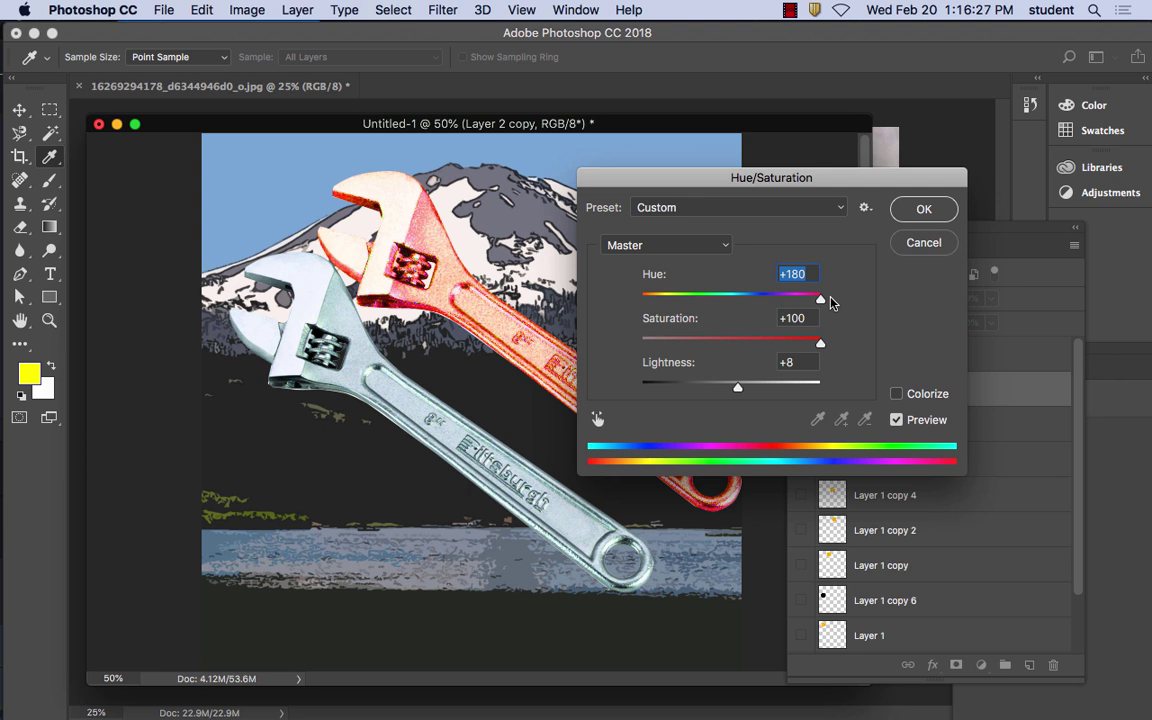
pyautogui.click(924, 209)
pyautogui.press('v')
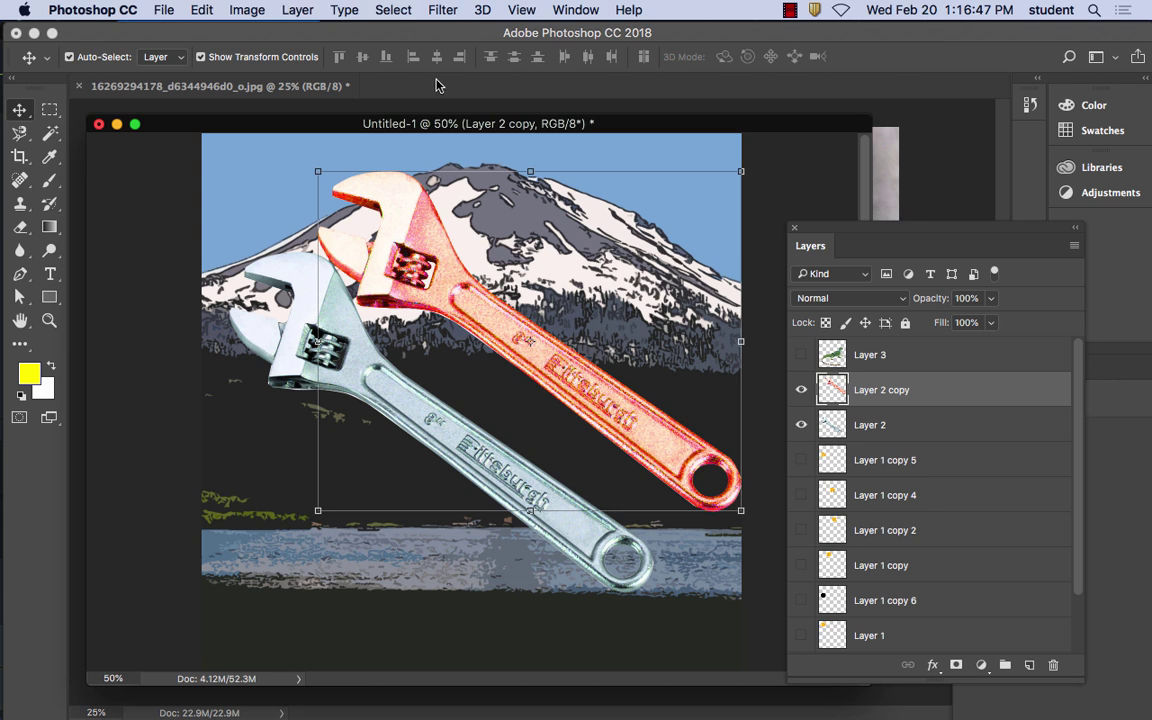
# Apply Pixelate > Color Halftone with Max. Radius 8 and default channel angles to the orange-red wrench
pyautogui.click(443, 9)
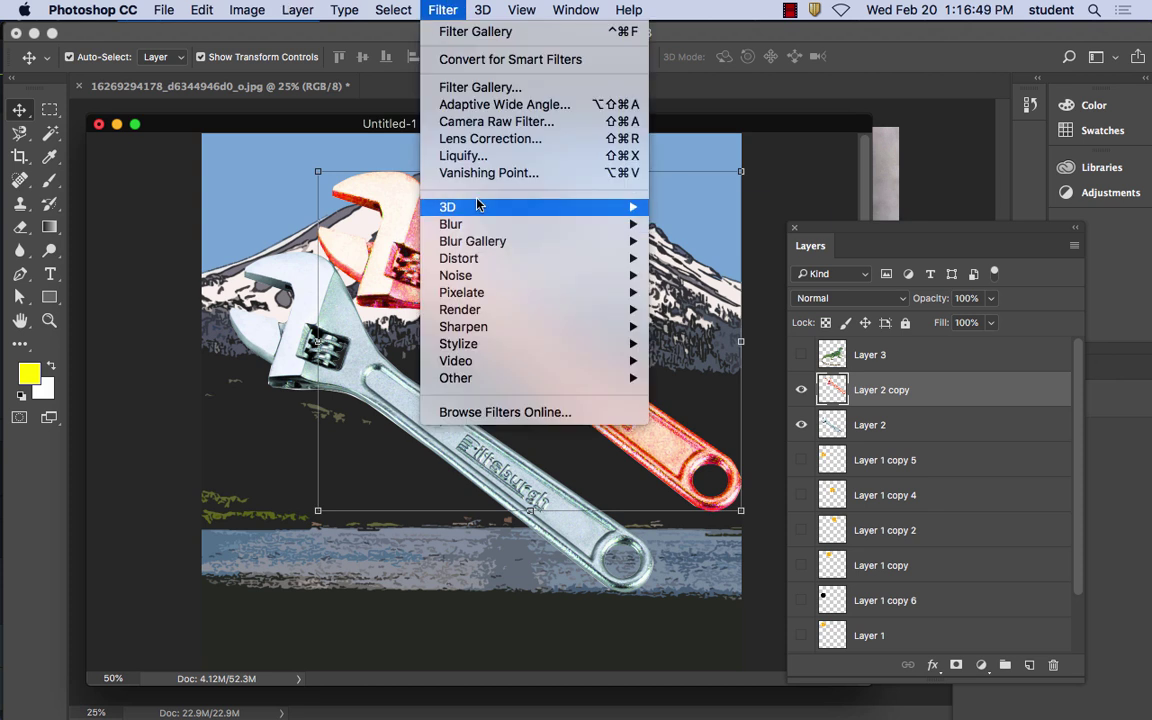
pyautogui.moveTo(482, 211)
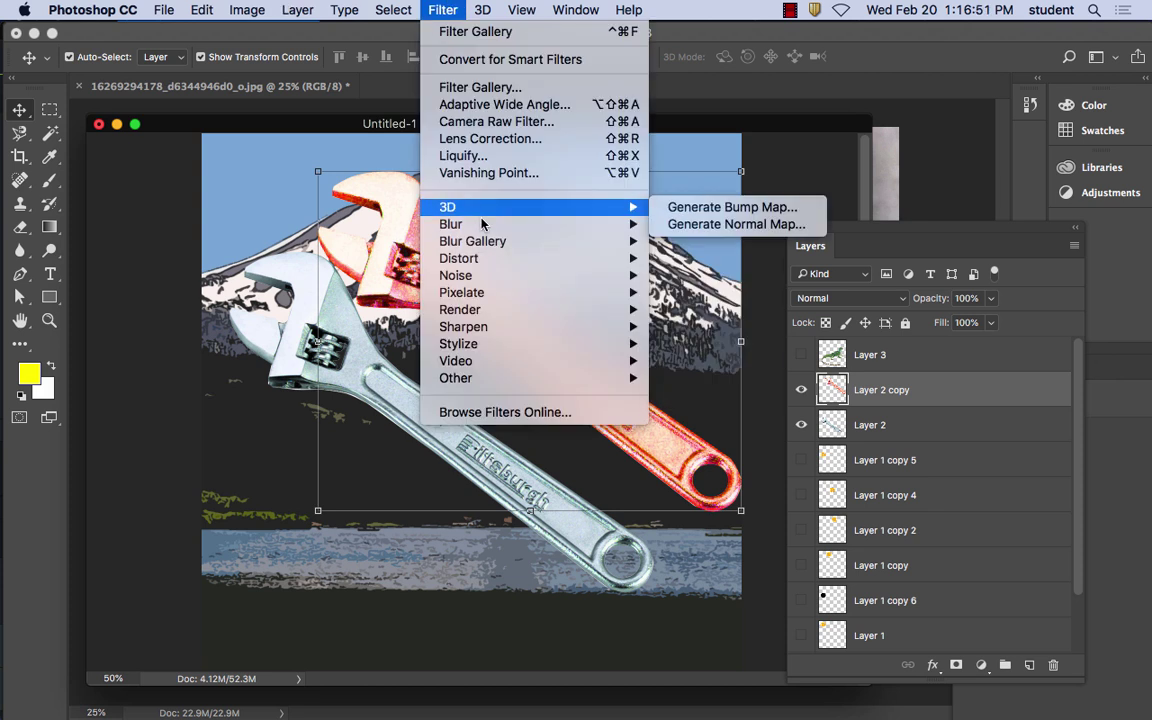
pyautogui.moveTo(486, 243)
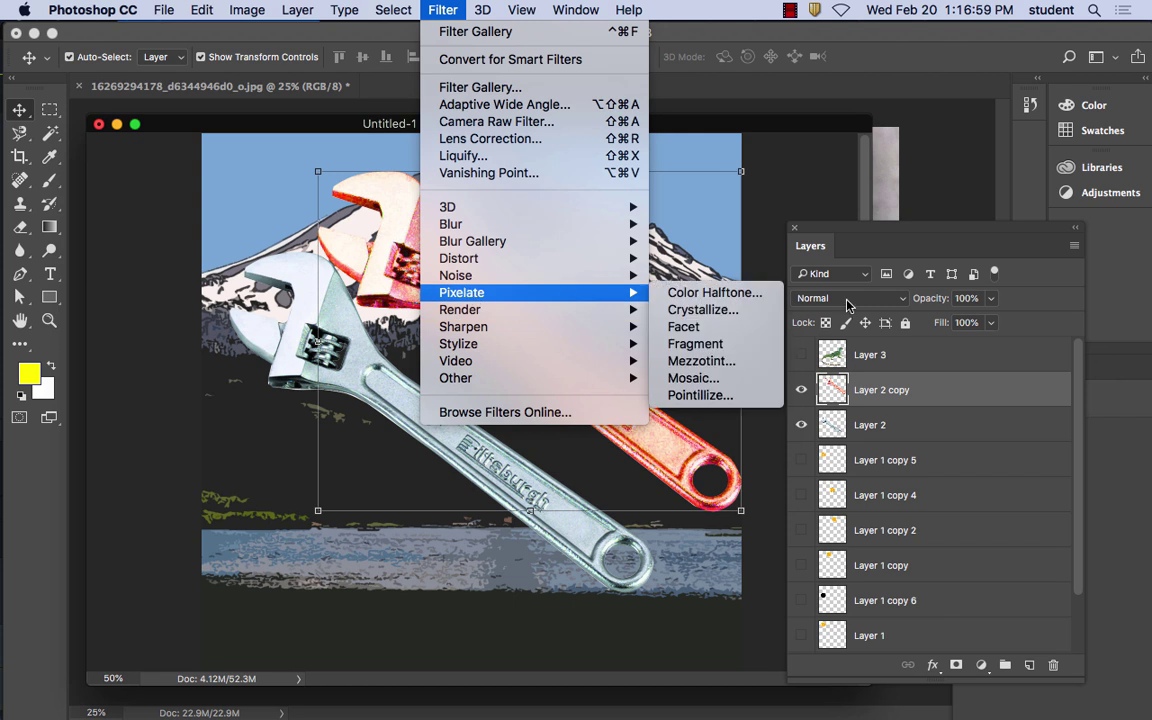
pyautogui.click(742, 298)
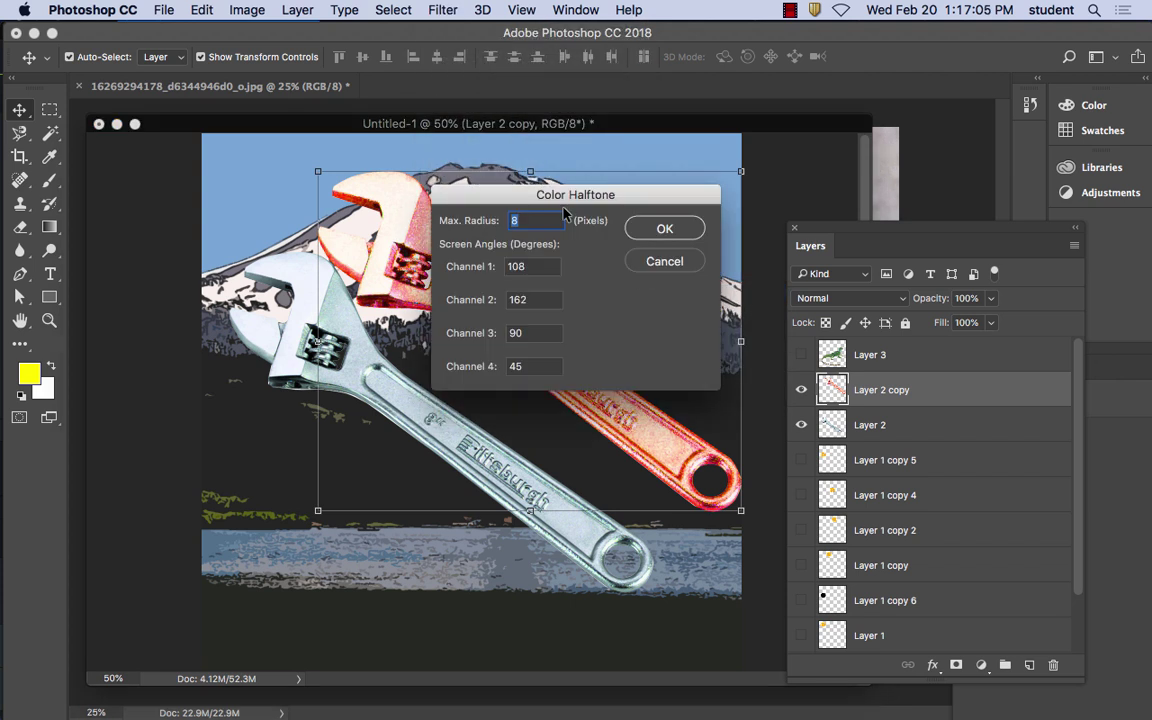
pyautogui.moveTo(512, 191); pyautogui.dragTo(617, 145)
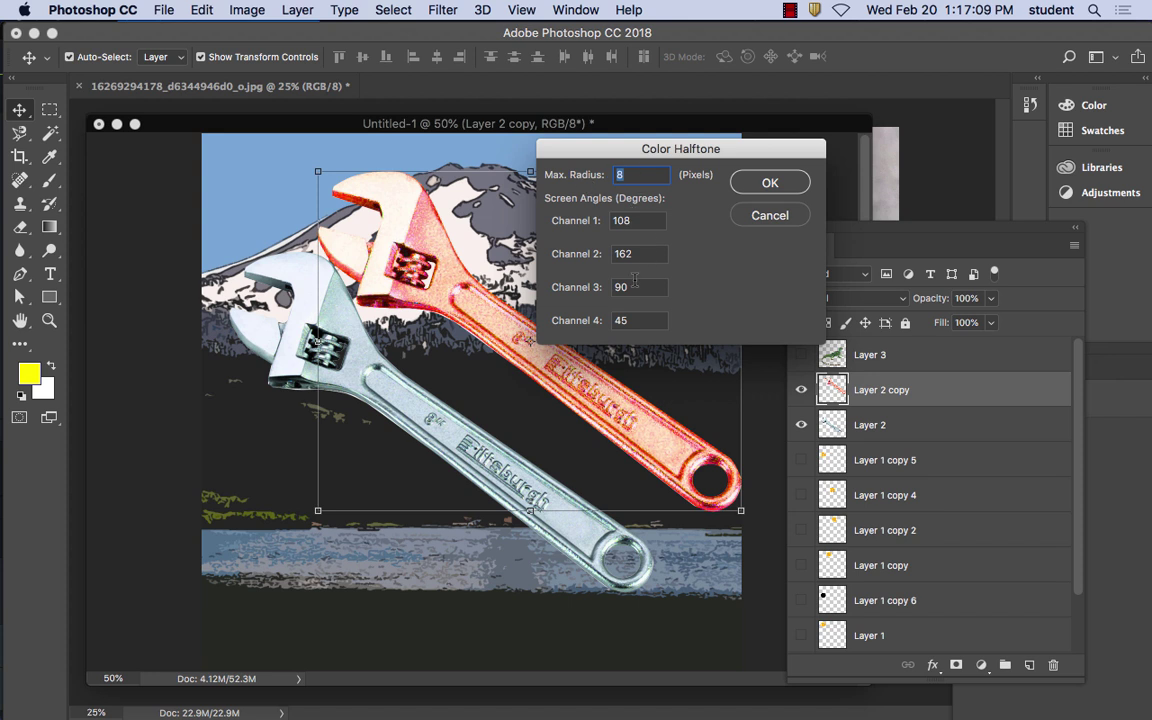
pyautogui.click(770, 182)
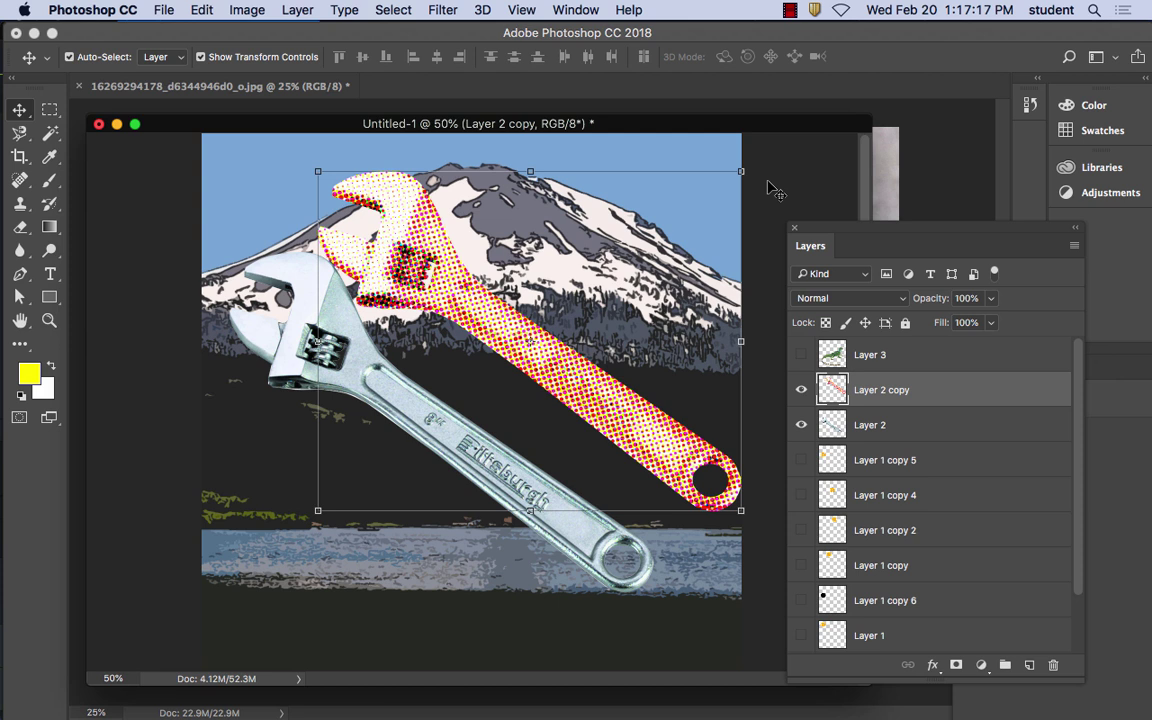
pyautogui.click(439, 8)
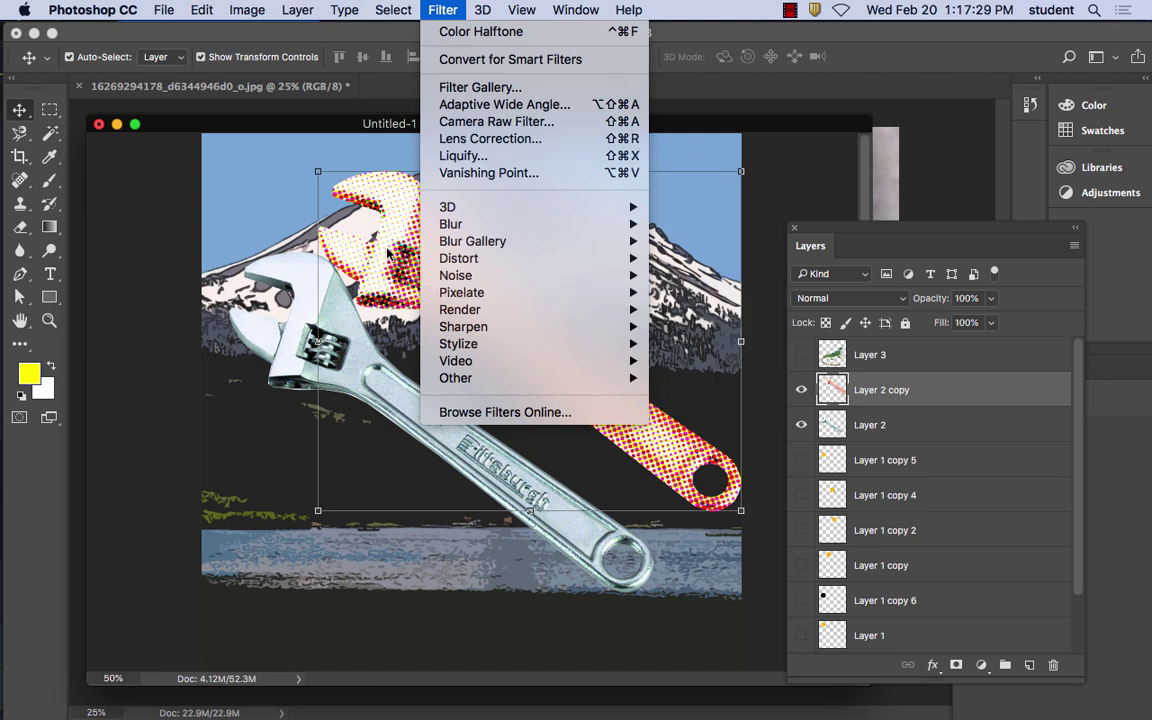
pyautogui.click(352, 228)
pyautogui.moveTo(464, 257)
pyautogui.mouseDown()
pyautogui.moveTo(390, 278)
pyautogui.moveTo(464, 257)
pyautogui.mouseUp()
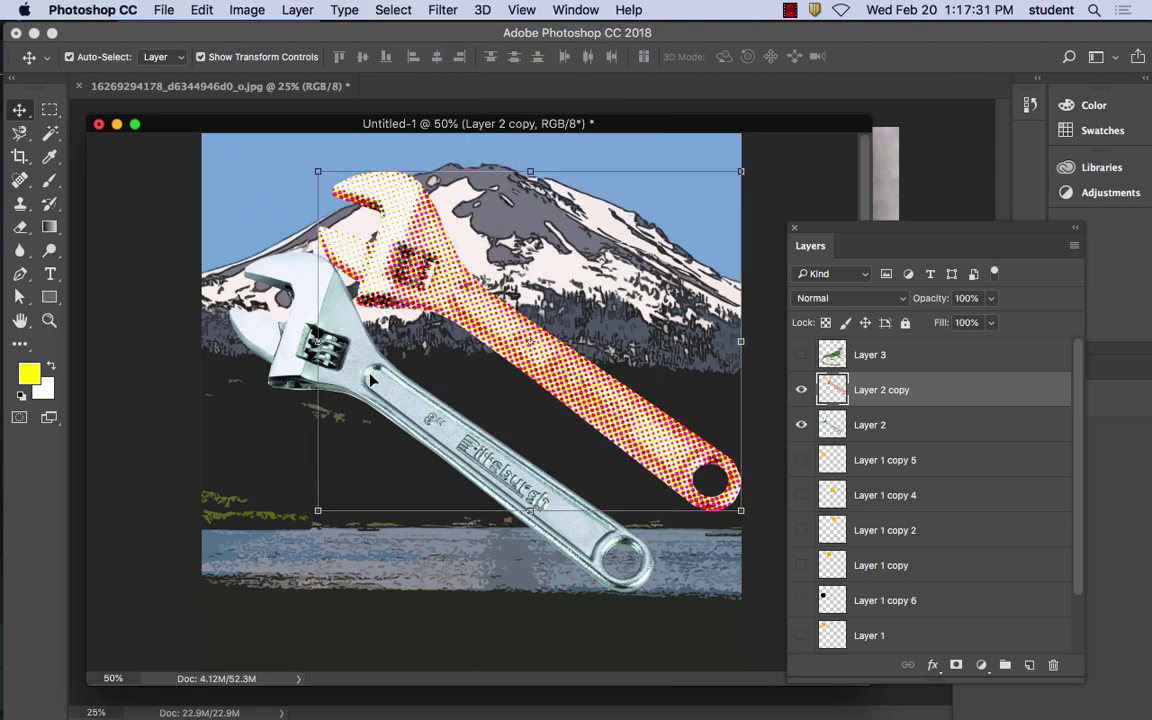
# Free-transform and commit Layer 2, then drag the halftone wrench copy down-left over the silver wrench
pyautogui.moveTo(366, 381)
pyautogui.mouseDown()
pyautogui.moveTo(372, 420)
pyautogui.moveTo(380, 373)
pyautogui.mouseUp()
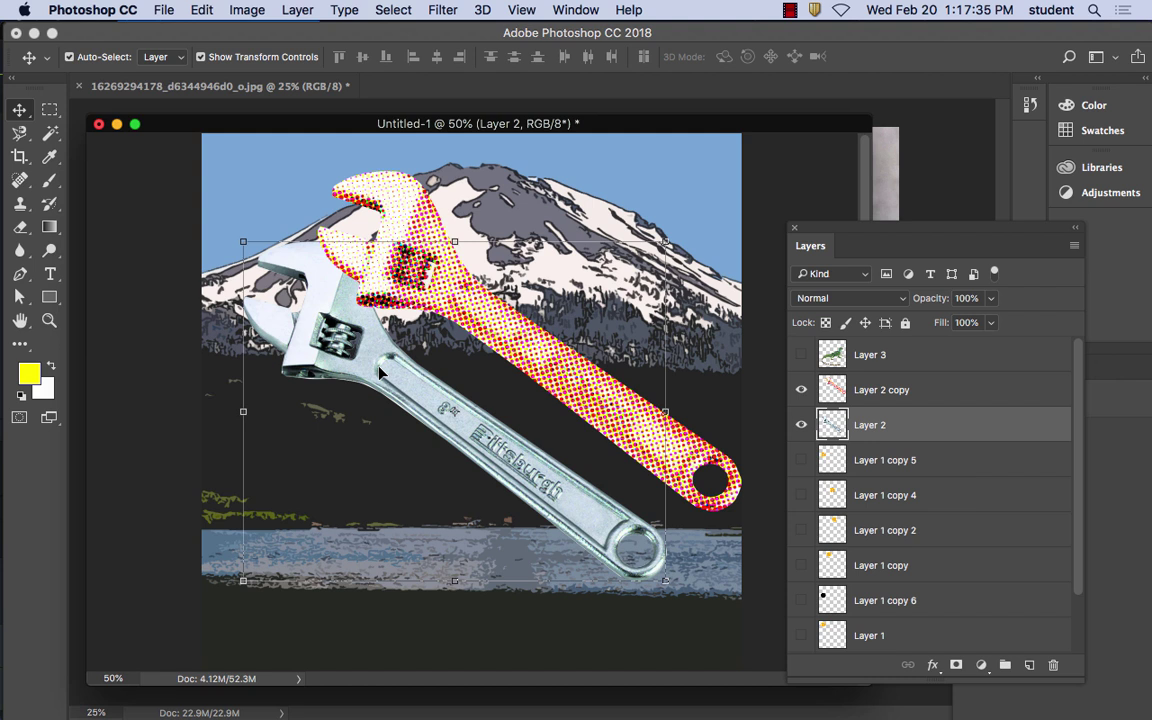
pyautogui.press('super+t')
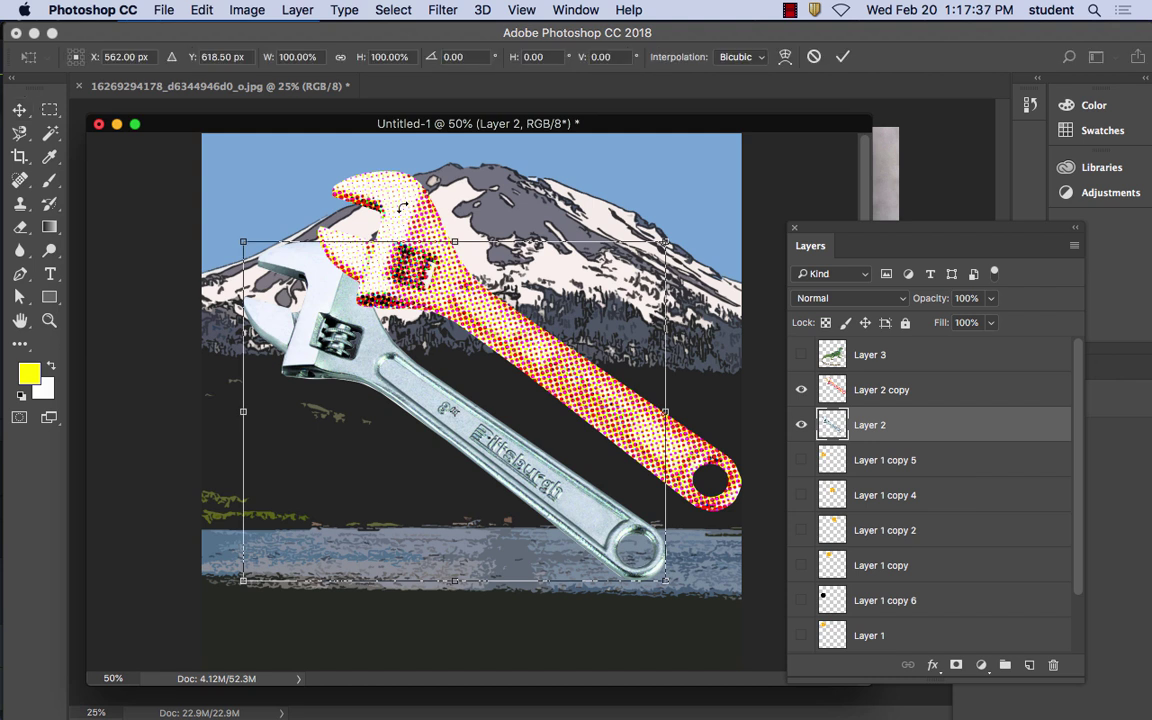
pyautogui.press('Return')
pyautogui.click(413, 214)
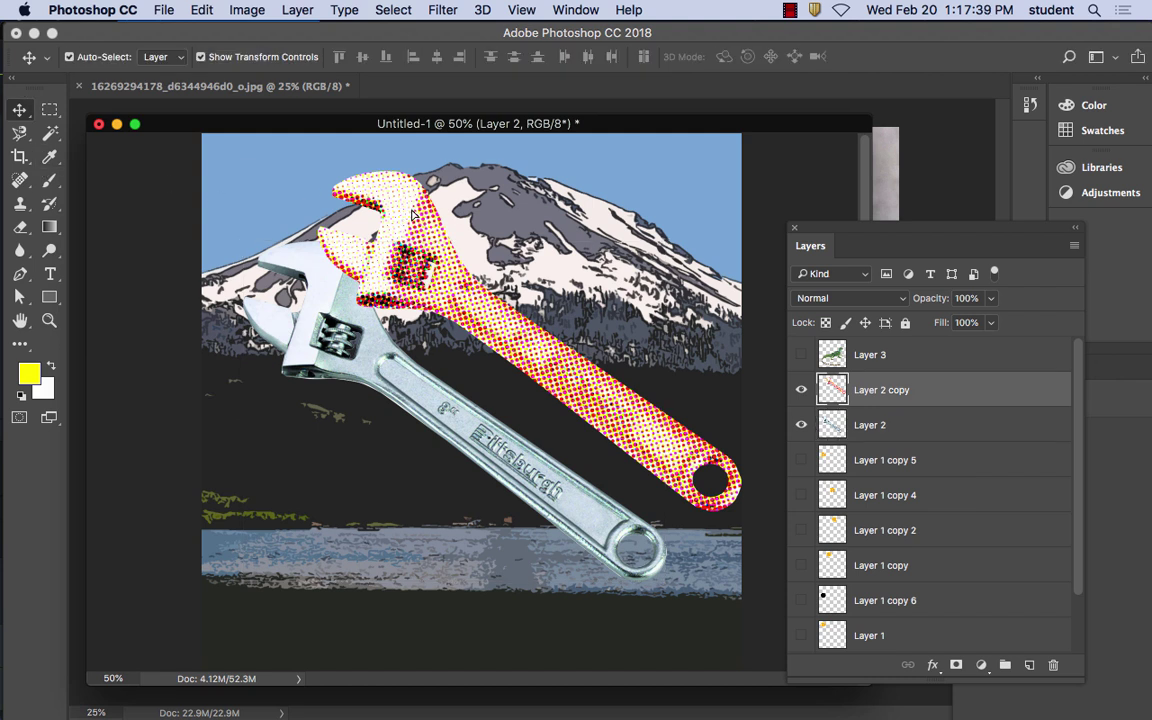
pyautogui.moveTo(413, 214); pyautogui.dragTo(336, 284)
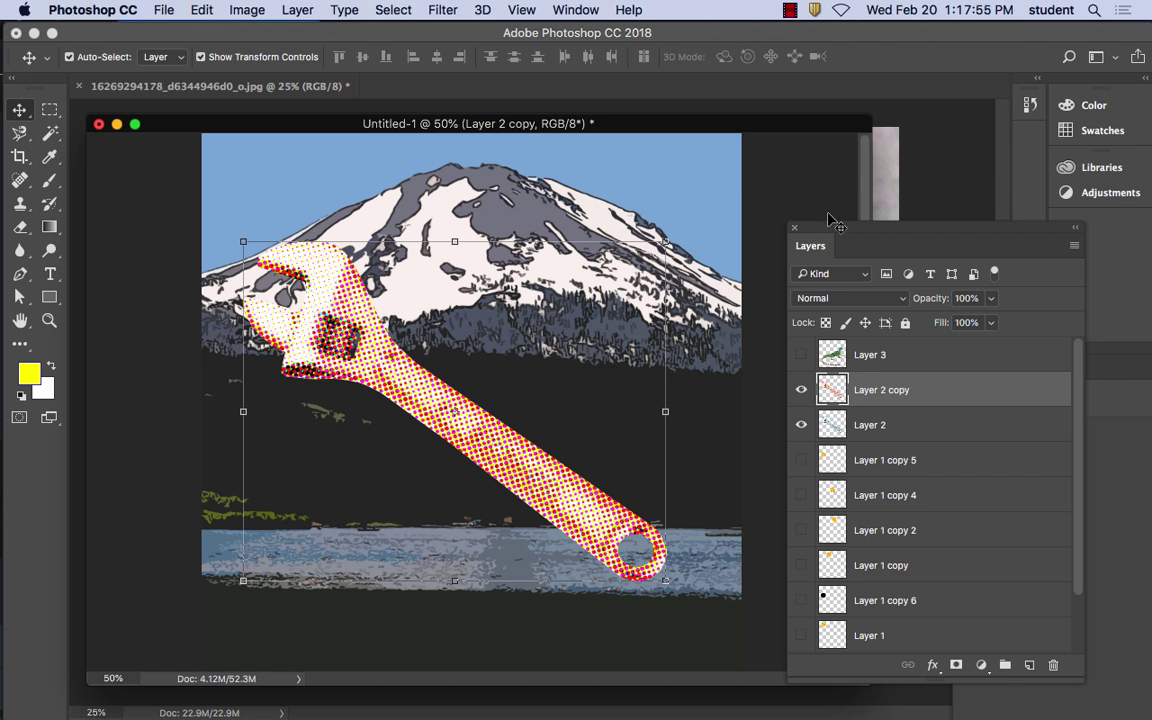
pyautogui.moveTo(839, 222); pyautogui.dragTo(771, 108)
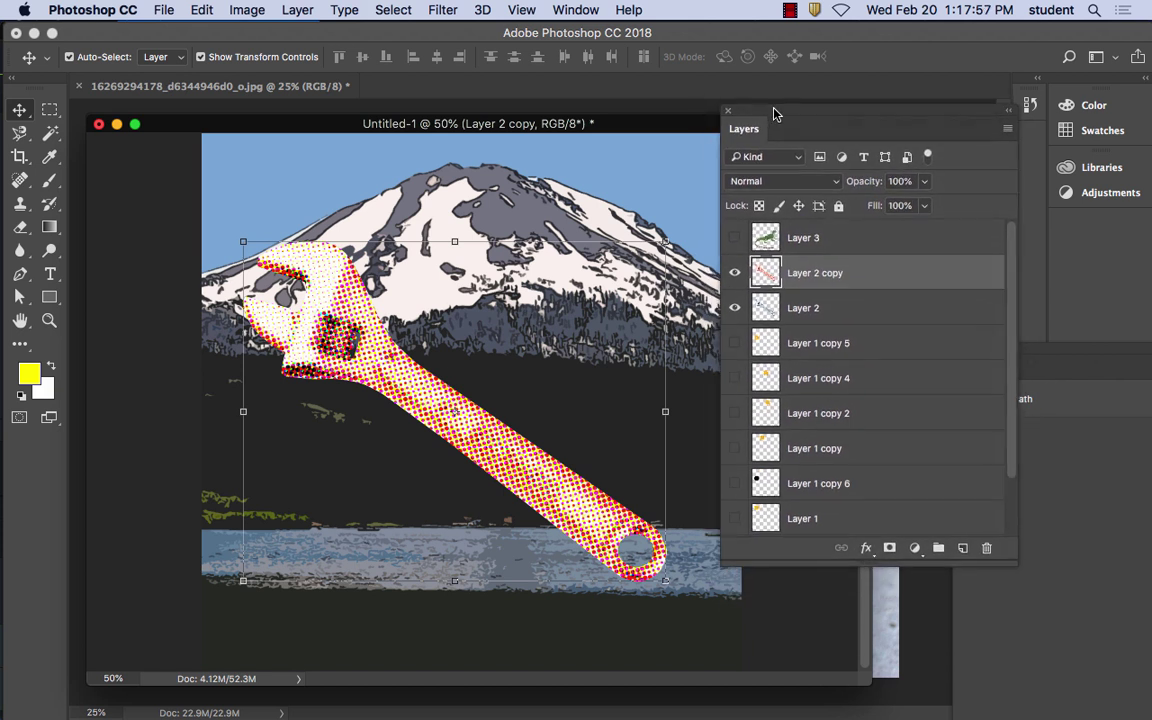
# Try Darken, Multiply, Color Burn, Linear Burn and Darker Color on the wrench copy
pyautogui.click(775, 183)
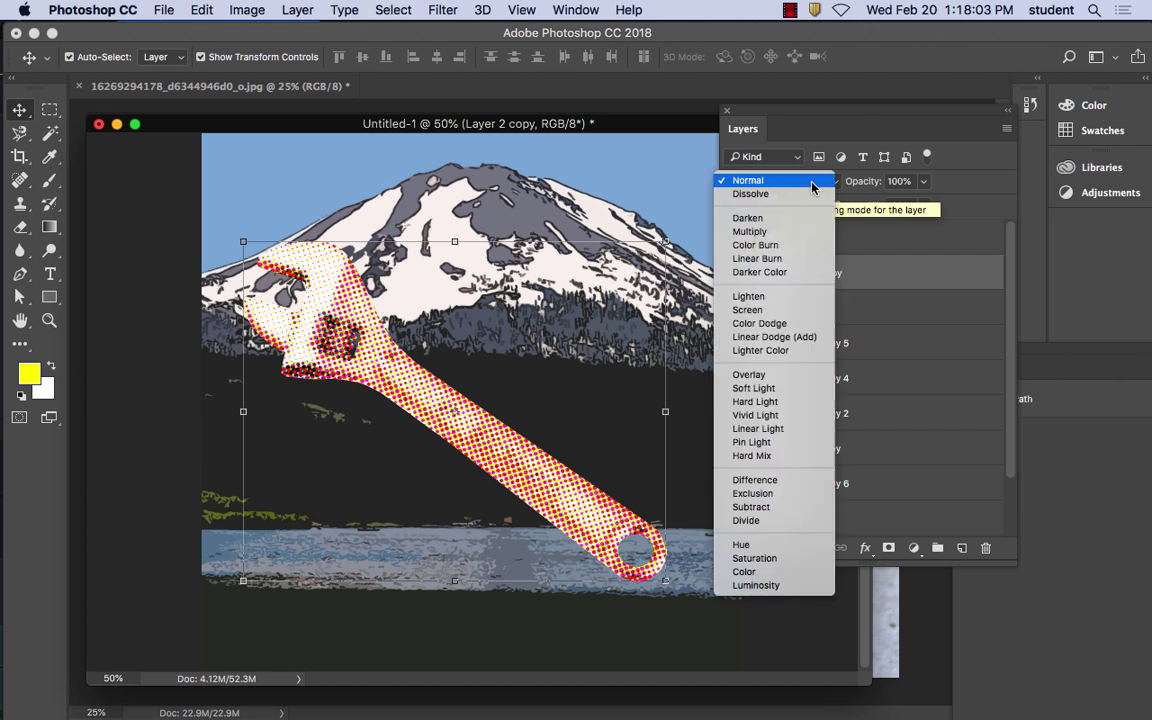
pyautogui.click(795, 220)
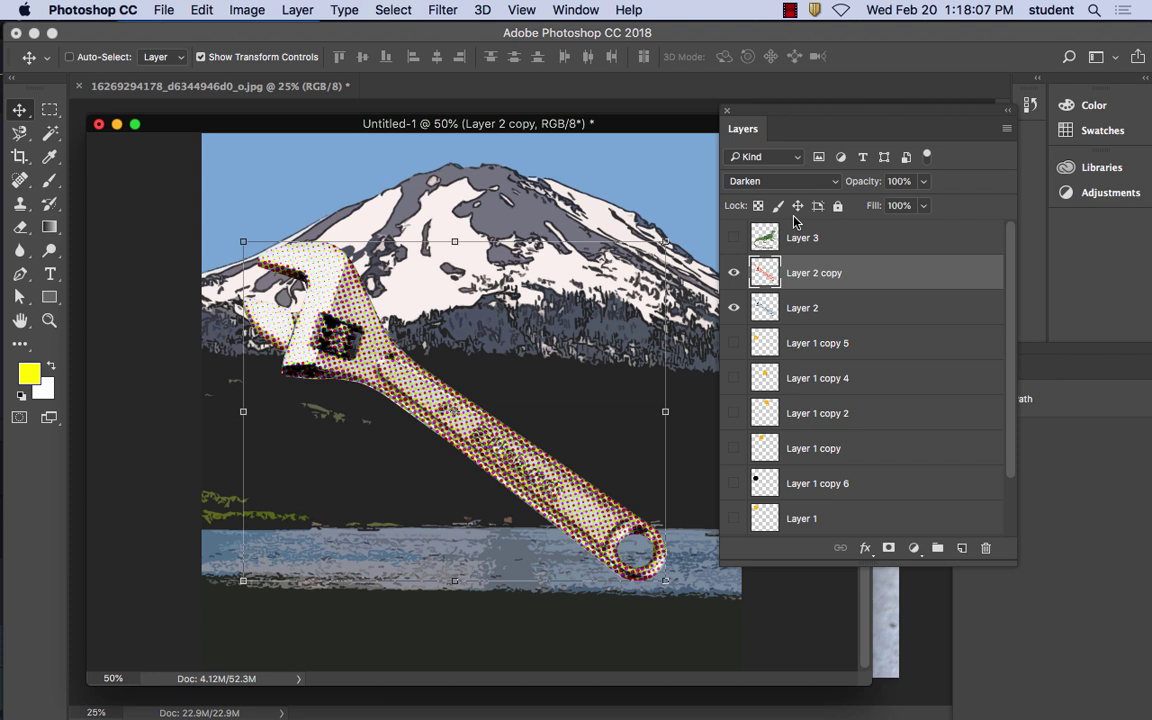
pyautogui.press('super+equal')
pyautogui.press('super+equal')
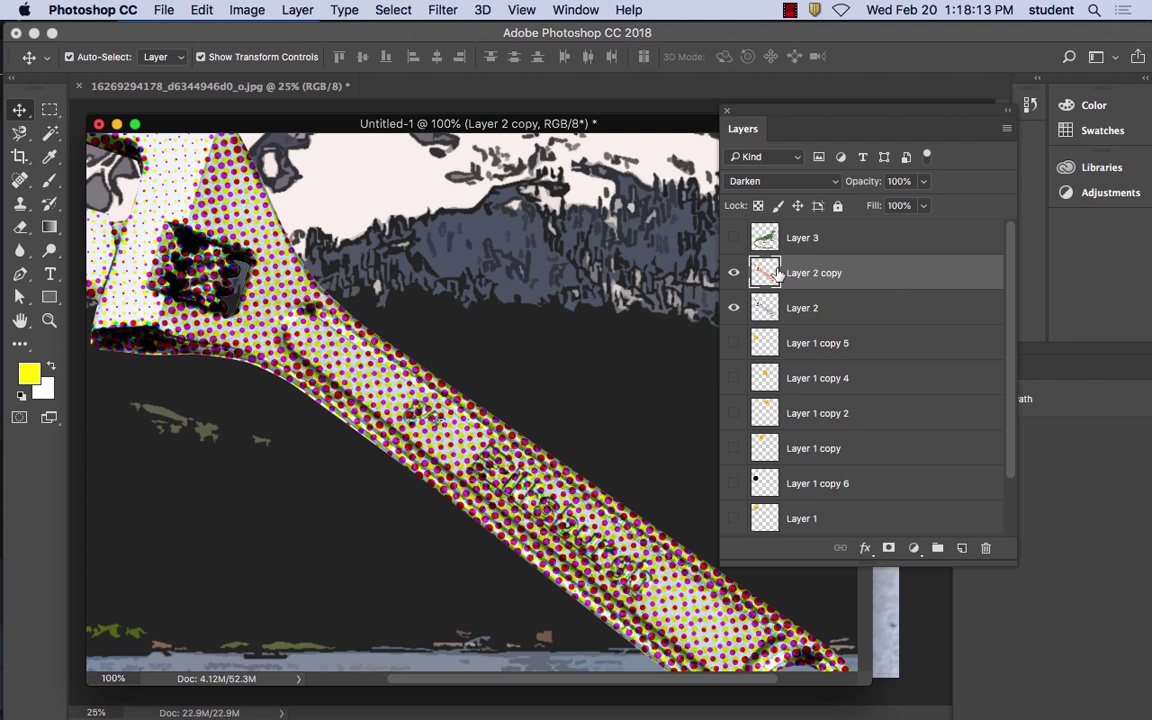
pyautogui.click(779, 184)
pyautogui.click(797, 193)
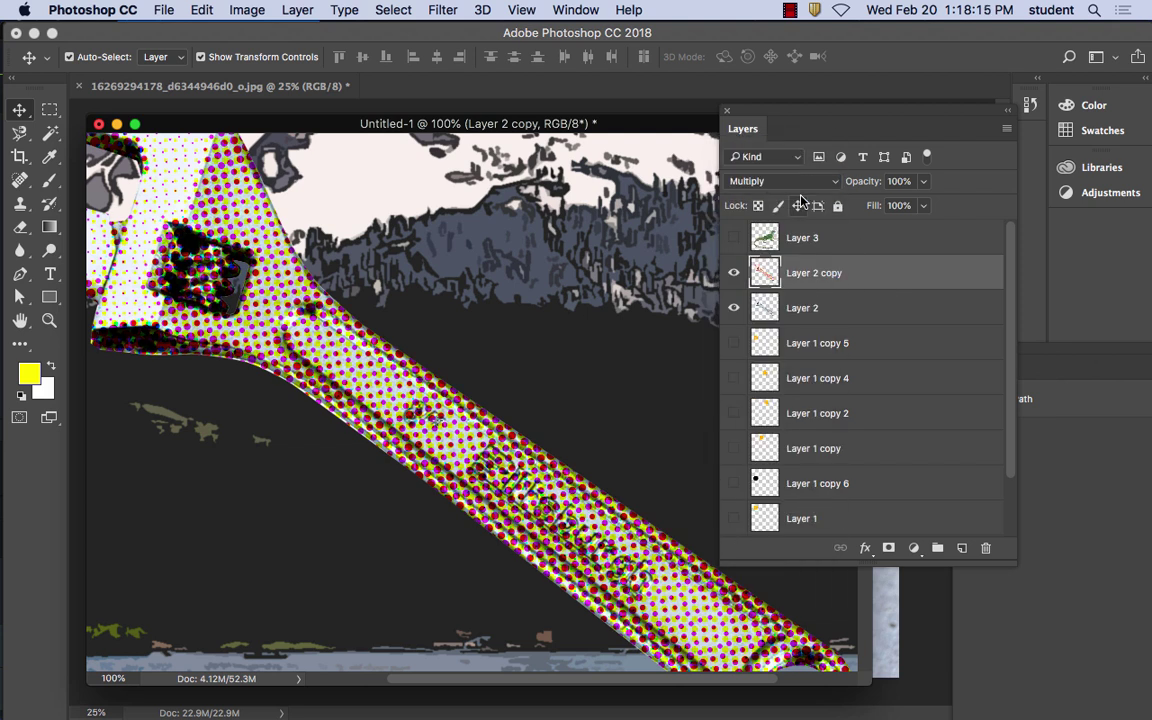
pyautogui.click(785, 181)
pyautogui.click(788, 190)
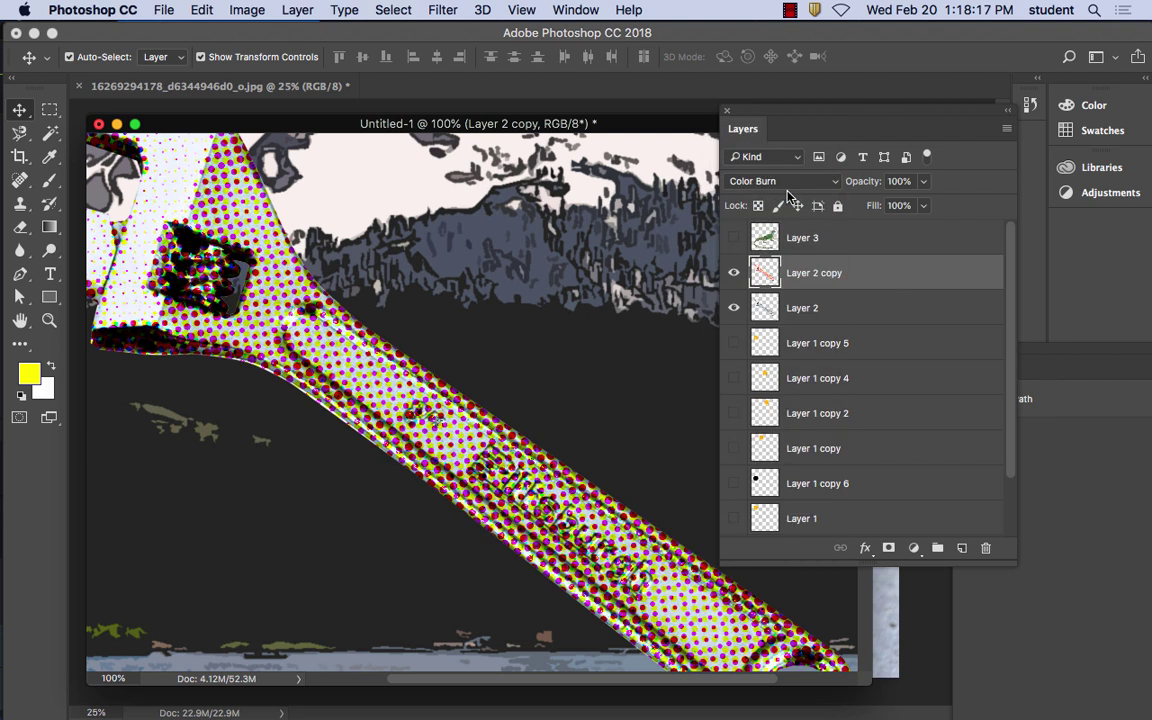
pyautogui.click(789, 188)
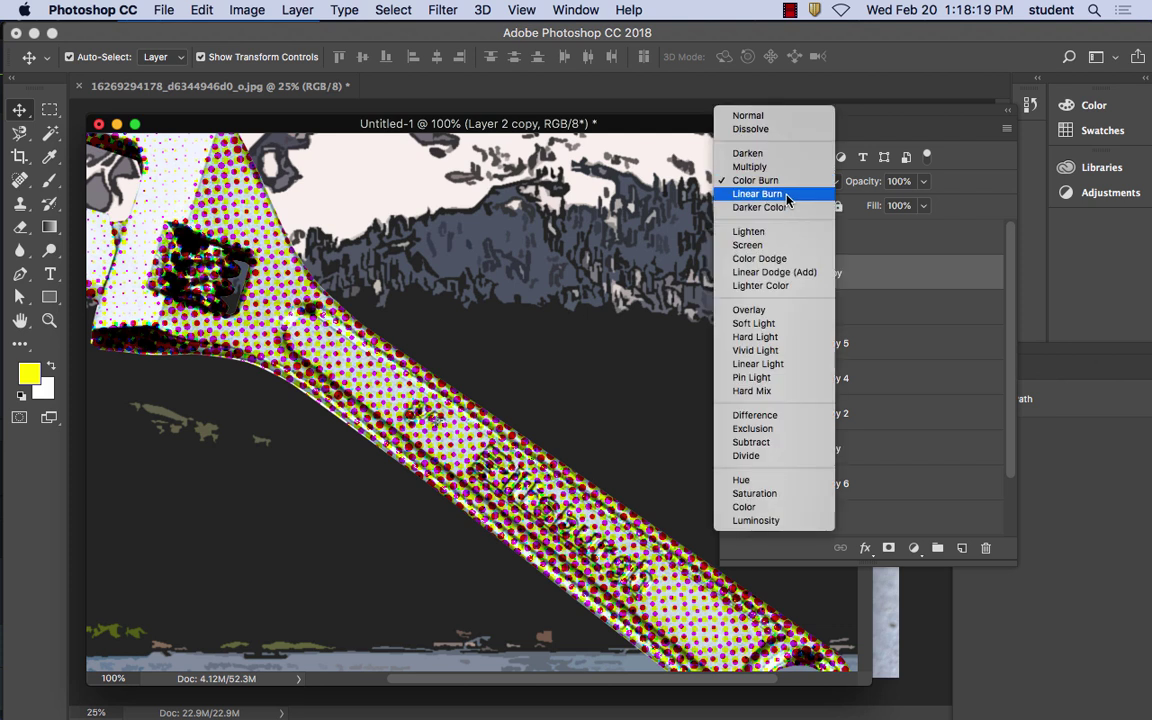
pyautogui.click(788, 196)
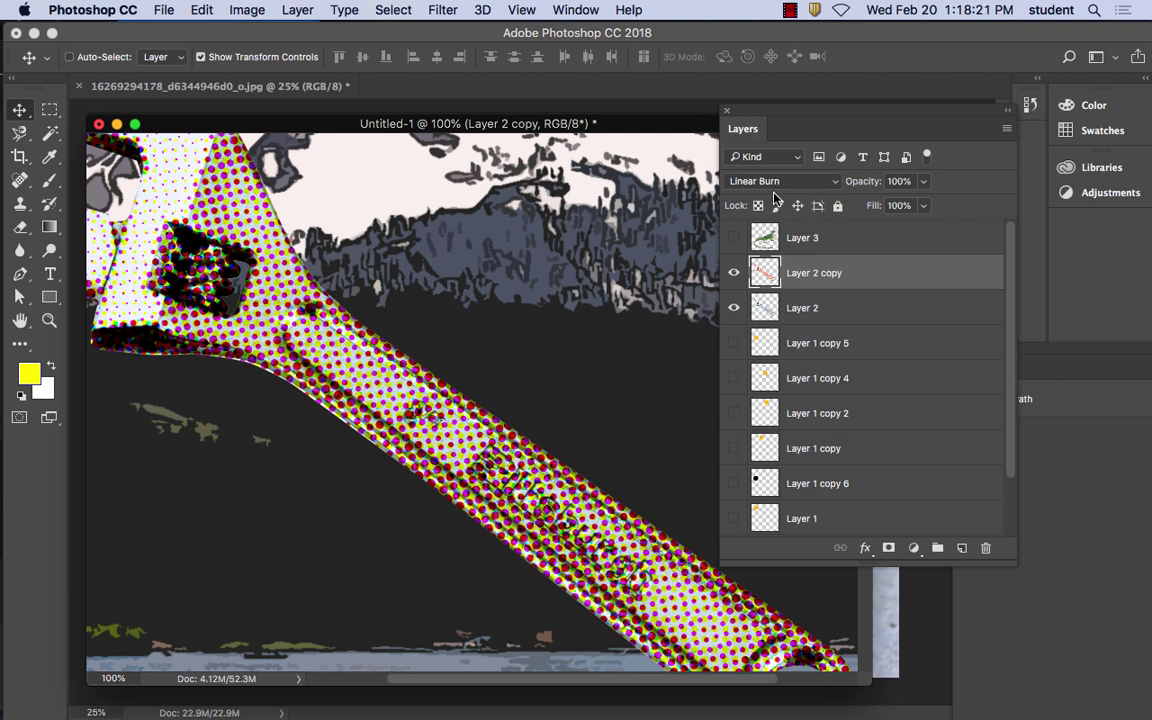
pyautogui.press('super+minus')
pyautogui.press('super+minus')
pyautogui.press('super+plus')
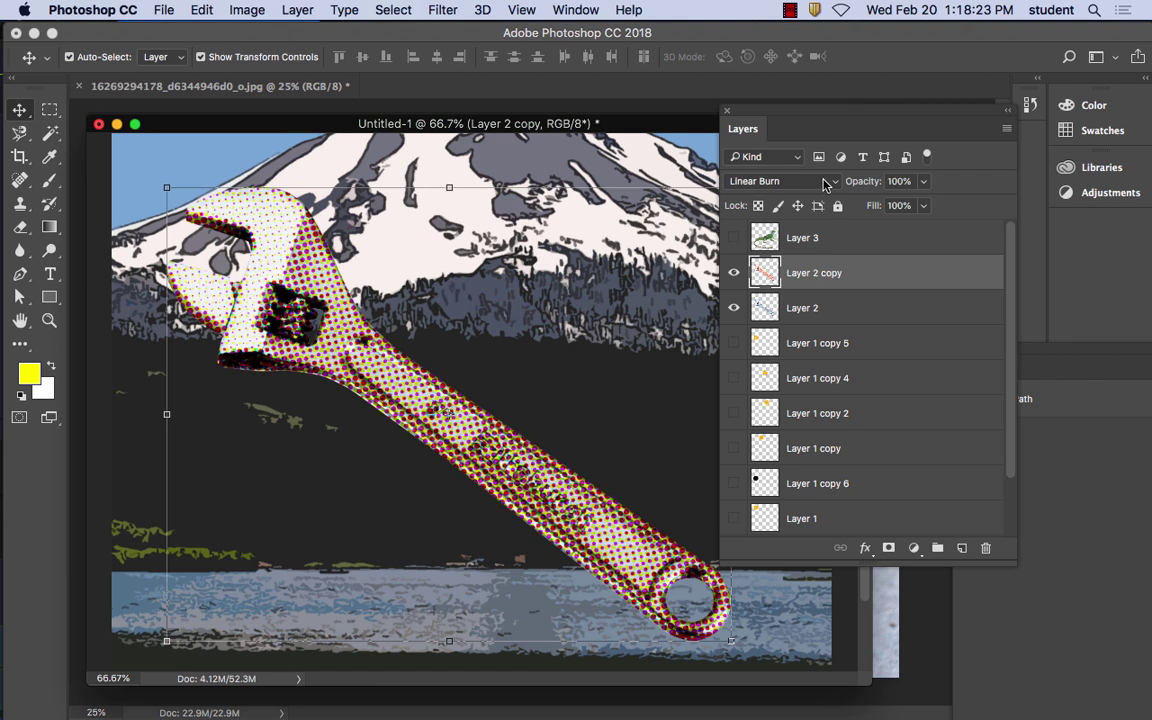
pyautogui.click(798, 183)
pyautogui.click(808, 194)
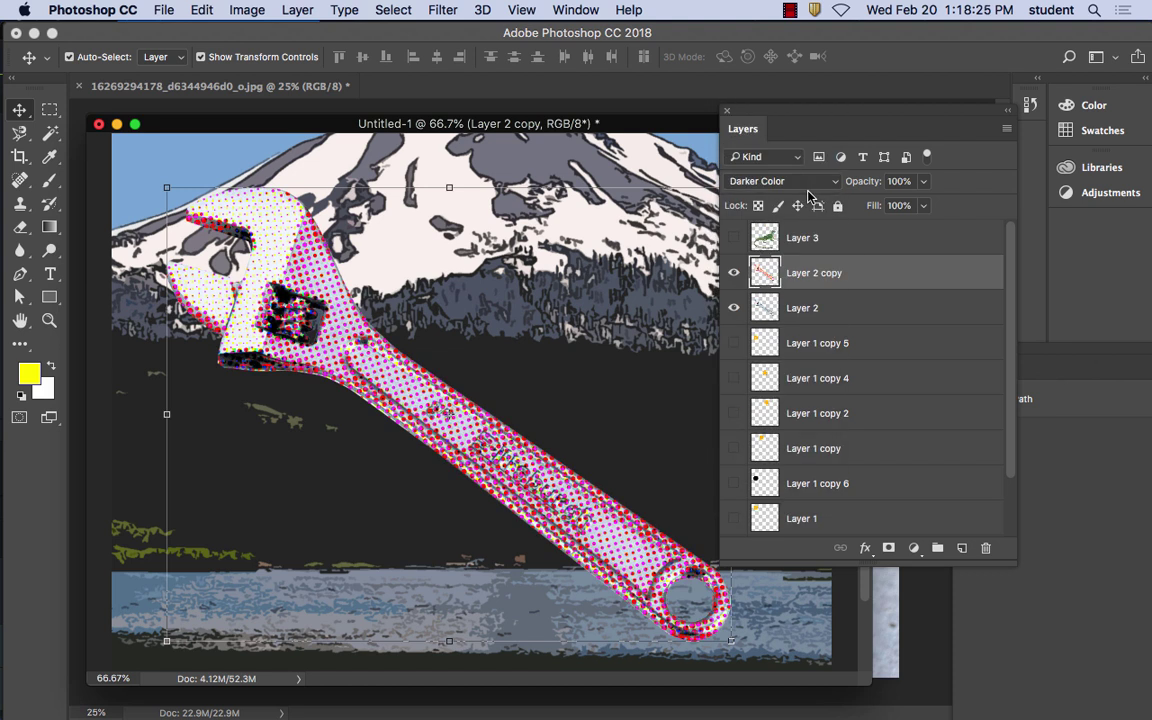
# Try Lighten, Screen, Color Dodge, Linear Dodge (Add) and Lighter Color on the wrench copy
pyautogui.click(806, 186)
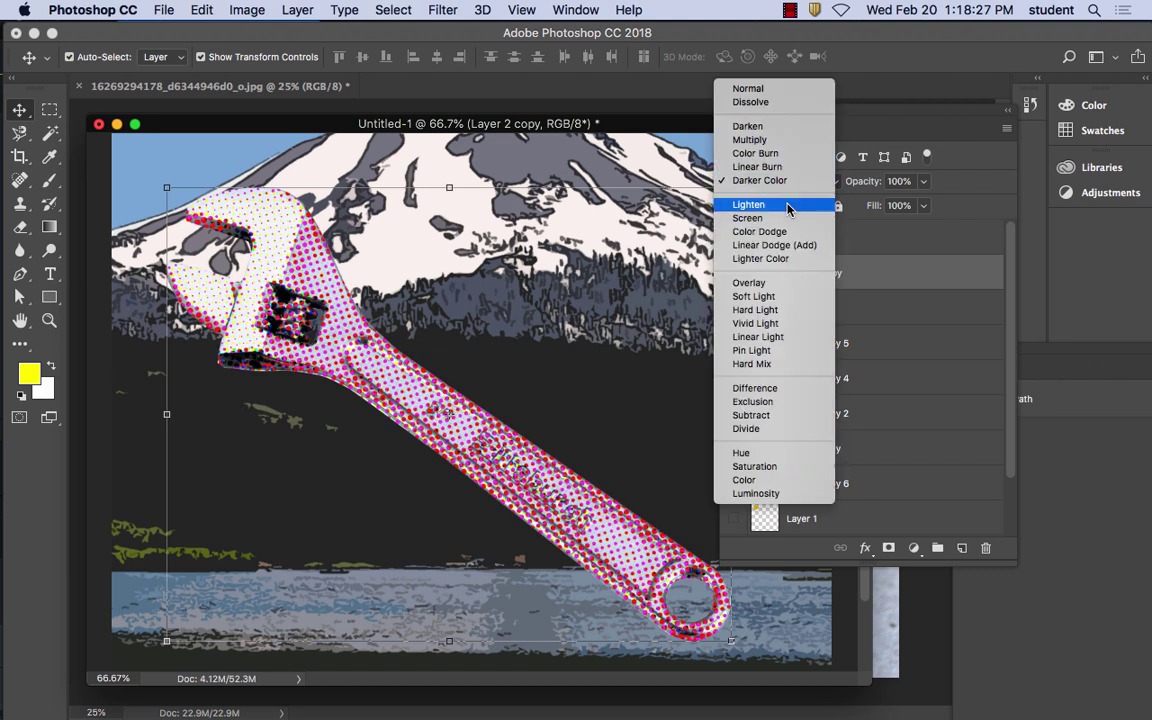
pyautogui.click(790, 201)
pyautogui.click(776, 181)
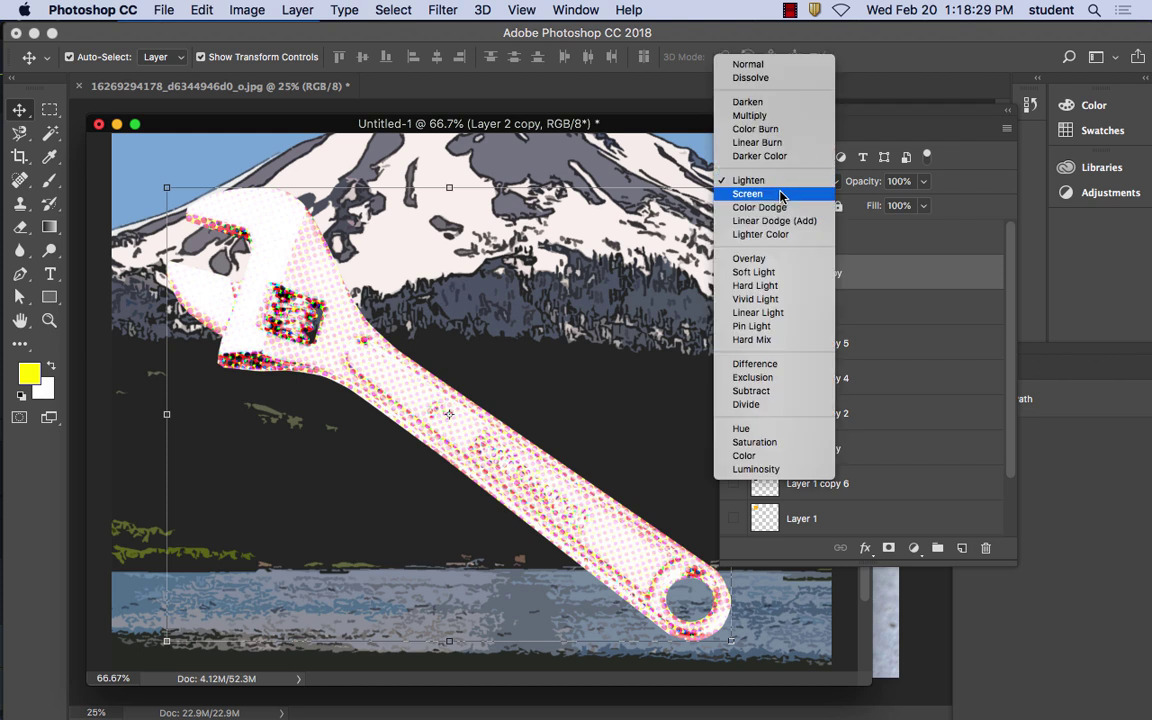
pyautogui.click(780, 191)
pyautogui.click(783, 183)
pyautogui.click(785, 195)
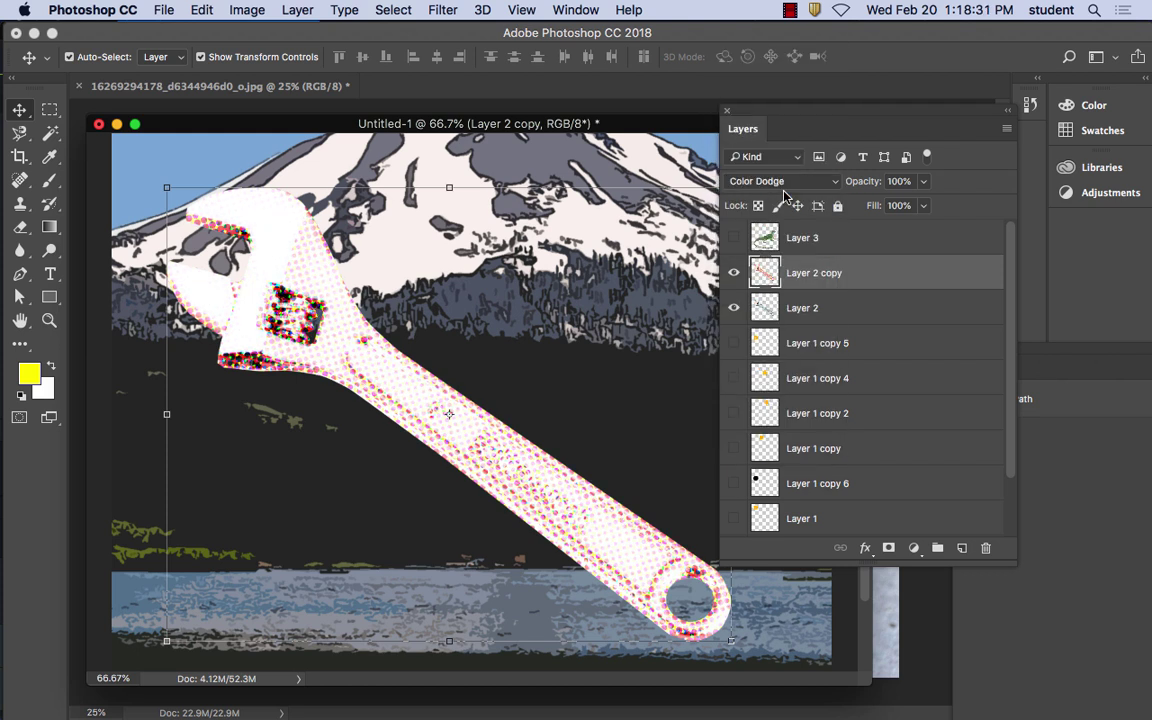
pyautogui.click(786, 183)
pyautogui.click(788, 195)
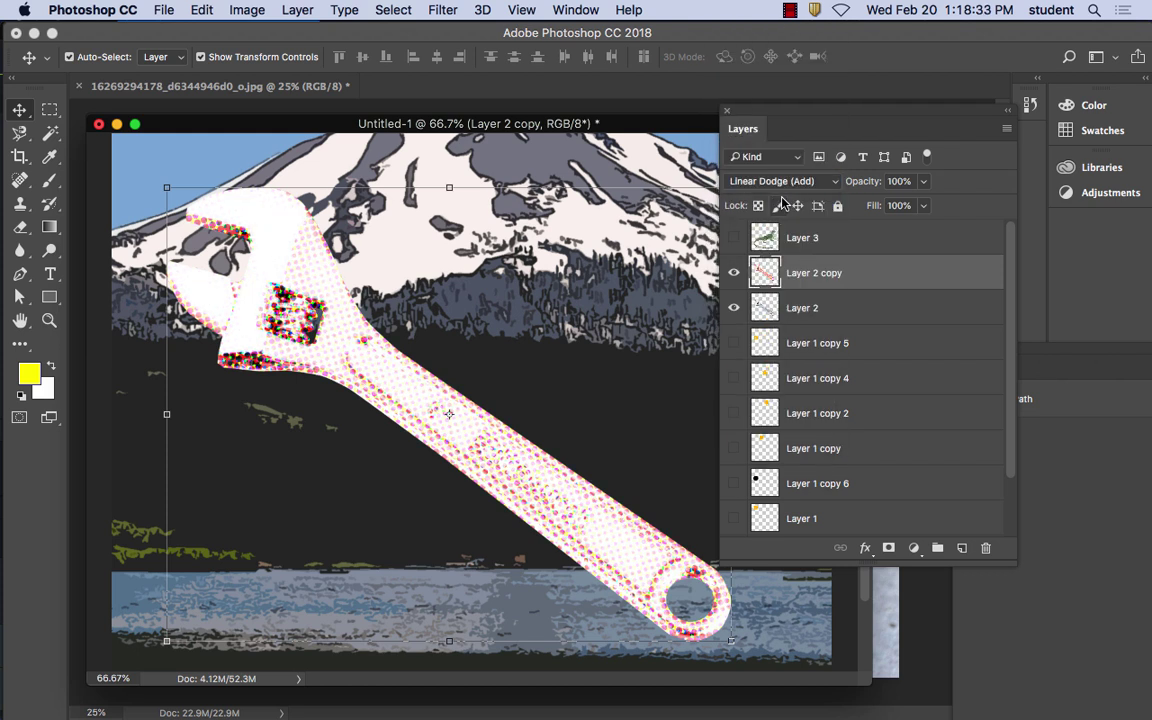
pyautogui.click(788, 183)
pyautogui.click(786, 193)
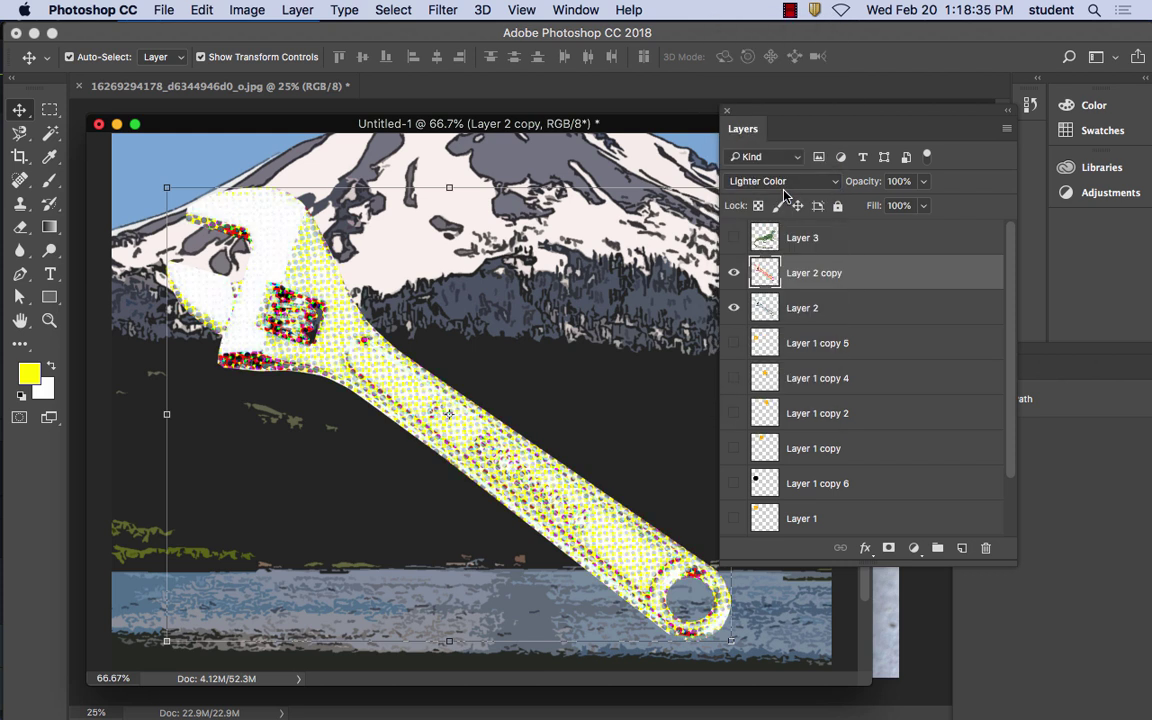
# Try Overlay, Soft Light, Vivid Light and Linear Light, then settle on Pin Light
pyautogui.click(792, 183)
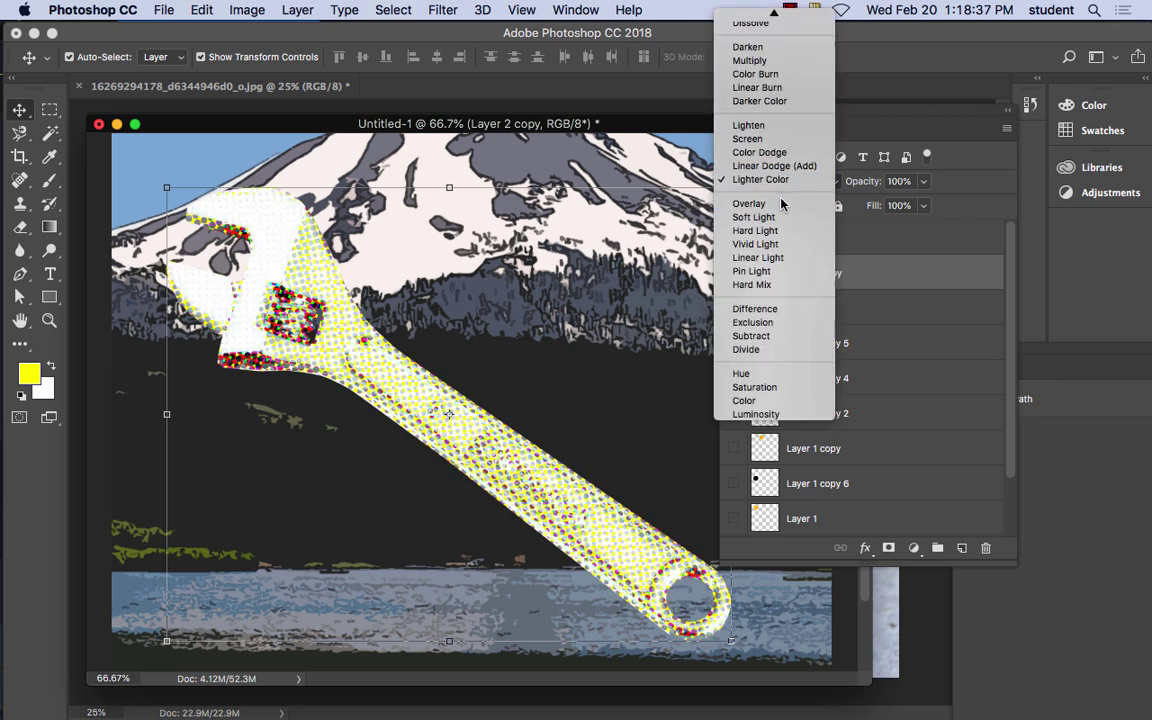
pyautogui.click(783, 198)
pyautogui.click(788, 183)
pyautogui.click(784, 185)
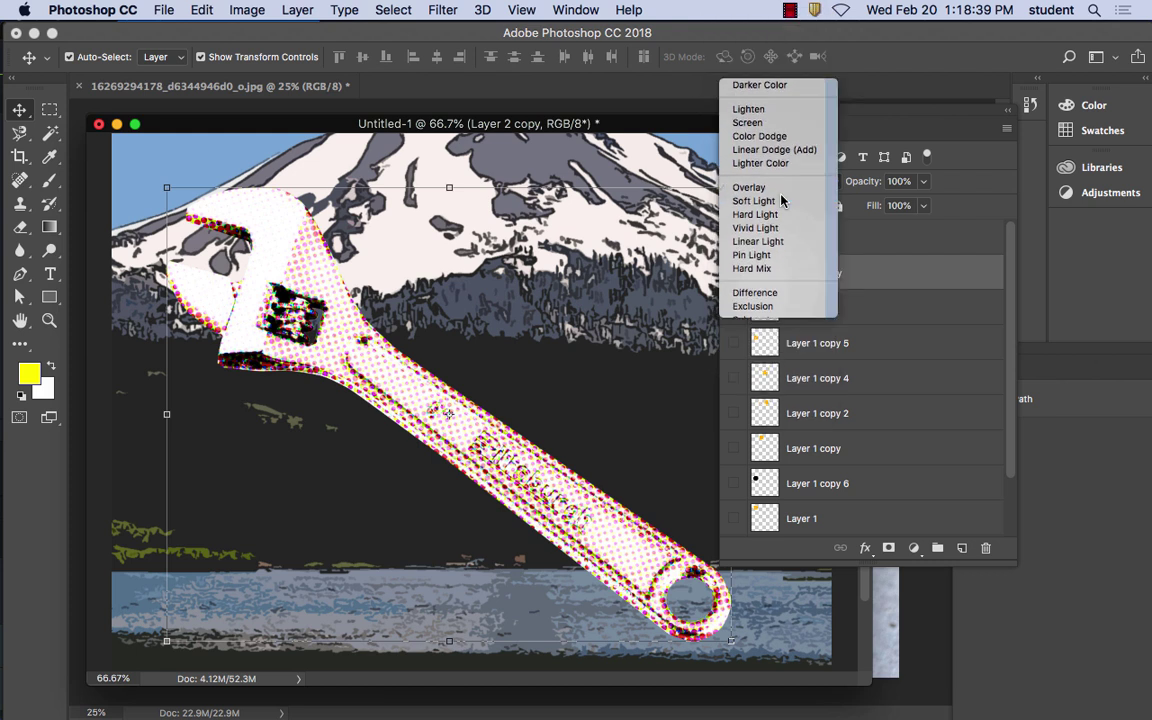
pyautogui.click(784, 183)
pyautogui.click(785, 193)
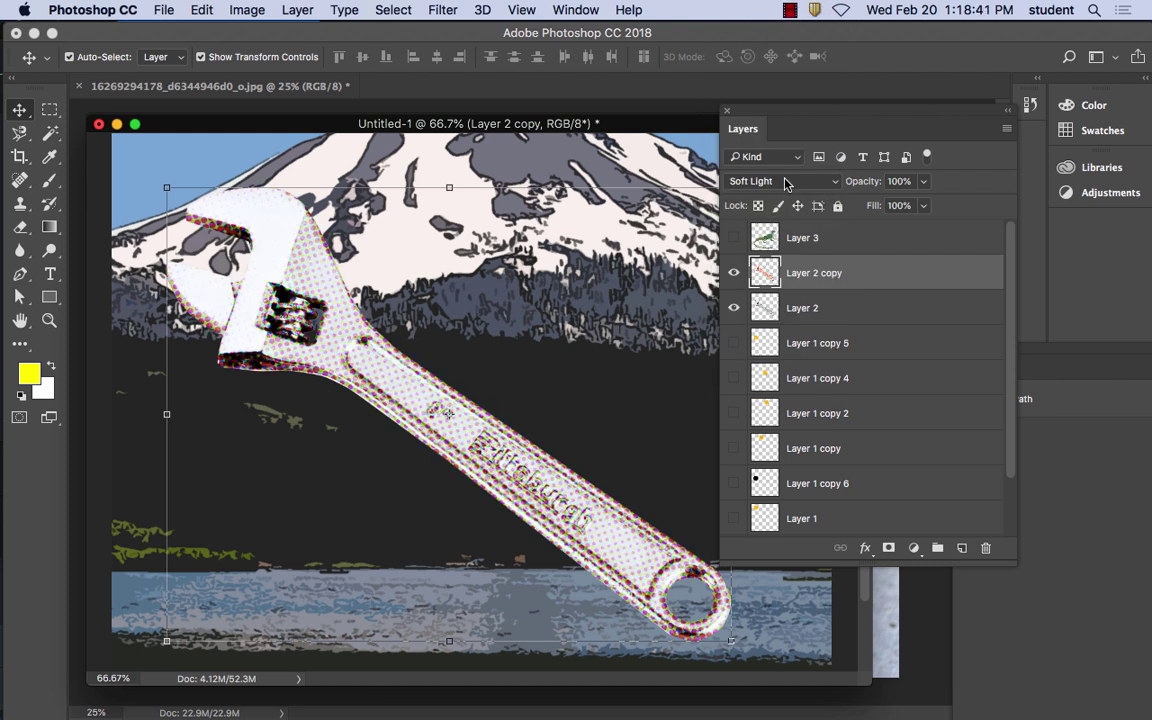
pyautogui.click(785, 185)
pyautogui.click(780, 200)
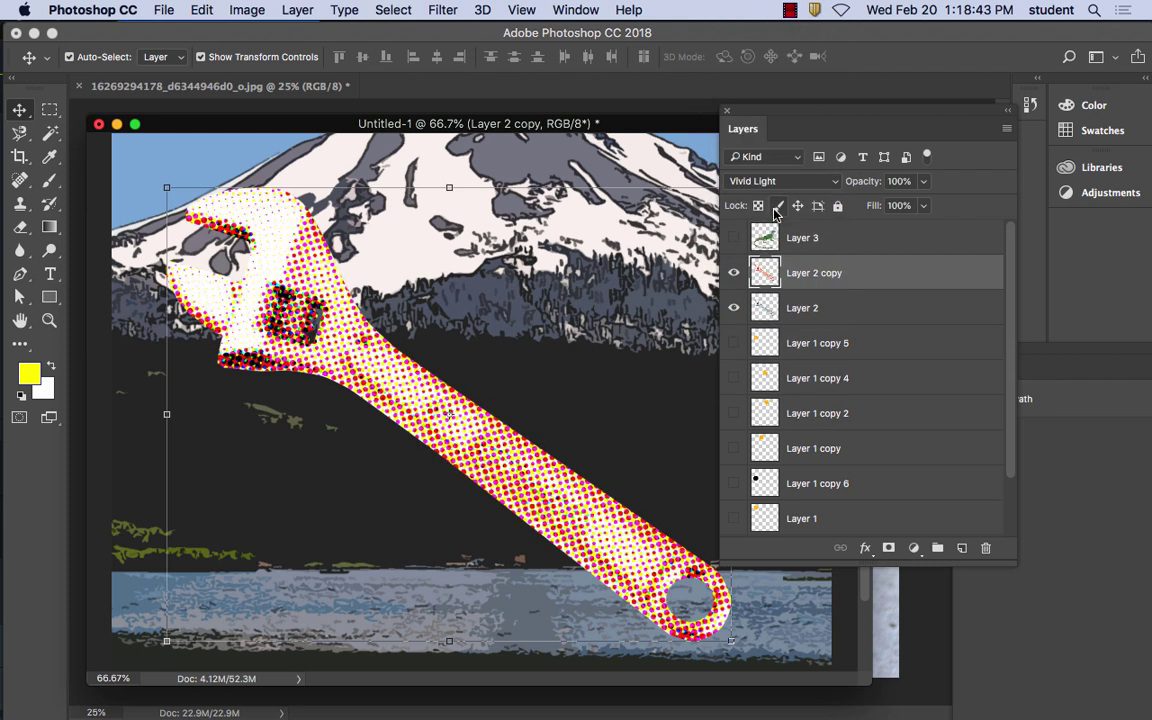
pyautogui.click(780, 183)
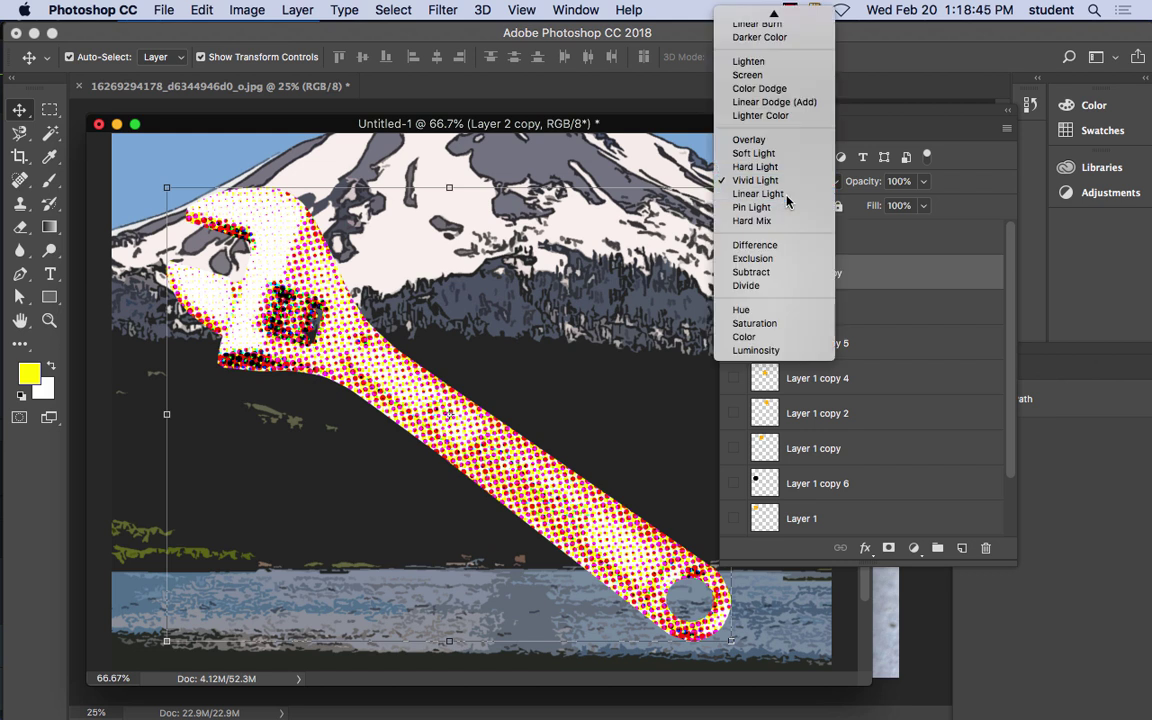
pyautogui.click(787, 201)
pyautogui.click(783, 182)
pyautogui.click(785, 191)
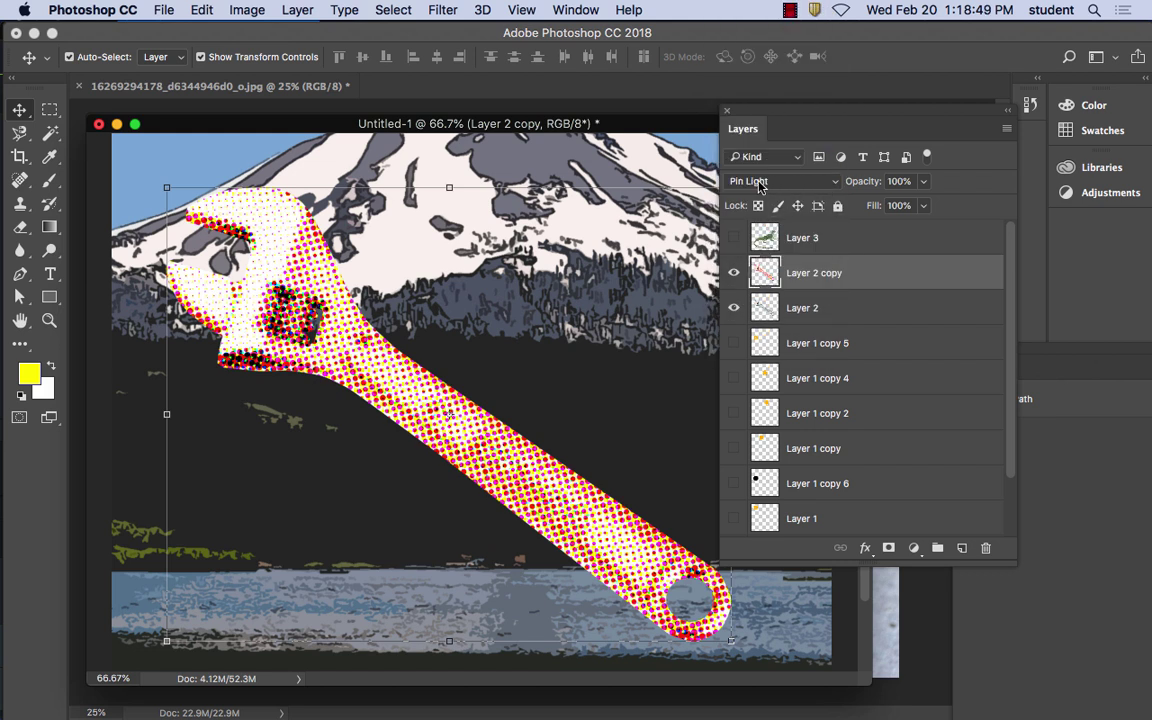
pyautogui.click(923, 181)
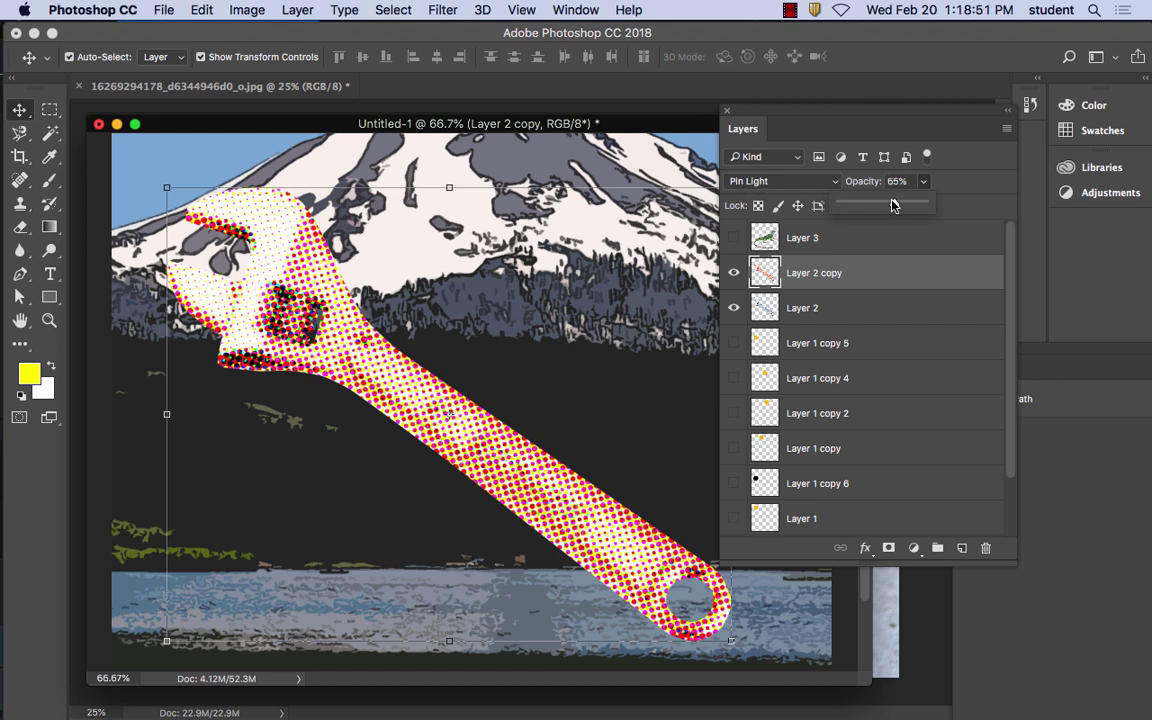
# Lower Layer 2 copy's opacity to 51%, keeping the Pin Light blend mode
pyautogui.moveTo(895, 203)
pyautogui.mouseDown()
pyautogui.moveTo(861, 205)
pyautogui.moveTo(883, 203)
pyautogui.mouseUp()
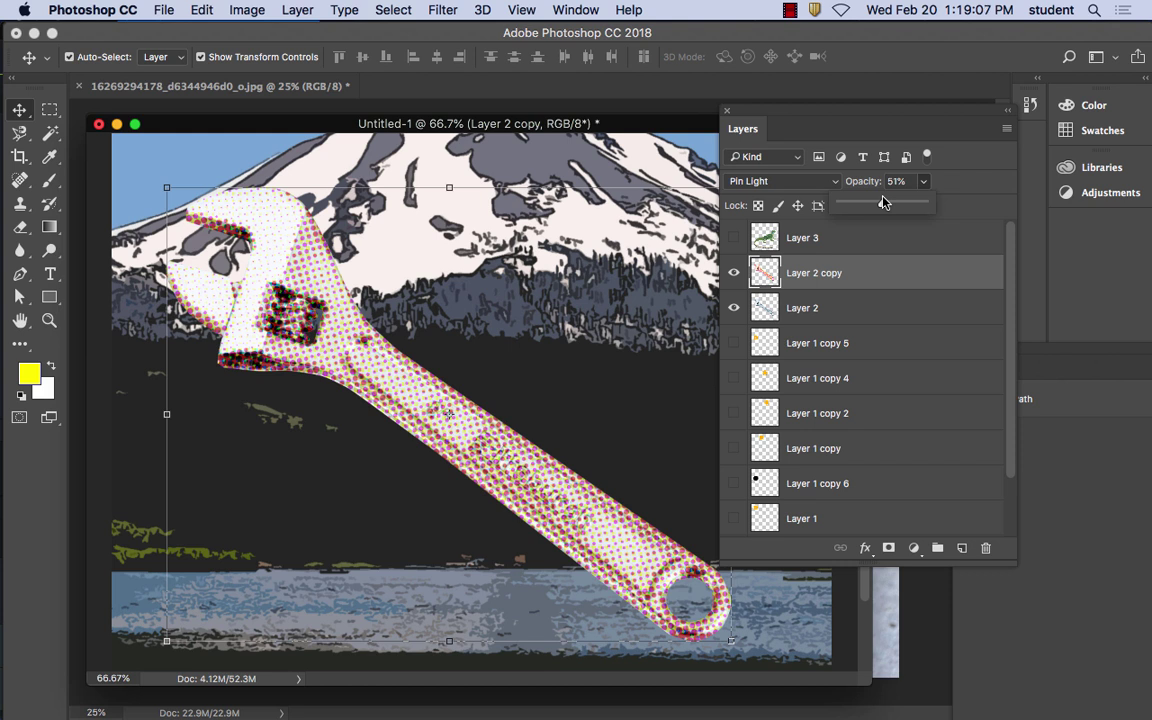
pyautogui.click(772, 182)
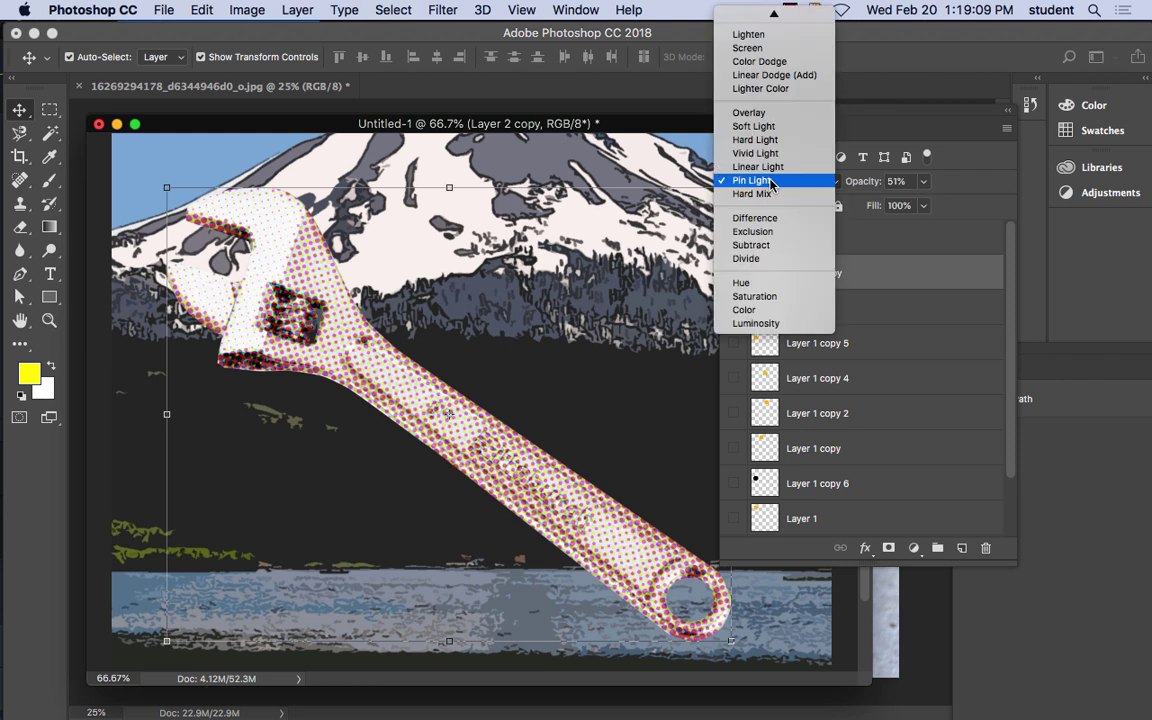
pyautogui.click(770, 181)
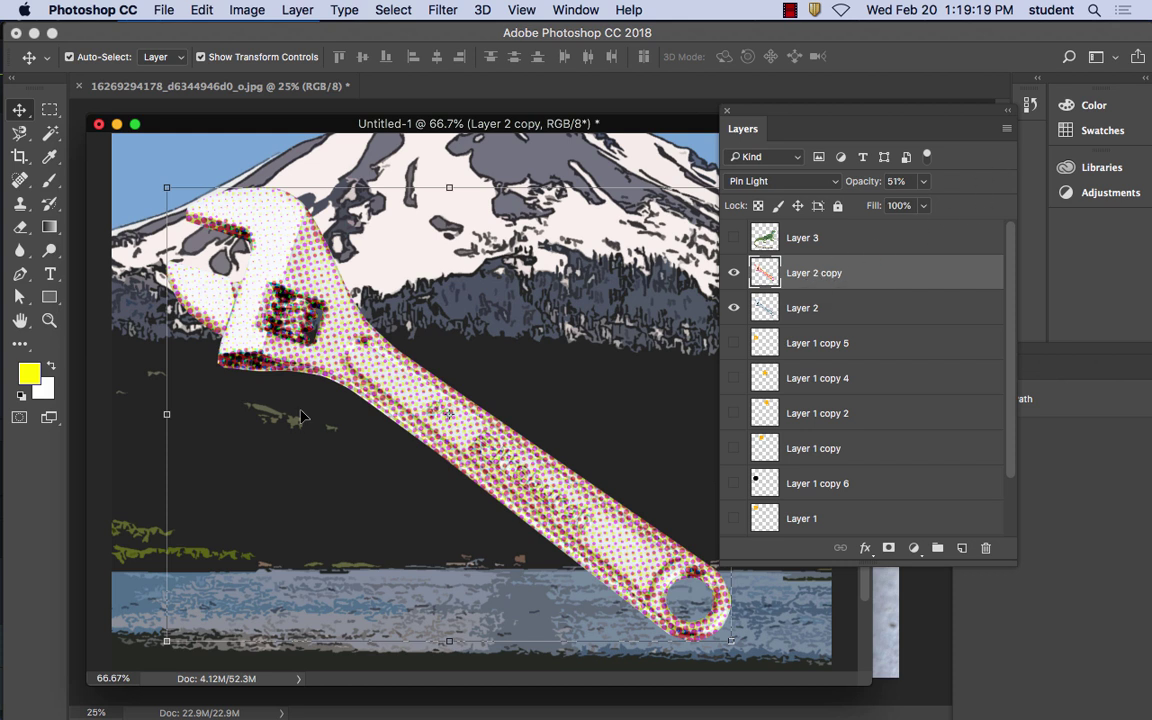
# Merge the wrench copy down into Layer 2, shift the merged wrench, and zoom out
pyautogui.click(1007, 128)
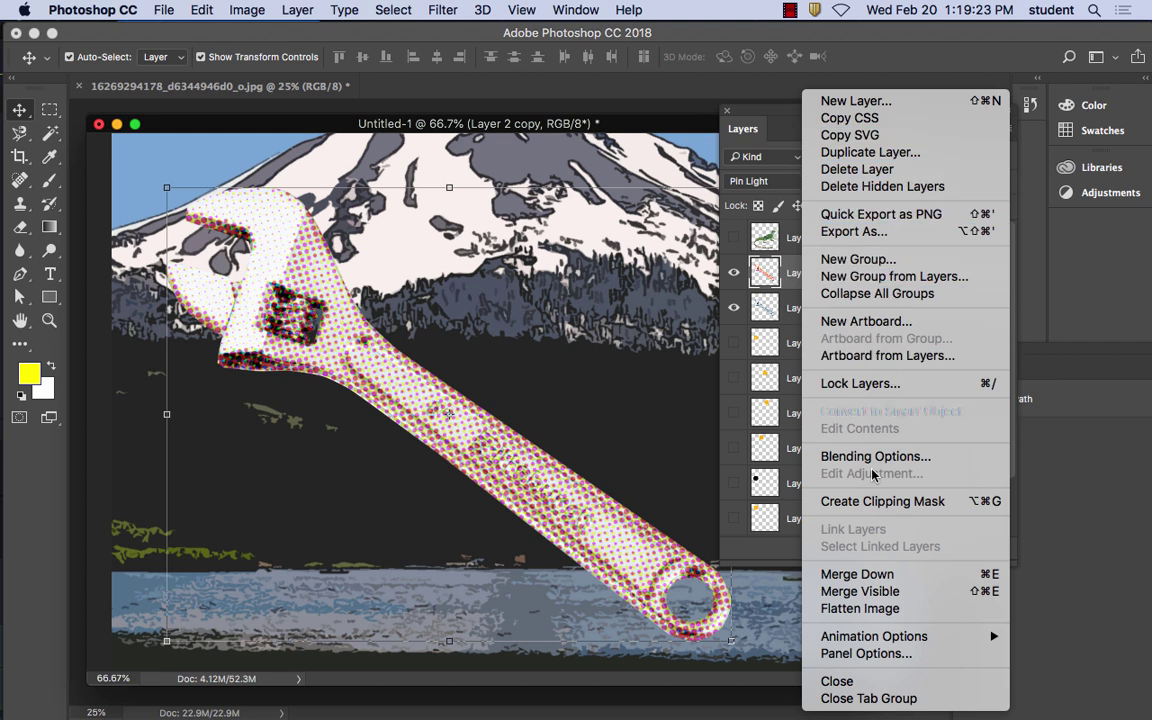
pyautogui.click(892, 576)
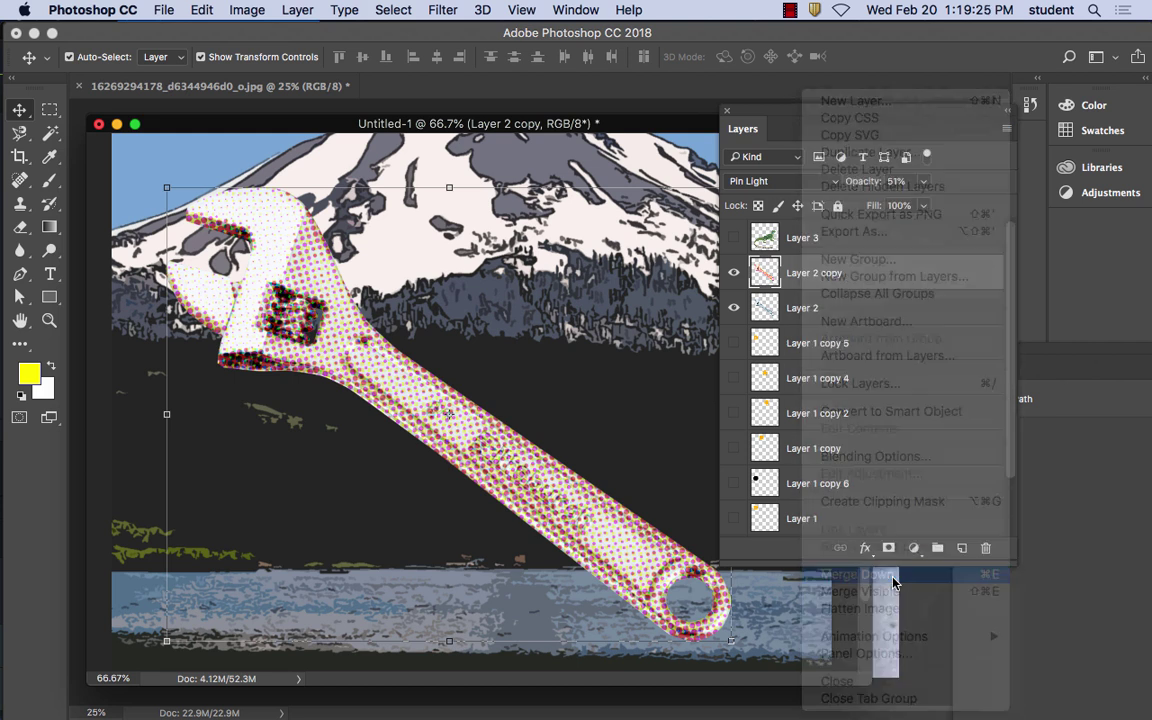
pyautogui.moveTo(347, 364); pyautogui.dragTo(455, 378)
pyautogui.press('super+minus')
pyautogui.press('super+minus')
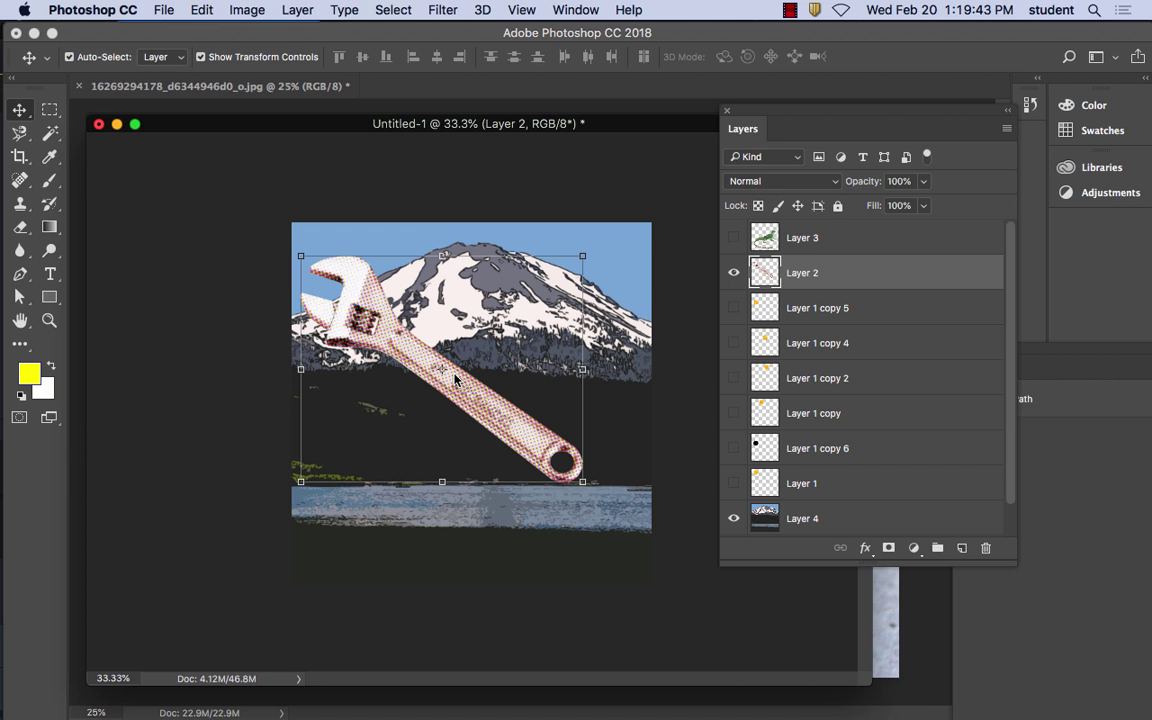
# Alt-drag the wrench into a Layer 2 copy and nudge it to overlap the original
pyautogui.moveTo(455, 379); pyautogui.dragTo(507, 380)
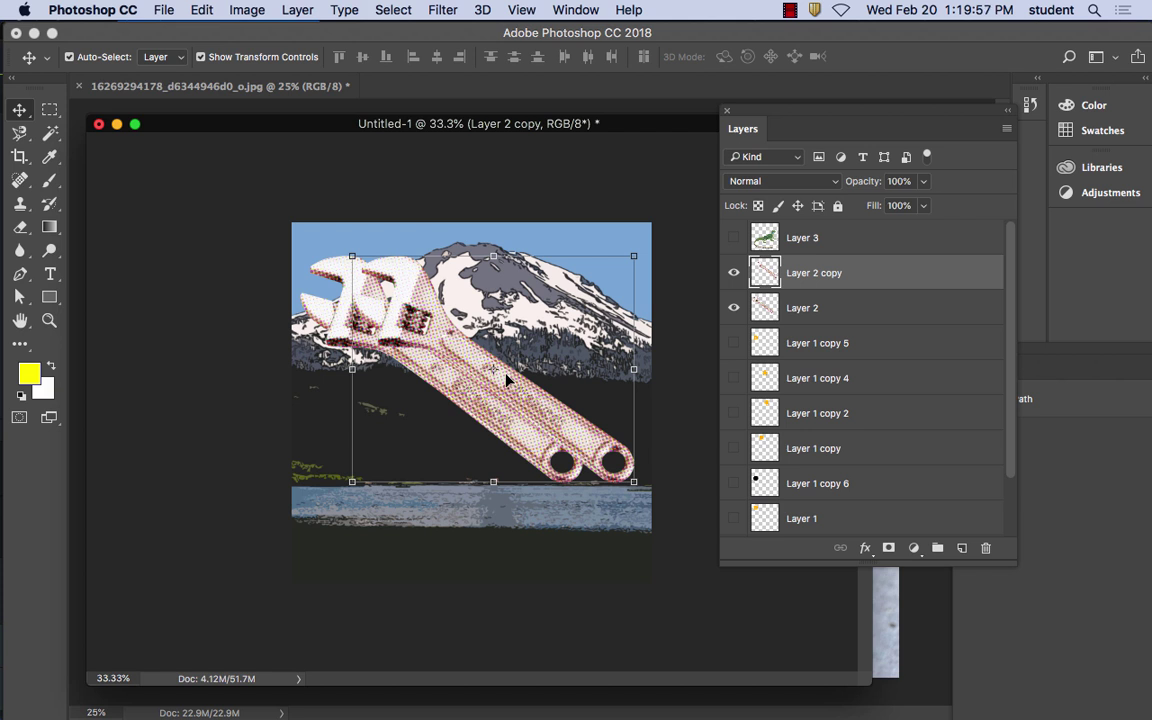
pyautogui.moveTo(458, 359)
pyautogui.mouseDown()
pyautogui.moveTo(451, 318)
pyautogui.moveTo(466, 347)
pyautogui.moveTo(431, 345)
pyautogui.moveTo(452, 352)
pyautogui.mouseUp()
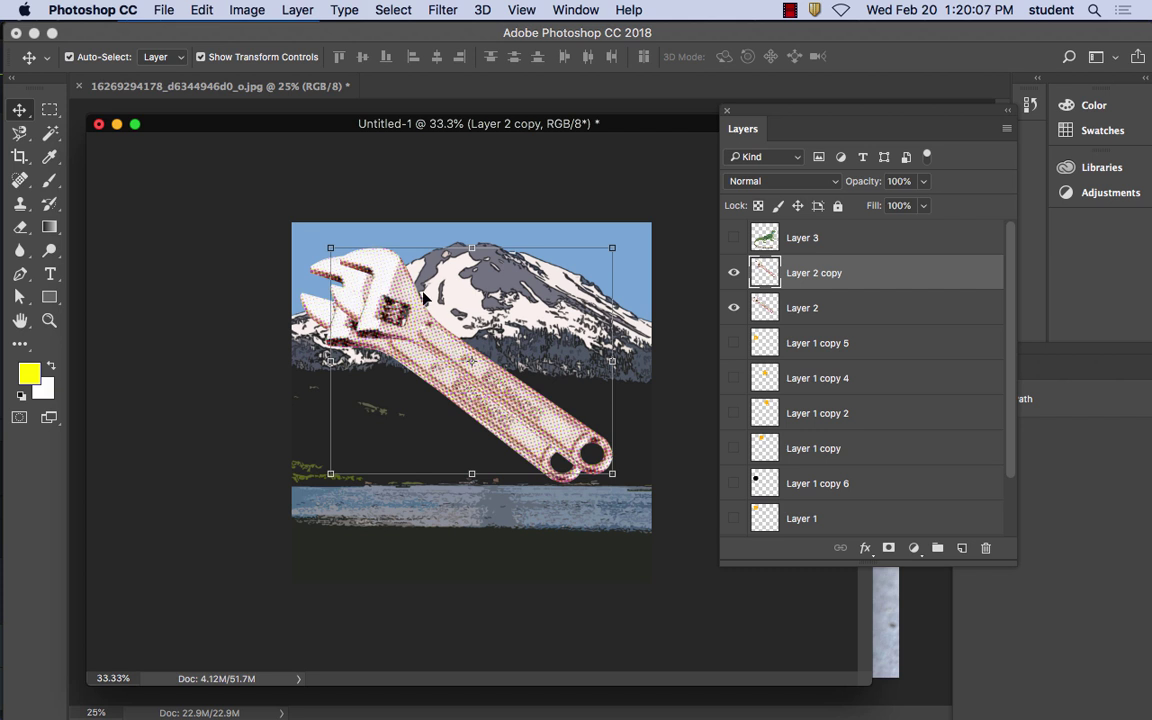
# Flip Layer 2 copy vertically, undo that, then flip it horizontally instead
pyautogui.click(204, 9)
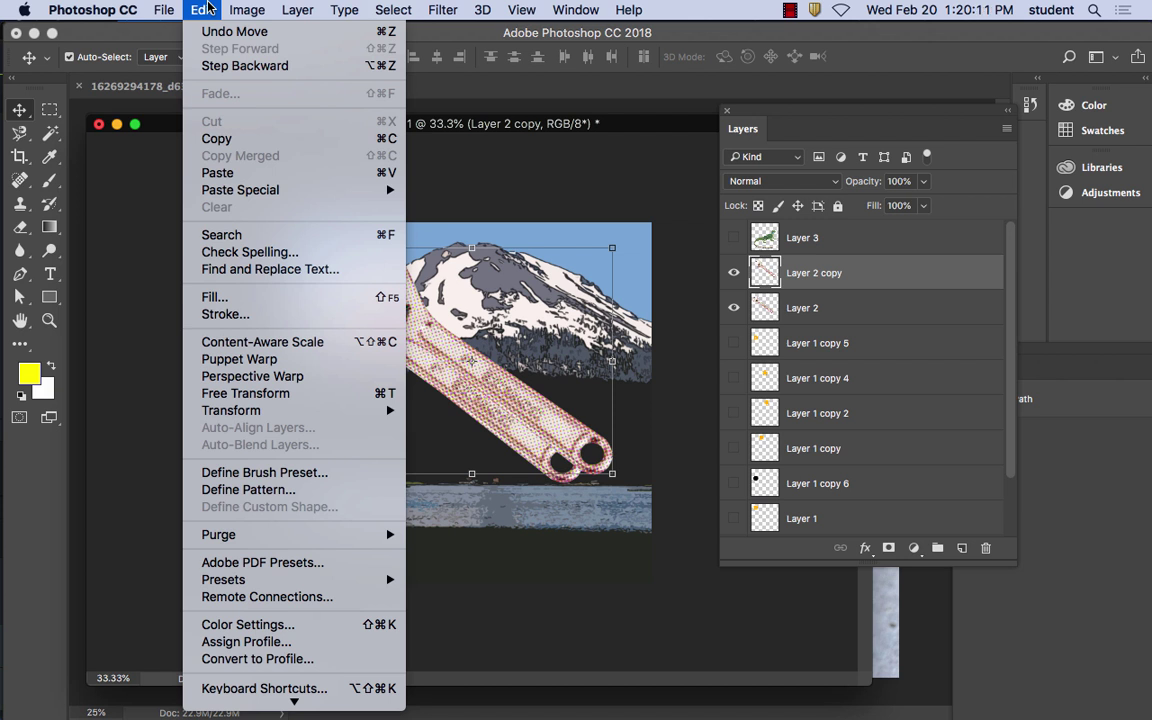
pyautogui.moveTo(255, 412)
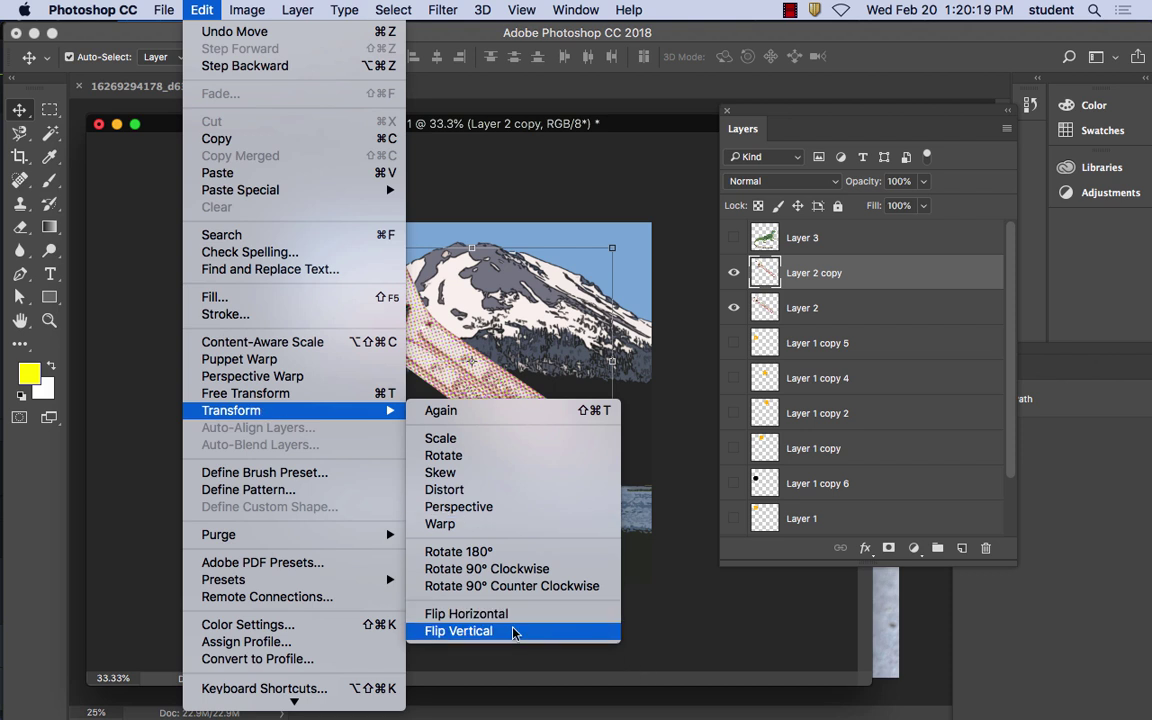
pyautogui.click(512, 631)
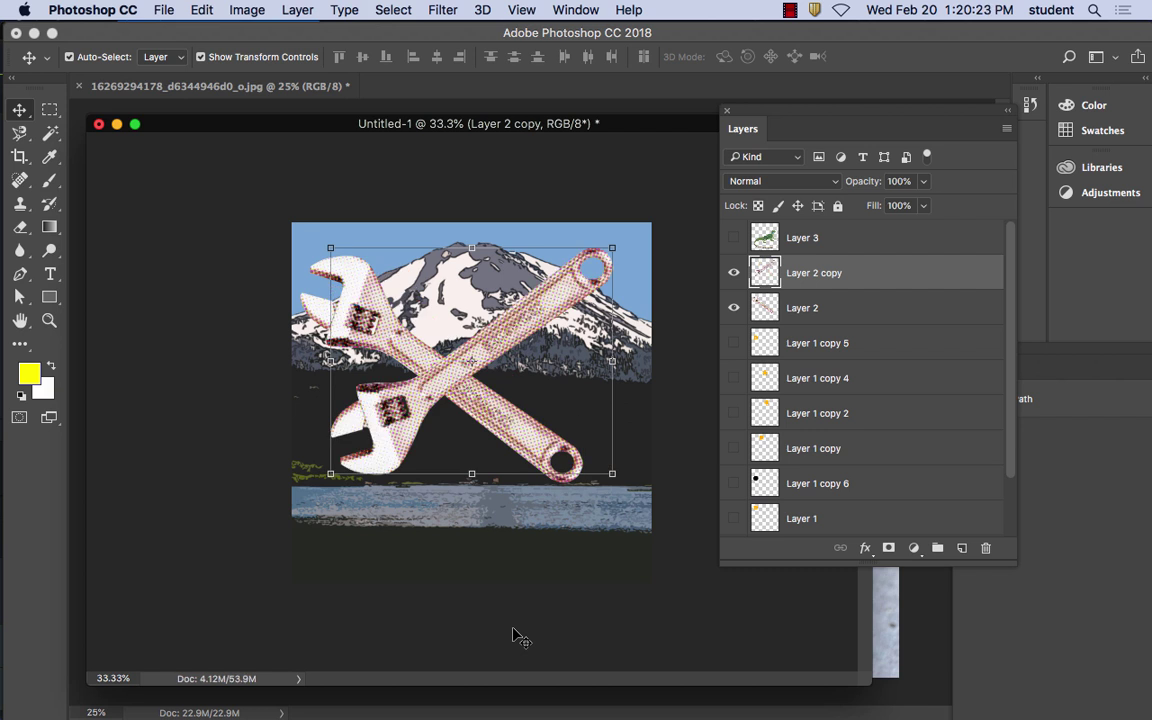
pyautogui.click(202, 10)
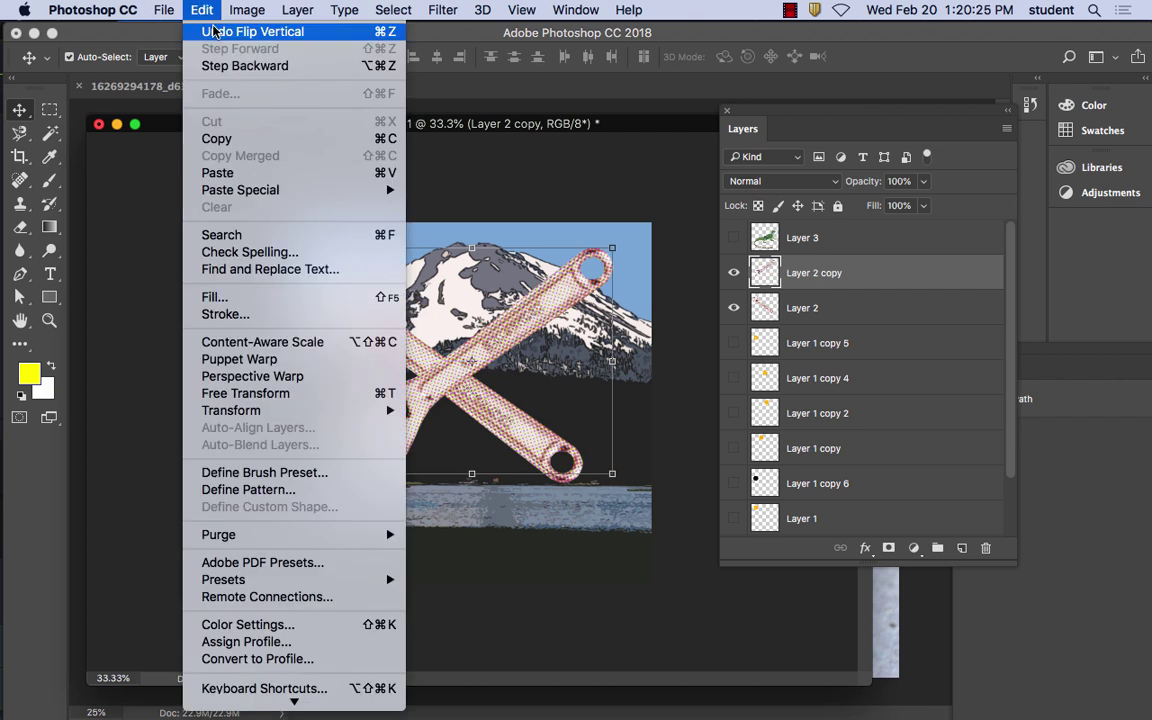
pyautogui.click(230, 31)
pyautogui.click(203, 9)
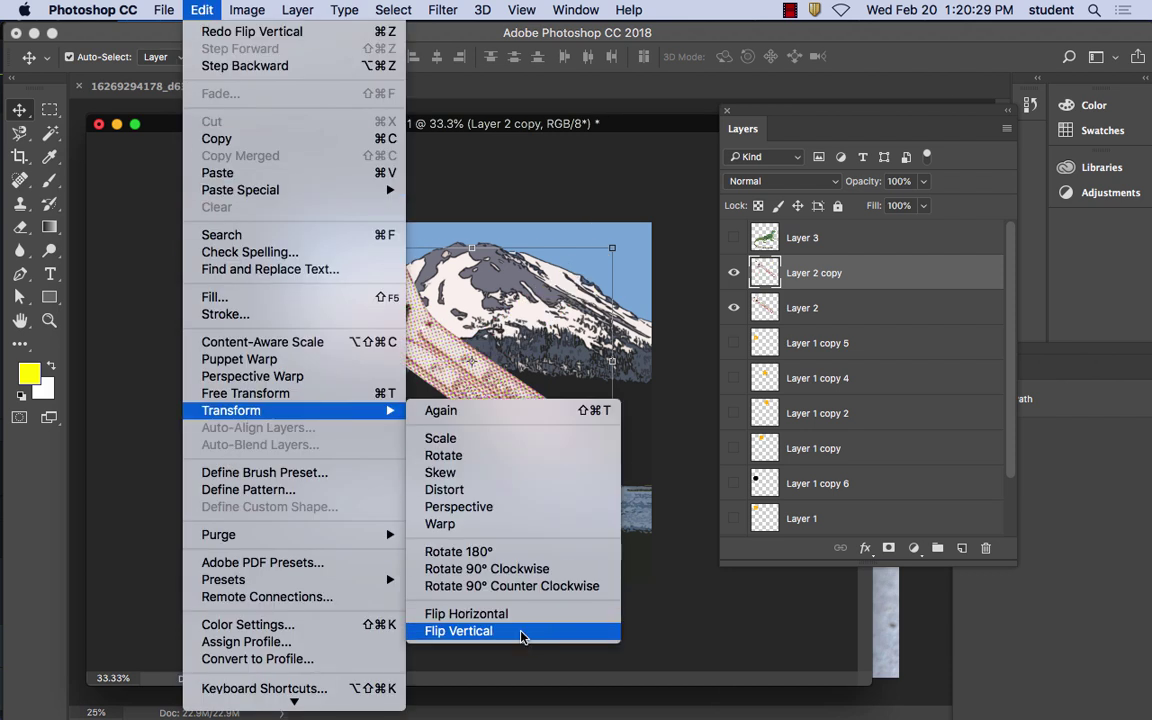
pyautogui.click(518, 619)
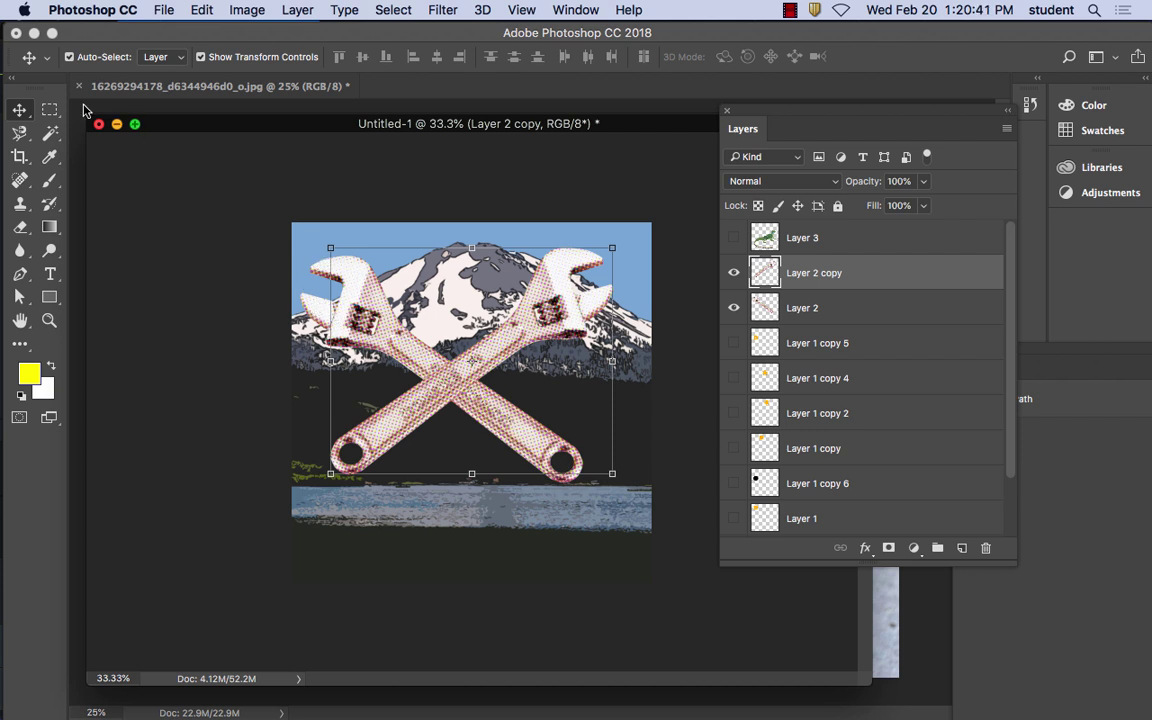
# Select Layer 2, hide both wrench layers and show the lizard on Layer 3
pyautogui.click(524, 422)
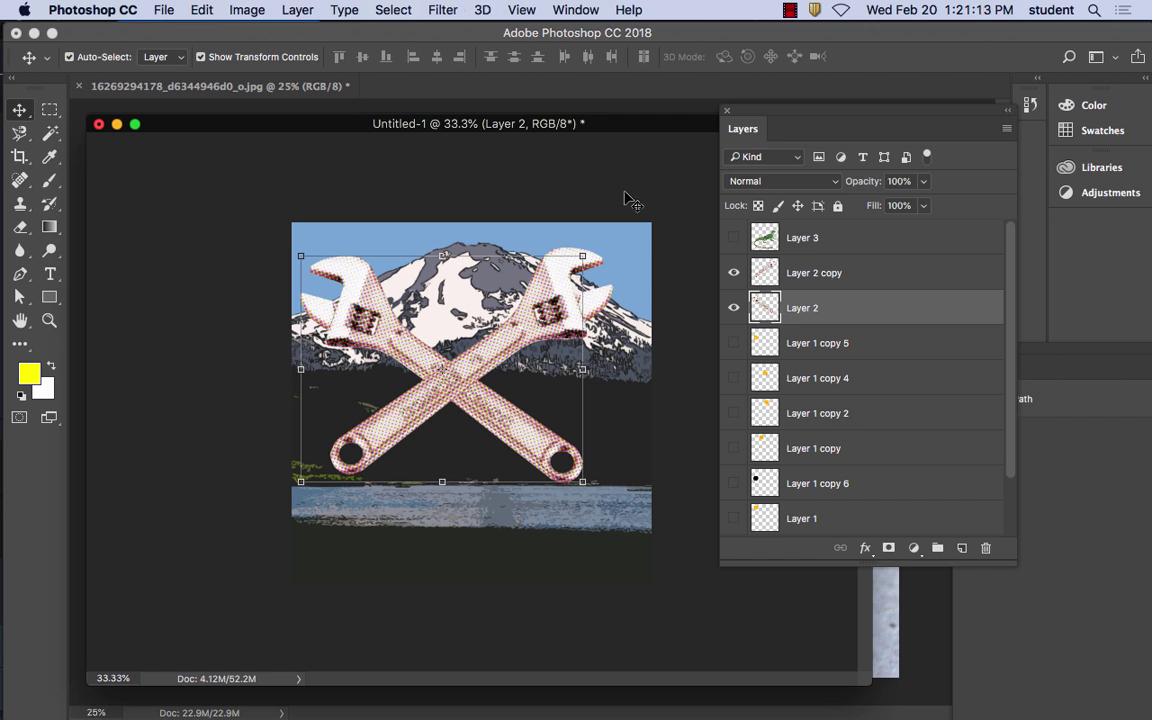
pyautogui.click(734, 344)
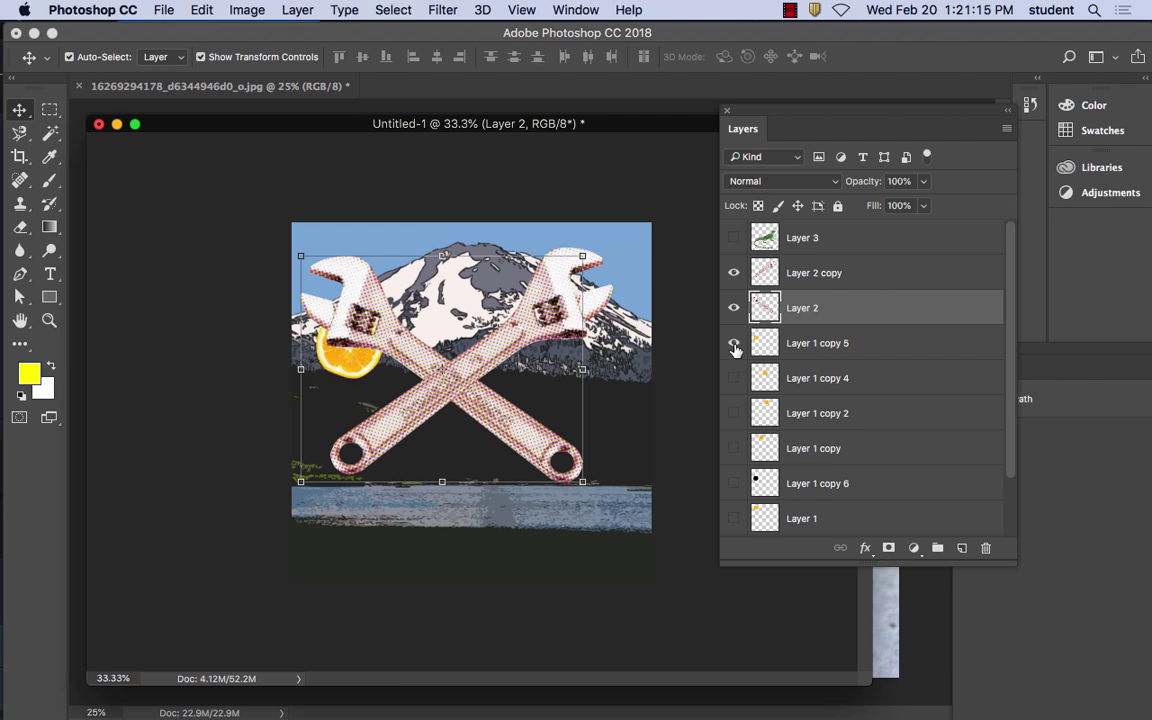
pyautogui.click(734, 308)
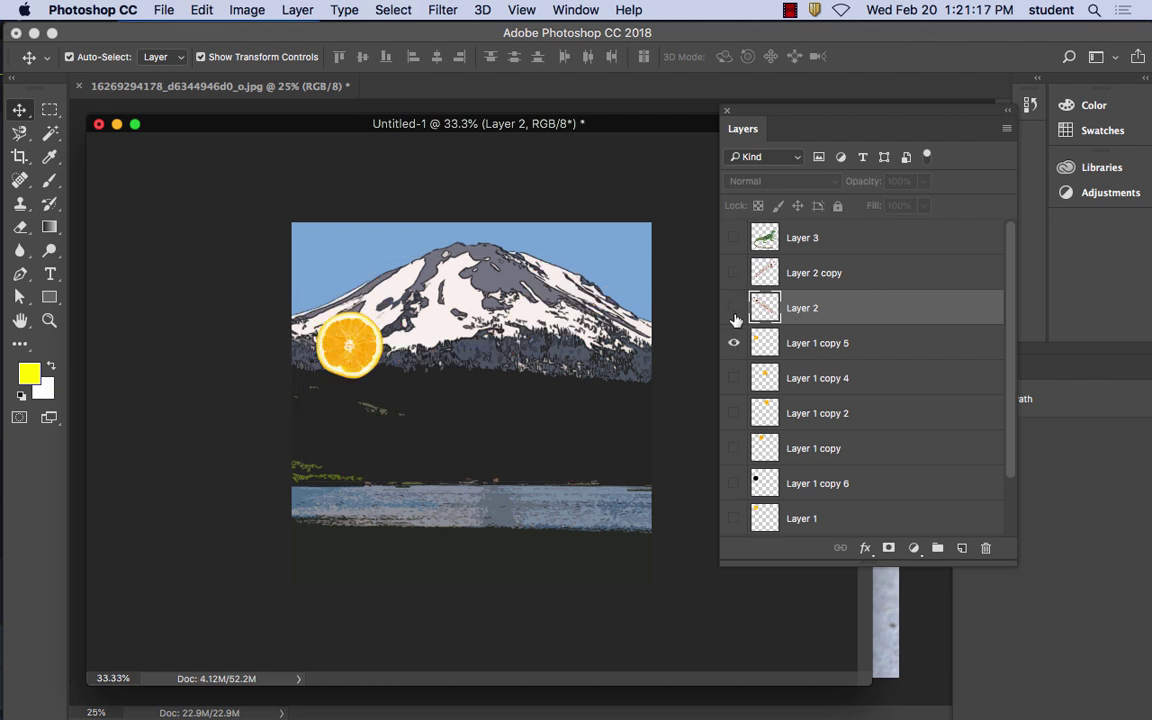
pyautogui.click(734, 238)
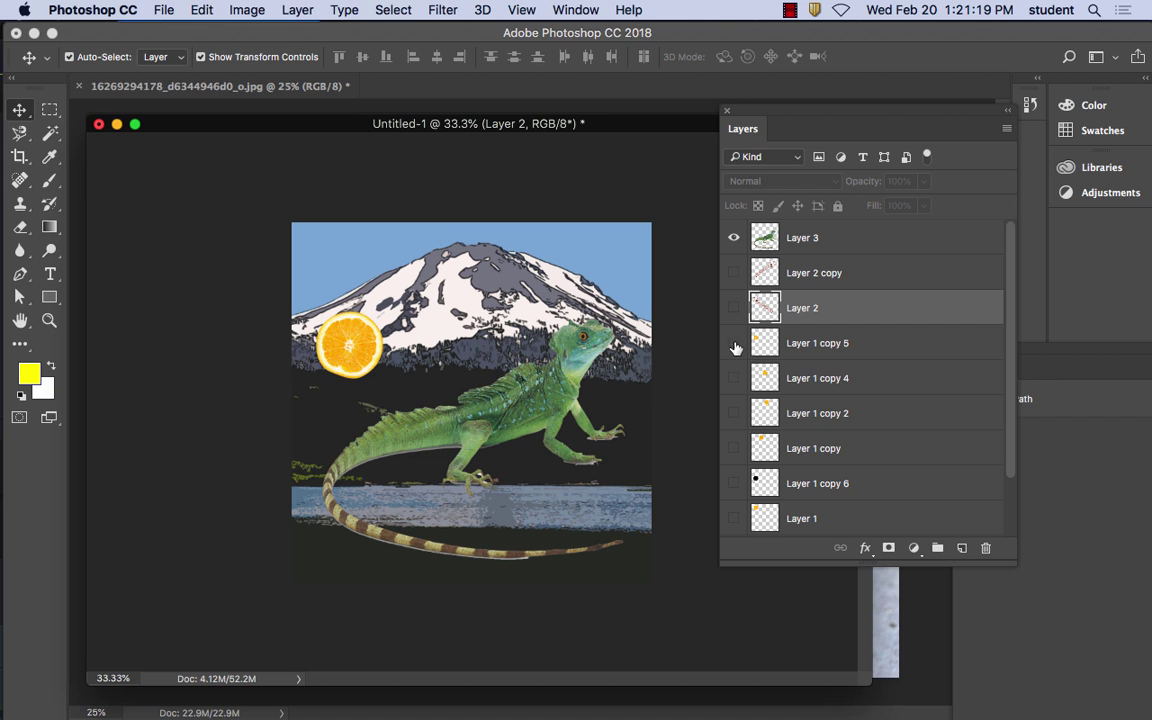
pyautogui.click(734, 343)
# Move the lizard up and left, zoom to 50%, and reach Filter > Distort > ZigZag
pyautogui.moveTo(540, 400); pyautogui.dragTo(520, 336)
pyautogui.press('super+equal')
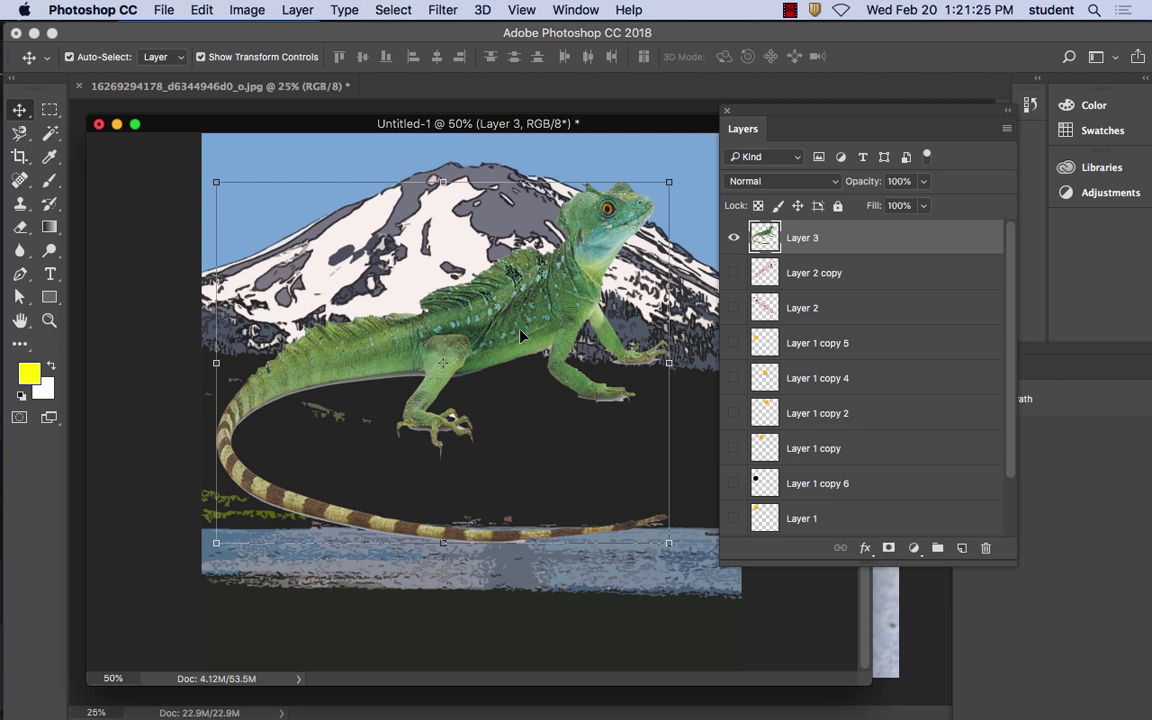
pyautogui.click(443, 10)
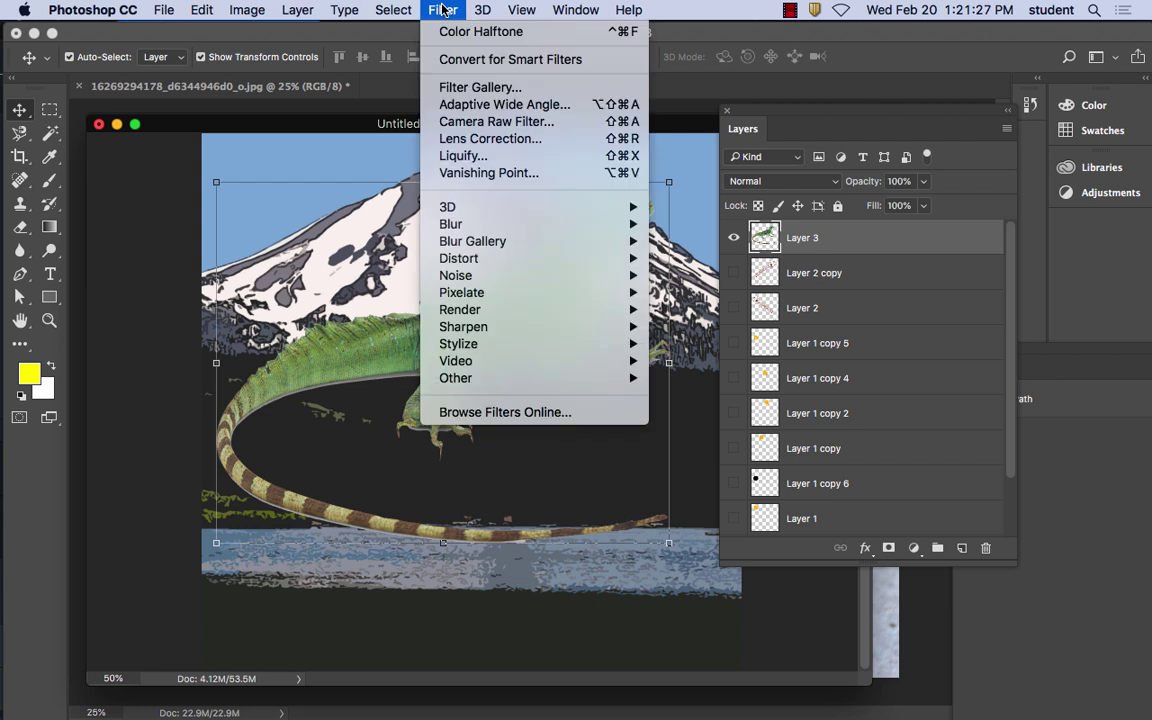
pyautogui.moveTo(494, 348)
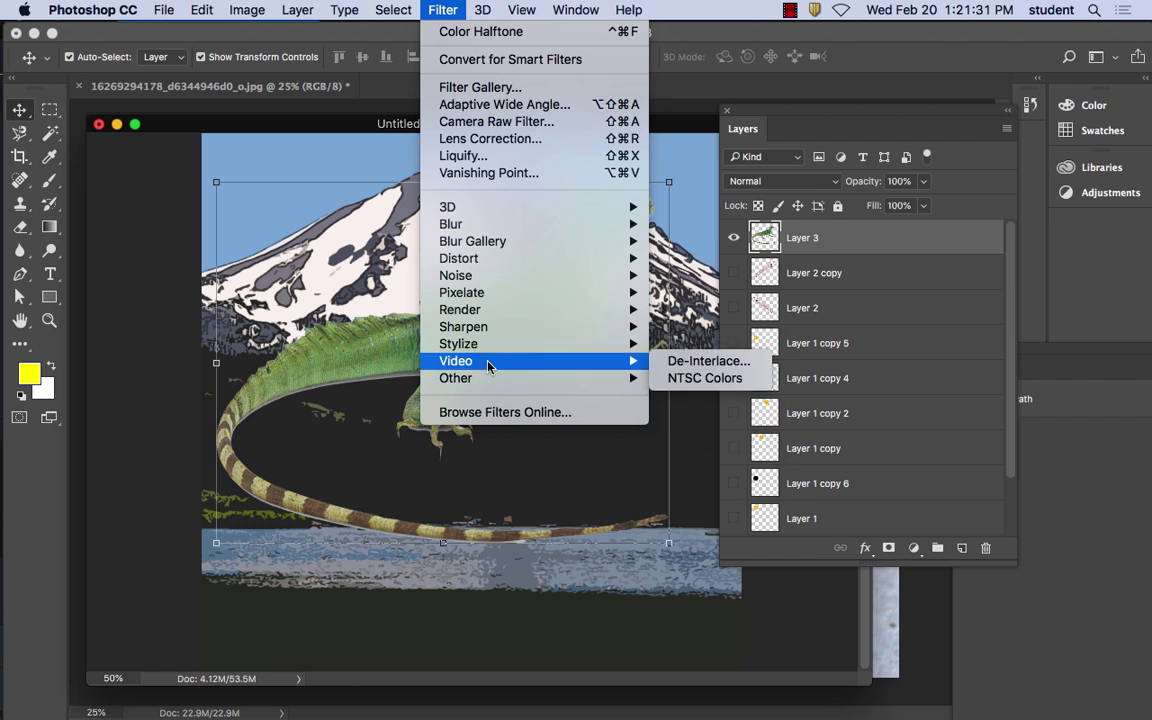
pyautogui.moveTo(490, 387)
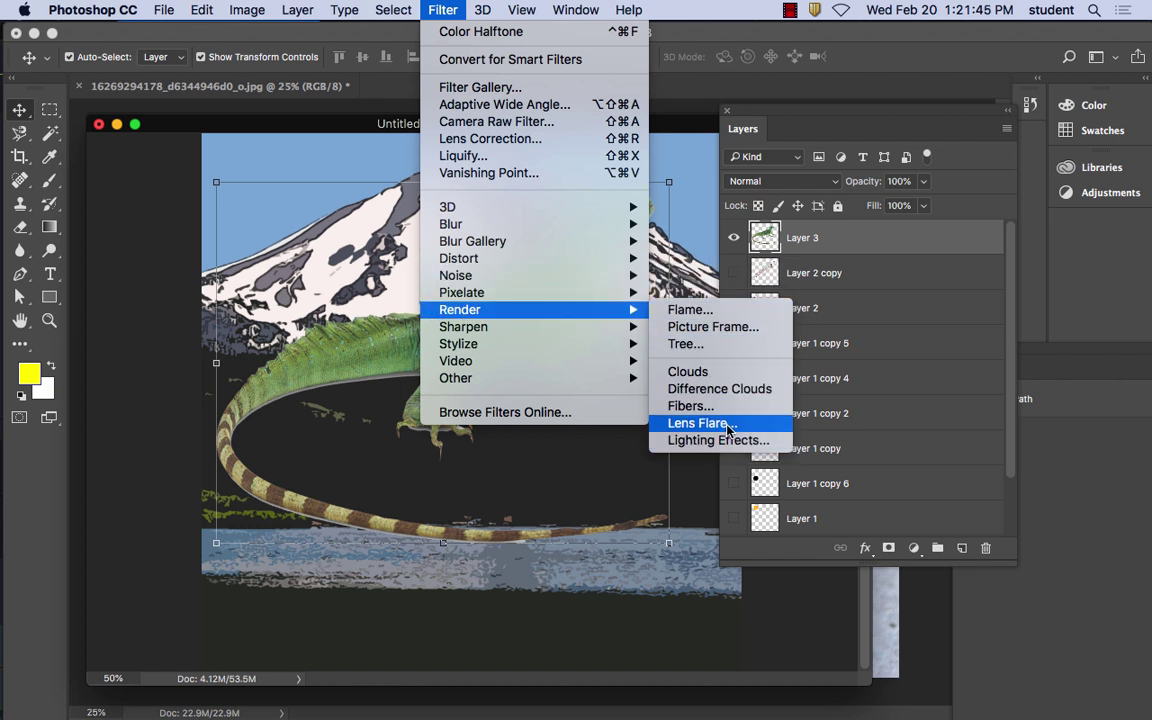
pyautogui.moveTo(503, 294)
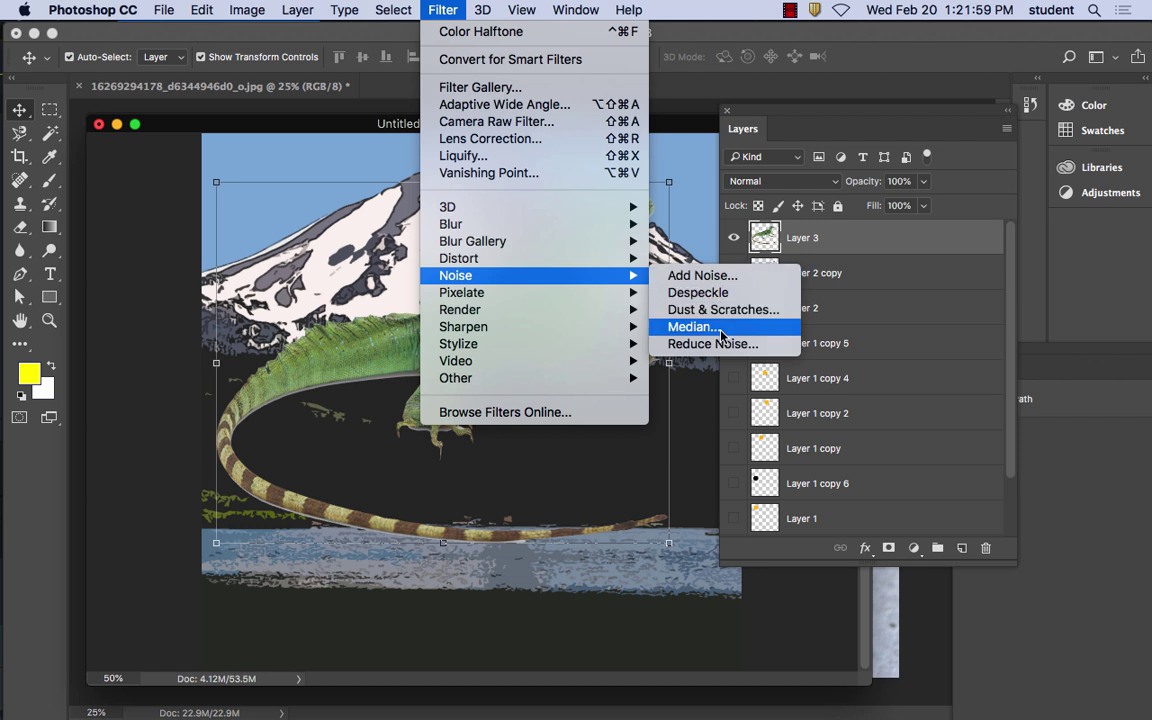
pyautogui.moveTo(531, 258)
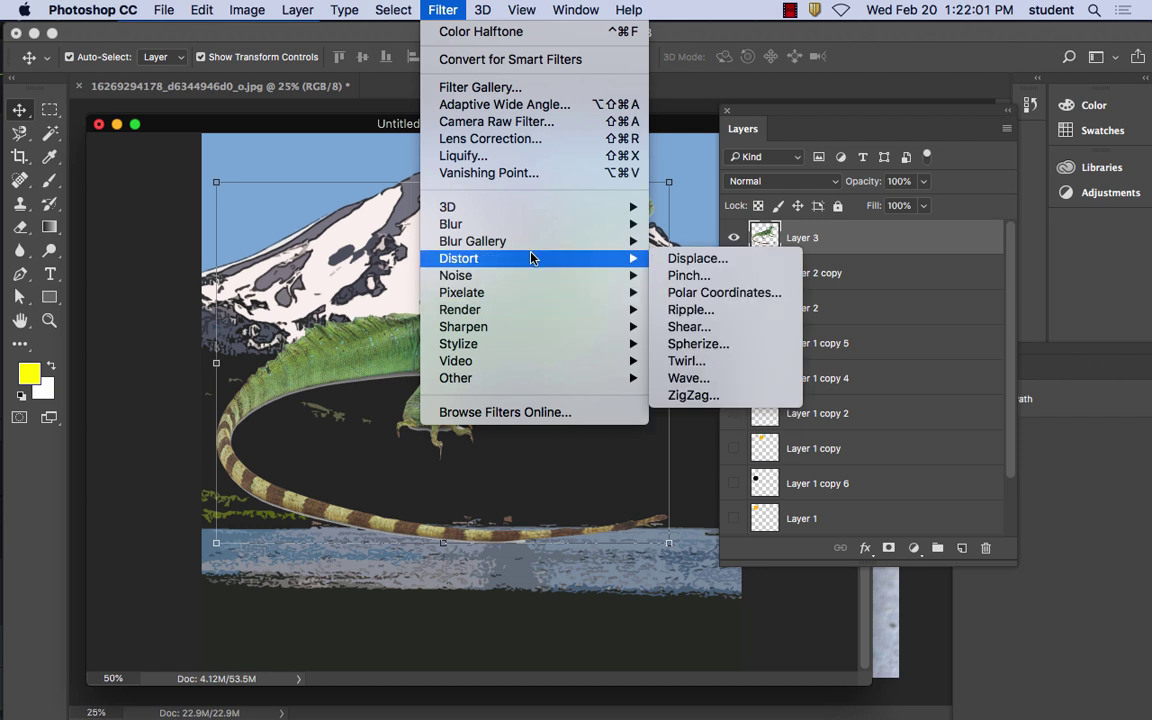
# Apply a Pond Ripples ZigZag with amount 44 and 3 ridges to the lizard
pyautogui.click(708, 397)
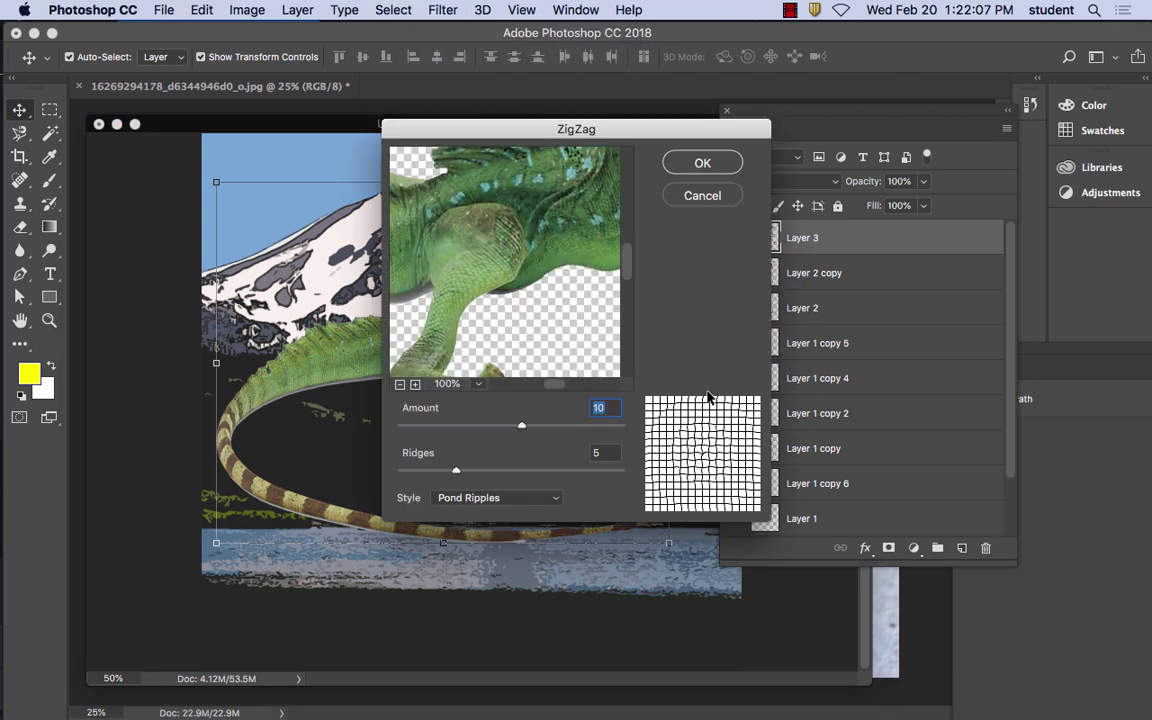
pyautogui.moveTo(471, 191); pyautogui.dragTo(505, 383)
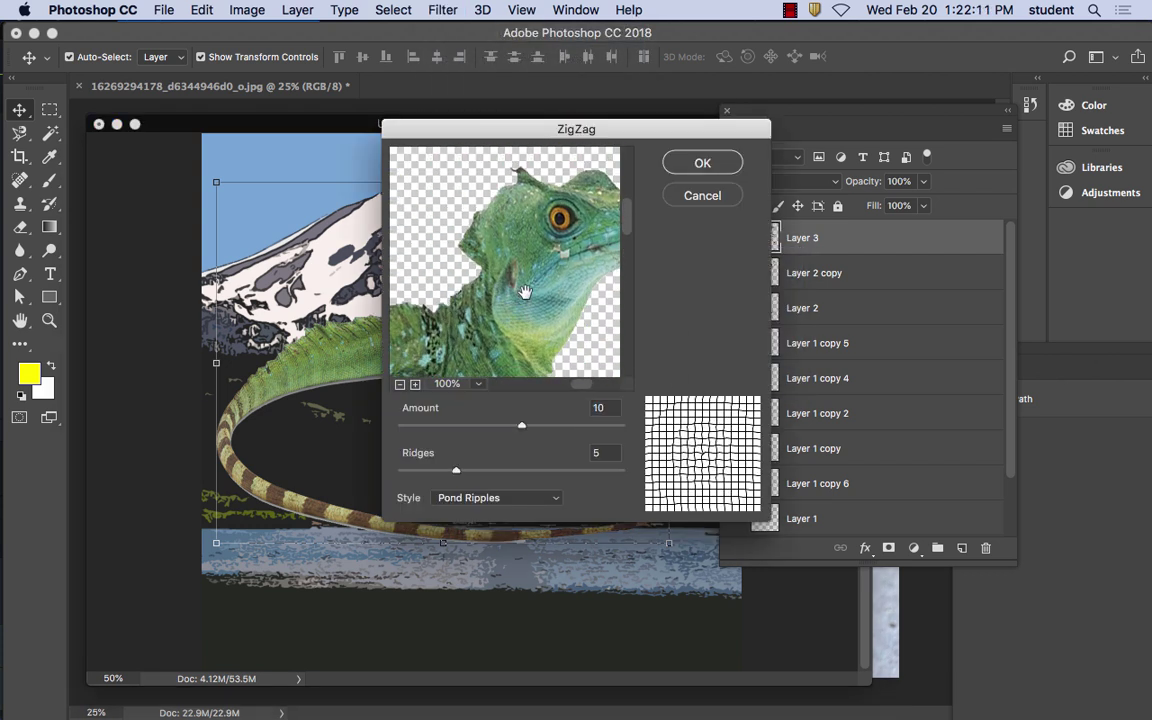
pyautogui.moveTo(526, 430); pyautogui.dragTo(559, 427)
pyautogui.moveTo(452, 472); pyautogui.dragTo(430, 470)
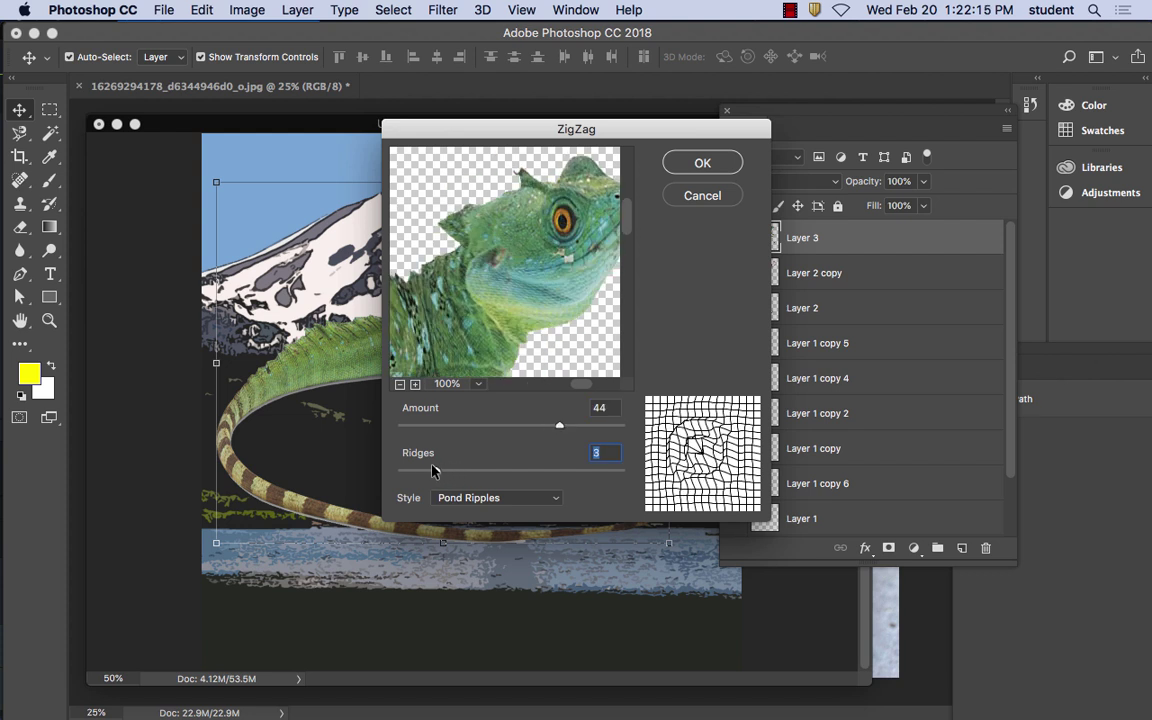
pyautogui.click(708, 163)
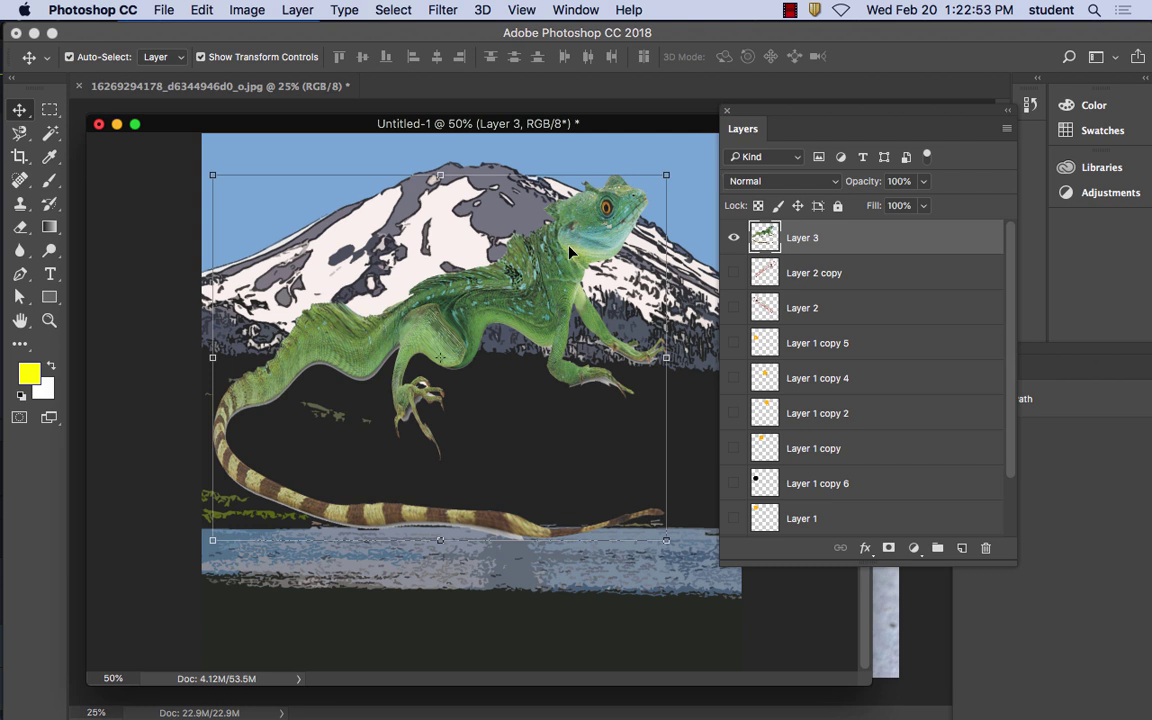
# Move the lizard toward the bottom, select Layer 4, and start typing text over the sky
pyautogui.moveTo(511, 220); pyautogui.dragTo(598, 425)
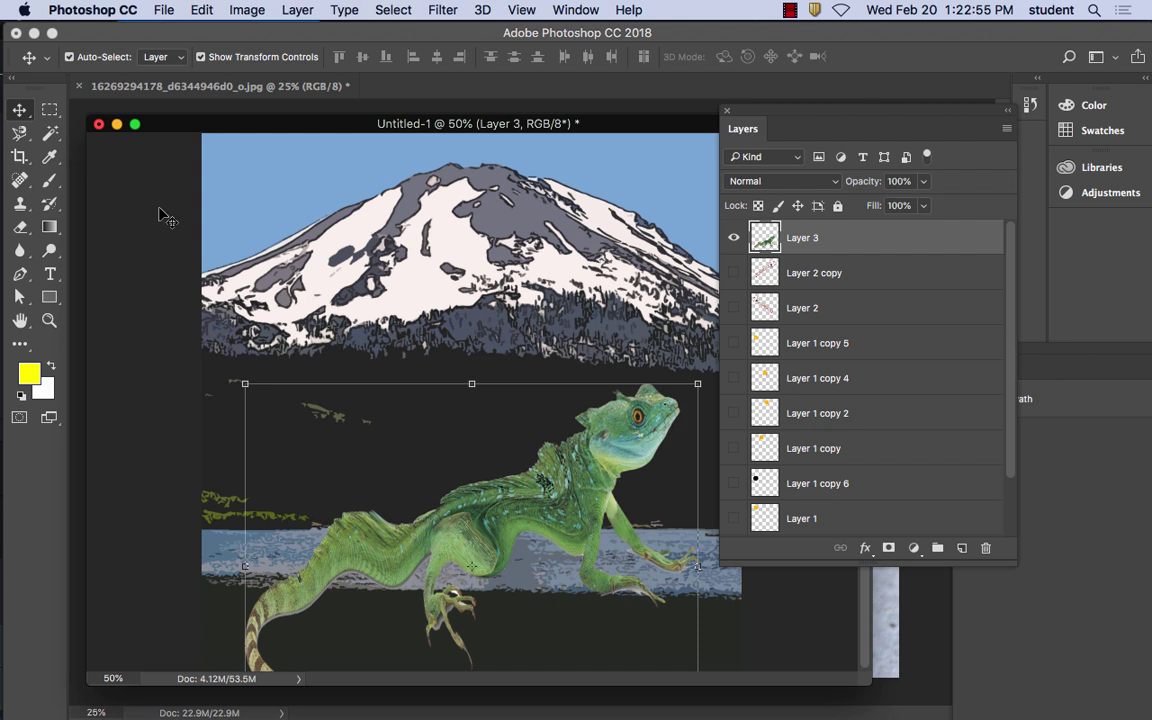
pyautogui.click(293, 215)
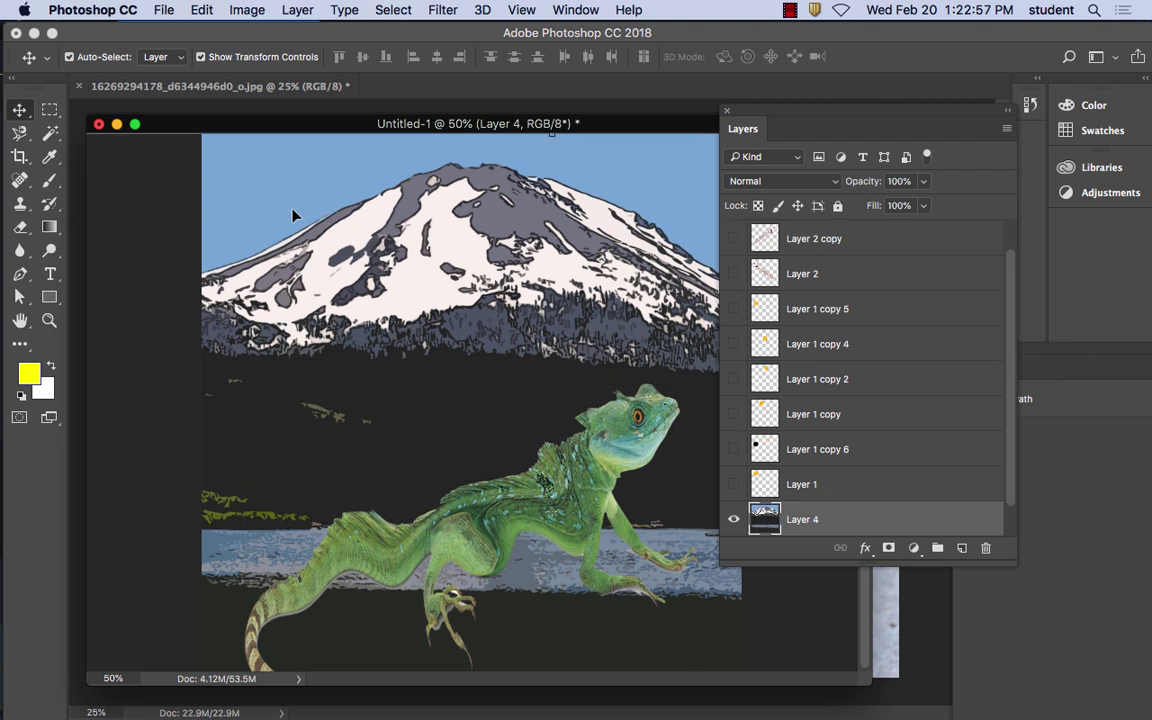
pyautogui.click(50, 273)
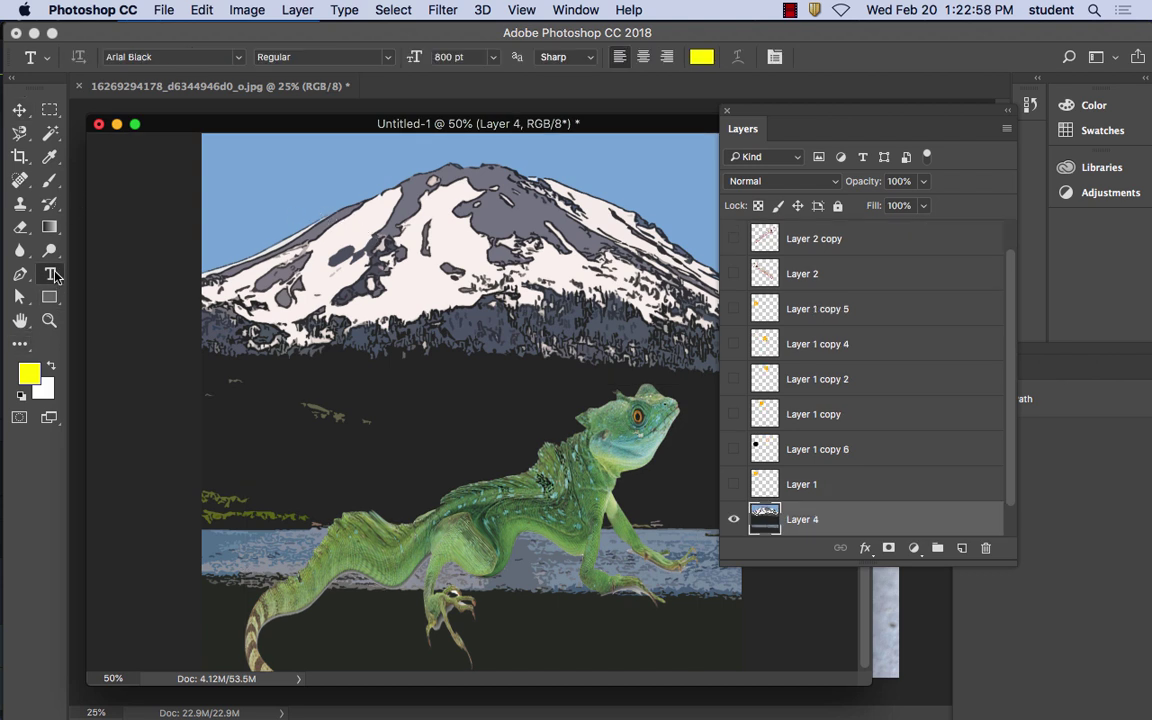
pyautogui.click(301, 228)
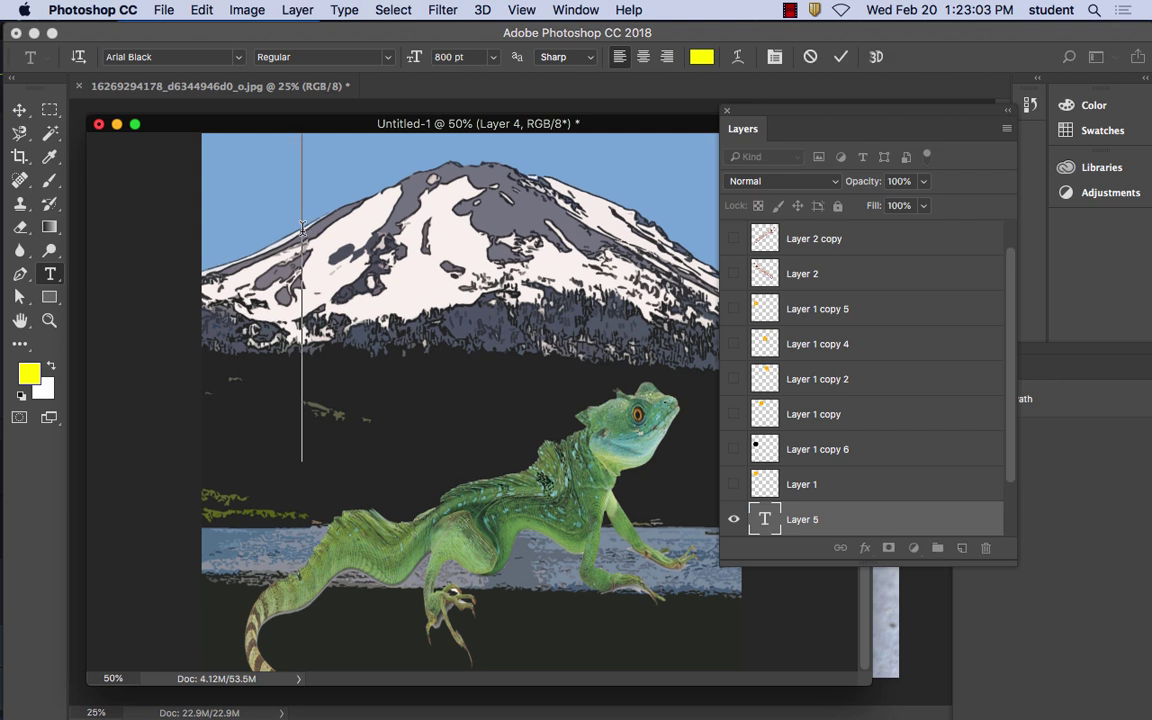
pyautogui.write('O')
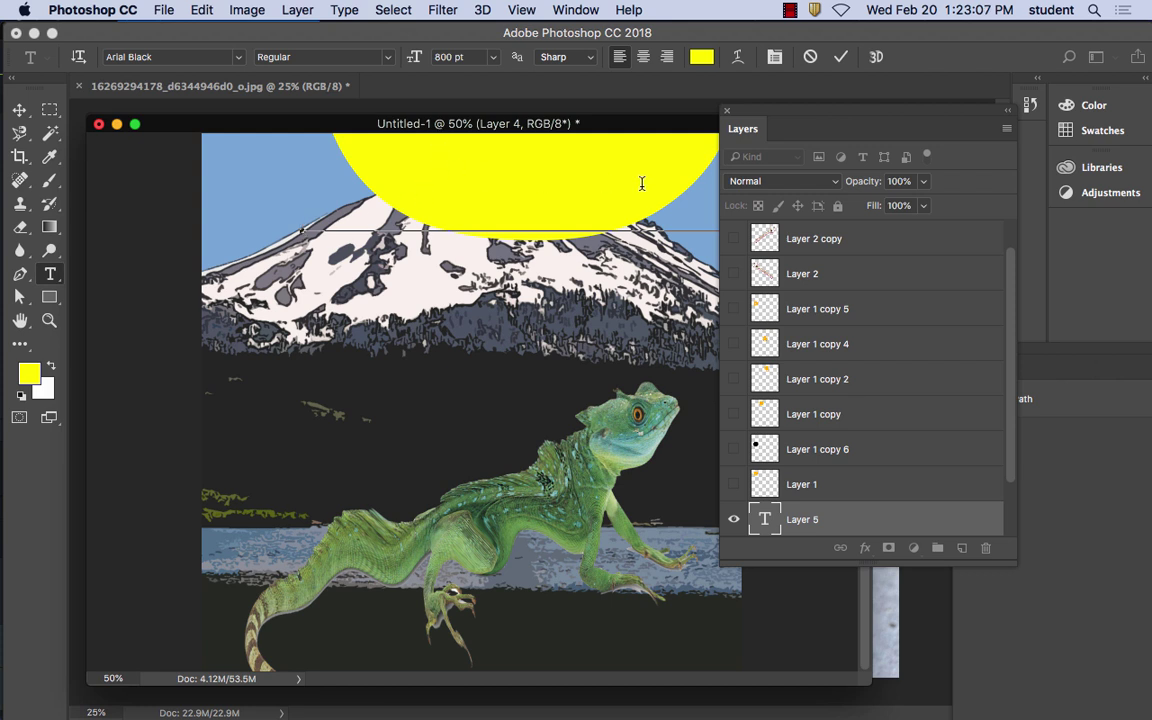
# Settle the text's font size at 18 pt after trying 16, 36 and 24 pt
pyautogui.click(492, 57)
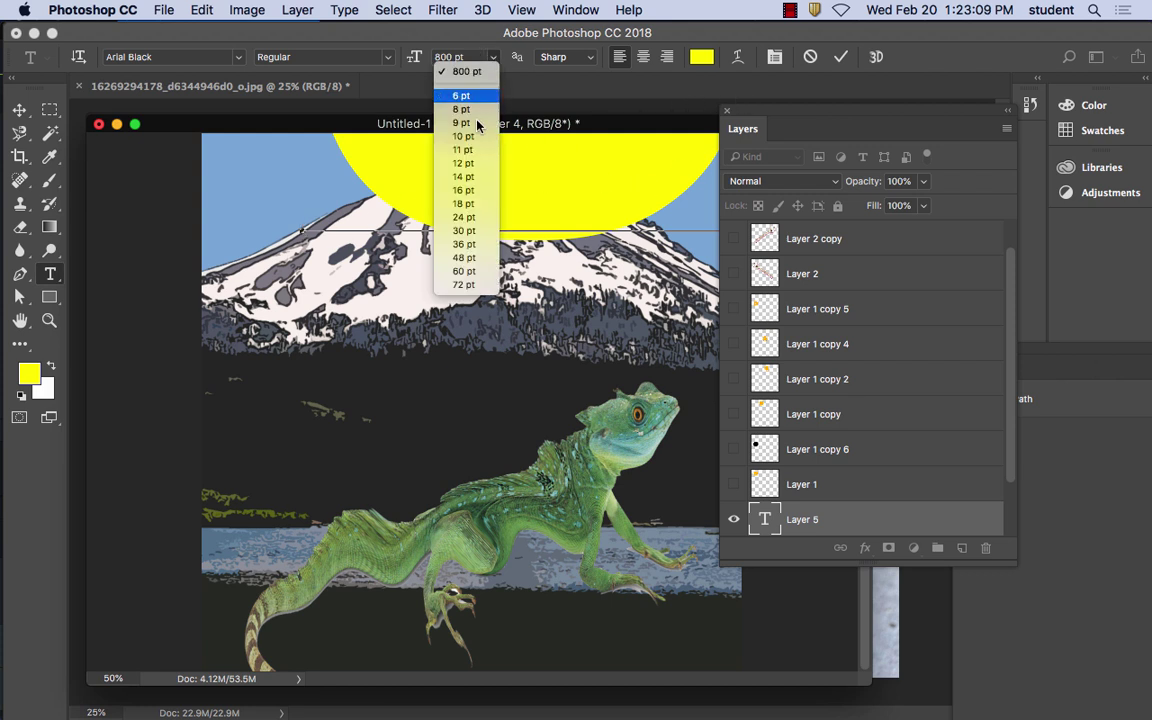
pyautogui.click(465, 203)
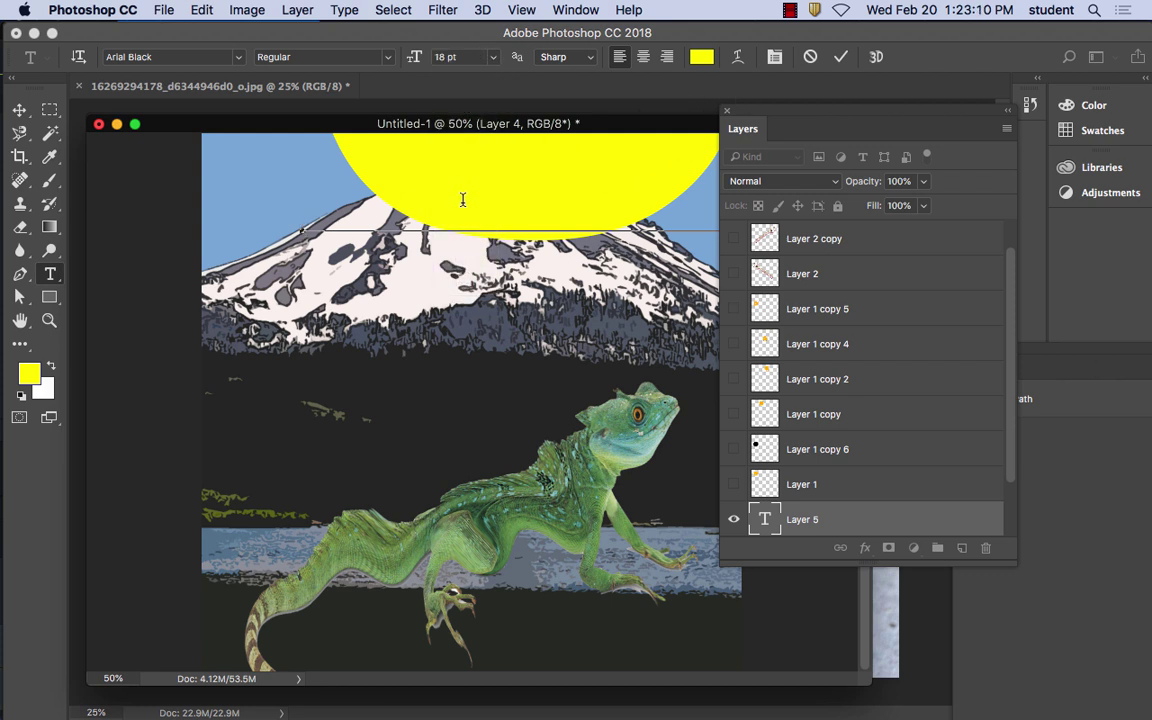
pyautogui.click(302, 220)
pyautogui.hotkey('ctrl', 'a')
pyautogui.click(492, 57)
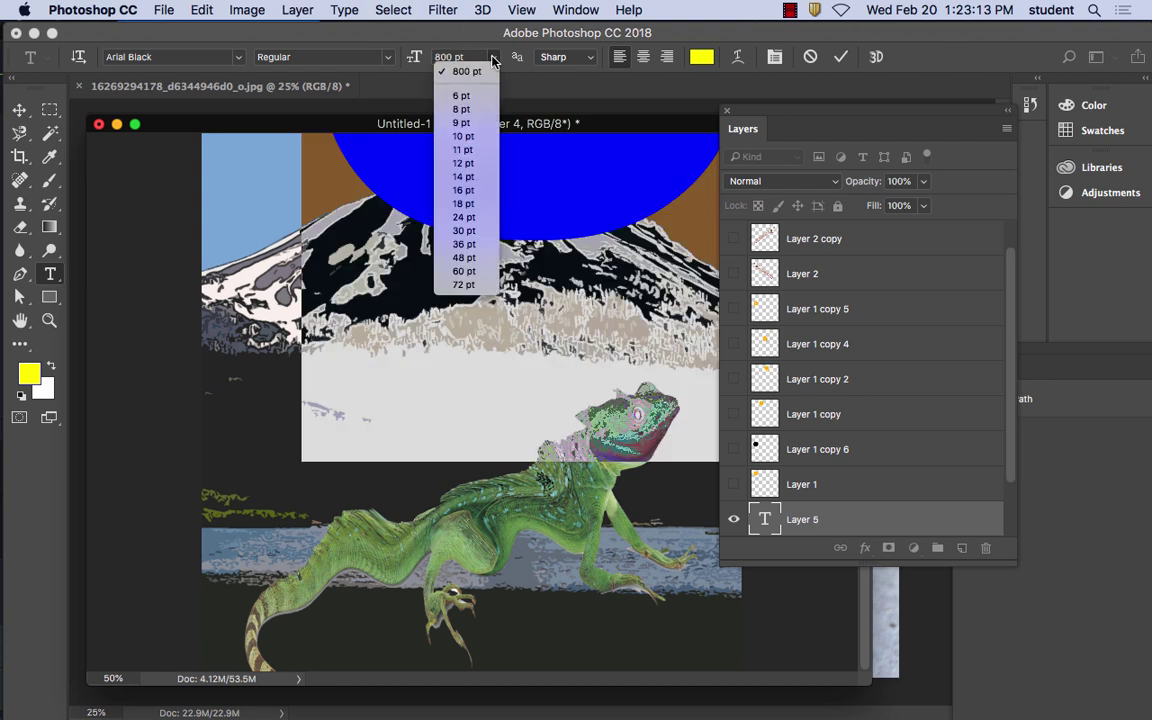
pyautogui.click(463, 190)
pyautogui.click(492, 57)
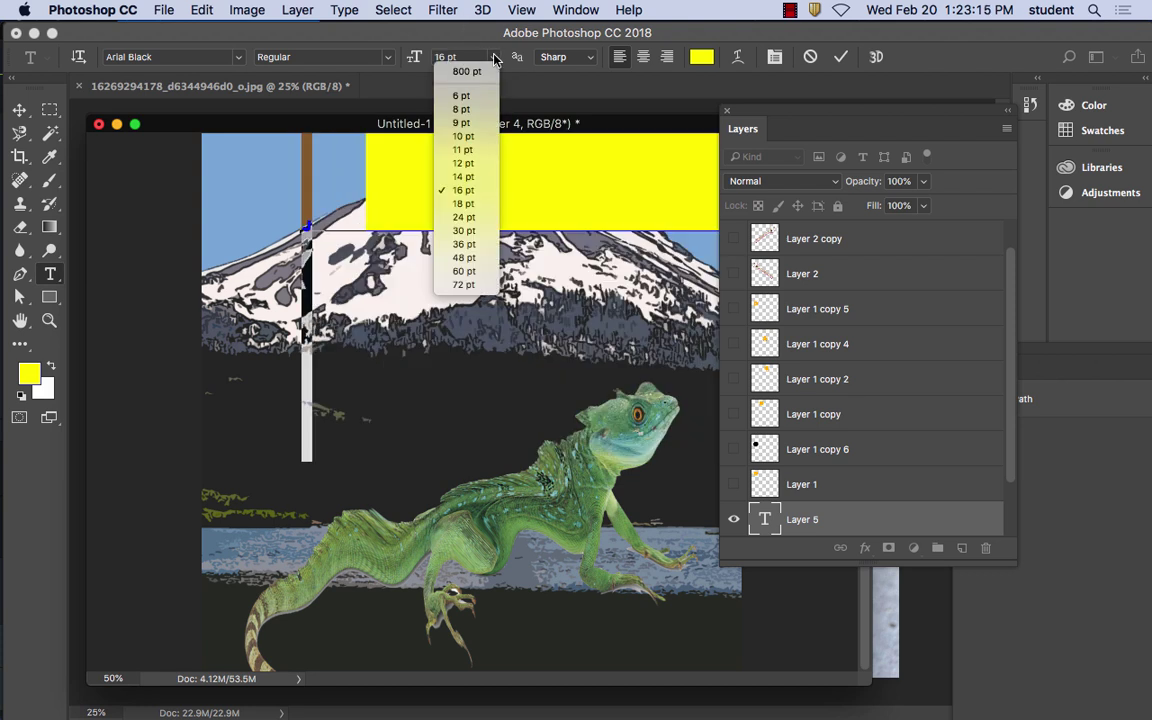
pyautogui.click(462, 244)
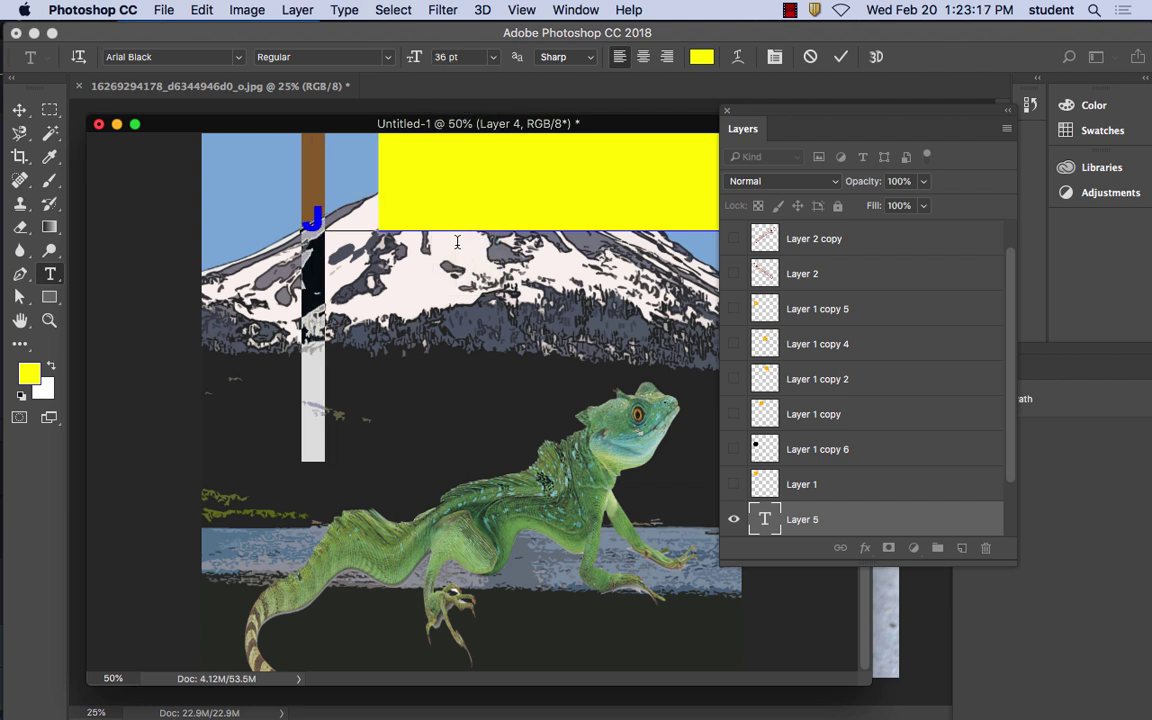
pyautogui.hotkey('ctrl', 'z')
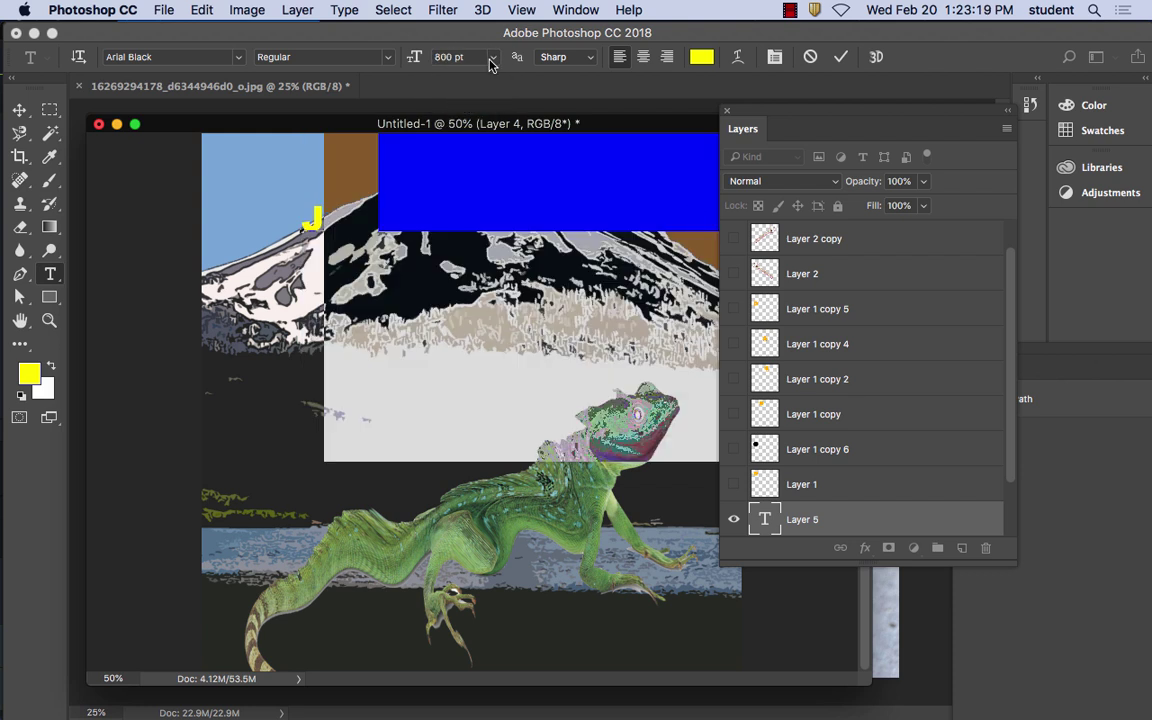
pyautogui.click(491, 60)
pyautogui.click(430, 198)
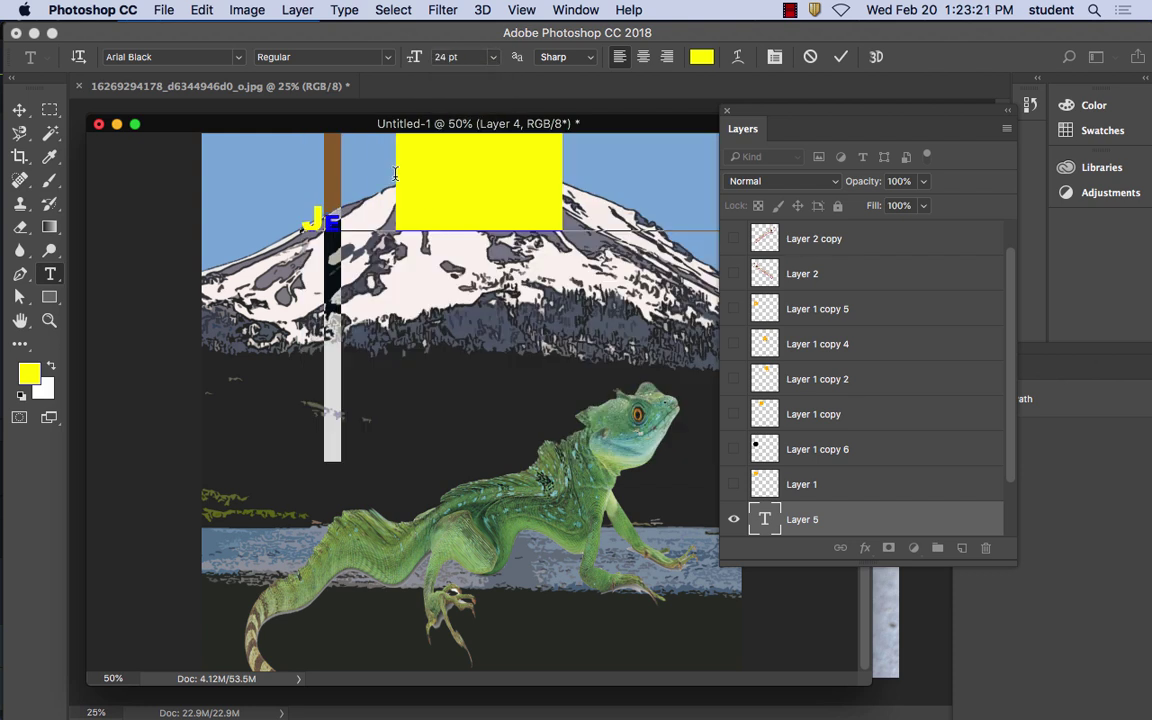
pyautogui.hotkey('ctrl', 'z')
pyautogui.click(491, 57)
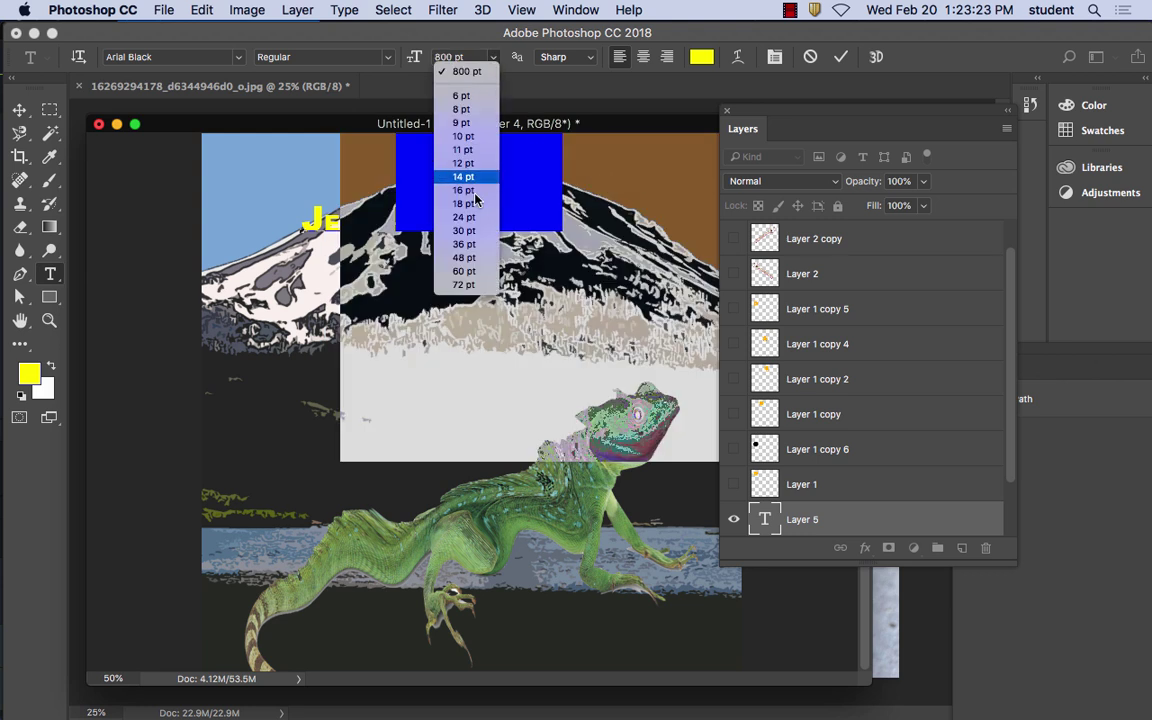
pyautogui.click(468, 203)
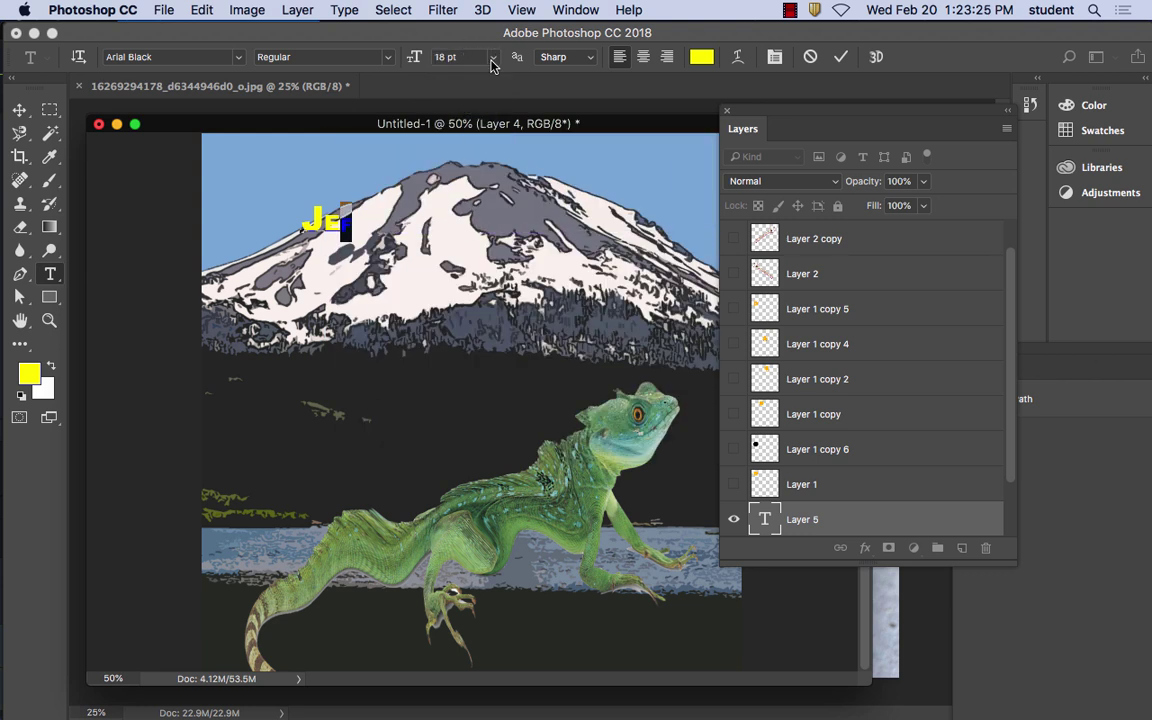
# Add the final f, colour the JEFF text bright blue #1153ea, and commit it
pyautogui.click(316, 206)
pyautogui.write('ff')
pyautogui.moveTo(365, 228); pyautogui.dragTo(300, 210)
pyautogui.click(701, 56)
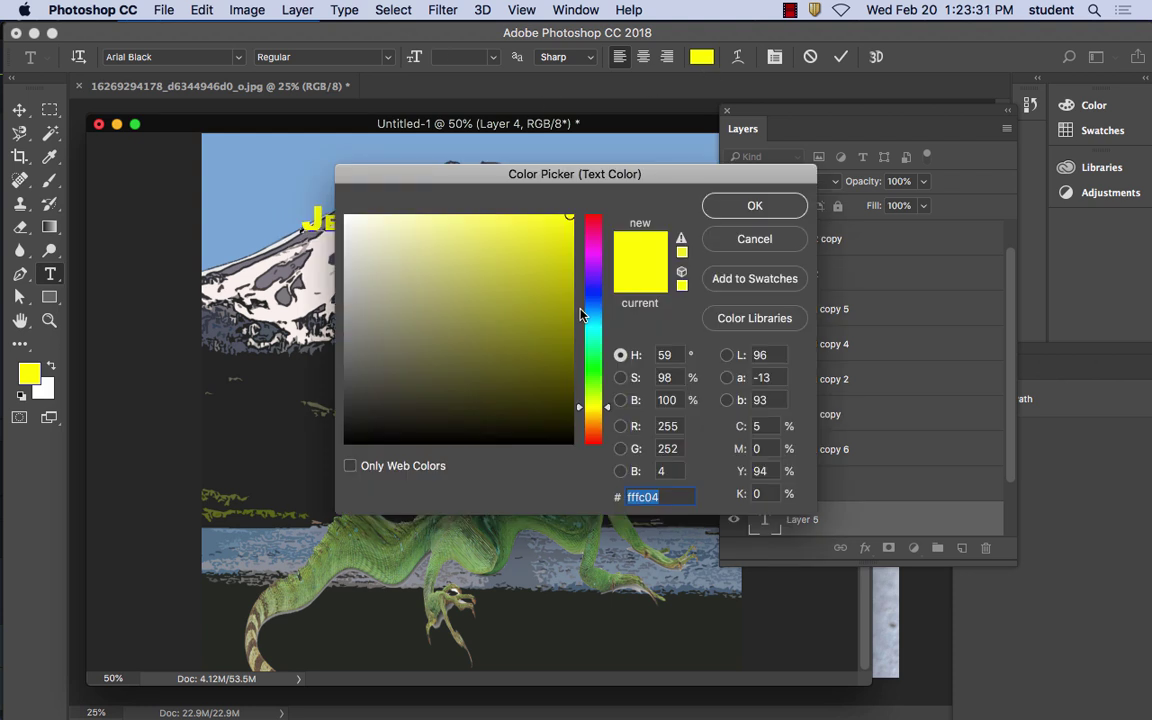
pyautogui.moveTo(590, 406); pyautogui.dragTo(600, 303)
pyautogui.moveTo(548, 242); pyautogui.dragTo(557, 233)
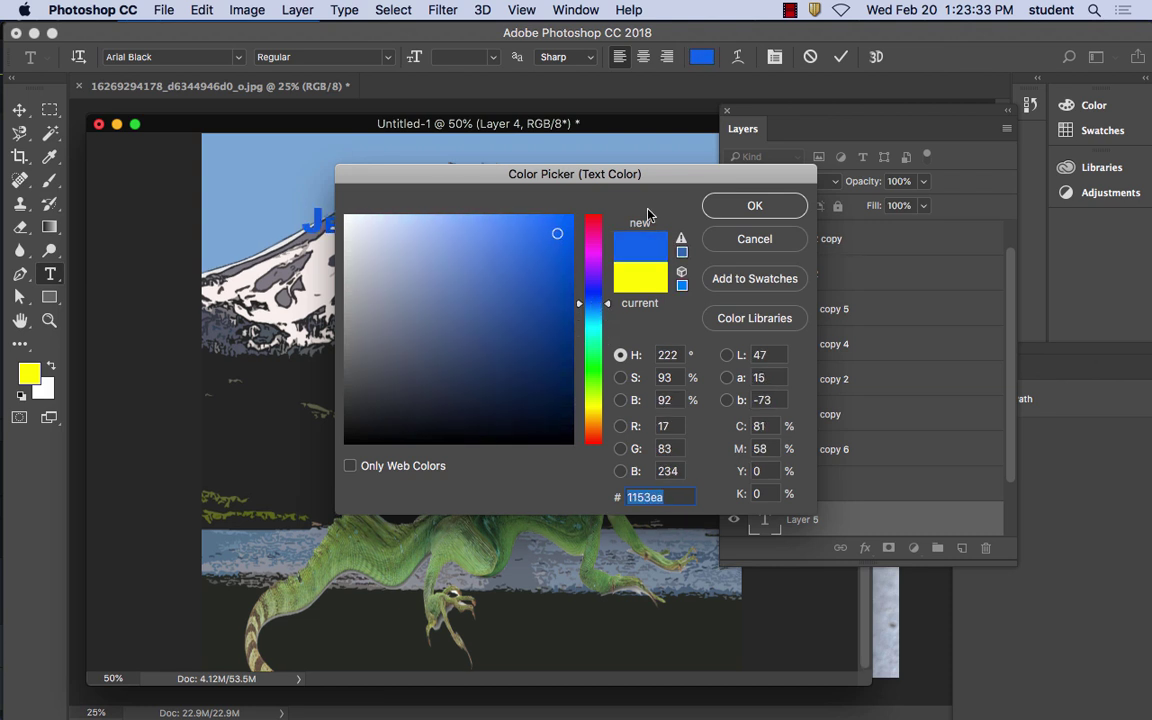
pyautogui.click(760, 206)
pyautogui.click(19, 109)
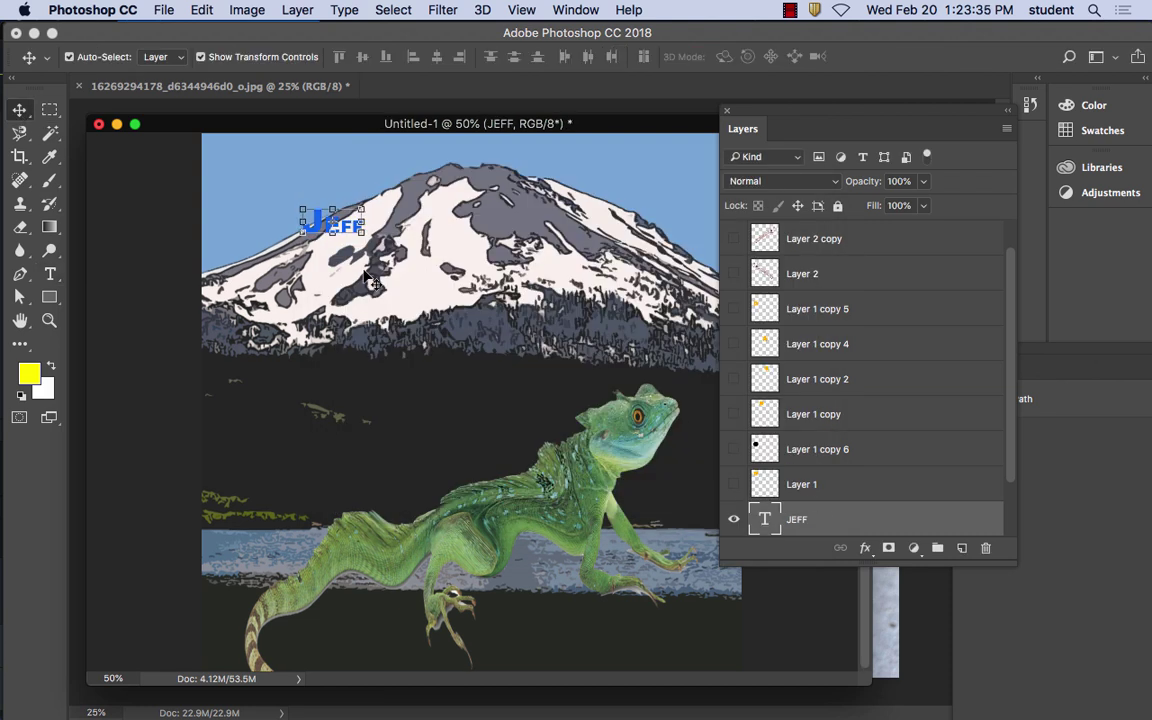
# Scale the JEFF title much larger, apply it, and hide the mountain backdrop Layer 4
pyautogui.moveTo(362, 221); pyautogui.dragTo(576, 285)
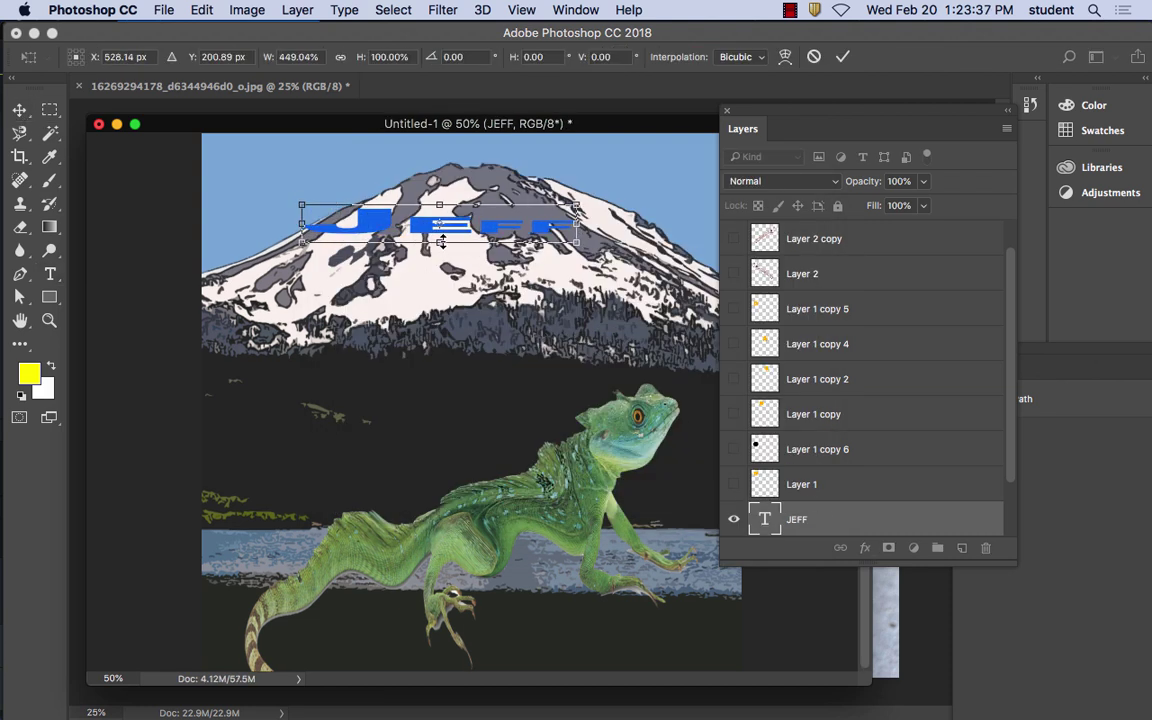
pyautogui.moveTo(439, 241); pyautogui.dragTo(700, 400)
pyautogui.moveTo(648, 322); pyautogui.dragTo(630, 280)
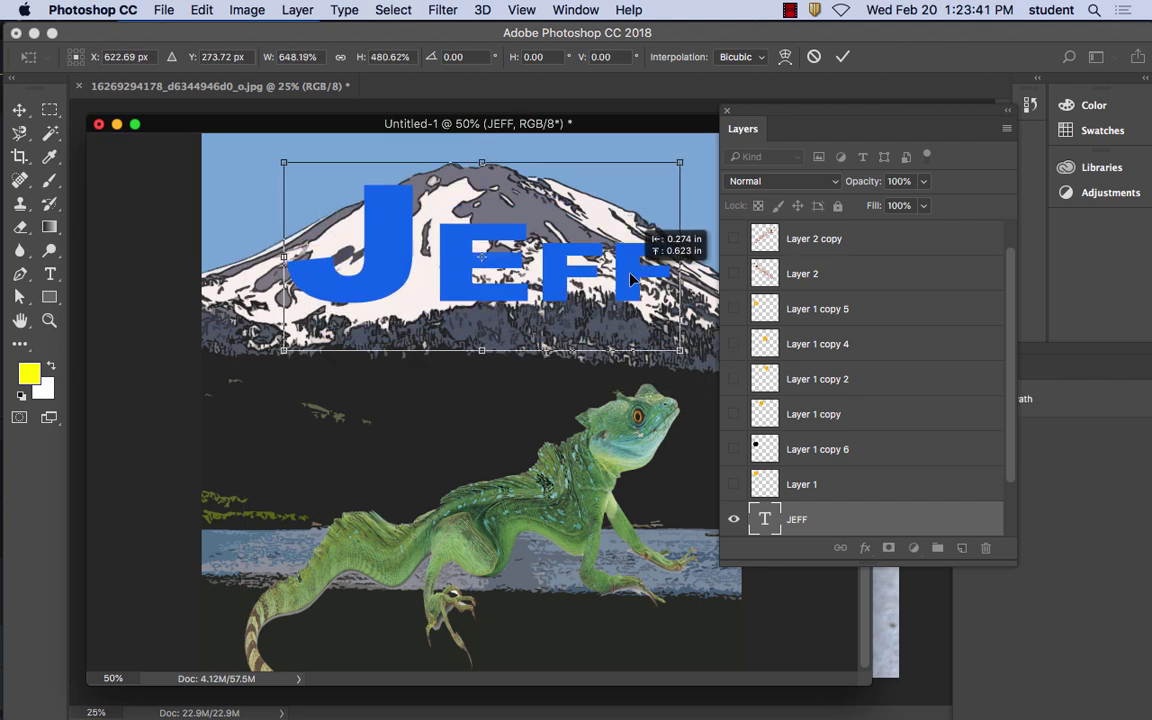
pyautogui.click(19, 109)
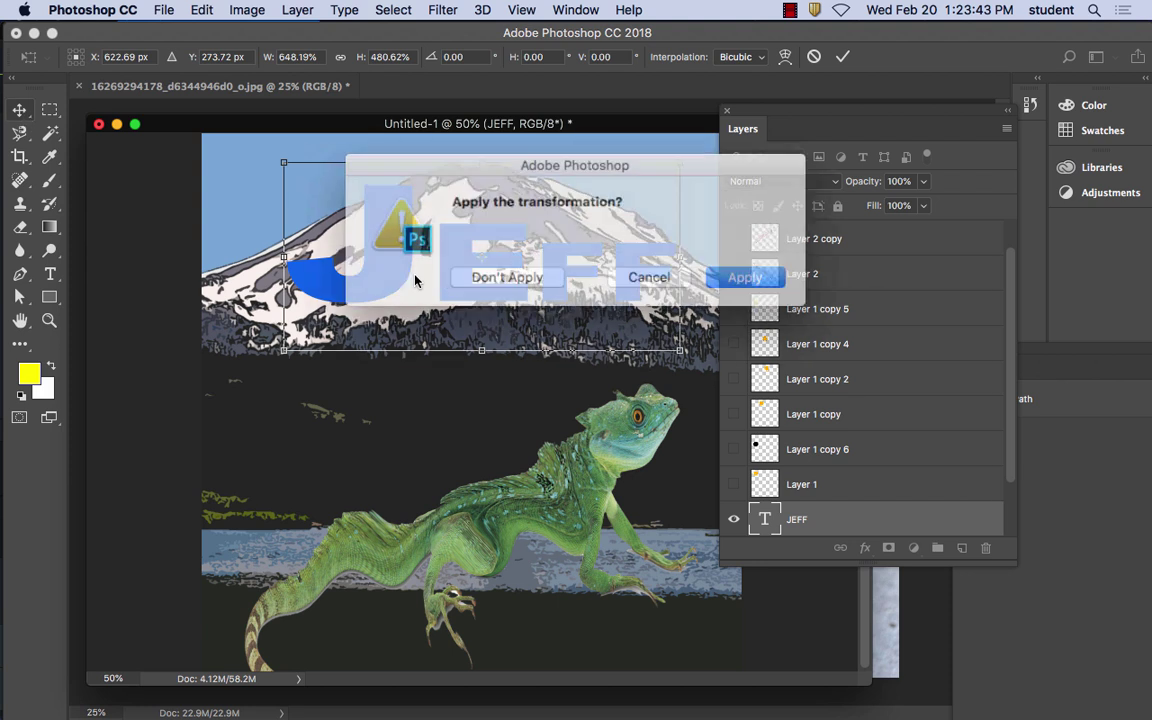
pyautogui.click(745, 277)
pyautogui.scroll(-2, 1000, 400)
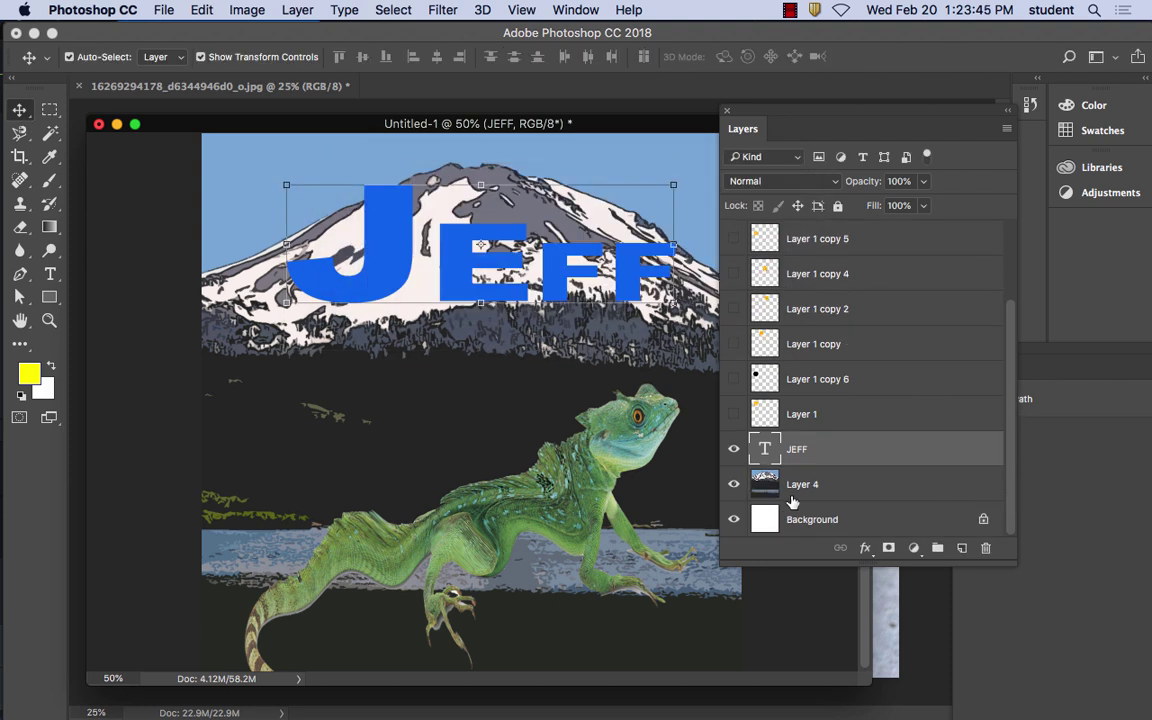
pyautogui.click(733, 484)
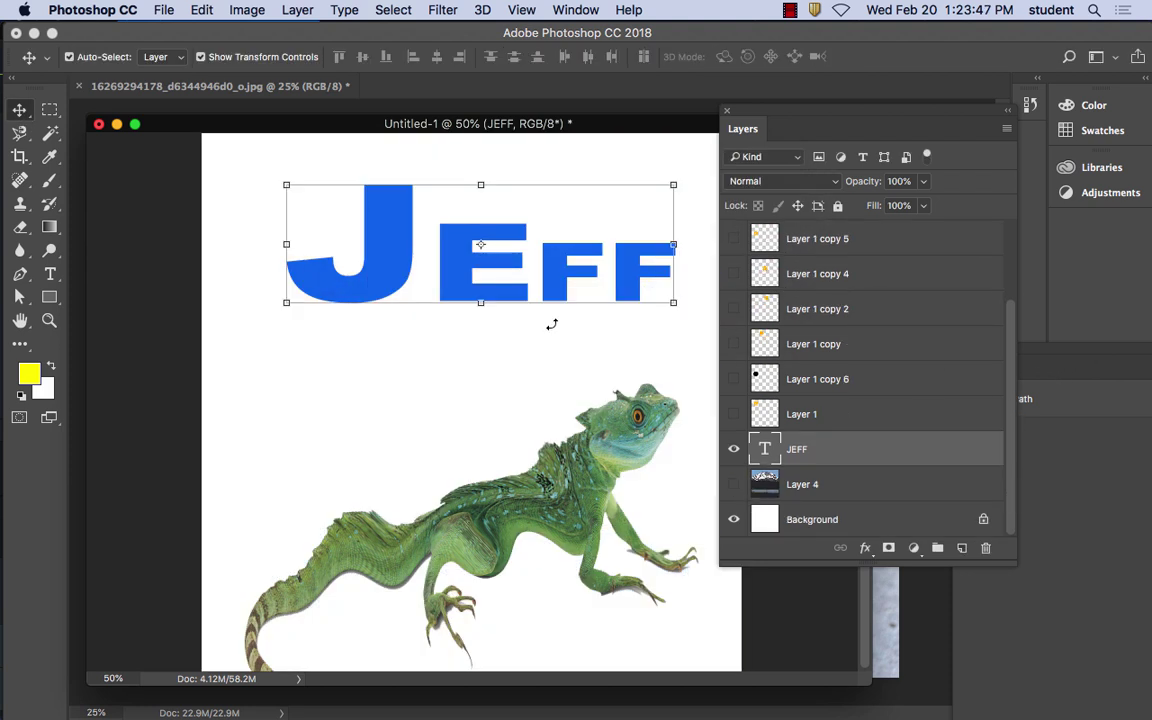
# Free-transform JEFF again and reposition it across the top of the canvas
pyautogui.press('super+t')
pyautogui.moveTo(491, 249); pyautogui.dragTo(507, 230)
pyautogui.moveTo(737, 110); pyautogui.dragTo(824, 190)
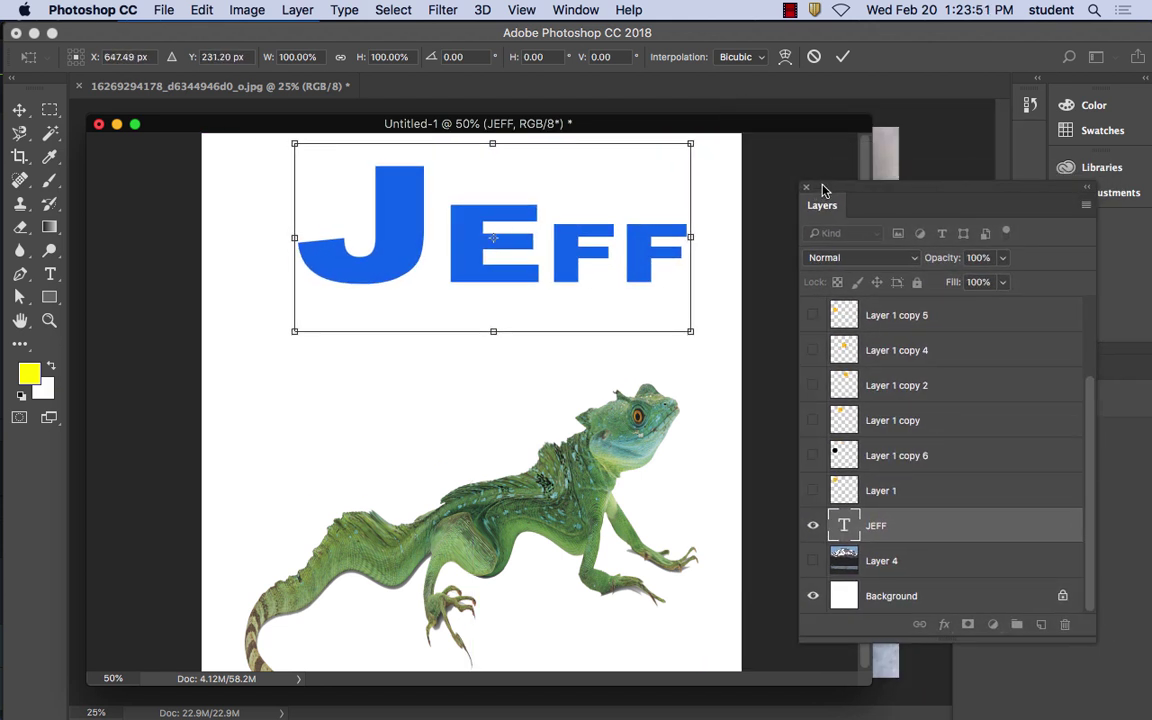
pyautogui.moveTo(566, 238); pyautogui.dragTo(557, 257)
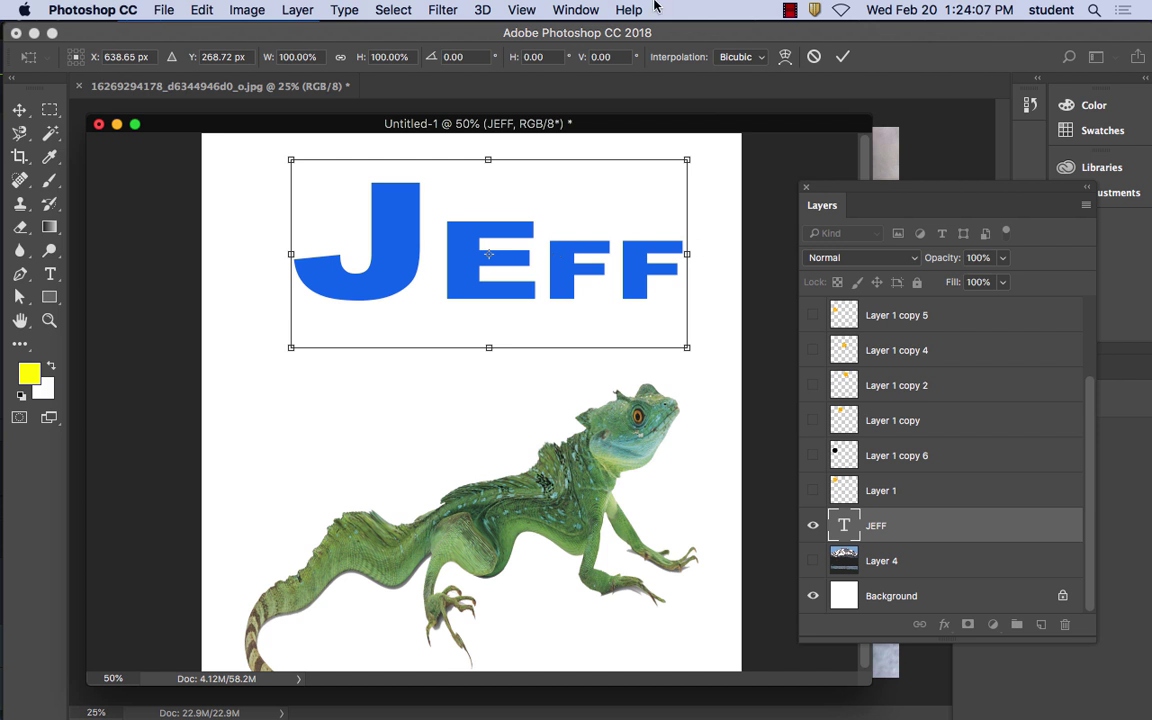
# Apply the pending transform on the JEFF title layer
pyautogui.click(432, 9)
pyautogui.click(432, 9)
pyautogui.click(437, 9)
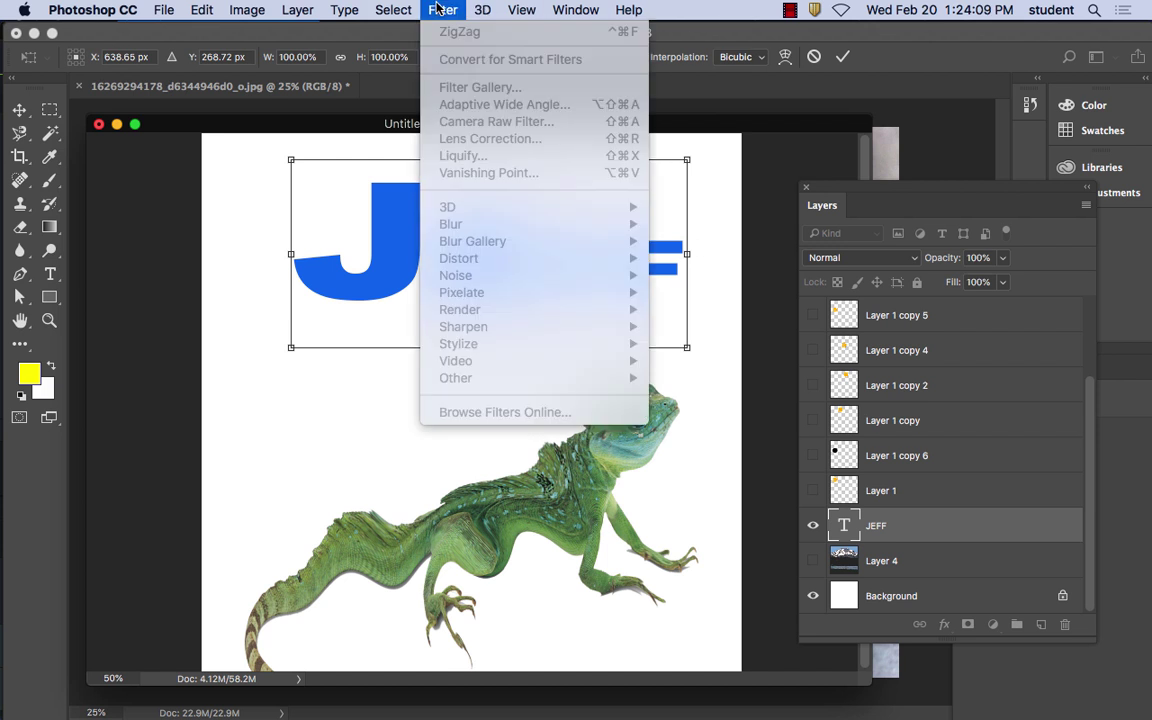
pyautogui.click(393, 9)
pyautogui.click(905, 315)
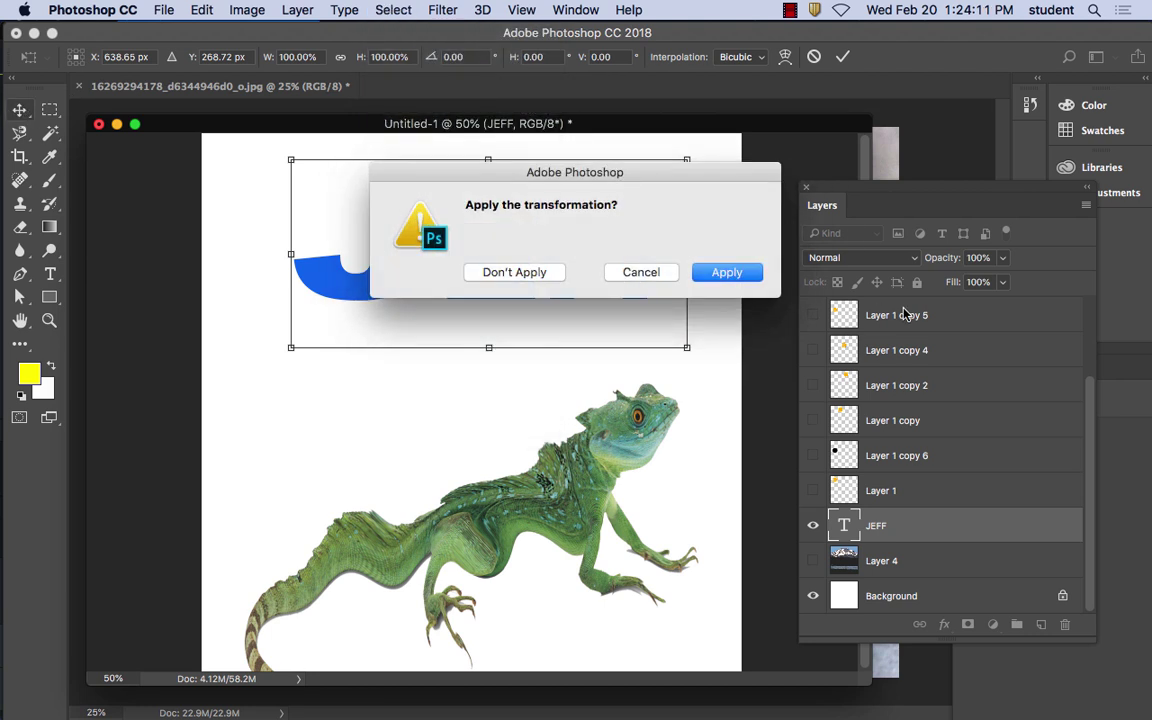
pyautogui.click(727, 272)
# Convert JEFF for Smart Filters and accept the smart object notice
pyautogui.click(445, 9)
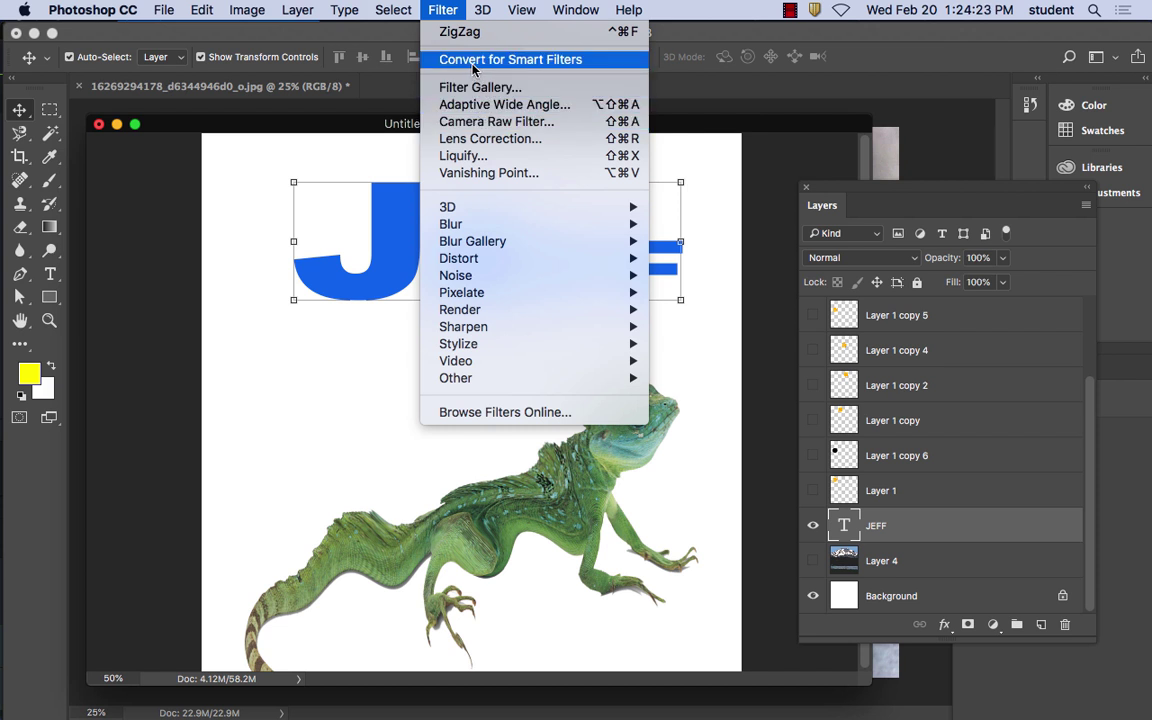
pyautogui.click(474, 60)
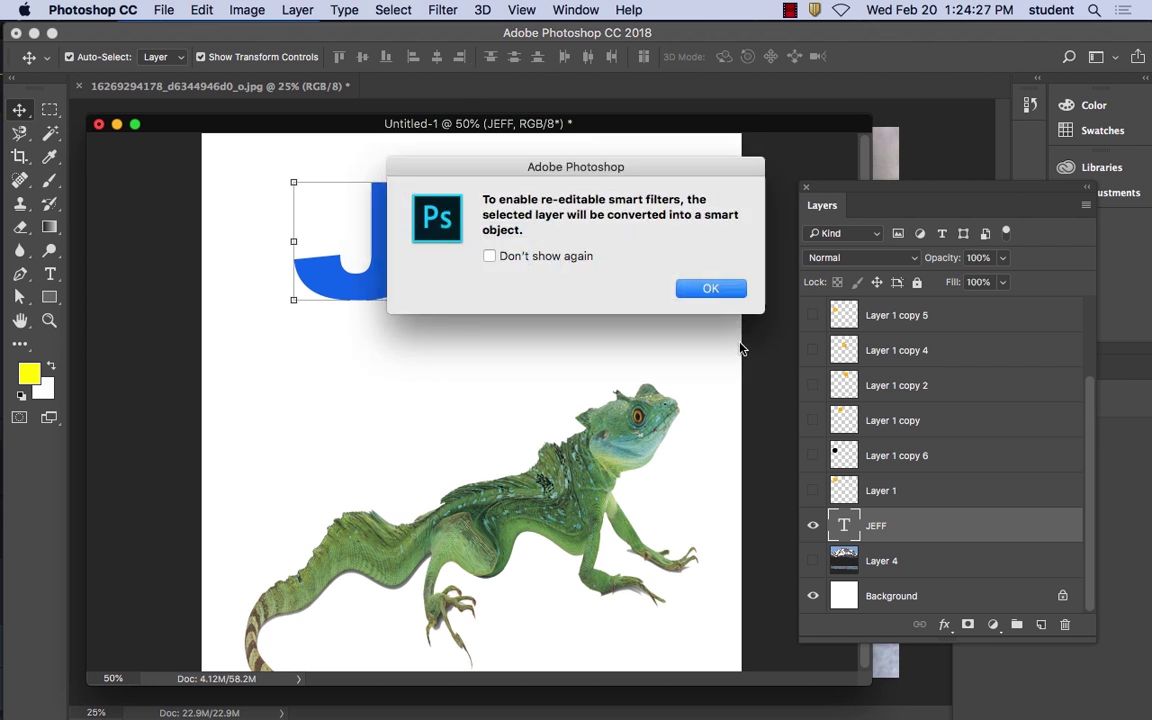
pyautogui.click(721, 290)
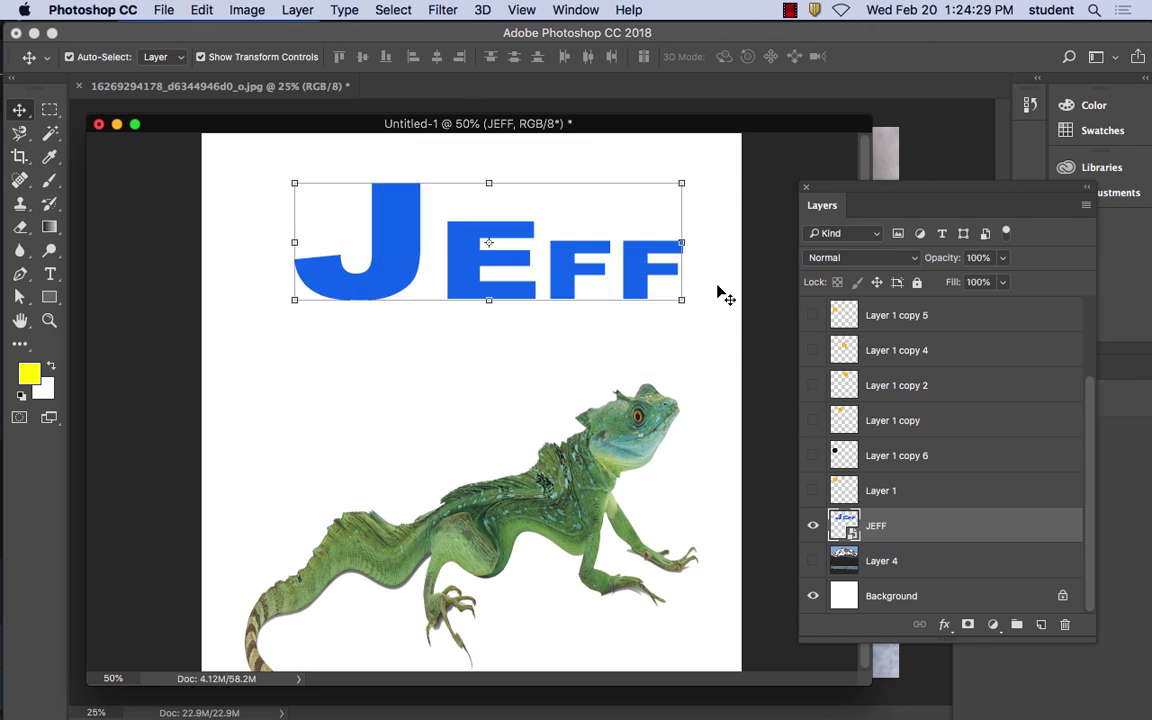
pyautogui.moveTo(847, 194); pyautogui.dragTo(735, 91)
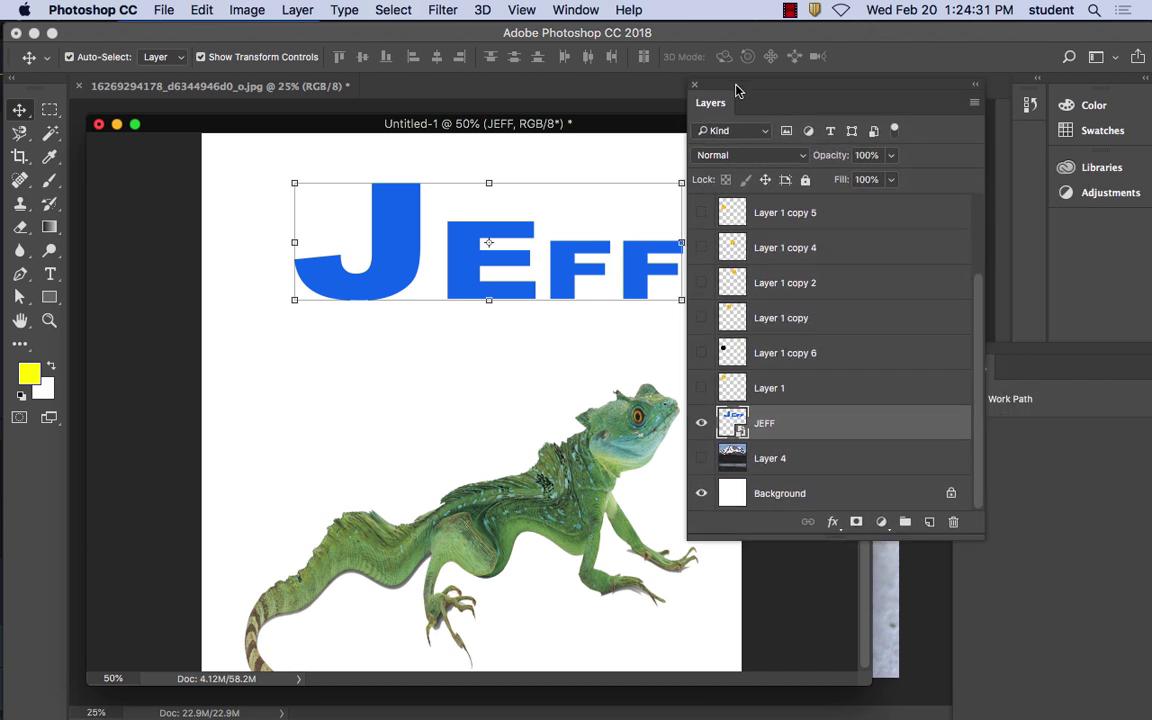
# Give JEFF a Normal-blend Inner Glow at 79% opacity, 32 px size, choke 0
pyautogui.click(833, 521)
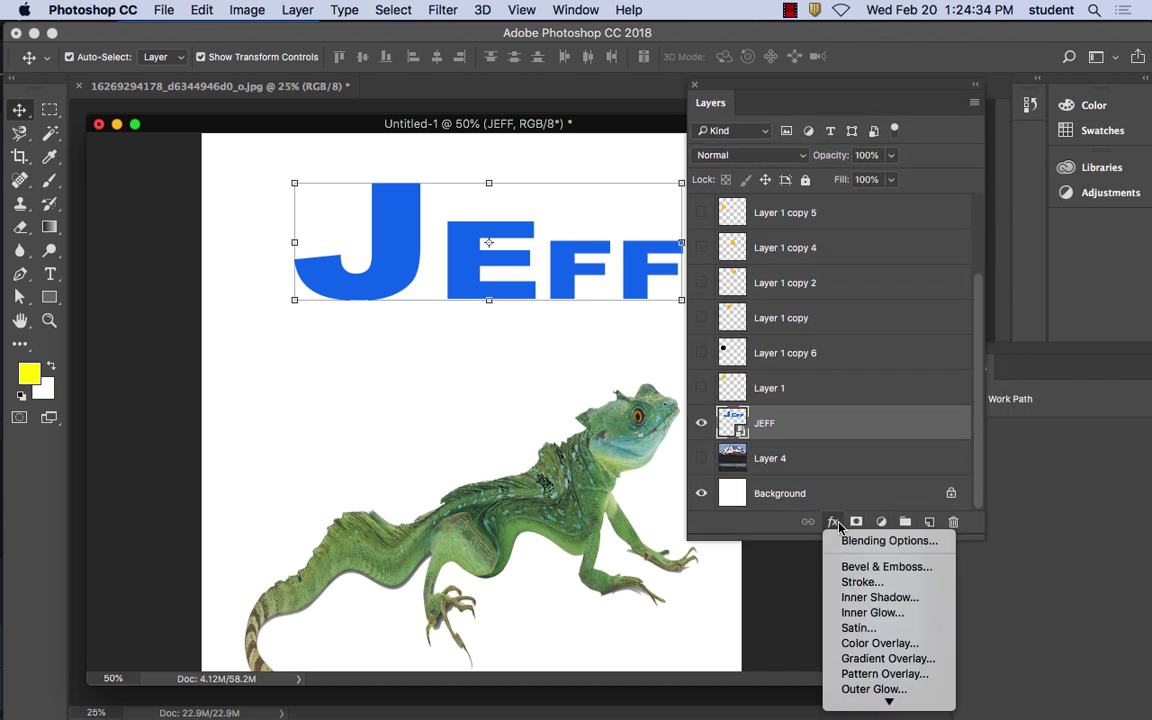
pyautogui.click(870, 612)
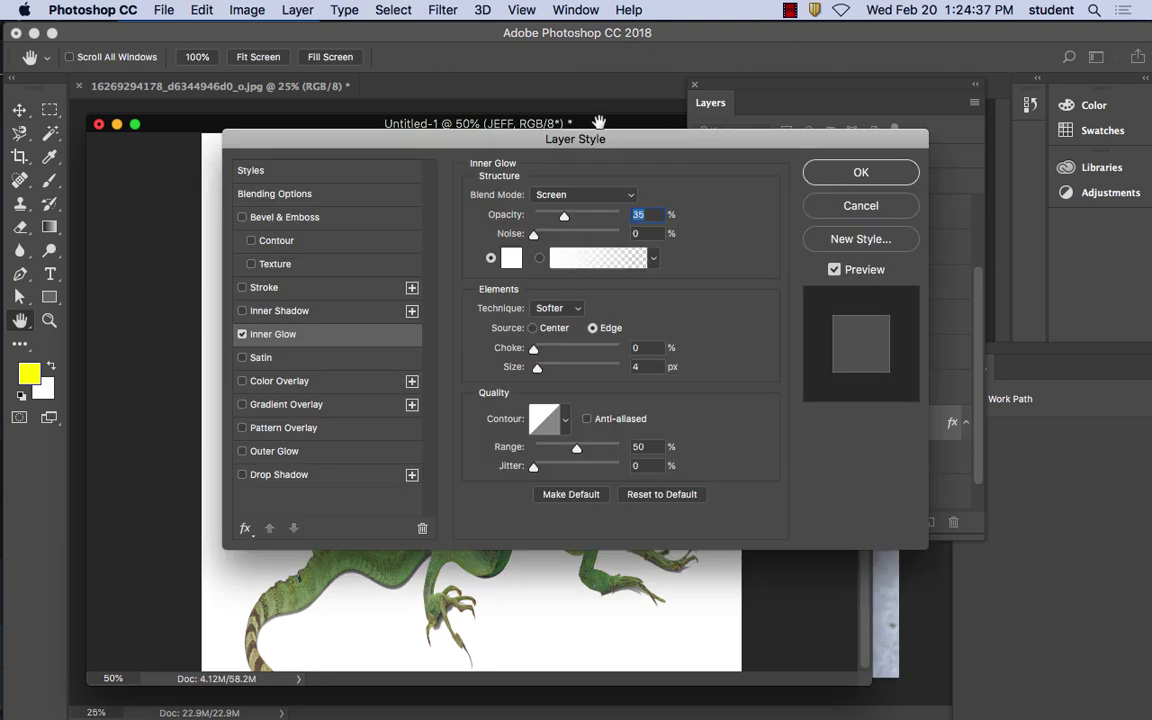
pyautogui.moveTo(599, 141); pyautogui.dragTo(641, 298)
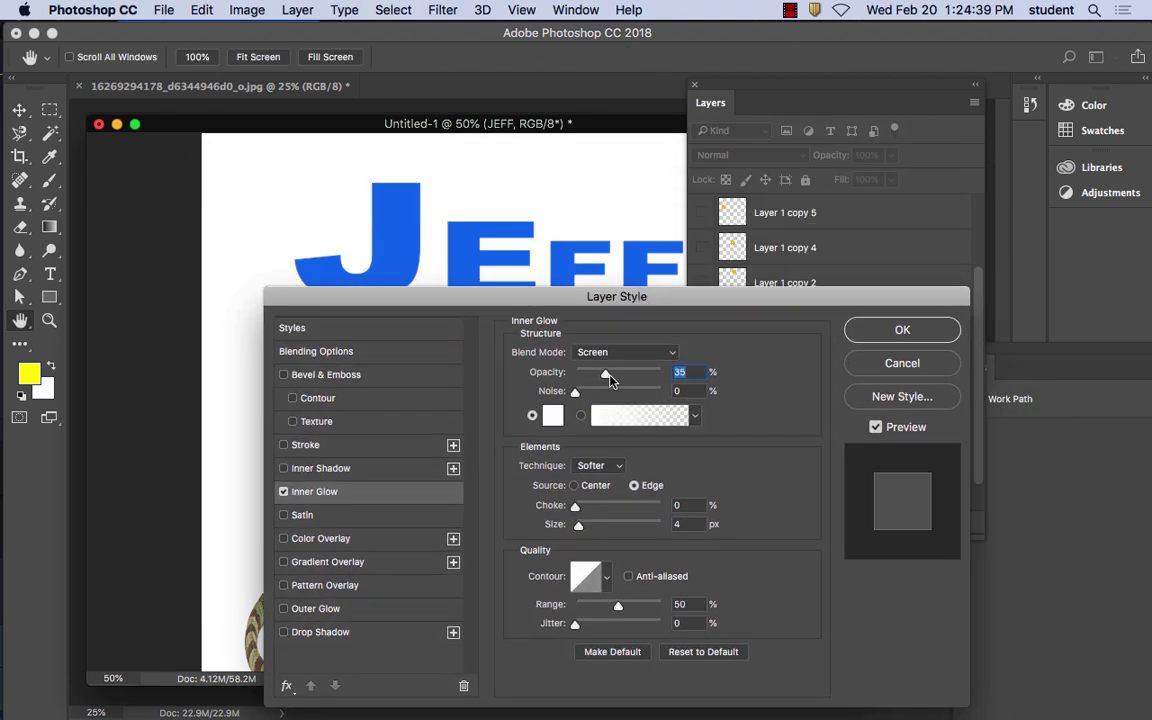
pyautogui.click(625, 352)
pyautogui.click(597, 216)
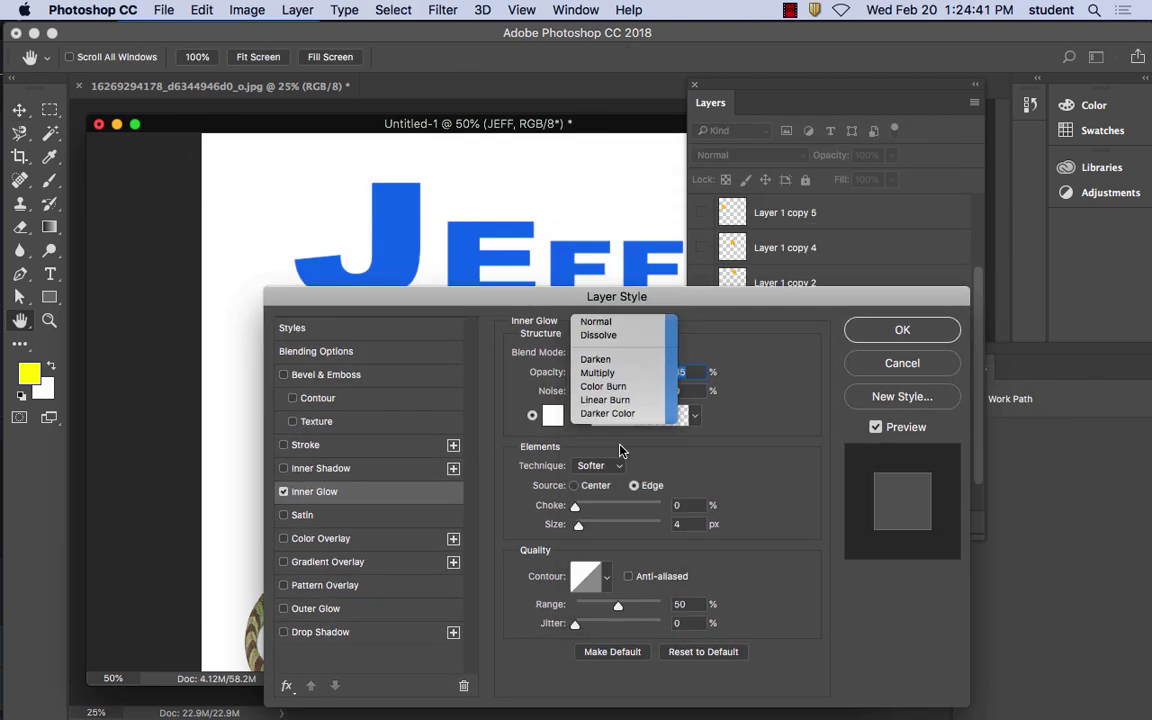
pyautogui.moveTo(605, 375); pyautogui.dragTo(643, 376)
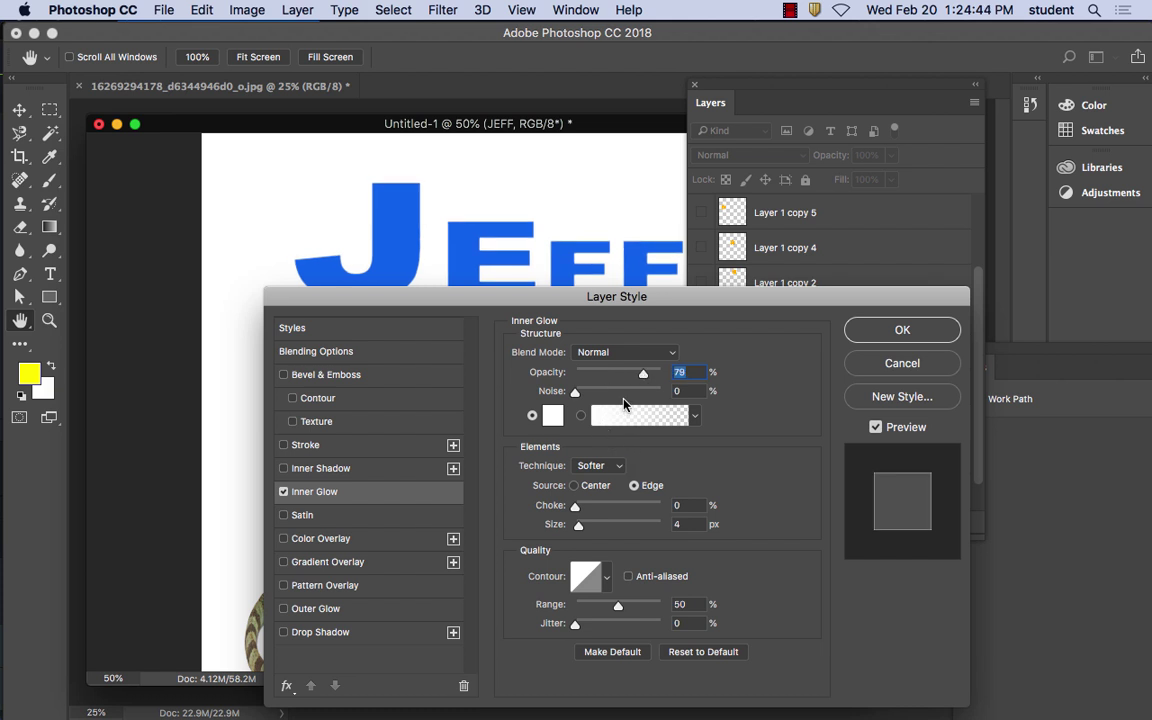
pyautogui.click(575, 507)
pyautogui.moveTo(573, 508); pyautogui.dragTo(591, 525)
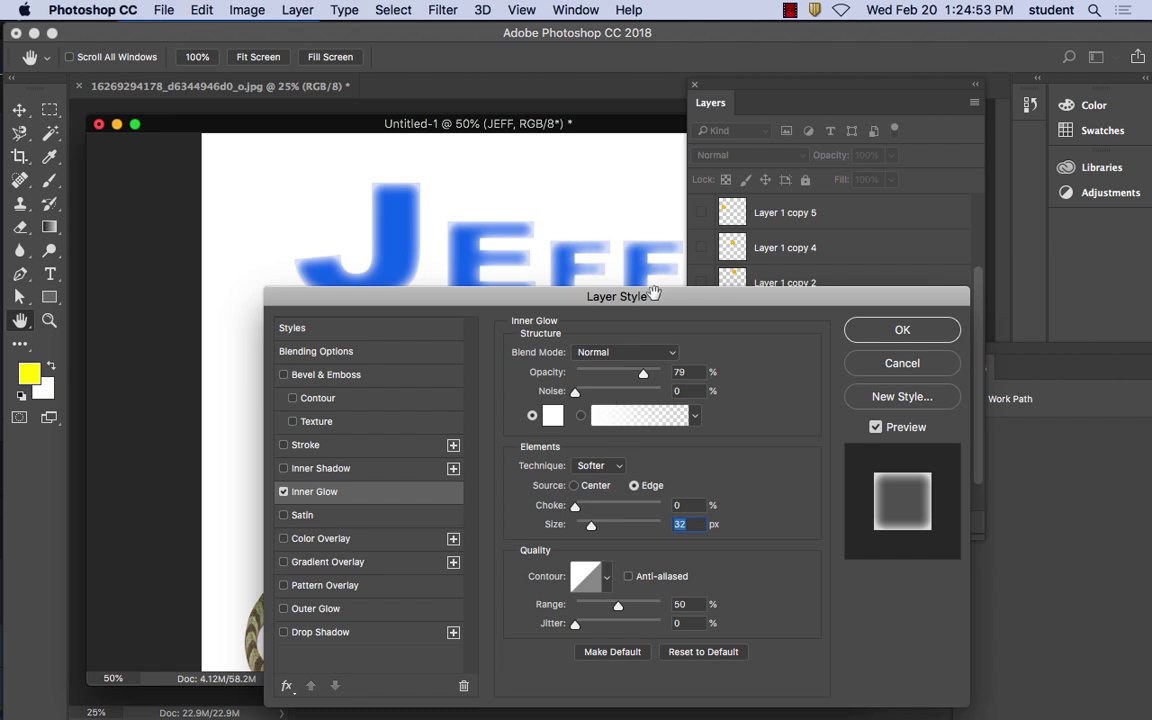
pyautogui.click(903, 330)
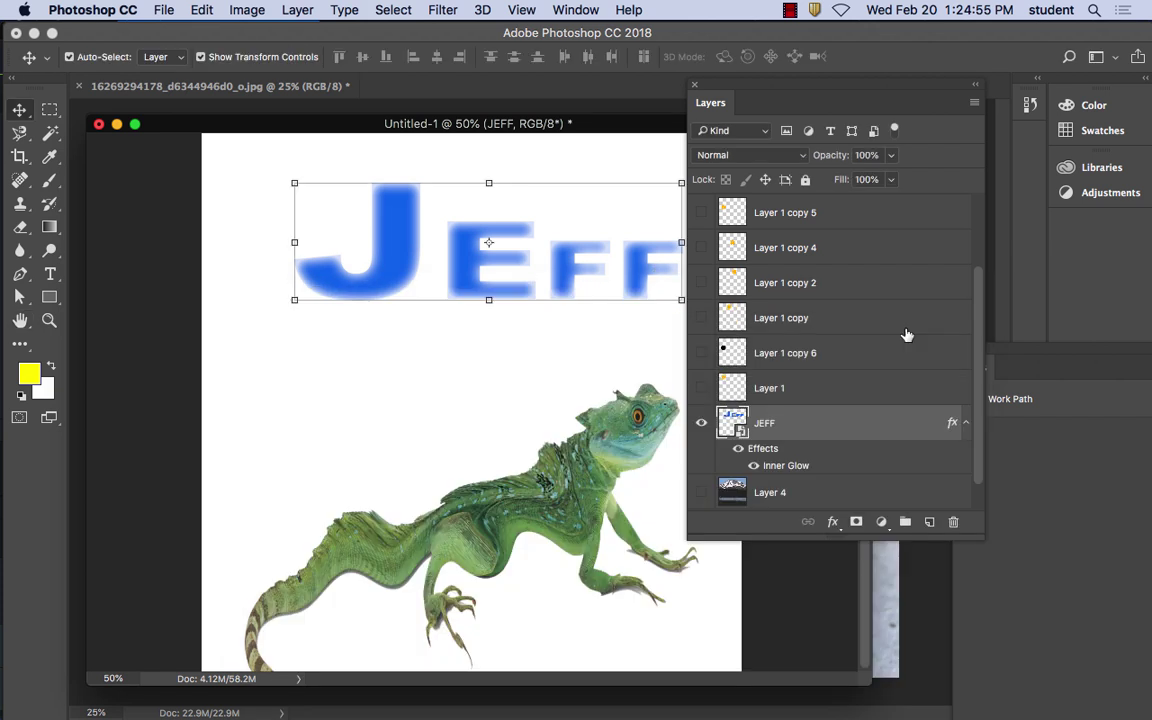
# Toggle the inner glow on and off to compare, then delete the JEFF layer
pyautogui.click(738, 449)
pyautogui.click(738, 449)
pyautogui.click(738, 449)
pyautogui.click(738, 449)
pyautogui.click(738, 449)
pyautogui.click(738, 449)
pyautogui.click(738, 449)
pyautogui.click(738, 449)
pyautogui.moveTo(740, 450); pyautogui.dragTo(953, 521)
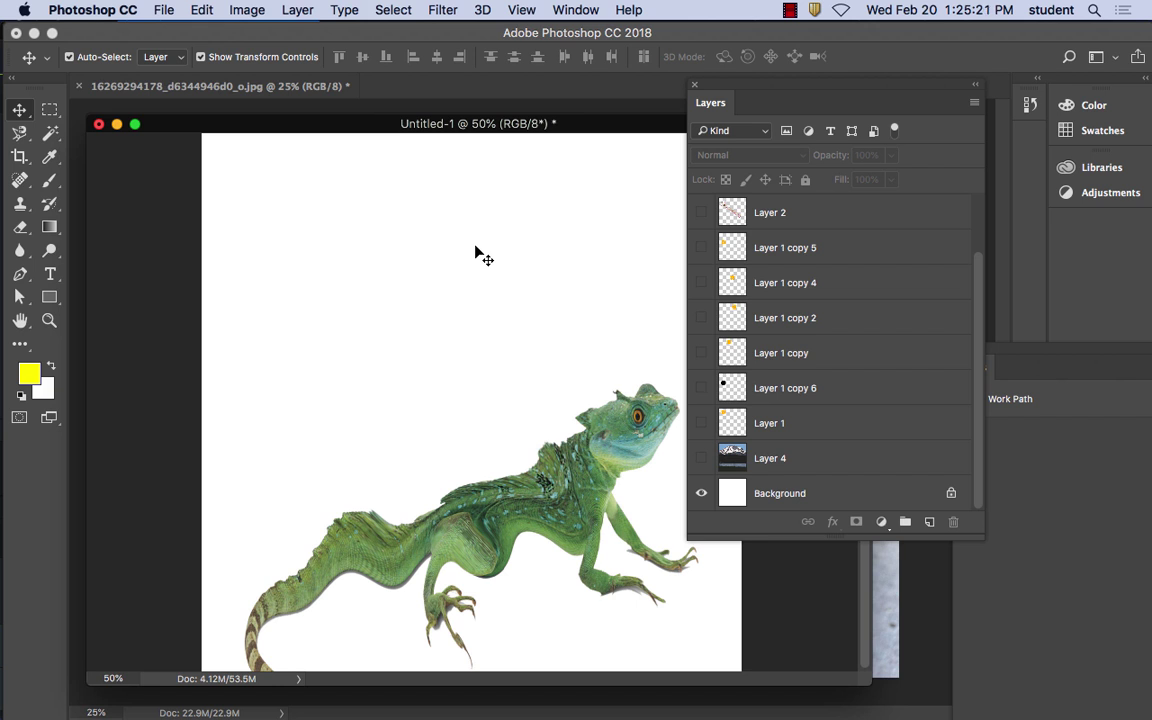
# Paste the full lizard as Layer 3, position it on the page, and check its visibility
pyautogui.press('super+v')
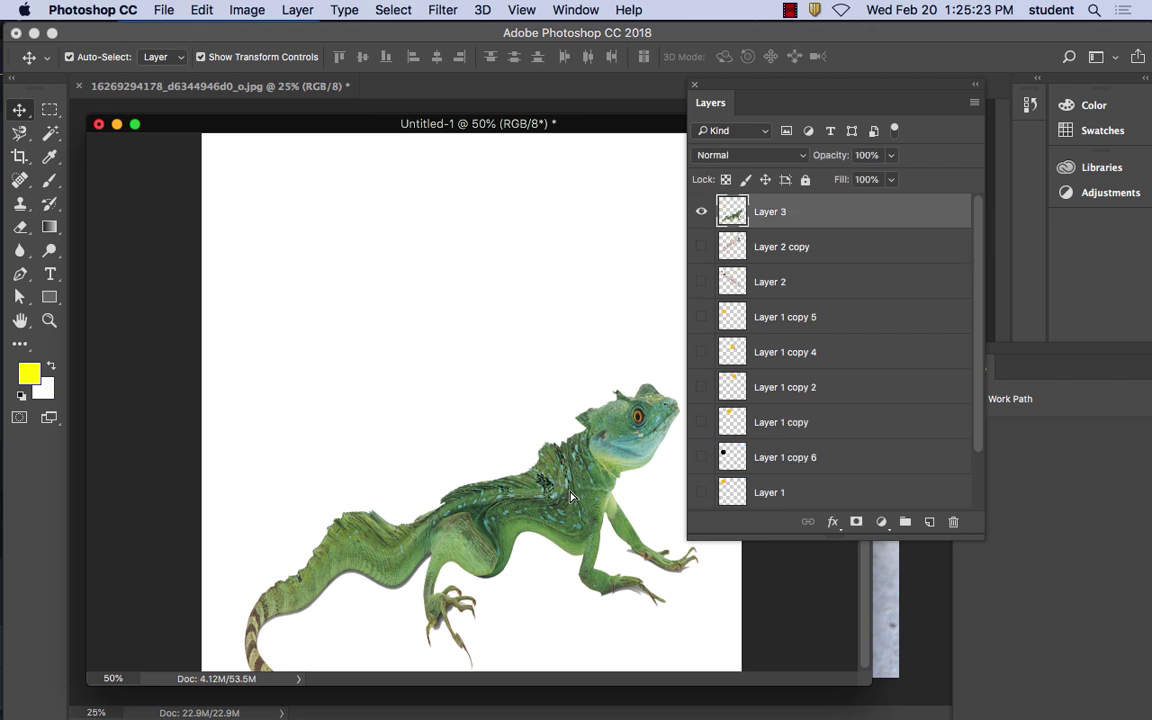
pyautogui.moveTo(545, 395); pyautogui.dragTo(575, 450)
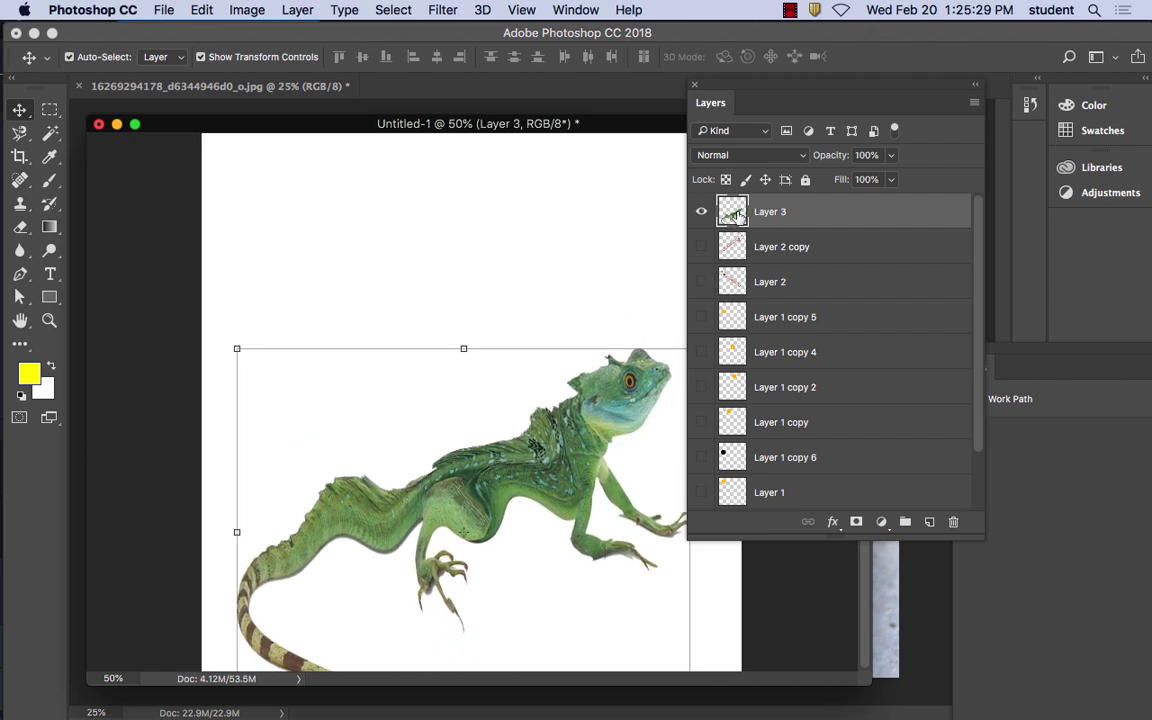
pyautogui.click(701, 212)
pyautogui.click(701, 212)
# Nudge the lizard slightly right and down, then deselect its layer
pyautogui.click(555, 462)
pyautogui.moveTo(555, 462)
pyautogui.mouseDown()
pyautogui.moveTo(588, 412)
pyautogui.moveTo(565, 468)
pyautogui.mouseUp()
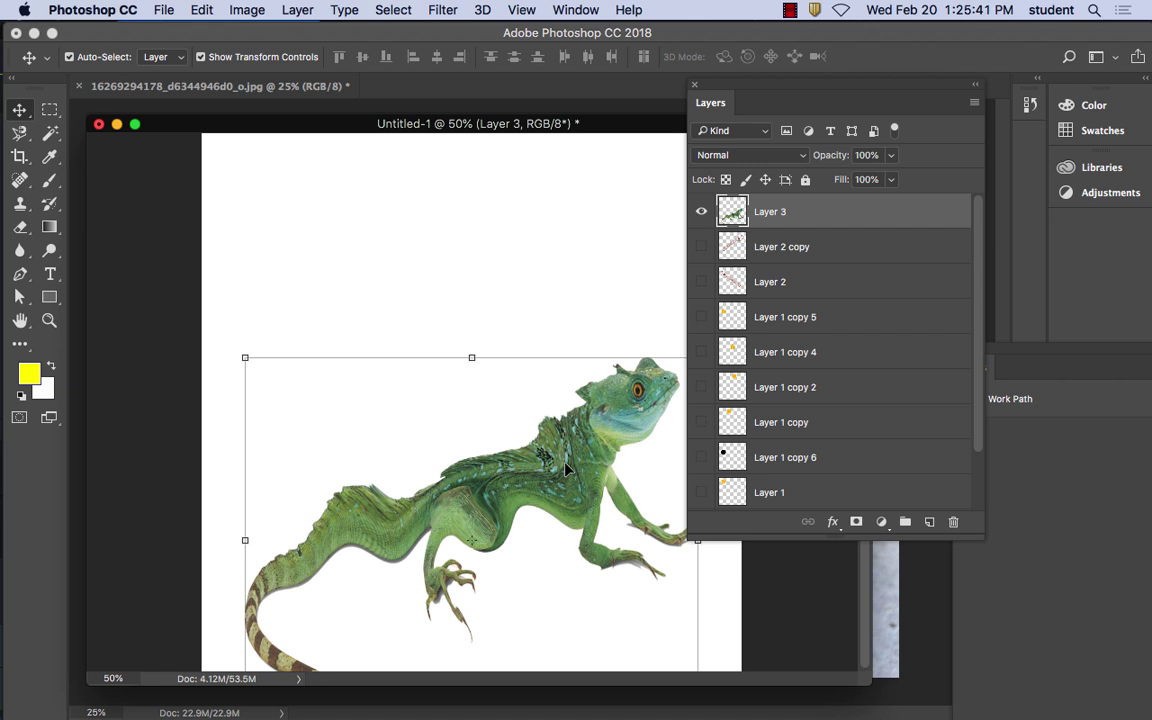
pyautogui.click(378, 238)
pyautogui.click(50, 278)
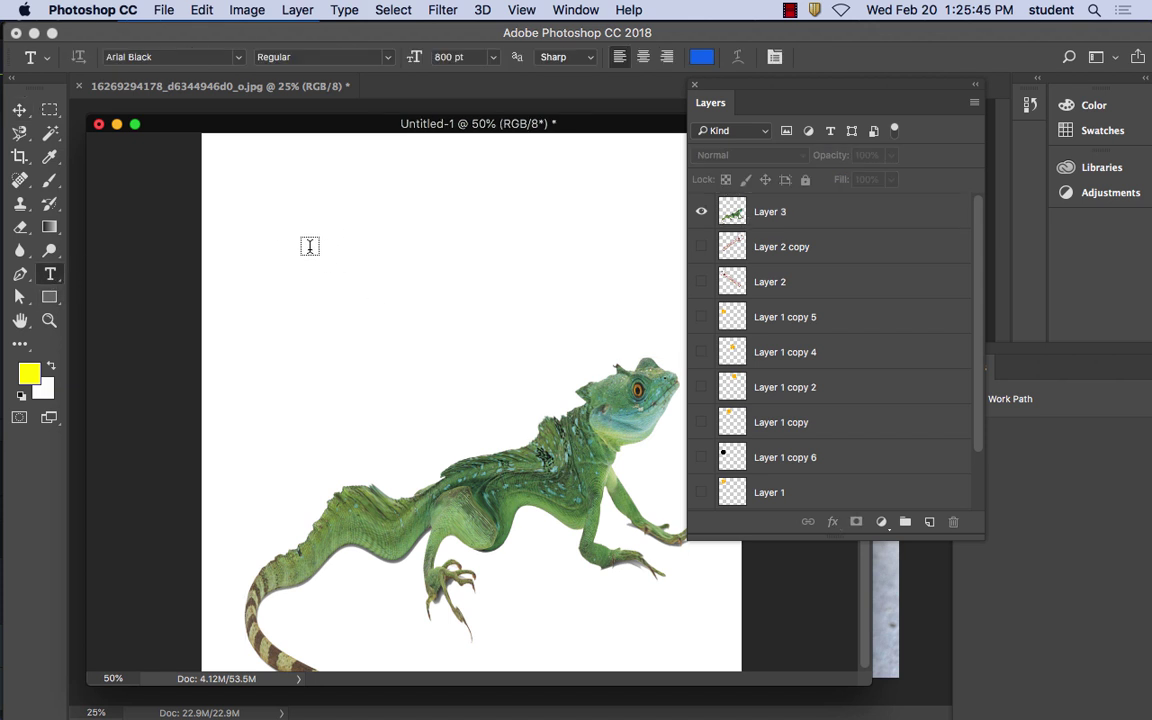
# Type the name heading in blue 60 pt Arial Black above the lizard and commit it
pyautogui.click(309, 249)
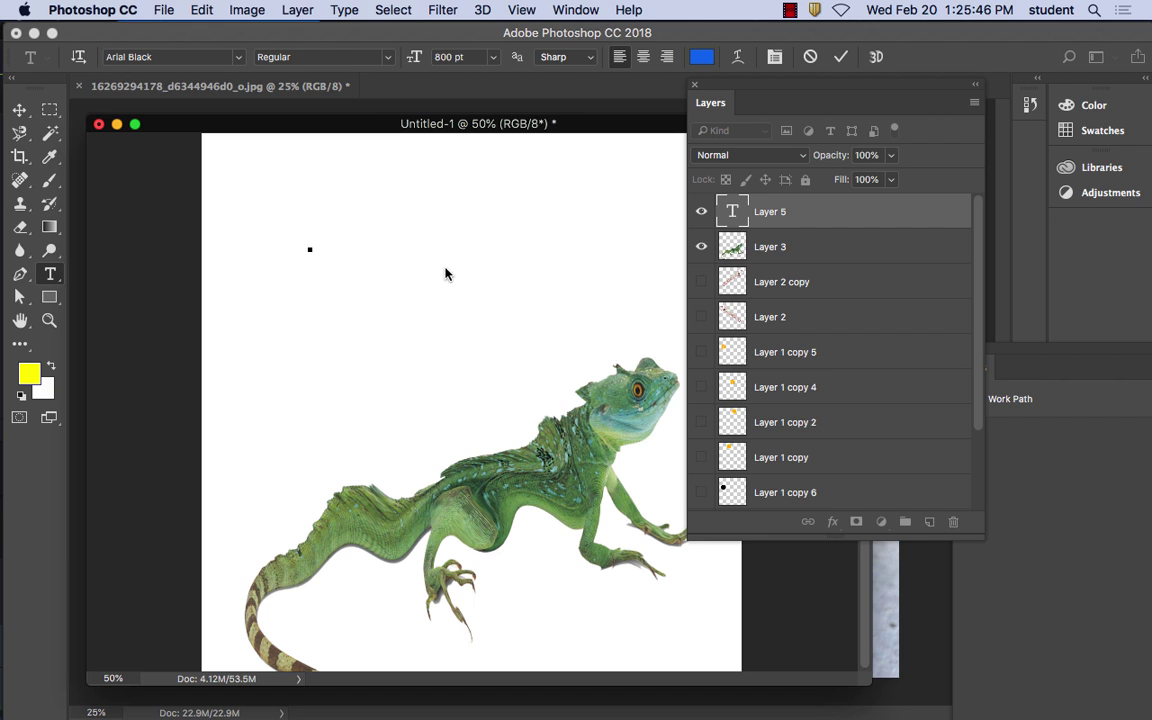
pyautogui.click(492, 57)
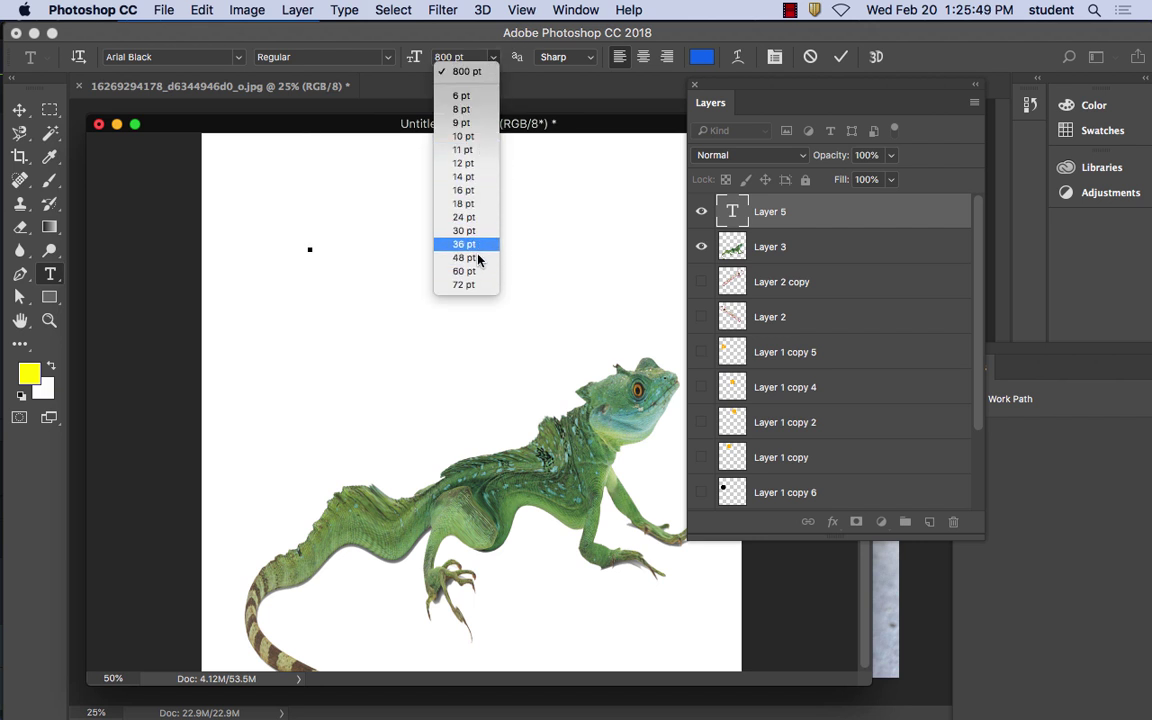
pyautogui.click(493, 57)
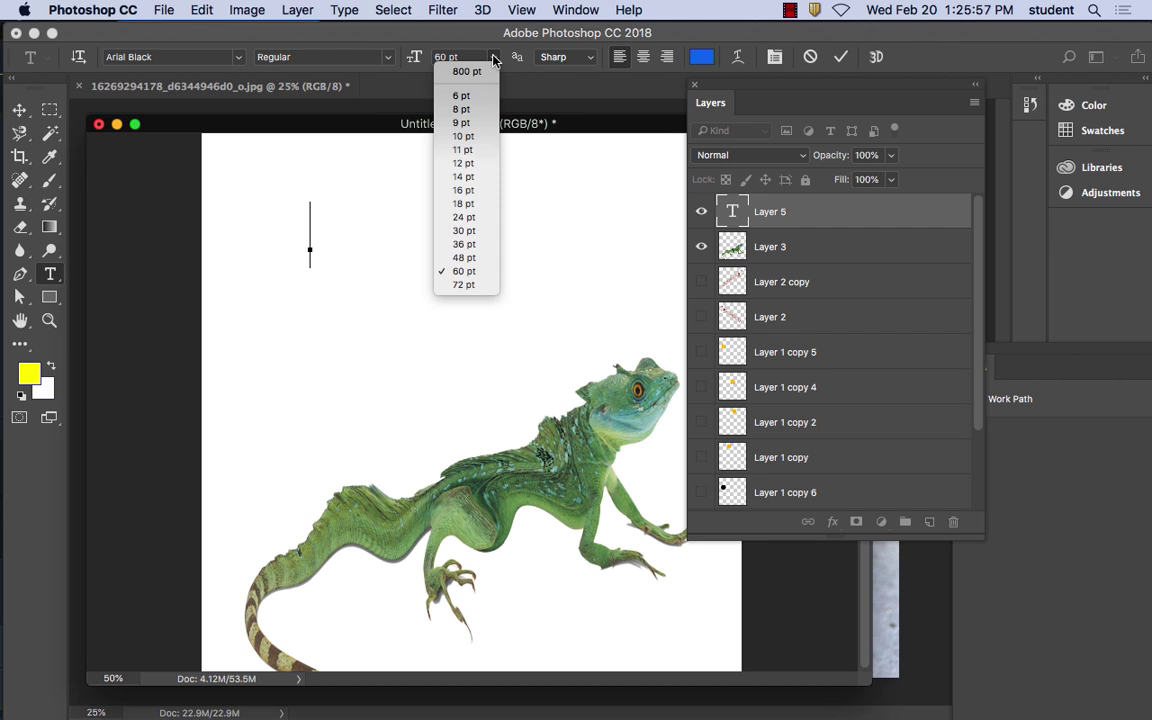
pyautogui.click(484, 275)
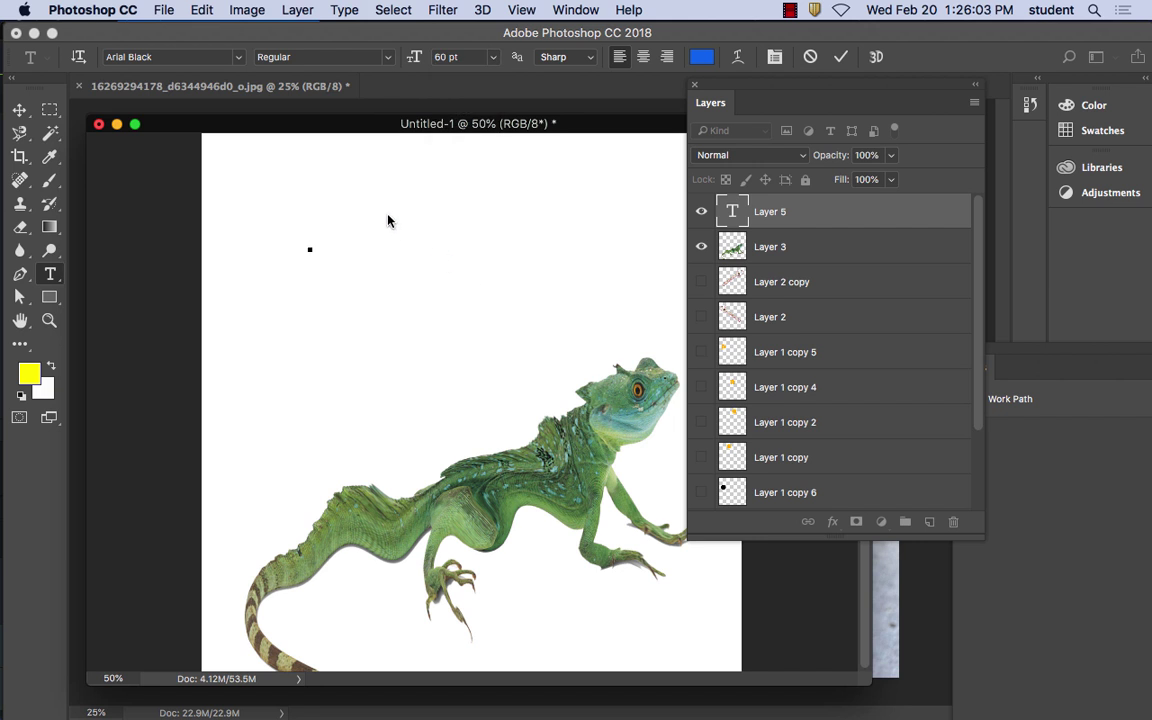
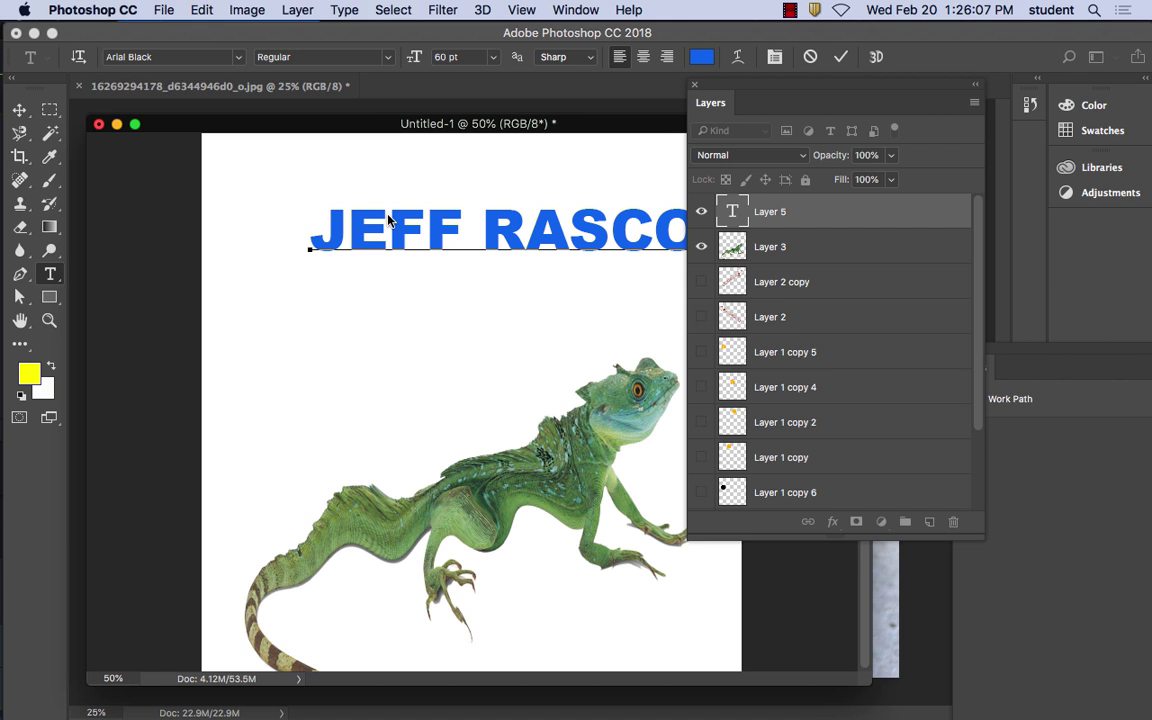
pyautogui.write('V')
pyautogui.moveTo(712, 102); pyautogui.dragTo(795, 115)
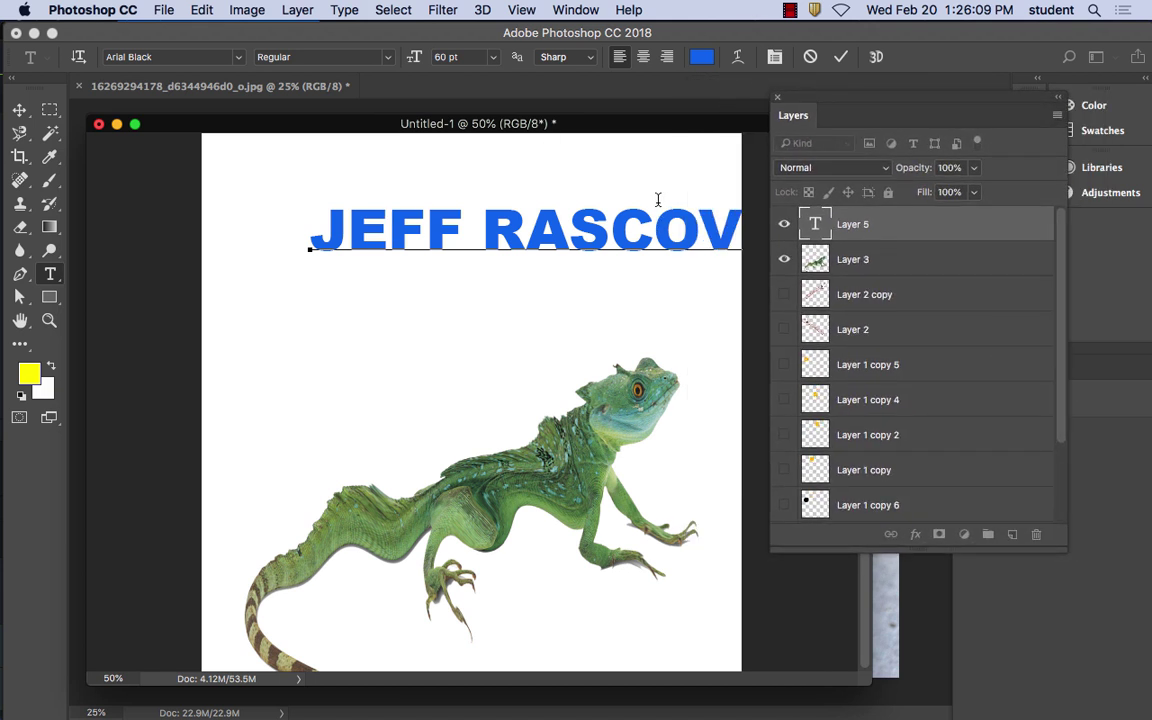
pyautogui.click(19, 109)
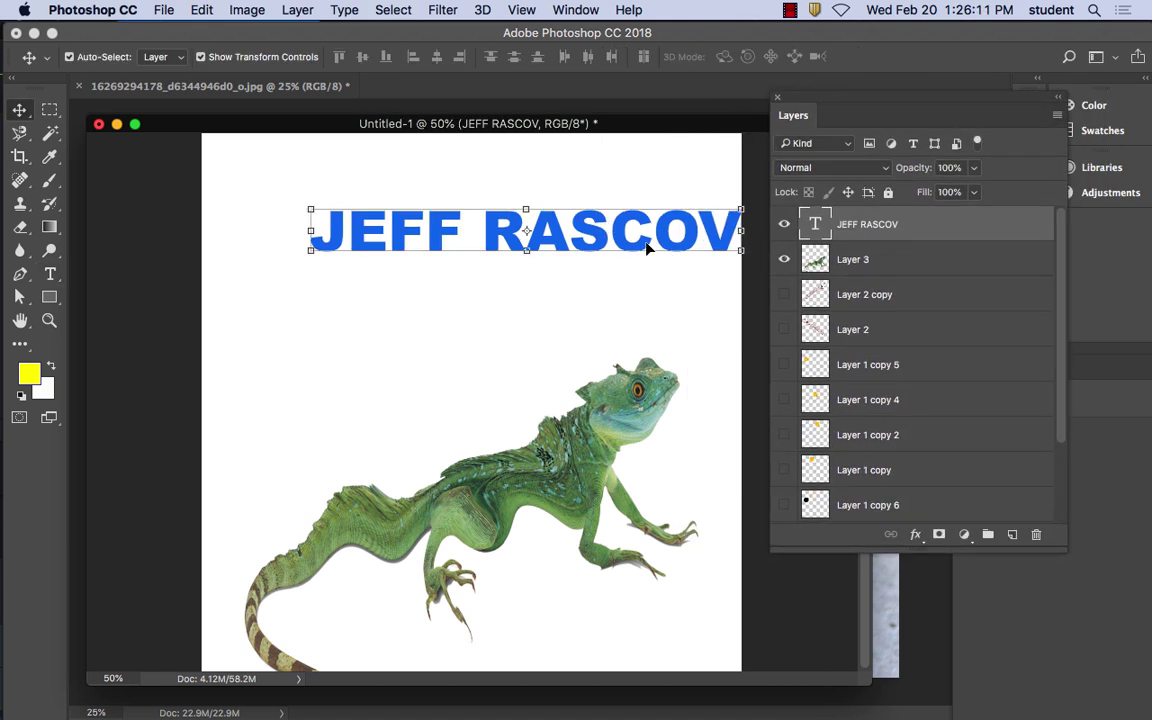
# Move the name heading up and left, then convert its layer for smart filters
pyautogui.moveTo(647, 248); pyautogui.dragTo(576, 228)
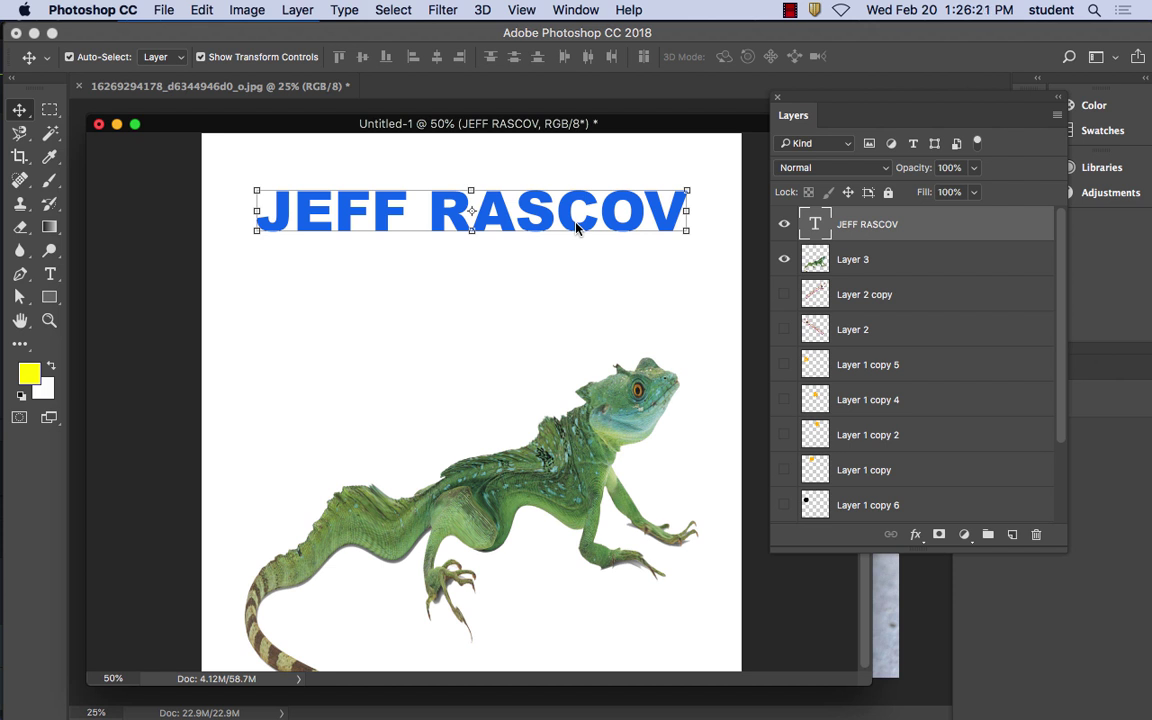
pyautogui.click(440, 9)
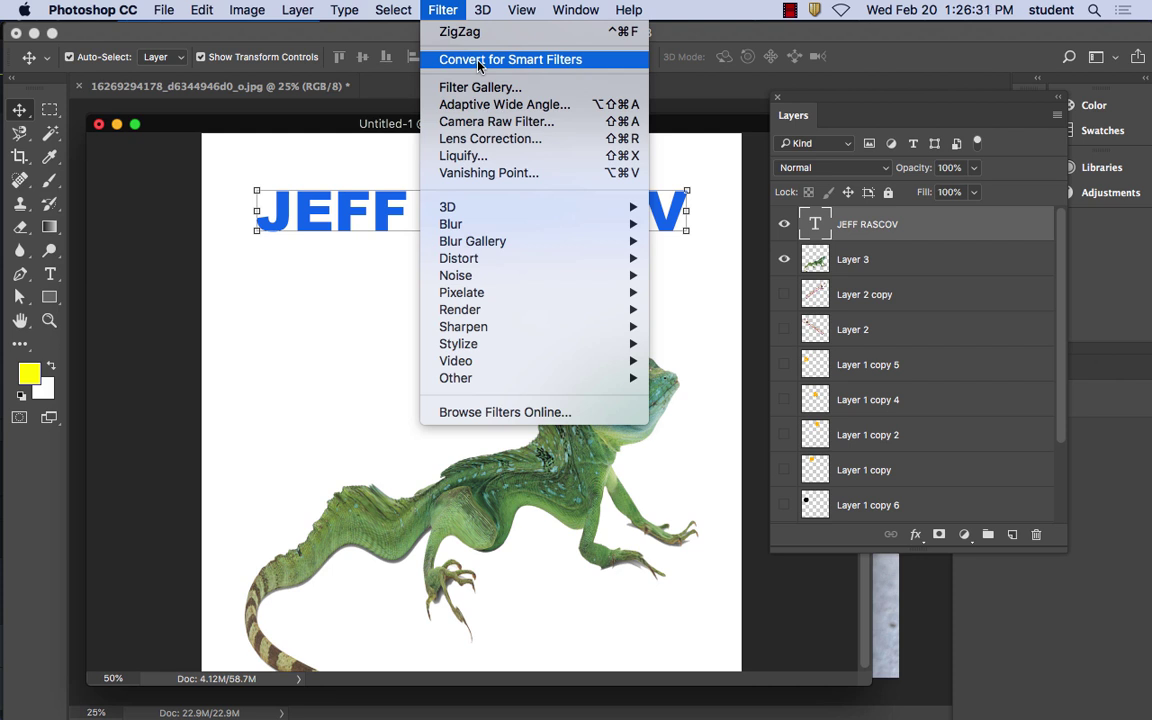
pyautogui.click(479, 62)
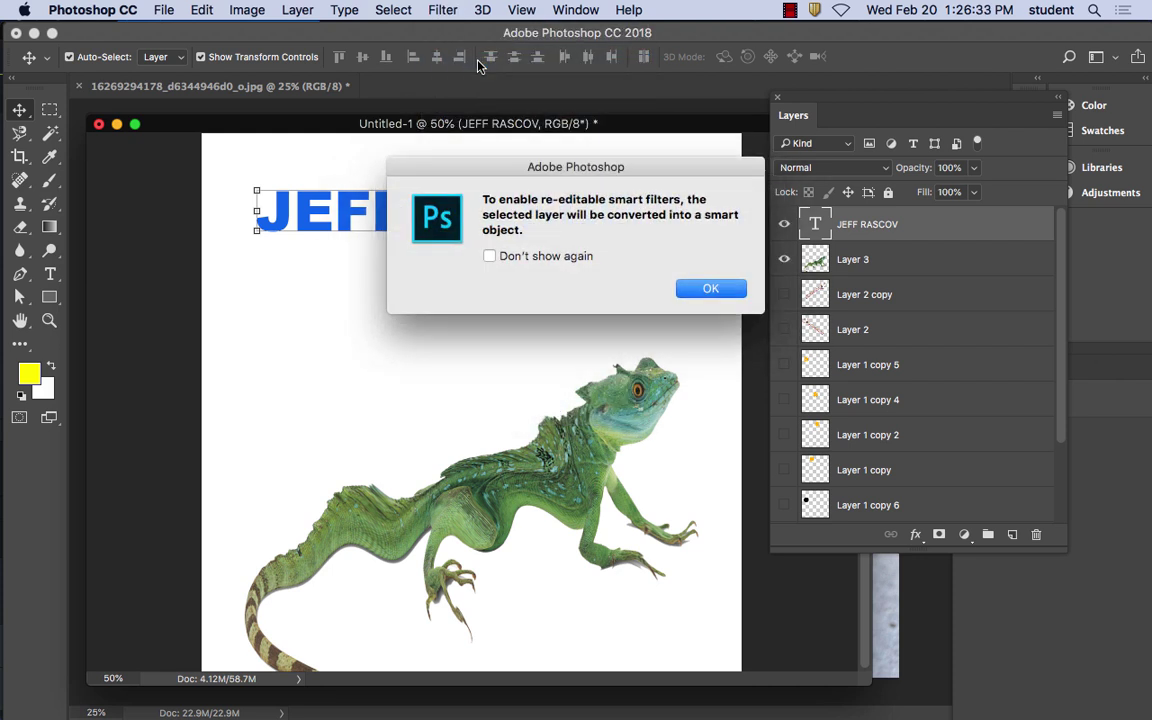
pyautogui.click(717, 290)
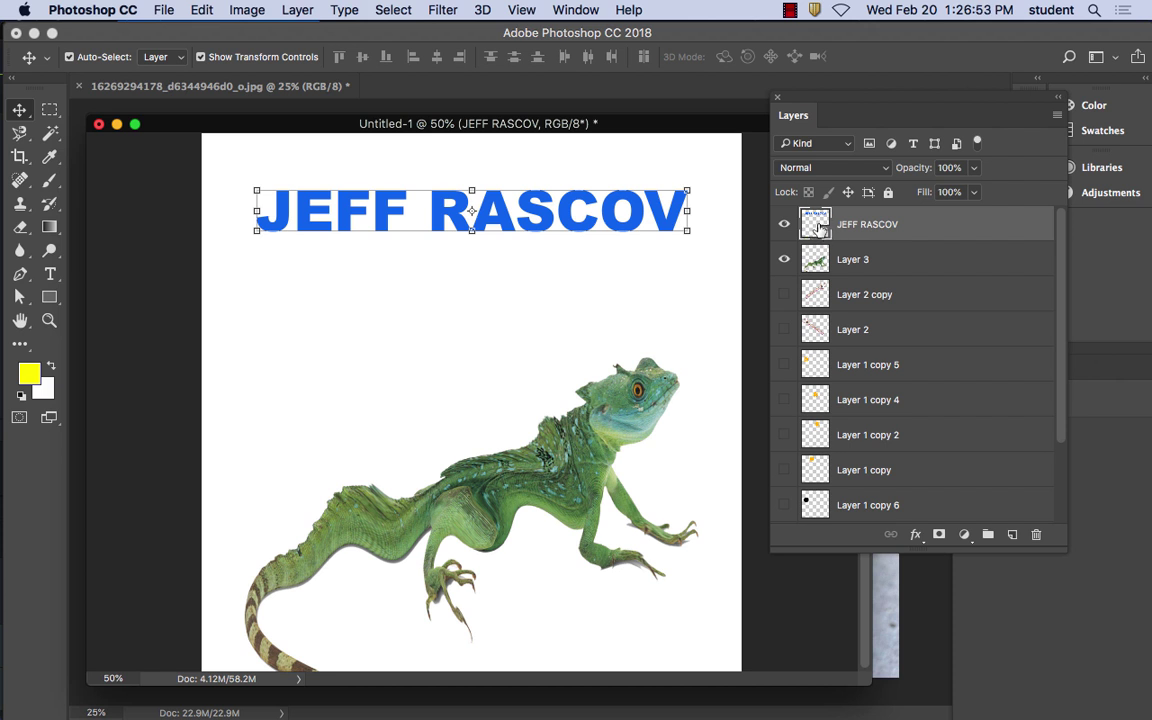
pyautogui.click(443, 10)
pyautogui.moveTo(473, 224)
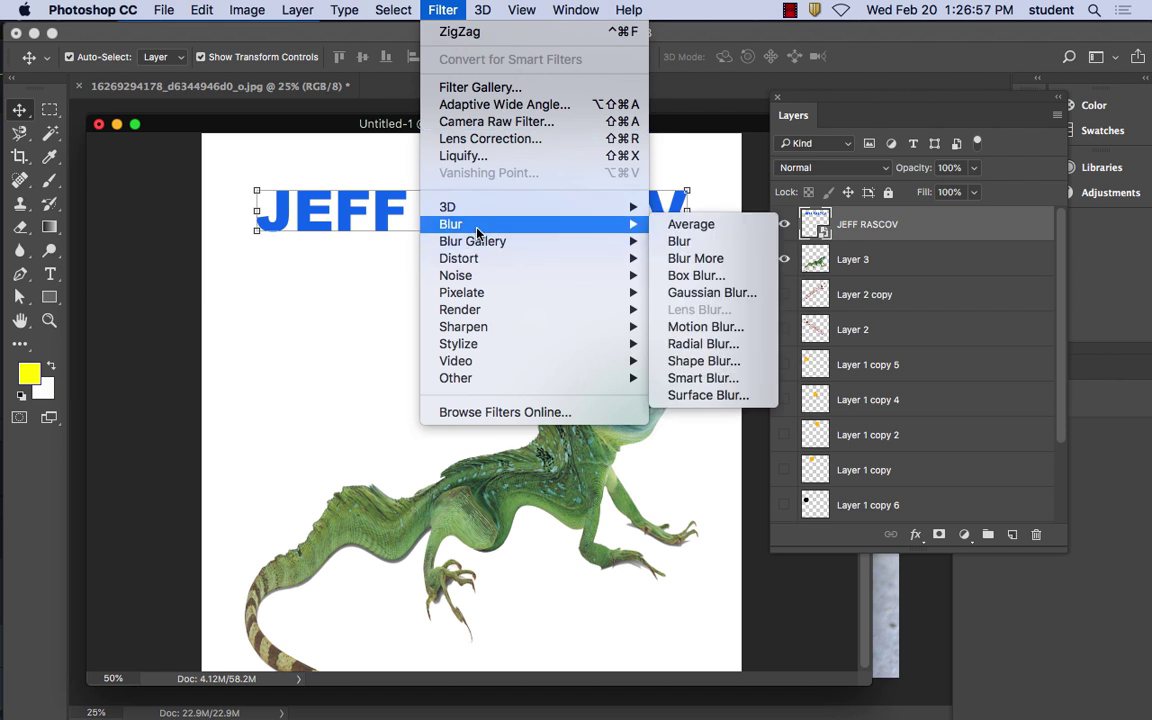
pyautogui.moveTo(476, 259)
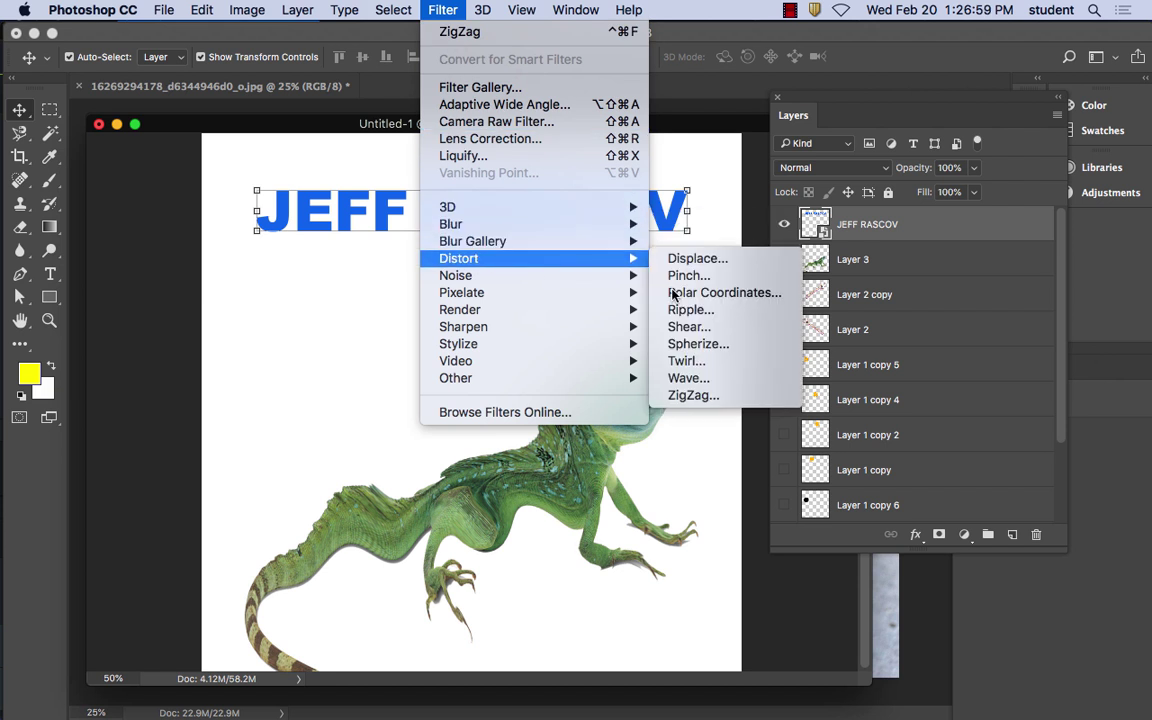
# Apply a Wave smart filter with maximum wavelength 64 and amplitude 1–6
pyautogui.click(688, 378)
pyautogui.moveTo(538, 148); pyautogui.dragTo(535, 250)
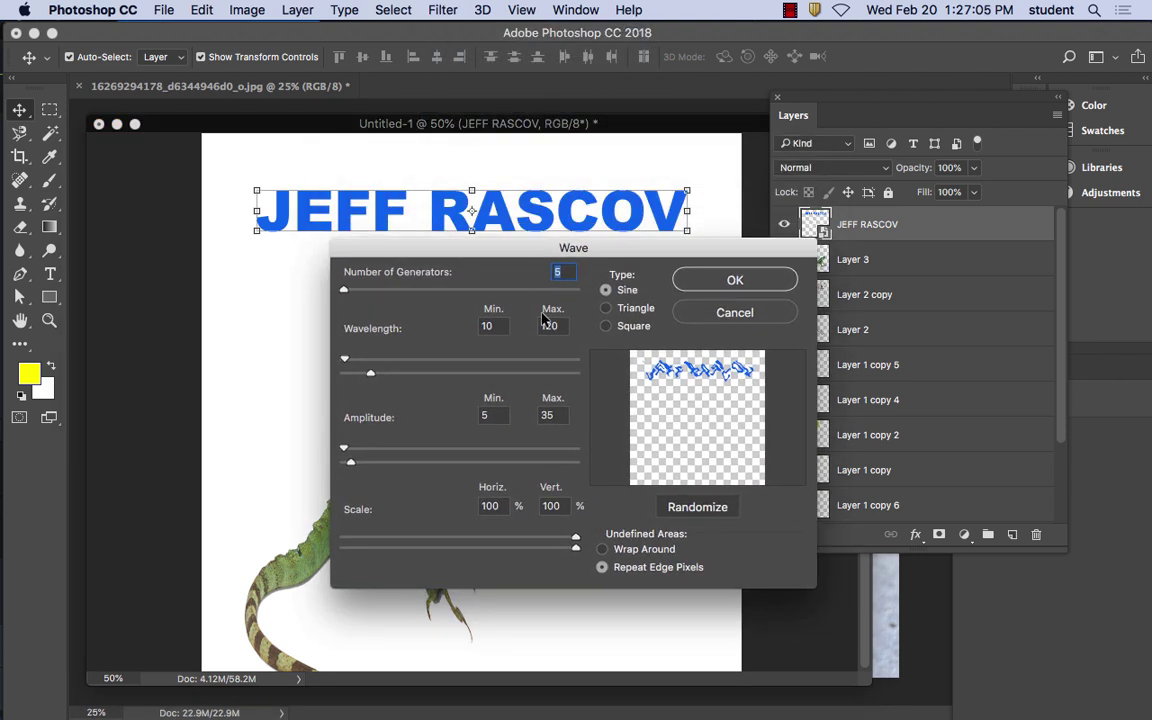
pyautogui.moveTo(370, 376); pyautogui.dragTo(358, 376)
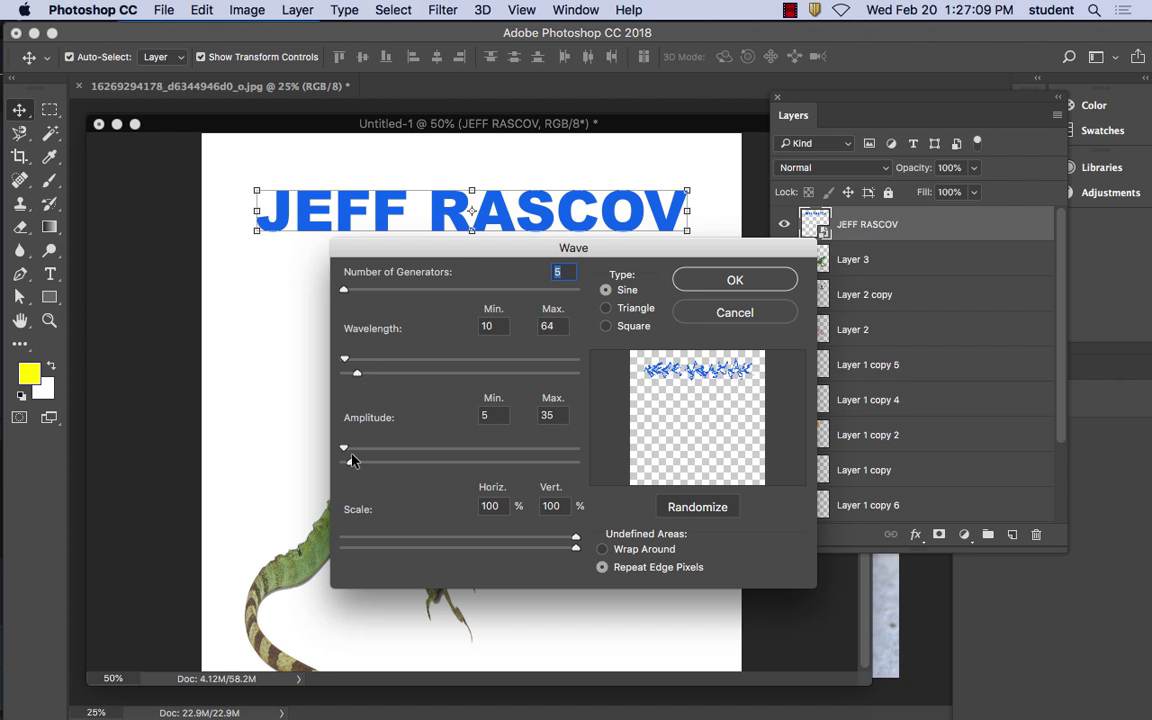
pyautogui.moveTo(350, 462); pyautogui.dragTo(342, 466)
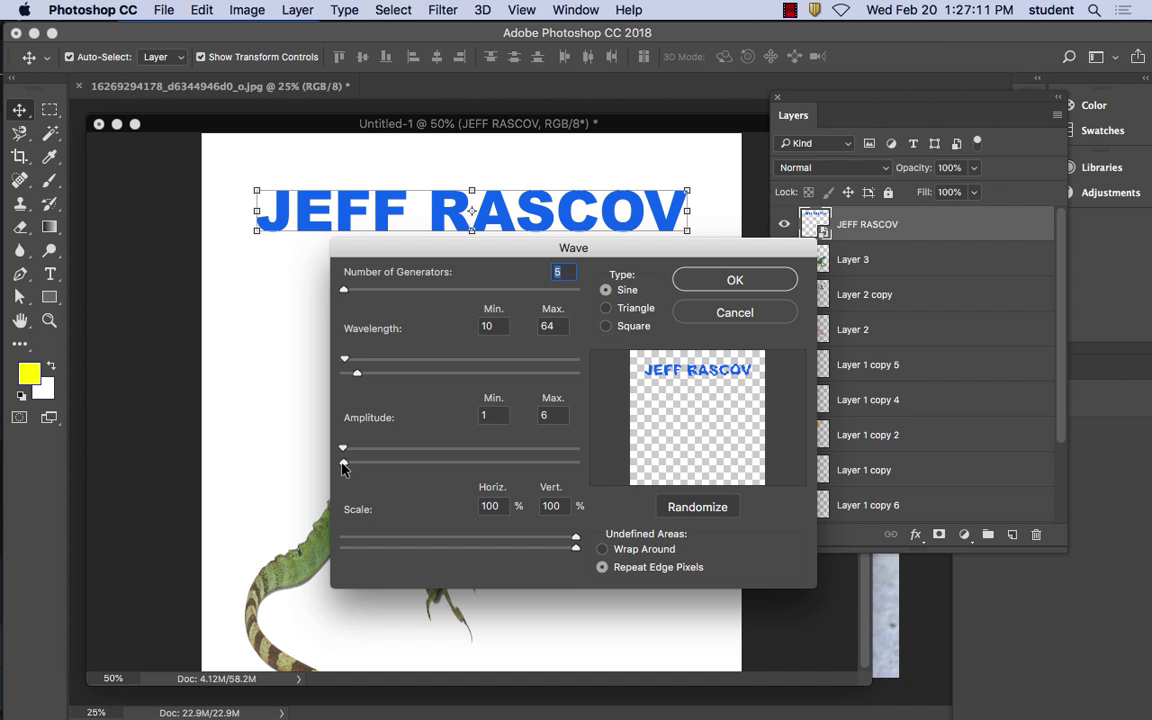
pyautogui.click(734, 280)
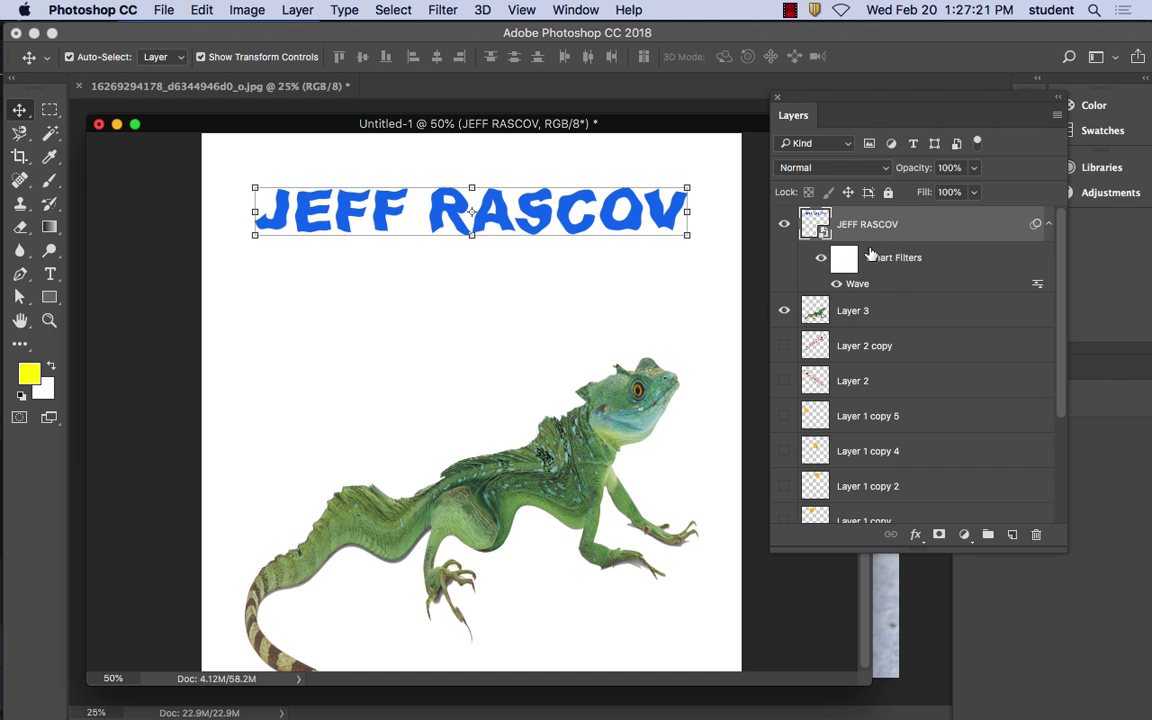
# Toggle the Wave smart filter off and on to compare the effect
pyautogui.click(821, 260)
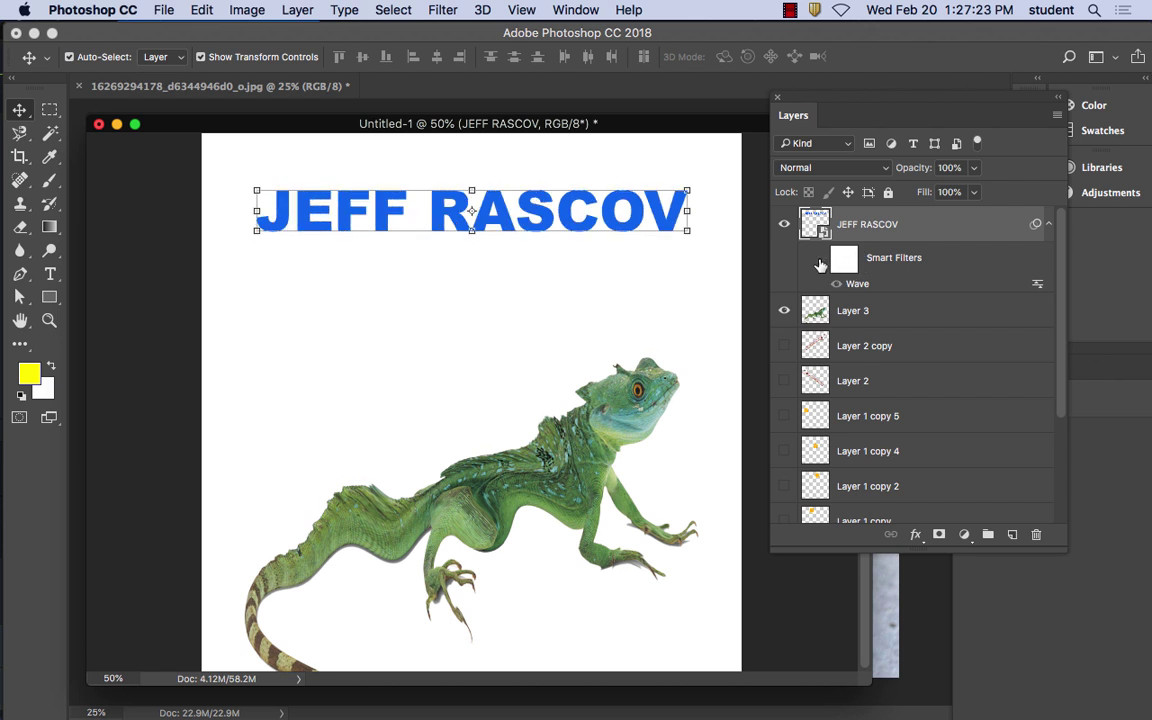
pyautogui.click(821, 262)
pyautogui.click(821, 262)
pyautogui.click(821, 262)
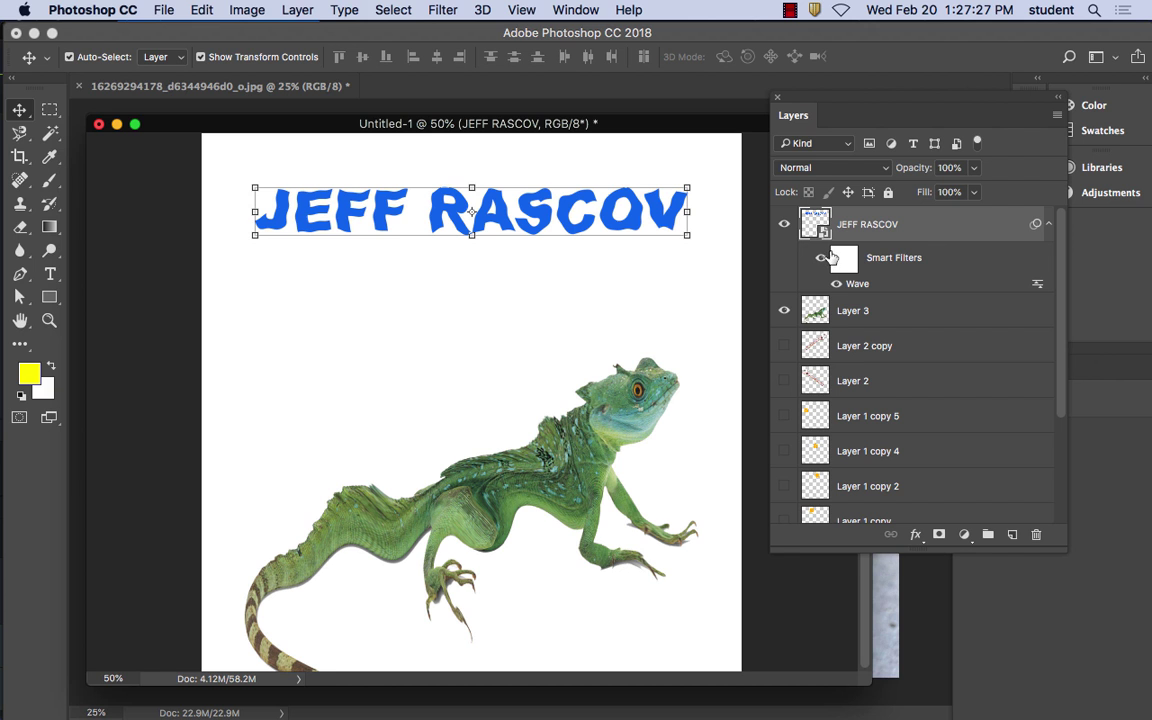
# In Filter Gallery, preview Glass and Sketch filters such as Charcoal and Water Paper on the heading
pyautogui.click(392, 10)
pyautogui.moveTo(430, 6)
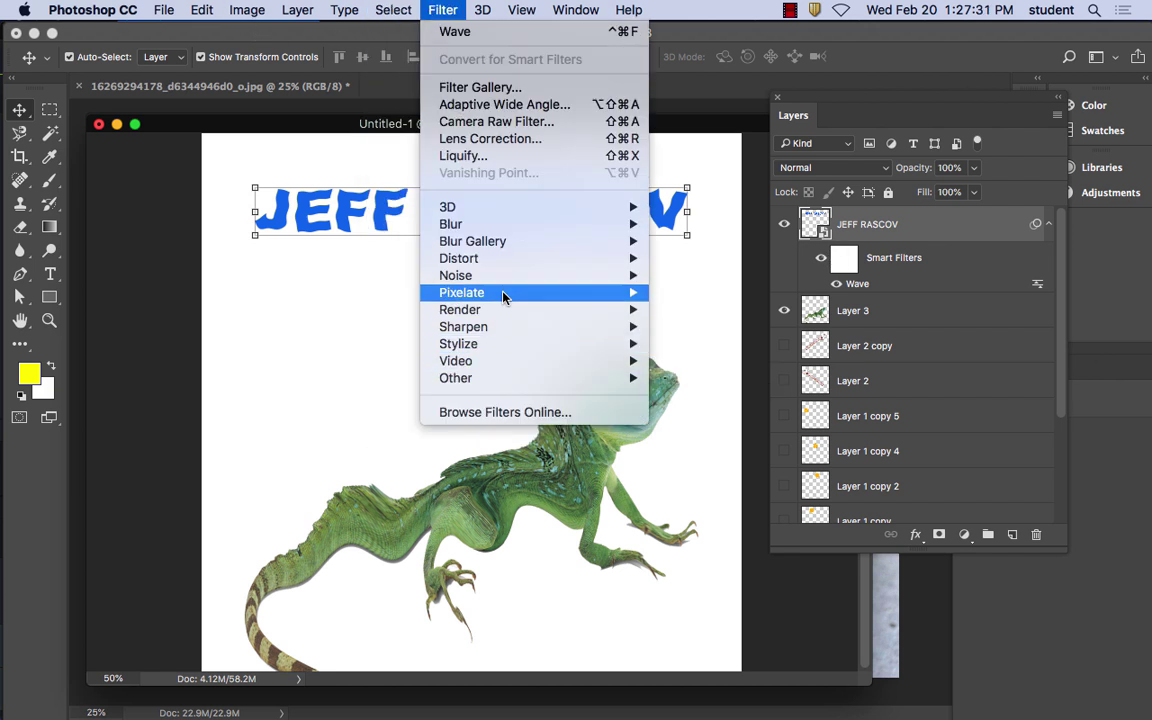
pyautogui.click(466, 87)
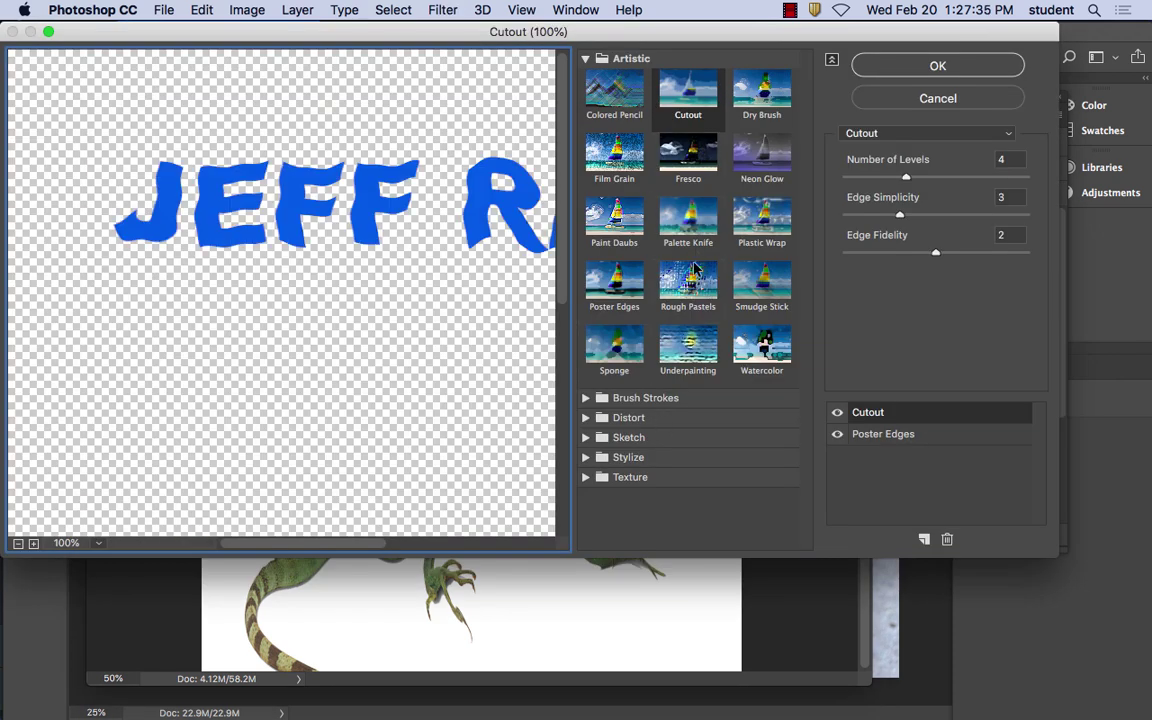
pyautogui.click(614, 425)
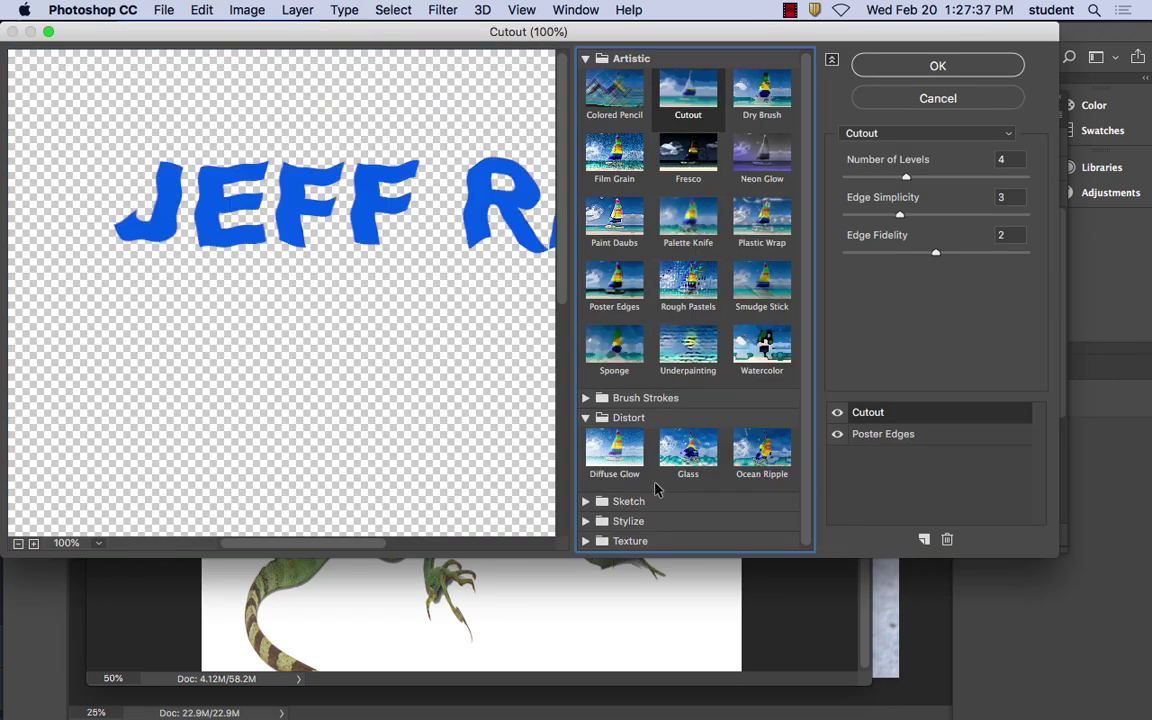
pyautogui.click(688, 451)
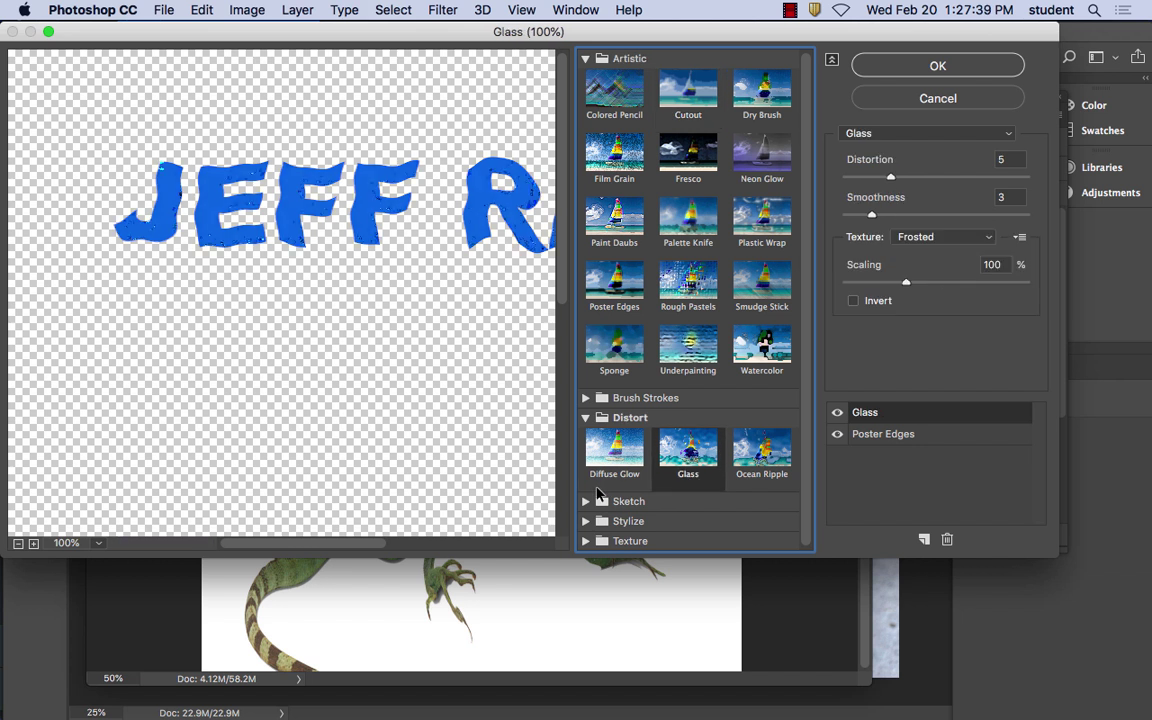
pyautogui.click(705, 502)
pyautogui.scroll(-5, 707, 502)
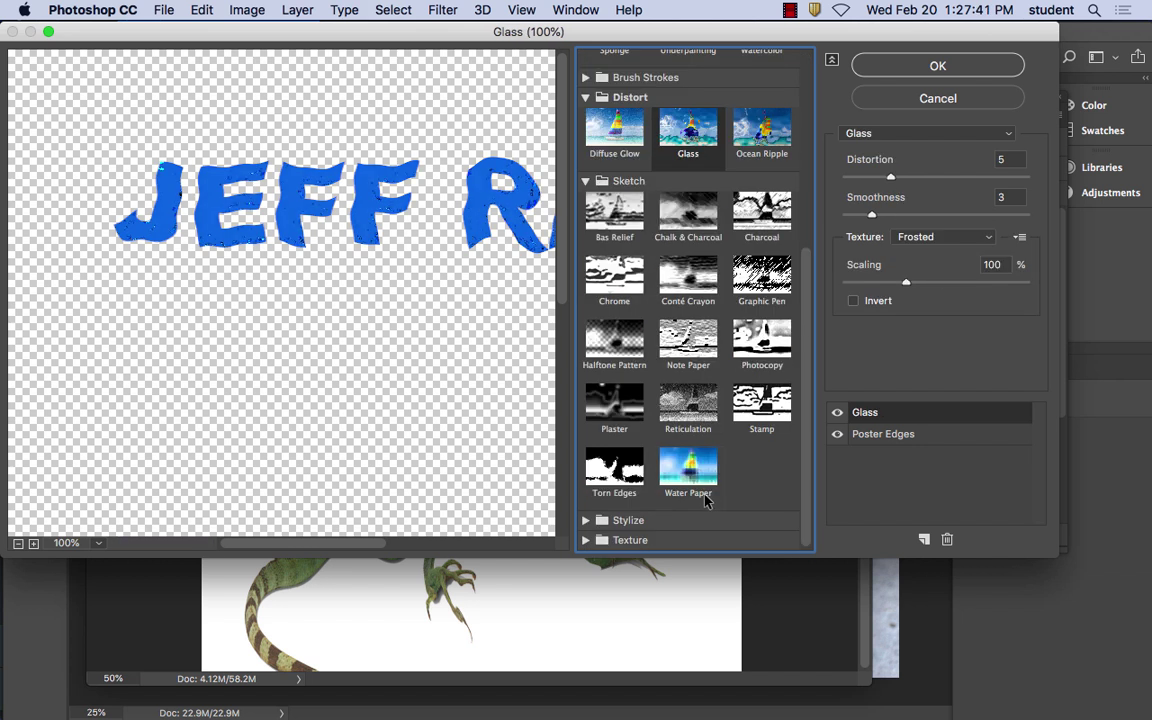
pyautogui.click(688, 403)
pyautogui.click(685, 350)
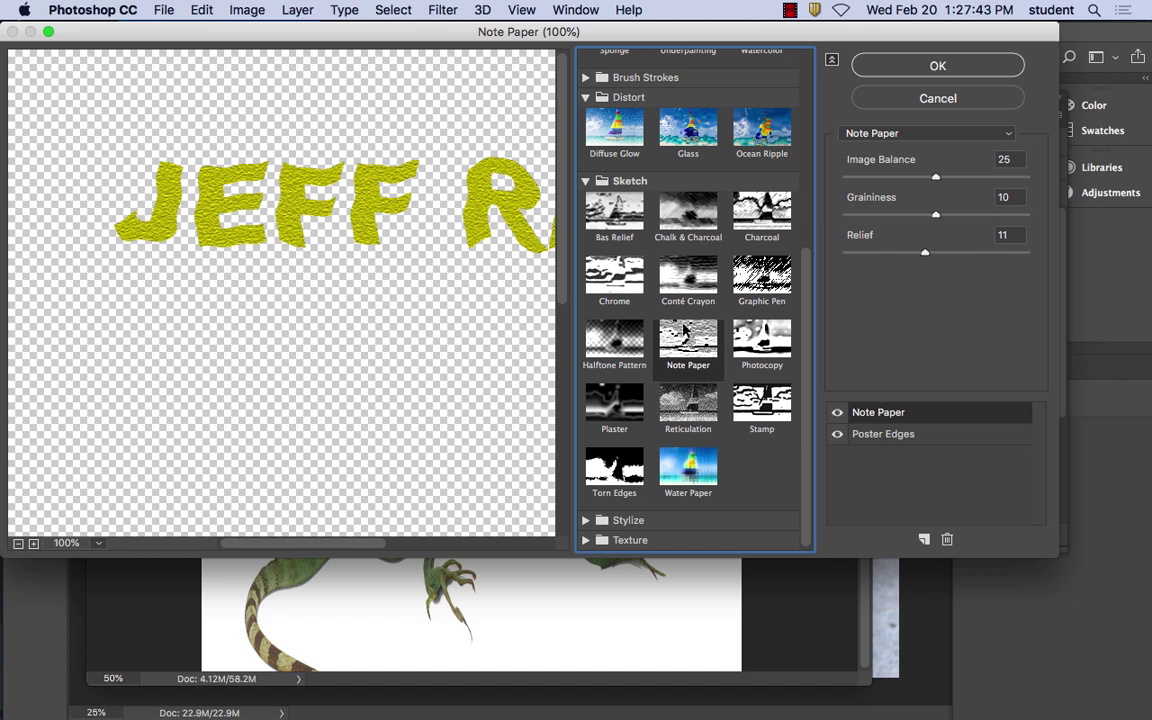
pyautogui.click(688, 275)
pyautogui.click(762, 275)
pyautogui.click(762, 211)
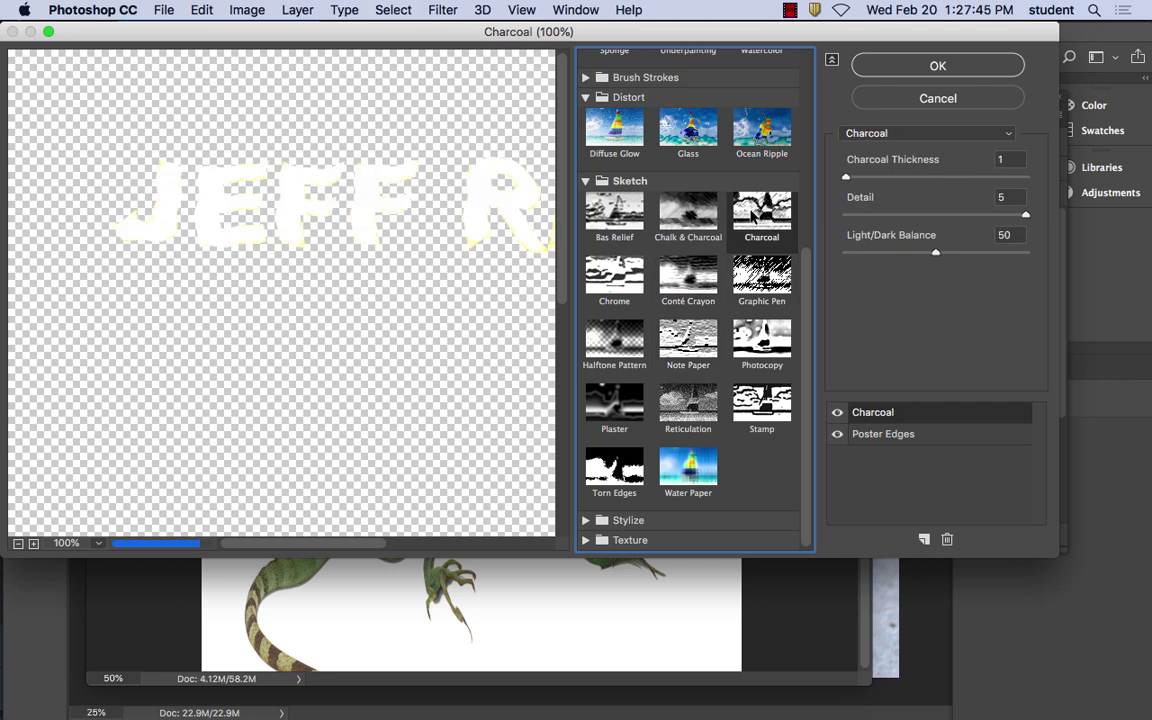
pyautogui.click(622, 410)
pyautogui.click(682, 405)
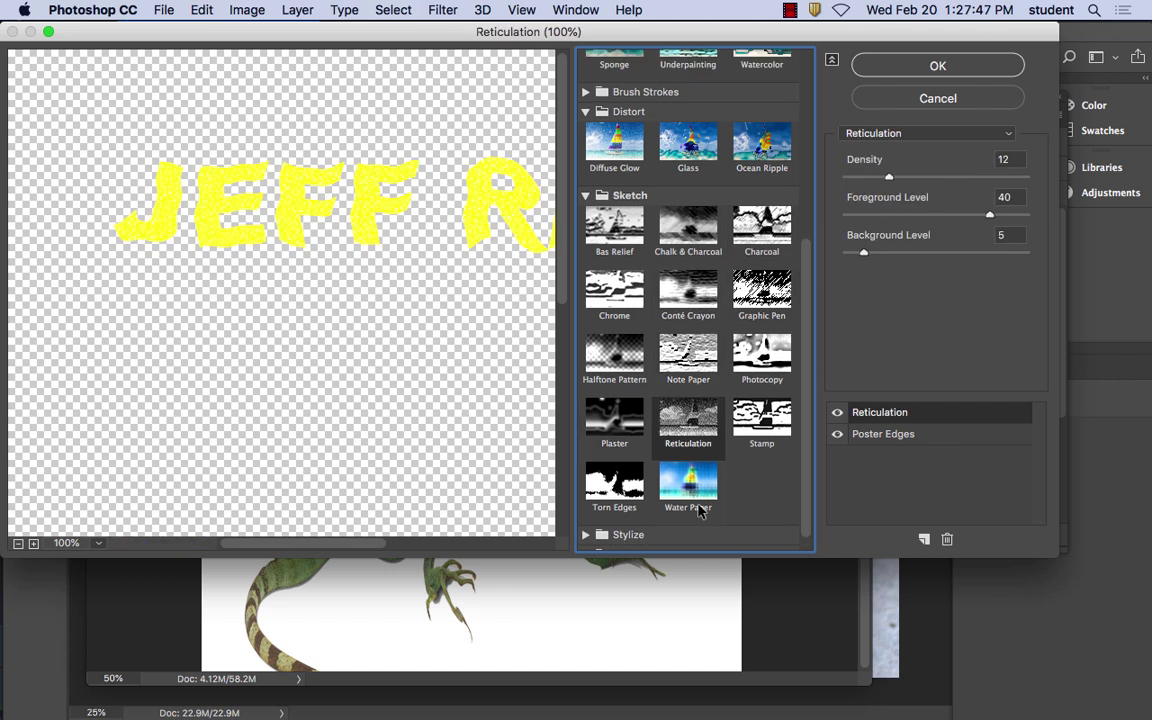
pyautogui.click(695, 468)
# Preview Glowing Edges, Halftone Pattern, Cutout, Fresco and Palette Knife on the heading
pyautogui.click(620, 520)
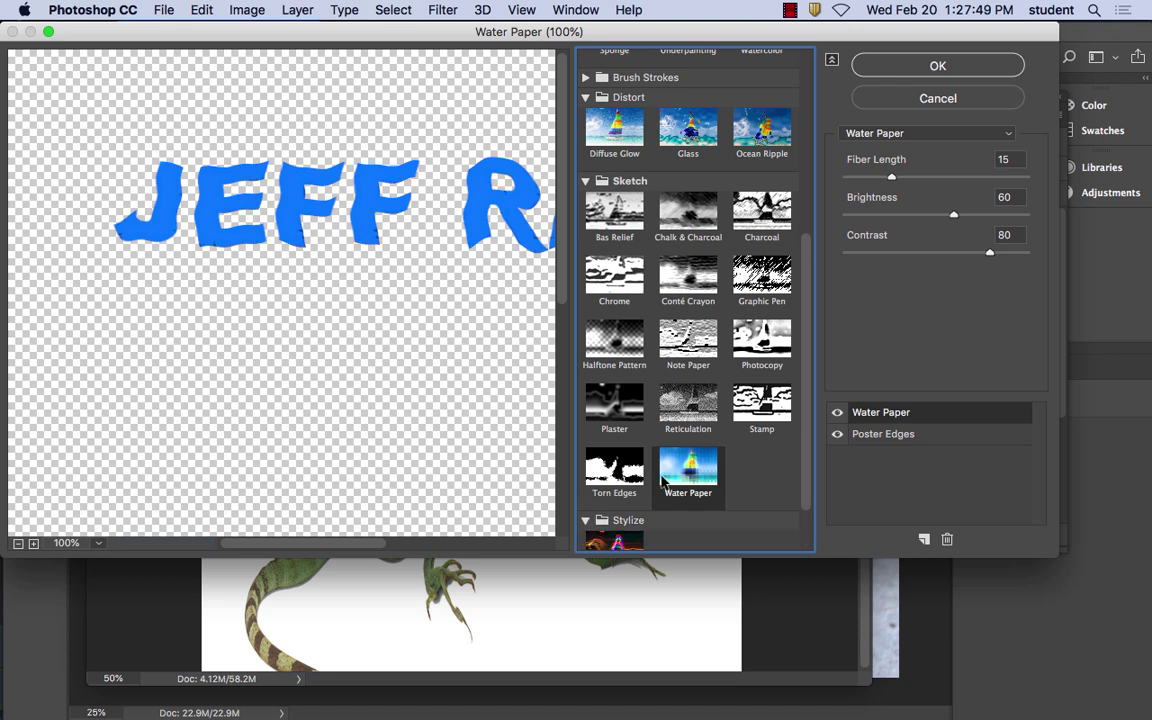
pyautogui.scroll(-2, 702, 442)
pyautogui.click(618, 490)
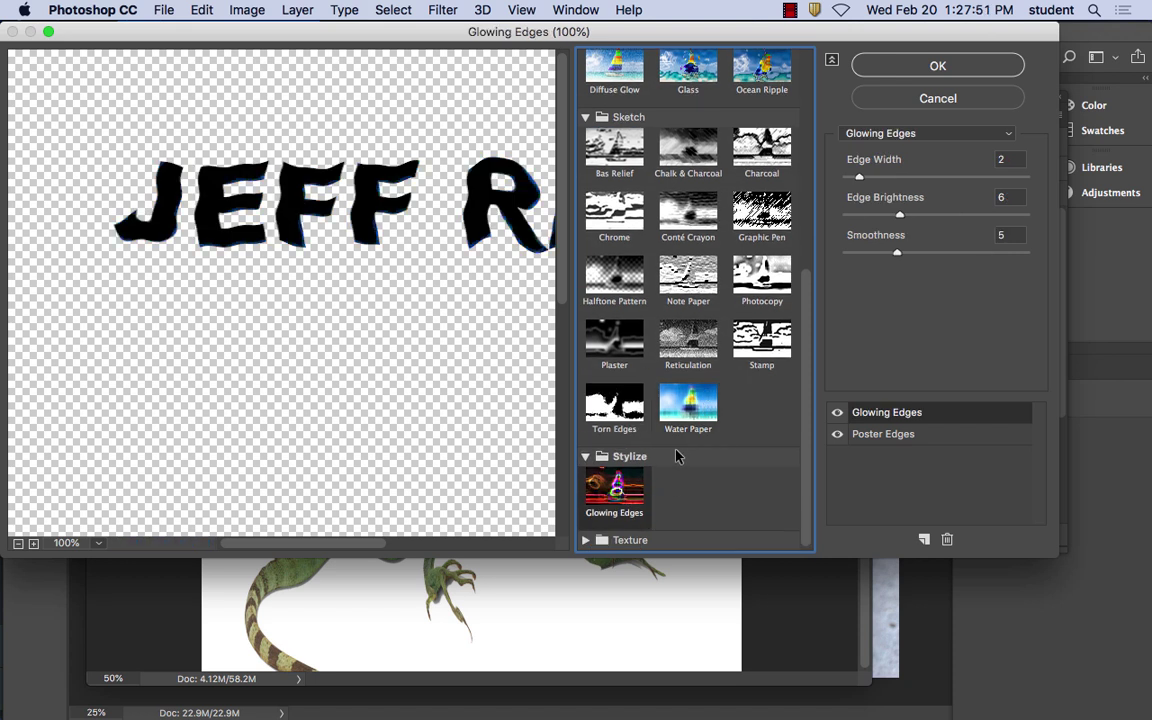
pyautogui.scroll(4, 693, 418)
pyautogui.scroll(-4, 693, 418)
pyautogui.click(603, 272)
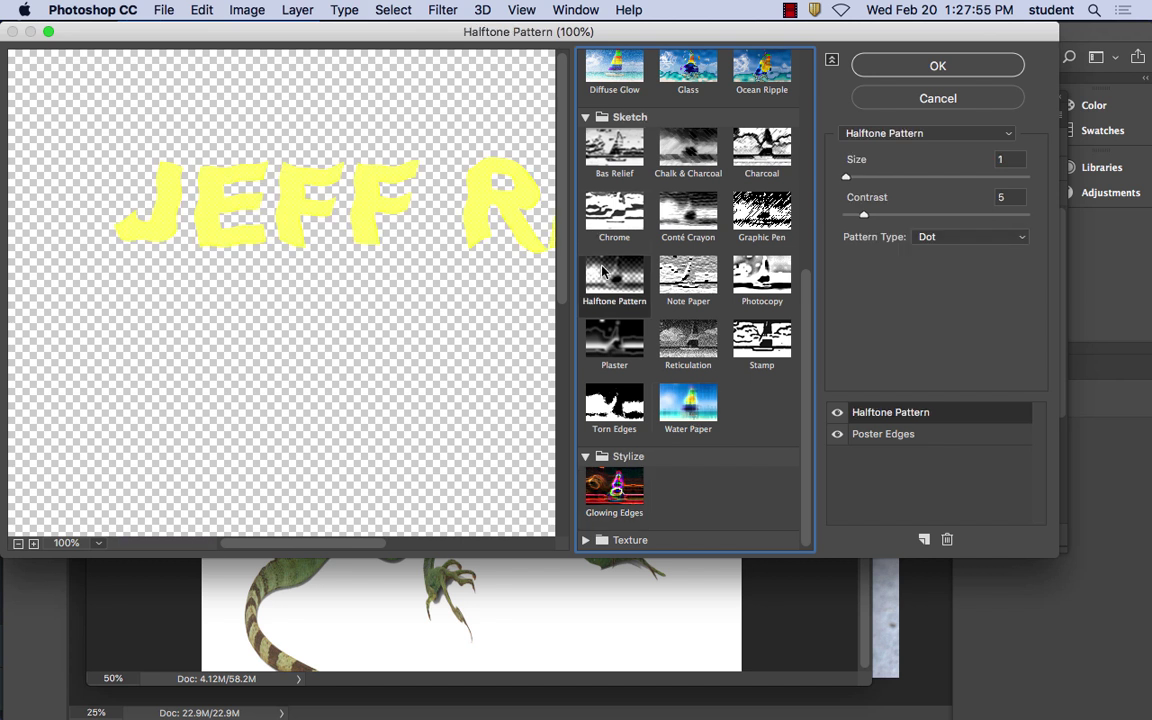
pyautogui.click(688, 272)
pyautogui.scroll(1, 649, 246)
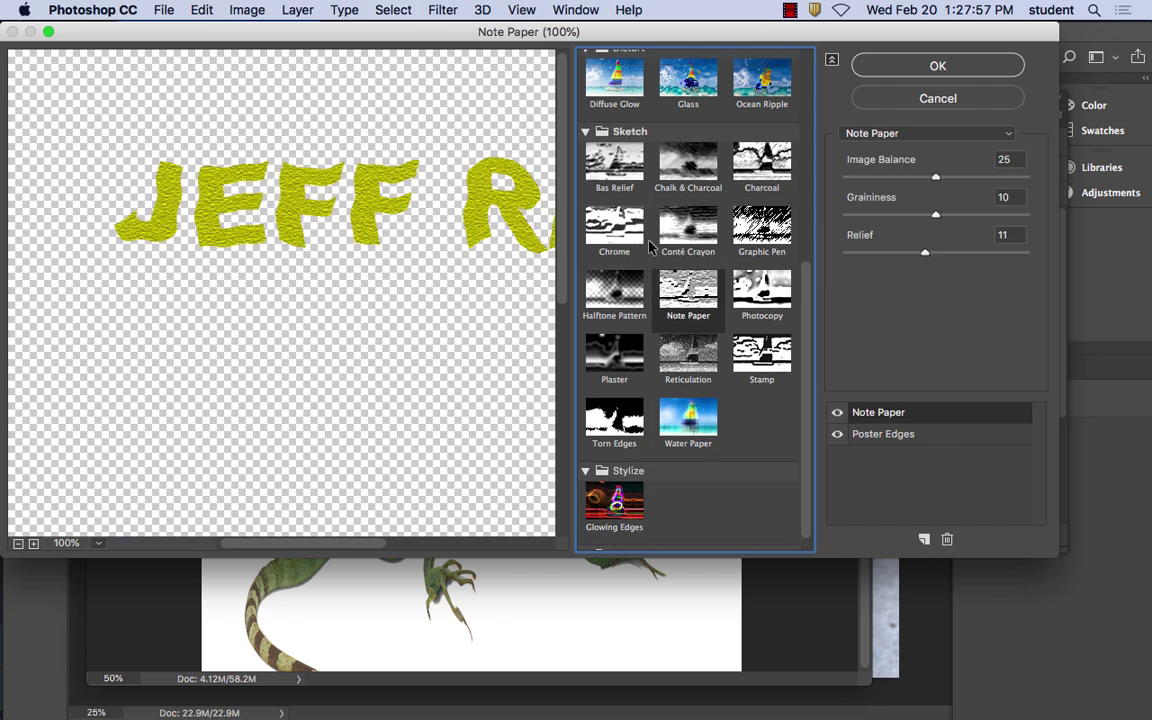
pyautogui.scroll(4, 649, 246)
pyautogui.click(674, 93)
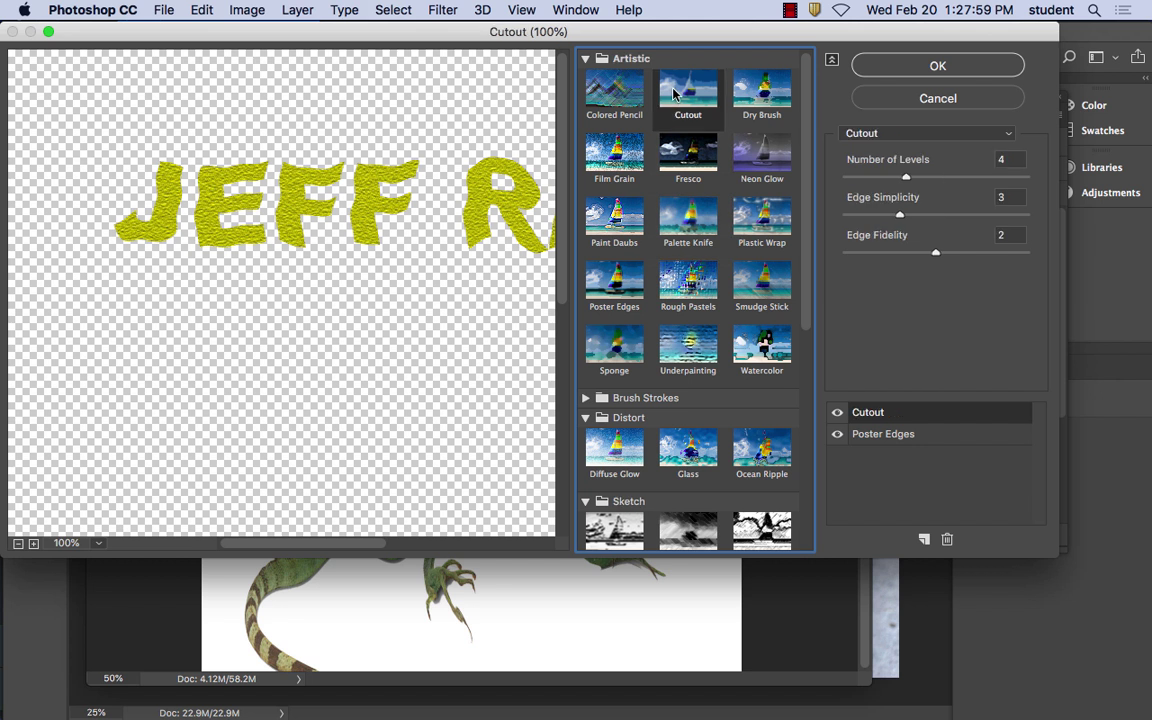
pyautogui.click(688, 158)
pyautogui.click(705, 232)
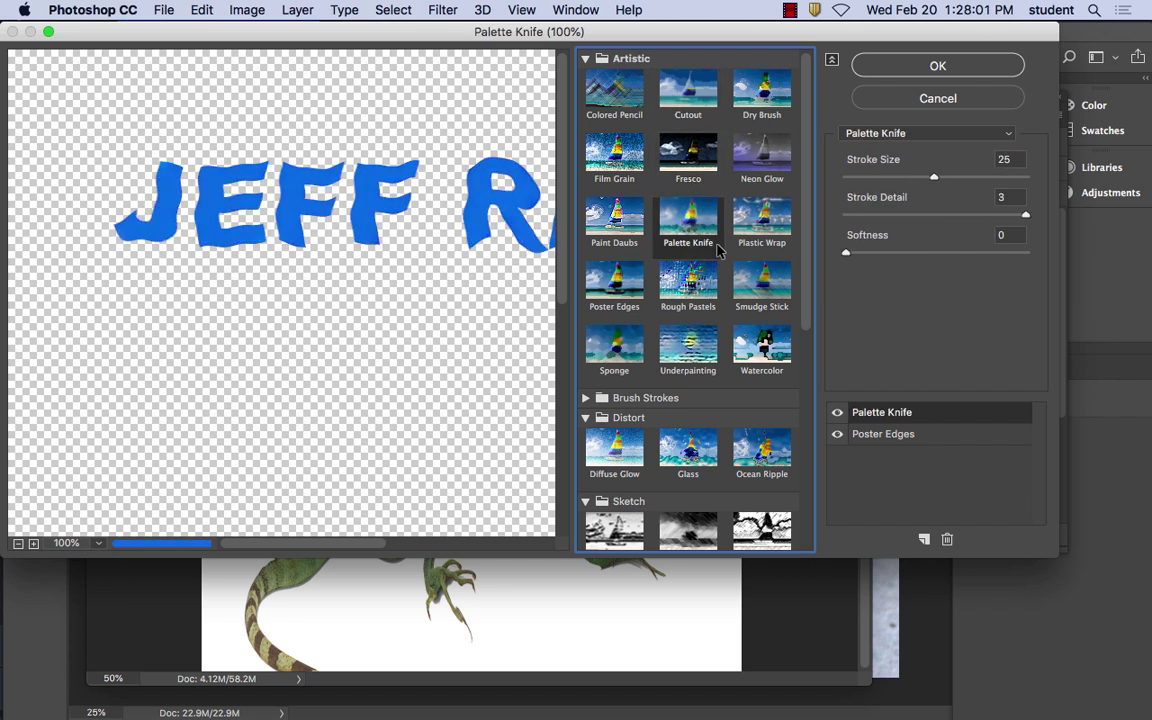
# Apply Plastic Wrap with Highlight Strength 18, Detail 11 and Smoothness 8
pyautogui.click(756, 240)
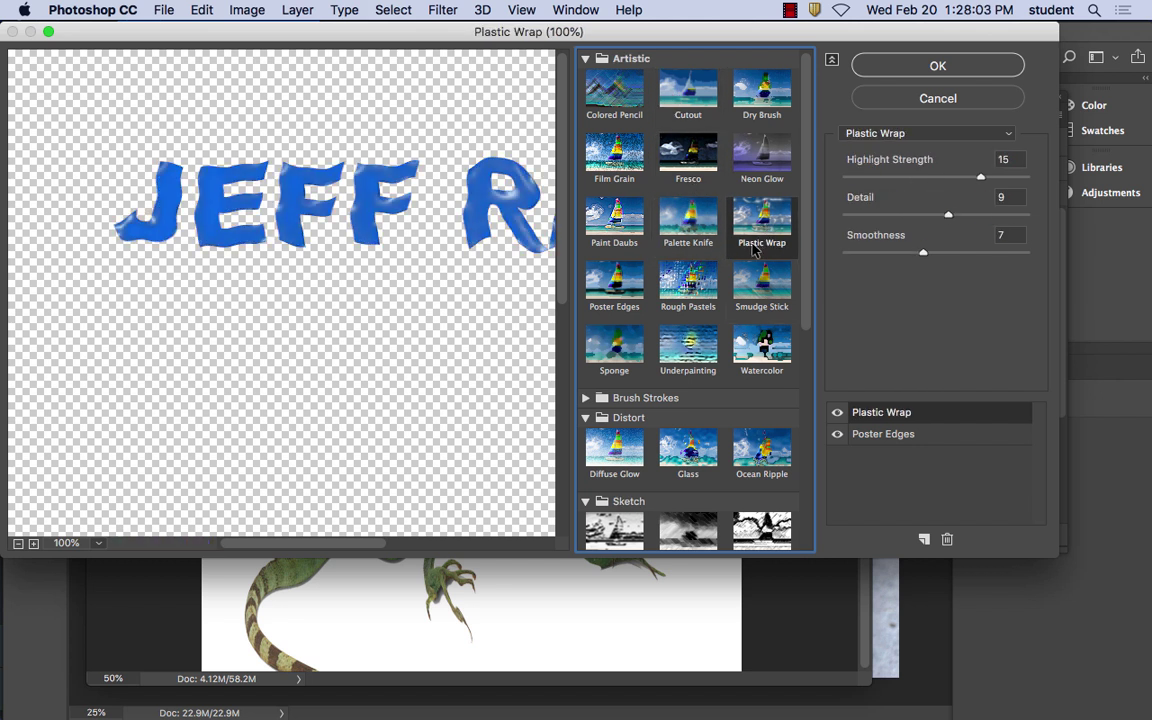
pyautogui.moveTo(980, 177); pyautogui.dragTo(1008, 177)
pyautogui.moveTo(948, 215); pyautogui.dragTo(972, 216)
pyautogui.moveTo(923, 252)
pyautogui.mouseDown()
pyautogui.moveTo(862, 254)
pyautogui.moveTo(982, 247)
pyautogui.moveTo(934, 249)
pyautogui.mouseUp()
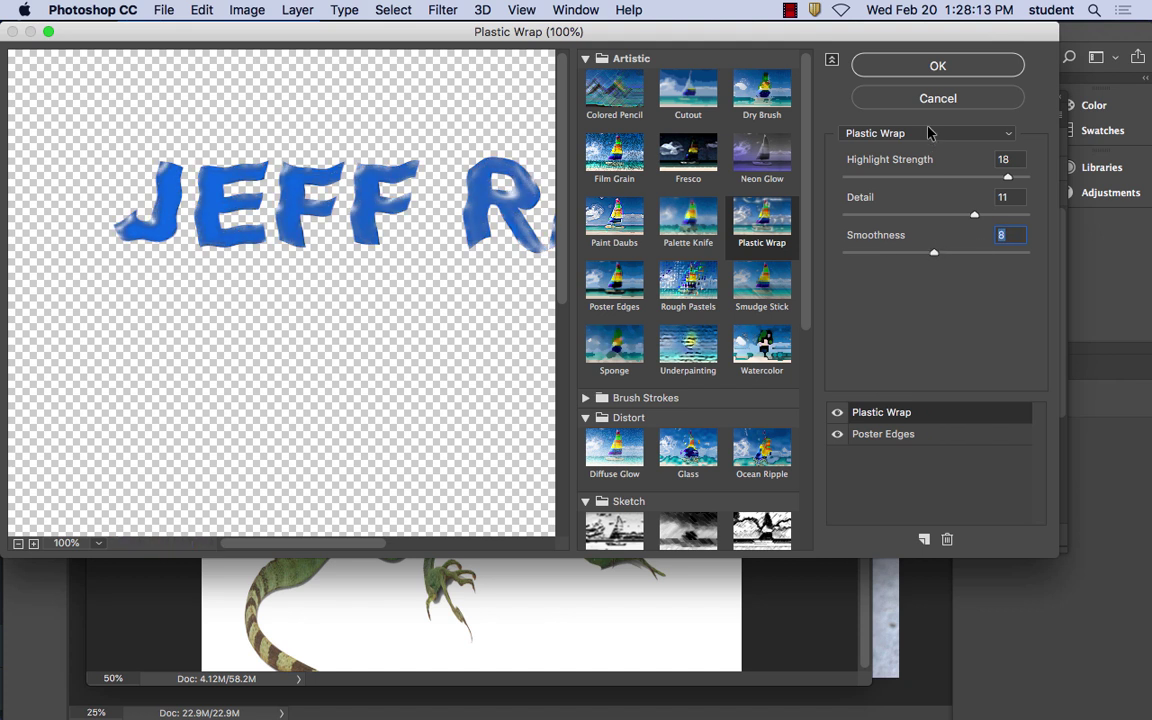
pyautogui.click(936, 66)
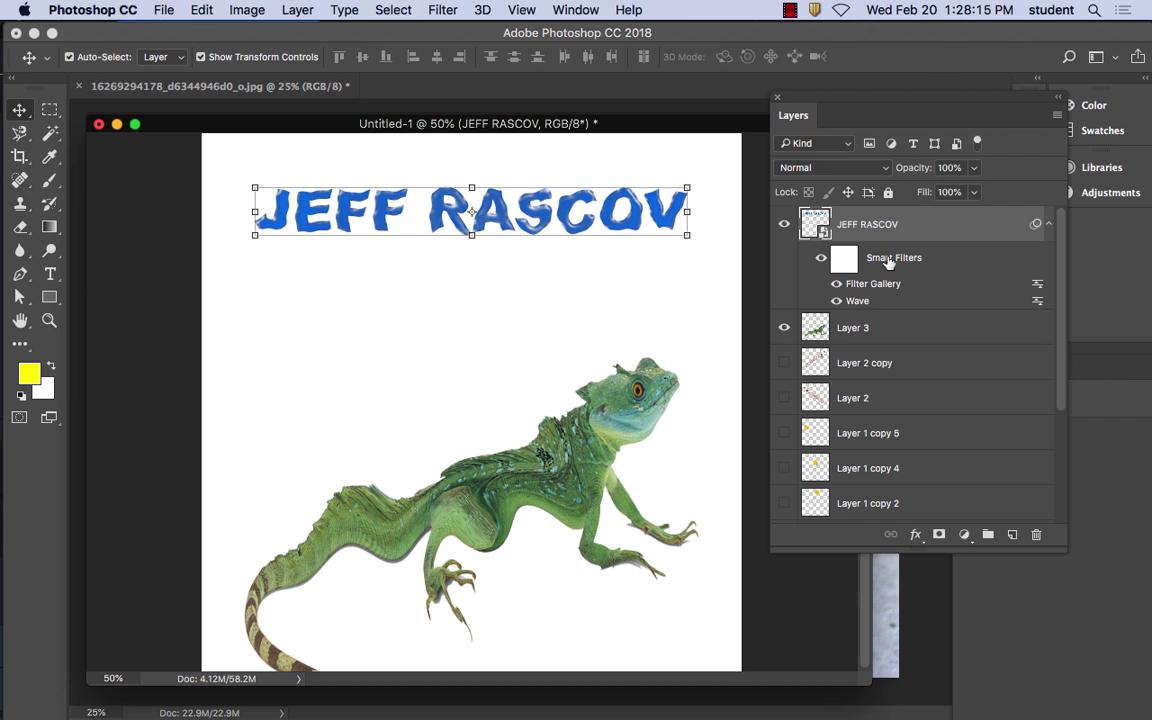
# Toggle the Filter Gallery and Wave smart filters off and on to compare, then zoom in
pyautogui.click(838, 286)
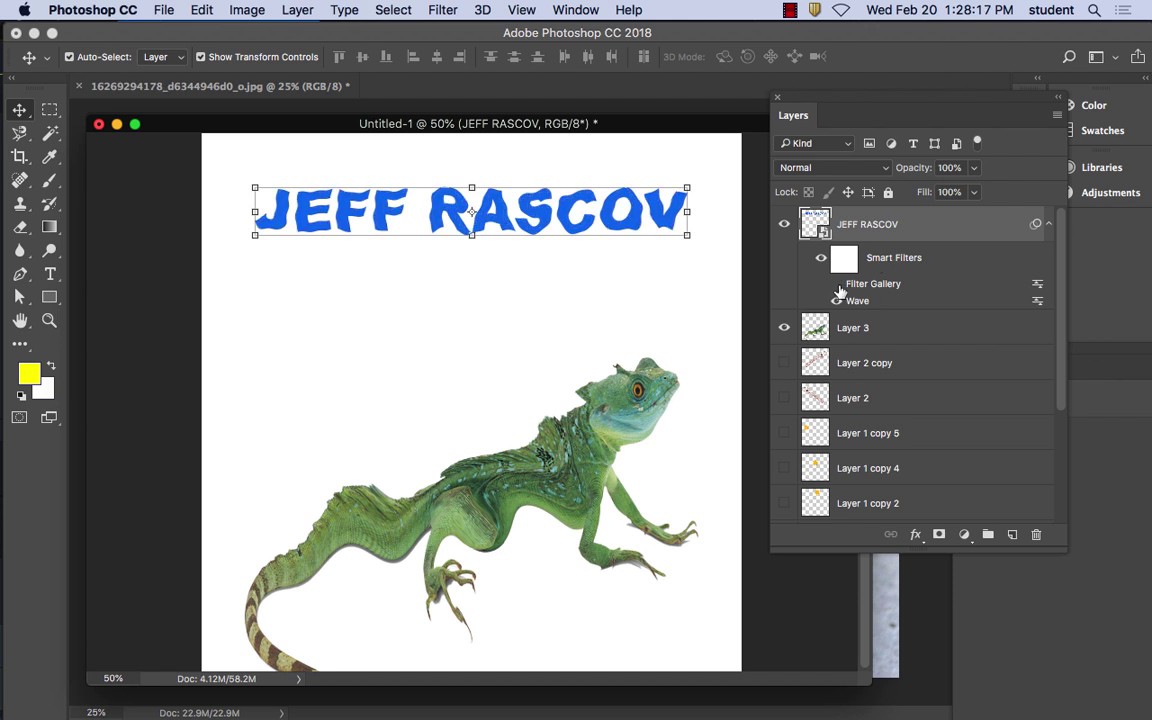
pyautogui.click(837, 285)
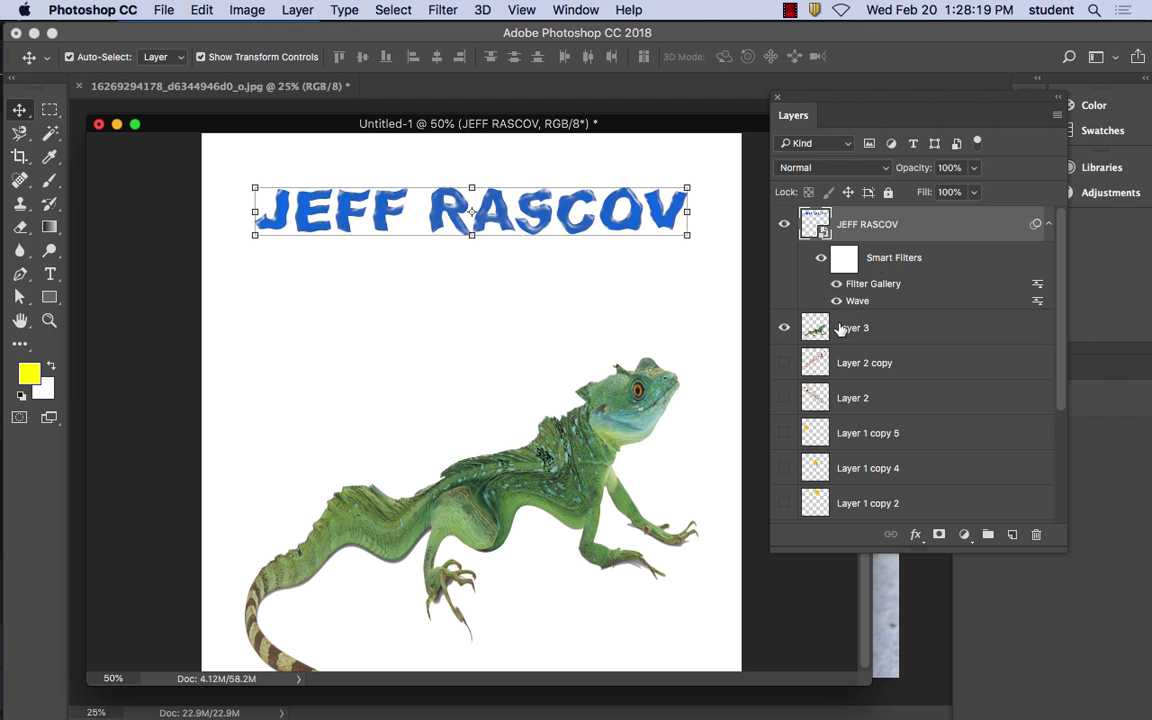
pyautogui.click(837, 301)
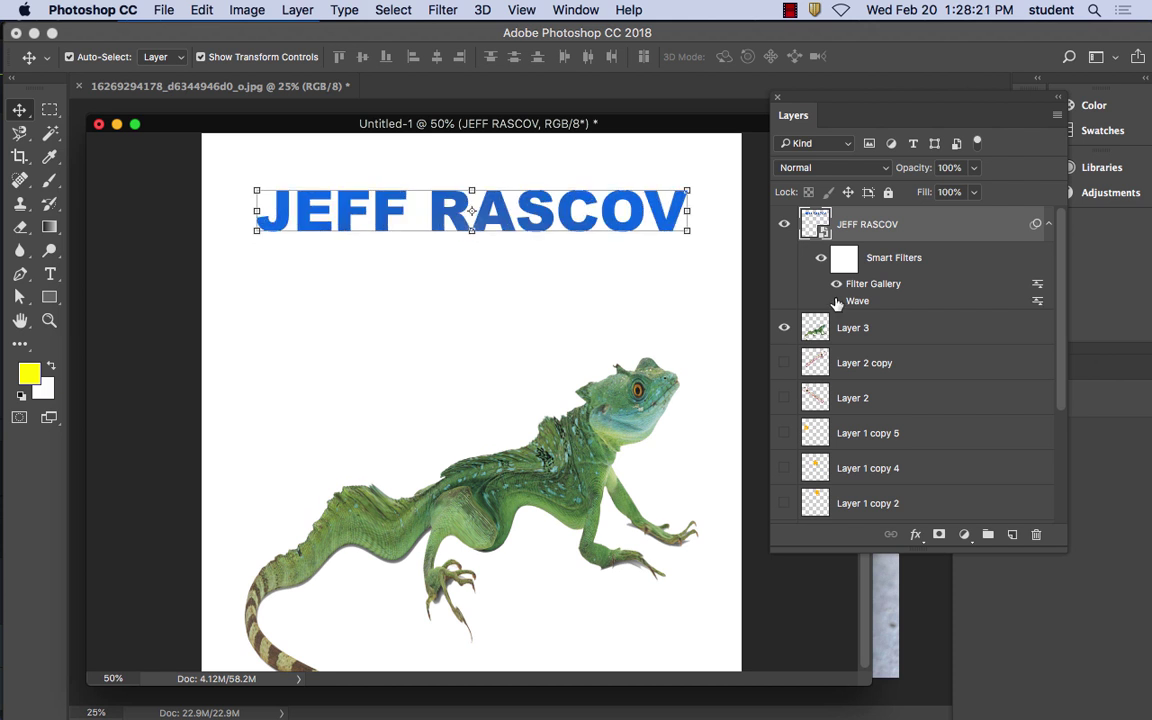
pyautogui.click(837, 301)
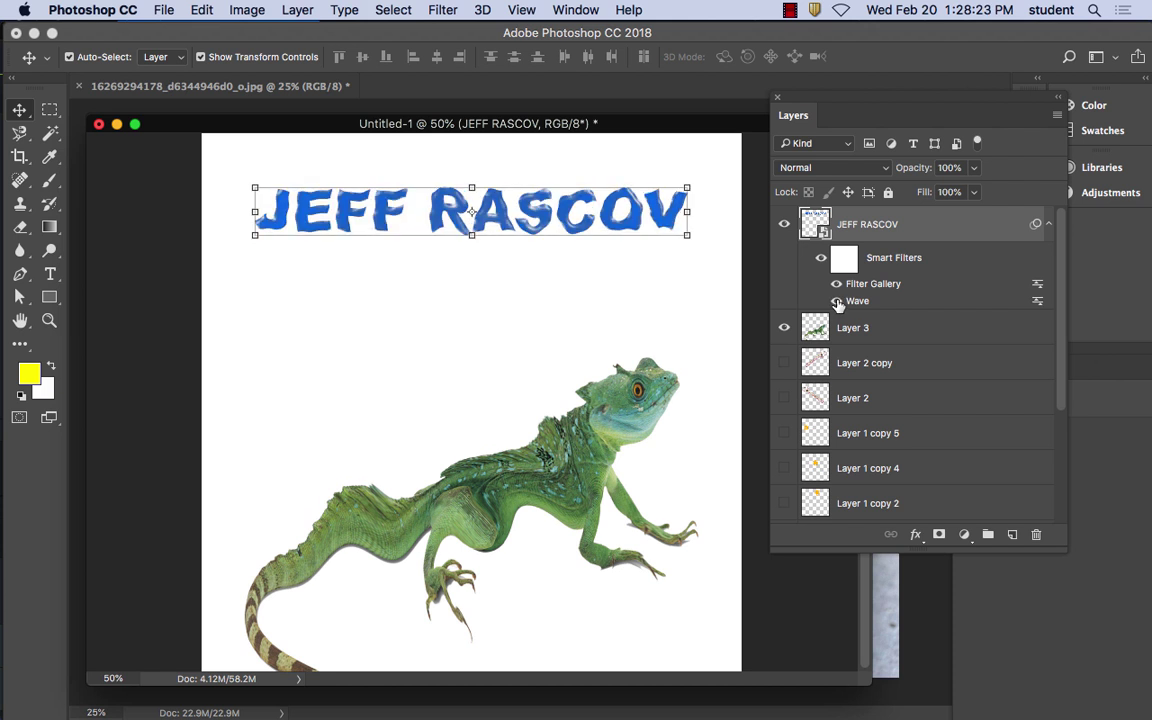
pyautogui.press('super+equal')
pyautogui.press('super+equal')
pyautogui.press('super+equal')
pyautogui.press('super+equal')
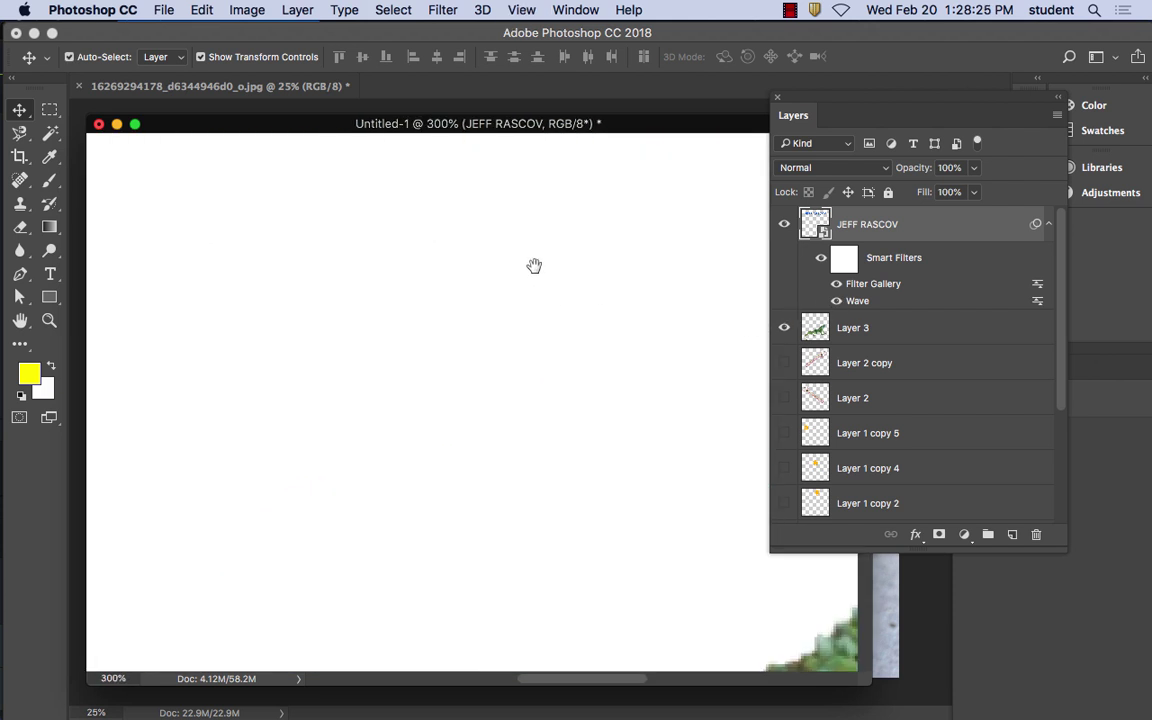
# Stretch the name heading taller and slightly wider, then drag it down above the lizard's head
pyautogui.moveTo(534, 265)
pyautogui.mouseDown()
pyautogui.moveTo(483, 280)
pyautogui.moveTo(522, 422)
pyautogui.moveTo(656, 296)
pyautogui.moveTo(628, 323)
pyautogui.mouseUp()
pyautogui.press('super+minus')
pyautogui.press('super+minus')
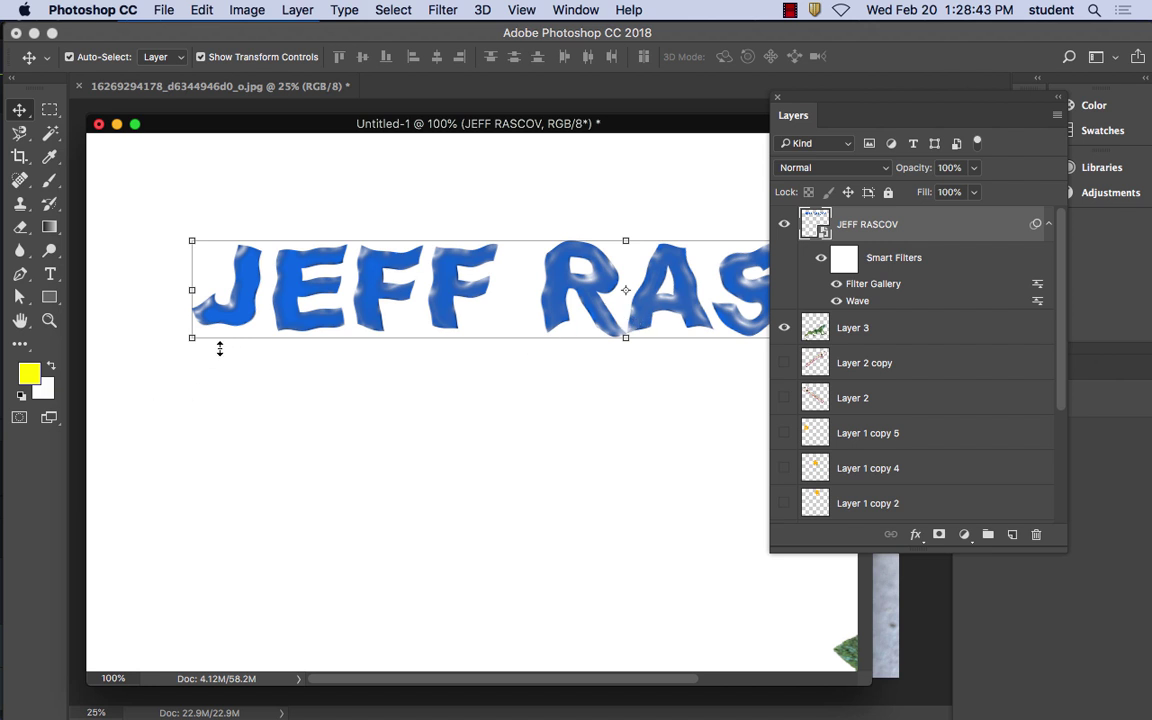
pyautogui.moveTo(191, 343); pyautogui.dragTo(175, 522)
pyautogui.click(692, 298)
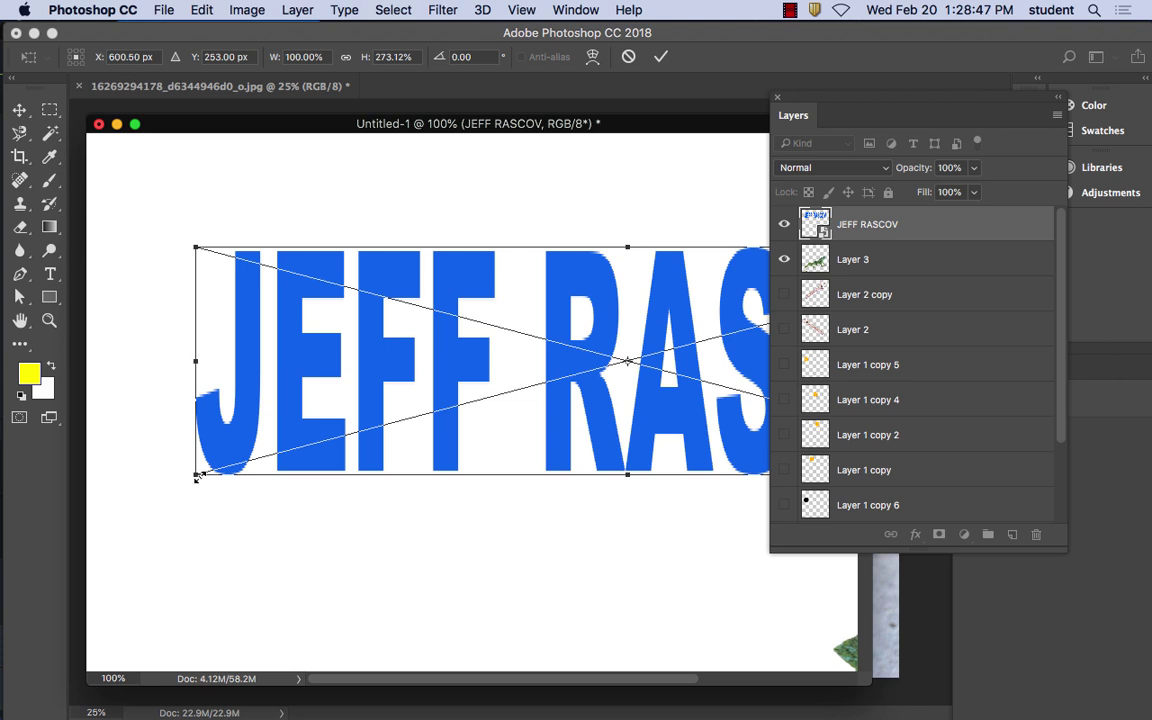
pyautogui.moveTo(197, 477); pyautogui.dragTo(95, 428)
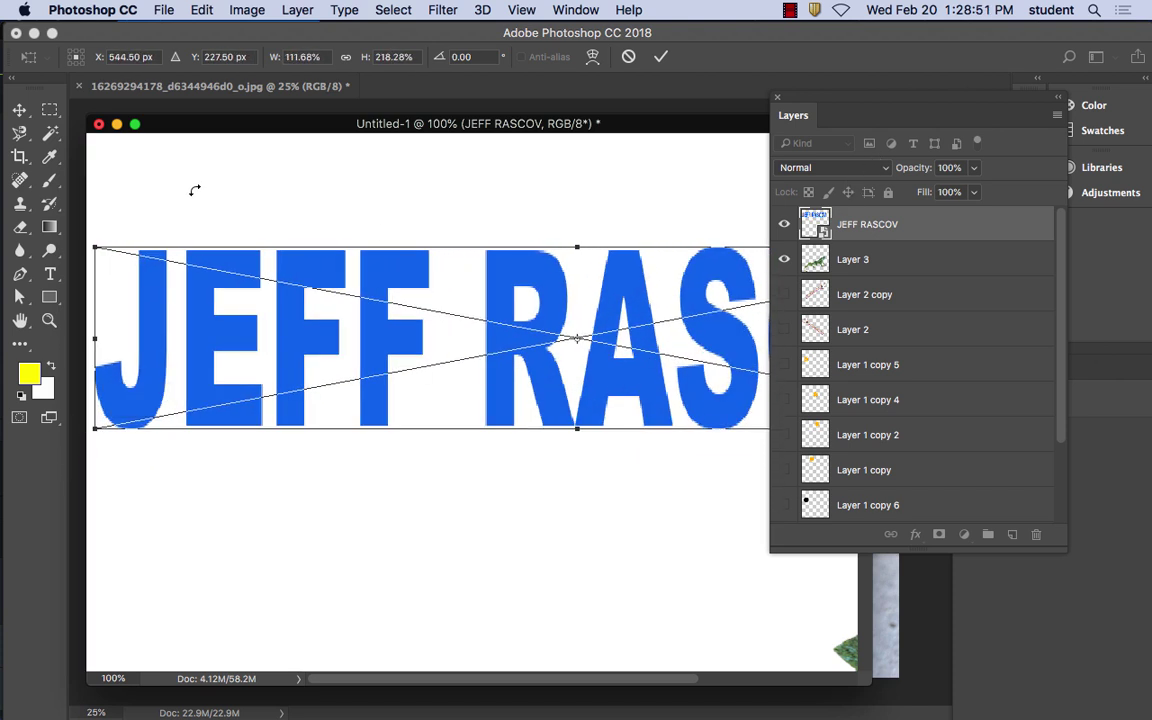
pyautogui.click(19, 110)
pyautogui.click(730, 273)
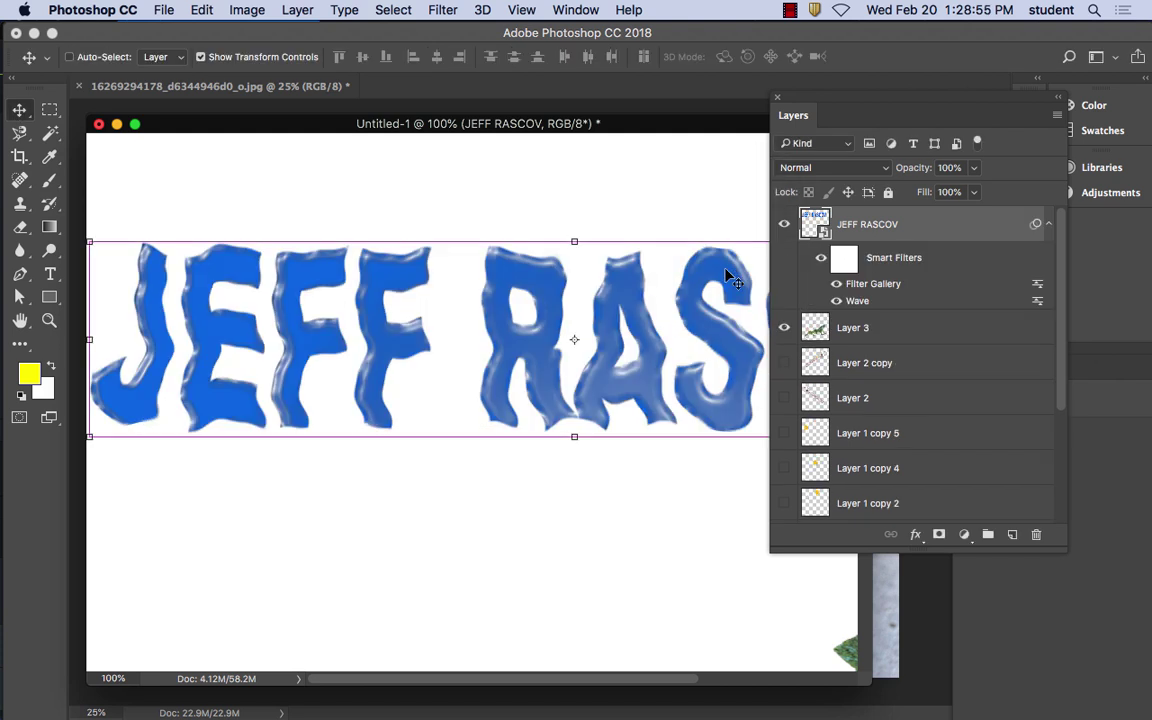
pyautogui.press('super+minus')
pyautogui.press('super+minus')
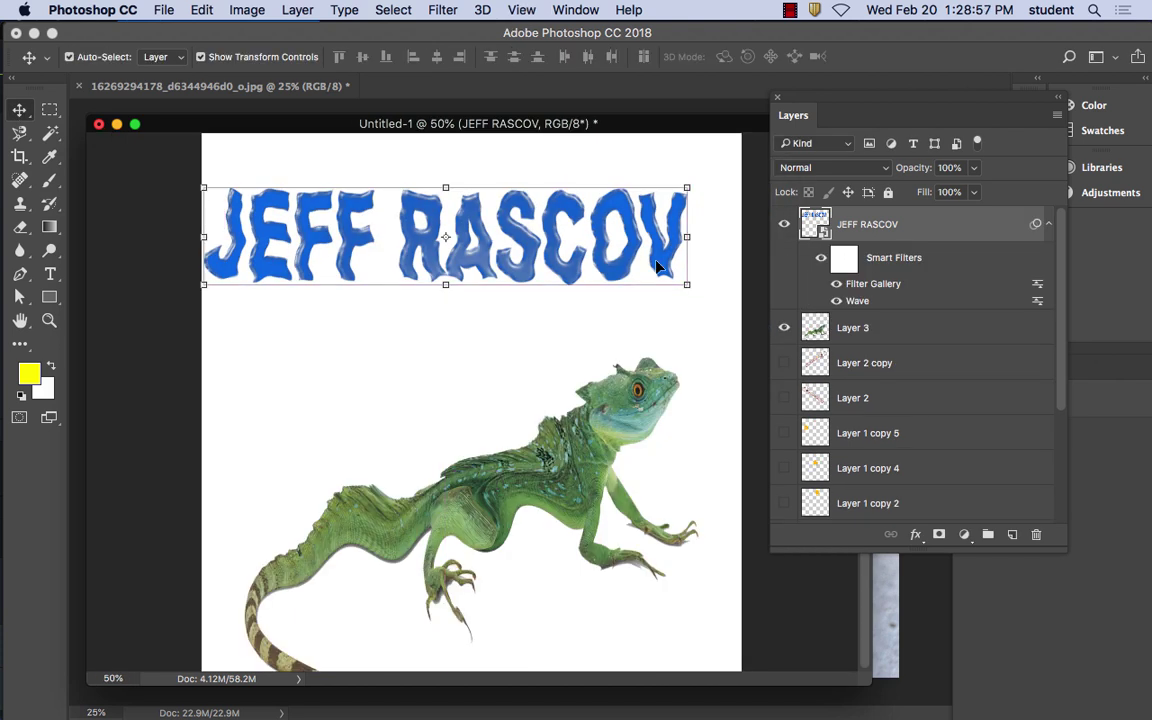
pyautogui.moveTo(486, 274); pyautogui.dragTo(501, 329)
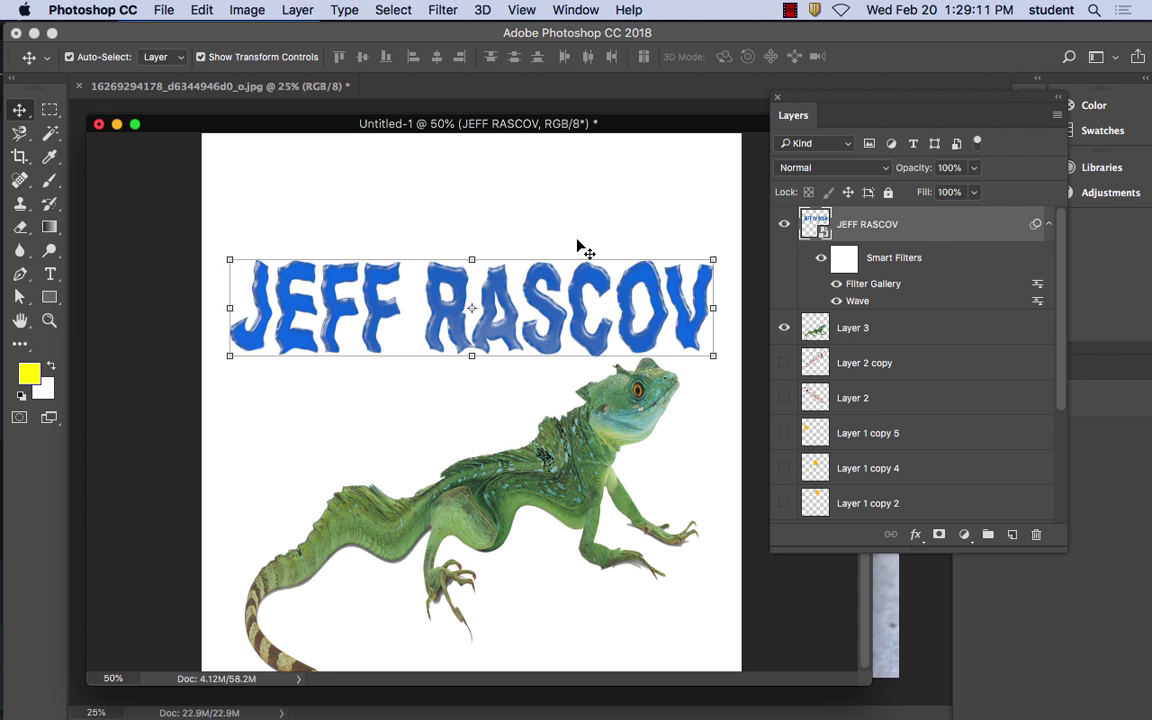
# Type the I LIKE FOOD headline and centre it near the top above the name heading
pyautogui.click(448, 183)
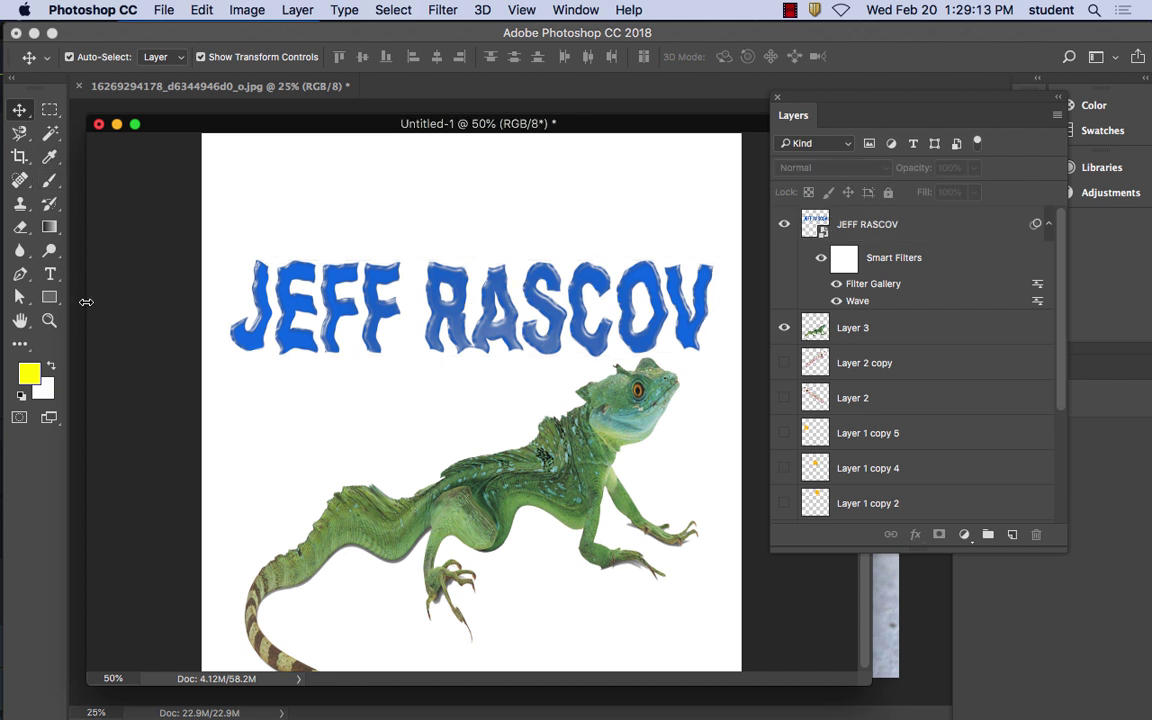
pyautogui.click(50, 273)
pyautogui.click(423, 196)
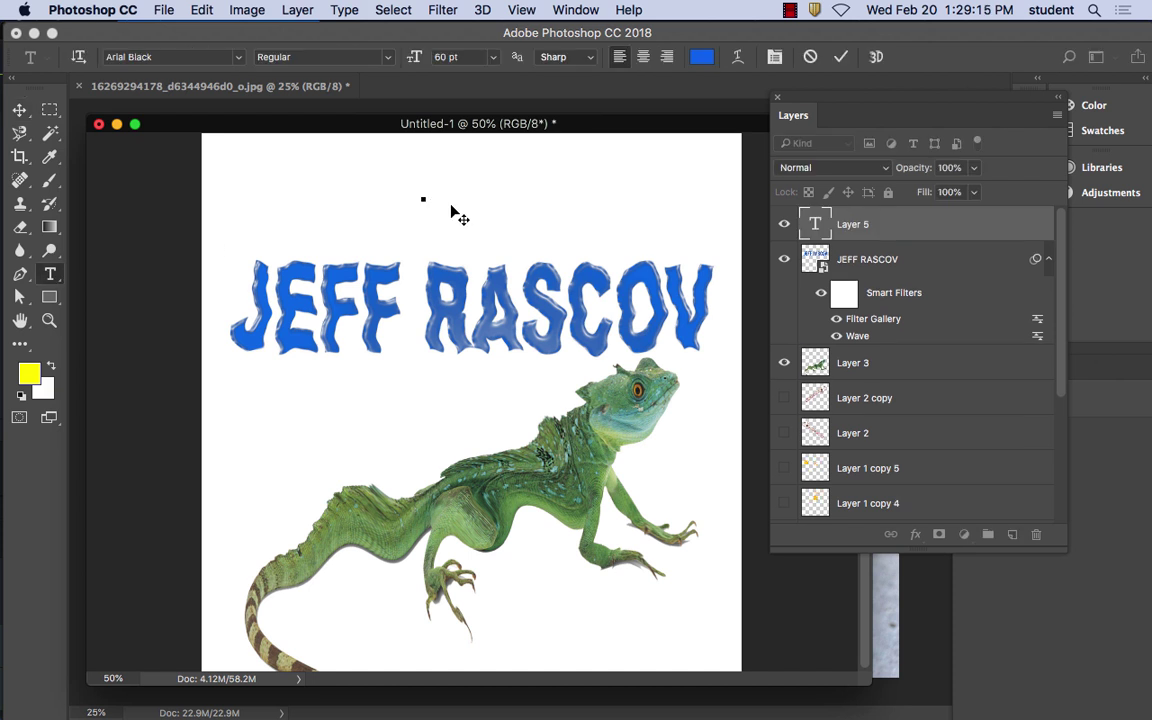
pyautogui.write('I LIKE FOO')
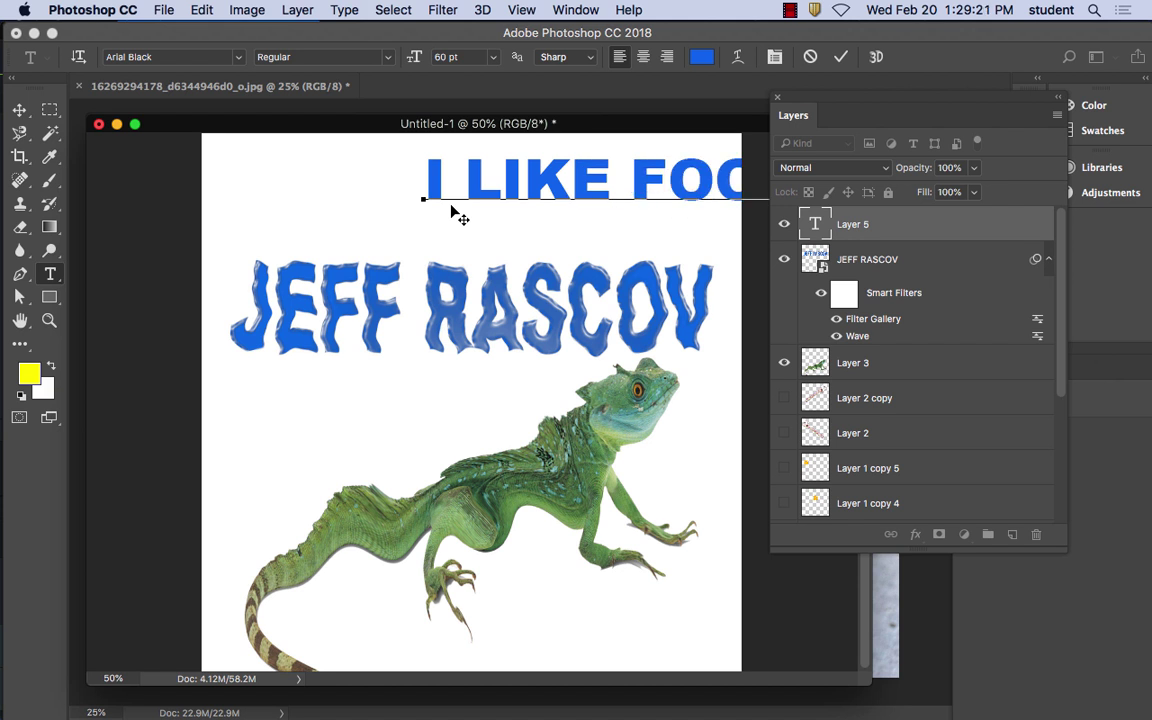
pyautogui.click(10, 106)
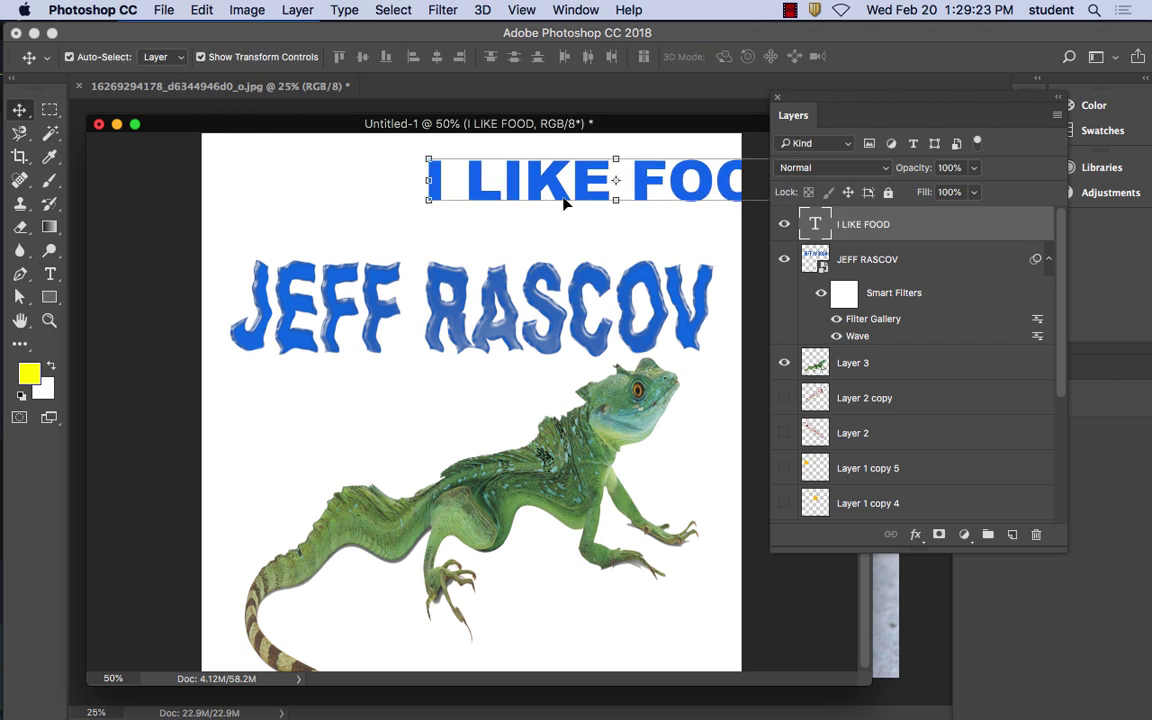
pyautogui.moveTo(565, 198); pyautogui.dragTo(422, 201)
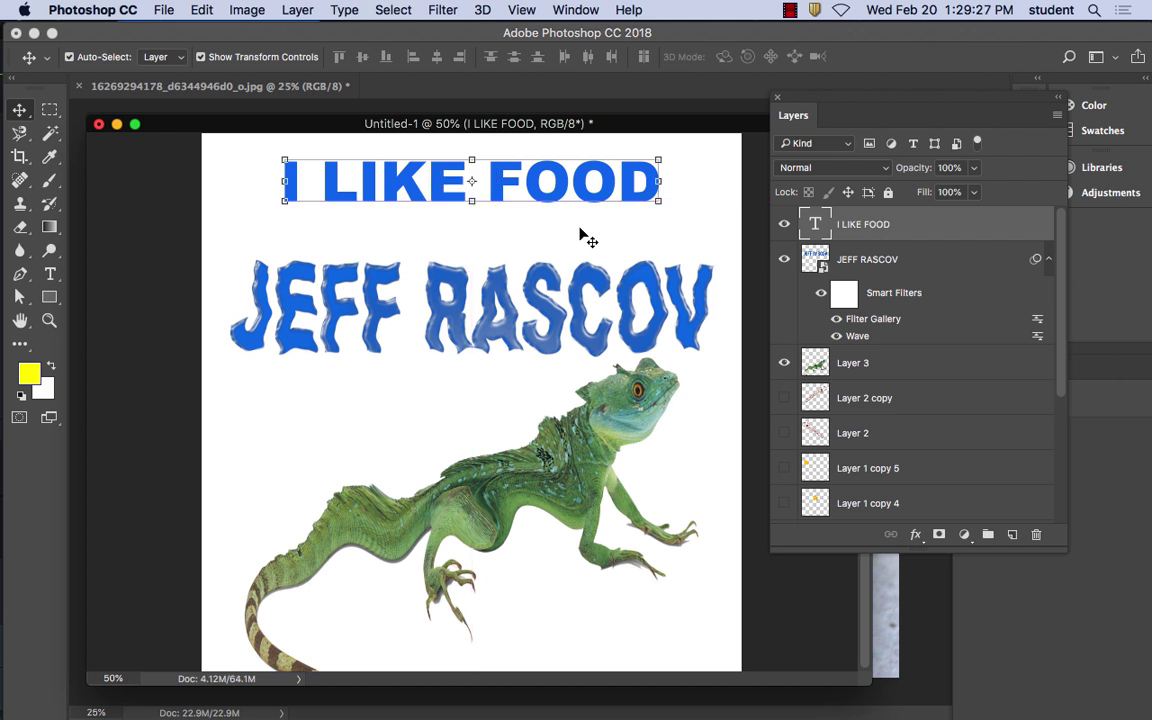
pyautogui.moveTo(501, 185); pyautogui.dragTo(517, 186)
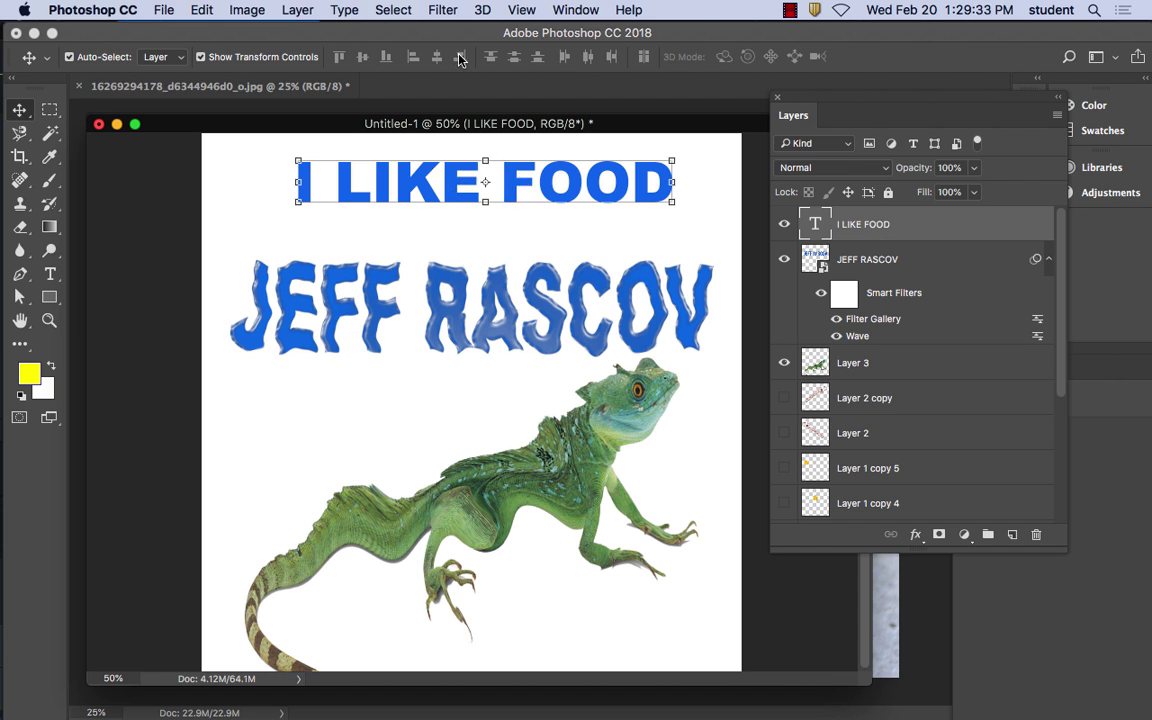
pyautogui.click(443, 10)
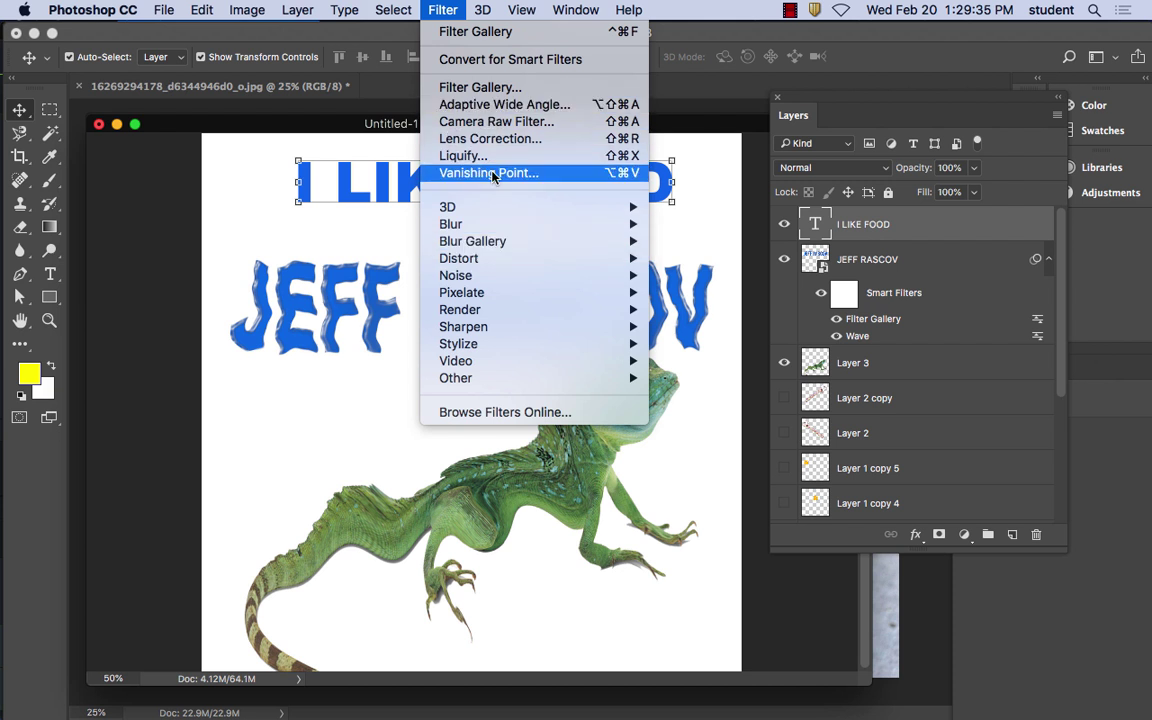
pyautogui.moveTo(486, 278)
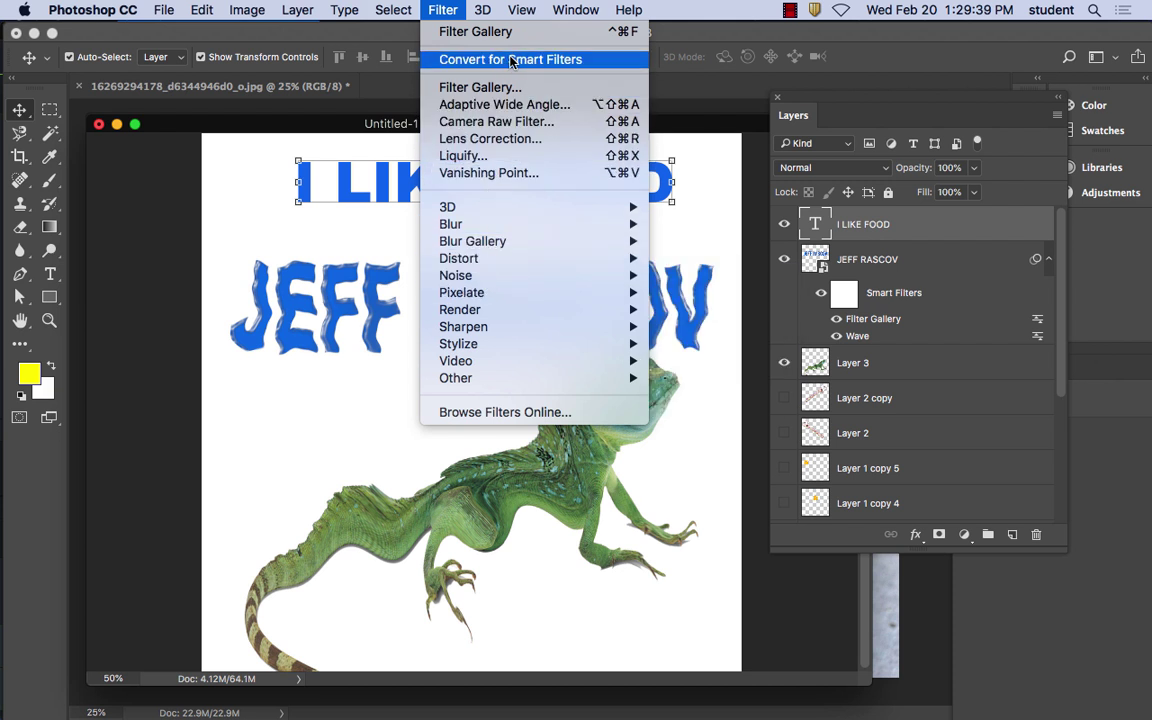
pyautogui.click(962, 303)
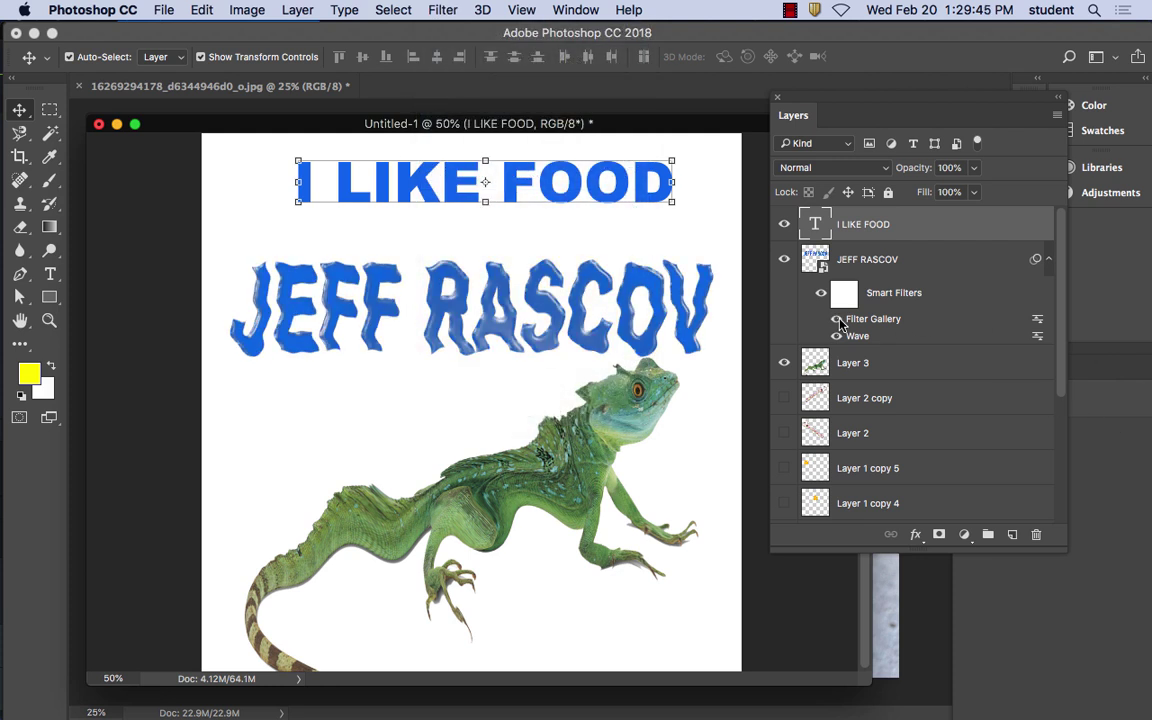
pyautogui.click(838, 320)
pyautogui.click(838, 320)
pyautogui.click(838, 320)
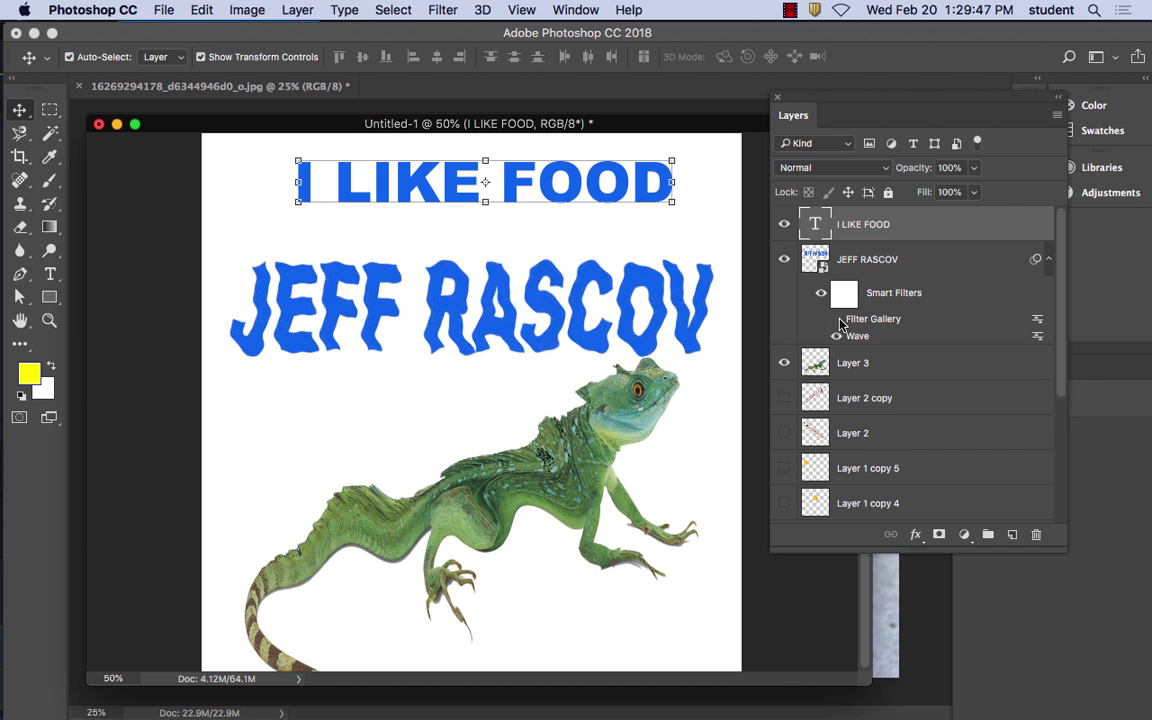
pyautogui.click(838, 320)
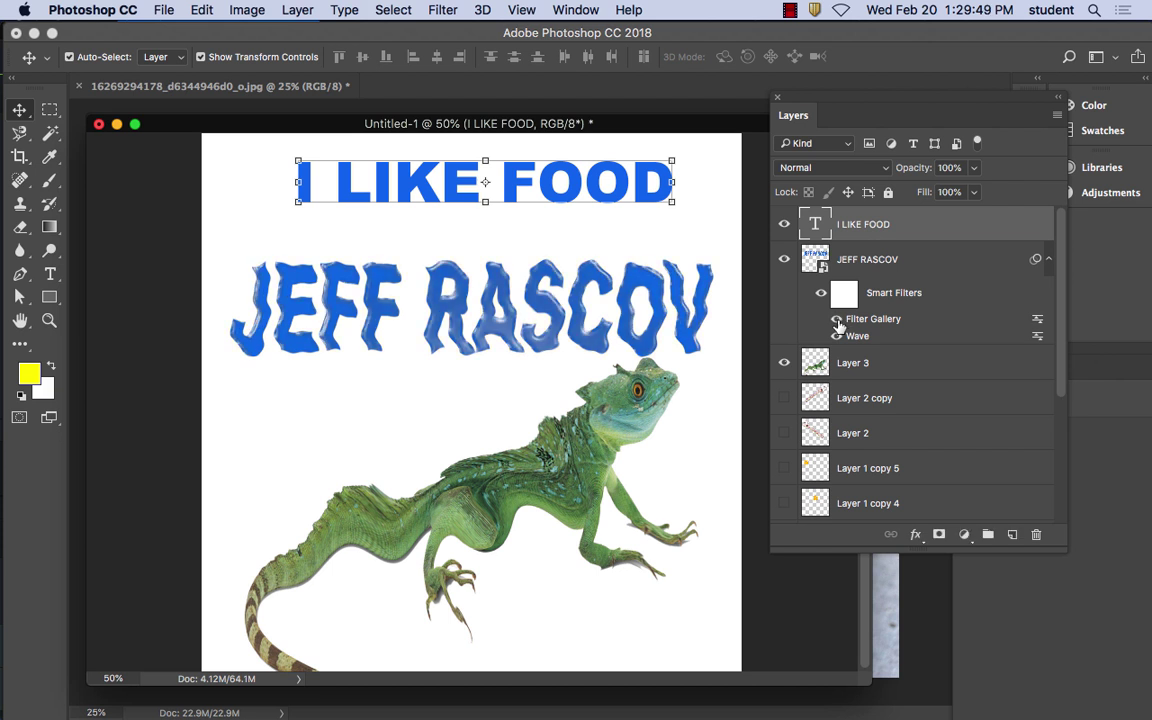
pyautogui.click(838, 320)
pyautogui.click(838, 320)
pyautogui.click(447, 12)
# Add a black Stroke outline of about 6 px to the headline and enable Drop Shadow
pyautogui.click(915, 536)
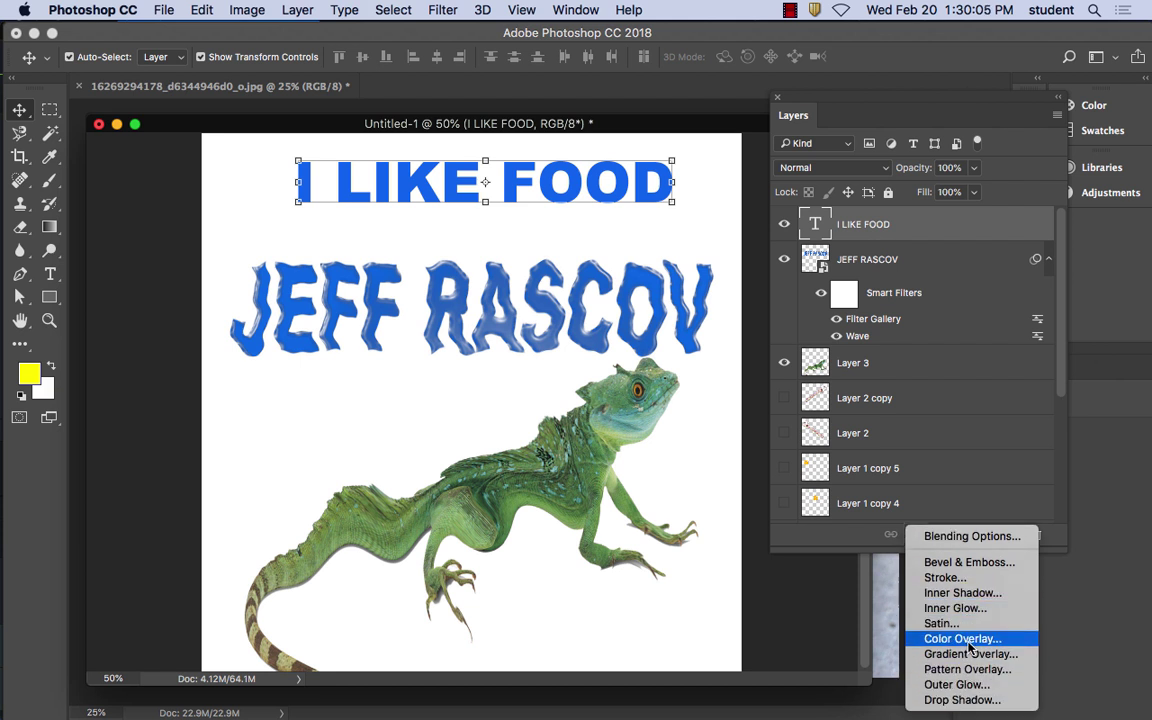
pyautogui.click(975, 579)
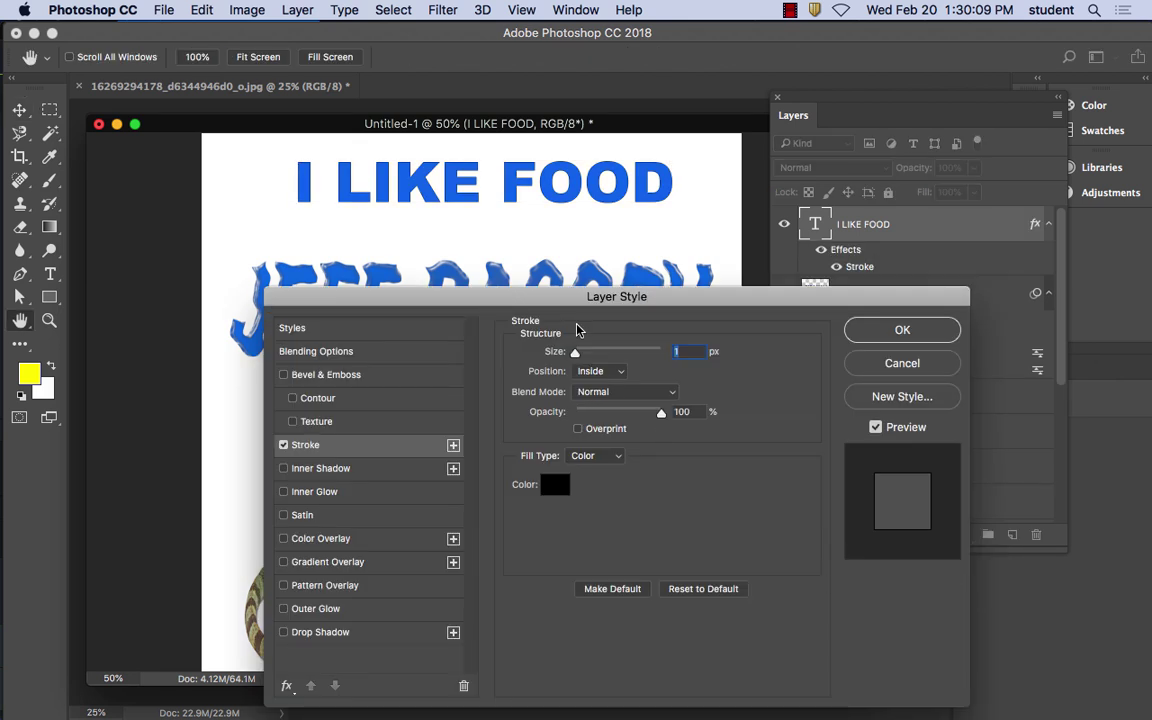
pyautogui.moveTo(576, 352)
pyautogui.mouseDown()
pyautogui.moveTo(588, 353)
pyautogui.moveTo(580, 358)
pyautogui.mouseUp()
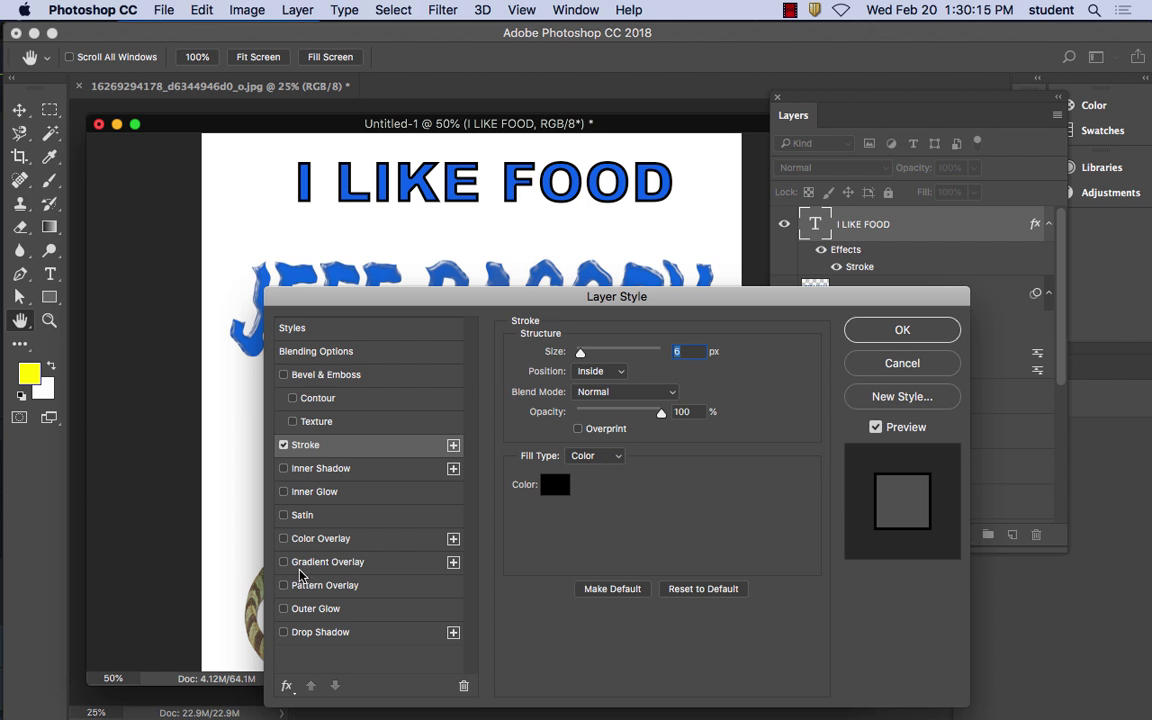
pyautogui.click(283, 632)
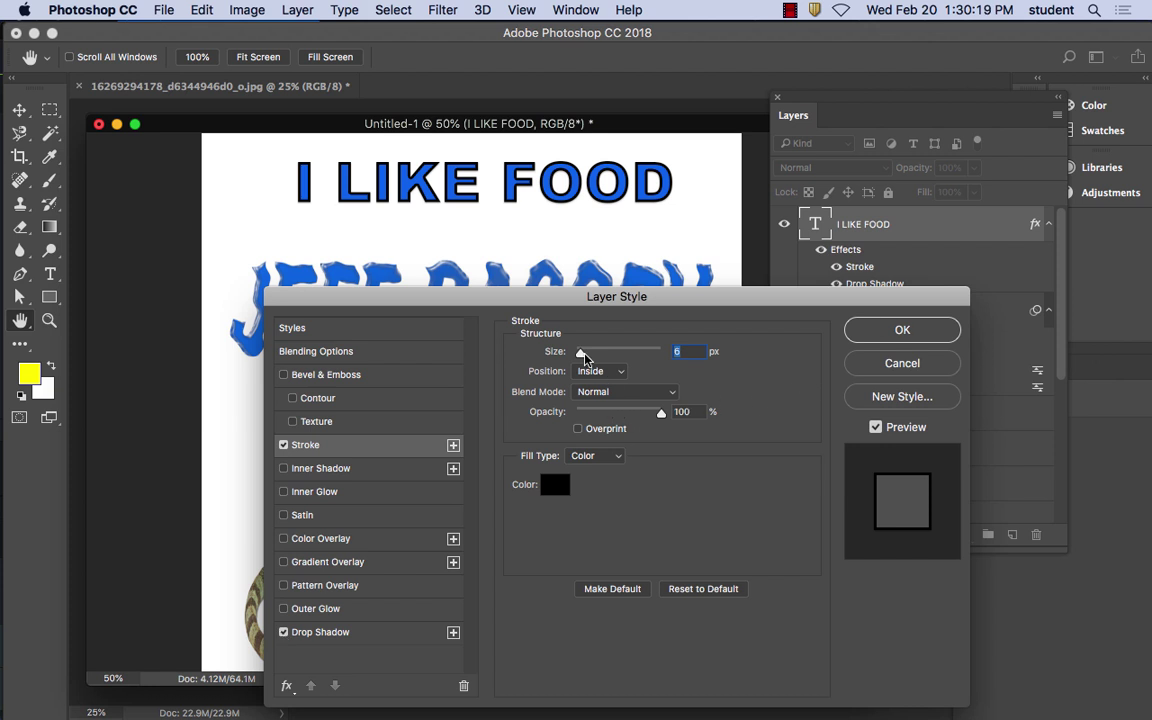
pyautogui.moveTo(580, 352); pyautogui.dragTo(580, 356)
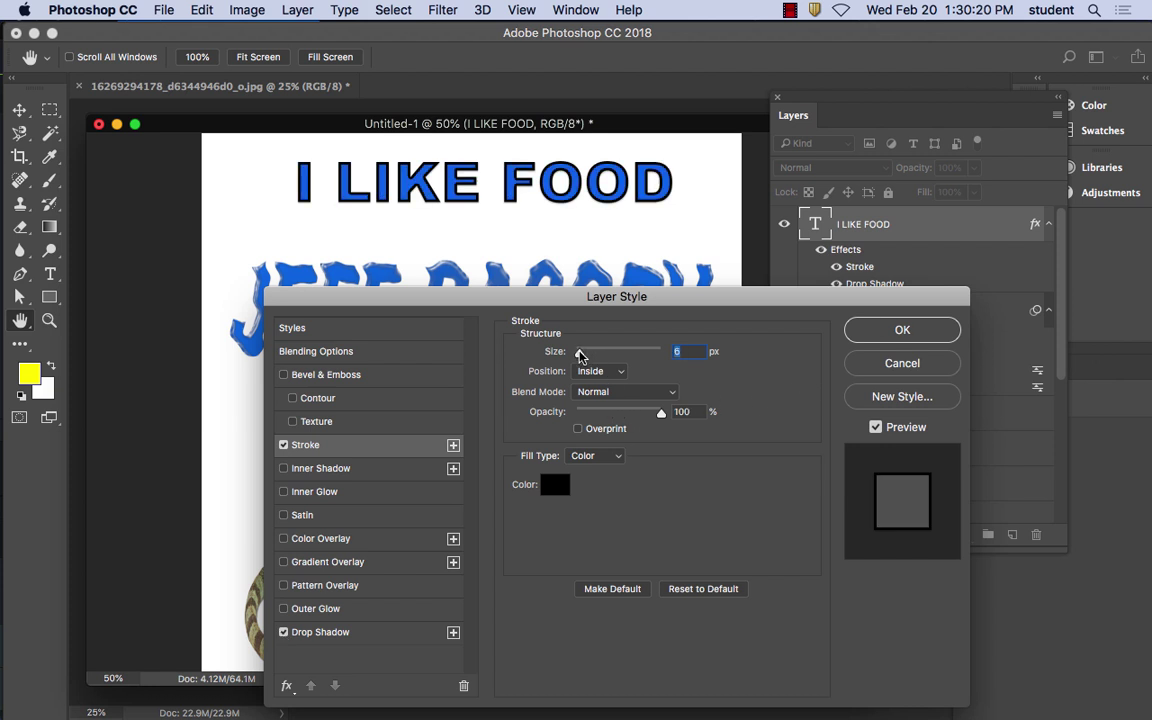
# Give the drop shadow 46% opacity and a yellow-green colour, adjusting its size and angle
pyautogui.click(330, 632)
pyautogui.moveTo(610, 386); pyautogui.dragTo(582, 473)
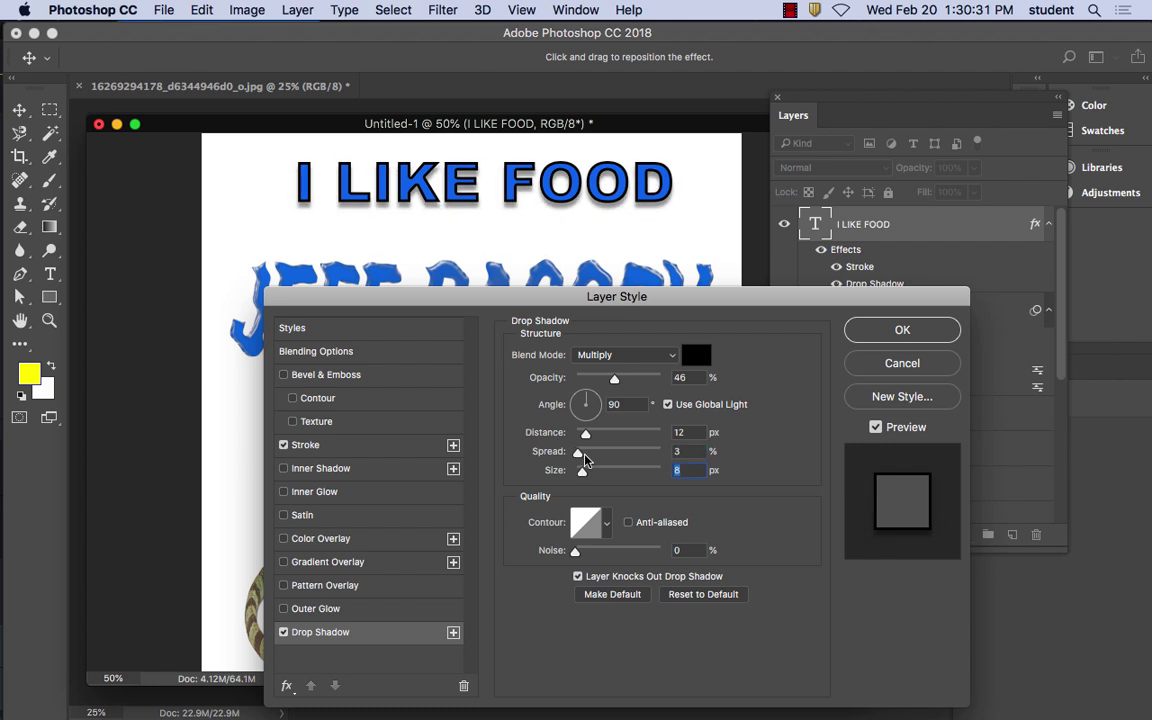
pyautogui.moveTo(588, 404); pyautogui.dragTo(592, 394)
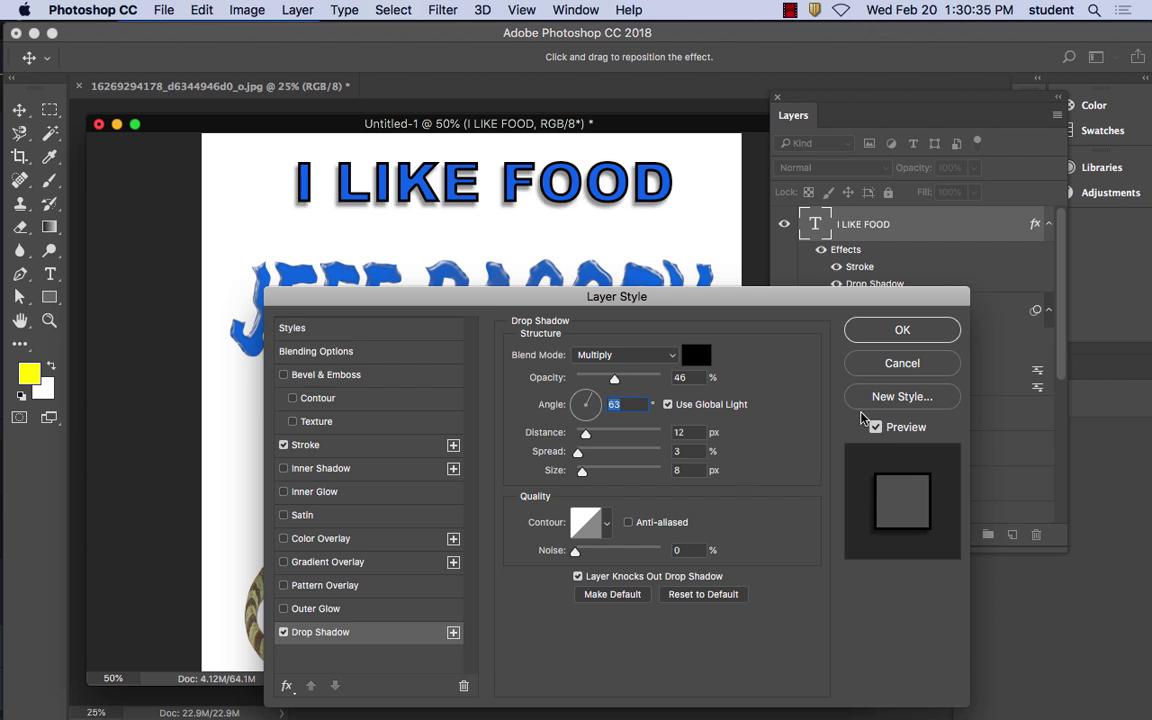
pyautogui.click(285, 494)
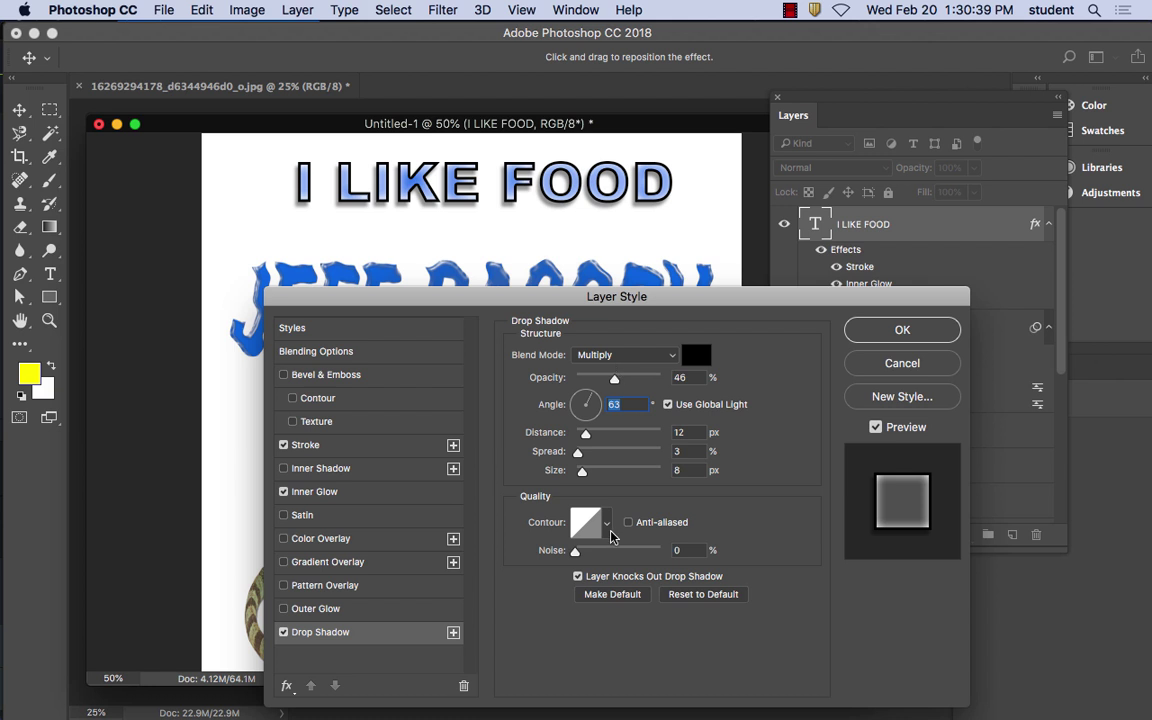
pyautogui.click(696, 356)
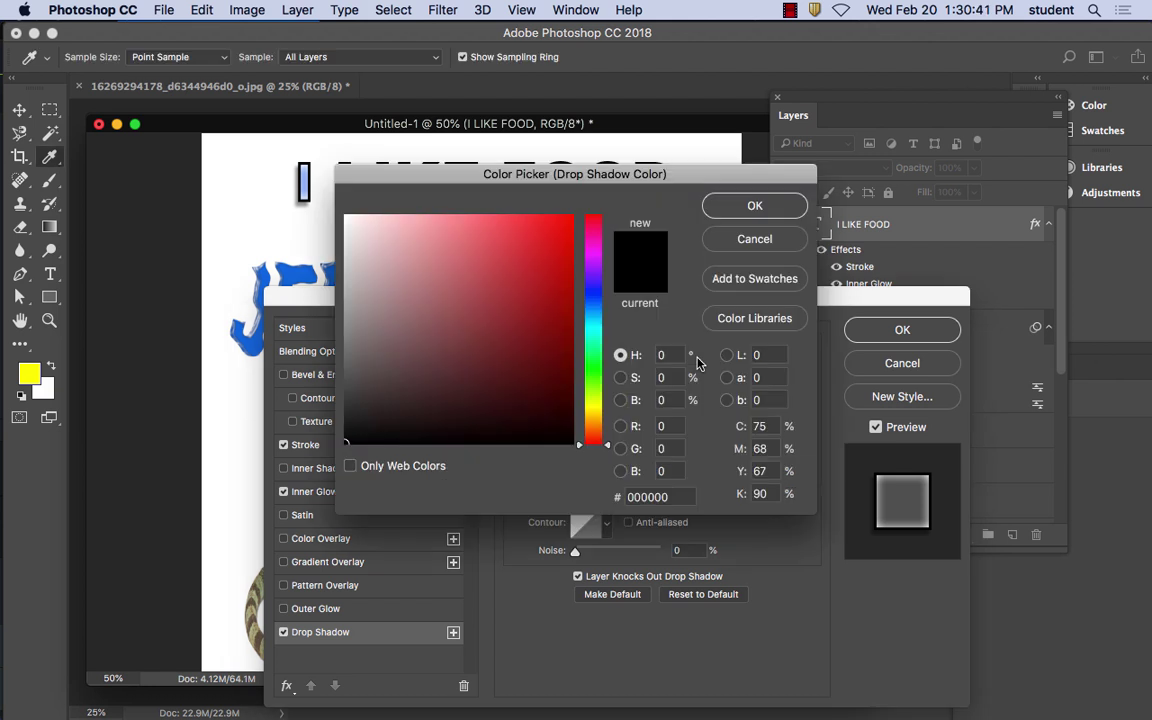
pyautogui.click(598, 400)
pyautogui.click(562, 230)
pyautogui.click(745, 207)
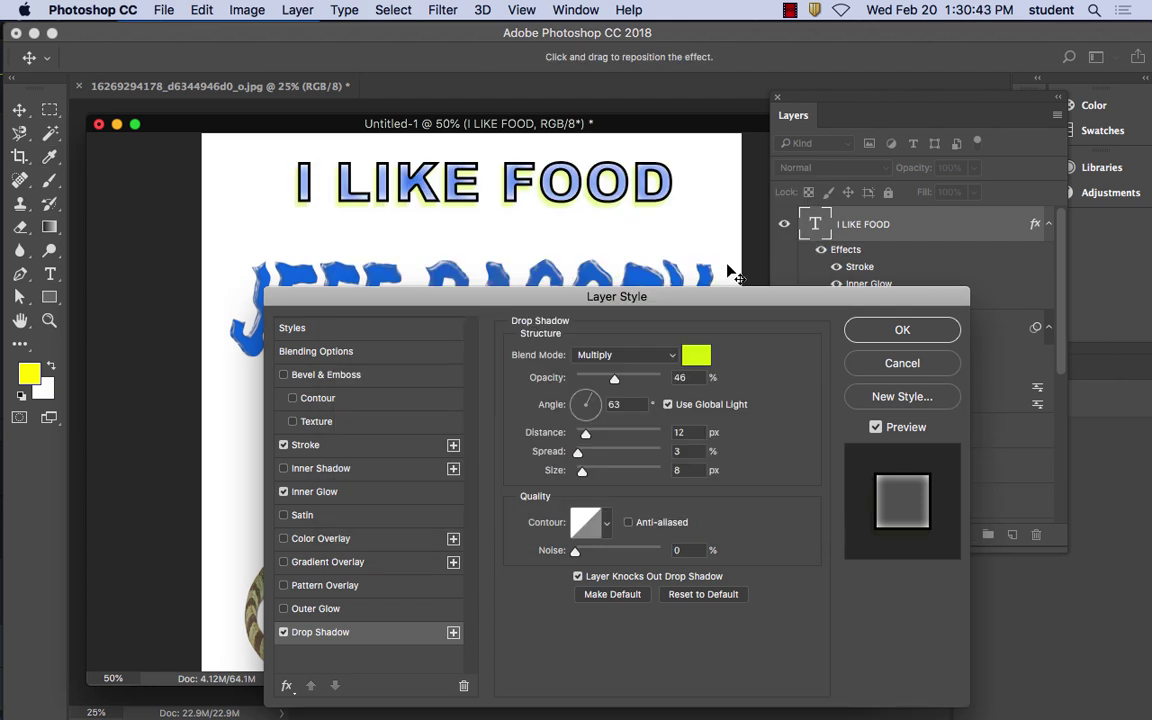
# Add an Inner Shadow and a red Inner Glow at 60% opacity, then apply the styles
pyautogui.click(343, 492)
pyautogui.click(355, 634)
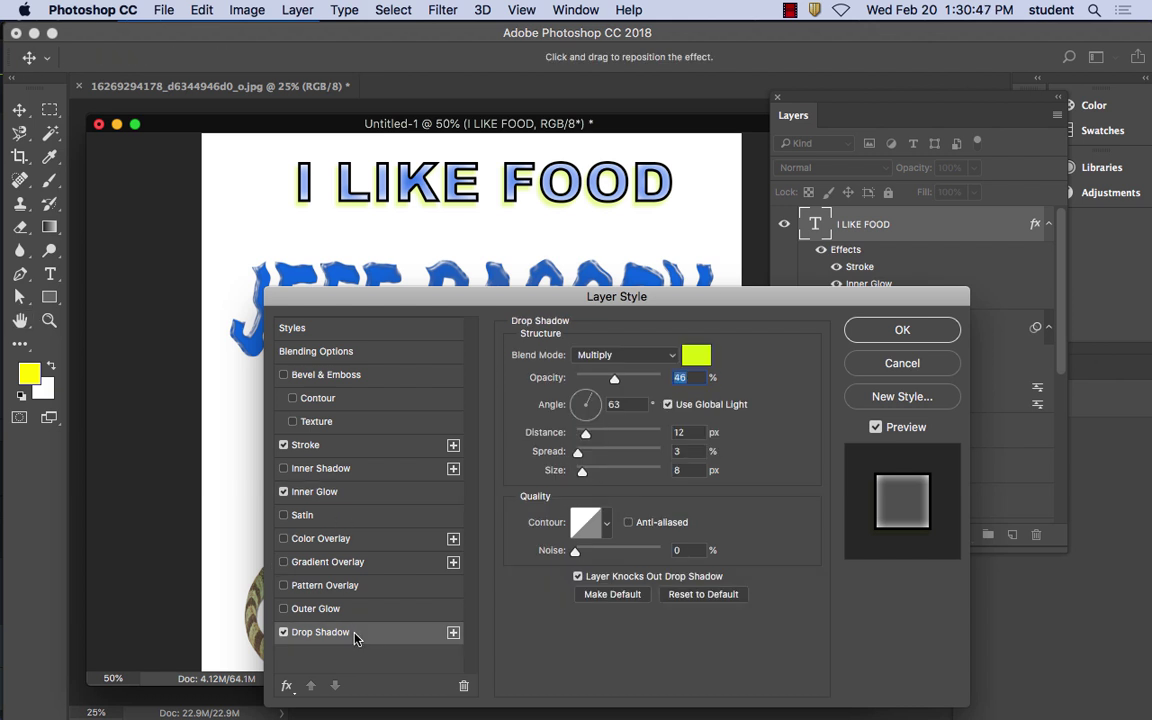
pyautogui.click(360, 468)
pyautogui.click(355, 492)
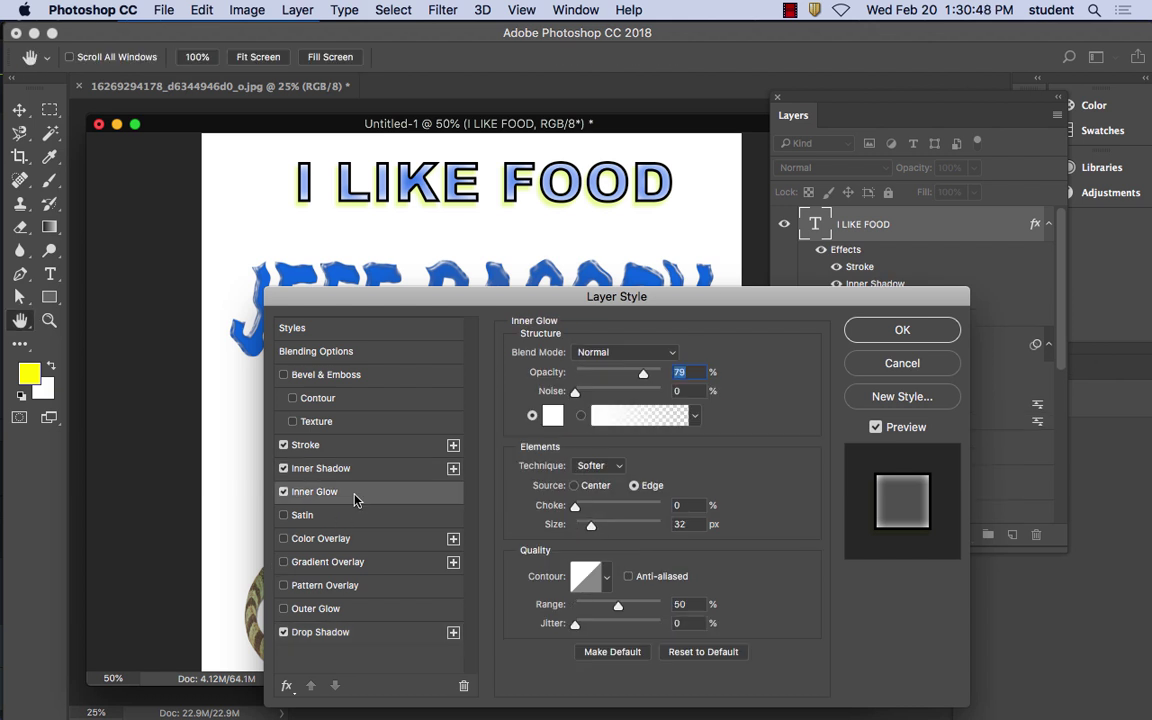
pyautogui.click(553, 415)
pyautogui.click(548, 234)
pyautogui.press('Return')
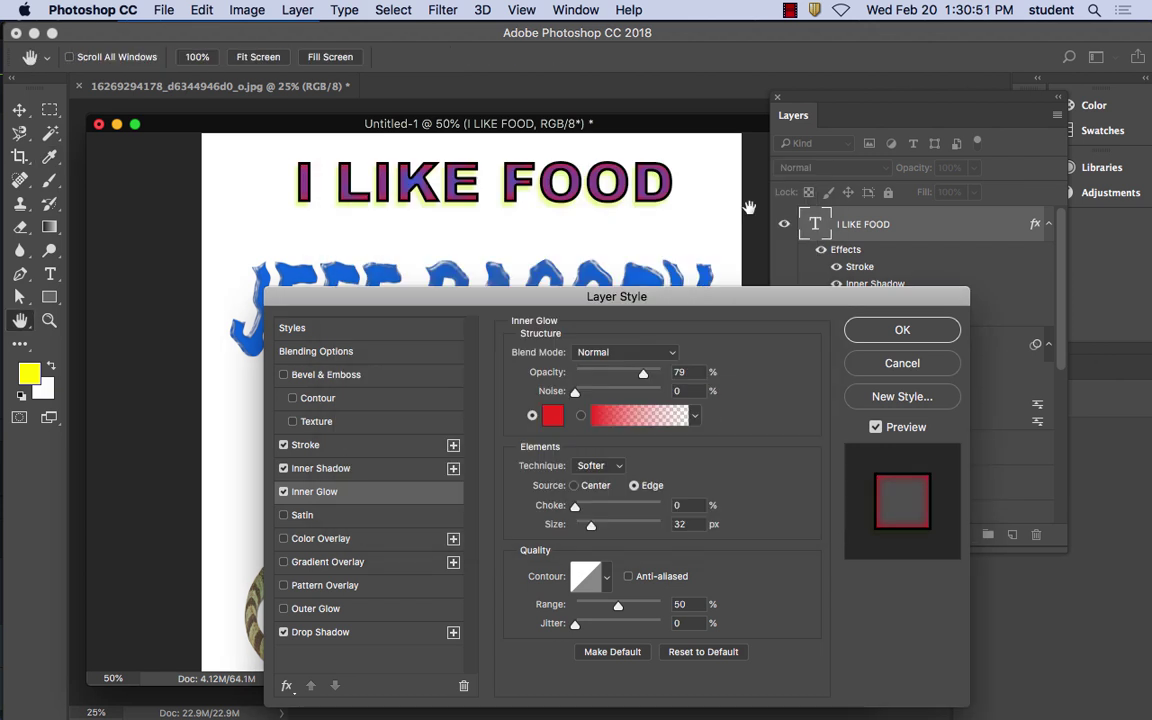
pyautogui.moveTo(642, 375); pyautogui.dragTo(627, 373)
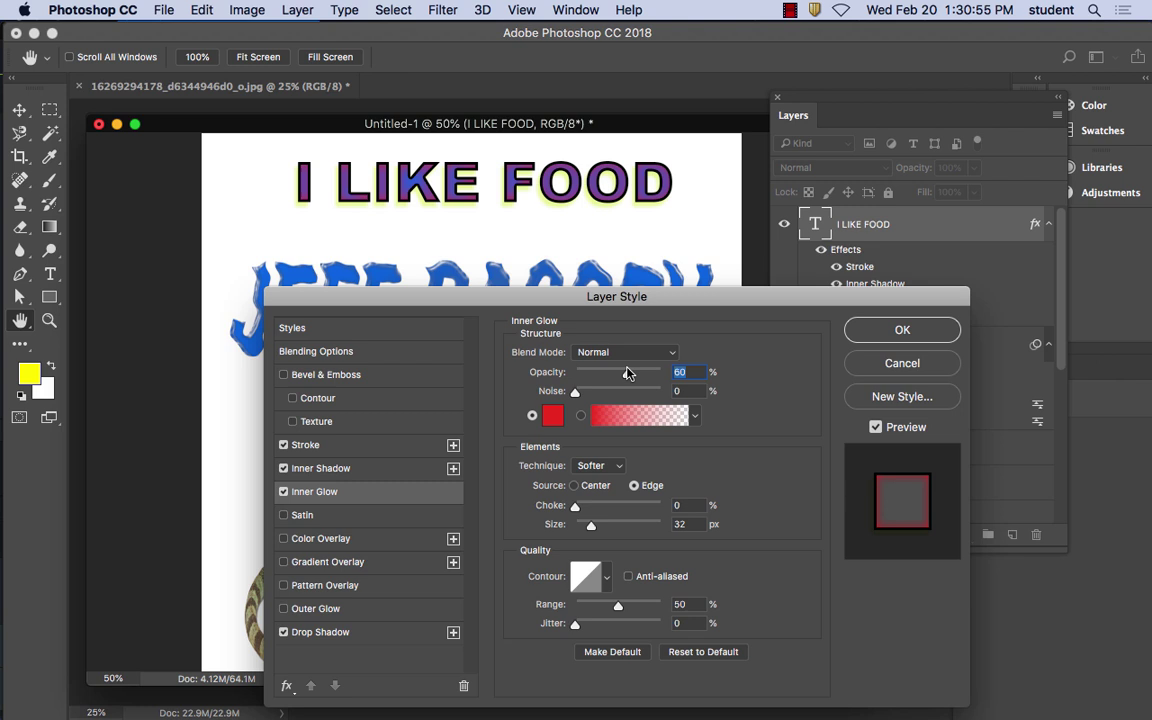
pyautogui.click(850, 329)
pyautogui.press('super+equal')
pyautogui.press('super+equal')
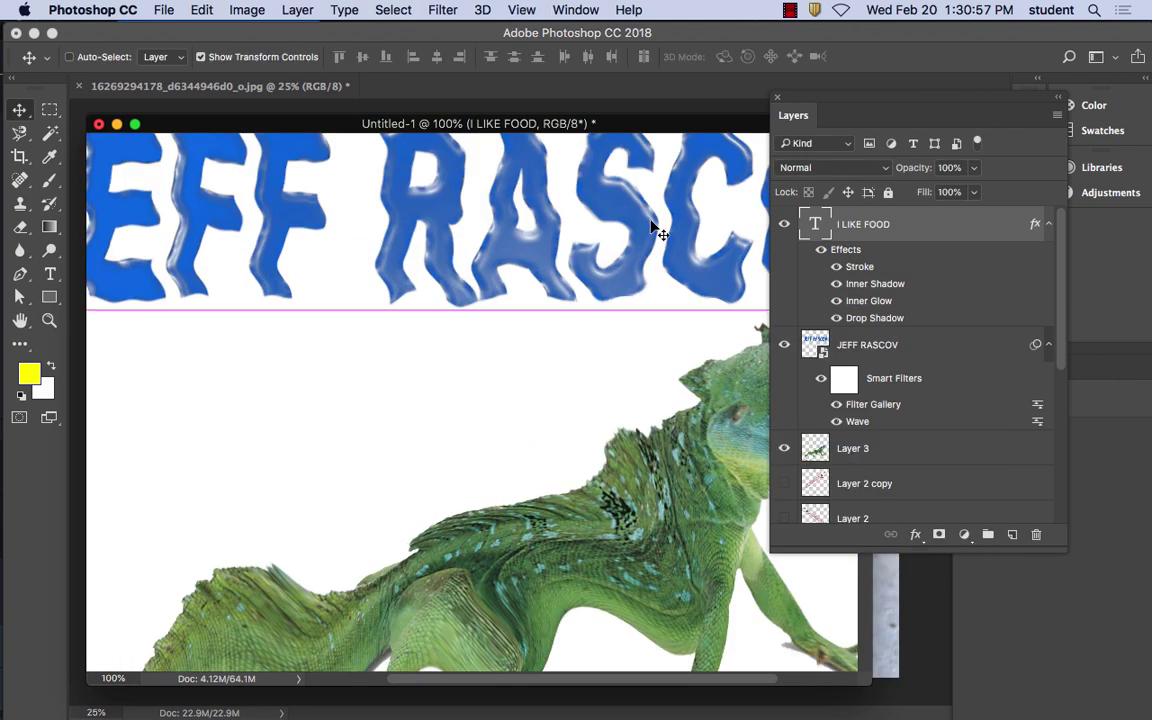
pyautogui.moveTo(373, 295); pyautogui.dragTo(458, 530)
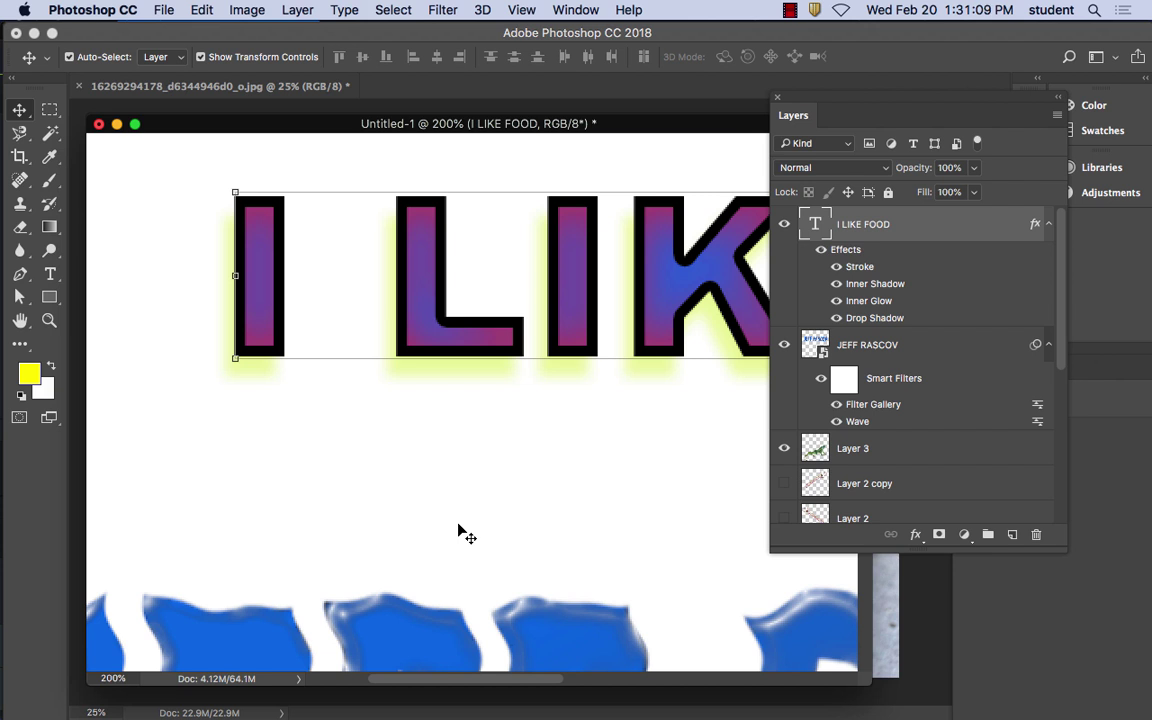
pyautogui.press('super+minus')
pyautogui.press('super+minus')
pyautogui.press('super+minus')
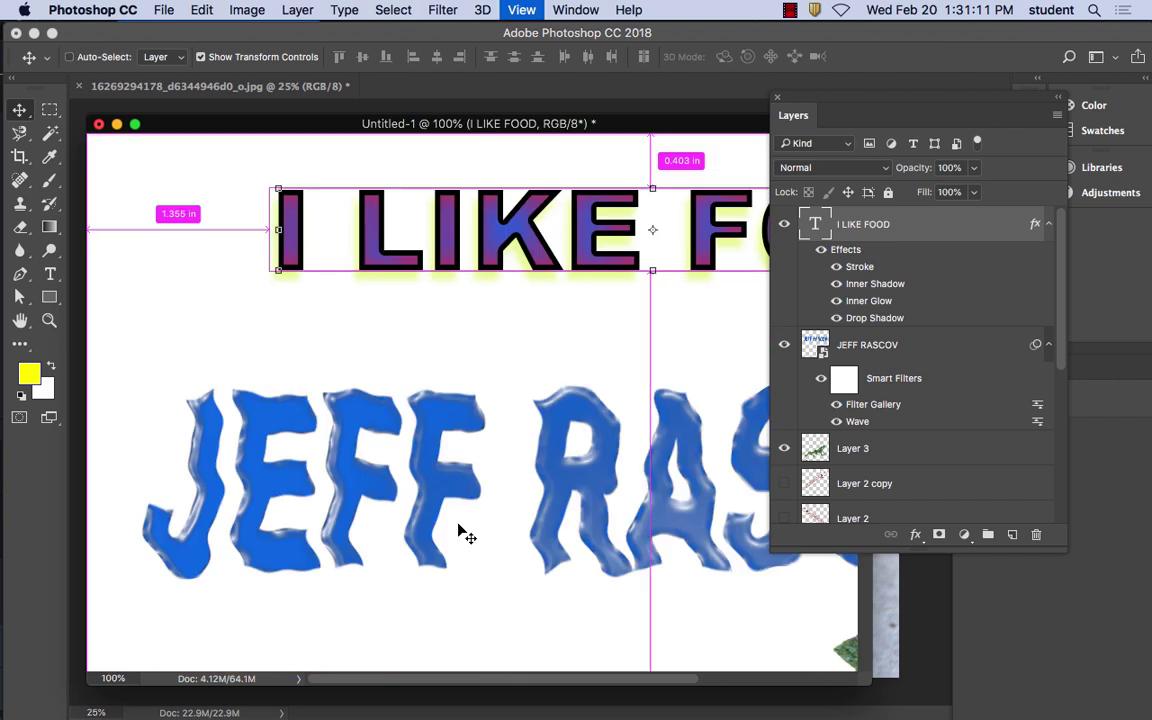